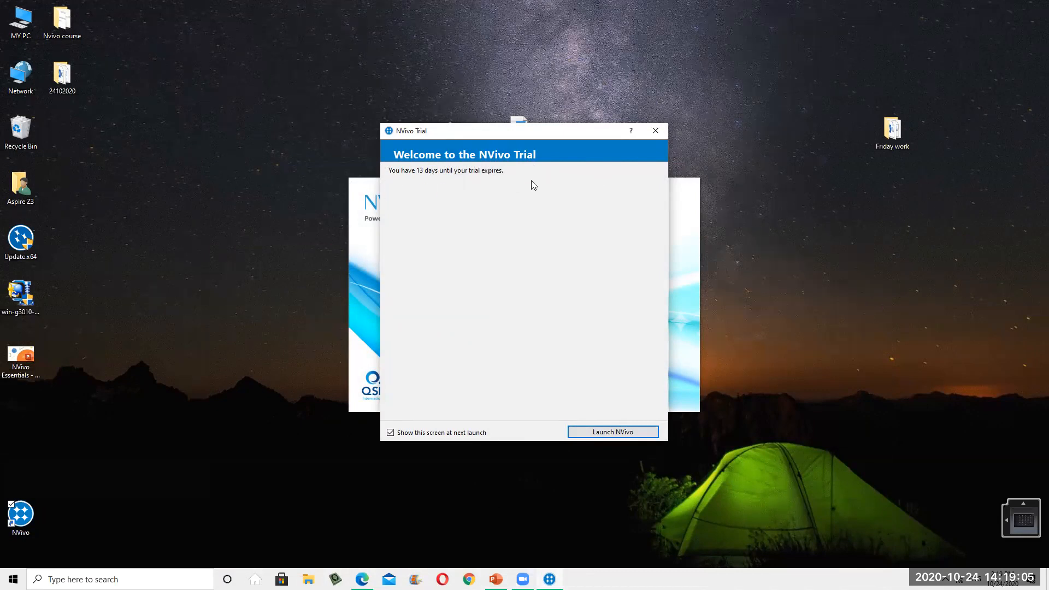
- Launch the NVivo trial, restore its start window to a smaller size and move it aside on the desktop
{"action": "left_click", "coordinate": [622, 435]}
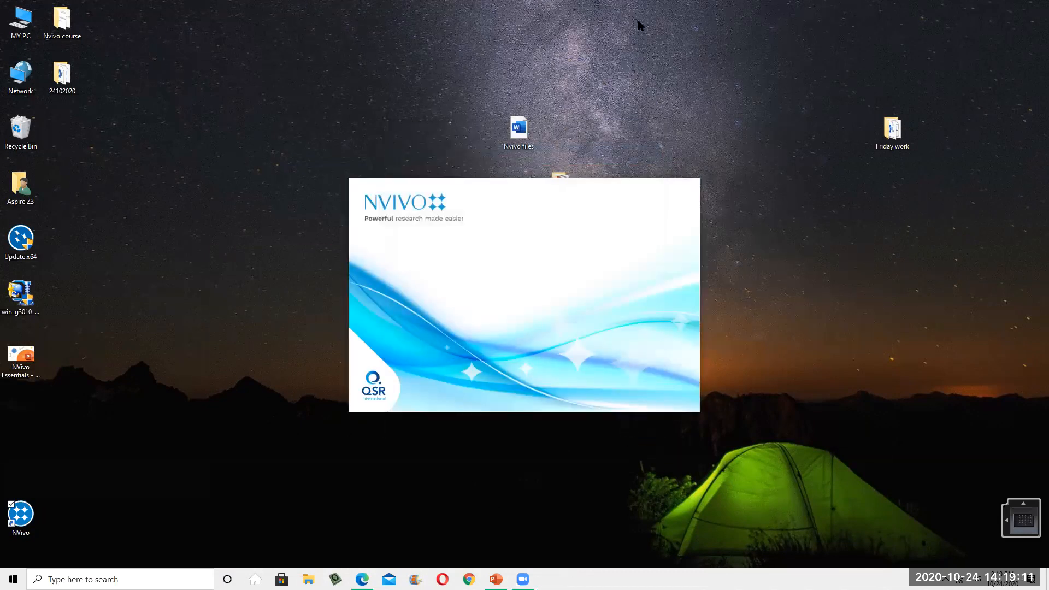
{"action": "mouse_move", "coordinate": [523, 579]}
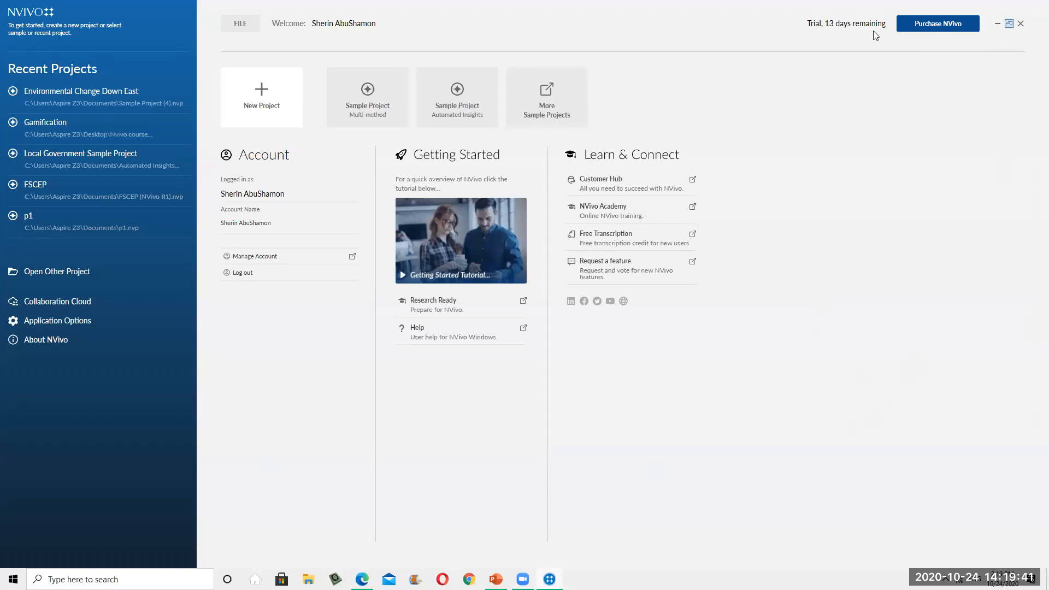
{"action": "left_click", "coordinate": [1010, 23]}
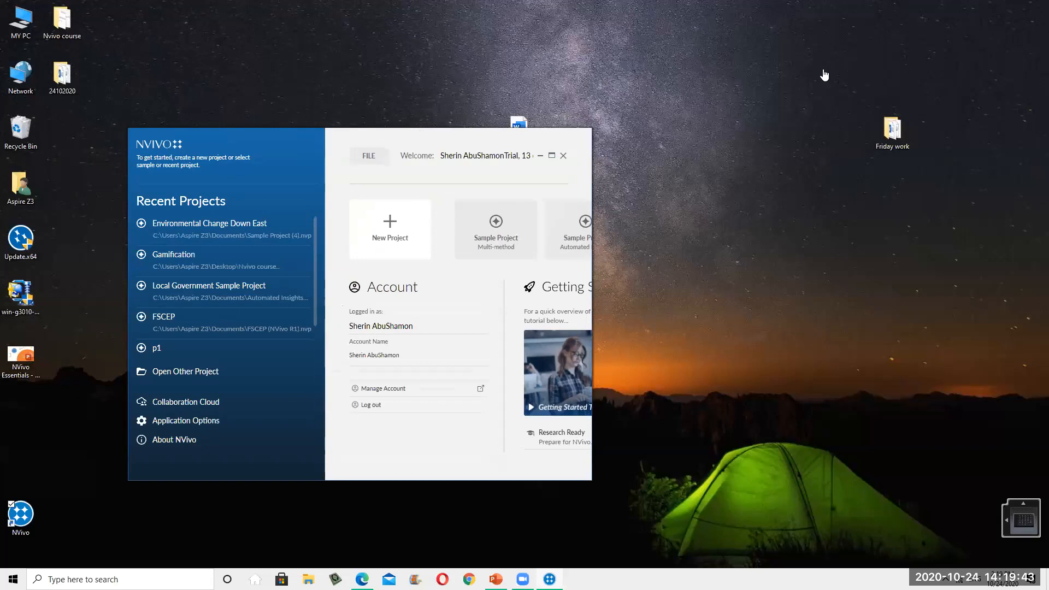
{"action": "left_click_drag", "start_coordinate": [428, 133], "coordinate": [867, 49]}
- Search Windows for nvivo, start NVivo 11 and widen the newer NVivo start window
{"action": "left_click", "coordinate": [109, 579]}
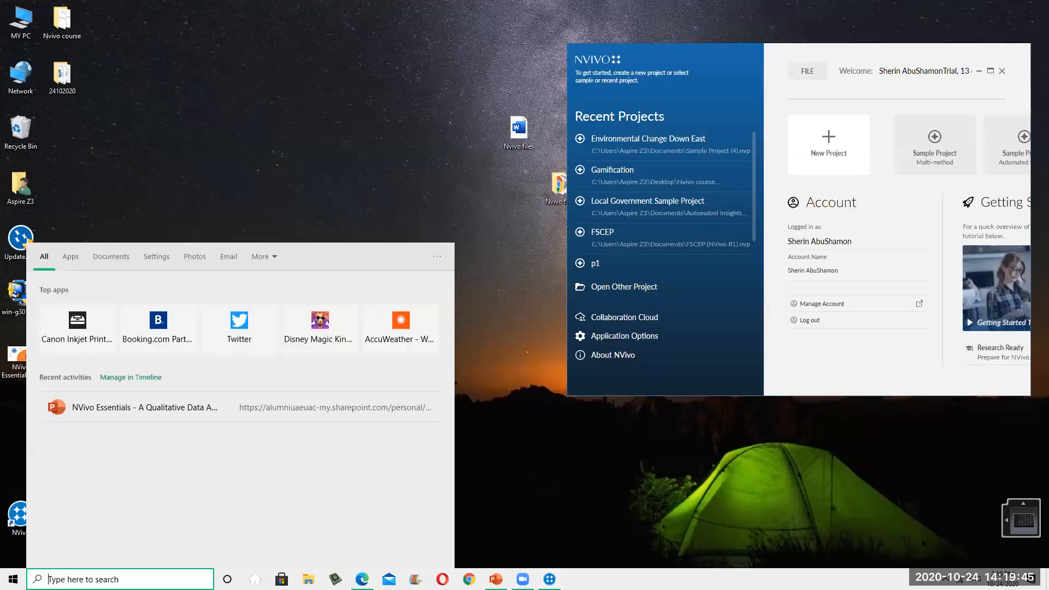
{"action": "type", "text": "nvivo"}
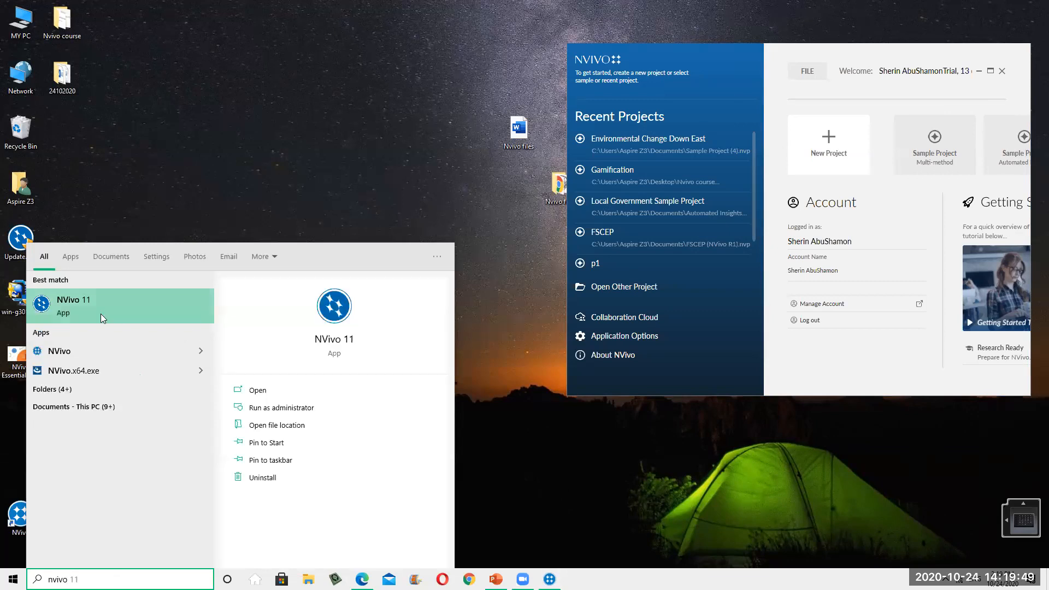
{"action": "left_click", "coordinate": [102, 316]}
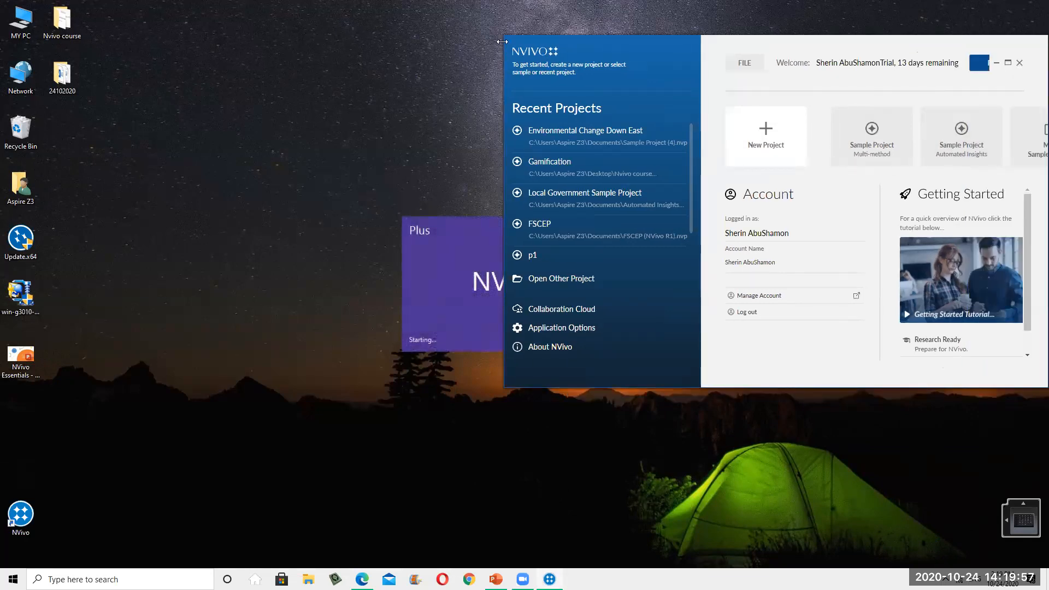
{"action": "left_click_drag", "start_coordinate": [504, 43], "coordinate": [453, 44]}
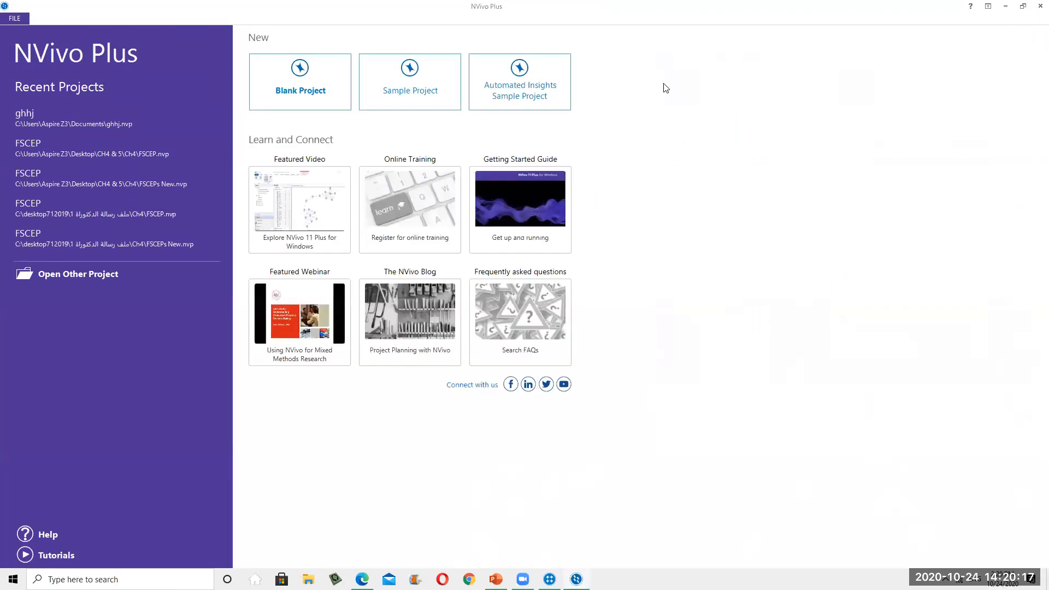
- Restore NVivo Plus to a smaller window, place it beside the newer NVivo window, and increase its height and width
{"action": "left_click", "coordinate": [1024, 6]}
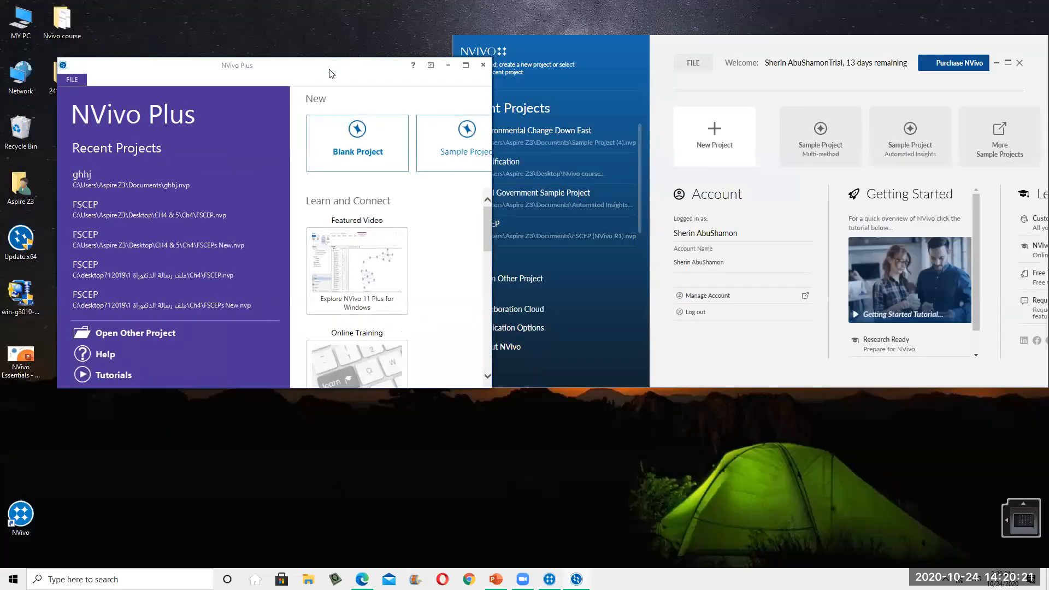
{"action": "left_click_drag", "start_coordinate": [329, 74], "coordinate": [279, 51]}
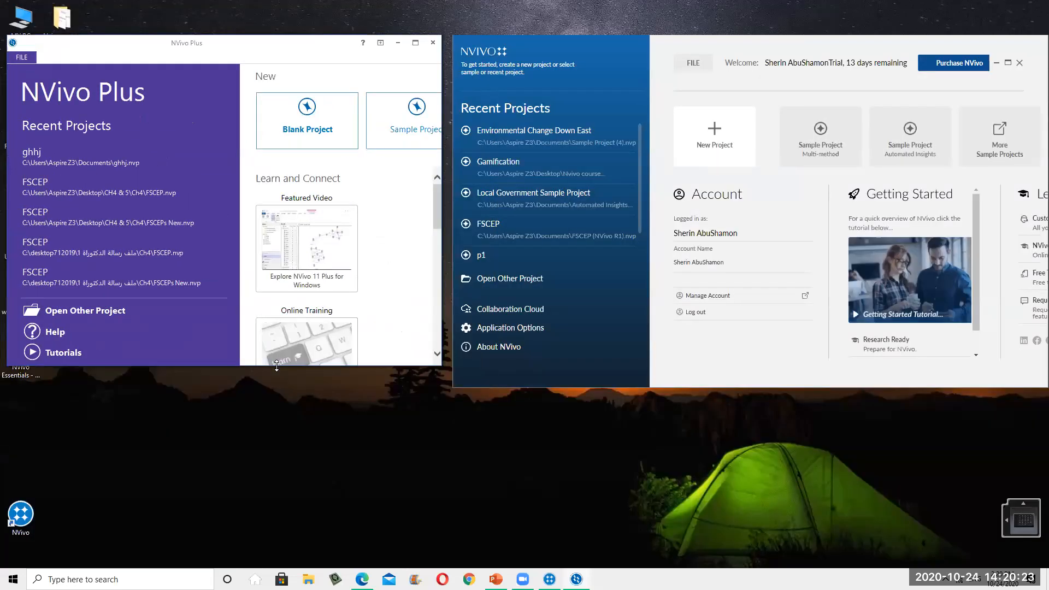
{"action": "left_click_drag", "start_coordinate": [277, 366], "coordinate": [277, 426]}
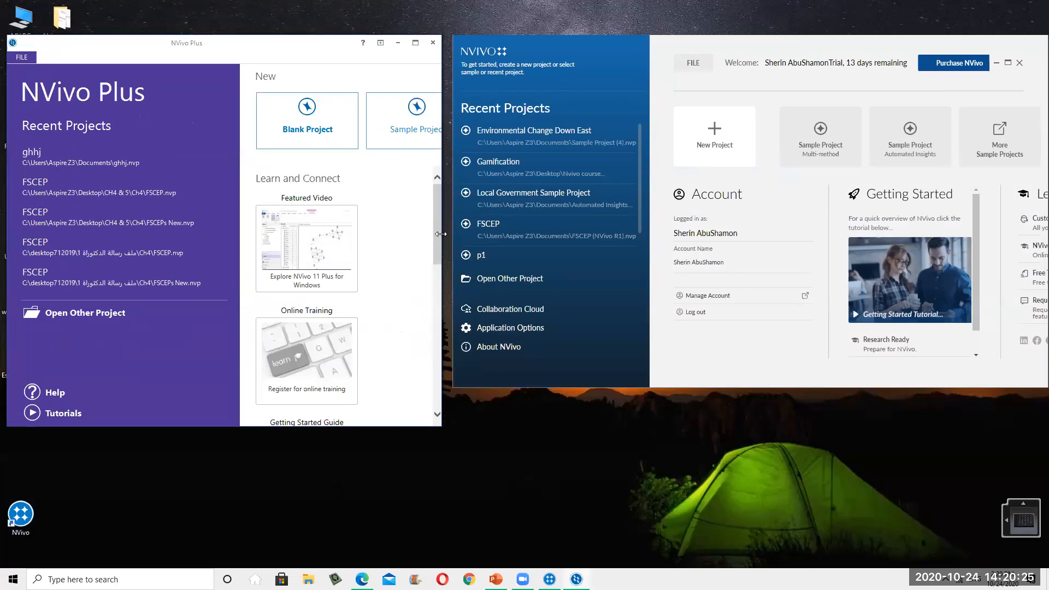
{"action": "left_click_drag", "start_coordinate": [441, 234], "coordinate": [560, 234]}
- Bring the newer NVivo start window in front of NVivo Plus and shift it slightly higher on the desktop
{"action": "left_click", "coordinate": [726, 128]}
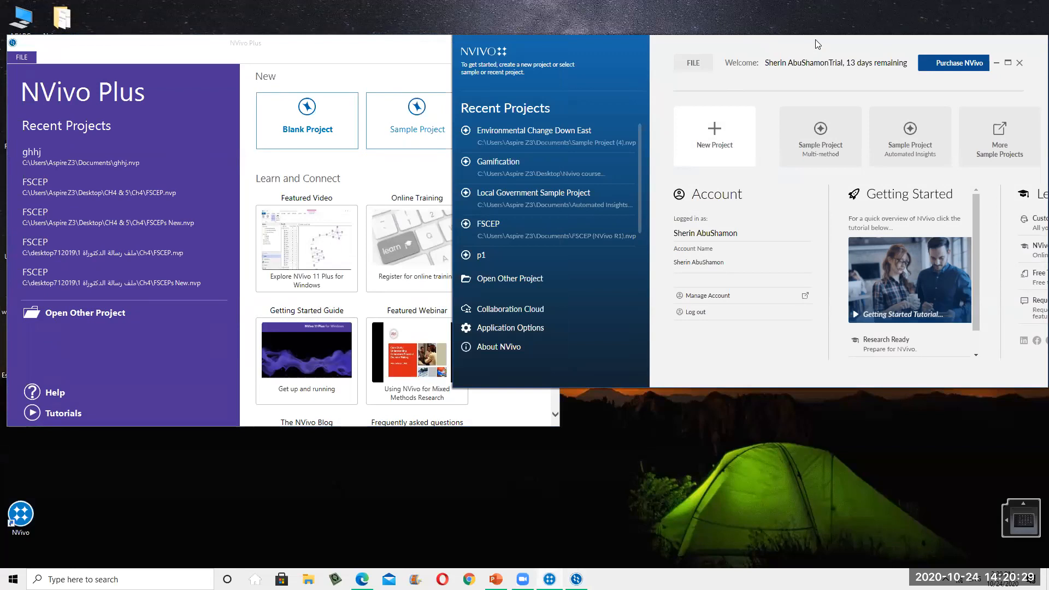
{"action": "left_click_drag", "start_coordinate": [819, 42], "coordinate": [785, 31]}
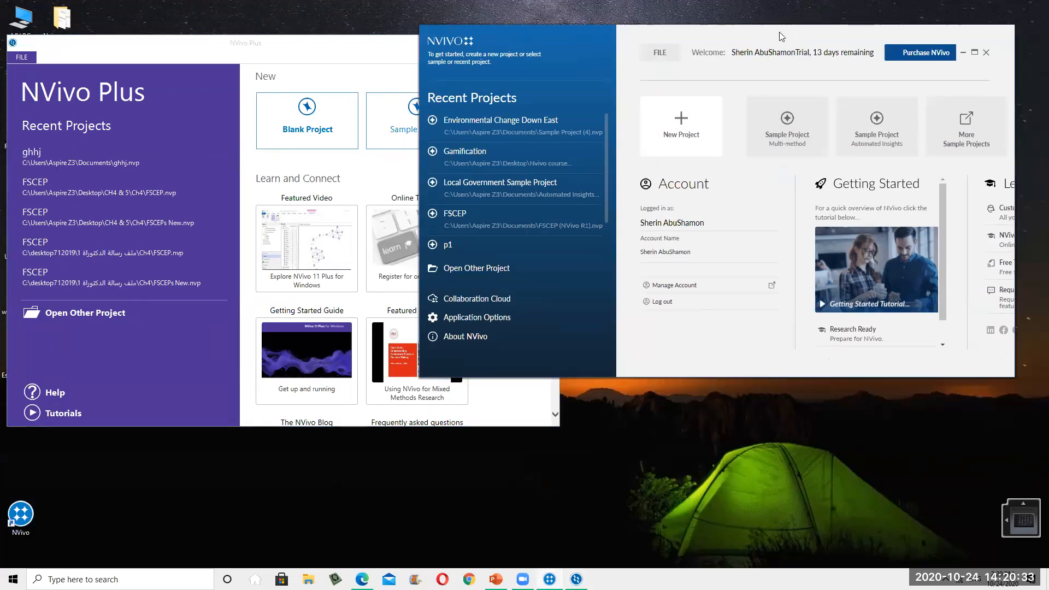
{"action": "left_click_drag", "start_coordinate": [786, 33], "coordinate": [794, 25]}
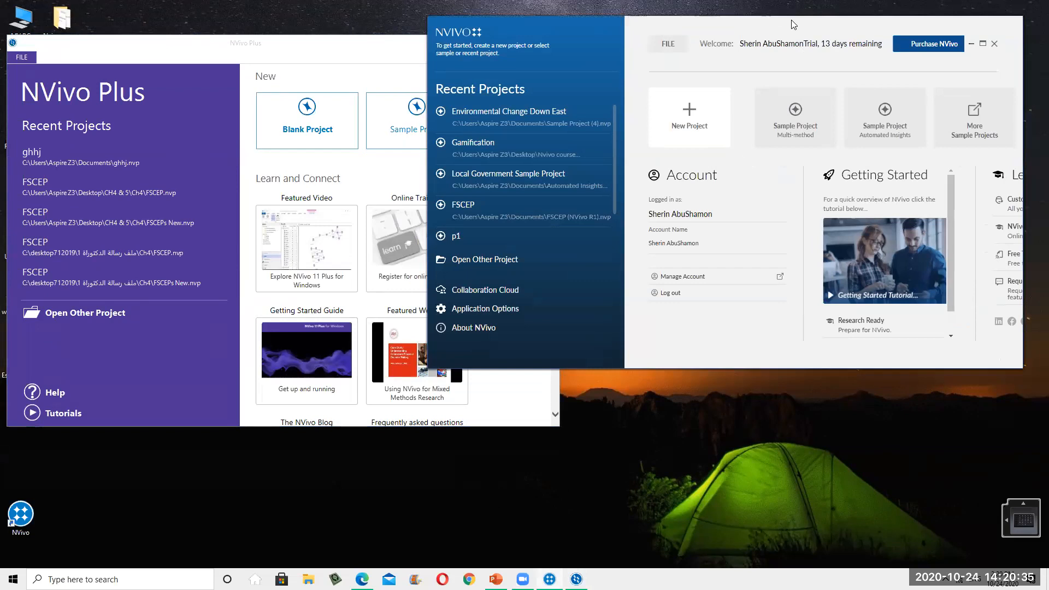
- Bring NVivo Plus to the front, move it higher and widen it until all three project tiles fit
{"action": "left_click", "coordinate": [300, 57]}
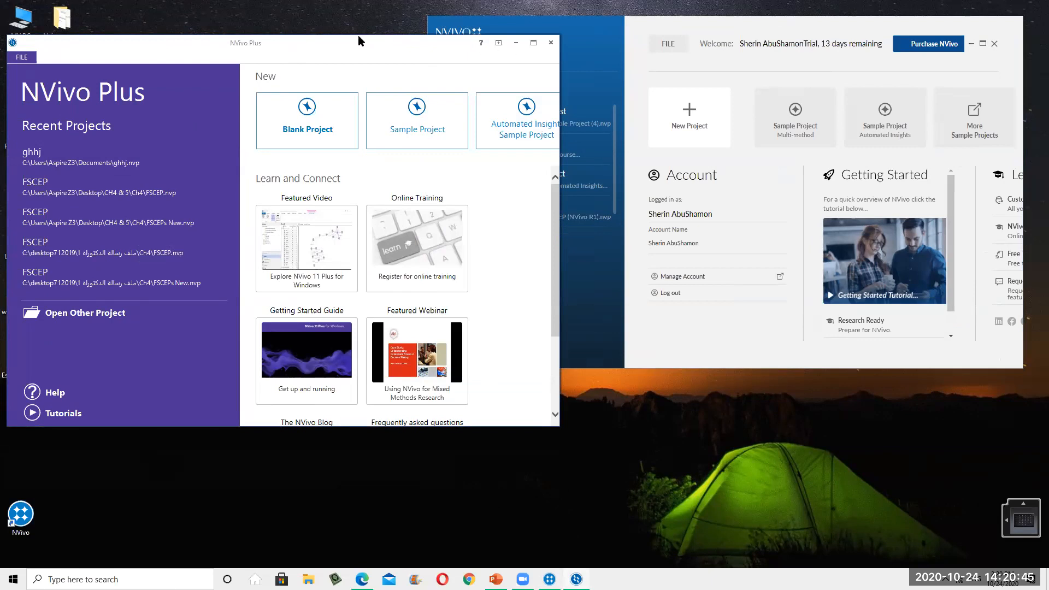
{"action": "left_click_drag", "start_coordinate": [323, 40], "coordinate": [313, 16]}
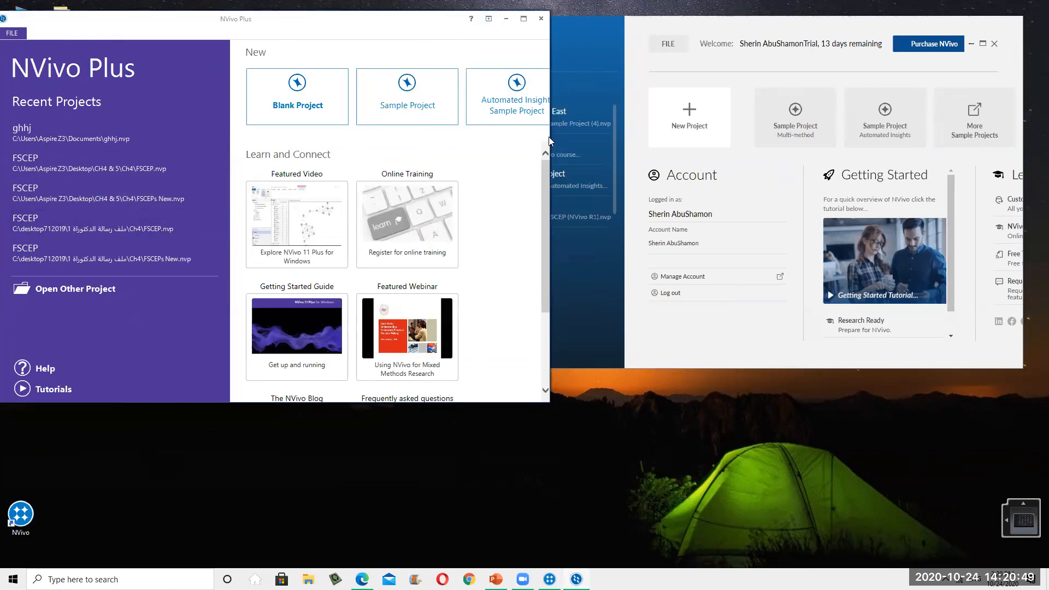
{"action": "left_click_drag", "start_coordinate": [549, 136], "coordinate": [805, 137]}
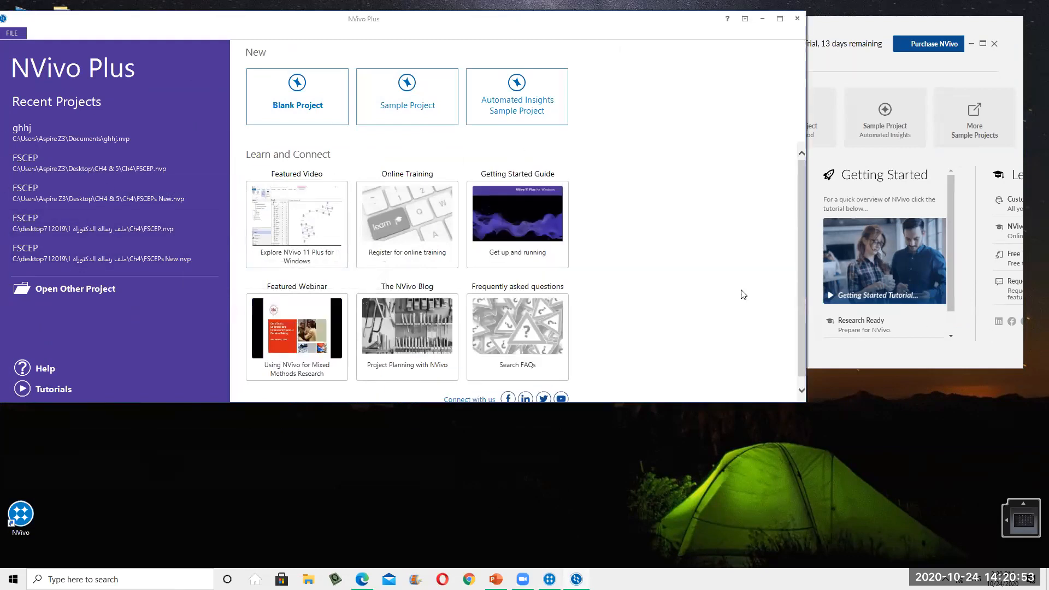
- Bring the newer NVivo window to the front, widen it until the Learn & Connect column fits and move it higher
{"action": "left_click", "coordinate": [848, 31]}
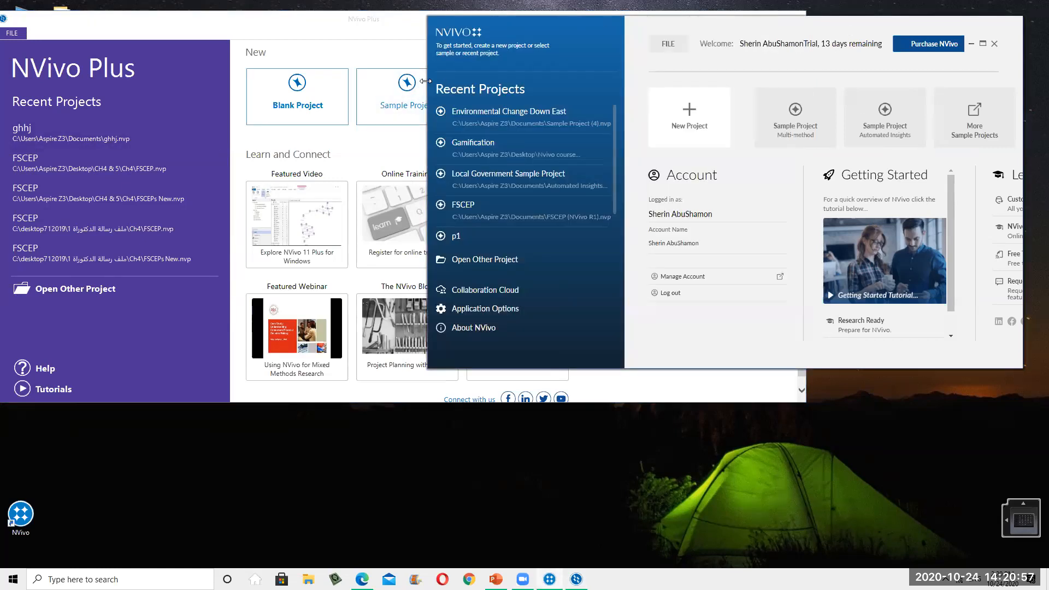
{"action": "left_click_drag", "start_coordinate": [426, 81], "coordinate": [312, 81]}
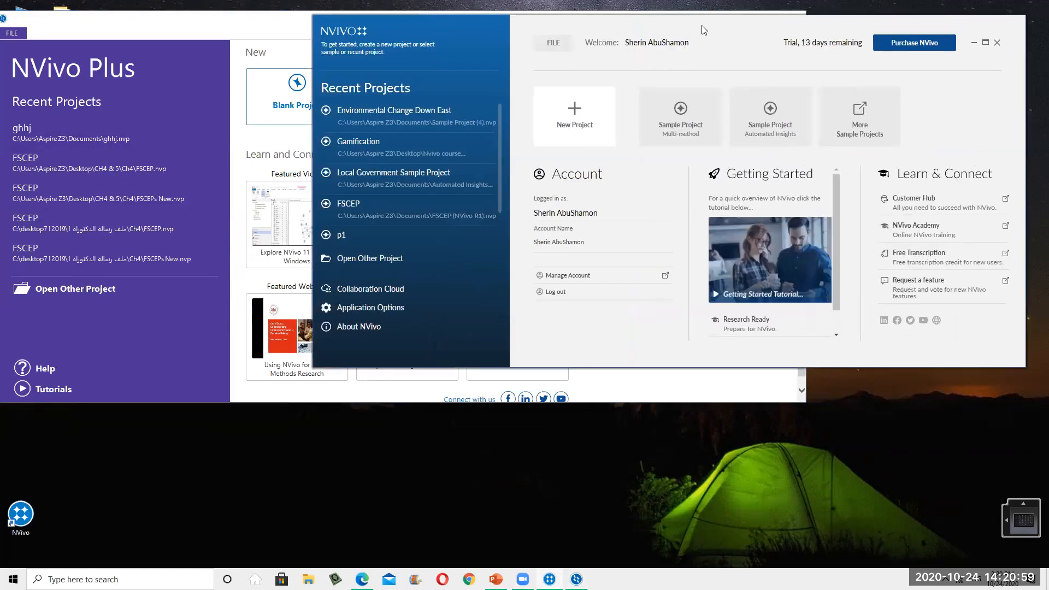
{"action": "left_click_drag", "start_coordinate": [753, 155], "coordinate": [765, 140]}
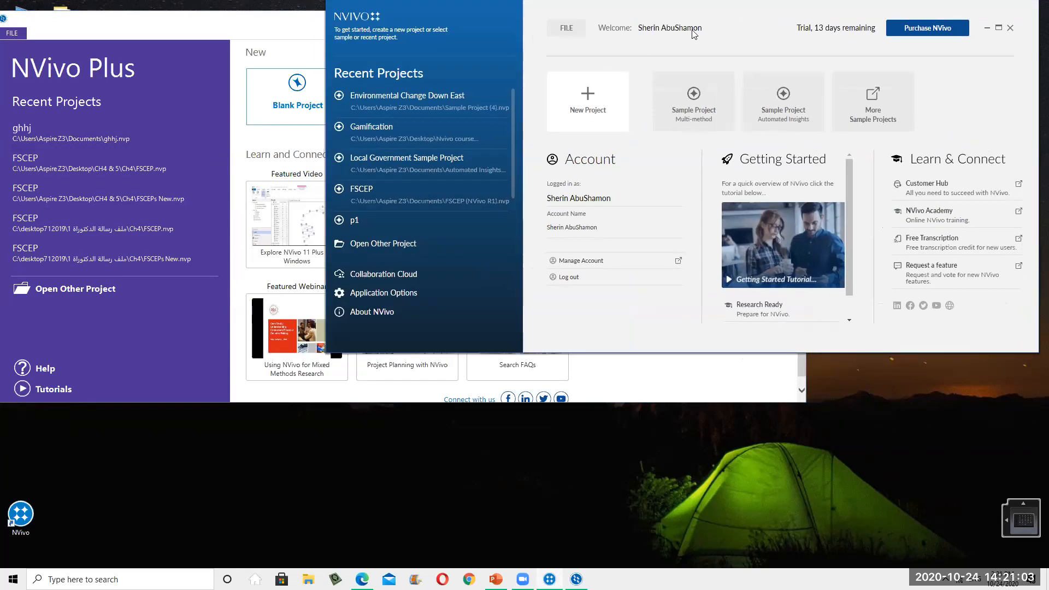
- Switch between the NVivo Plus and newer NVivo start windows to compare them, repositioning the newer one over NVivo Plus
{"action": "left_click", "coordinate": [185, 37]}
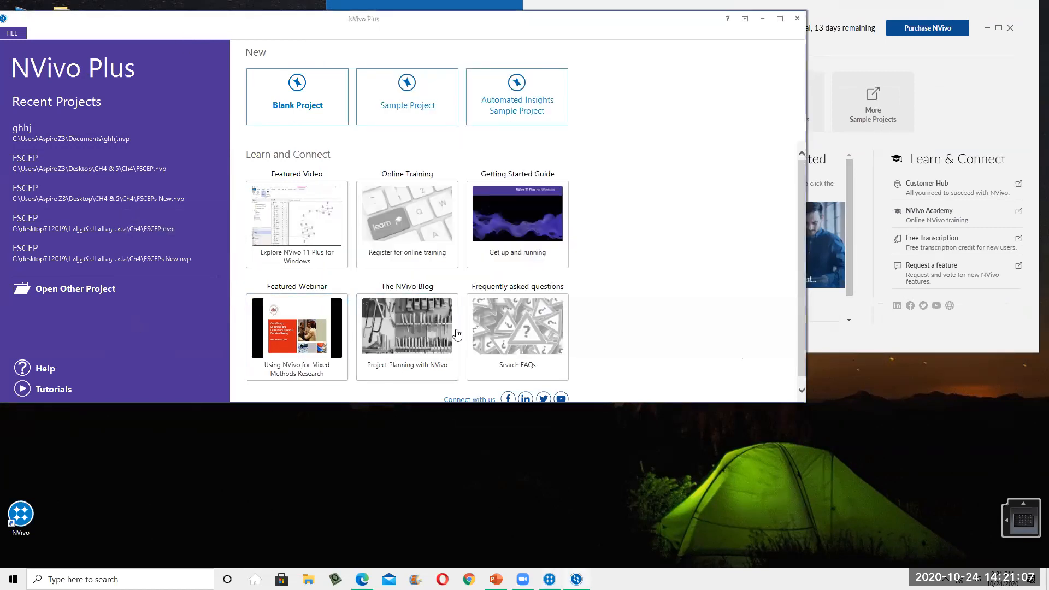
{"action": "left_click", "coordinate": [963, 342]}
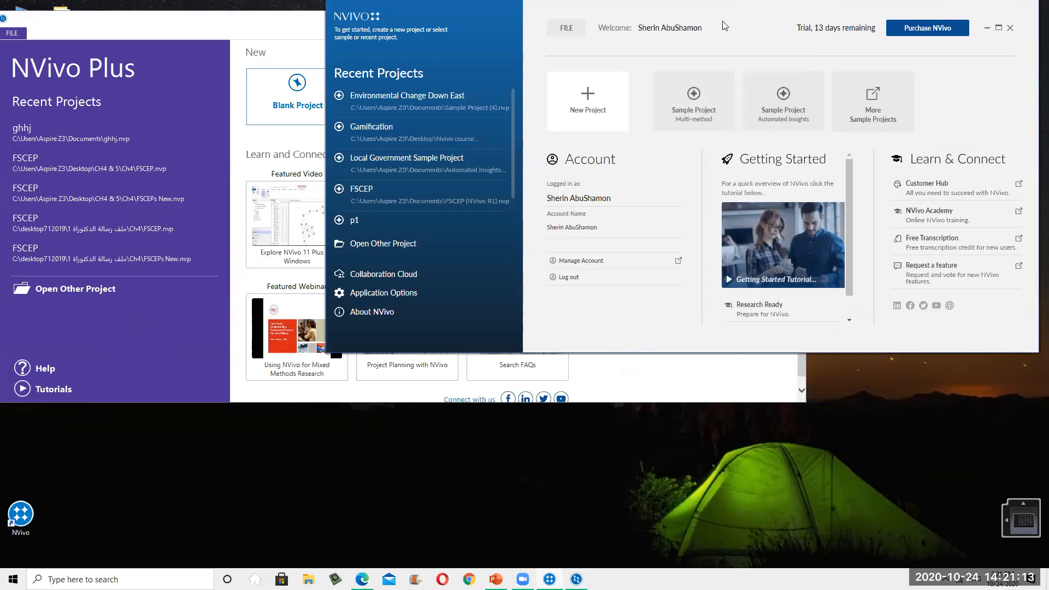
{"action": "left_click_drag", "start_coordinate": [743, 18], "coordinate": [743, 43]}
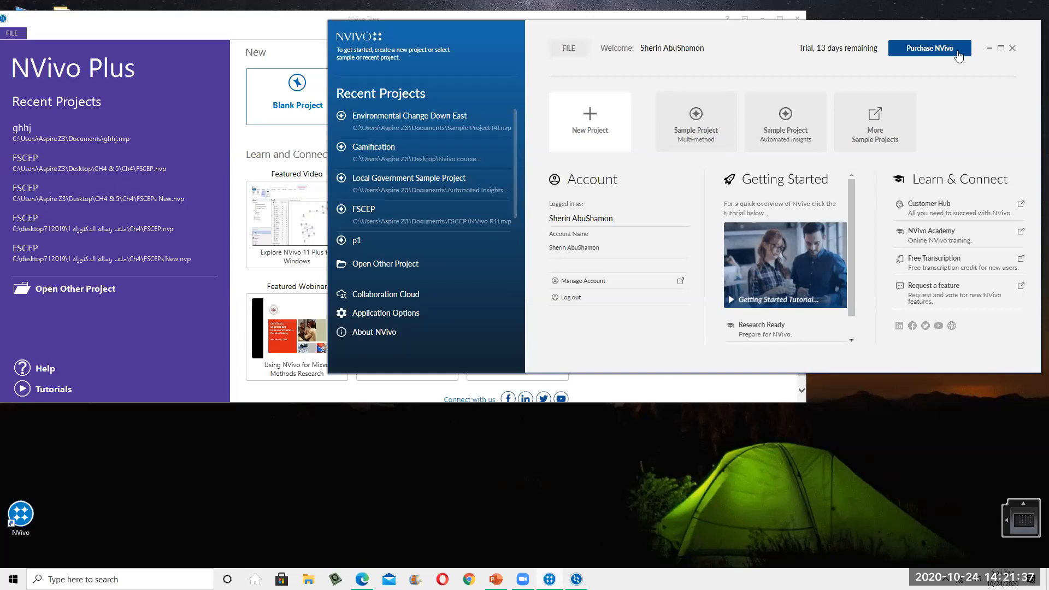
{"action": "left_click_drag", "start_coordinate": [916, 25], "coordinate": [884, 10]}
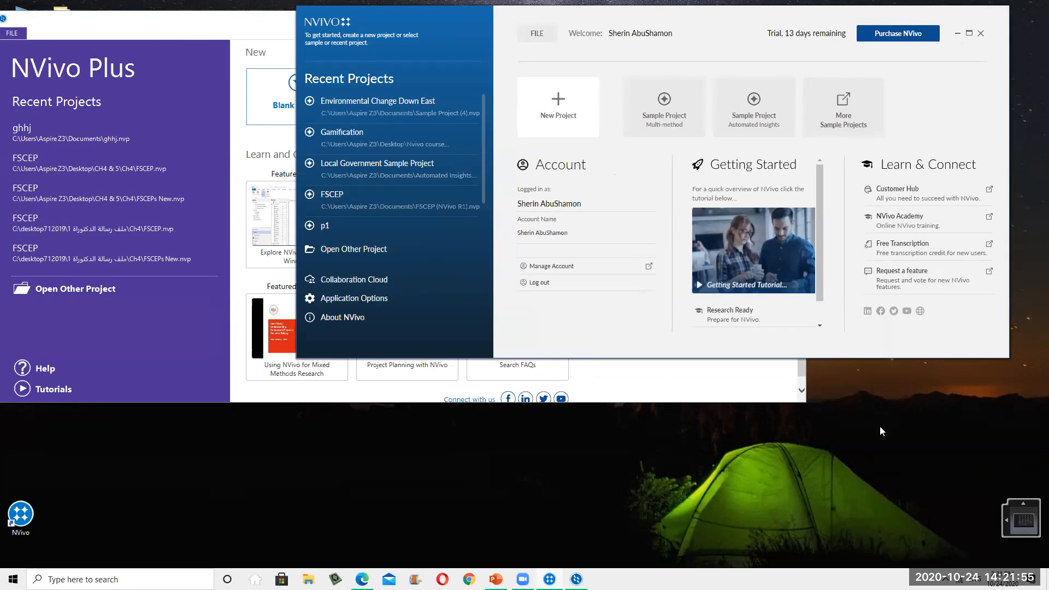
{"action": "left_click_drag", "start_coordinate": [338, 35], "coordinate": [408, 49]}
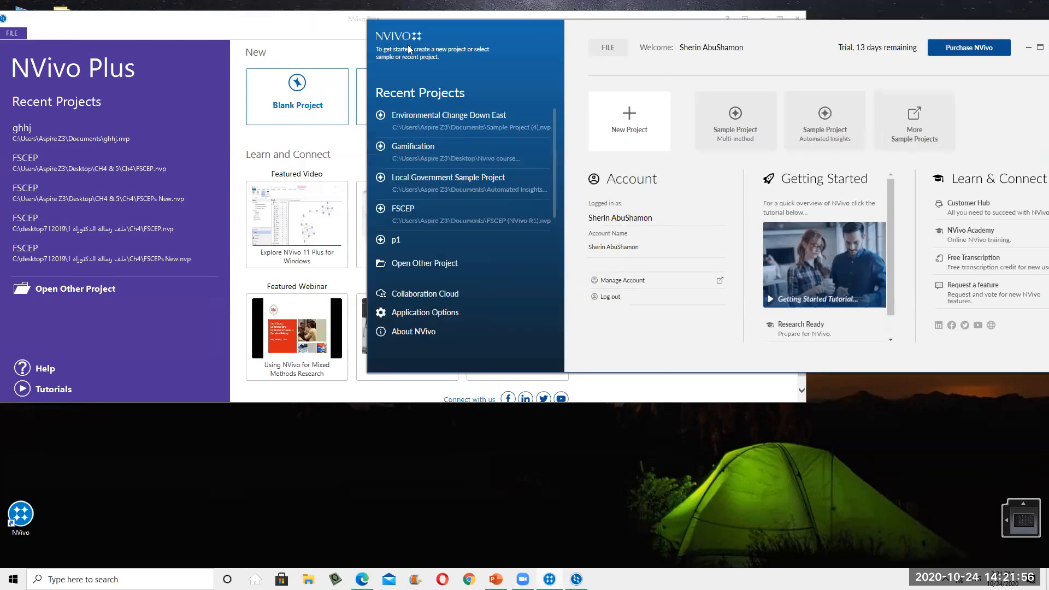
- Bring NVivo Plus to the front, narrow it to fit its tiles and extend its height toward the taskbar
{"action": "left_click", "coordinate": [269, 31]}
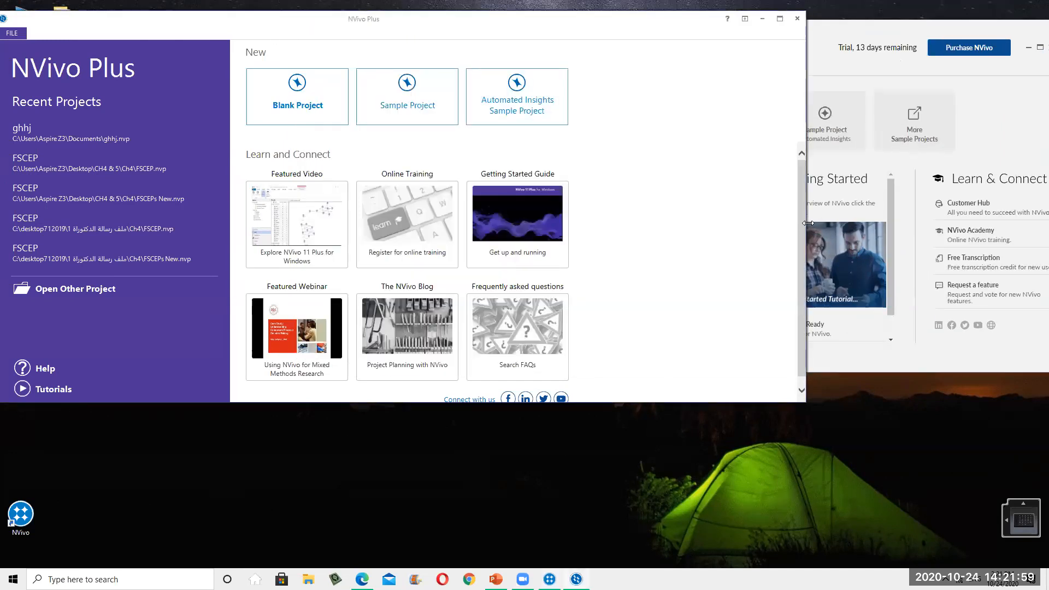
{"action": "left_click_drag", "start_coordinate": [808, 223], "coordinate": [592, 300]}
{"action": "left_click_drag", "start_coordinate": [307, 403], "coordinate": [342, 520]}
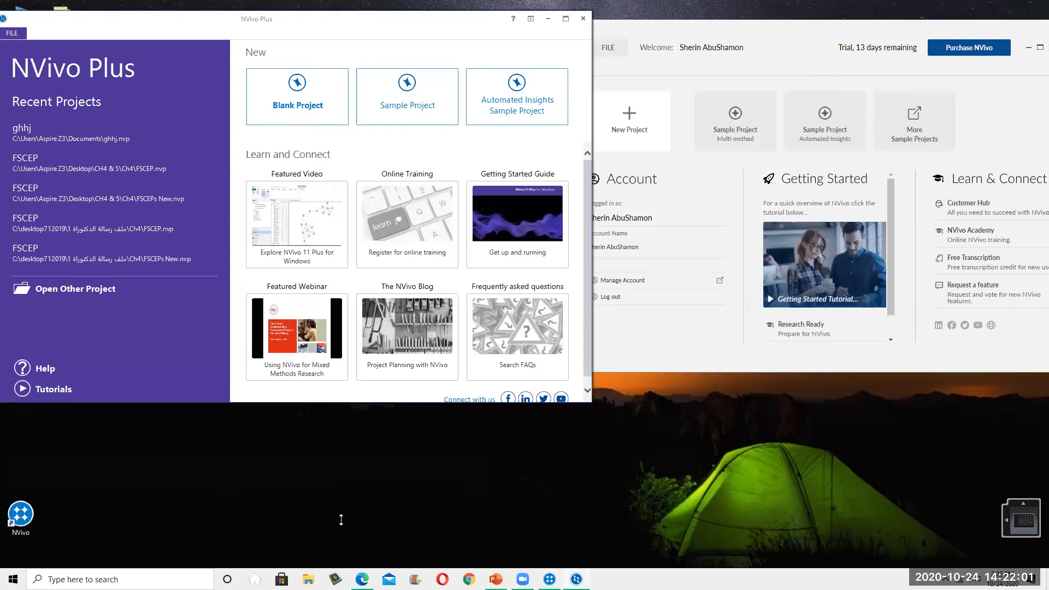
{"action": "left_click_drag", "start_coordinate": [593, 319], "coordinate": [631, 318]}
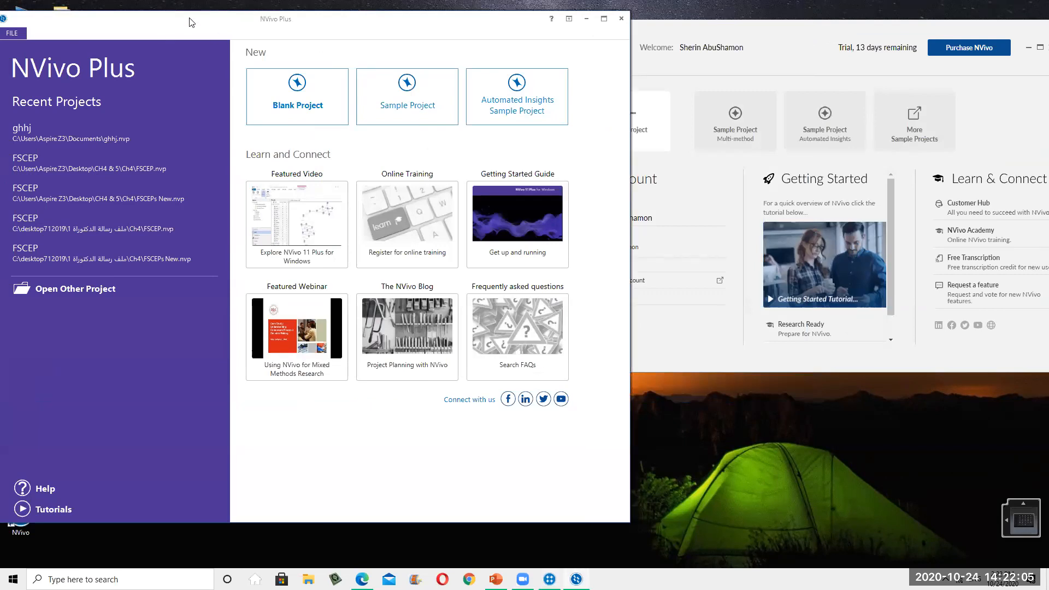
- Bring the newer NVivo window to the front, extend its height nearly to the taskbar and narrow it beside NVivo Plus
{"action": "left_click", "coordinate": [799, 35]}
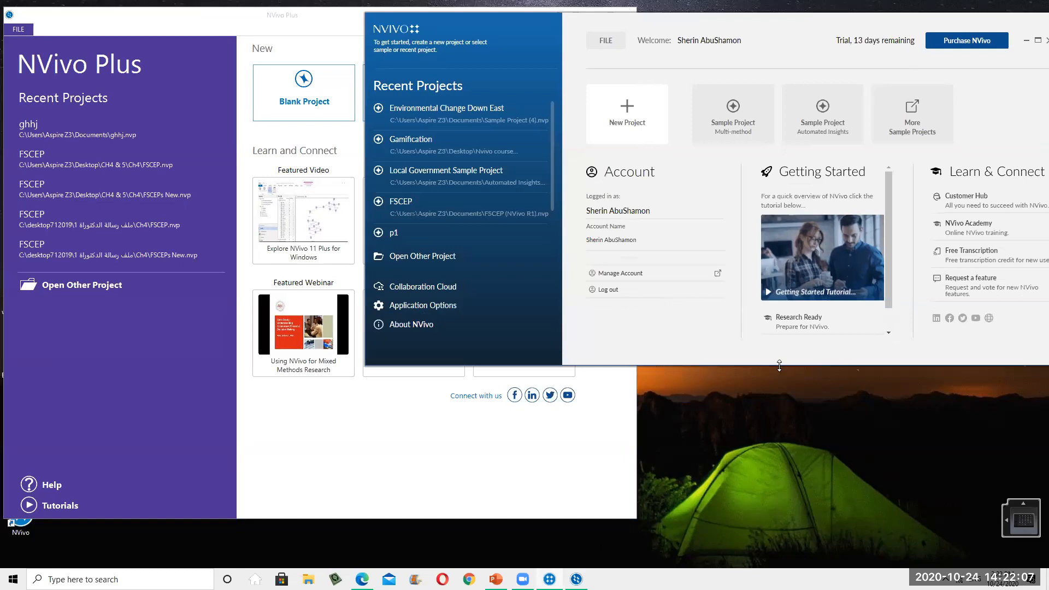
{"action": "left_click_drag", "start_coordinate": [779, 365], "coordinate": [779, 549]}
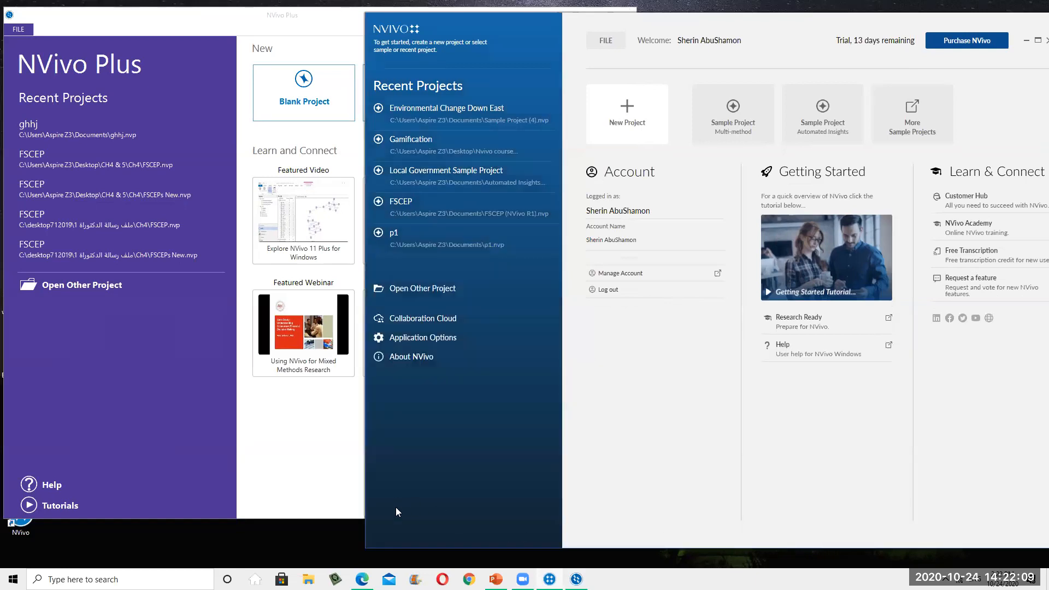
{"action": "left_click_drag", "start_coordinate": [363, 504], "coordinate": [439, 504]}
- Alternate between the two start windows to compare them, shifting both so the newer NVivo window is fully on screen
{"action": "left_click", "coordinate": [356, 499]}
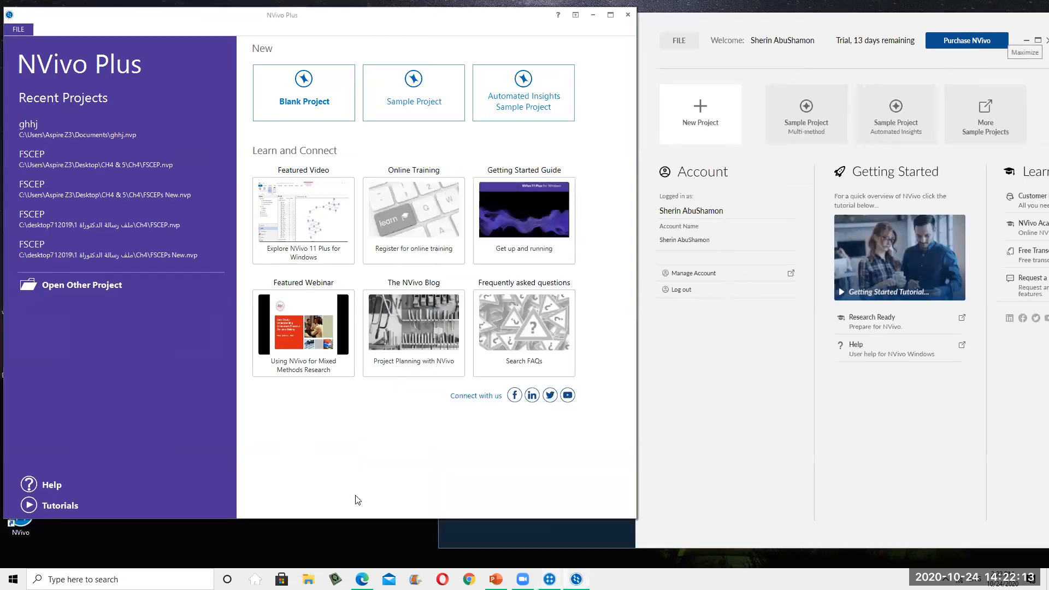
{"action": "left_click_drag", "start_coordinate": [352, 22], "coordinate": [362, 20]}
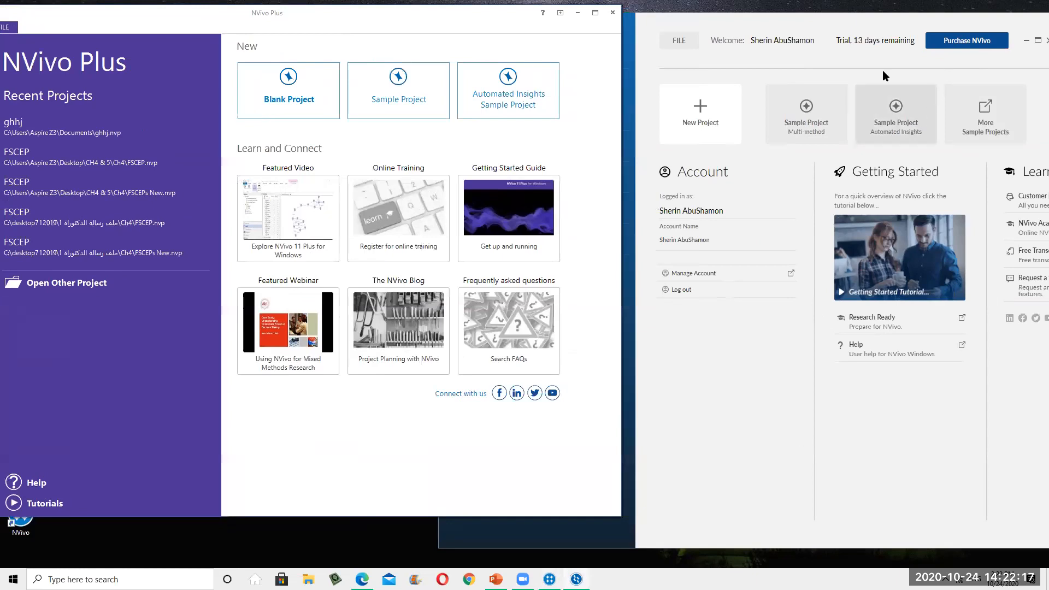
{"action": "left_click_drag", "start_coordinate": [867, 16], "coordinate": [840, 5]}
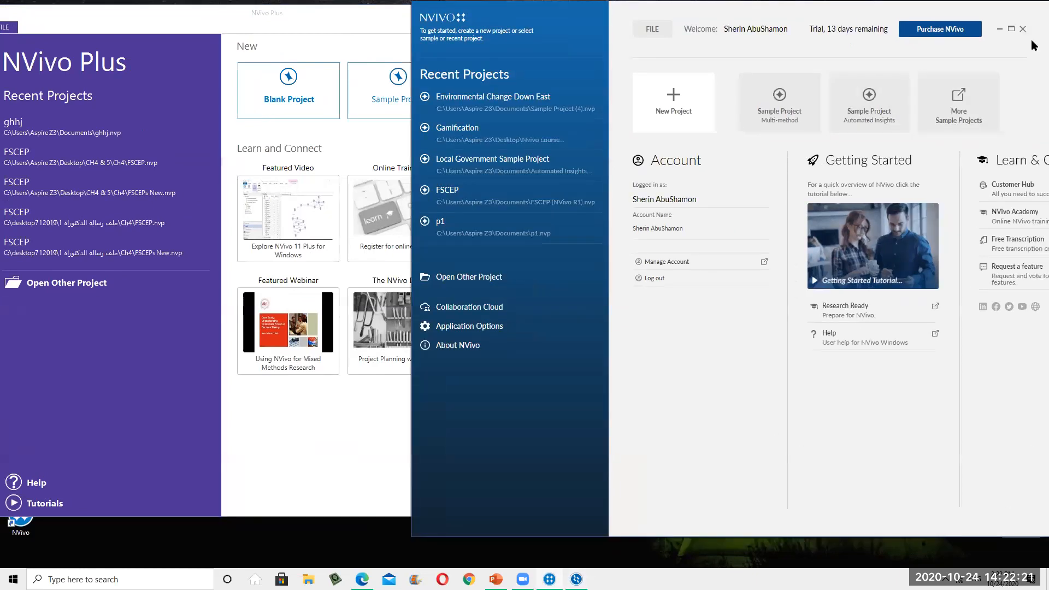
{"action": "left_click", "coordinate": [312, 454]}
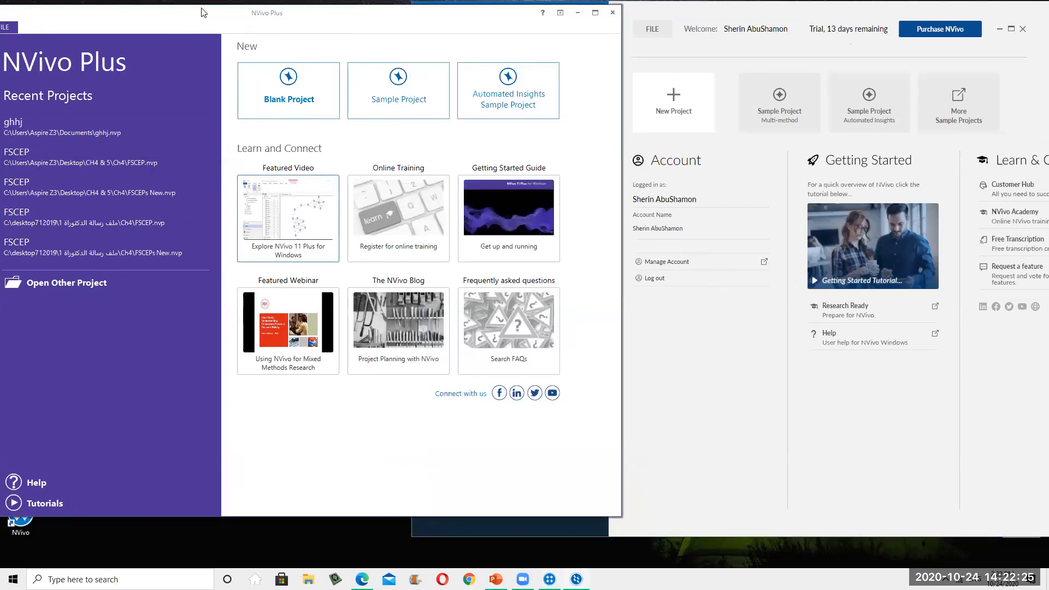
{"action": "left_click", "coordinate": [706, 440]}
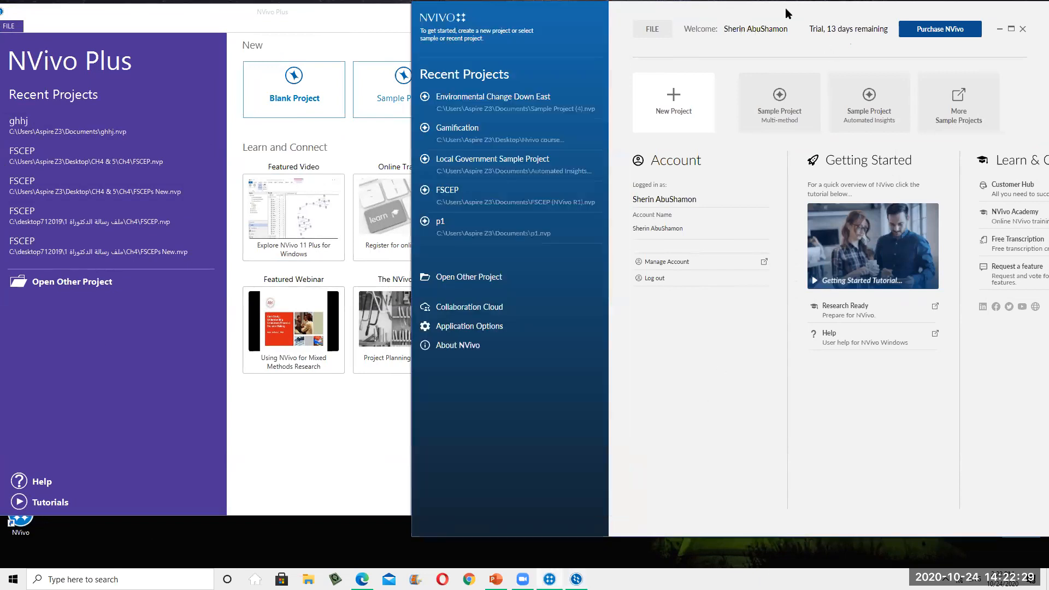
{"action": "left_click_drag", "start_coordinate": [788, 13], "coordinate": [720, 13]}
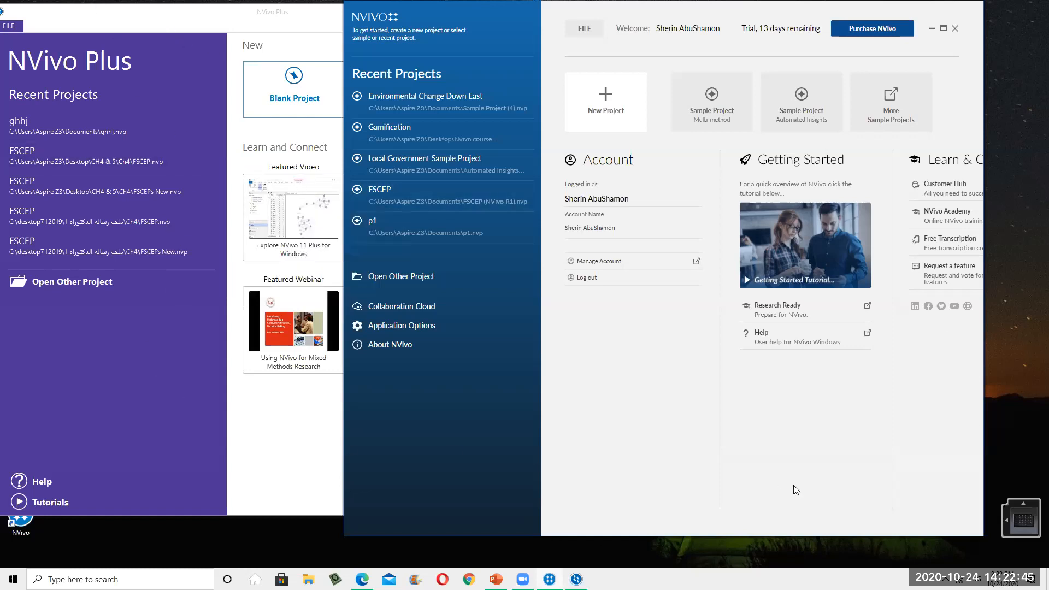
- Shift the newer NVivo window to uncover more of NVivo Plus, view its File page and return to the start screen
{"action": "left_click_drag", "start_coordinate": [854, 10], "coordinate": [537, 24]}
{"action": "double_click", "coordinate": [537, 24]}
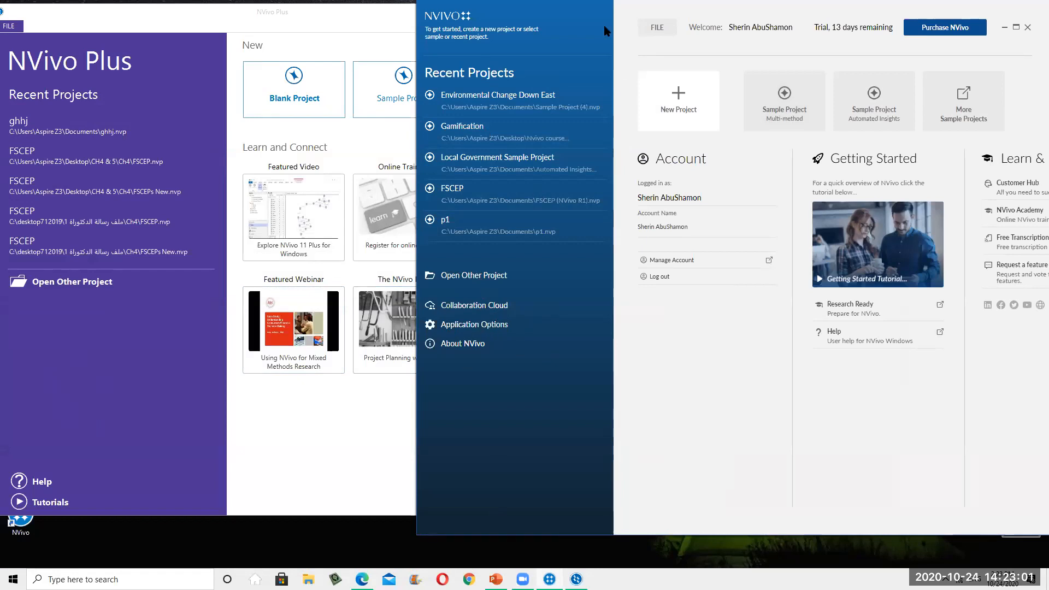
{"action": "left_click", "coordinate": [658, 27]}
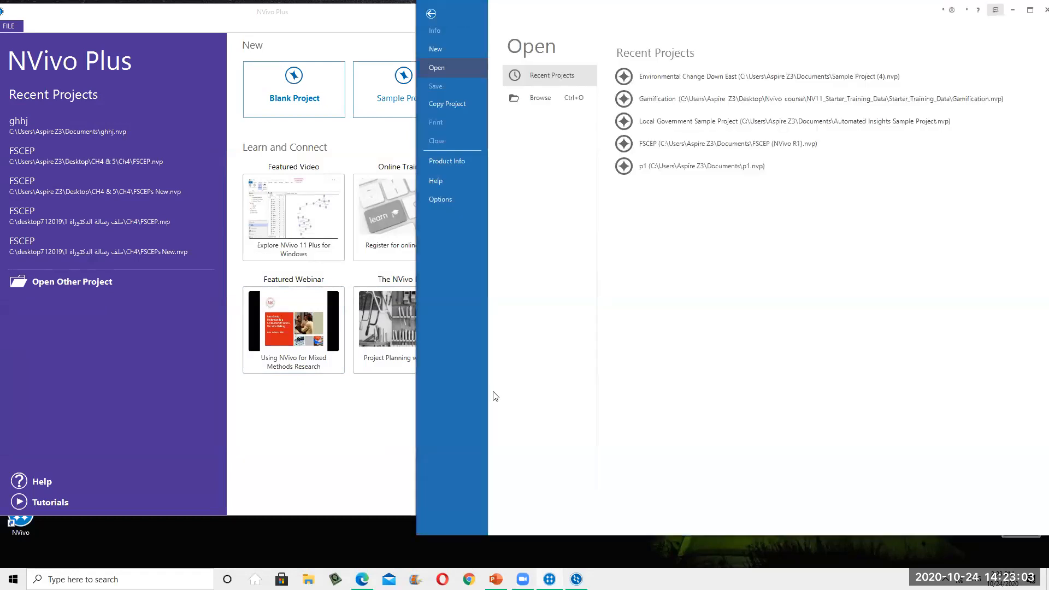
{"action": "left_click", "coordinate": [433, 15]}
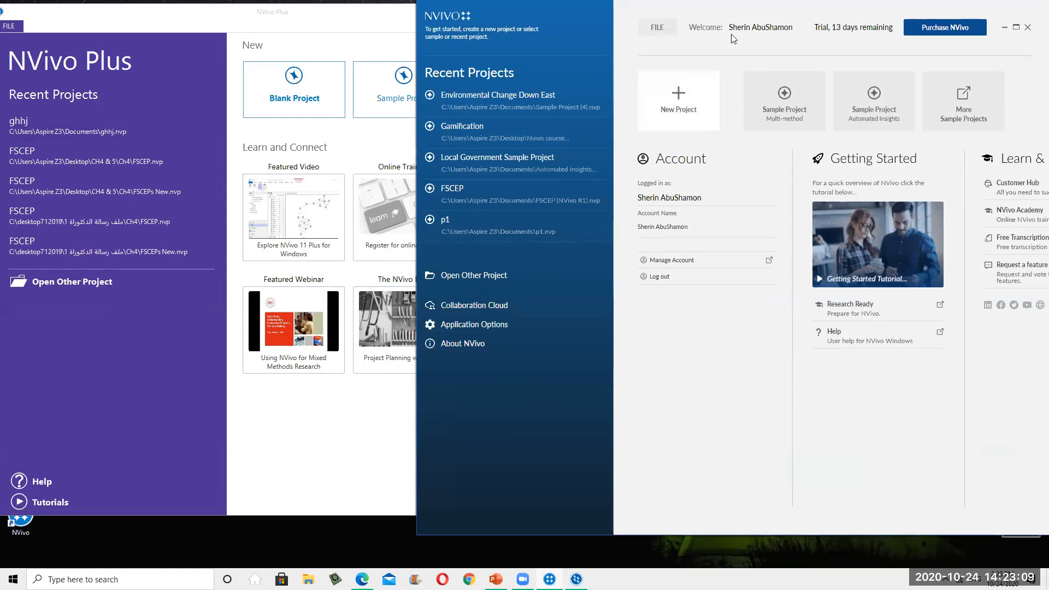
- Compare the project options in both versions, then reposition the newer NVivo window and widen it to fit the full Learn & Connect column
{"action": "left_click", "coordinate": [296, 112]}
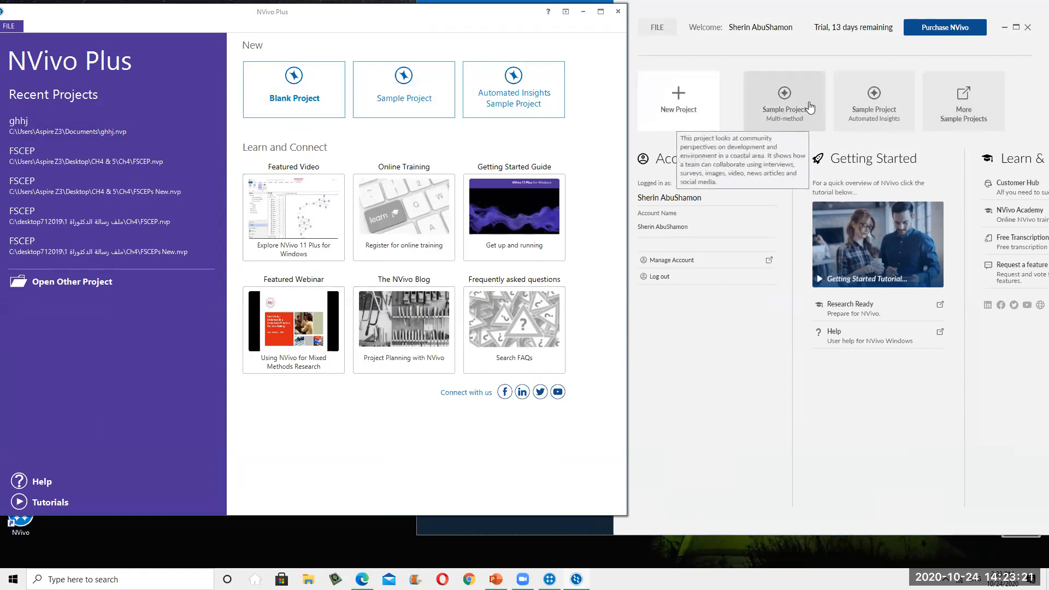
{"action": "left_click", "coordinate": [844, 15]}
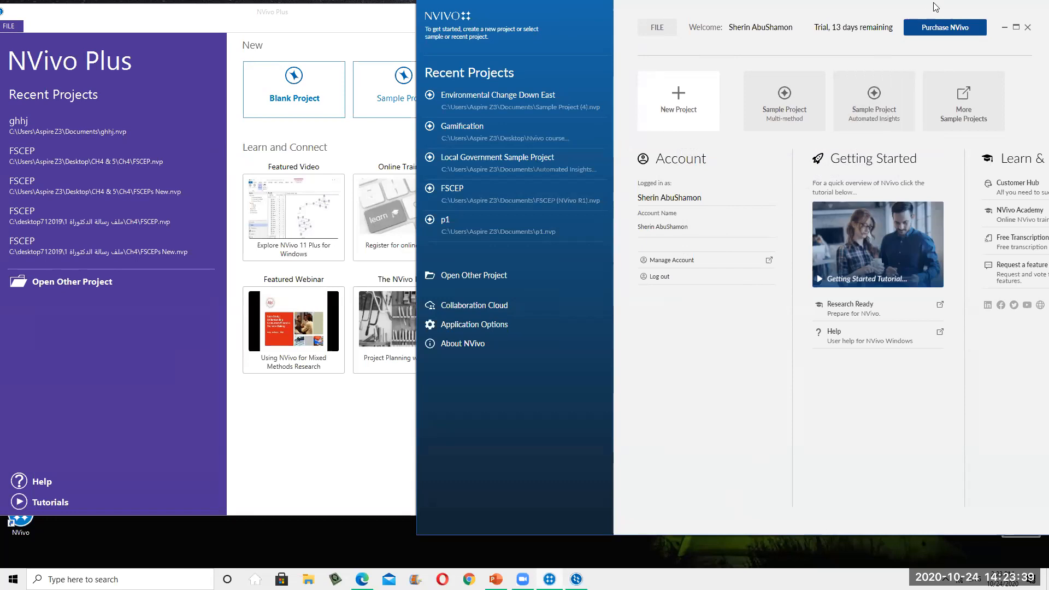
{"action": "left_click_drag", "start_coordinate": [938, 10], "coordinate": [811, 14]}
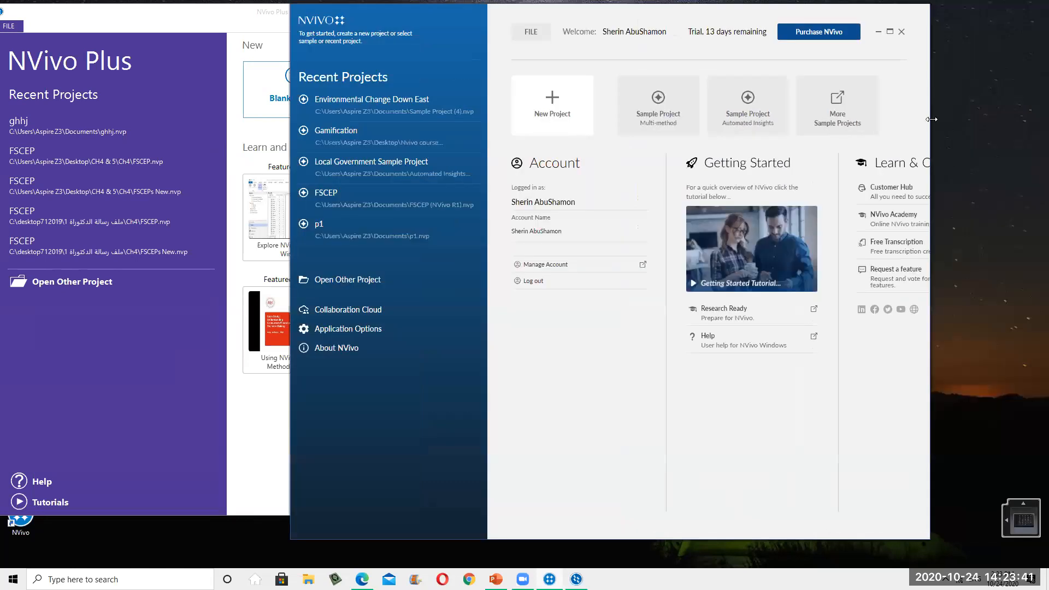
{"action": "left_click_drag", "start_coordinate": [932, 119], "coordinate": [1045, 143]}
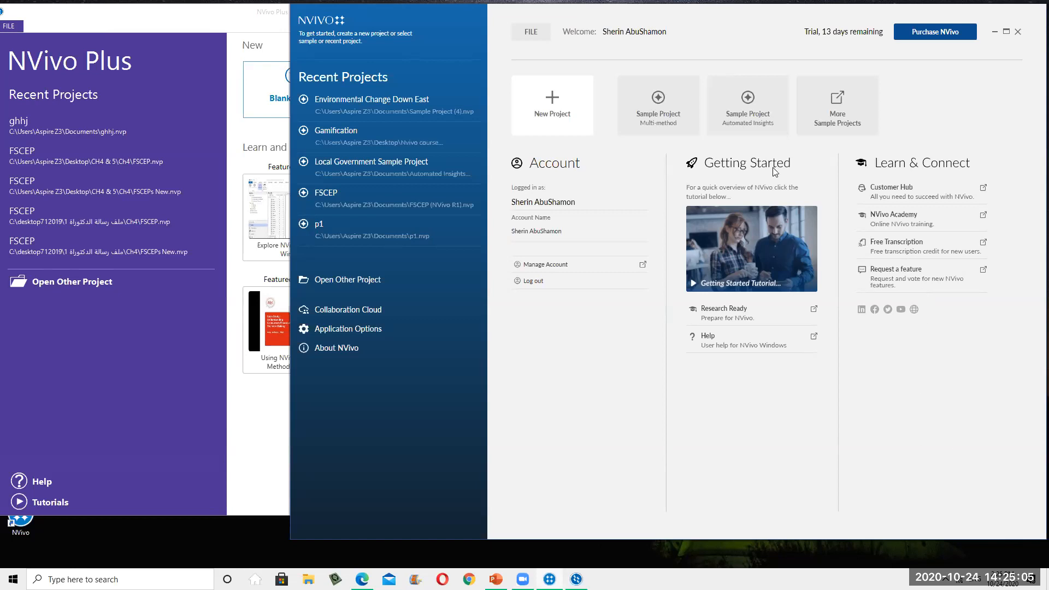
- Create a blank project titled try1 in NVivo Plus
{"action": "left_click", "coordinate": [403, 481]}
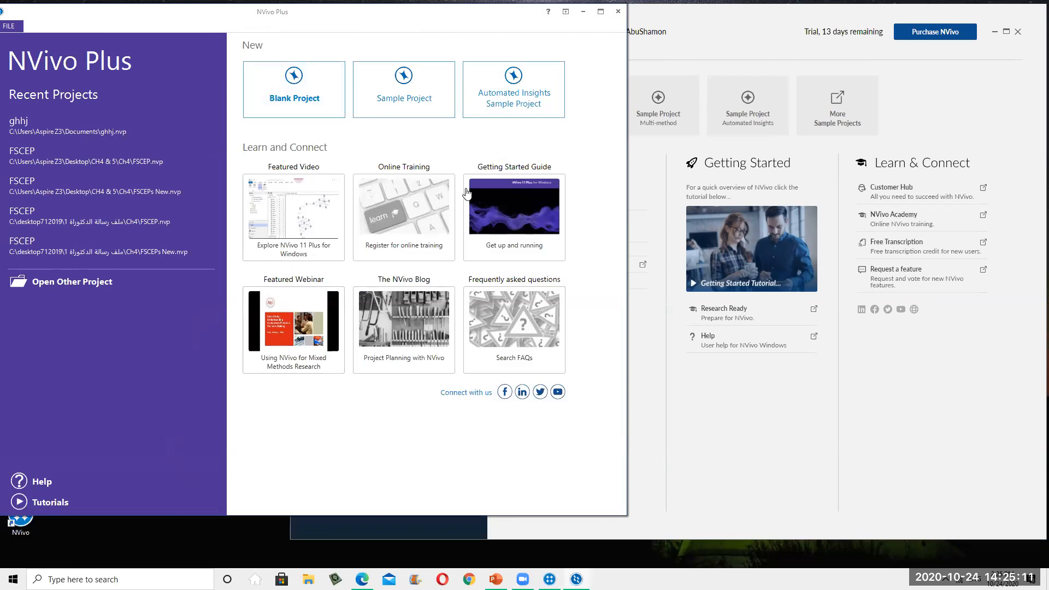
{"action": "left_click", "coordinate": [308, 102]}
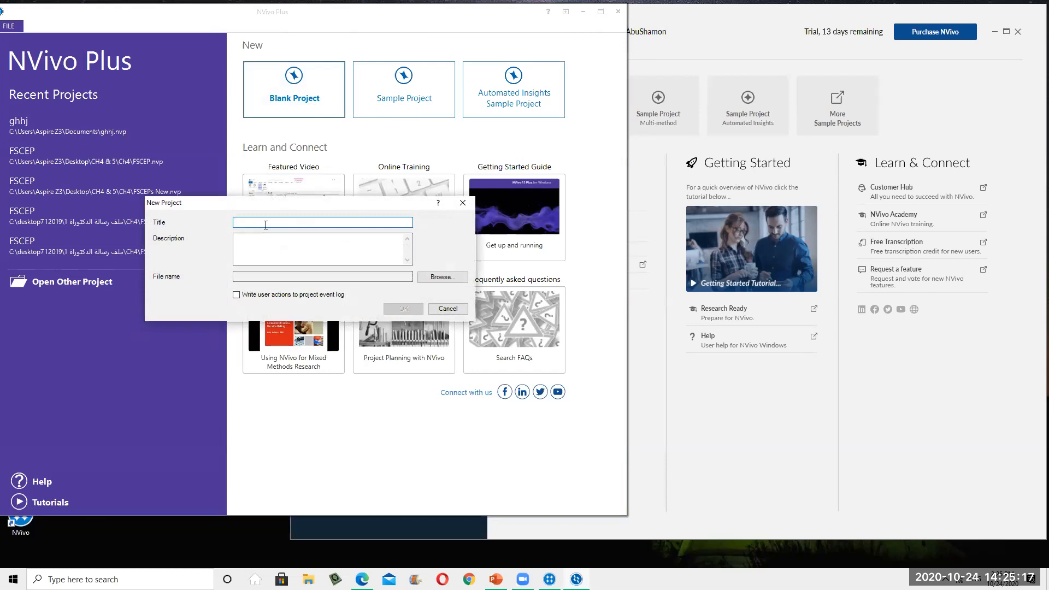
{"action": "type", "text": "tr"}
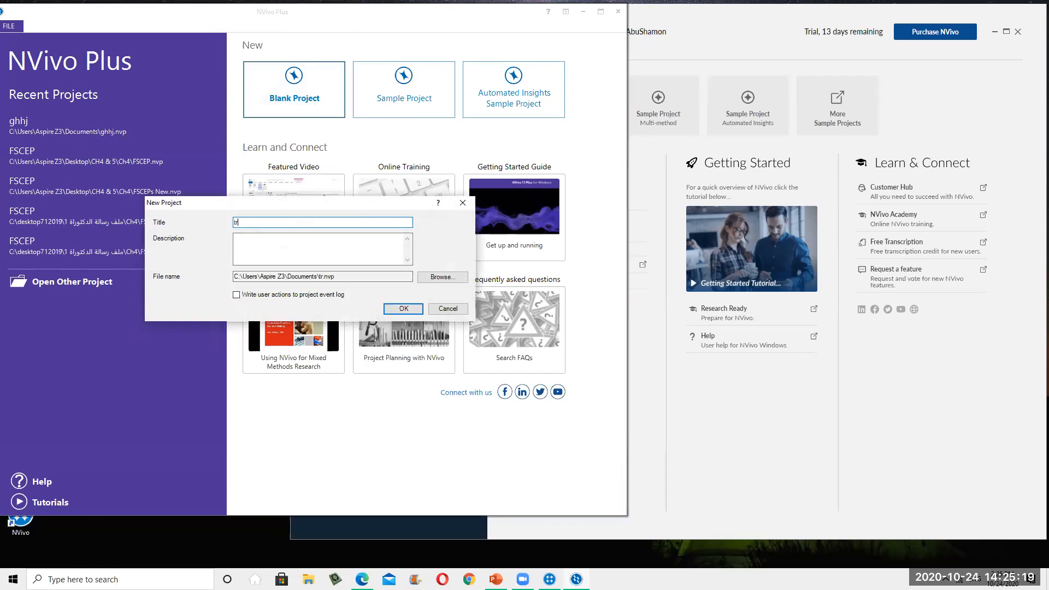
{"action": "type", "text": "y1"}
{"action": "left_click", "coordinate": [404, 310]}
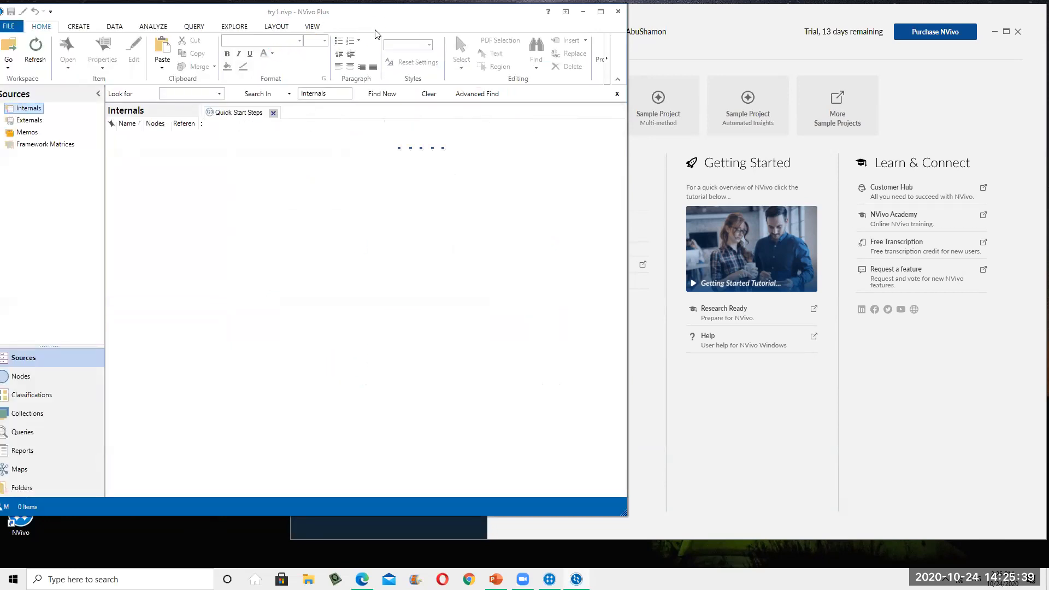
- Maximize the try1 project window and examine the Nodes area and the Create, Data, Analyze, Query, Explore, Layout and View commands
{"action": "double_click", "coordinate": [349, 18]}
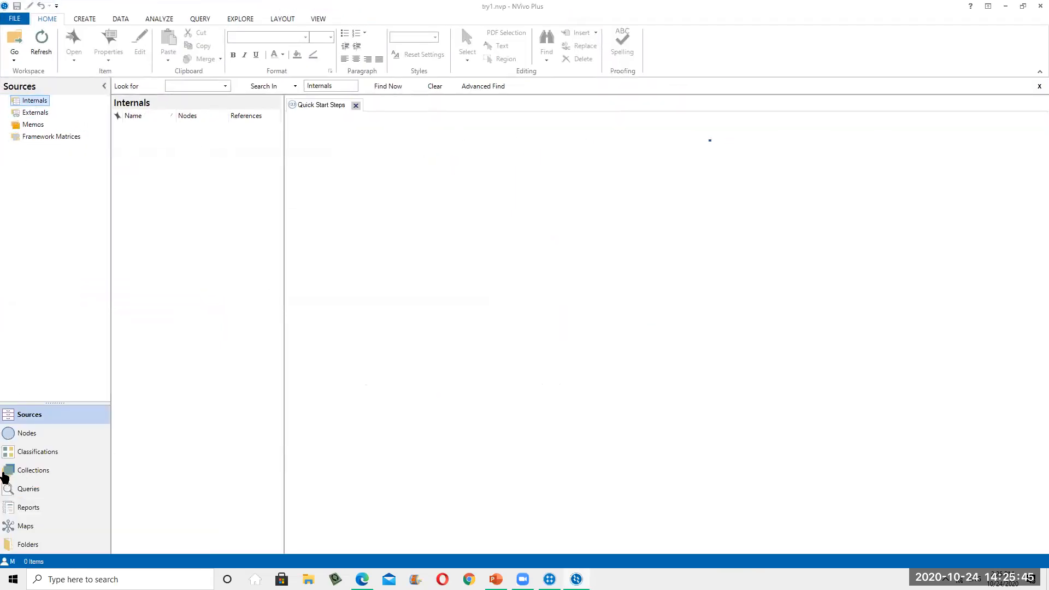
{"action": "left_click", "coordinate": [27, 433]}
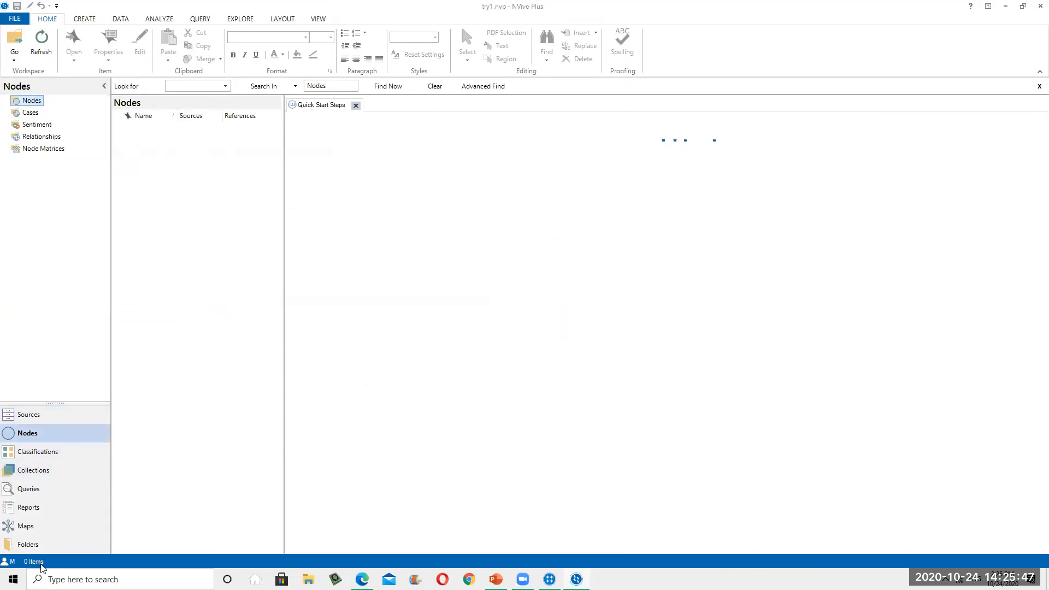
{"action": "left_click", "coordinate": [83, 20]}
{"action": "left_click", "coordinate": [130, 21]}
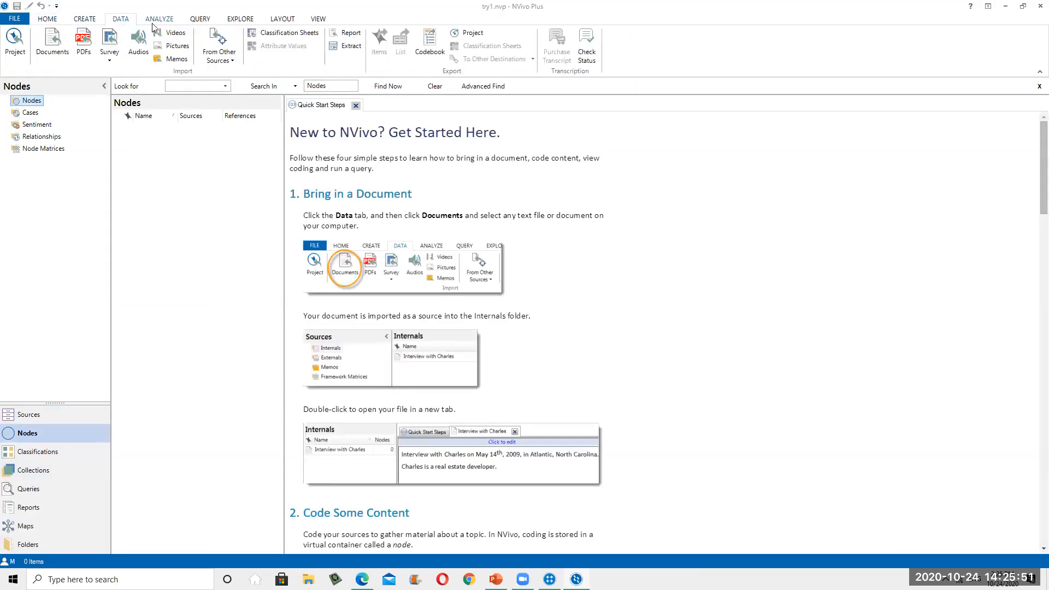
{"action": "left_click", "coordinate": [158, 21]}
{"action": "left_click", "coordinate": [201, 21]}
{"action": "left_click", "coordinate": [246, 22]}
{"action": "left_click", "coordinate": [283, 20]}
{"action": "left_click", "coordinate": [319, 20]}
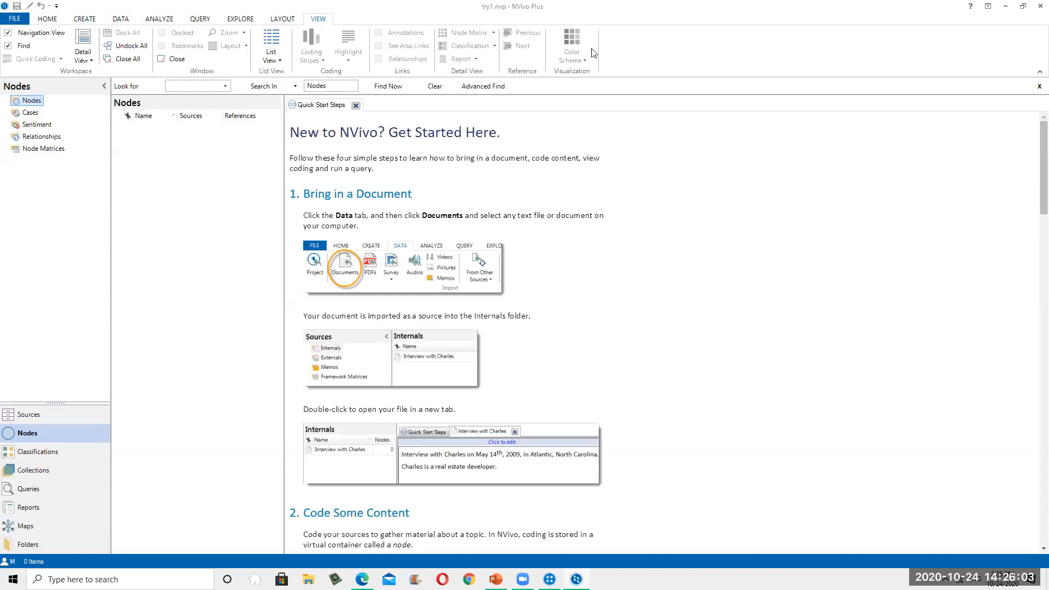
- Review the Home, Create, Data, Analyze and Query command sets once more
{"action": "left_click", "coordinate": [46, 21]}
{"action": "left_click", "coordinate": [79, 22]}
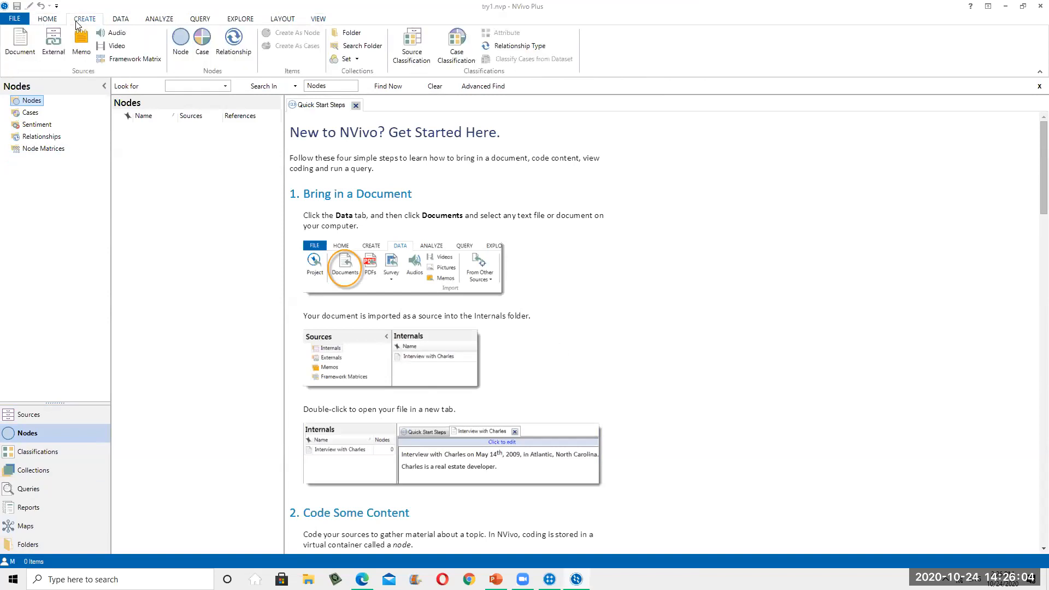
{"action": "left_click", "coordinate": [124, 19]}
{"action": "left_click", "coordinate": [166, 19]}
{"action": "left_click", "coordinate": [200, 20]}
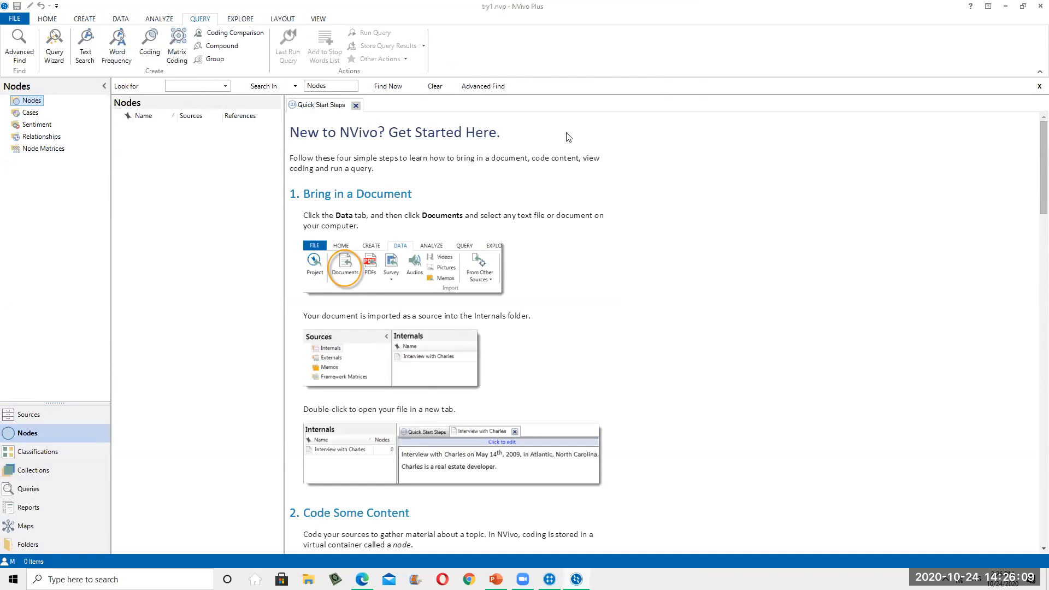
- Restore the try1 window to compare it with the newer NVivo start window, then maximize the project again
{"action": "left_click", "coordinate": [1023, 6]}
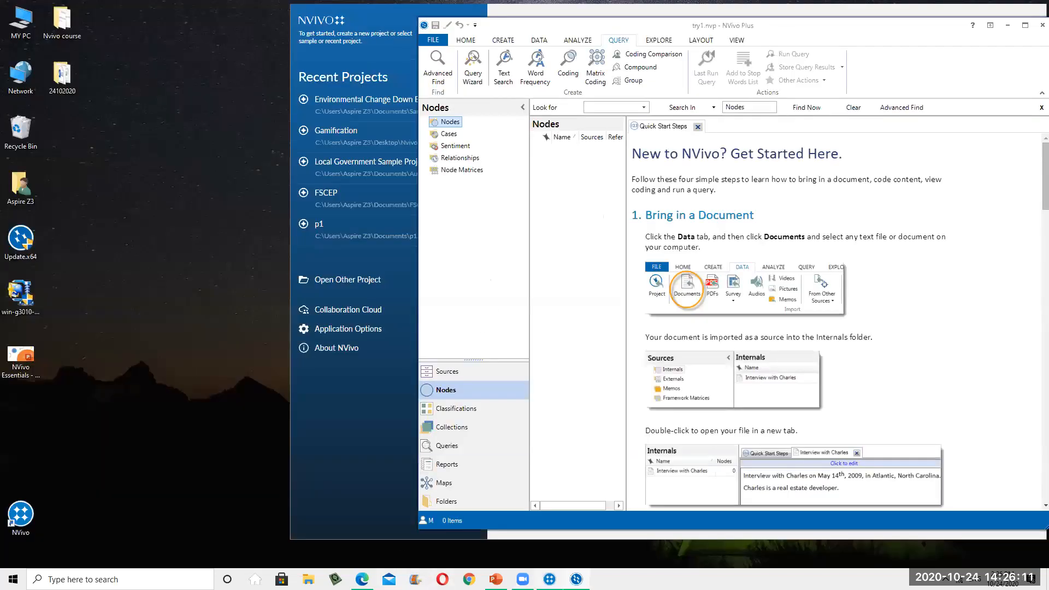
{"action": "key", "text": "alt+Tab"}
{"action": "key", "text": "alt+Tab"}
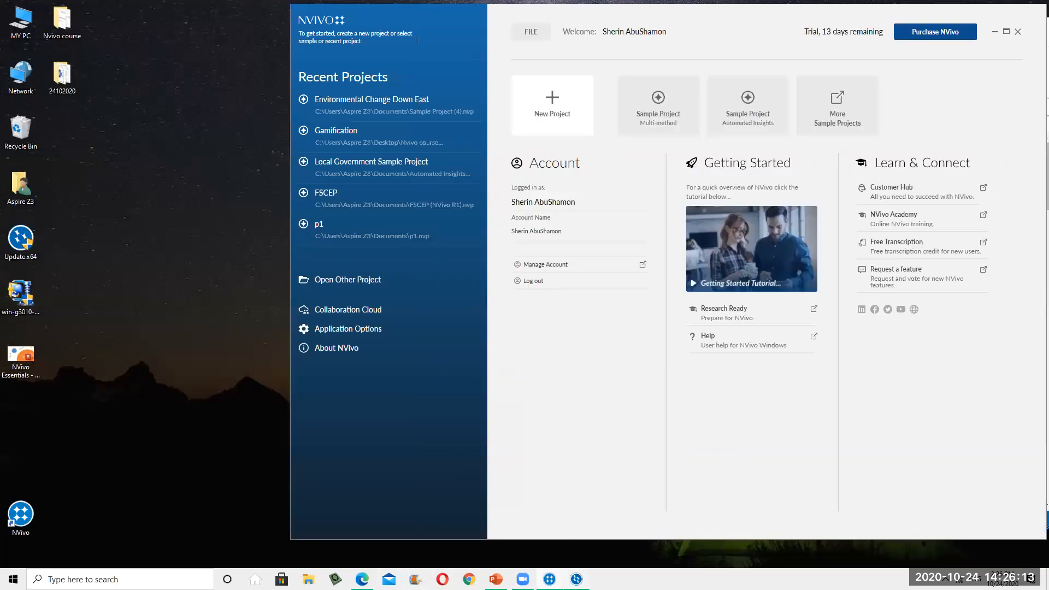
{"action": "key", "text": "alt+Tab"}
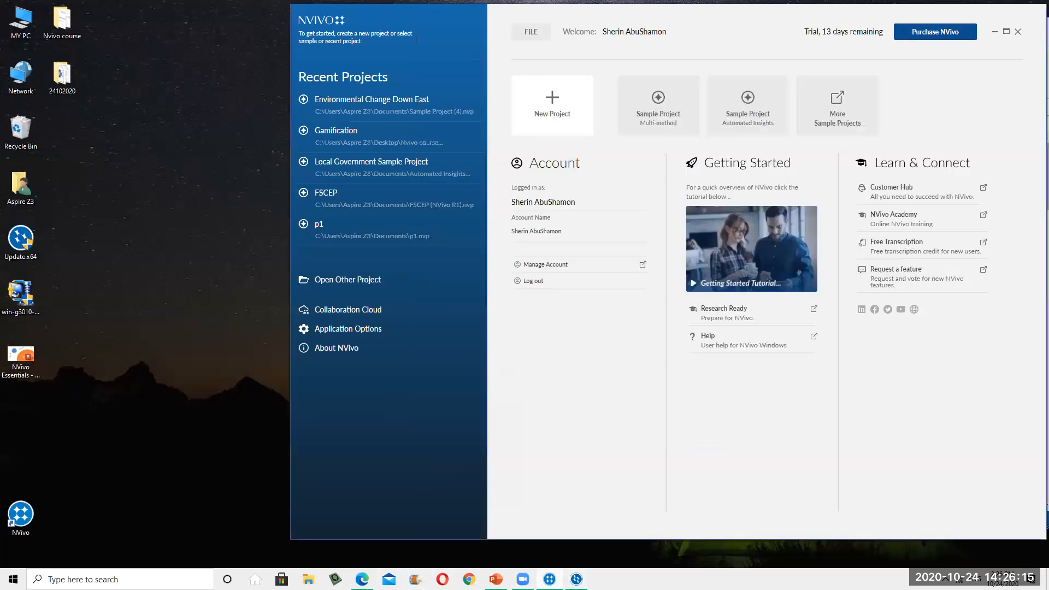
{"action": "key", "text": "alt+Tab"}
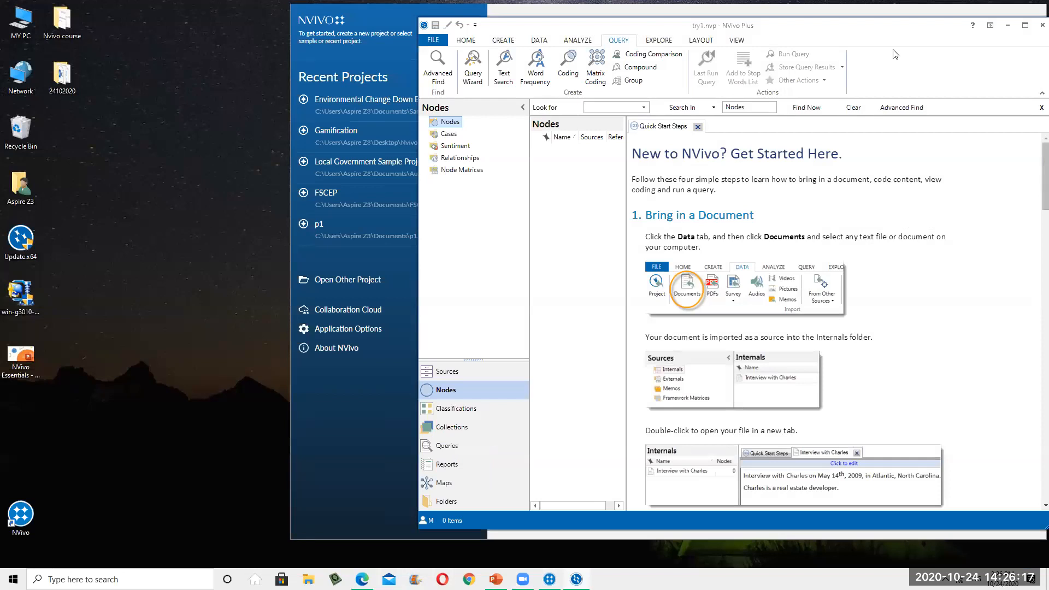
{"action": "double_click", "coordinate": [896, 32]}
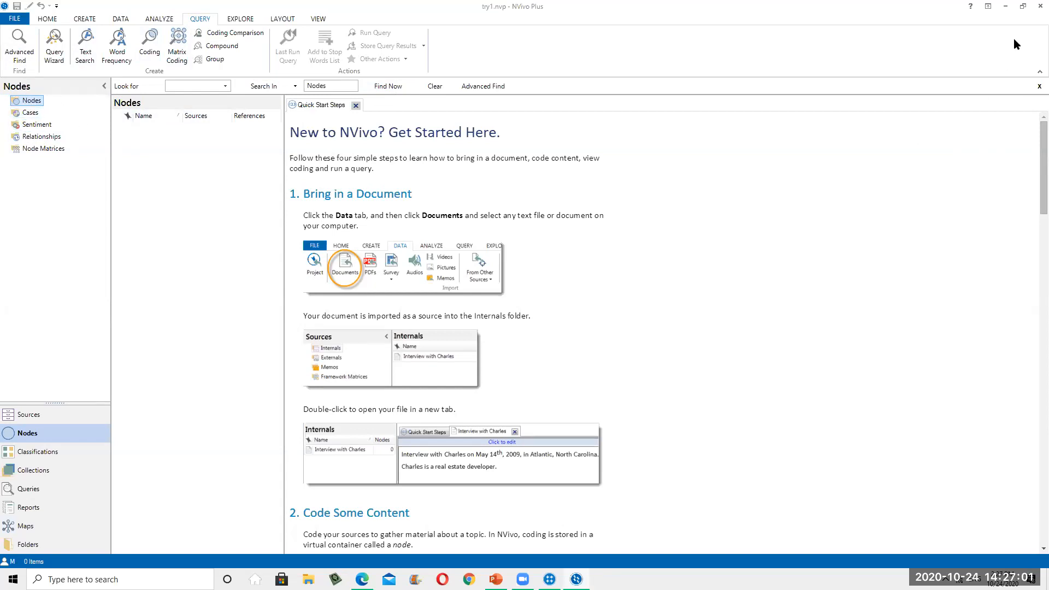
- Close NVivo Plus and maximize the newer NVivo start window
{"action": "left_click", "coordinate": [1033, 8]}
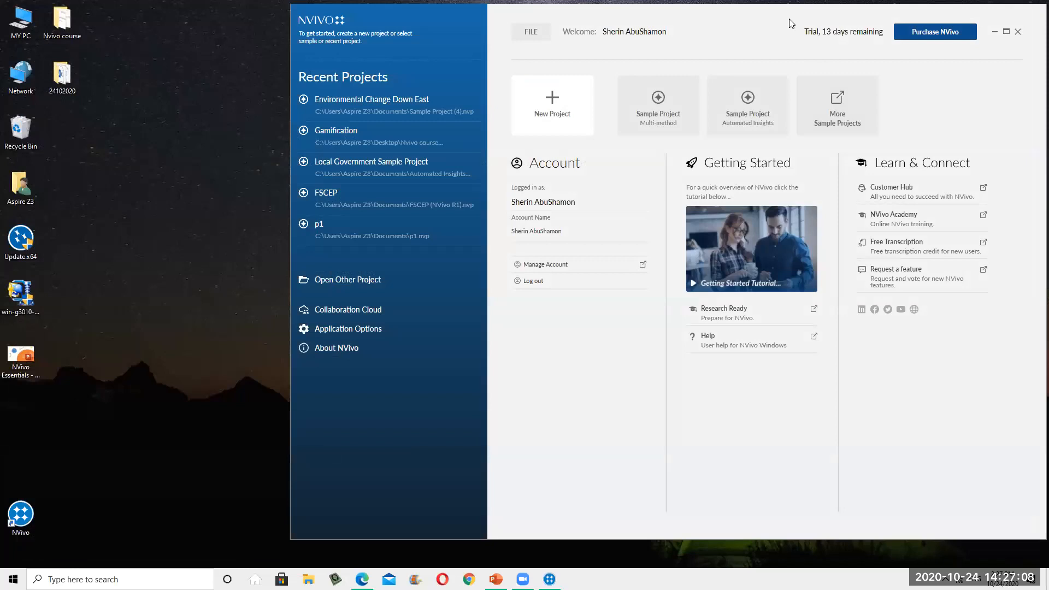
{"action": "double_click", "coordinate": [763, 25]}
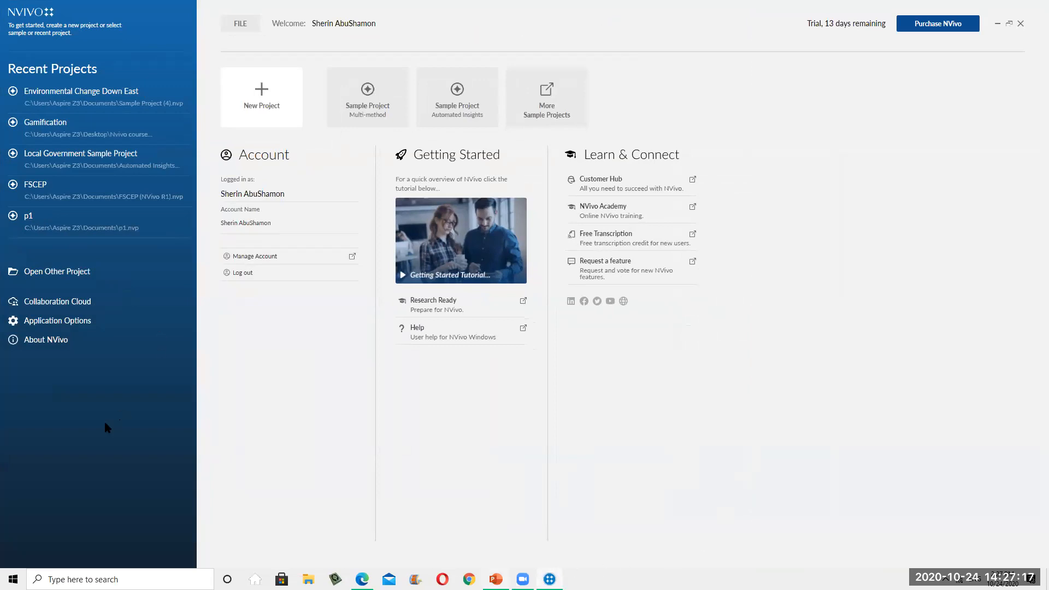
- Switch to PowerPoint, present the Installation slide full screen, end the show and return to the newer NVivo
{"action": "key", "text": "alt+Tab"}
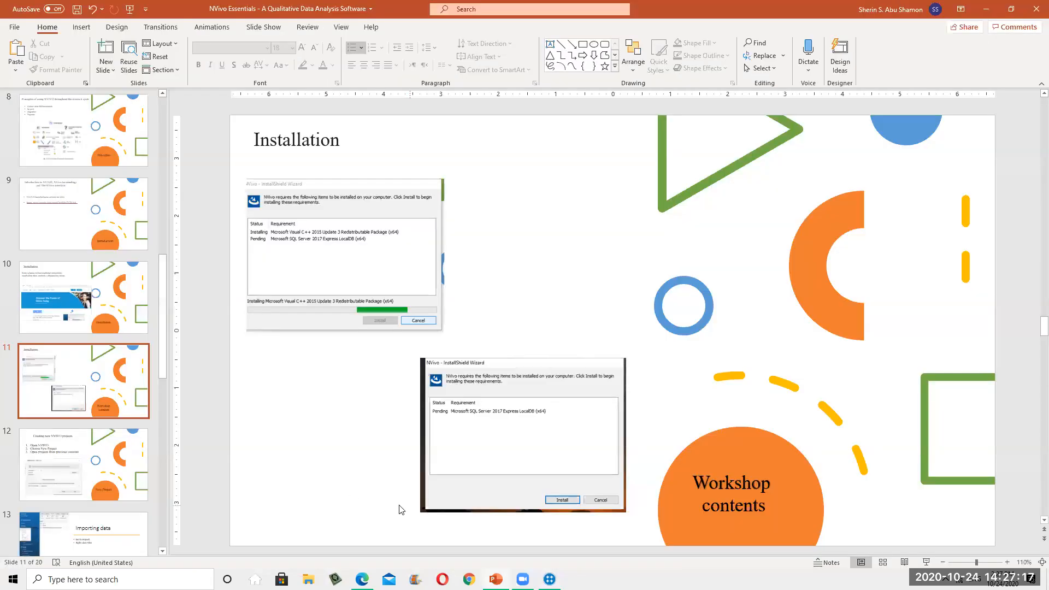
{"action": "left_click", "coordinate": [924, 563]}
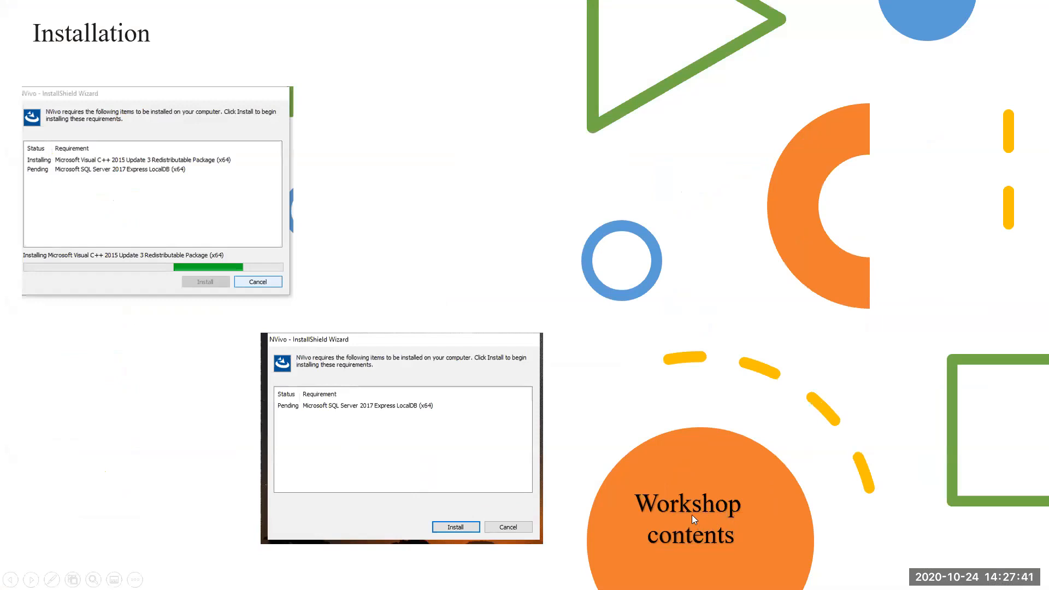
{"action": "key", "text": "Escape"}
{"action": "left_click", "coordinate": [550, 579]}
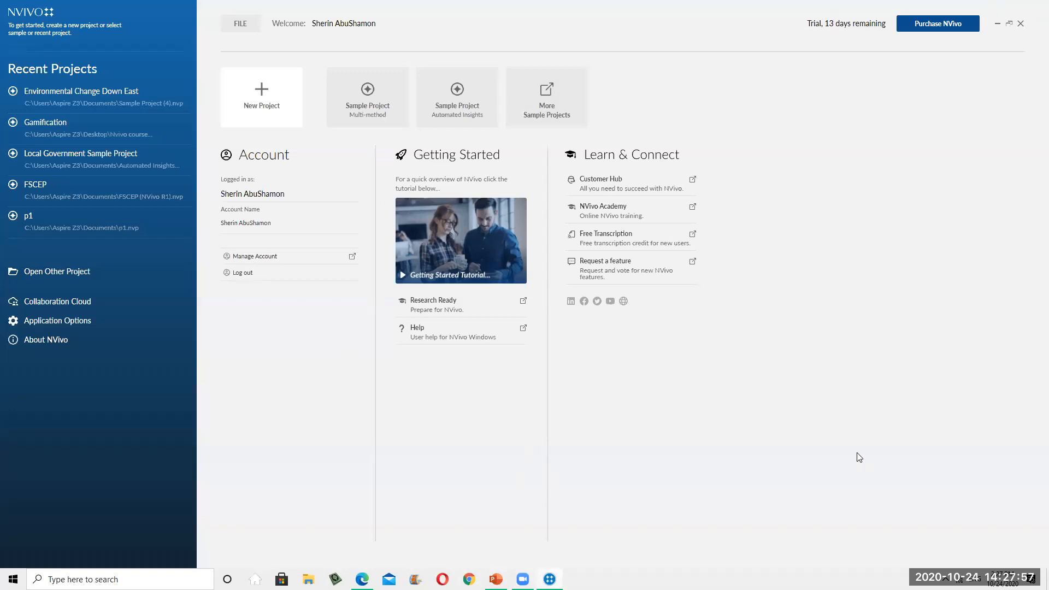
- Switch to PowerPoint, go back to slide 5 on the principles of using NVivo and start the slide show from it
{"action": "left_click", "coordinate": [496, 579]}
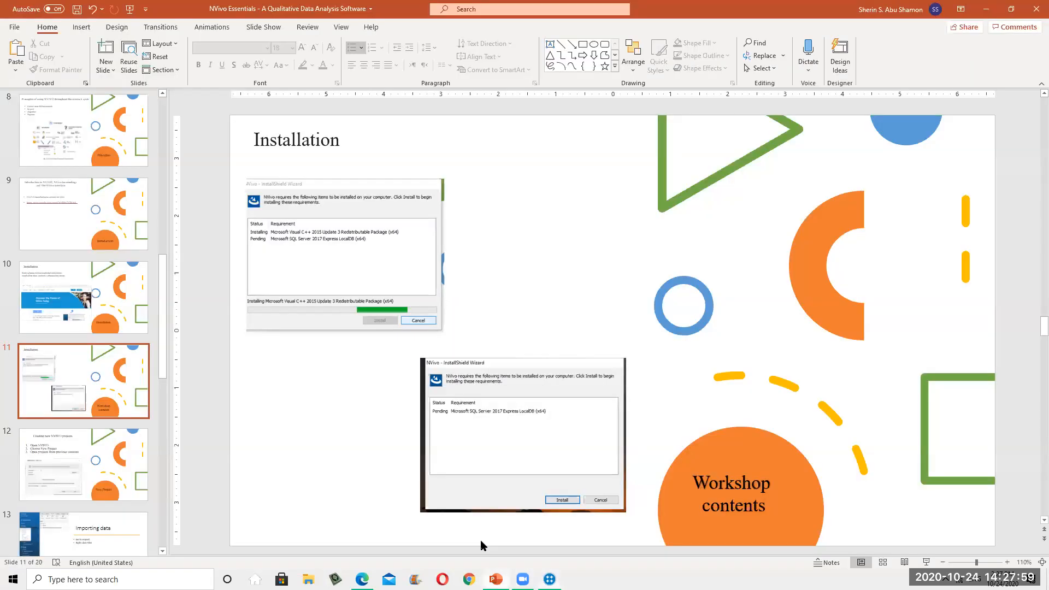
{"action": "left_click", "coordinate": [86, 316]}
{"action": "key", "text": "Up"}
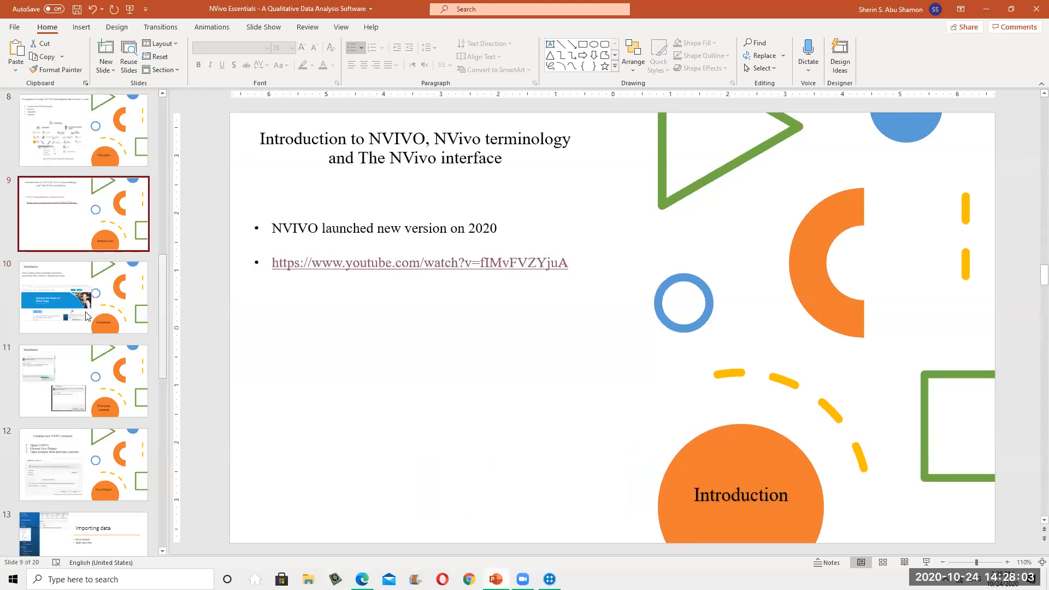
{"action": "key", "text": "Up"}
{"action": "key", "text": "Up"}
{"action": "key", "text": "Up"}
{"action": "key", "text": "Up"}
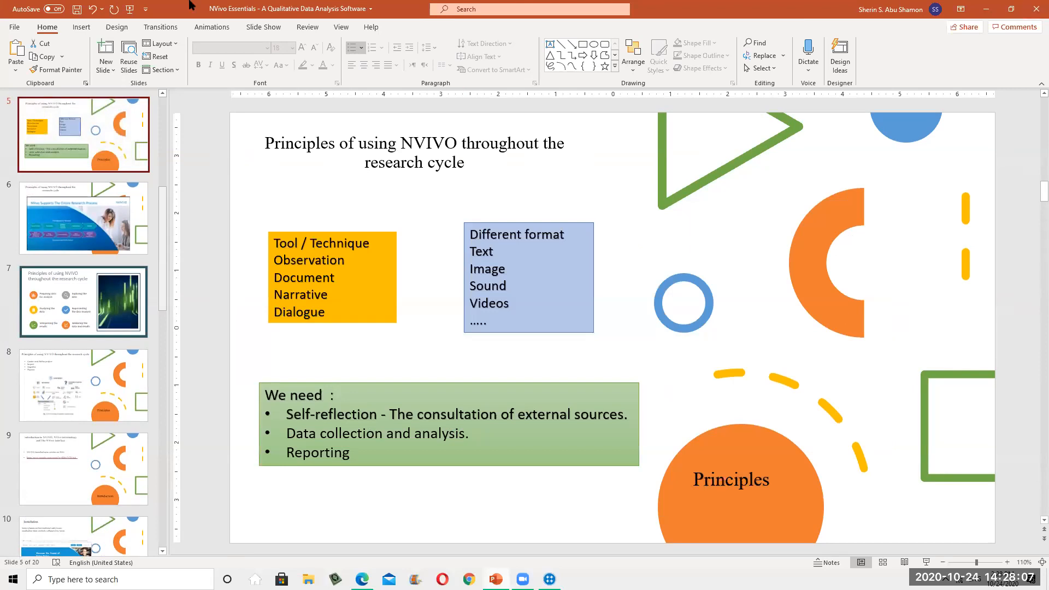
{"action": "key", "text": "shift+F5"}
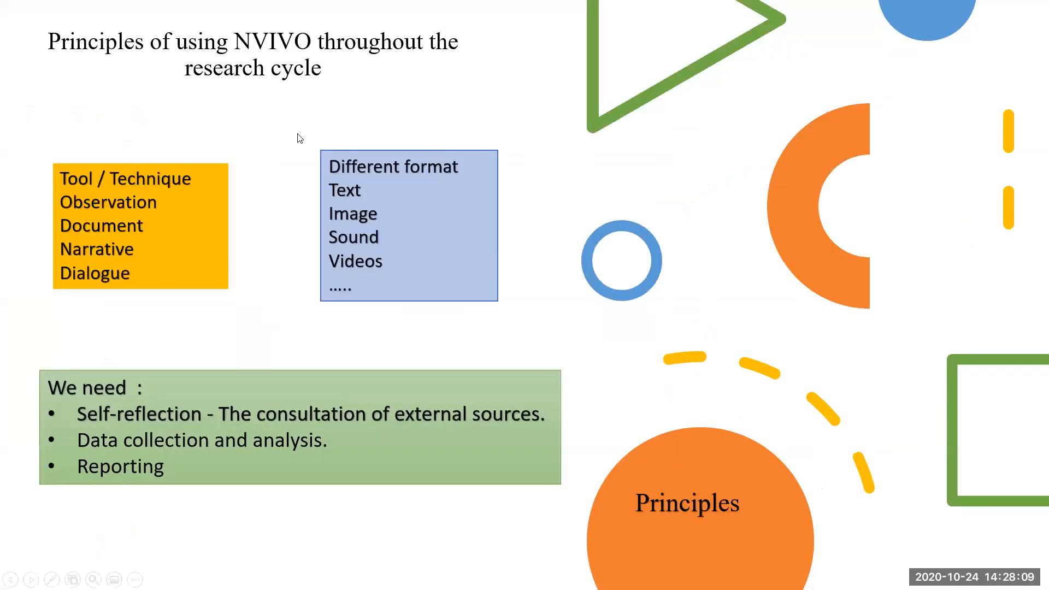
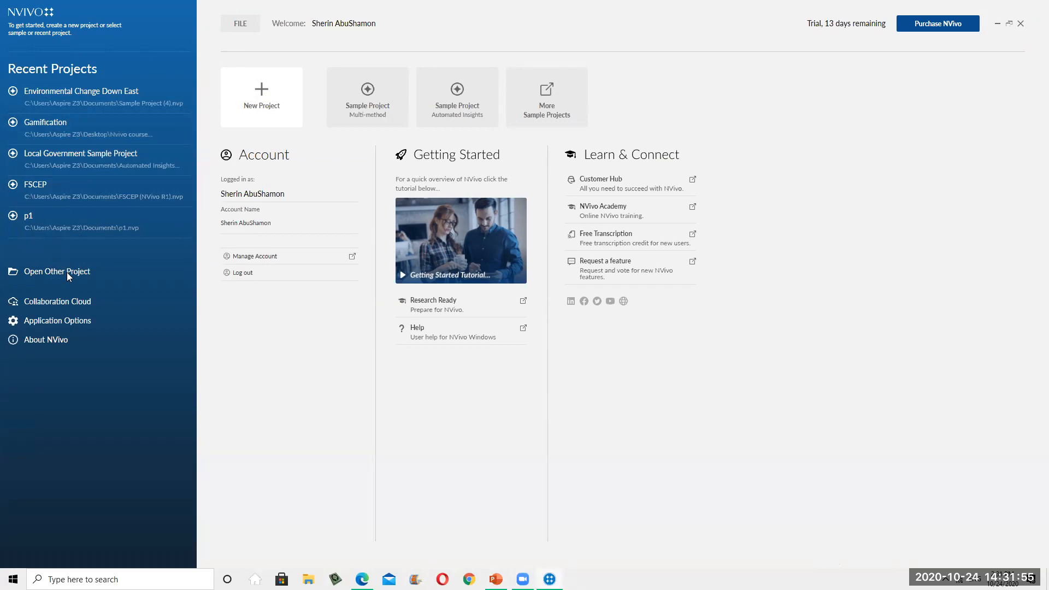
- View the dialog for opening another project in NVivo, cancel it and choose to create a new project
{"action": "left_click", "coordinate": [57, 272]}
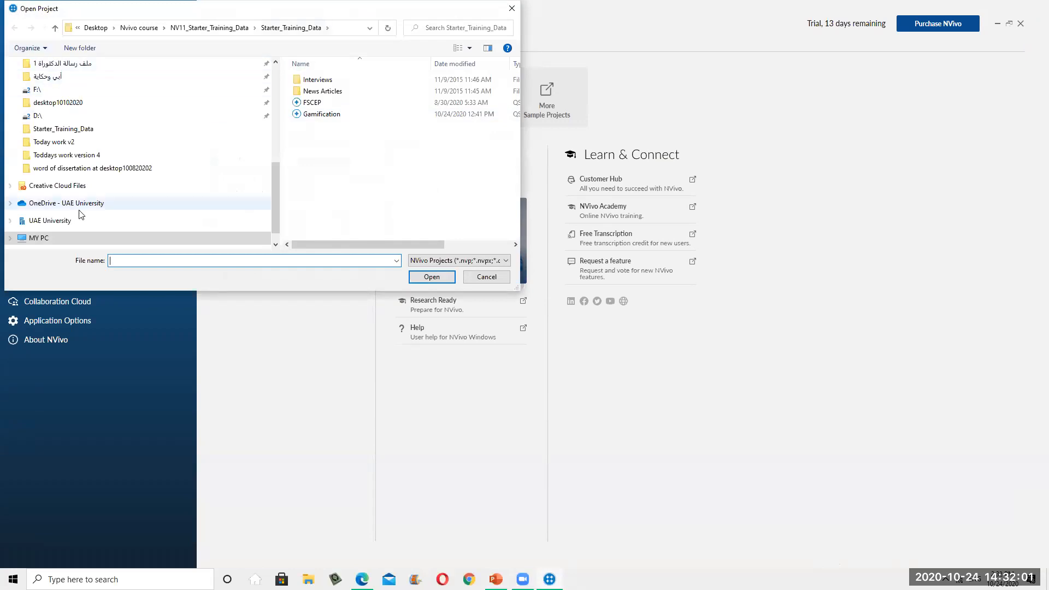
{"action": "left_click", "coordinate": [487, 277]}
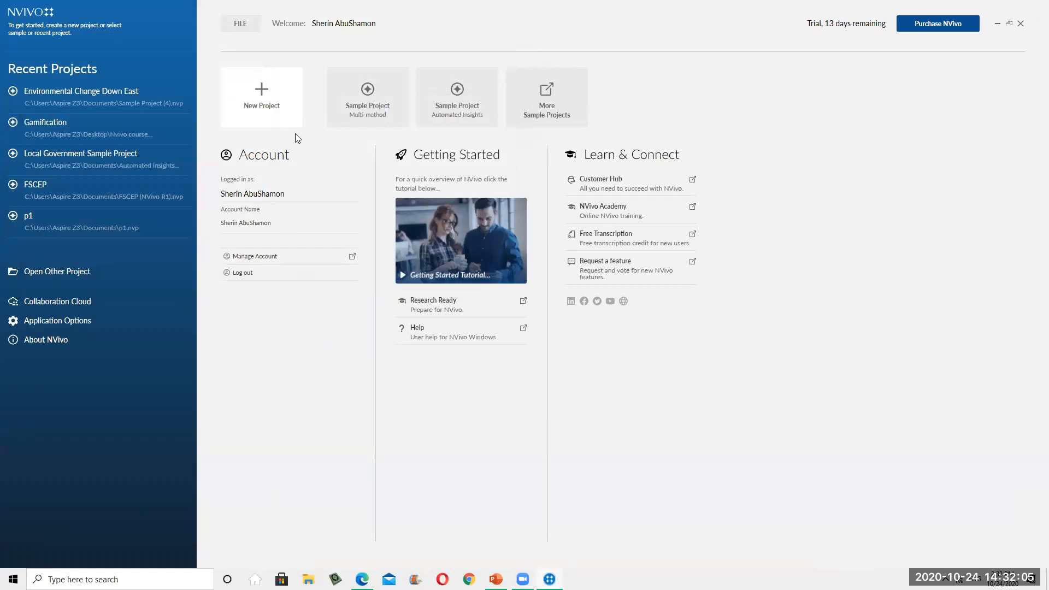
{"action": "left_click", "coordinate": [272, 105]}
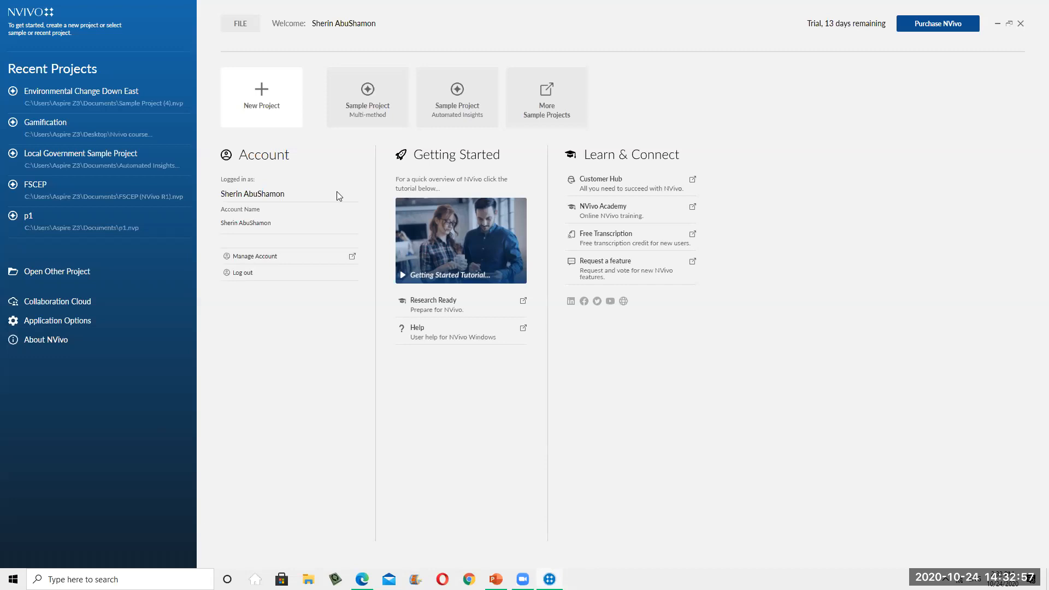
- Switch to PowerPoint, present the slide on creating new NVIVO projects full screen, end the show and return to NVivo
{"action": "key", "text": "alt+Tab"}
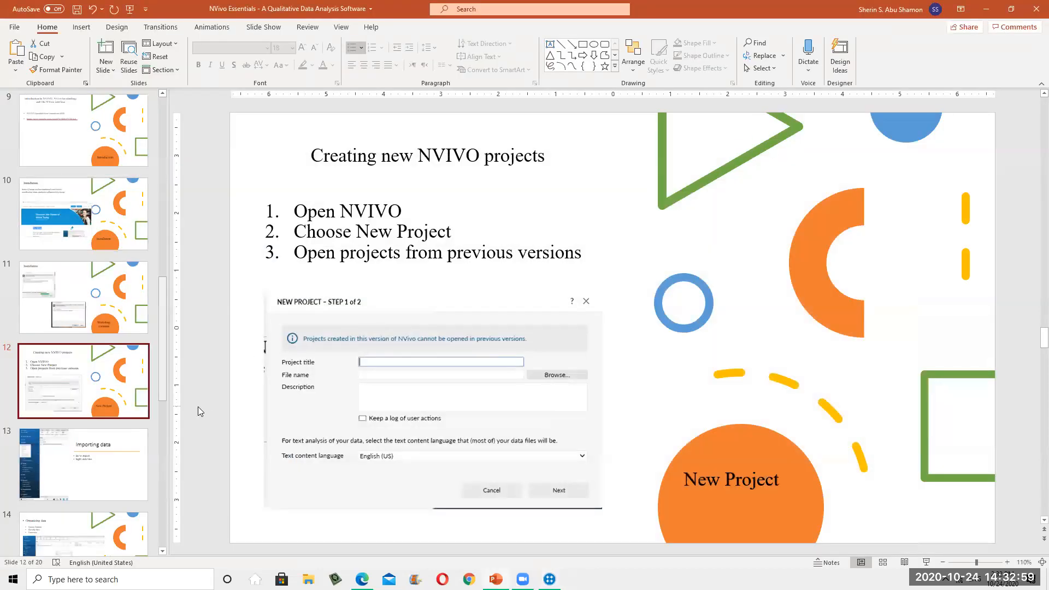
{"action": "left_click", "coordinate": [928, 563]}
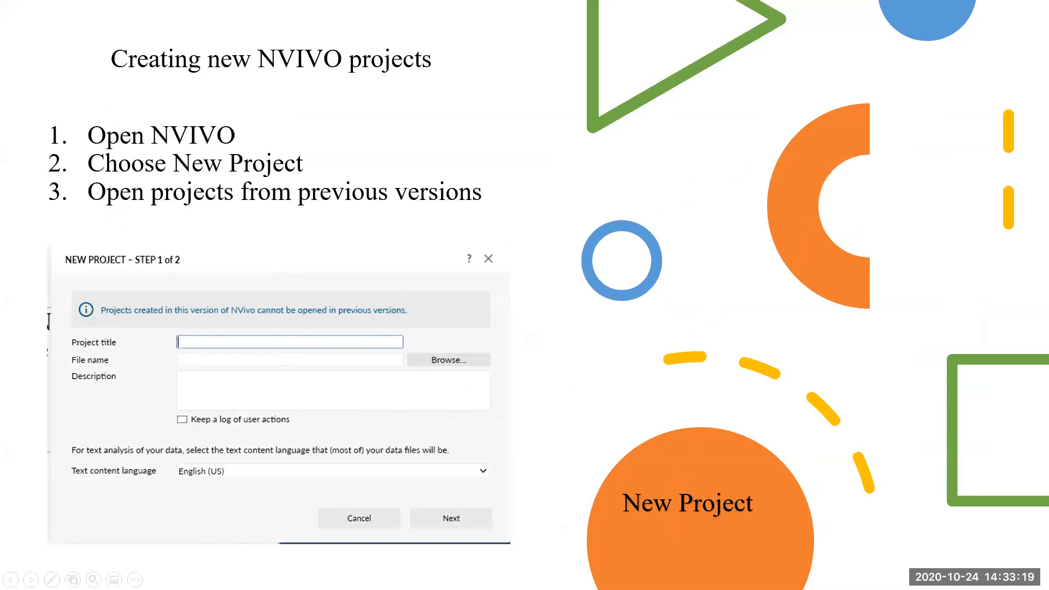
{"action": "key", "text": "Escape"}
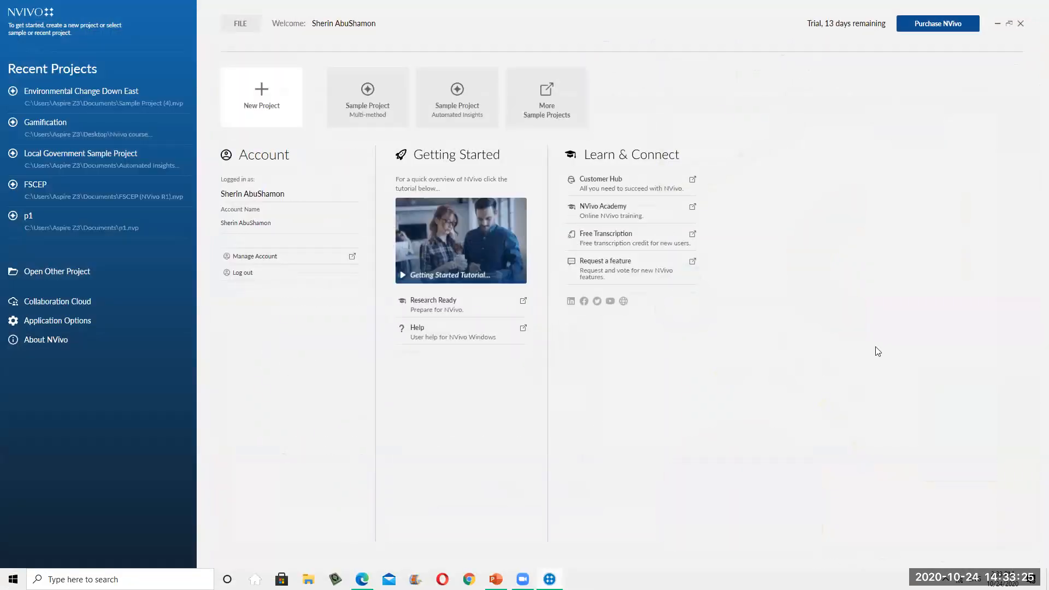
- Start a new project titled "Nvivo essential" and accept the suggested folder for its project file
{"action": "left_click", "coordinate": [279, 104]}
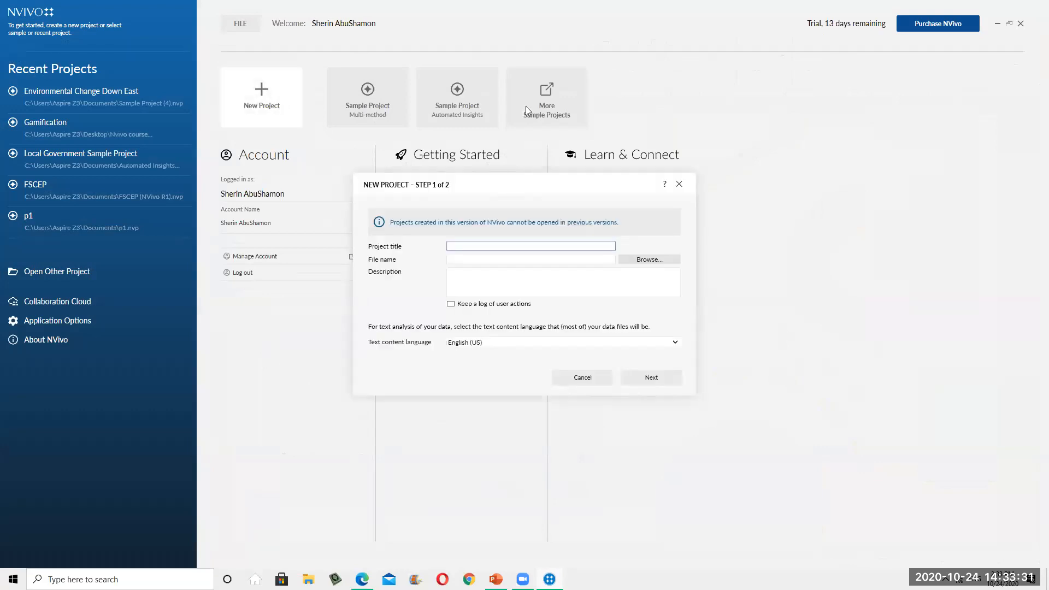
{"action": "left_click_drag", "start_coordinate": [511, 187], "coordinate": [533, 106]}
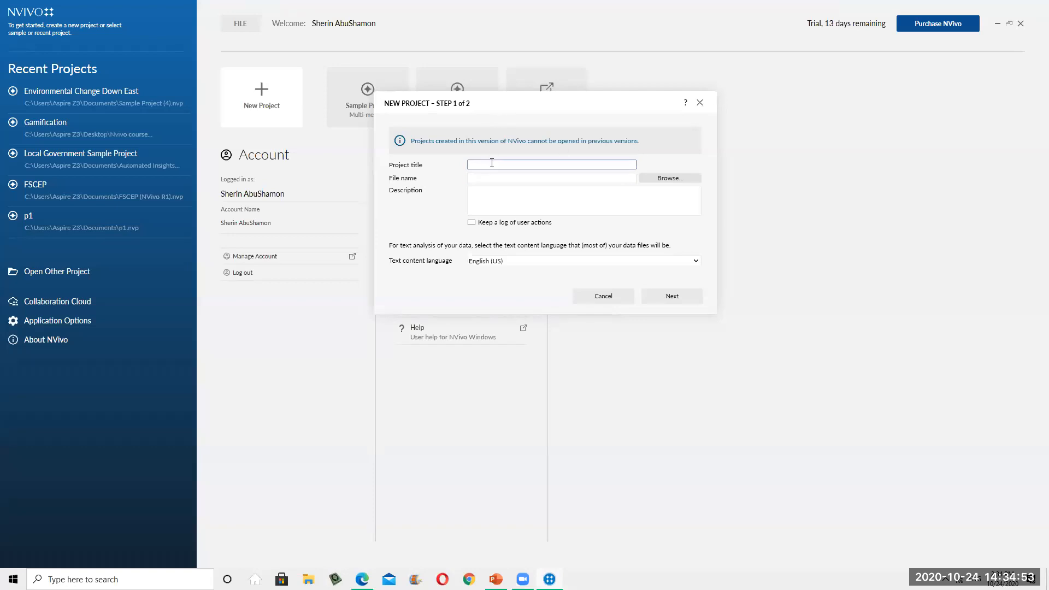
{"action": "type", "text": "Nvivo essential"}
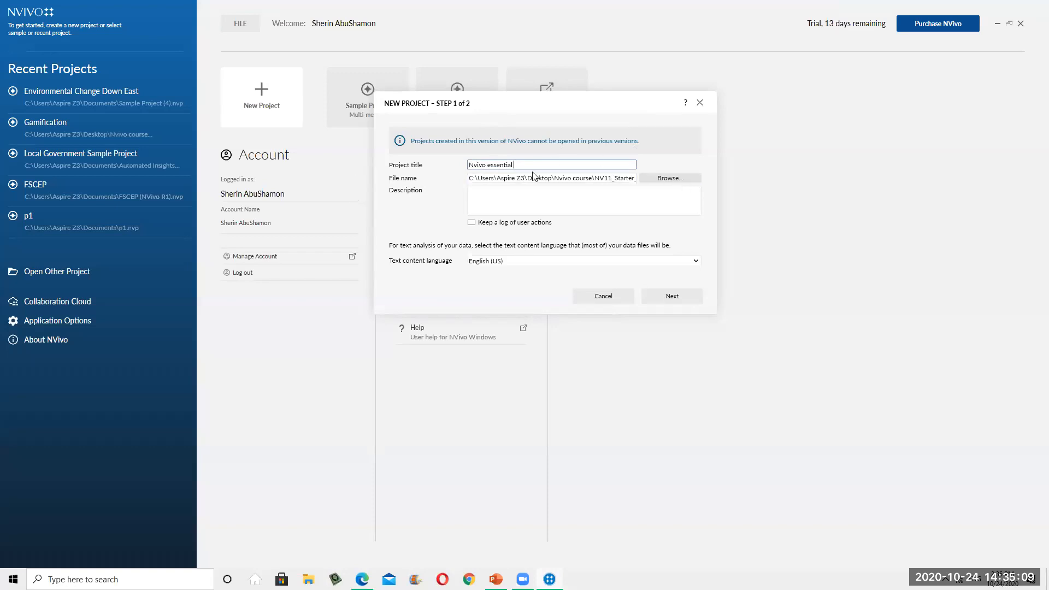
{"action": "left_click", "coordinate": [669, 181]}
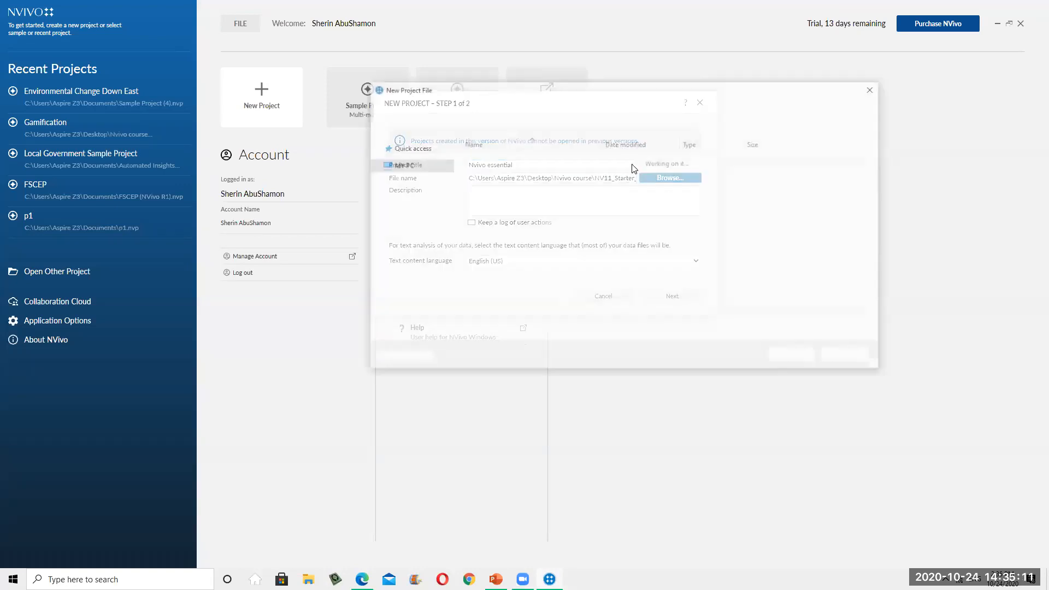
{"action": "left_click", "coordinate": [794, 358]}
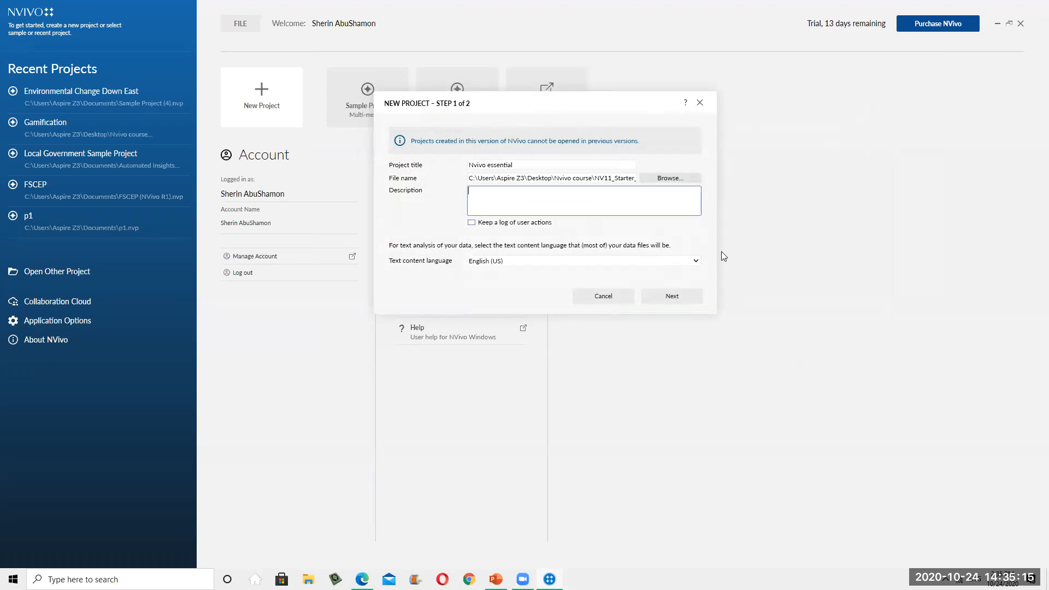
- Enter the description "this file is used as an exaample at Essential Nvivo workshop" and leave the log of user actions off
{"action": "type", "text": "th"}
{"action": "type", "text": "is g"}
{"action": "type", "text": "is fi"}
{"action": "type", "text": "leis used"}
{"action": "left_click", "coordinate": [534, 193]}
{"action": "type", "text": "as an exaample at Essential"}
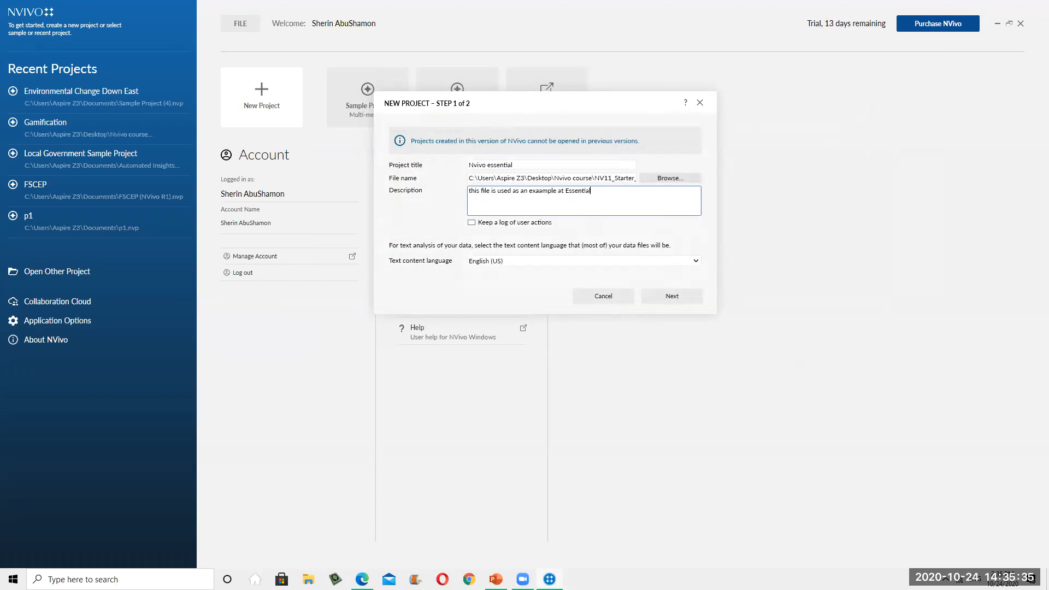
{"action": "type", "text": " Nvivo Co"}
{"action": "key", "text": "BackSpace"}
{"action": "type", "text": "workshop"}
{"action": "left_click", "coordinate": [477, 224]}
{"action": "left_click", "coordinate": [472, 224]}
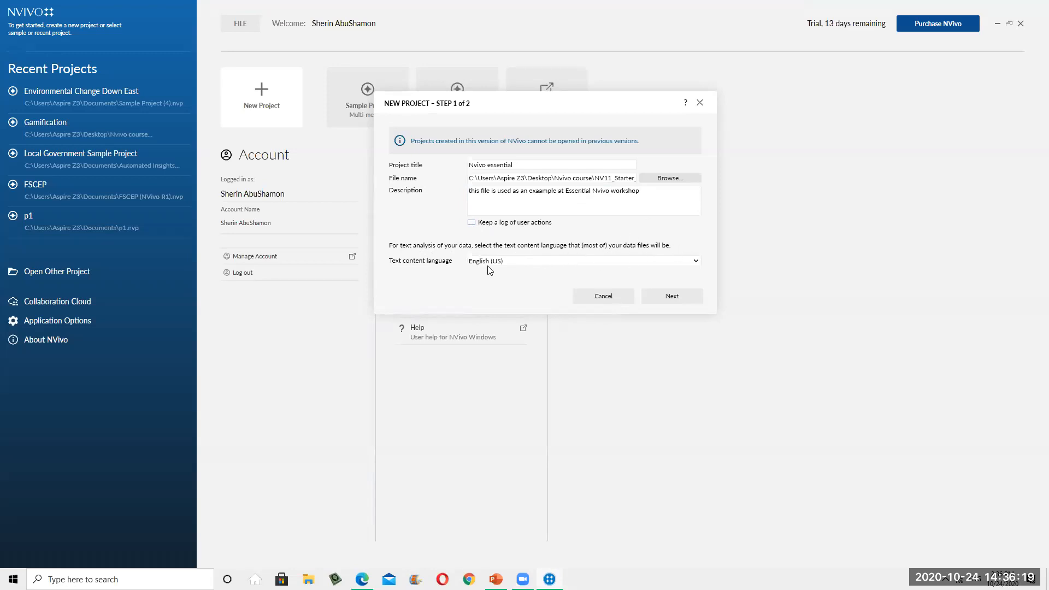
- View the text content languages, try Other and restore English (US)
{"action": "left_click", "coordinate": [670, 263]}
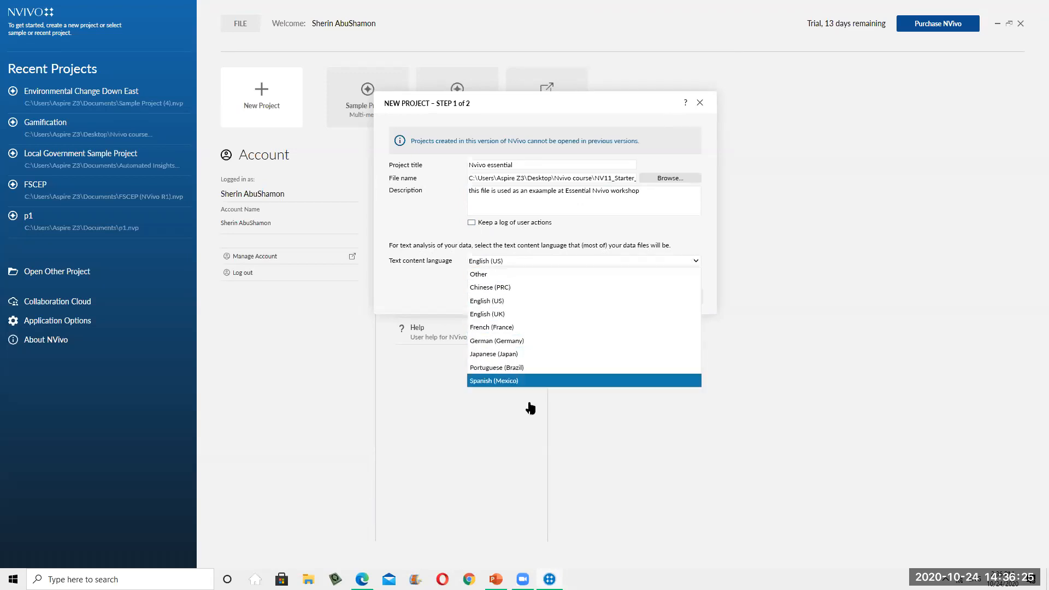
{"action": "left_click", "coordinate": [531, 274]}
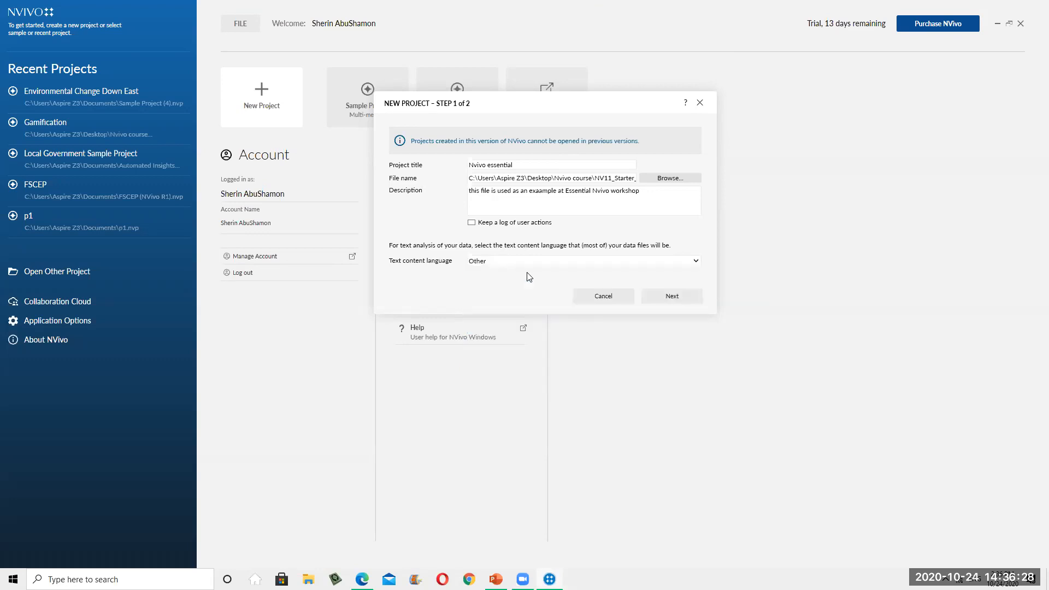
{"action": "left_click", "coordinate": [694, 262]}
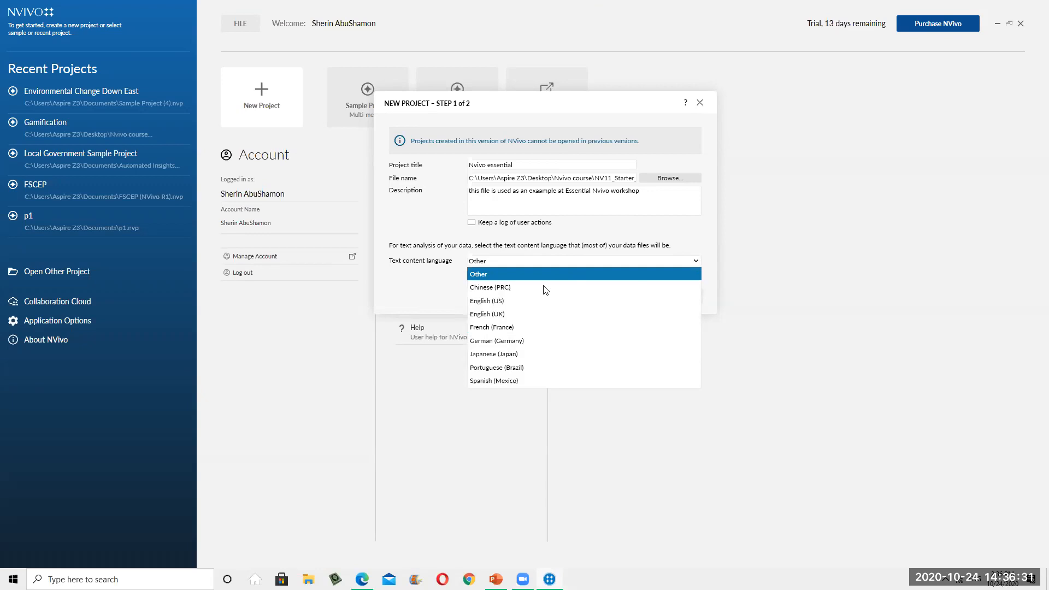
{"action": "left_click", "coordinate": [543, 301]}
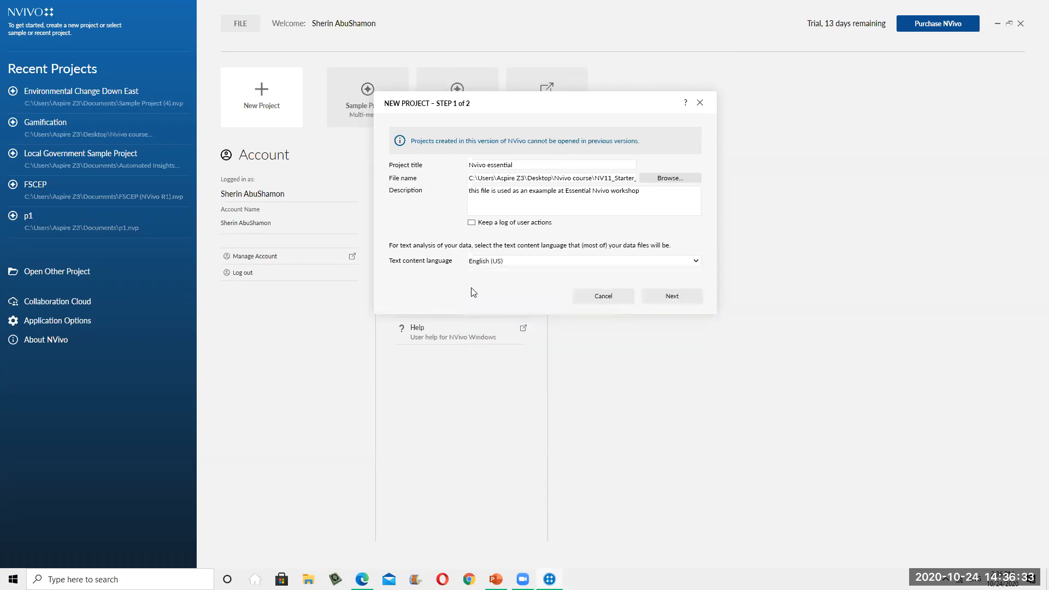
- Continue to the project saving settings, try their options and keep autosave off with save reminders every 15 minutes
{"action": "left_click_drag", "start_coordinate": [552, 102], "coordinate": [530, 89]}
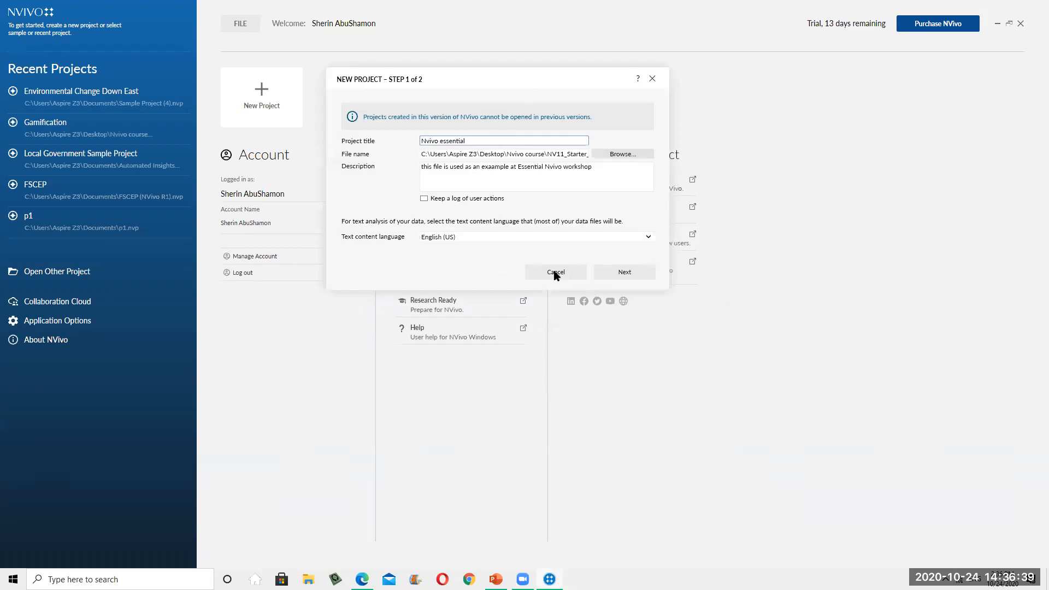
{"action": "left_click", "coordinate": [645, 282]}
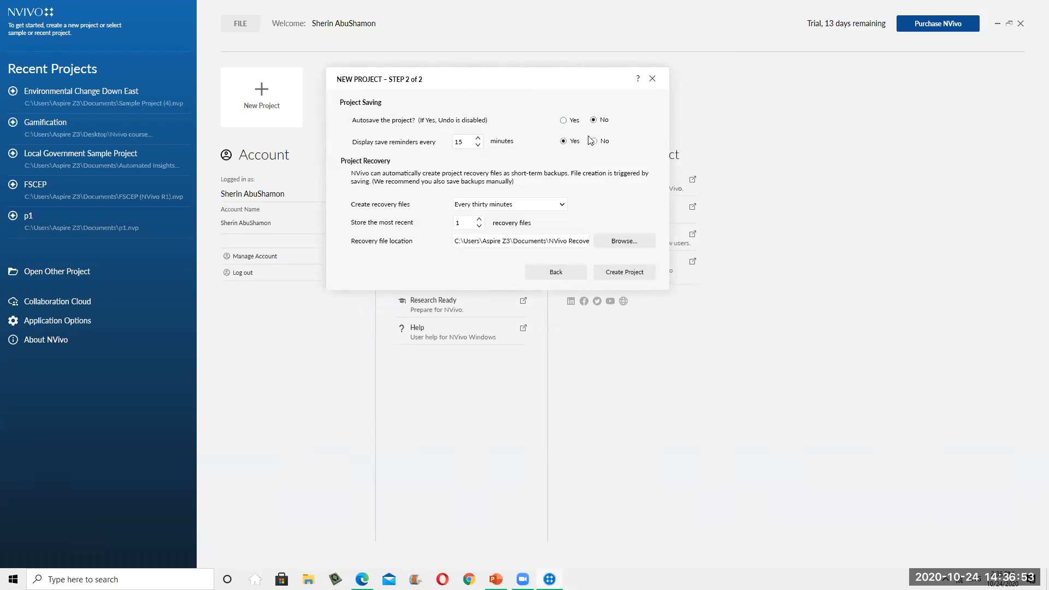
{"action": "left_click", "coordinate": [563, 121]}
{"action": "left_click", "coordinate": [594, 120]}
{"action": "left_click", "coordinate": [478, 145]}
{"action": "left_click", "coordinate": [479, 139]}
{"action": "left_click", "coordinate": [595, 141]}
{"action": "left_click", "coordinate": [564, 141]}
- View the recovery file intervals, keep every thirty minutes and create the project
{"action": "left_click", "coordinate": [551, 211]}
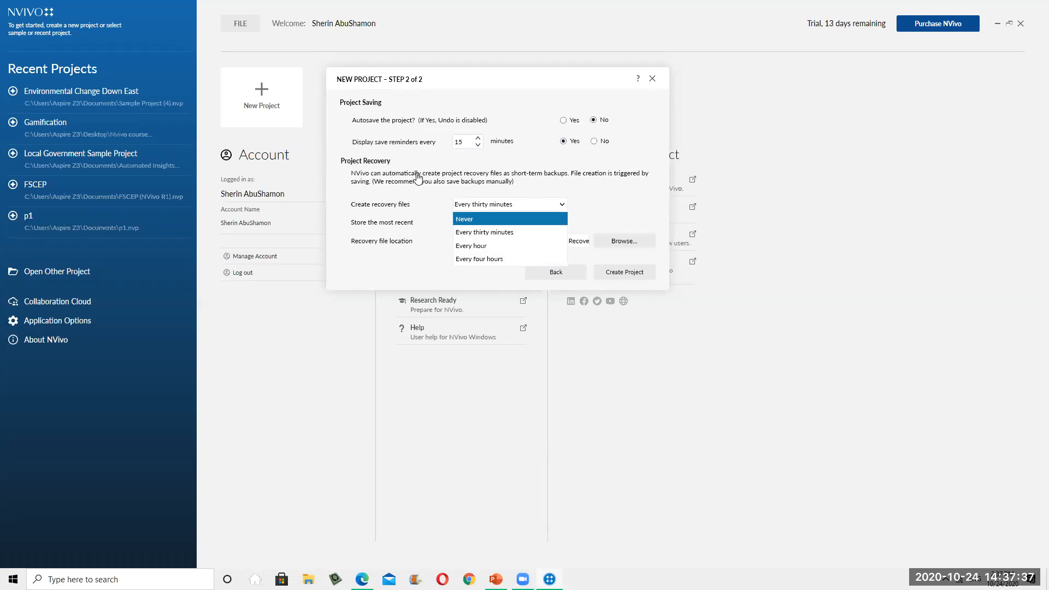
{"action": "left_click", "coordinate": [619, 197]}
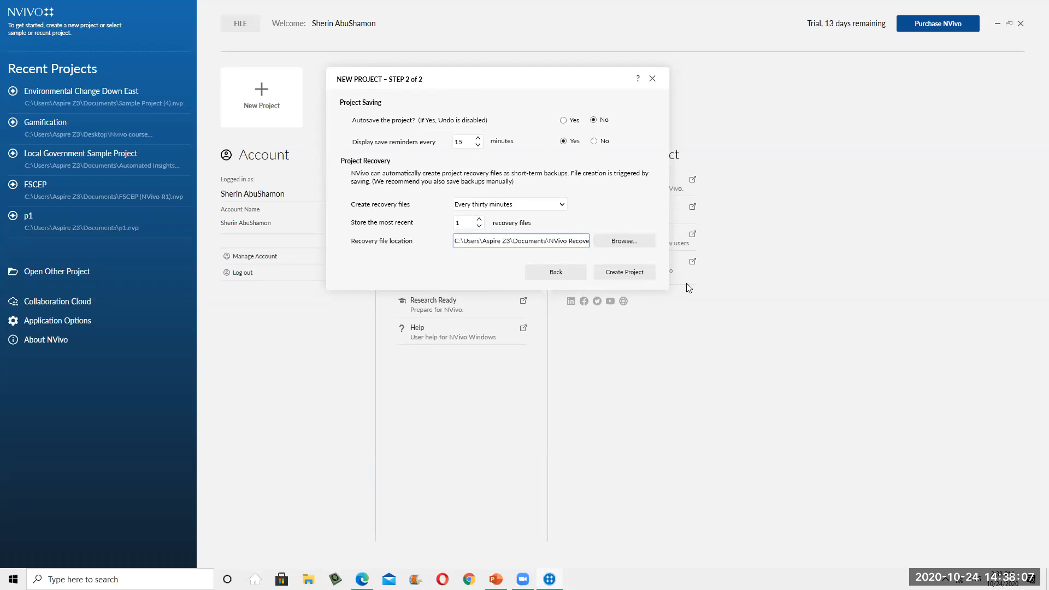
{"action": "left_click", "coordinate": [638, 274]}
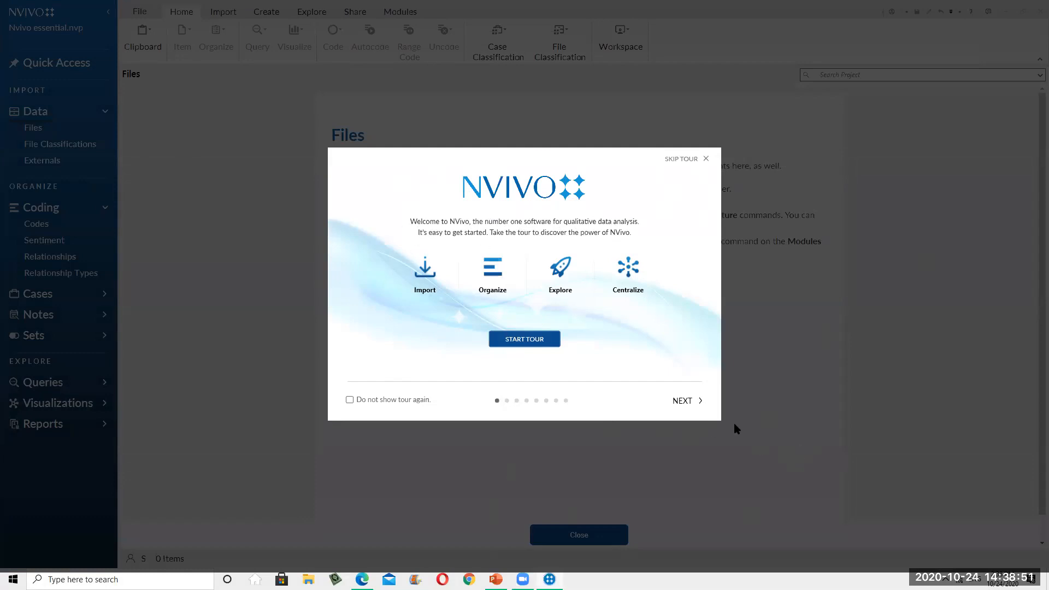
- Go through the NVivo welcome tour from Import to Centralize and exit it
{"action": "left_click", "coordinate": [687, 402]}
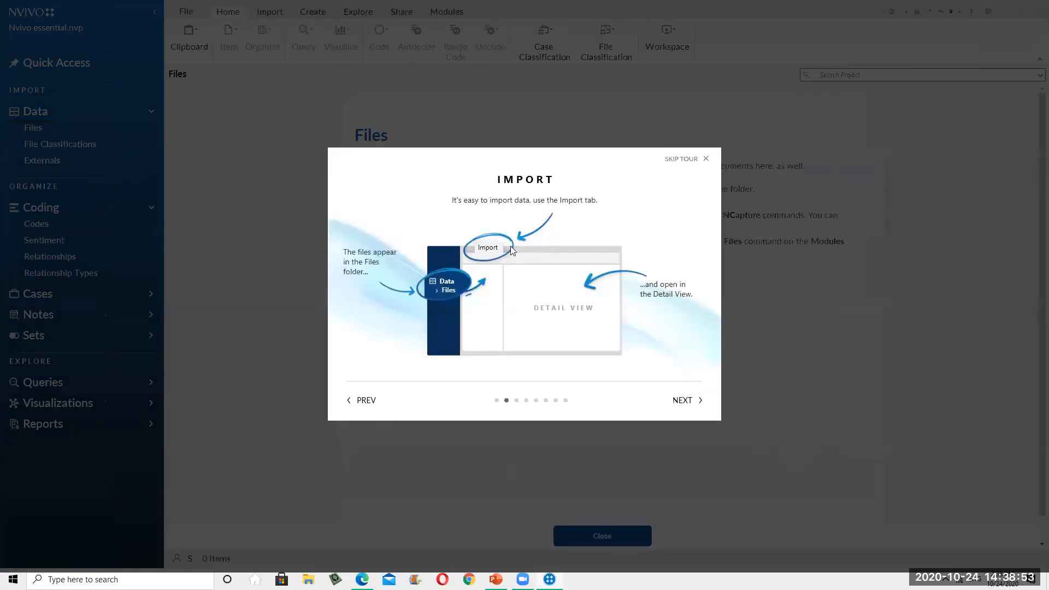
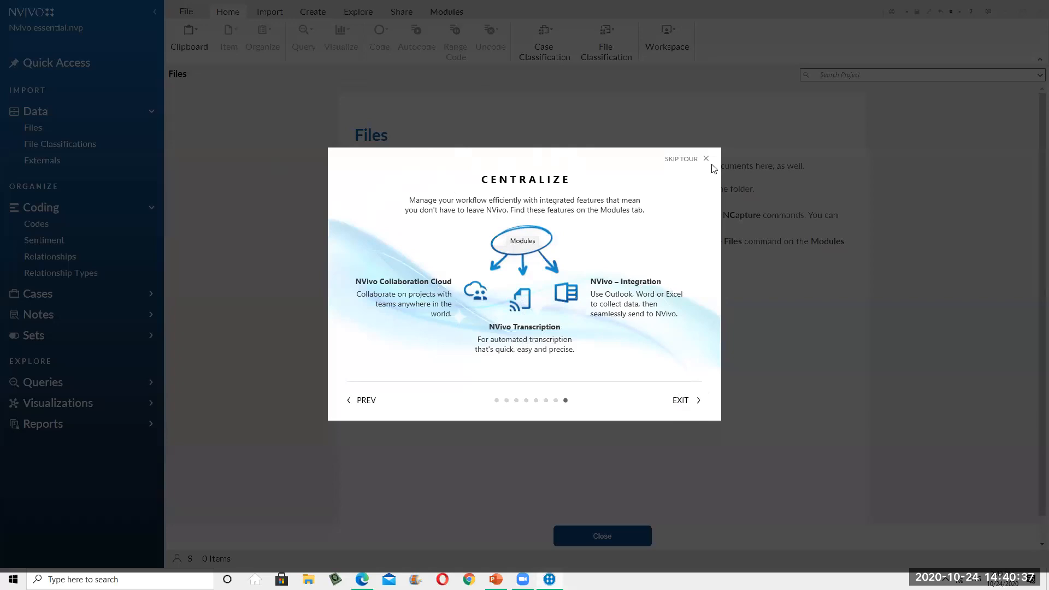
{"action": "left_click", "coordinate": [681, 402]}
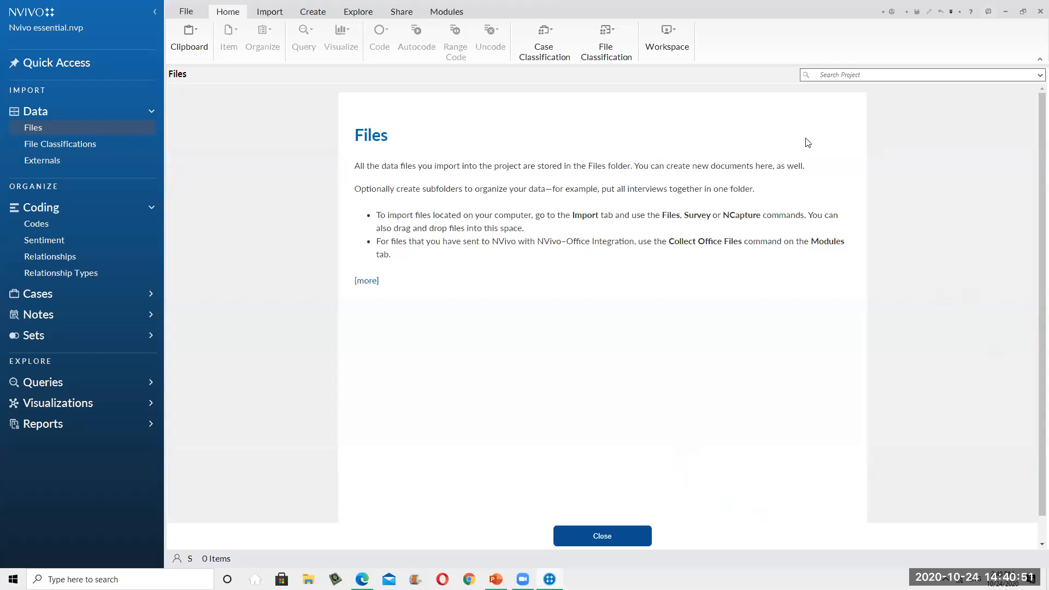
- Look through the introductory pages of the project's Files, Codes, Cases and Memos folders
{"action": "left_click", "coordinate": [19, 113]}
{"action": "left_click", "coordinate": [34, 113]}
{"action": "left_click", "coordinate": [39, 130]}
{"action": "left_click", "coordinate": [37, 226]}
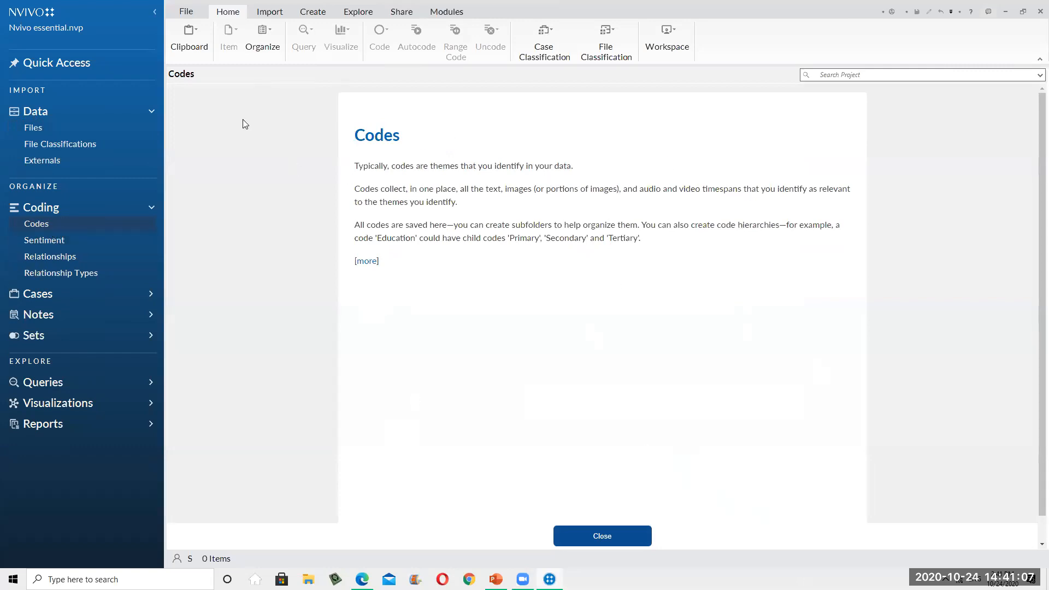
{"action": "left_click", "coordinate": [55, 300]}
{"action": "left_click", "coordinate": [38, 310]}
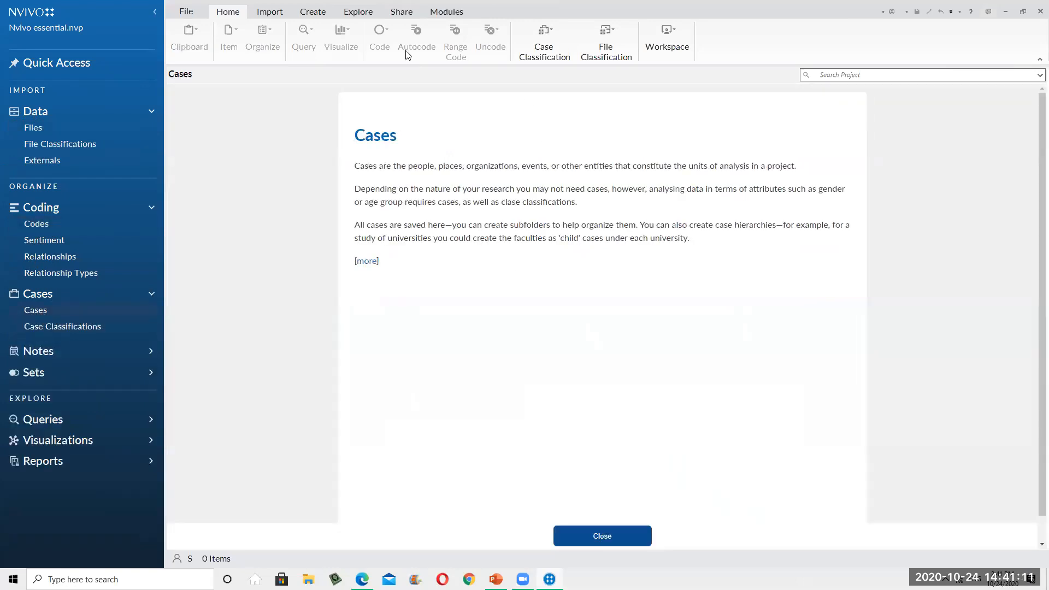
{"action": "left_click", "coordinate": [55, 356]}
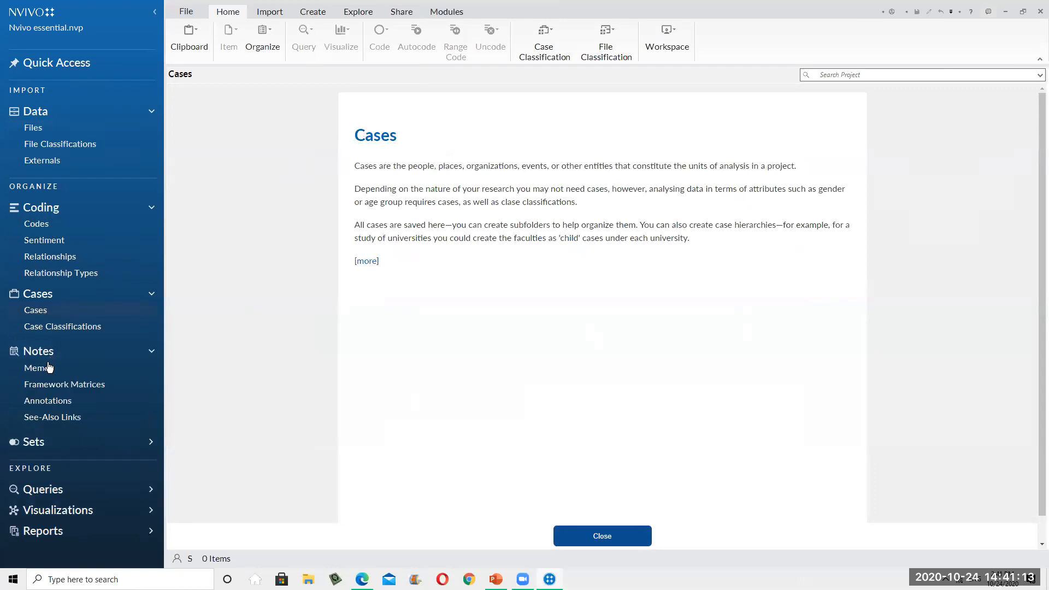
{"action": "left_click", "coordinate": [51, 368]}
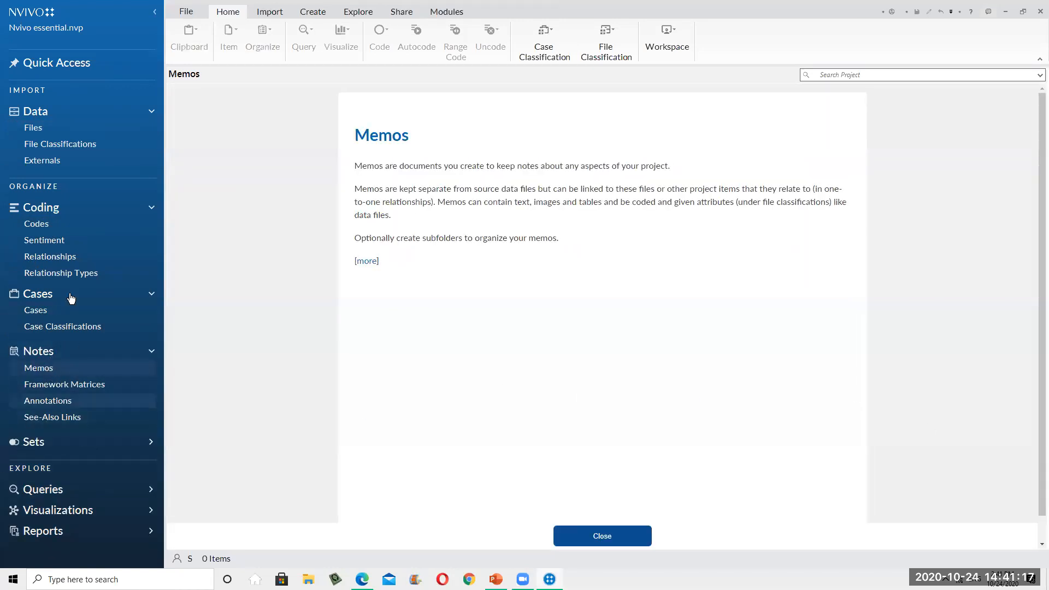
- Open the online help on Files from its introductory page and read through the table of supported file types and formats
{"action": "left_click", "coordinate": [36, 130]}
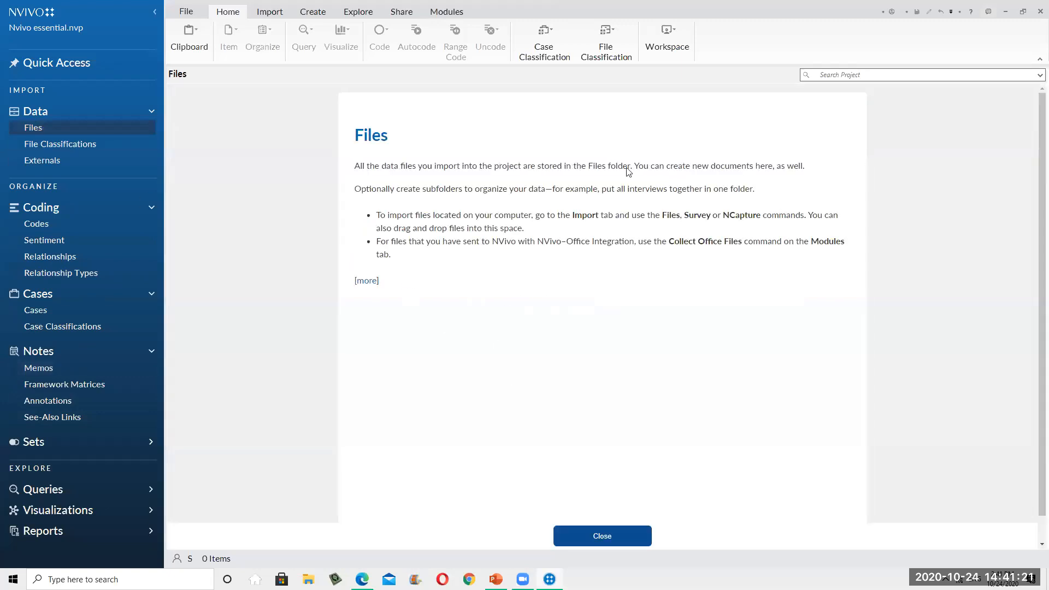
{"action": "left_click", "coordinate": [365, 285]}
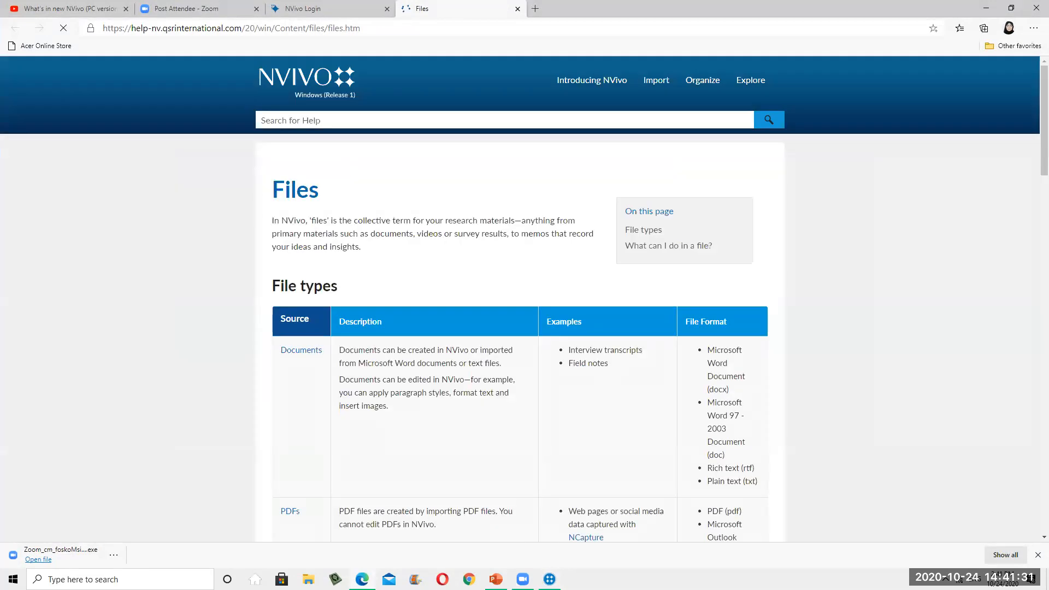
{"action": "scroll", "coordinate": [385, 253], "scroll_direction": "down", "scroll_amount": 1}
{"action": "scroll", "coordinate": [384, 252], "scroll_direction": "up", "scroll_amount": 1}
{"action": "scroll", "coordinate": [289, 377], "scroll_direction": "down", "scroll_amount": 2}
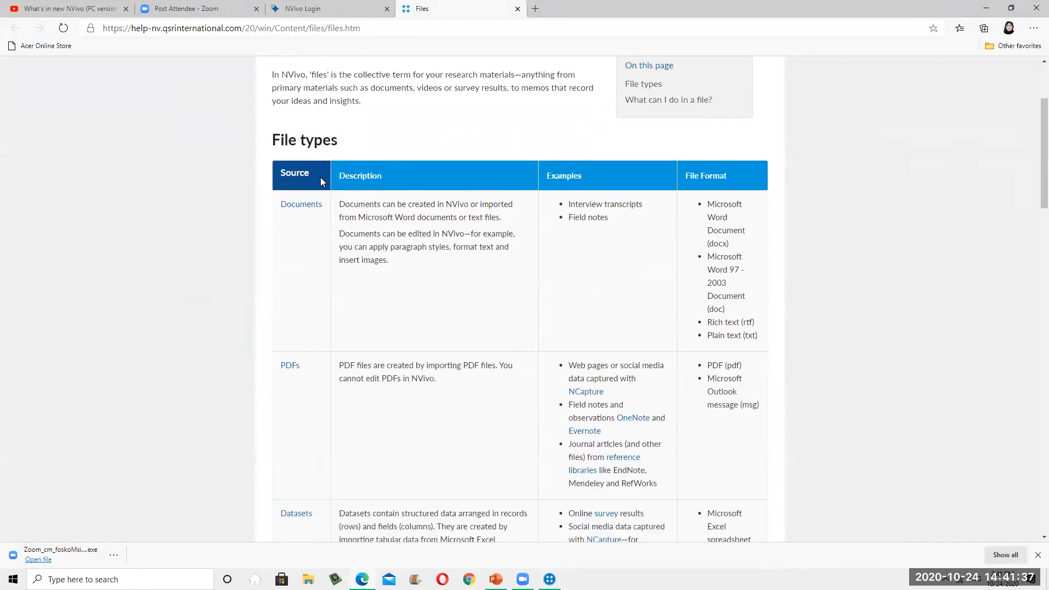
{"action": "scroll", "coordinate": [527, 243], "scroll_direction": "down", "scroll_amount": 1}
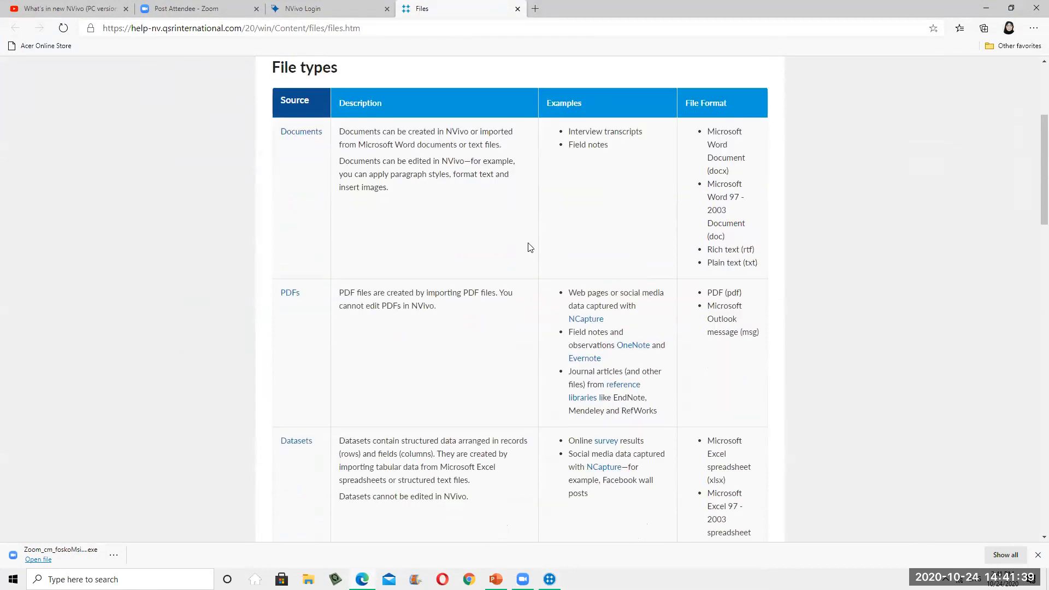
{"action": "scroll", "coordinate": [350, 240], "scroll_direction": "down", "scroll_amount": 2}
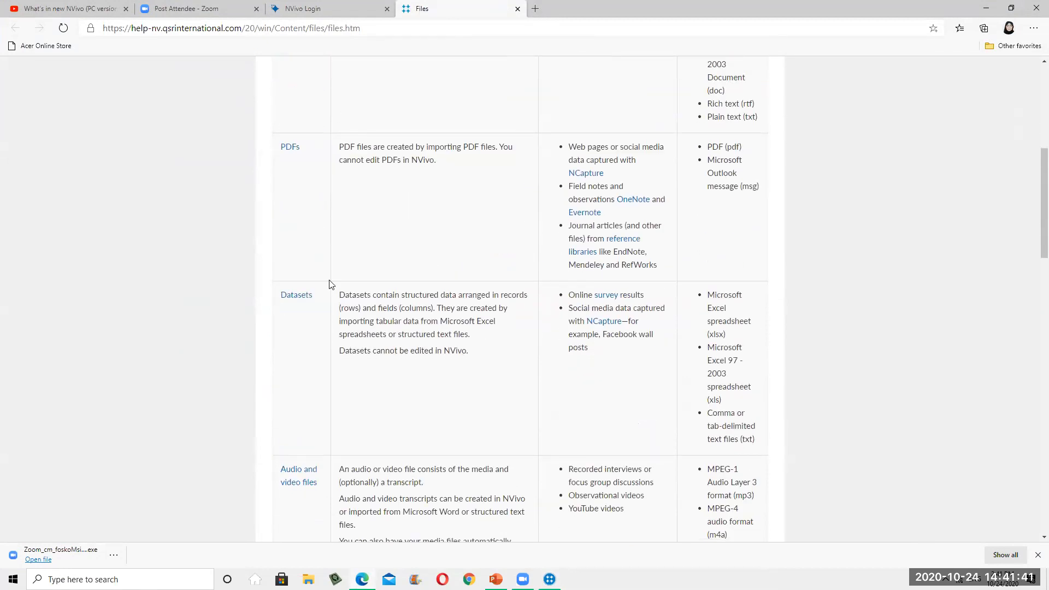
{"action": "scroll", "coordinate": [416, 418], "scroll_direction": "down", "scroll_amount": 1}
{"action": "scroll", "coordinate": [416, 418], "scroll_direction": "down", "scroll_amount": 8}
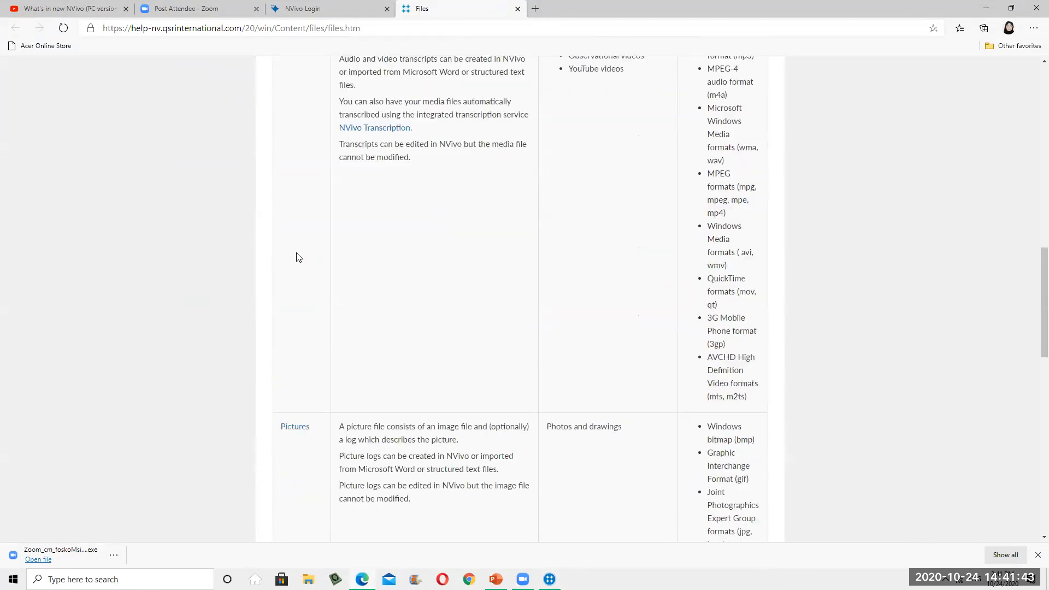
{"action": "scroll", "coordinate": [333, 300], "scroll_direction": "down", "scroll_amount": 3}
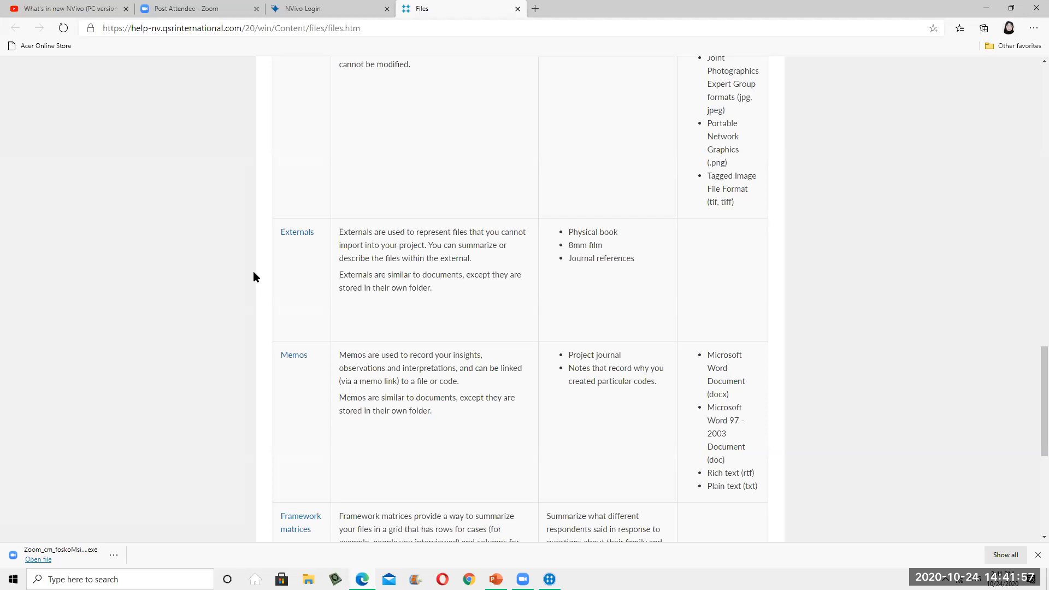
{"action": "scroll", "coordinate": [338, 382], "scroll_direction": "down", "scroll_amount": 4}
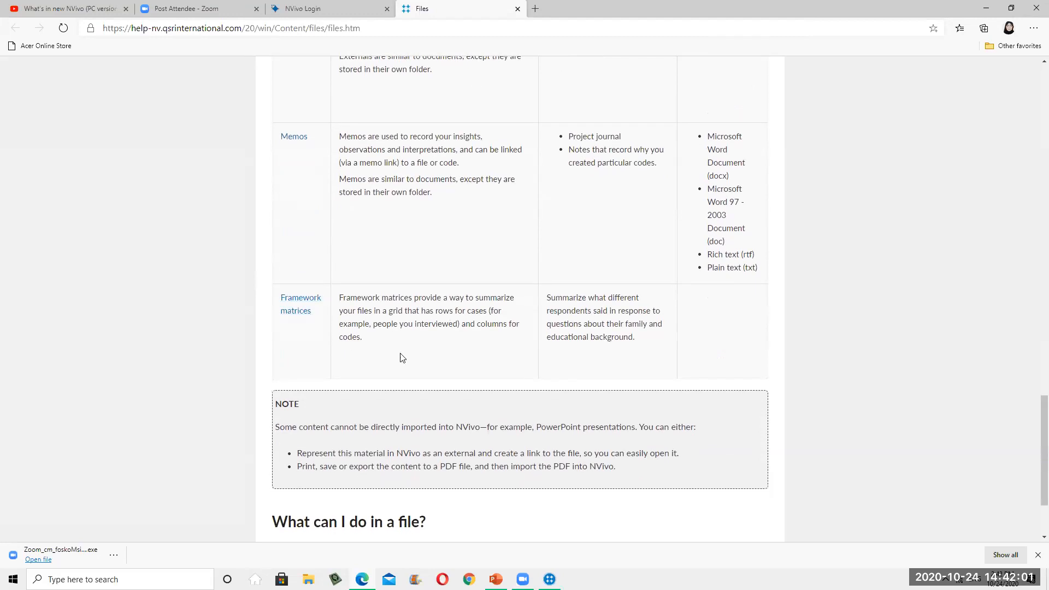
{"action": "scroll", "coordinate": [543, 478], "scroll_direction": "up", "scroll_amount": 5}
{"action": "scroll", "coordinate": [542, 478], "scroll_direction": "up", "scroll_amount": 20}
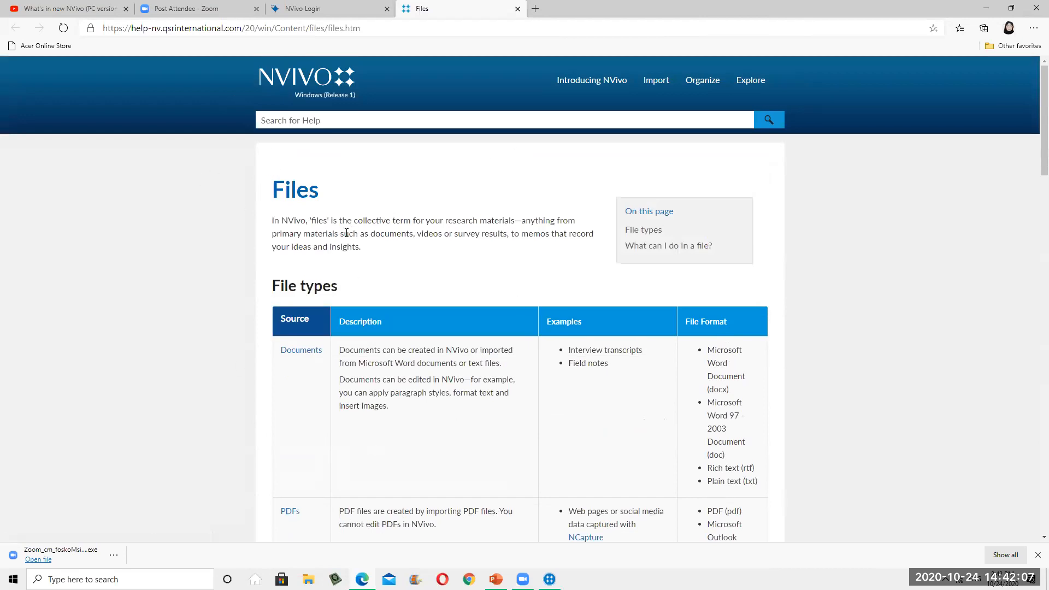
- Leave the online help, show the "Creating new NVIVO projects" slide in PowerPoint and return to NVivo
{"action": "left_click", "coordinate": [986, 9]}
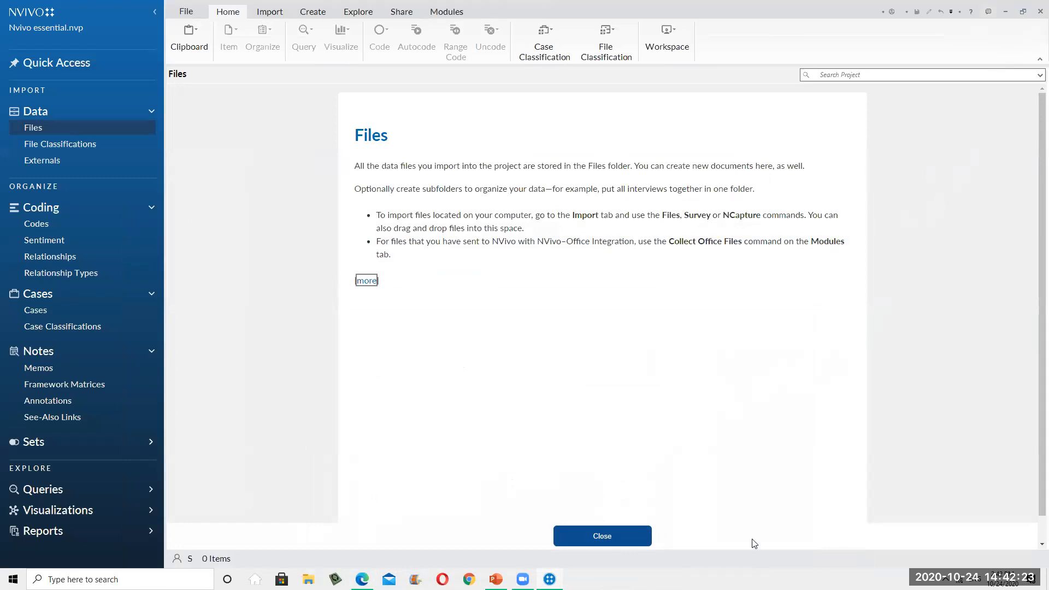
{"action": "left_click", "coordinate": [496, 579]}
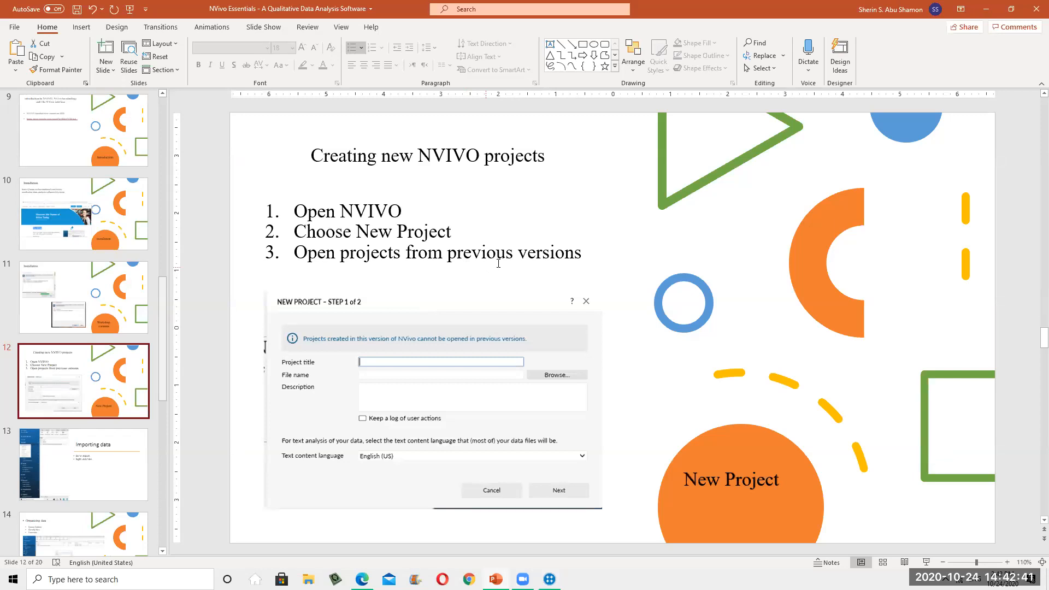
{"action": "key", "text": "alt+Tab"}
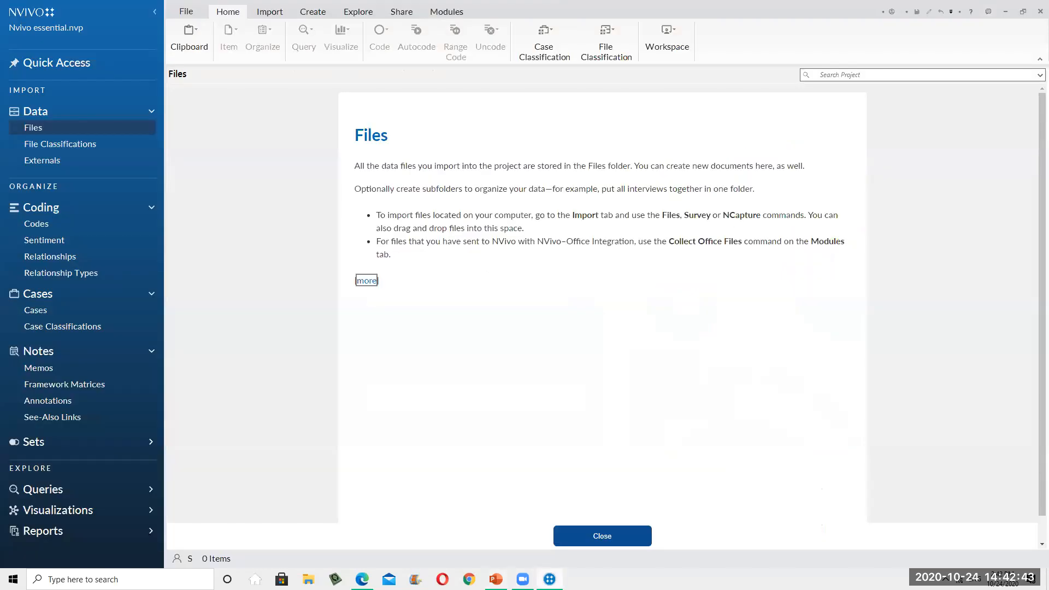
- Browse for an existing project, open "Arabic training" from the Documents folder and convert it to the current NVivo version
{"action": "left_click", "coordinate": [186, 13]}
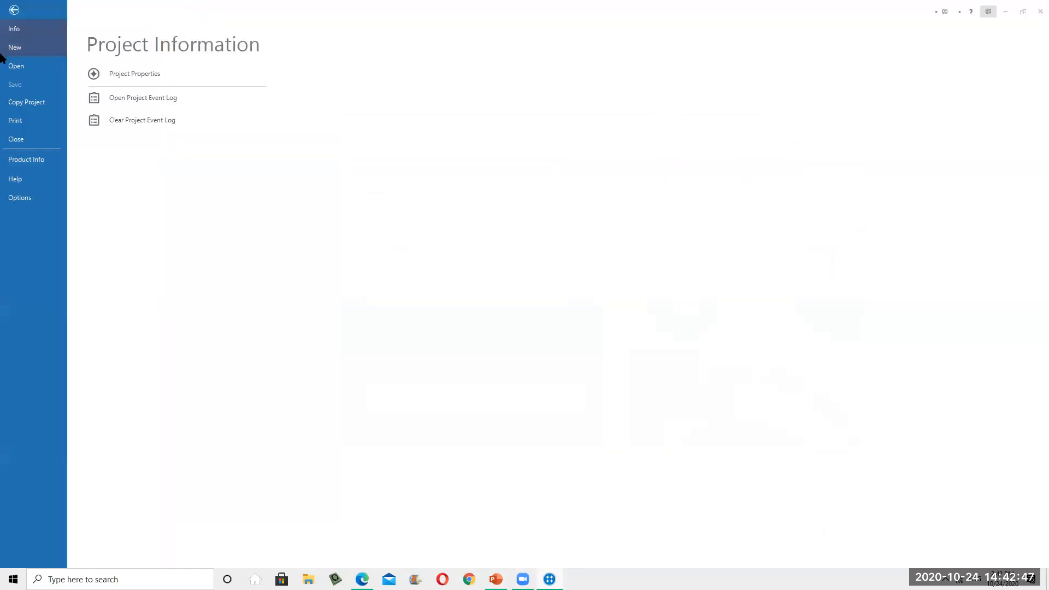
{"action": "left_click", "coordinate": [31, 72]}
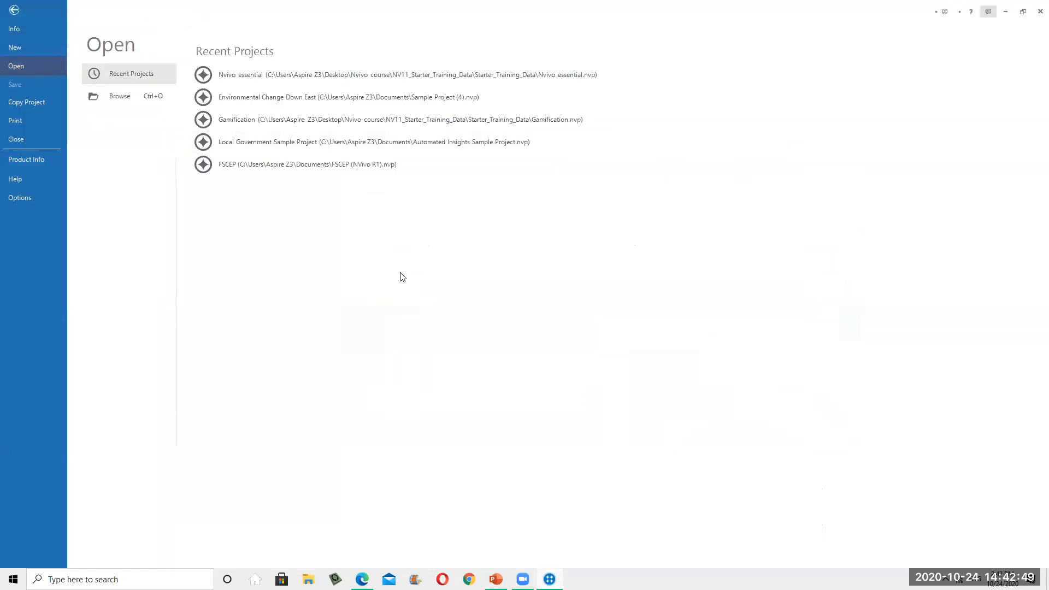
{"action": "left_click", "coordinate": [120, 96]}
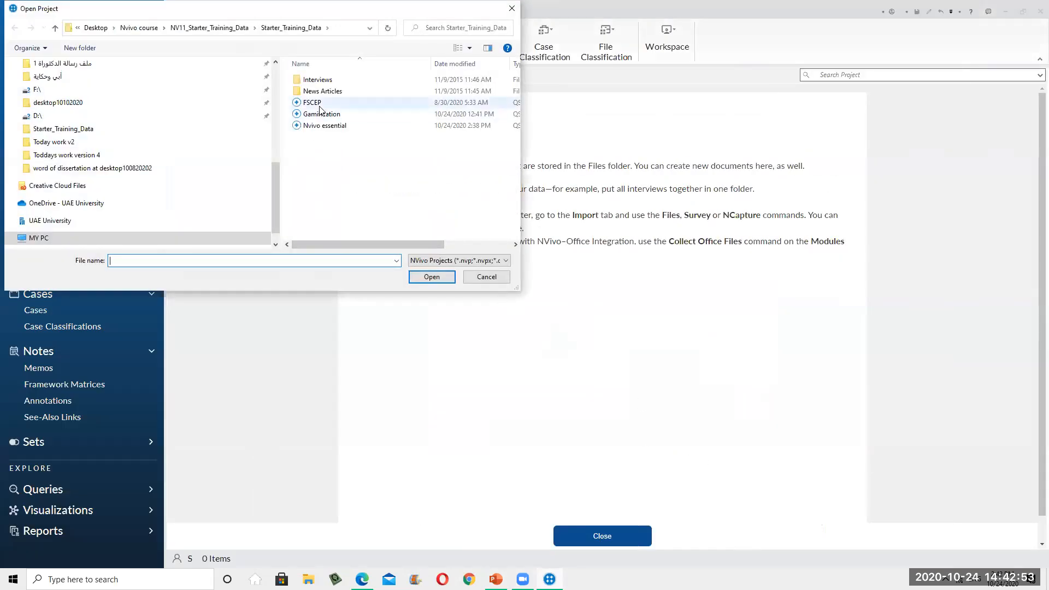
{"action": "left_click", "coordinate": [331, 105]}
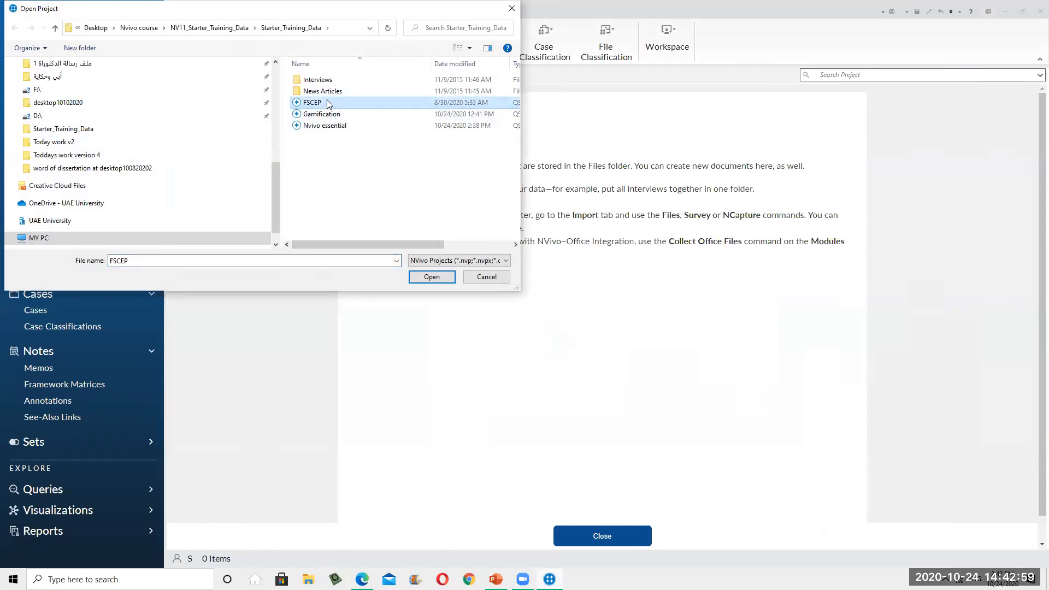
{"action": "scroll", "coordinate": [146, 137], "scroll_direction": "up", "scroll_amount": 2}
{"action": "scroll", "coordinate": [146, 137], "scroll_direction": "up", "scroll_amount": 5}
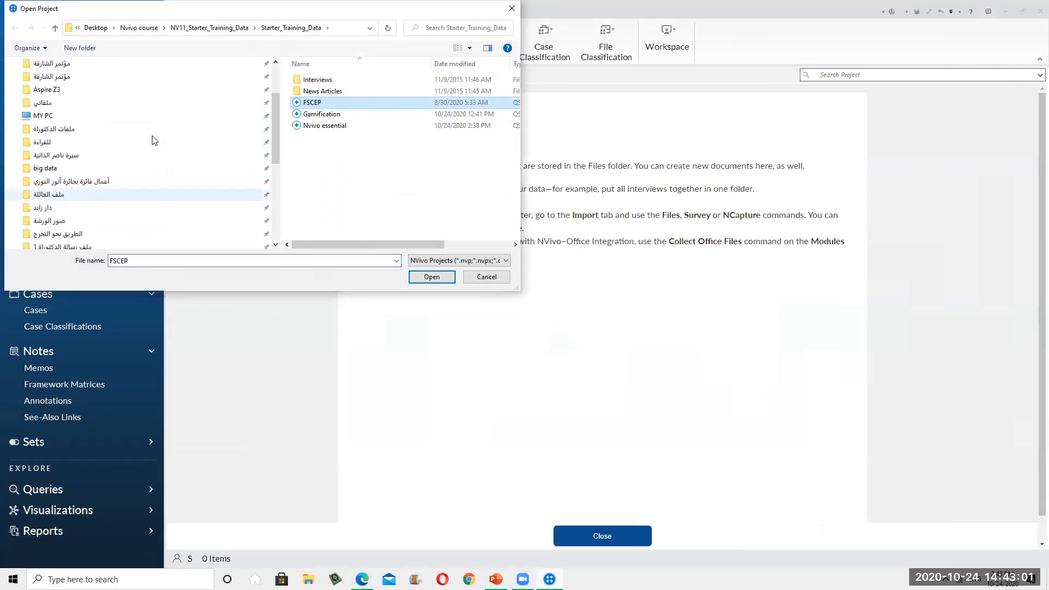
{"action": "left_click", "coordinate": [76, 114]}
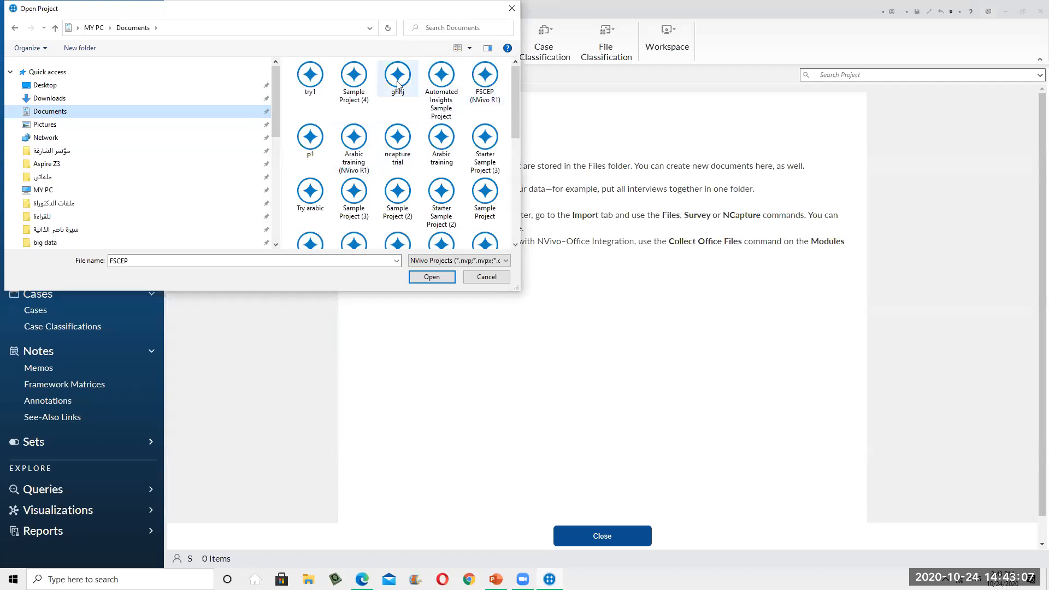
{"action": "scroll", "coordinate": [416, 84], "scroll_direction": "down", "scroll_amount": 2}
{"action": "scroll", "coordinate": [398, 84], "scroll_direction": "up", "scroll_amount": 2}
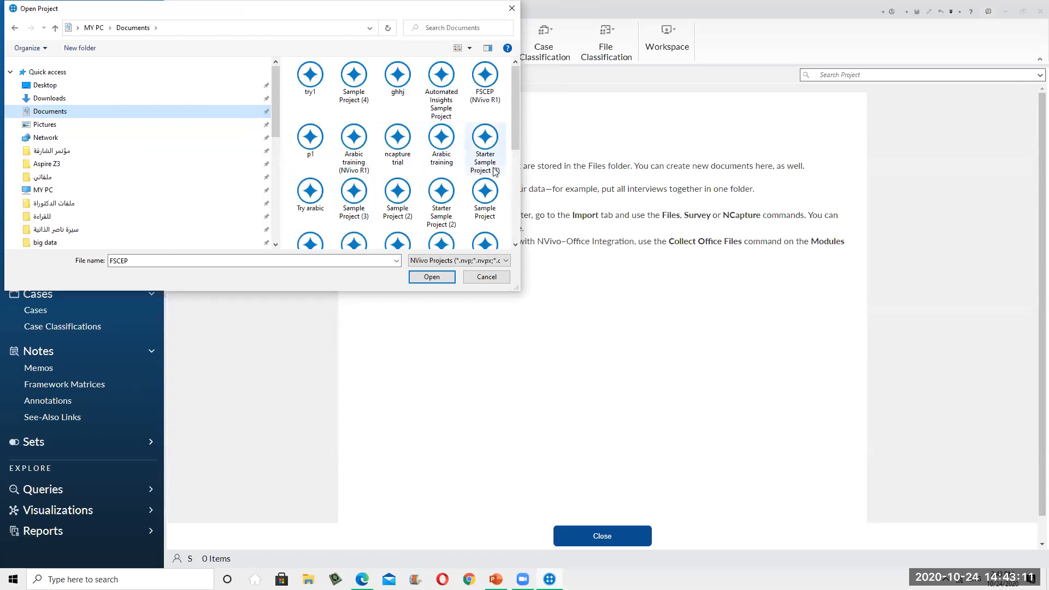
{"action": "double_click", "coordinate": [442, 143]}
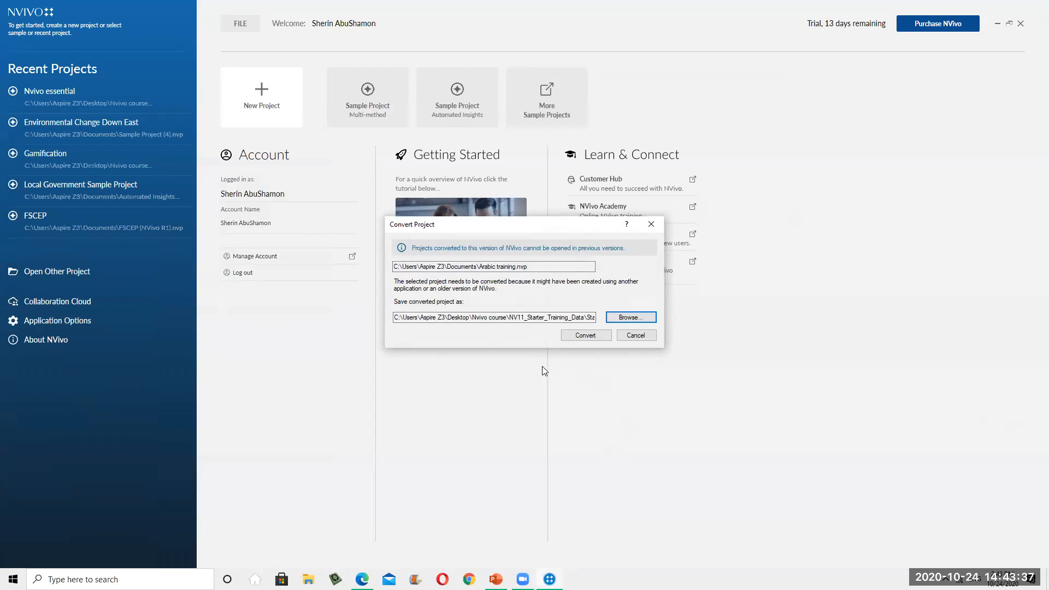
{"action": "left_click", "coordinate": [583, 336]}
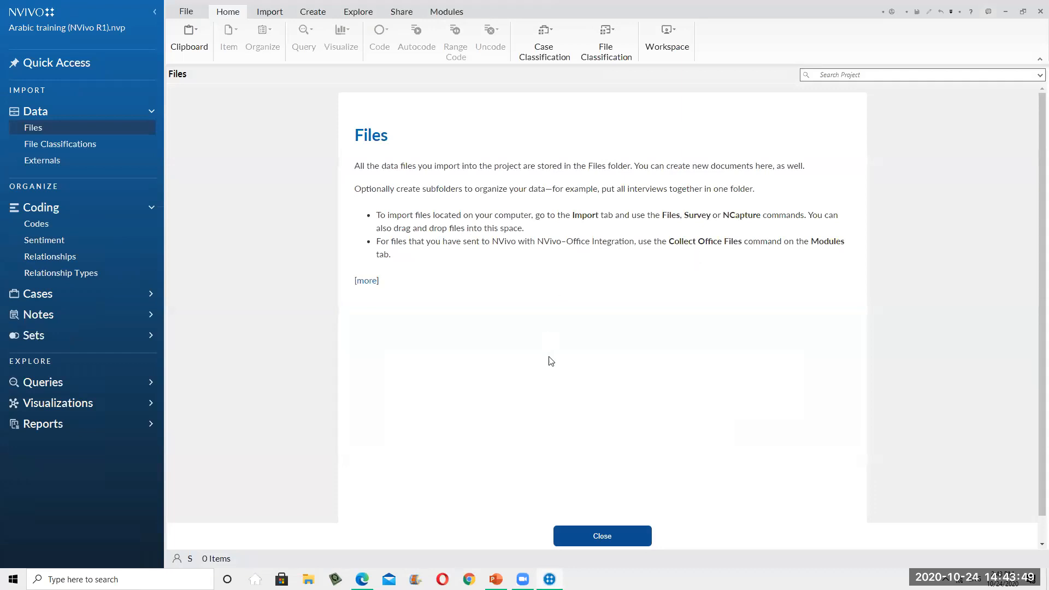
- Close the converted project, relaunch the NVivo trial and reopen the "Nvivo essential" project
{"action": "left_click", "coordinate": [1039, 11]}
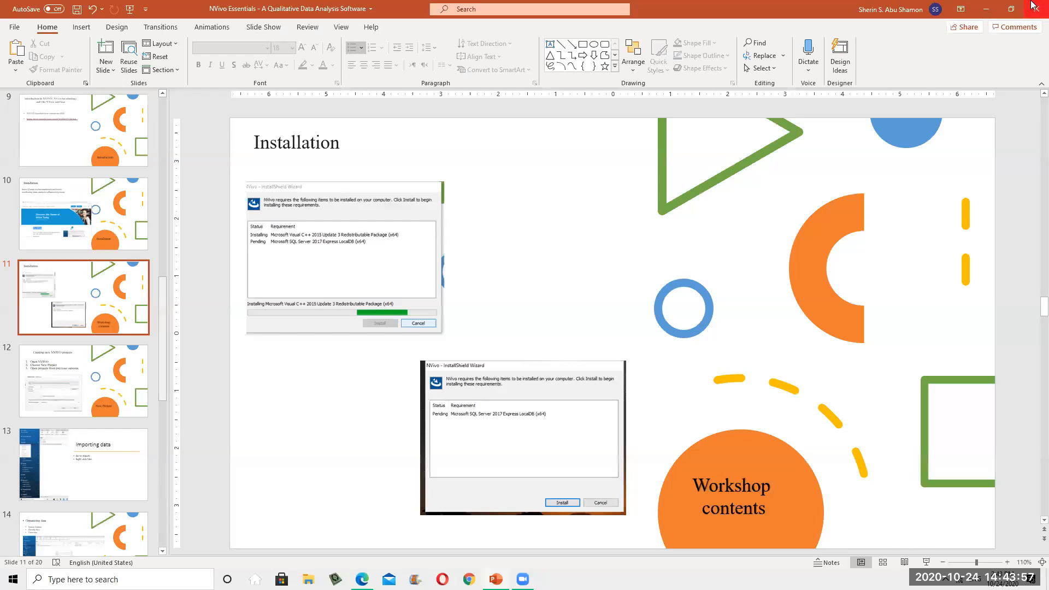
{"action": "left_click", "coordinate": [1010, 9]}
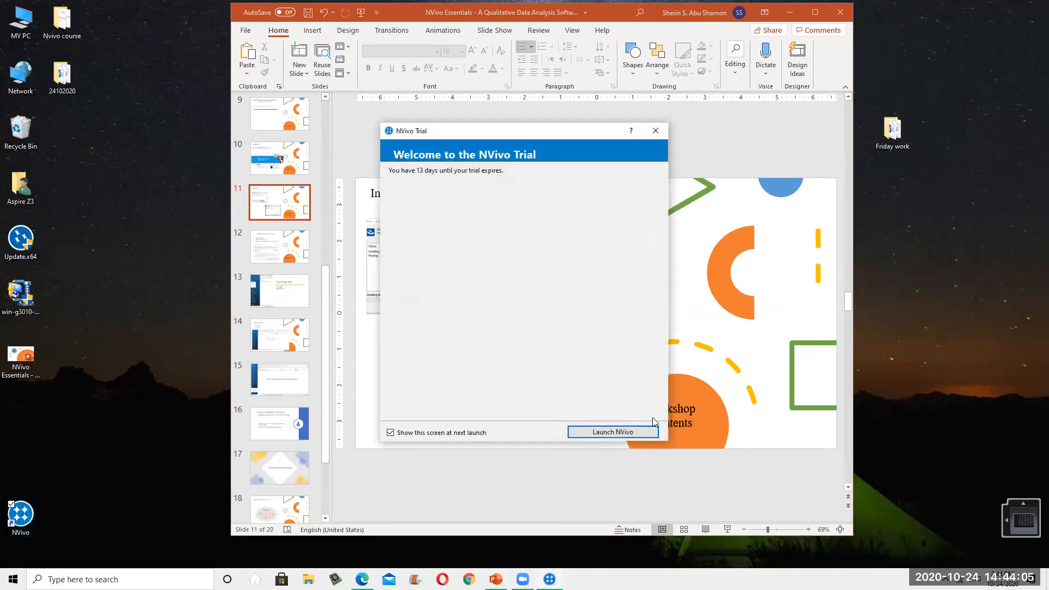
{"action": "left_click", "coordinate": [627, 432]}
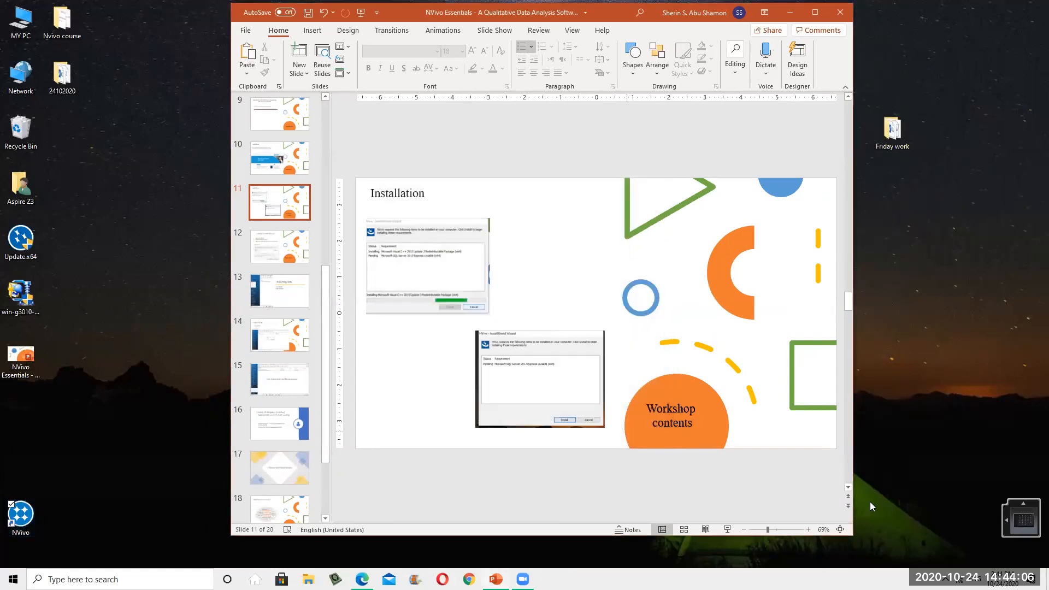
{"action": "left_click", "coordinate": [809, 12]}
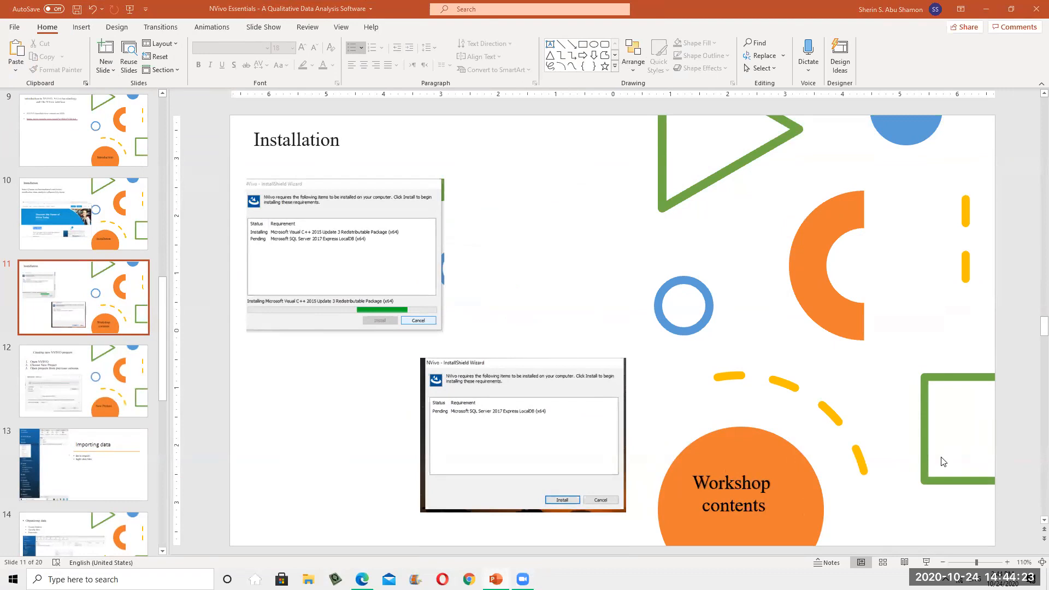
{"action": "left_click", "coordinate": [987, 9]}
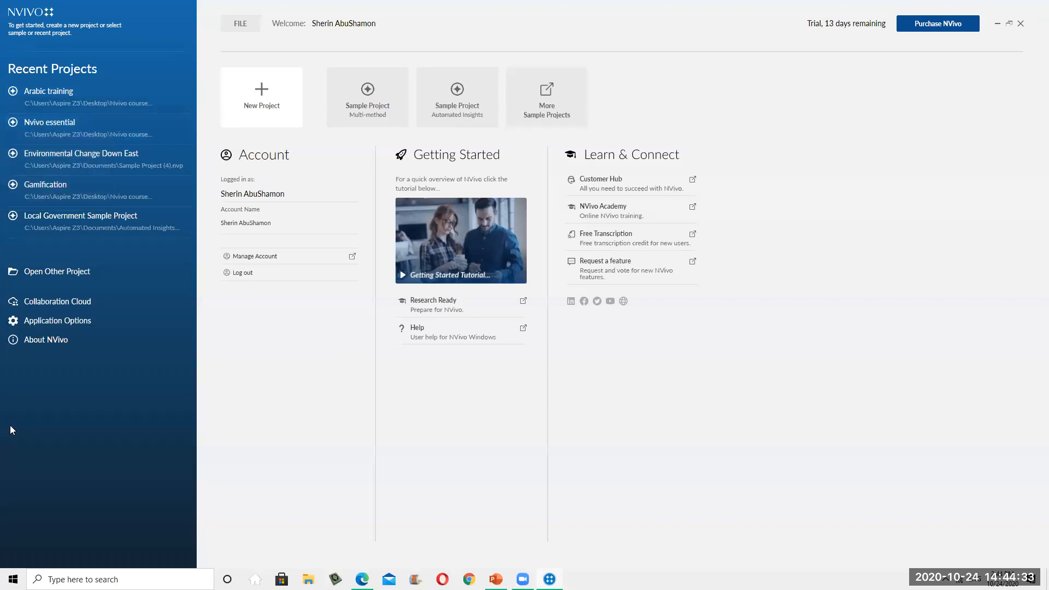
{"action": "left_click", "coordinate": [38, 123]}
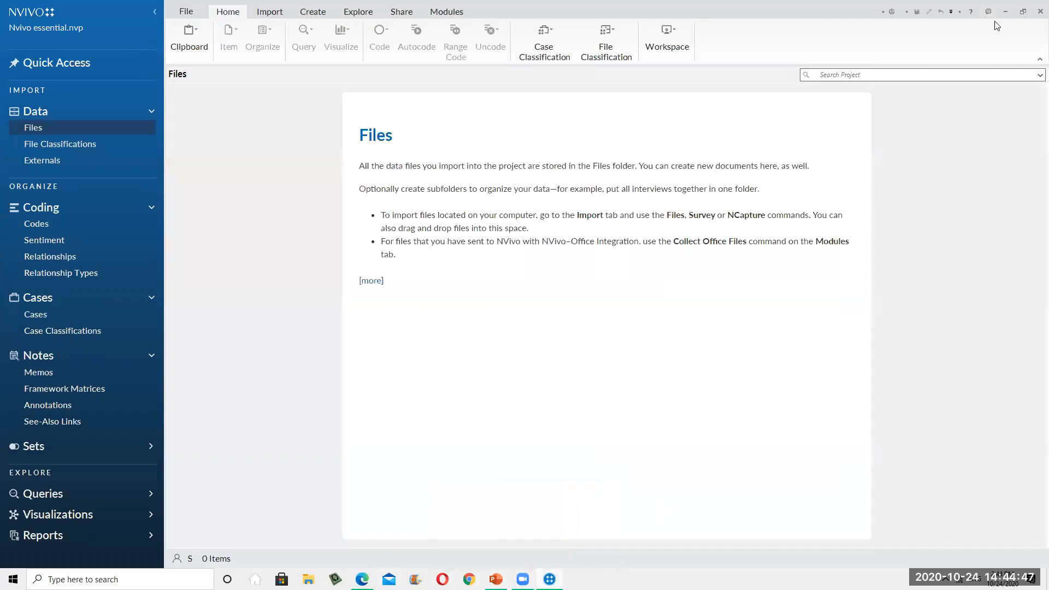
- Go to the desktop, view the contents of the "Nvivo files" folder and close it
{"action": "left_click", "coordinate": [1006, 11]}
{"action": "left_click", "coordinate": [549, 580]}
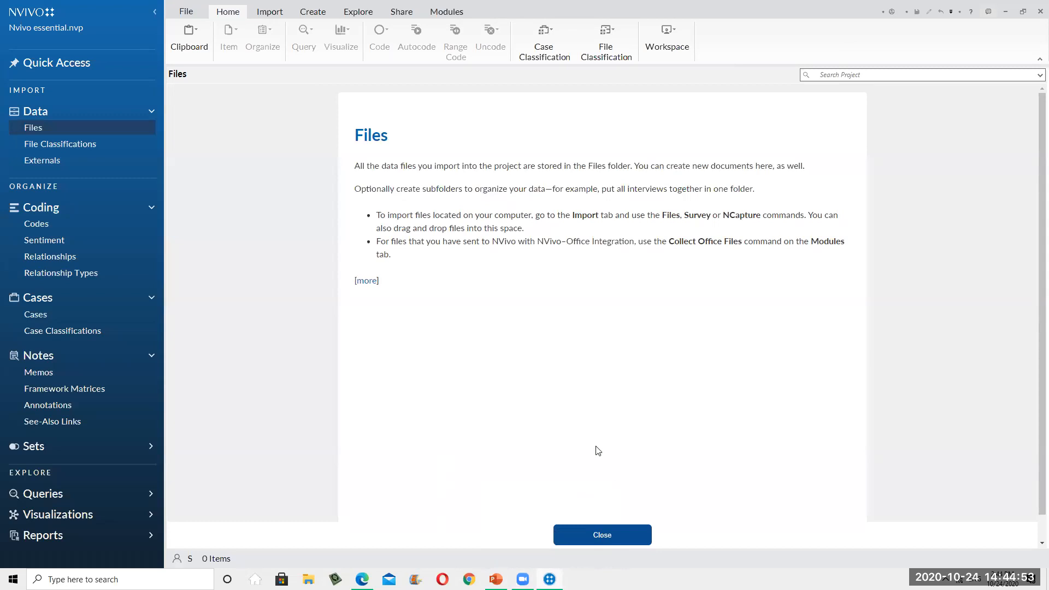
{"action": "left_click", "coordinate": [1006, 11]}
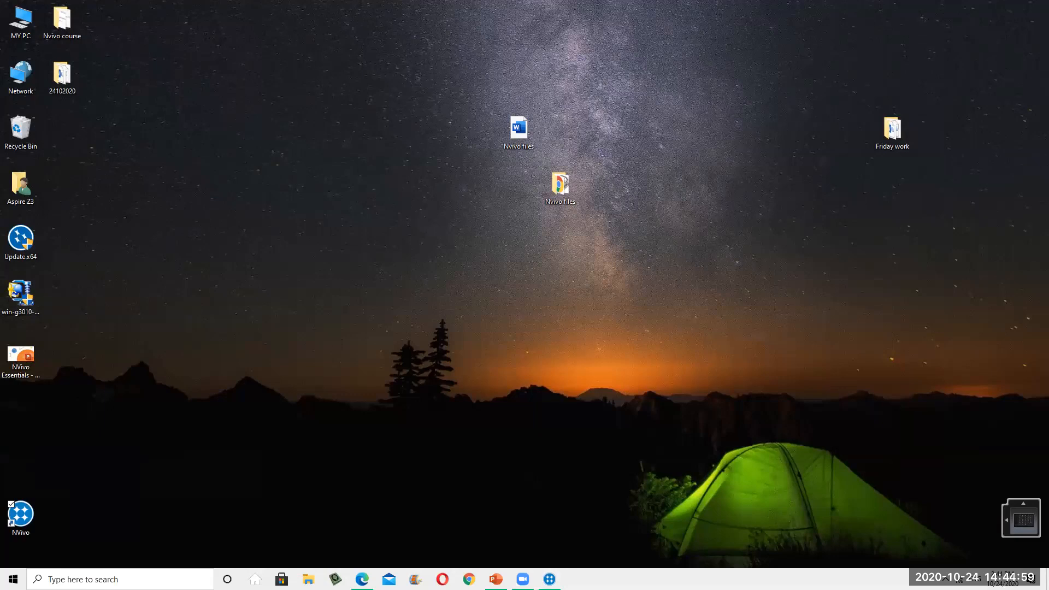
{"action": "double_click", "coordinate": [553, 192]}
{"action": "left_click", "coordinate": [561, 261]}
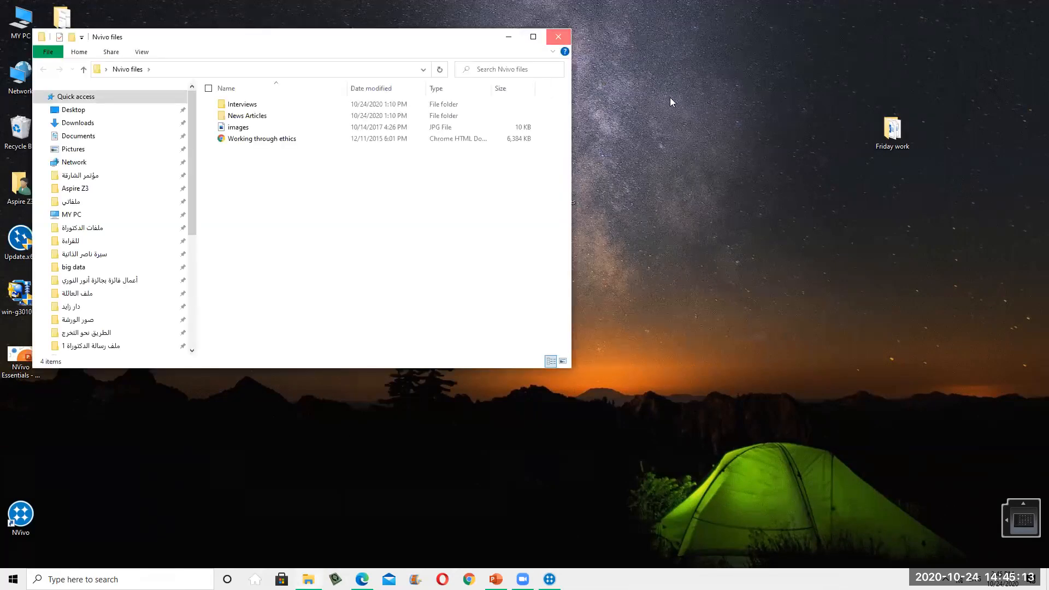
{"action": "left_click", "coordinate": [558, 38]}
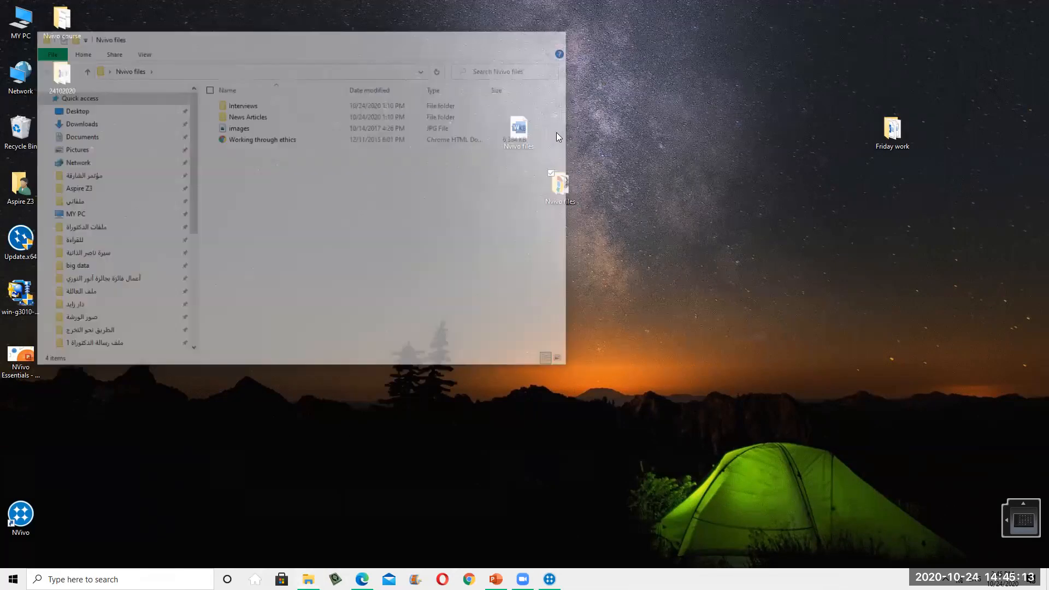
- Reopen the "Nvivo files" folder, look through its Interviews and News Articles subfolders and open the images file
{"action": "left_click_drag", "start_coordinate": [519, 135], "coordinate": [315, 335]}
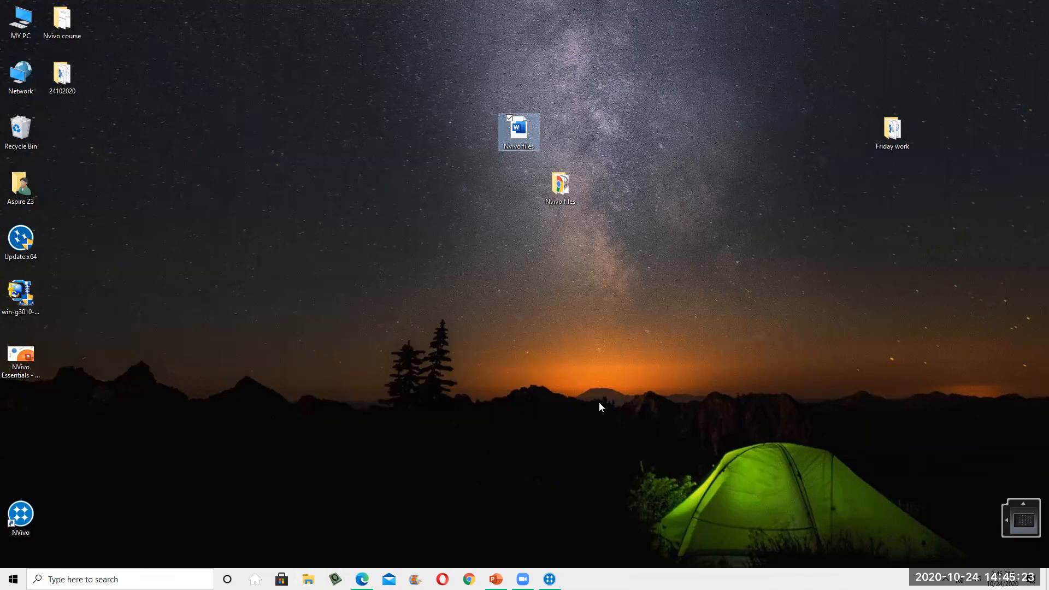
{"action": "double_click", "coordinate": [562, 187]}
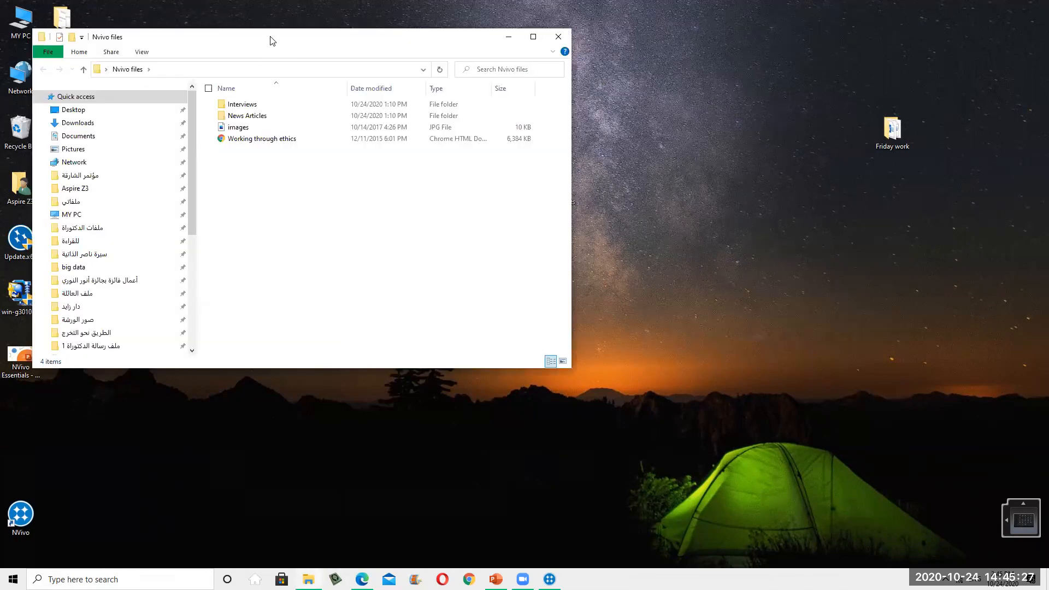
{"action": "left_click_drag", "start_coordinate": [269, 40], "coordinate": [787, 111]}
{"action": "double_click", "coordinate": [759, 175]}
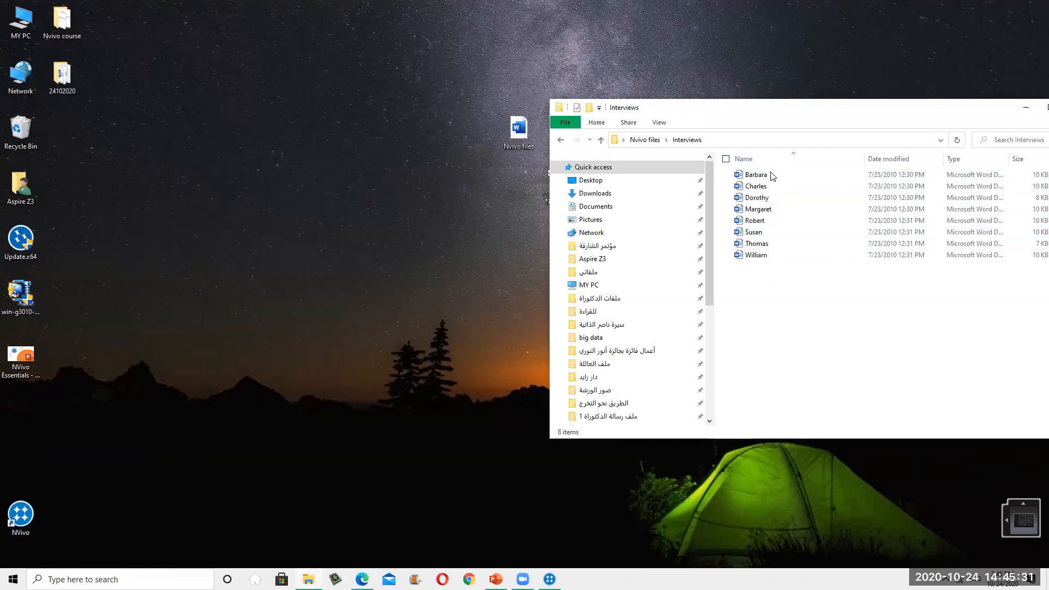
{"action": "left_click", "coordinate": [657, 142]}
{"action": "double_click", "coordinate": [779, 186]}
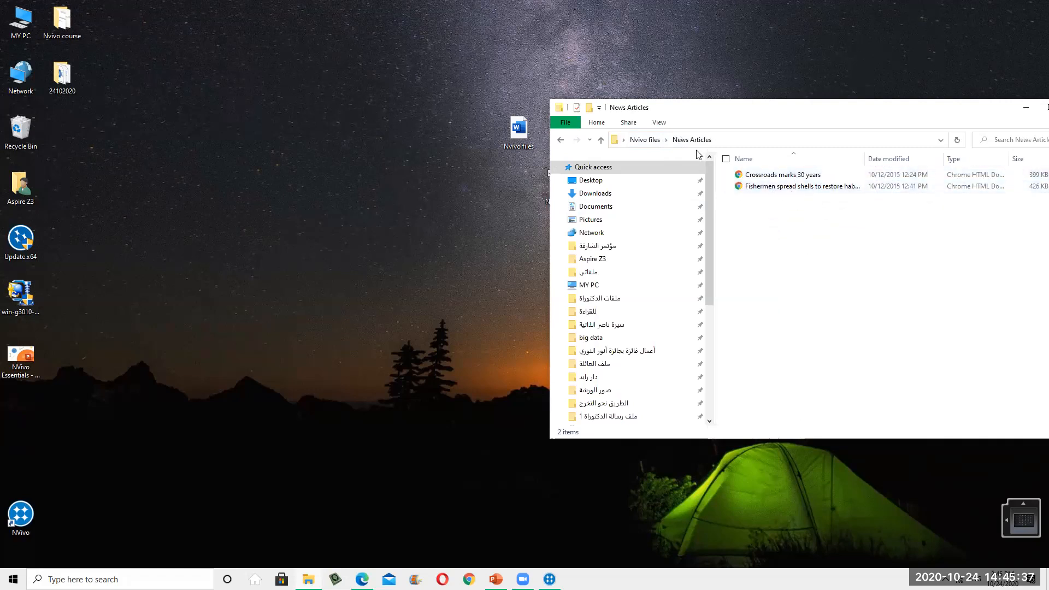
{"action": "left_click", "coordinate": [647, 142]}
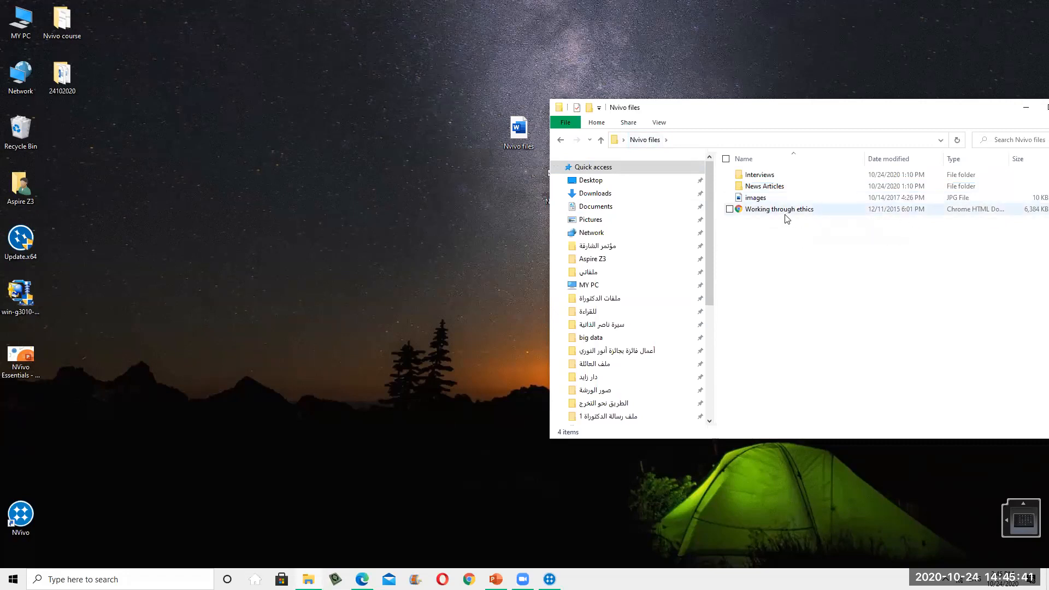
{"action": "double_click", "coordinate": [759, 199]}
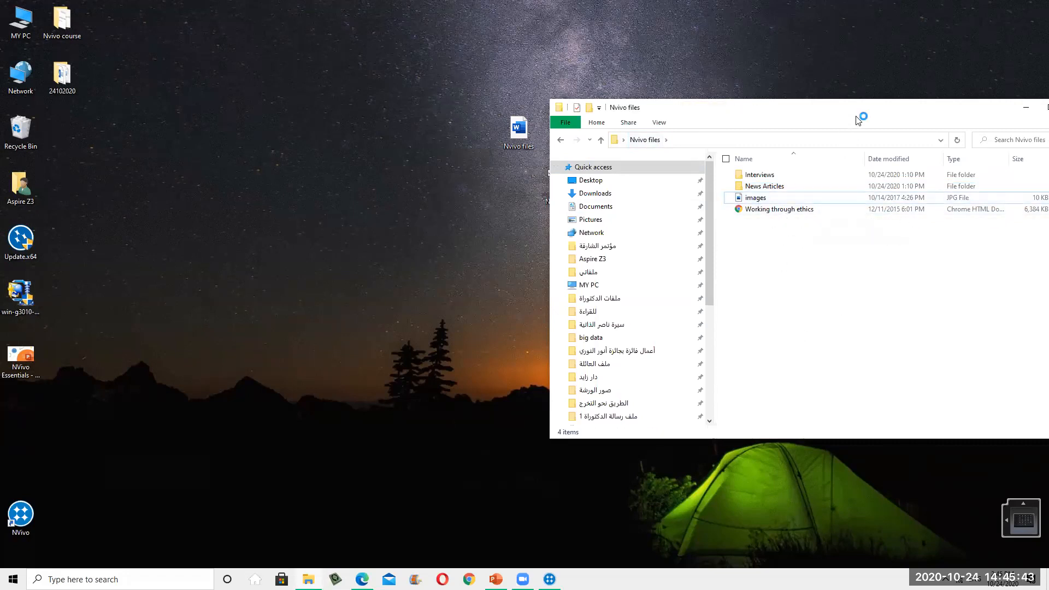
- Try to open the "Nvivo files" Word document and place a narrower "Nvivo files" folder window beside the desktop icons
{"action": "left_click_drag", "start_coordinate": [844, 102], "coordinate": [770, 66]}
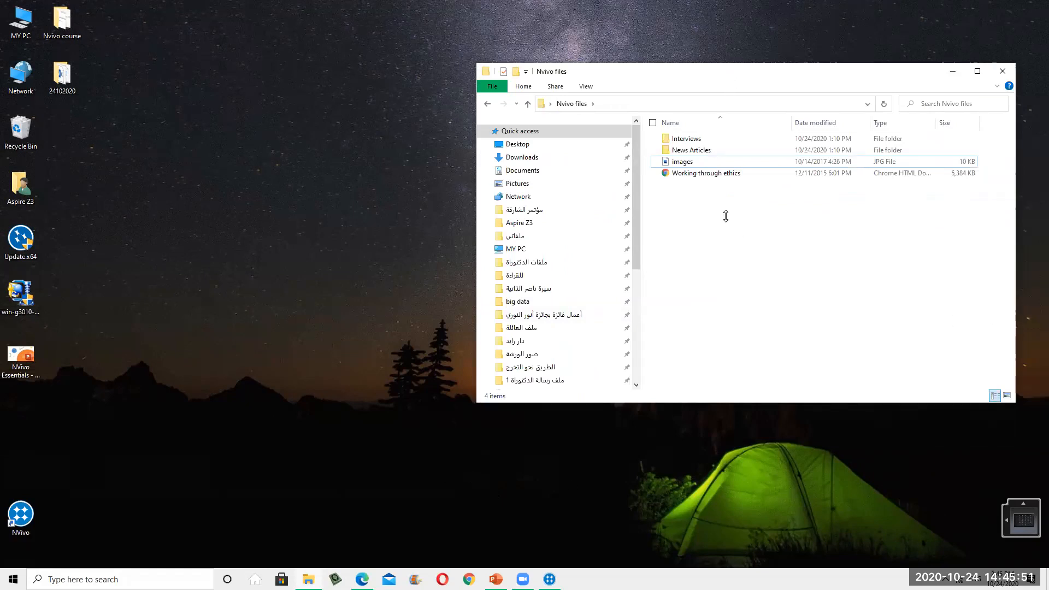
{"action": "left_click_drag", "start_coordinate": [701, 70], "coordinate": [725, 219]}
{"action": "double_click", "coordinate": [518, 127]}
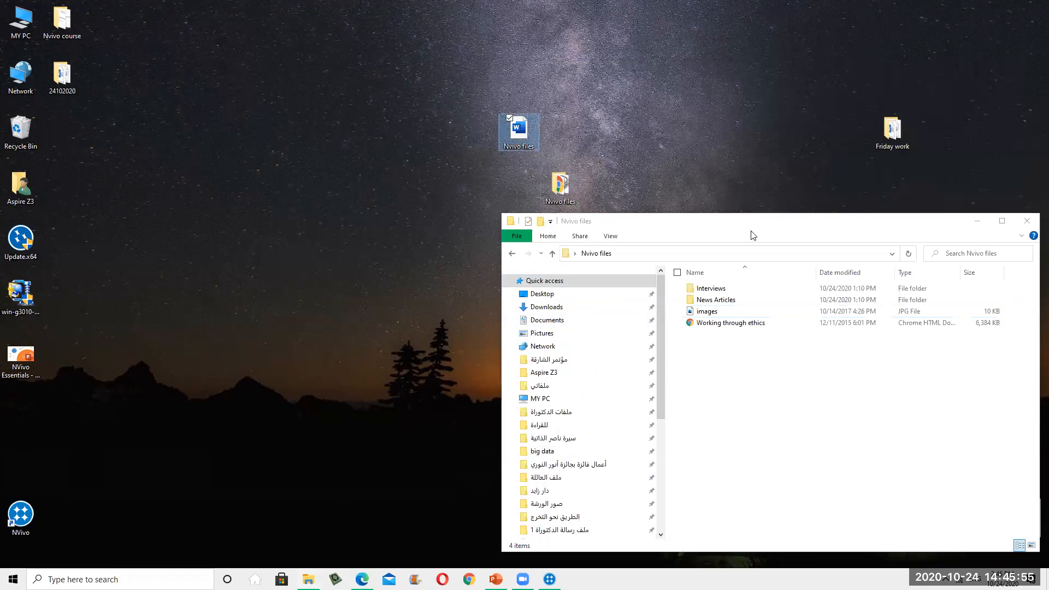
{"action": "left_click_drag", "start_coordinate": [737, 219], "coordinate": [716, 107]}
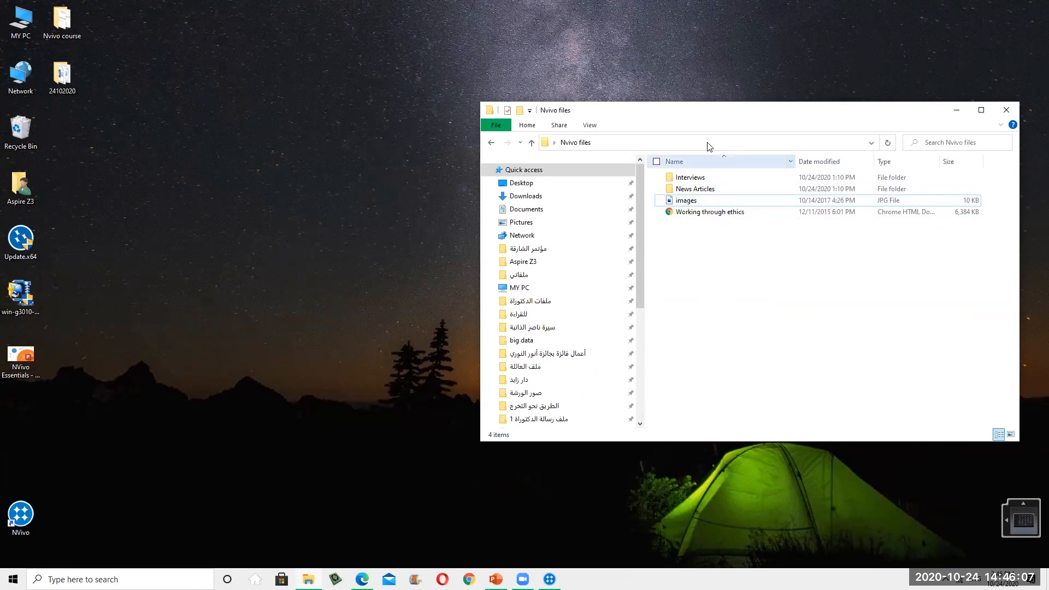
{"action": "left_click_drag", "start_coordinate": [730, 112], "coordinate": [763, 86]}
{"action": "left_click_drag", "start_coordinate": [513, 202], "coordinate": [734, 201]}
{"action": "left_click_drag", "start_coordinate": [890, 83], "coordinate": [755, 62]}
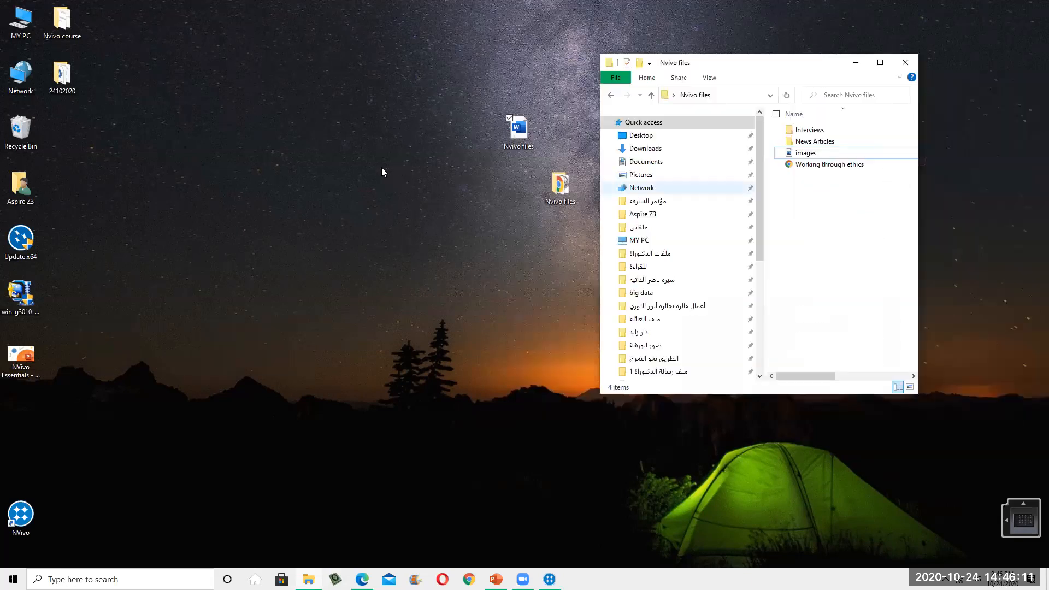
- Switch to the PowerPoint presentation and go to slide 12 on creating and opening NVivo projects
{"action": "left_click", "coordinate": [498, 477]}
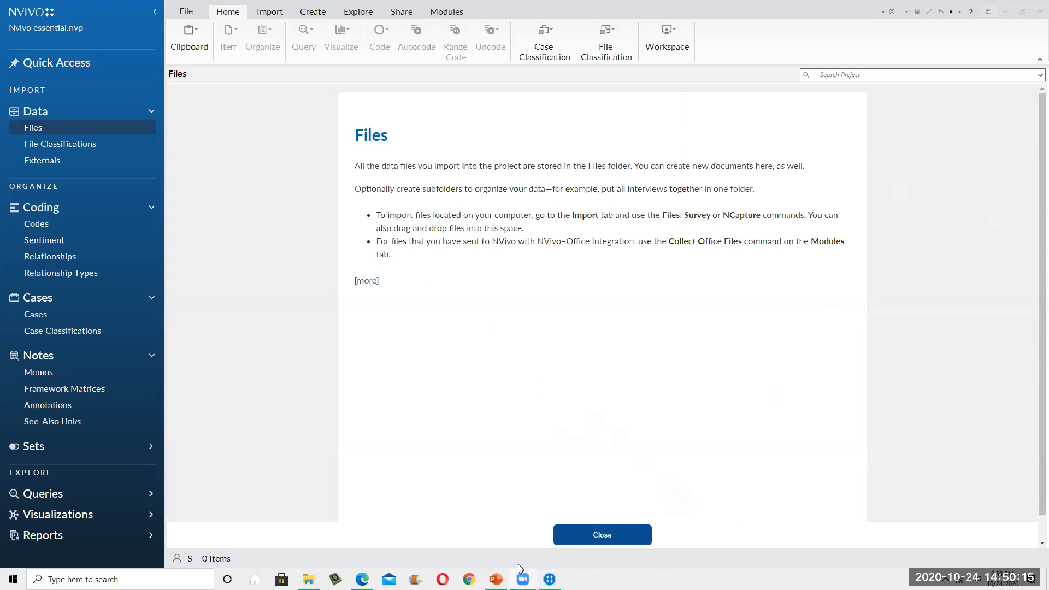
{"action": "left_click", "coordinate": [495, 579]}
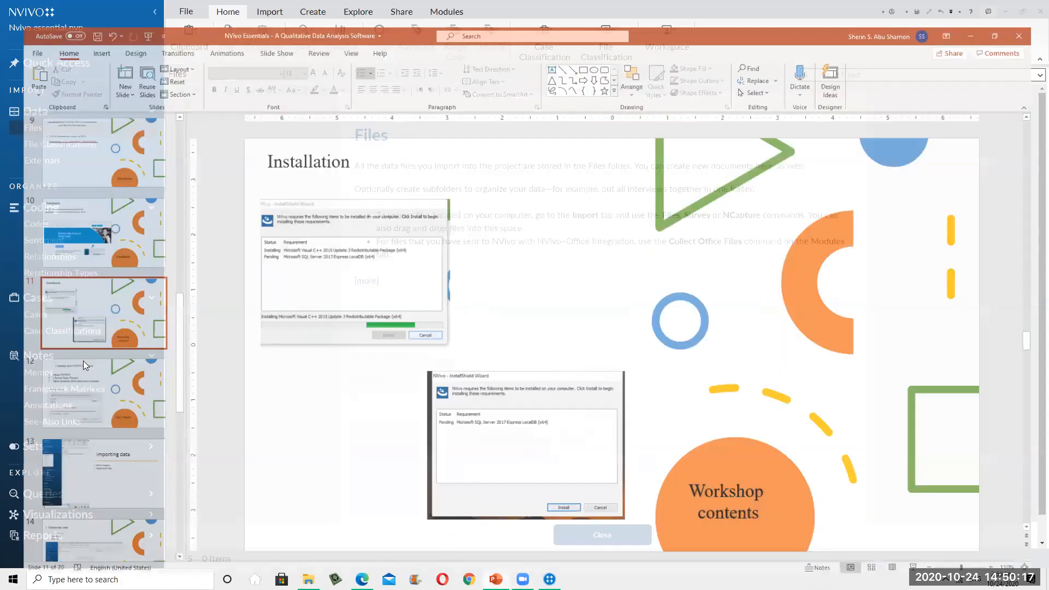
{"action": "left_click", "coordinate": [90, 369]}
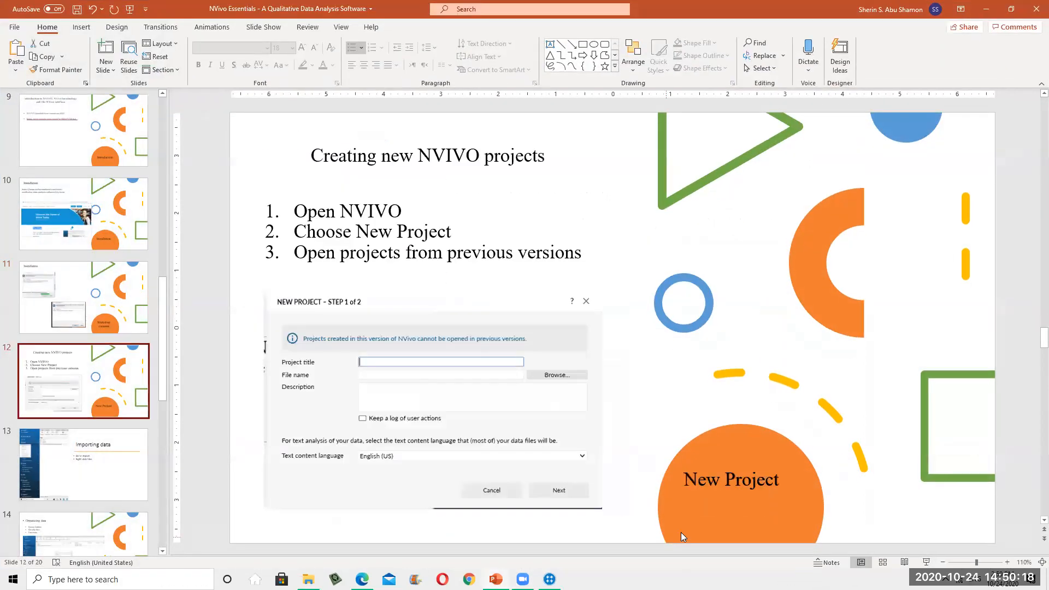
- Present slide 12 and the "Importing data" slide full screen, end the slide show and switch back to NVivo
{"action": "left_click", "coordinate": [926, 562]}
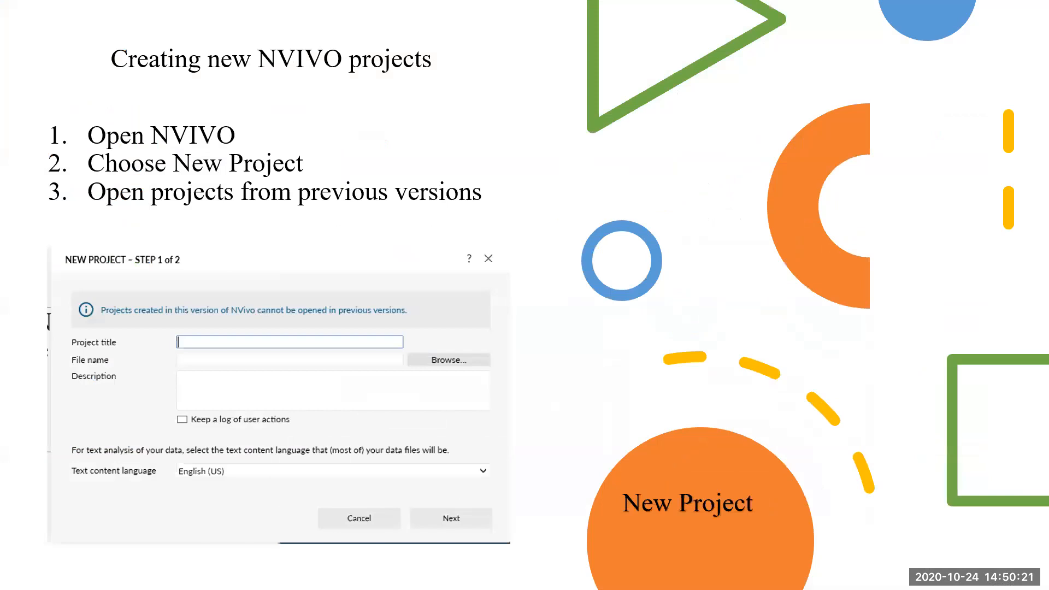
{"action": "key", "text": "Right"}
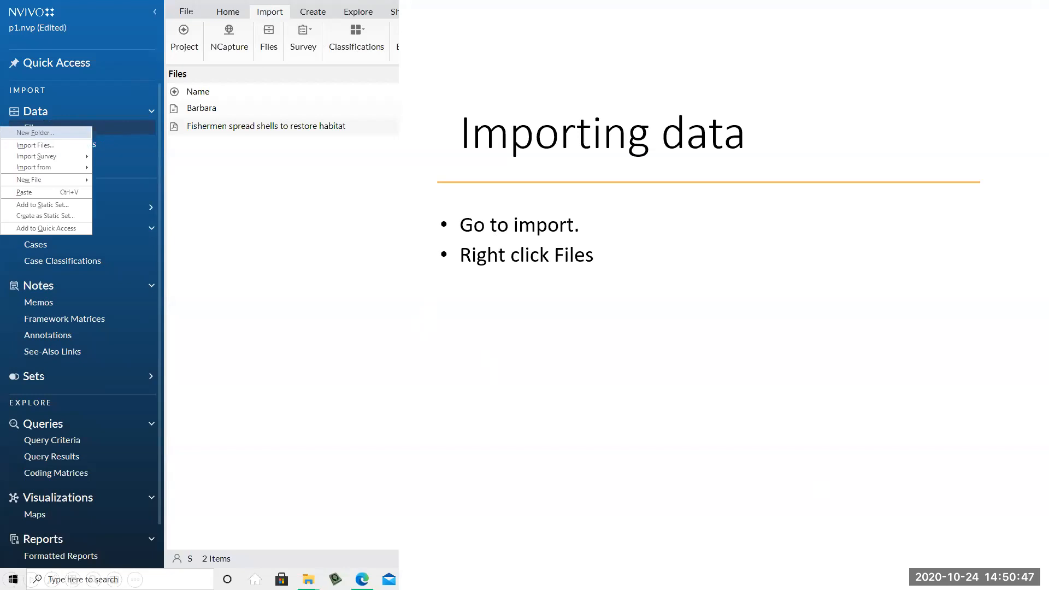
{"action": "key", "text": "Escape"}
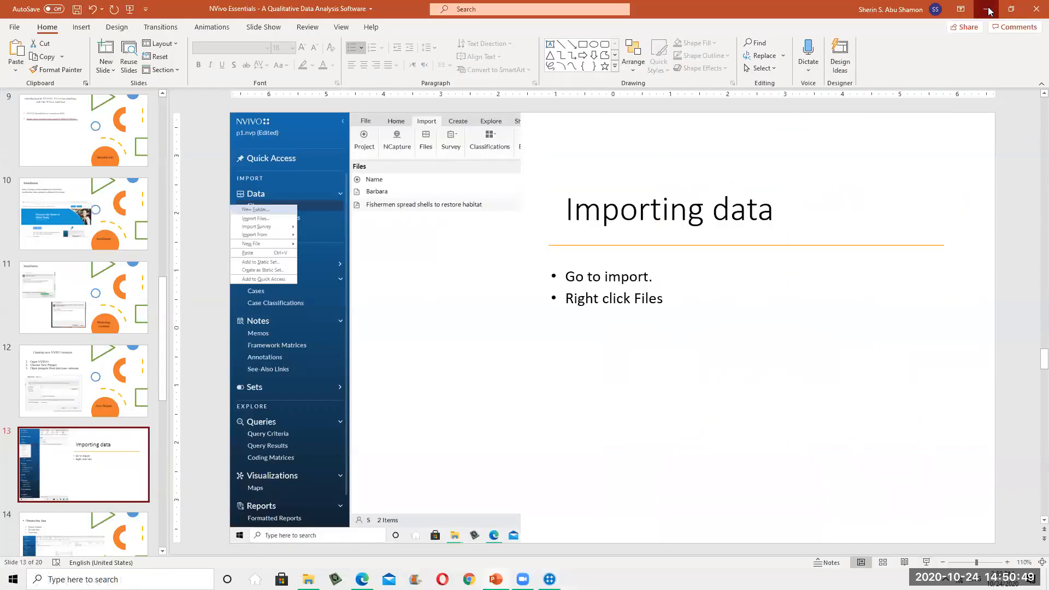
{"action": "left_click", "coordinate": [990, 11]}
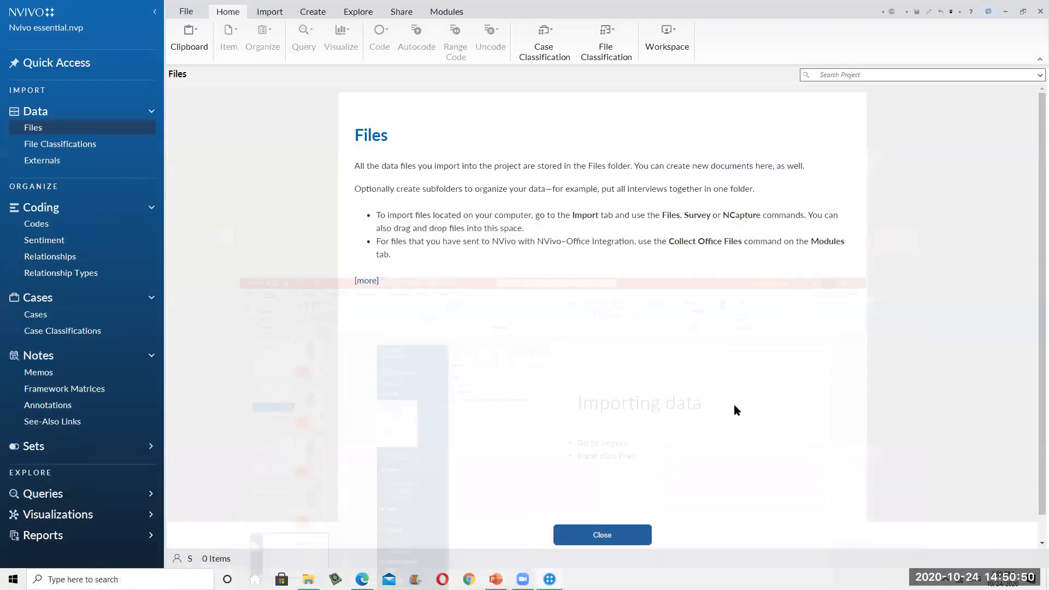
{"action": "right_click", "coordinate": [43, 129]}
{"action": "left_click", "coordinate": [230, 178]}
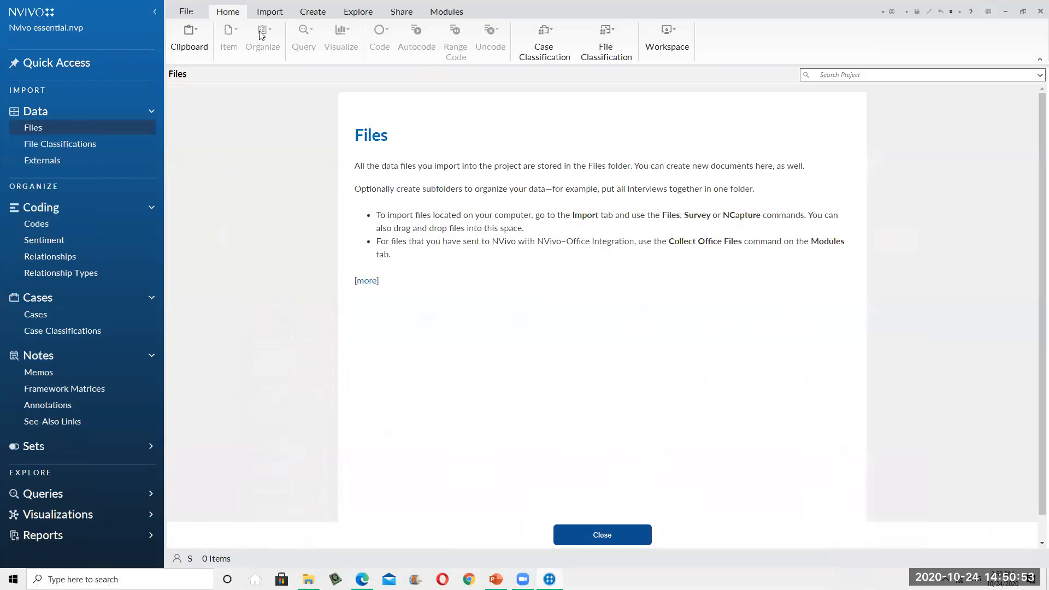
{"action": "left_click", "coordinate": [270, 11]}
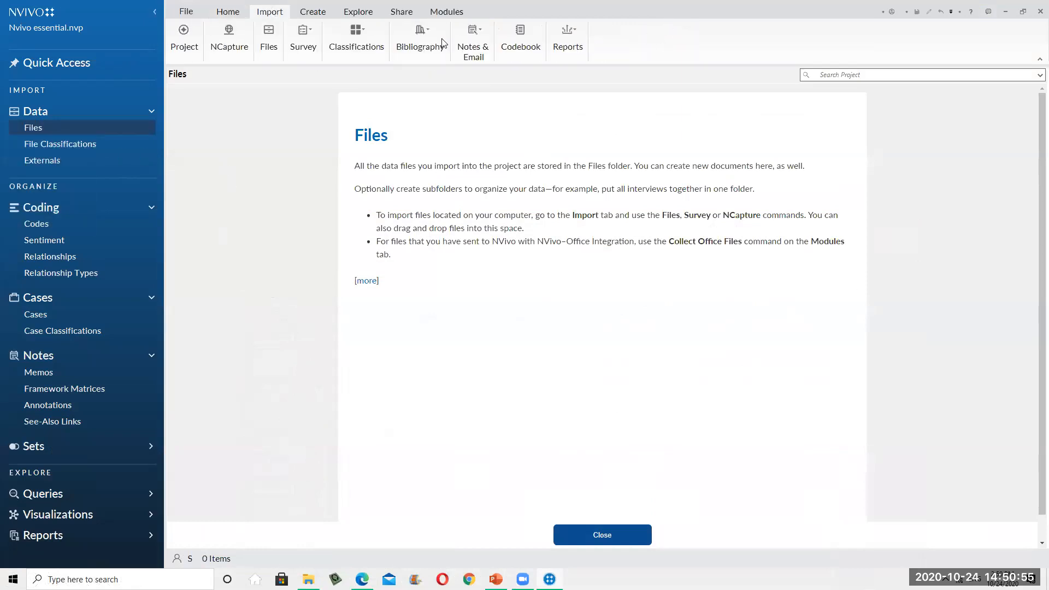
{"action": "right_click", "coordinate": [55, 134]}
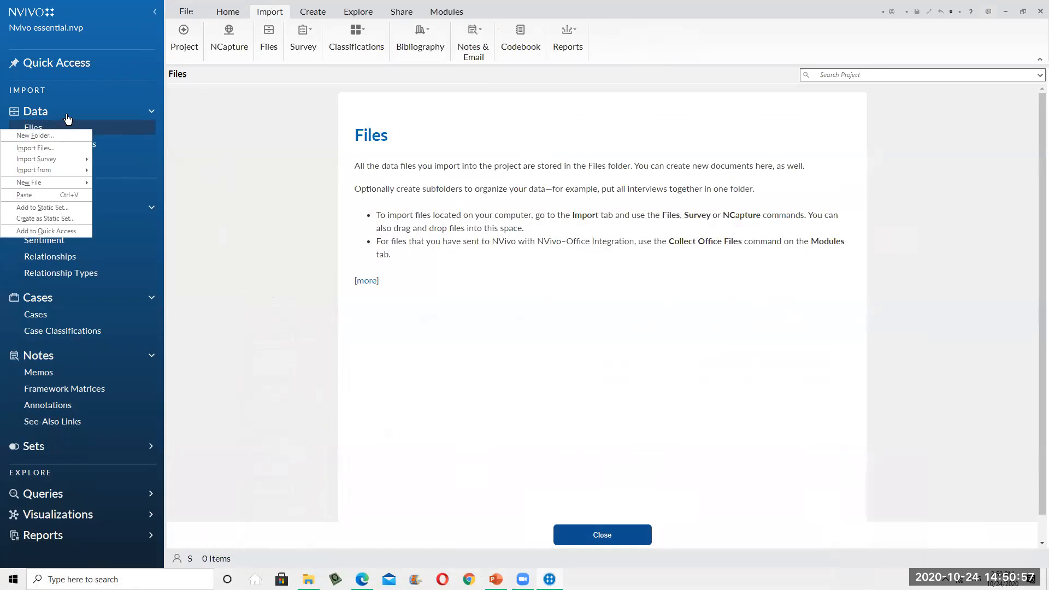
{"action": "left_click", "coordinate": [50, 150]}
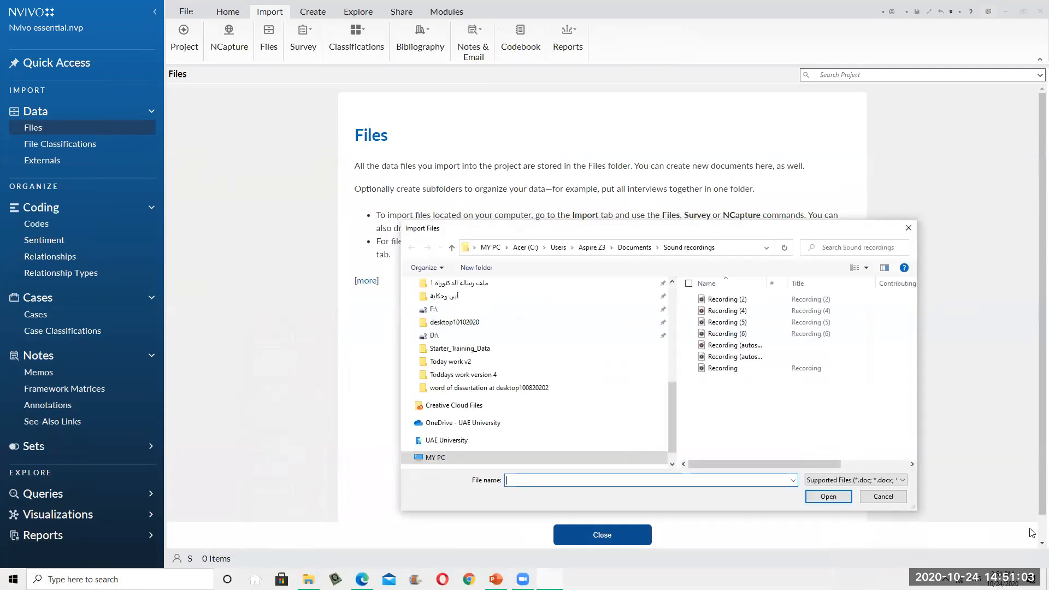
{"action": "scroll", "coordinate": [541, 306], "scroll_direction": "up", "scroll_amount": 1}
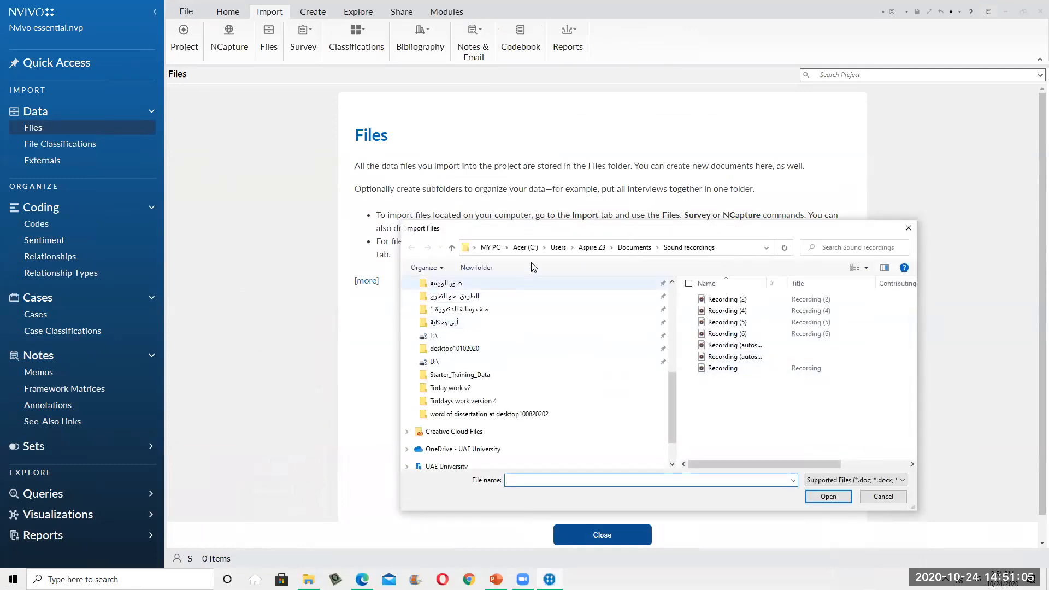
{"action": "left_click", "coordinate": [490, 248]}
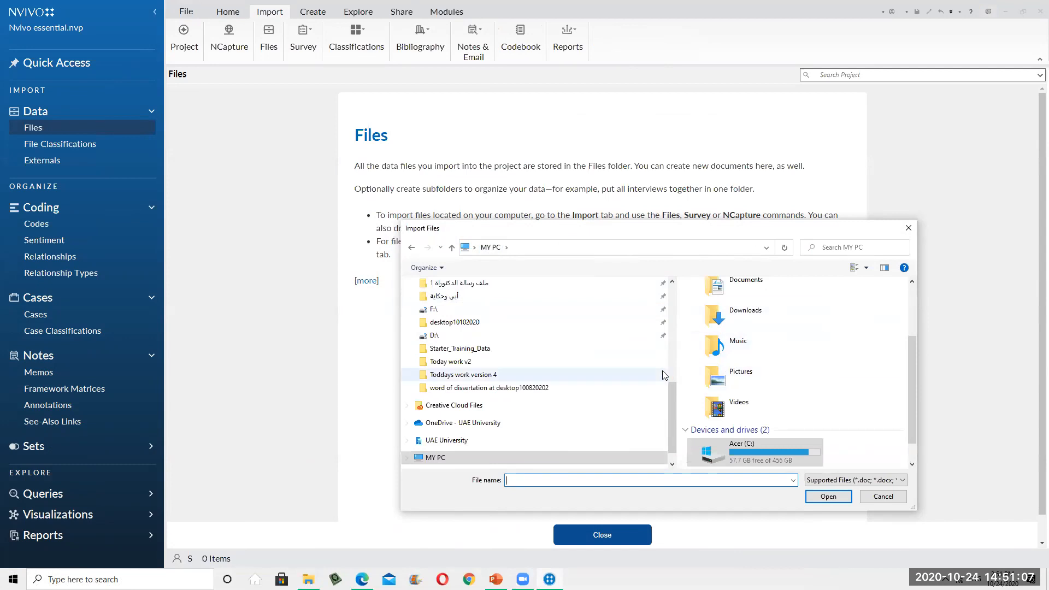
{"action": "scroll", "coordinate": [635, 352], "scroll_direction": "up", "scroll_amount": 10}
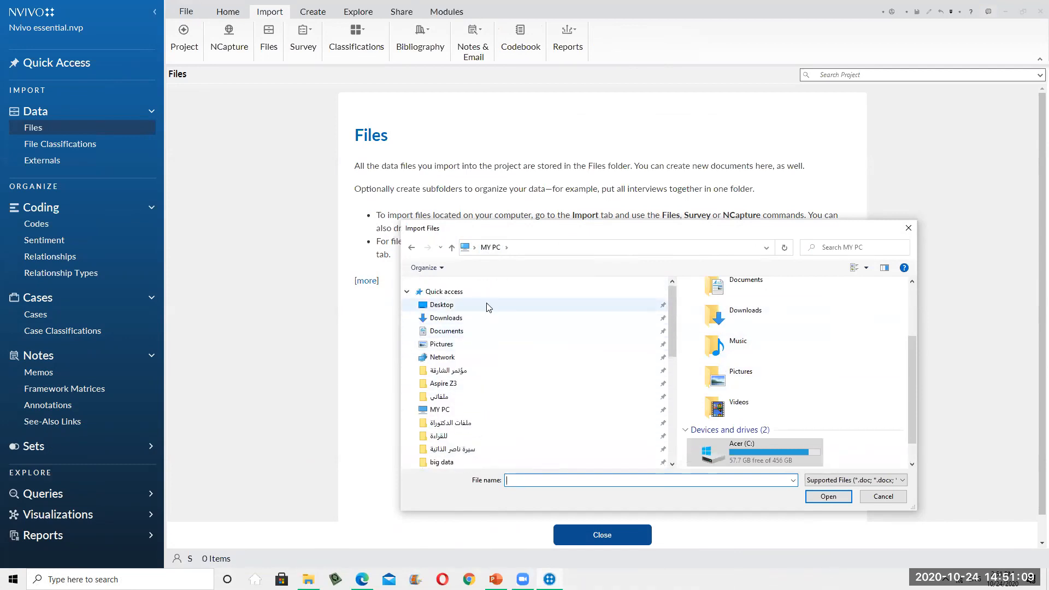
{"action": "left_click", "coordinate": [488, 306]}
{"action": "double_click", "coordinate": [707, 301]}
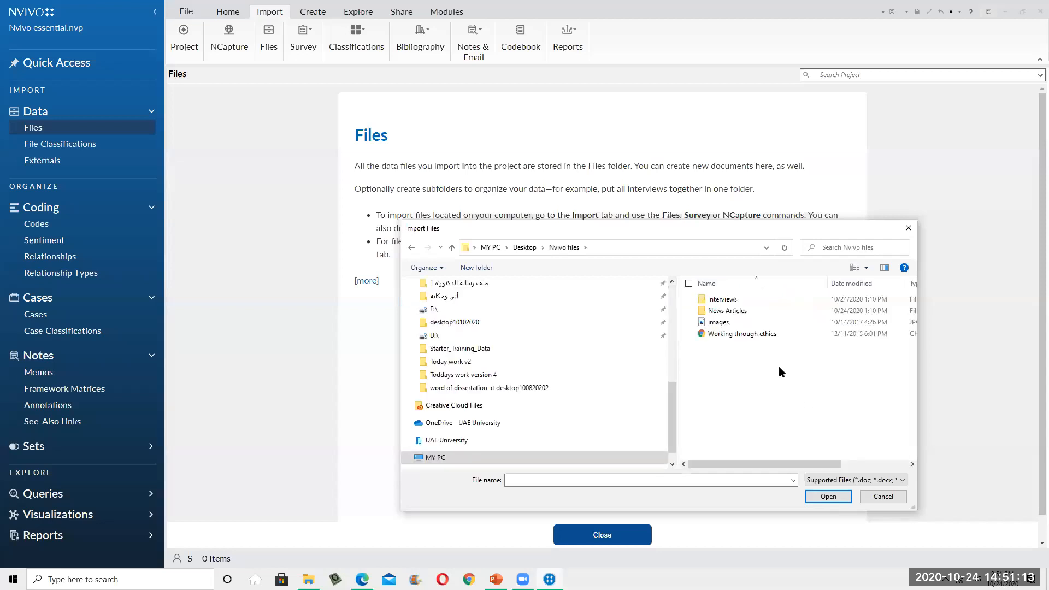
{"action": "double_click", "coordinate": [760, 301]}
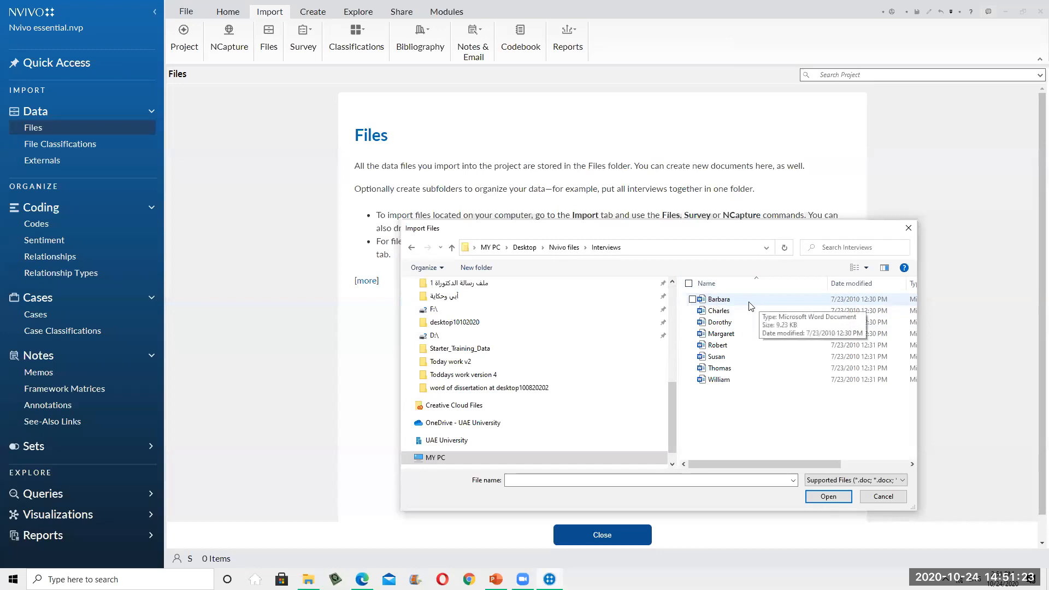
{"action": "left_click", "coordinate": [751, 307]}
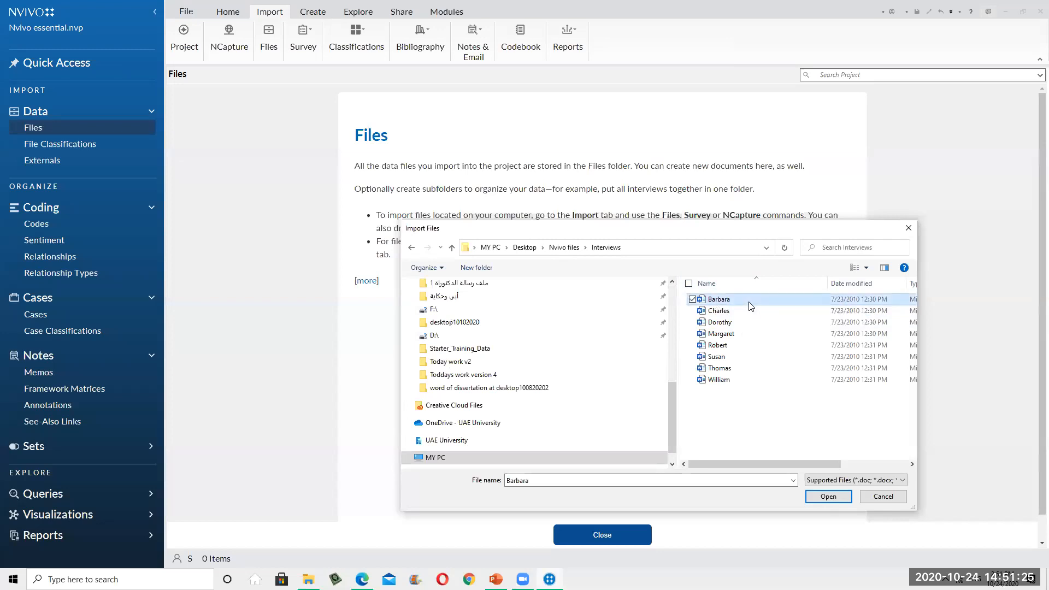
{"action": "left_click", "coordinate": [844, 504]}
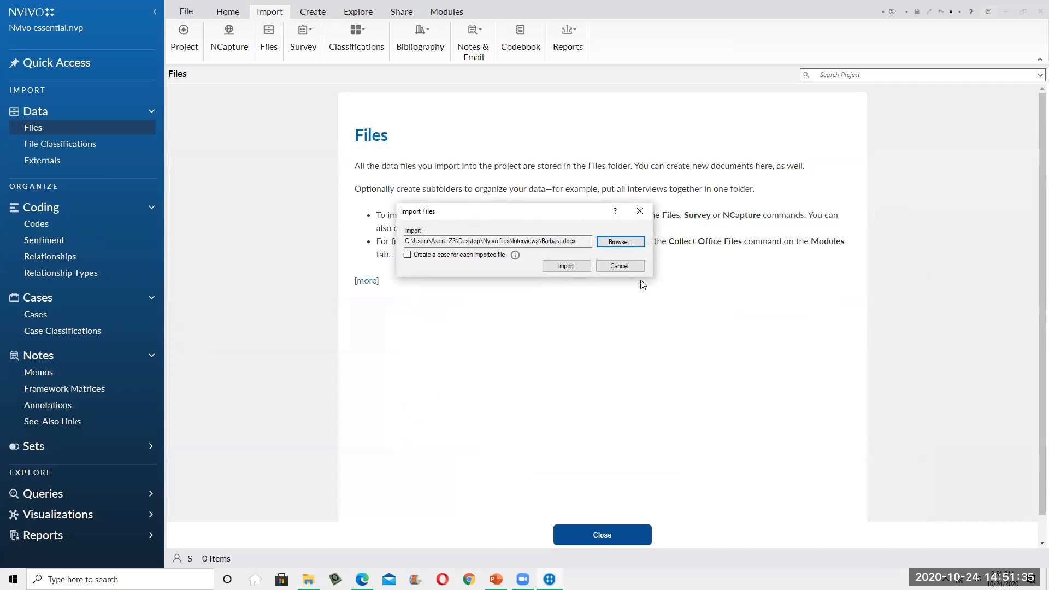
{"action": "left_click", "coordinate": [634, 266]}
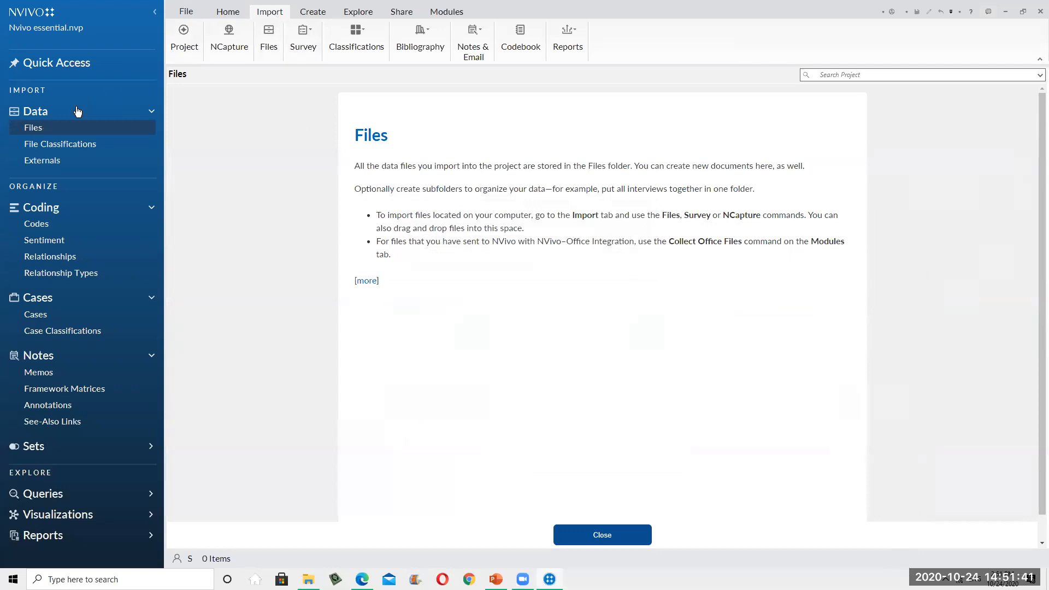
- Start a file import into the Files folder and choose the first document in Desktop > Nvivo files > Interviews
{"action": "right_click", "coordinate": [46, 132]}
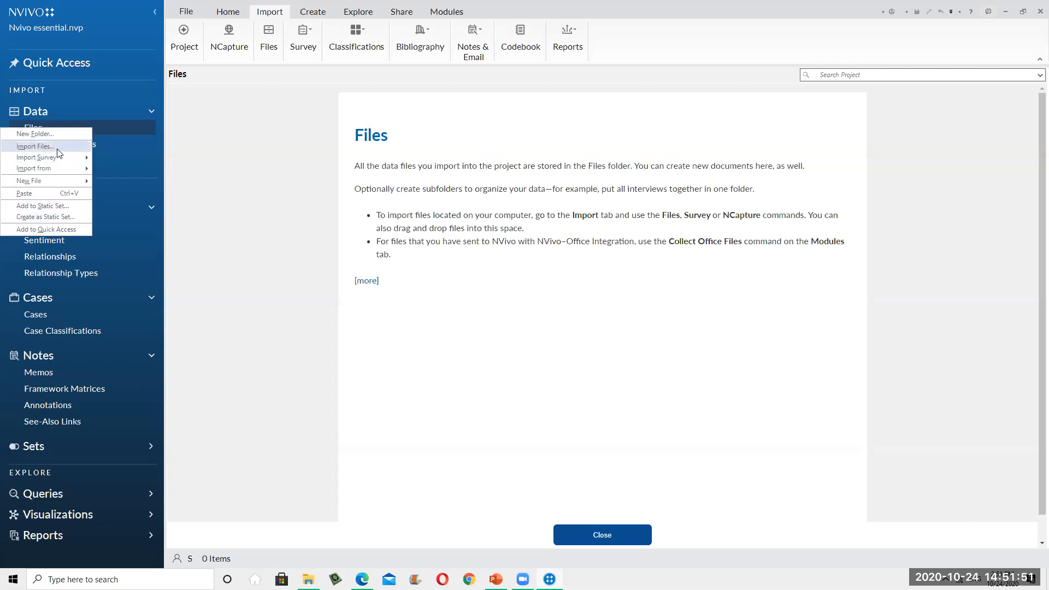
{"action": "mouse_move", "coordinate": [47, 159]}
{"action": "left_click", "coordinate": [53, 147]}
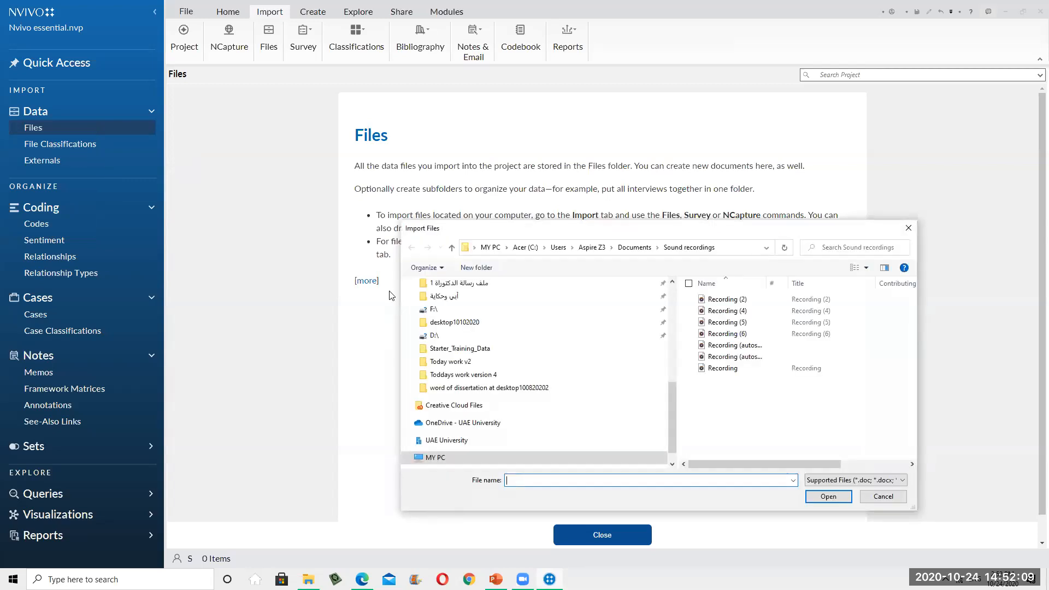
{"action": "left_click", "coordinate": [489, 251]}
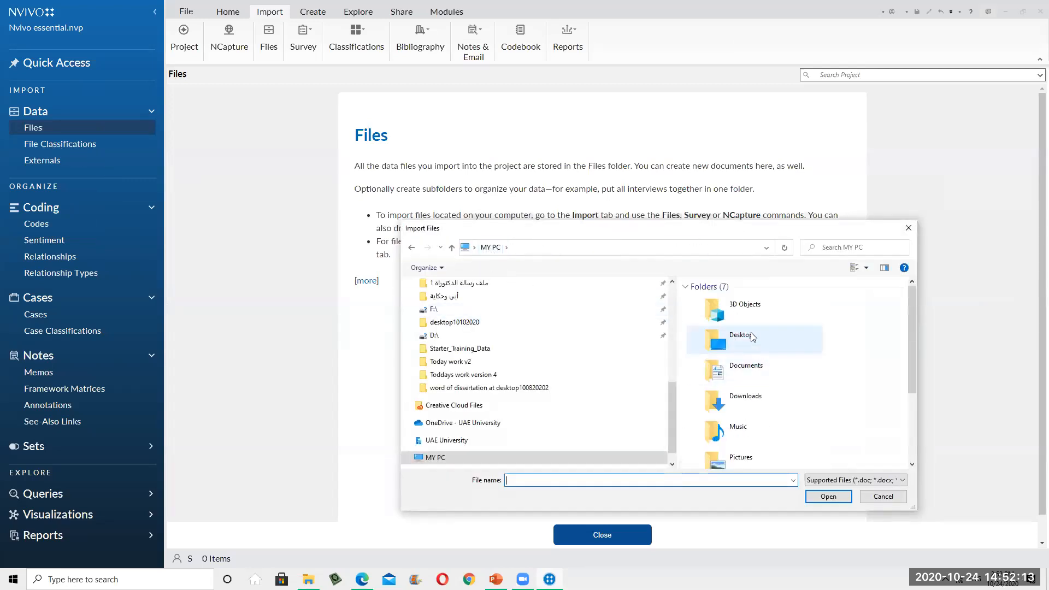
{"action": "left_click", "coordinate": [751, 336]}
{"action": "double_click", "coordinate": [755, 336]}
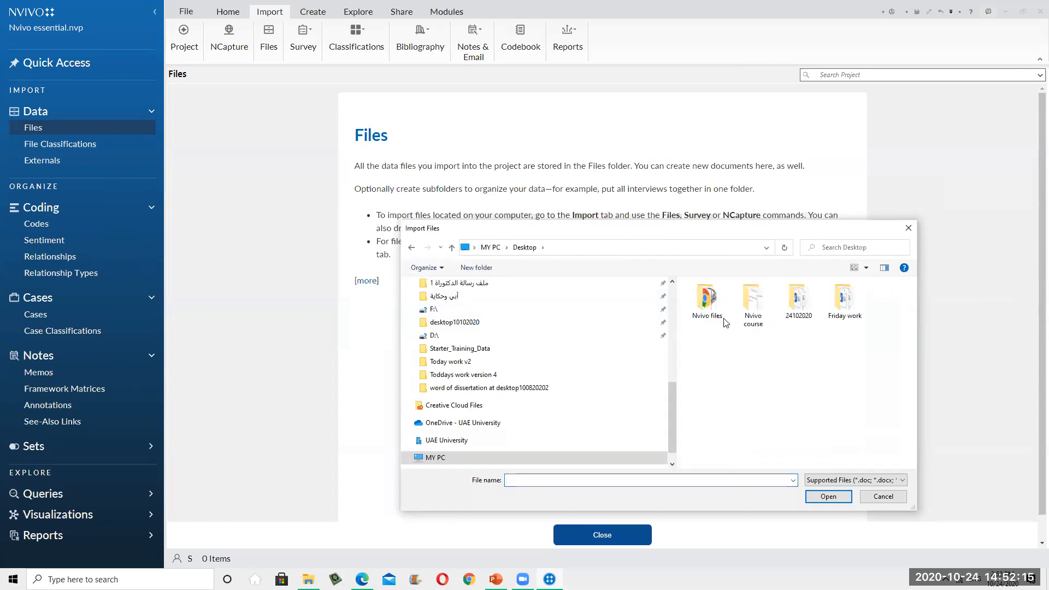
{"action": "double_click", "coordinate": [722, 321]}
{"action": "double_click", "coordinate": [731, 303]}
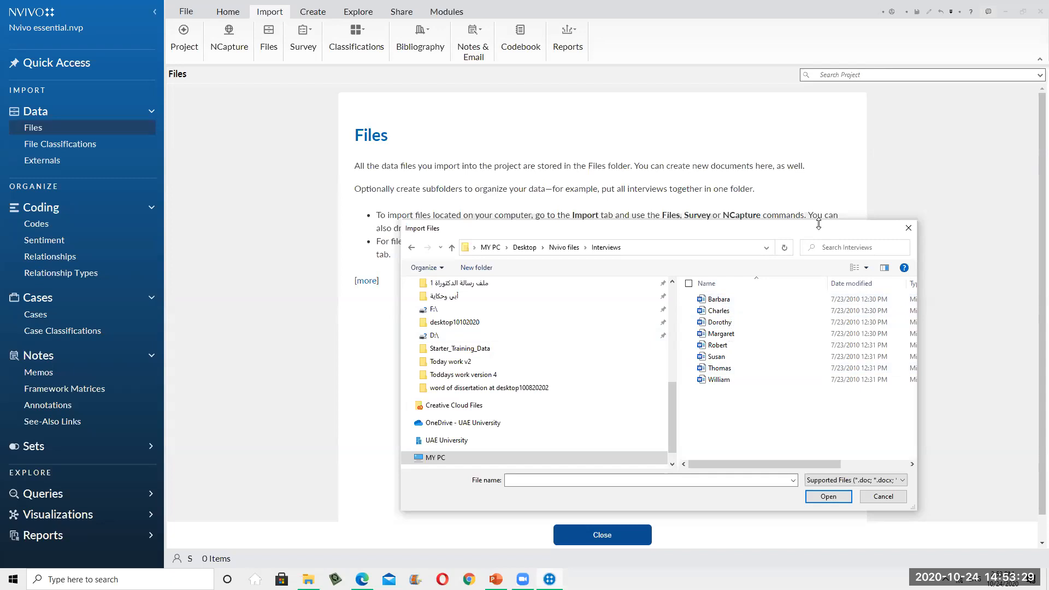
{"action": "double_click", "coordinate": [734, 301]}
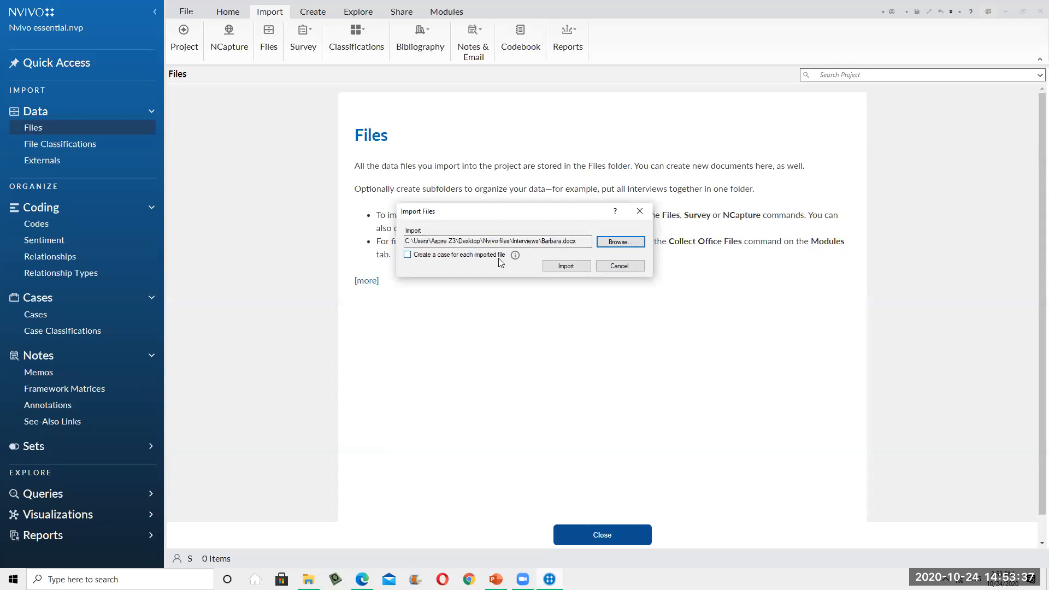
- View the case-creation options, leave "Create a case for each imported file" off and import the interview document
{"action": "left_click", "coordinate": [407, 256]}
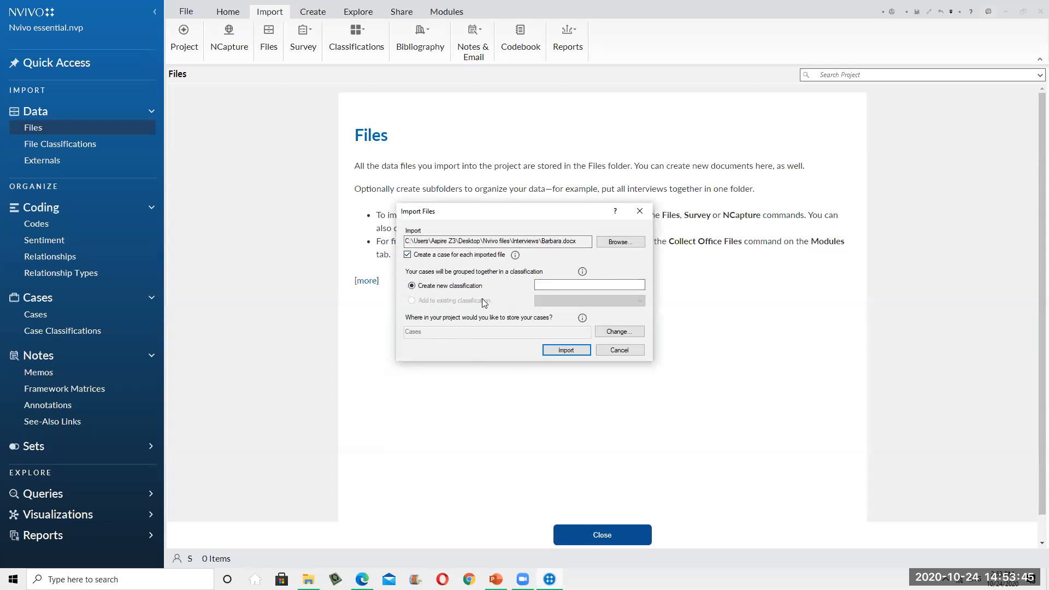
{"action": "left_click", "coordinate": [407, 254]}
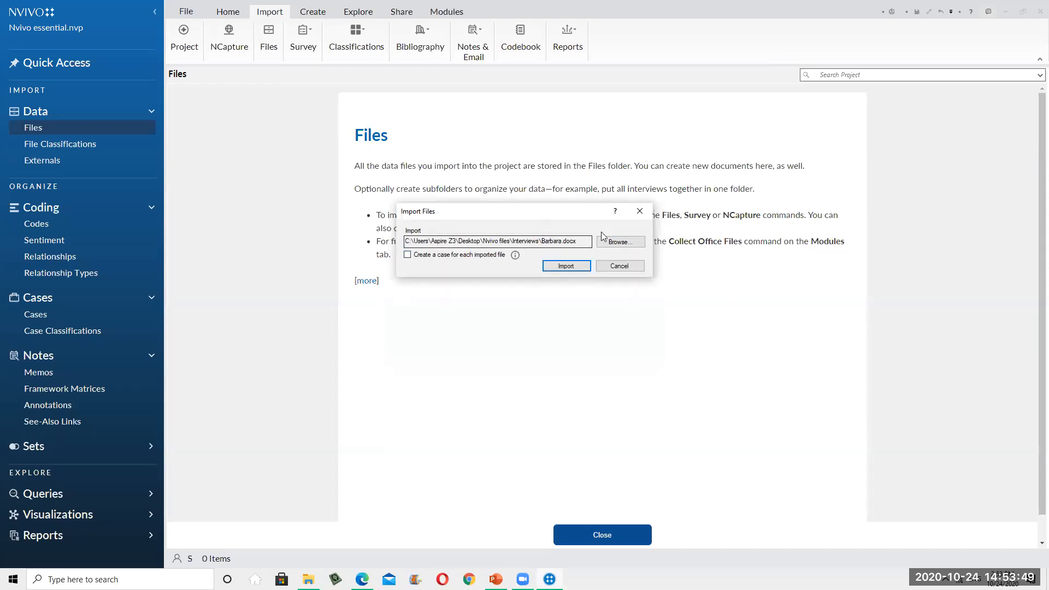
{"action": "left_click", "coordinate": [572, 266]}
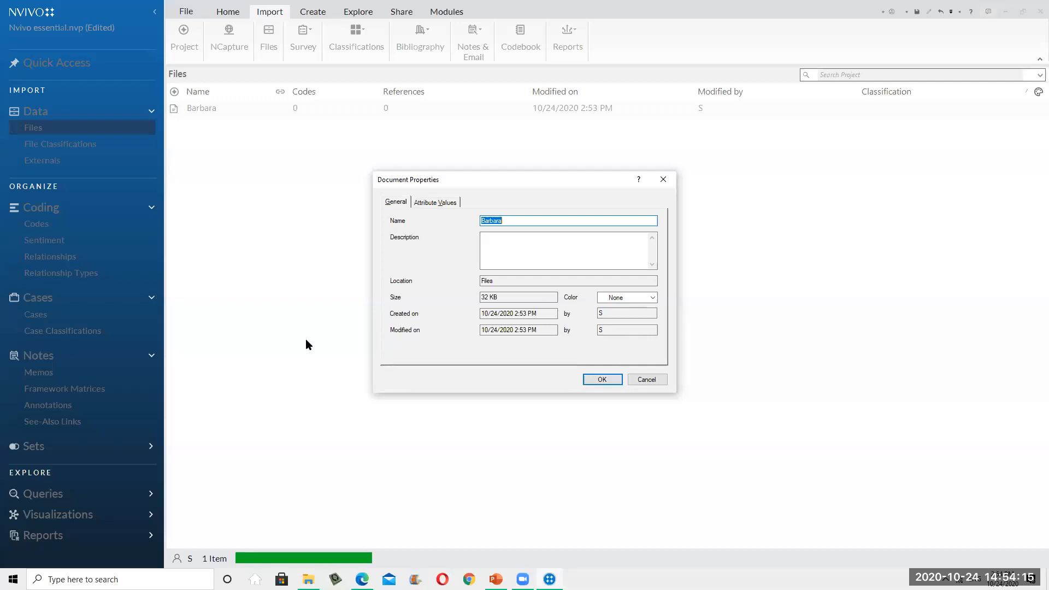
- Describe the imported document as an interview with the named participant and set its color to Yellow
{"action": "left_click", "coordinate": [537, 266]}
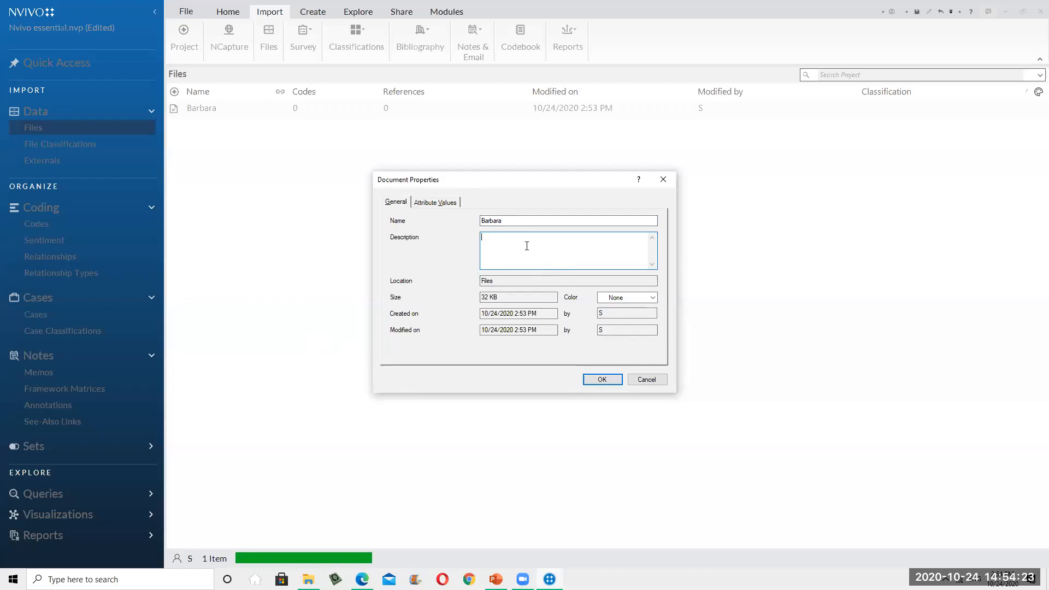
{"action": "type", "text": "terview with barbara"}
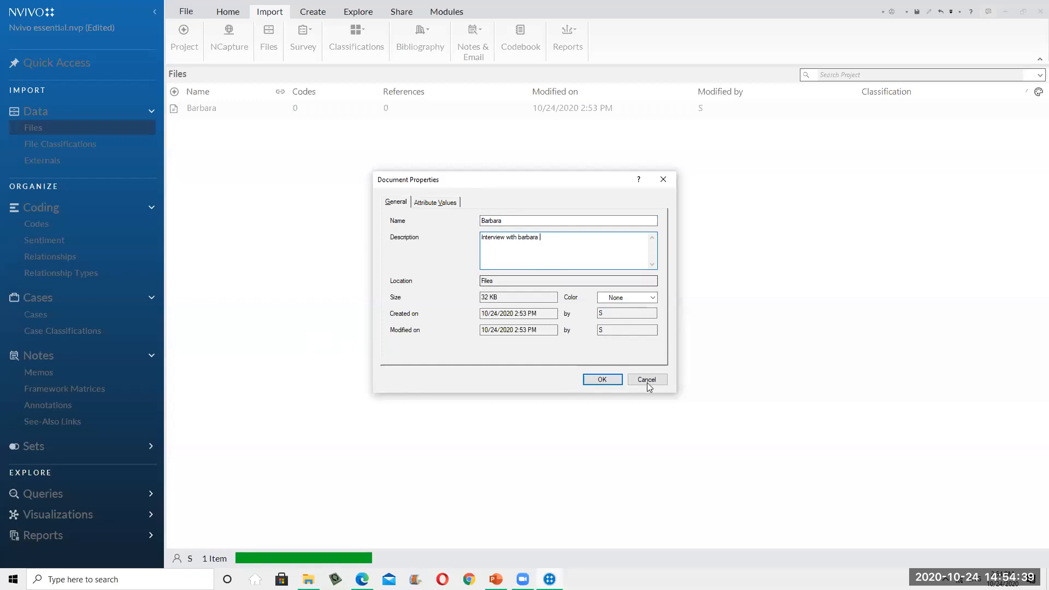
{"action": "left_click", "coordinate": [651, 299]}
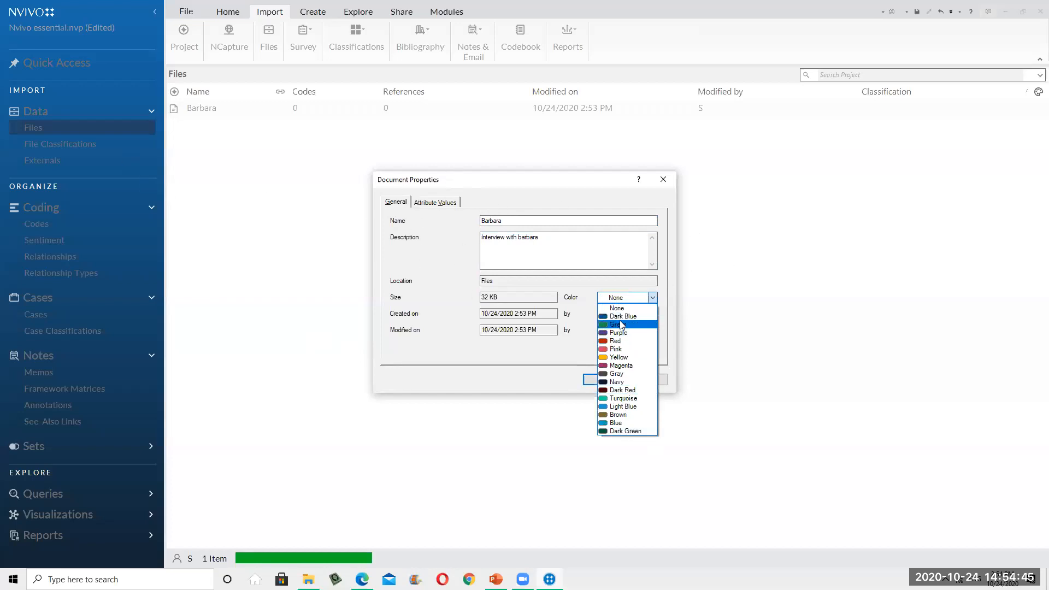
{"action": "left_click", "coordinate": [617, 358]}
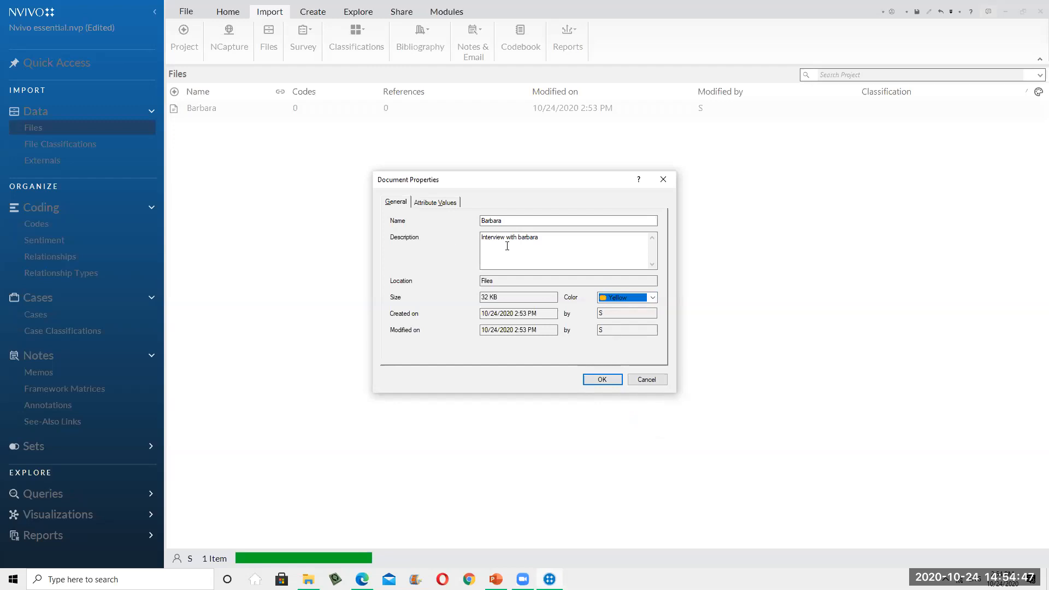
- Check the file classification choices in the document's attribute values and save its properties
{"action": "left_click", "coordinate": [433, 203]}
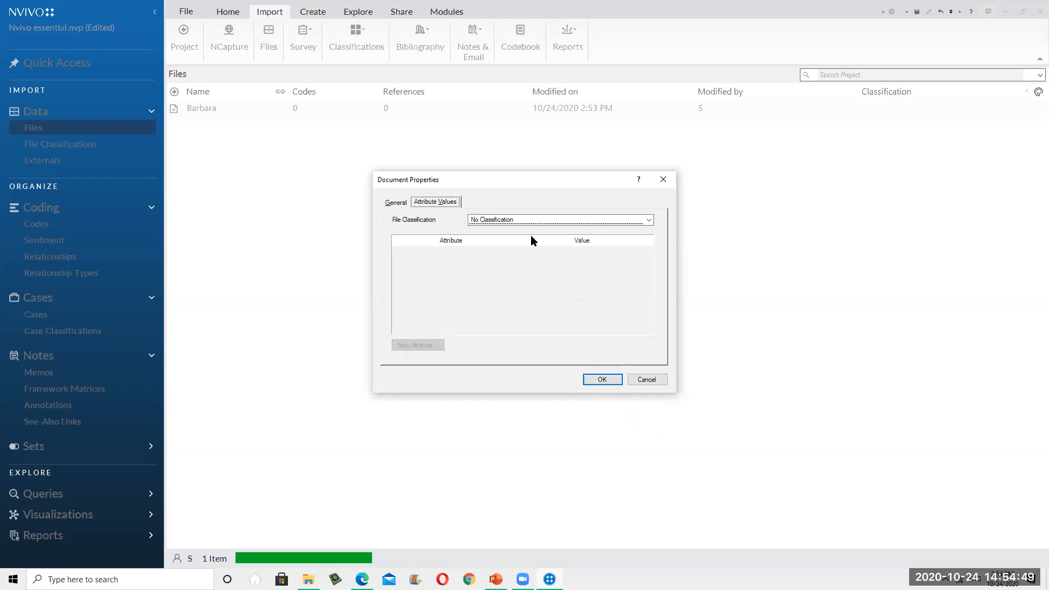
{"action": "left_click", "coordinate": [505, 220]}
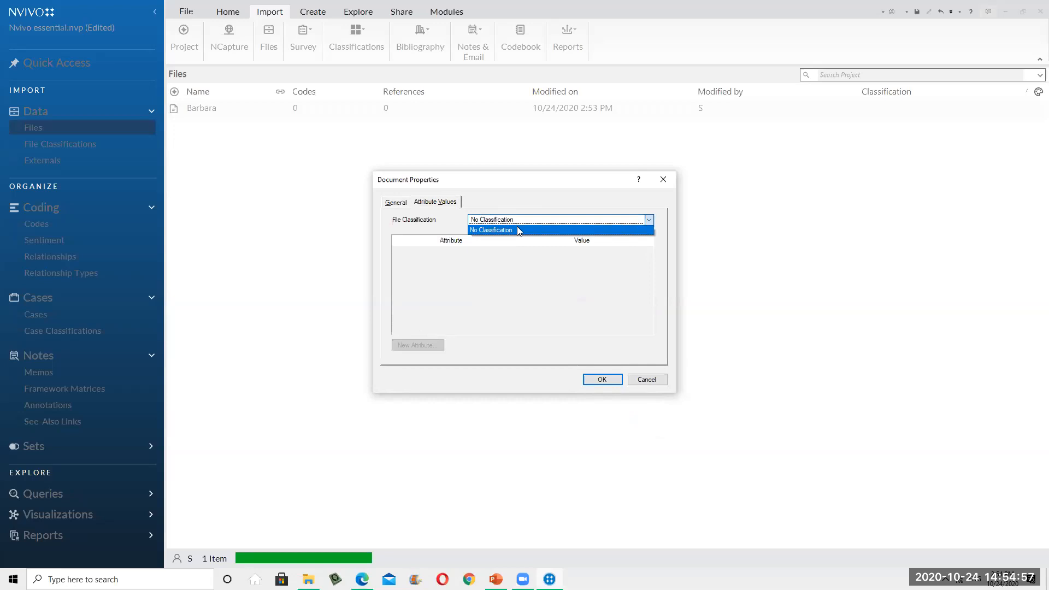
{"action": "left_click", "coordinate": [650, 383]}
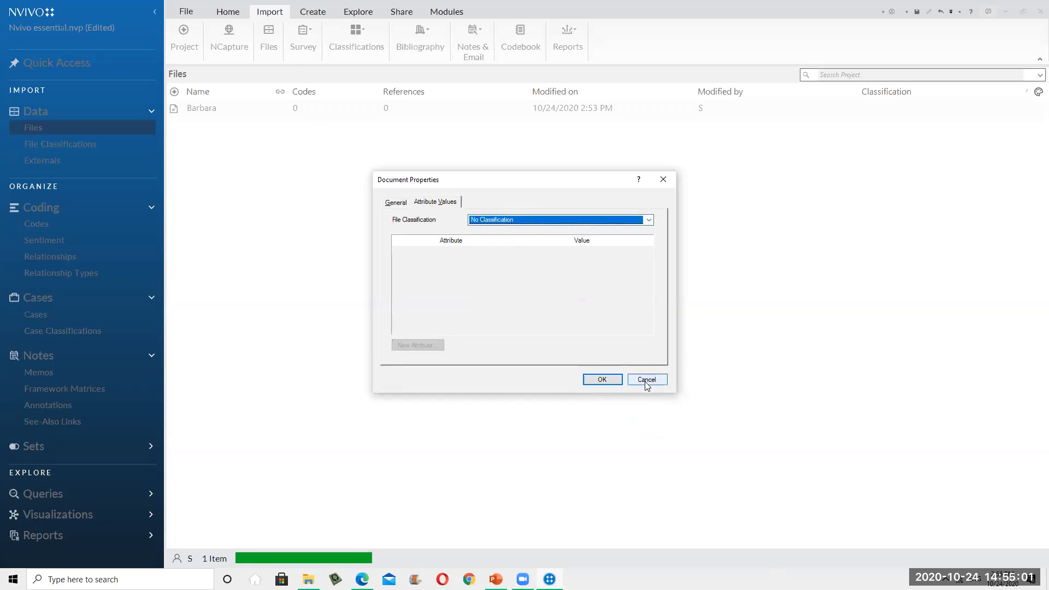
{"action": "left_click", "coordinate": [391, 203]}
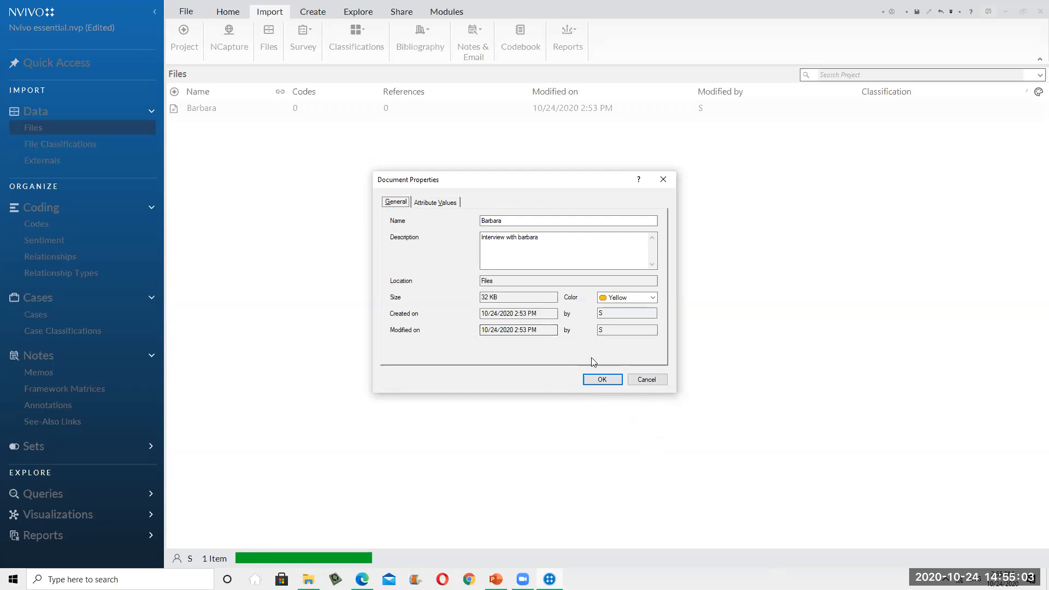
{"action": "left_click", "coordinate": [599, 380]}
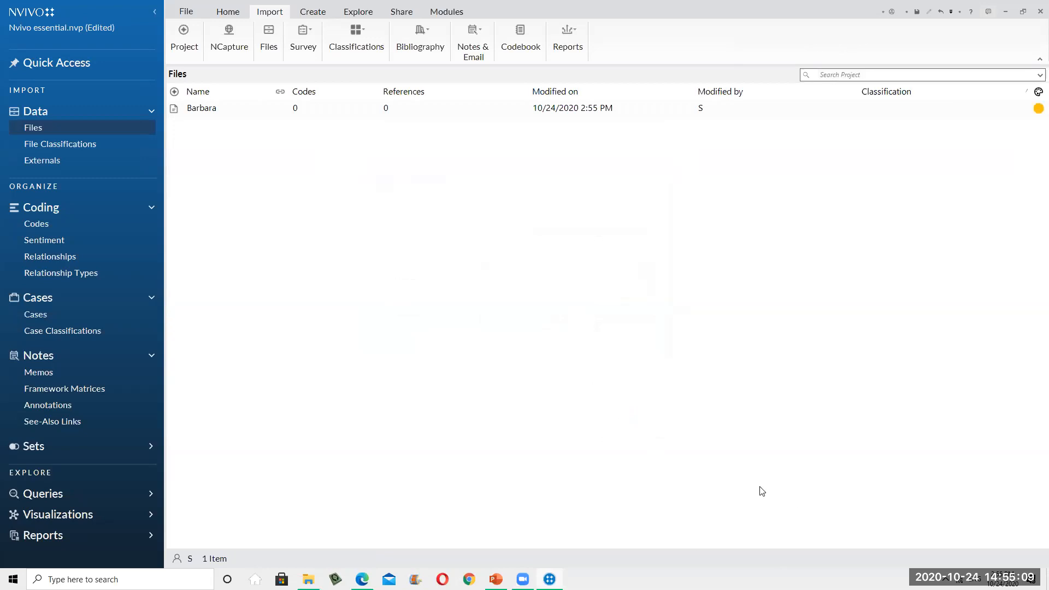
{"action": "right_click", "coordinate": [76, 129]}
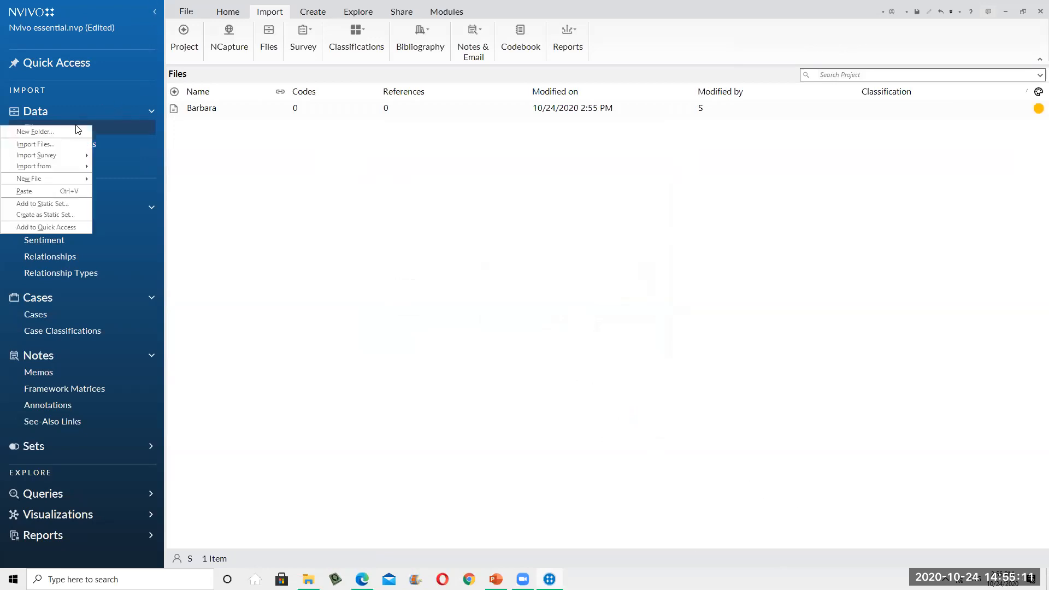
{"action": "left_click", "coordinate": [448, 251]}
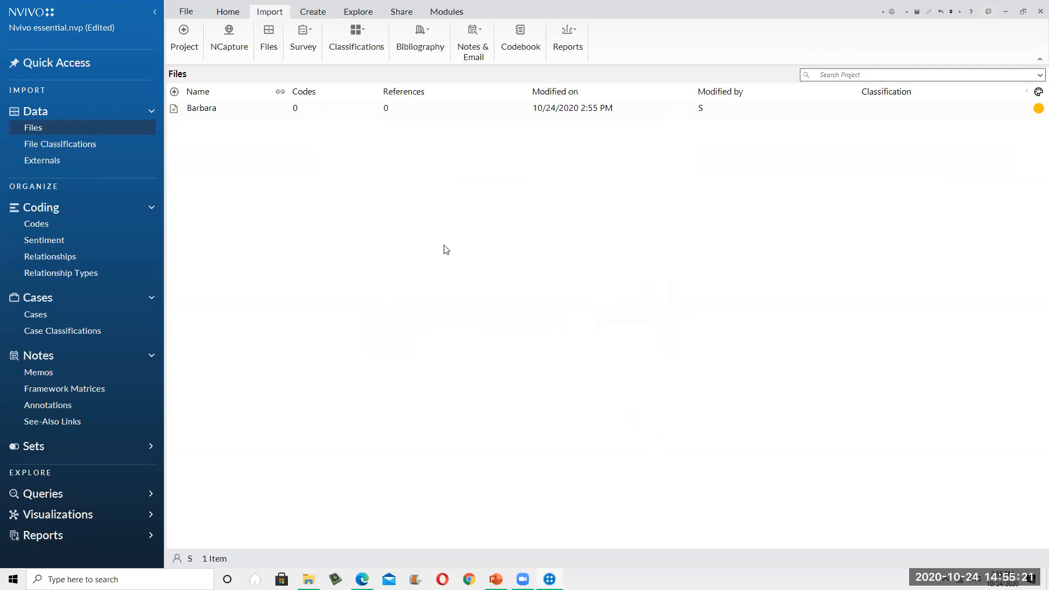
{"action": "right_click", "coordinate": [112, 127]}
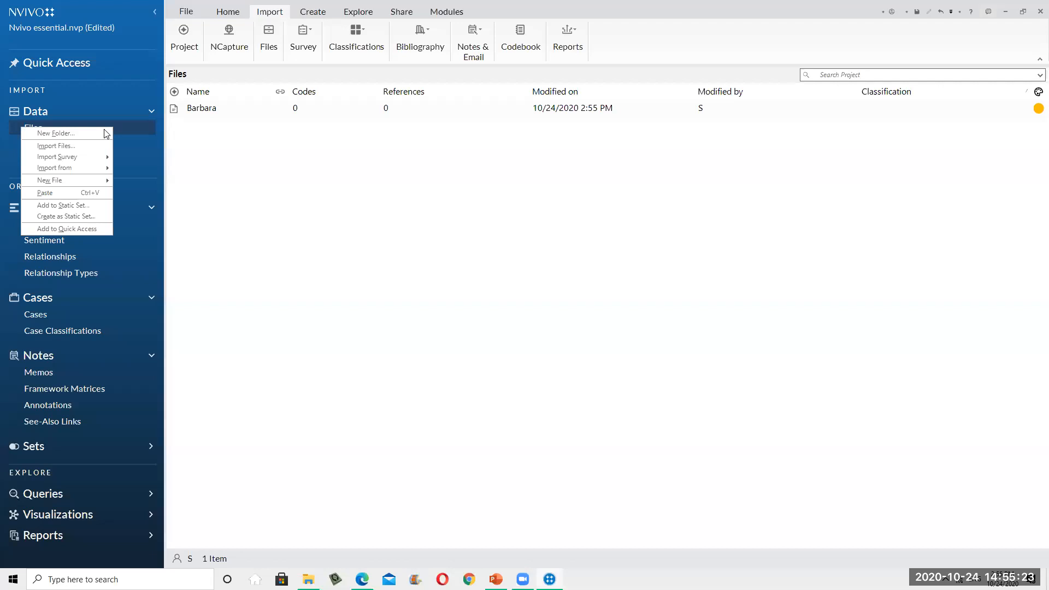
{"action": "left_click", "coordinate": [66, 146]}
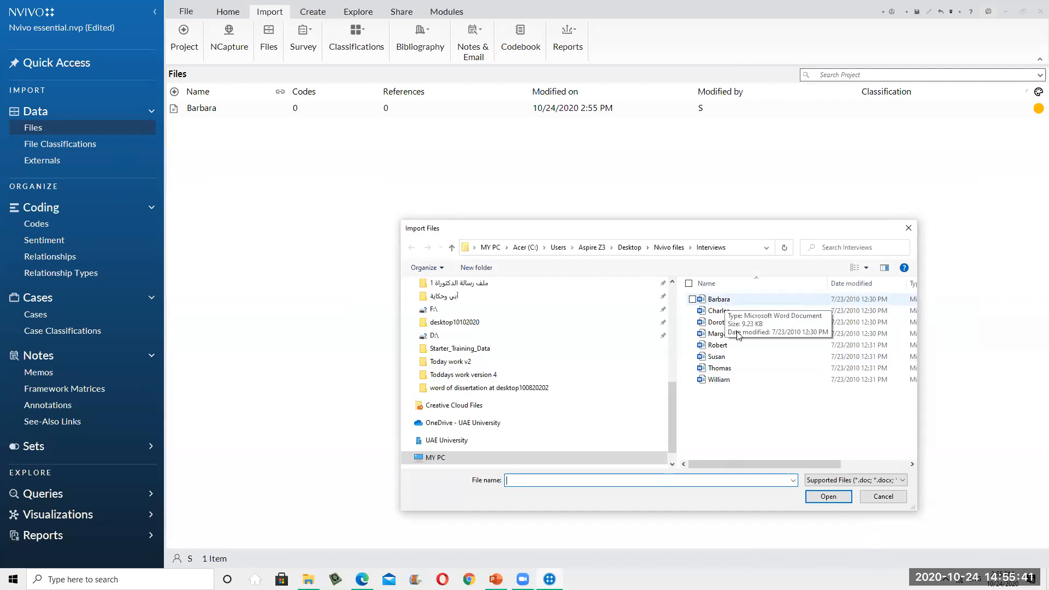
{"action": "left_click", "coordinate": [884, 498]}
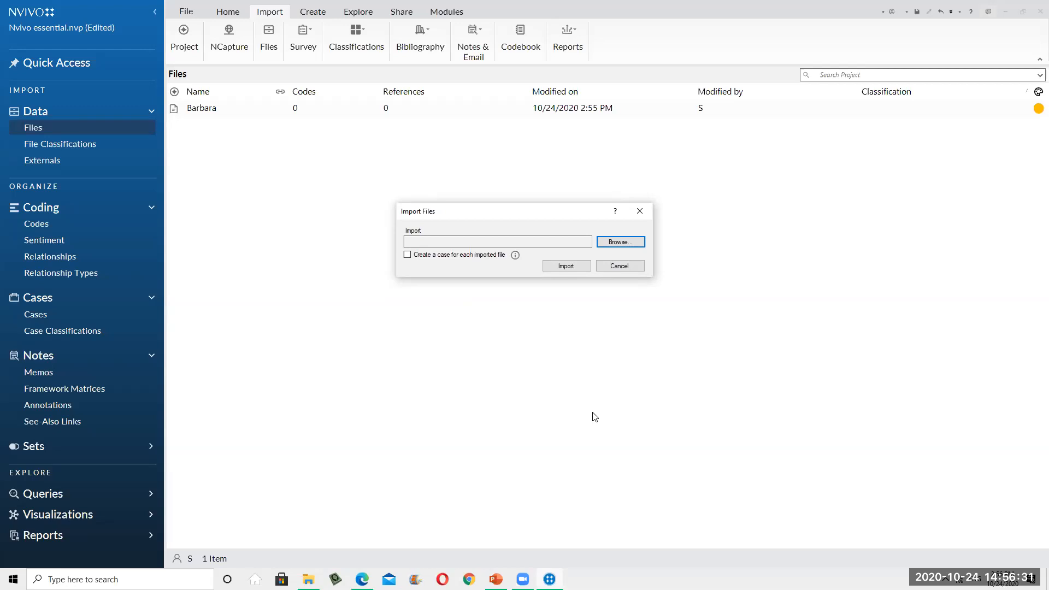
{"action": "left_click", "coordinate": [629, 268]}
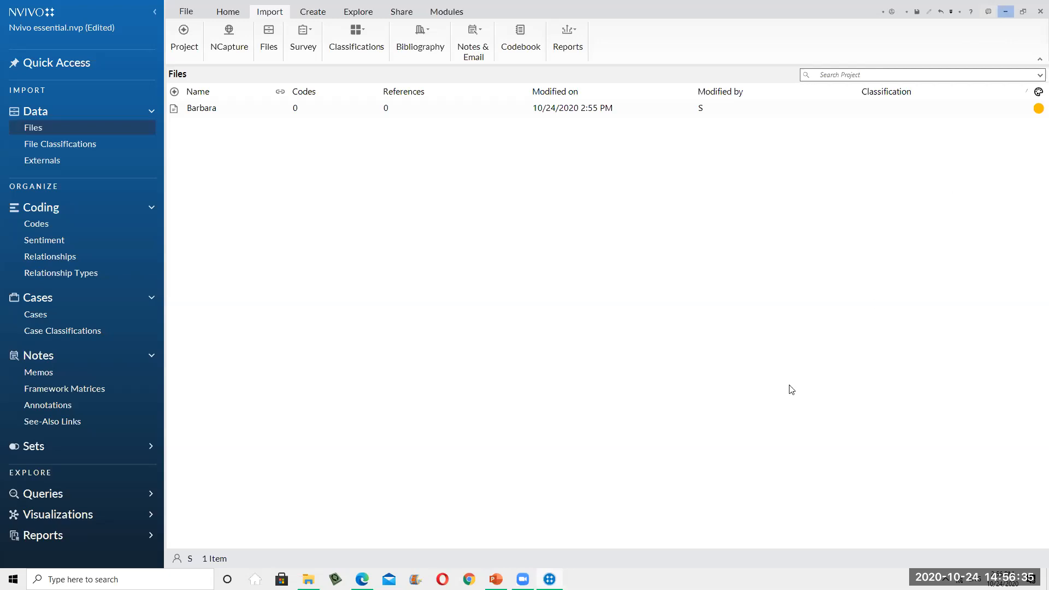
- Look over the training items in the desktop's Nvivo files folder, enlarging its window and file list to show dates and types
{"action": "left_click", "coordinate": [1006, 11]}
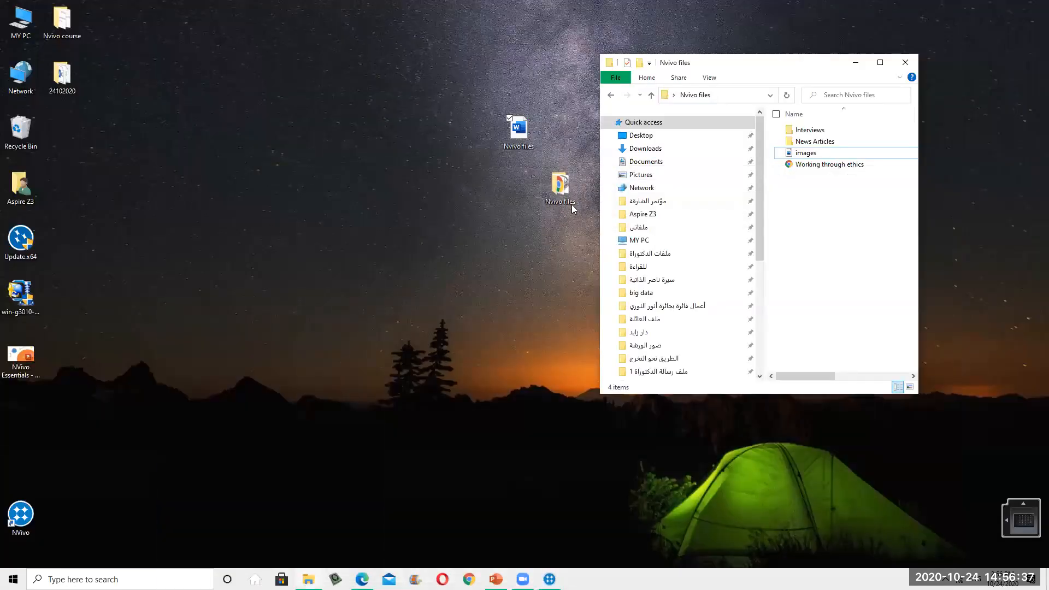
{"action": "left_click_drag", "start_coordinate": [765, 64], "coordinate": [813, 66]}
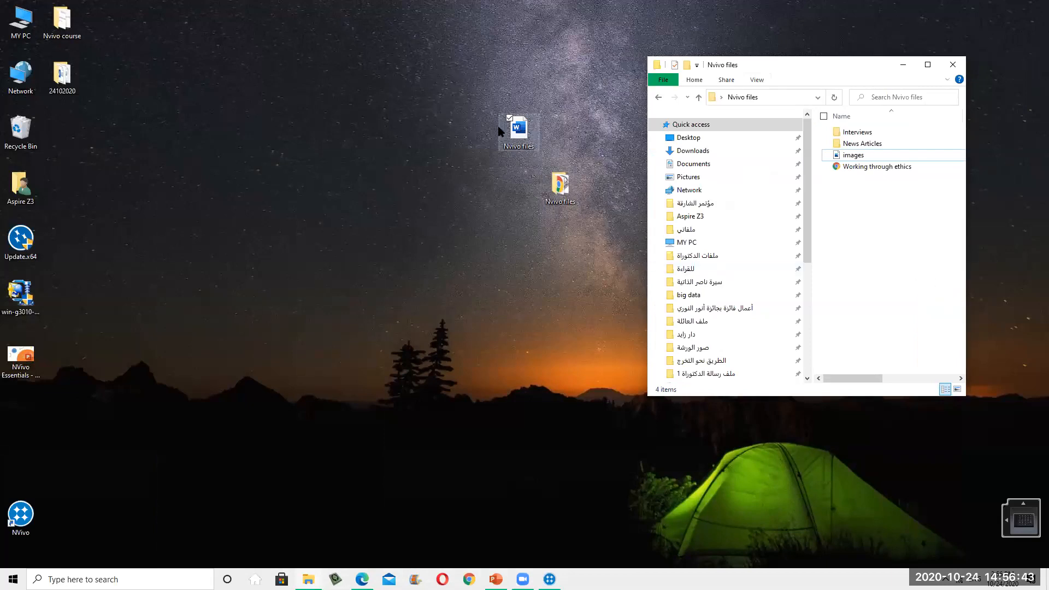
{"action": "right_click", "coordinate": [517, 130]}
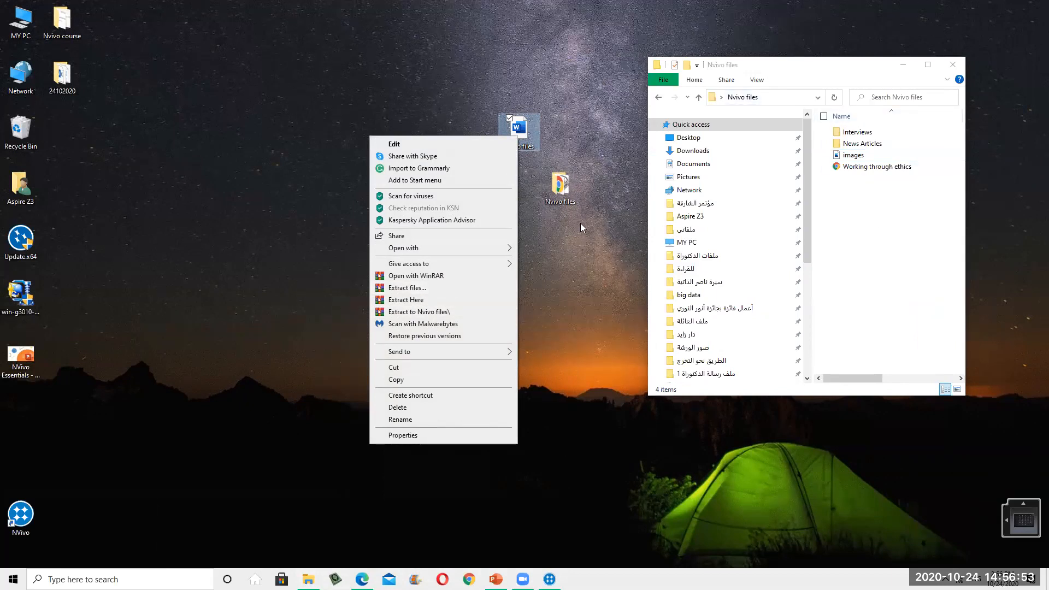
{"action": "left_click", "coordinate": [890, 134]}
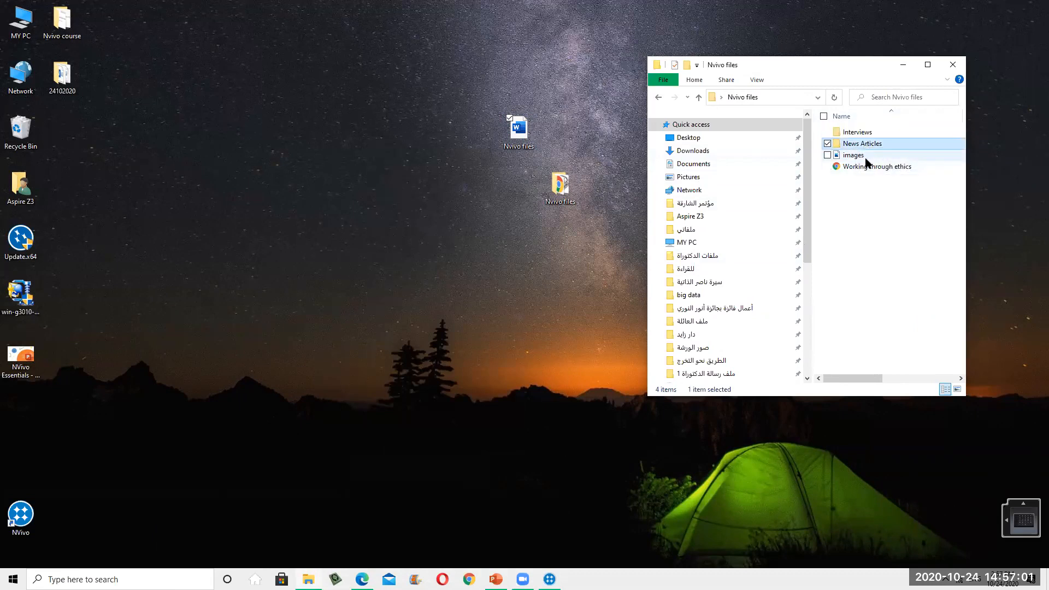
{"action": "left_click", "coordinate": [869, 155]}
{"action": "left_click", "coordinate": [876, 169]}
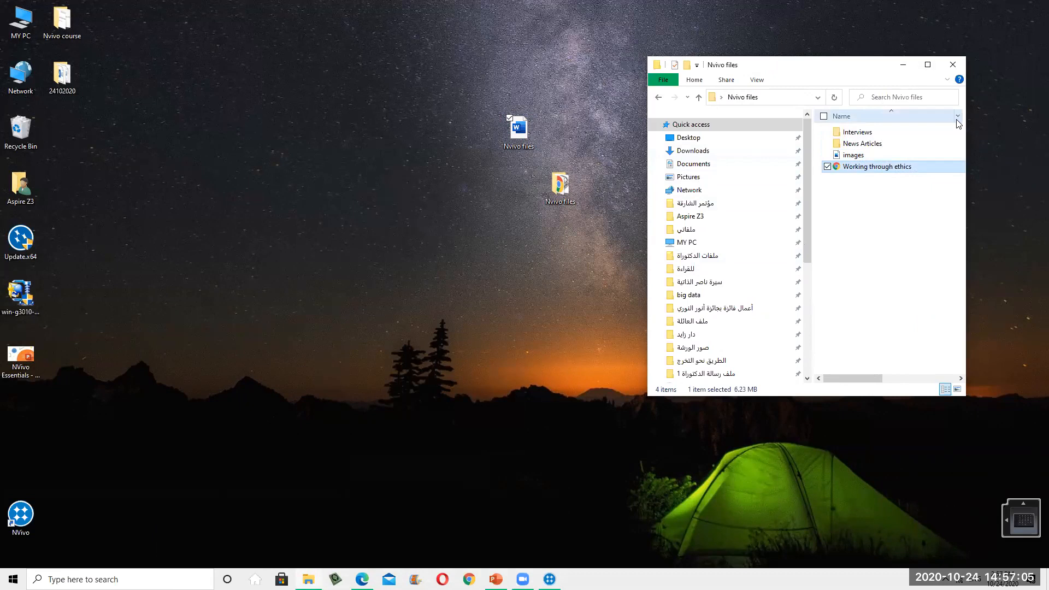
{"action": "left_click_drag", "start_coordinate": [963, 121], "coordinate": [1018, 133]}
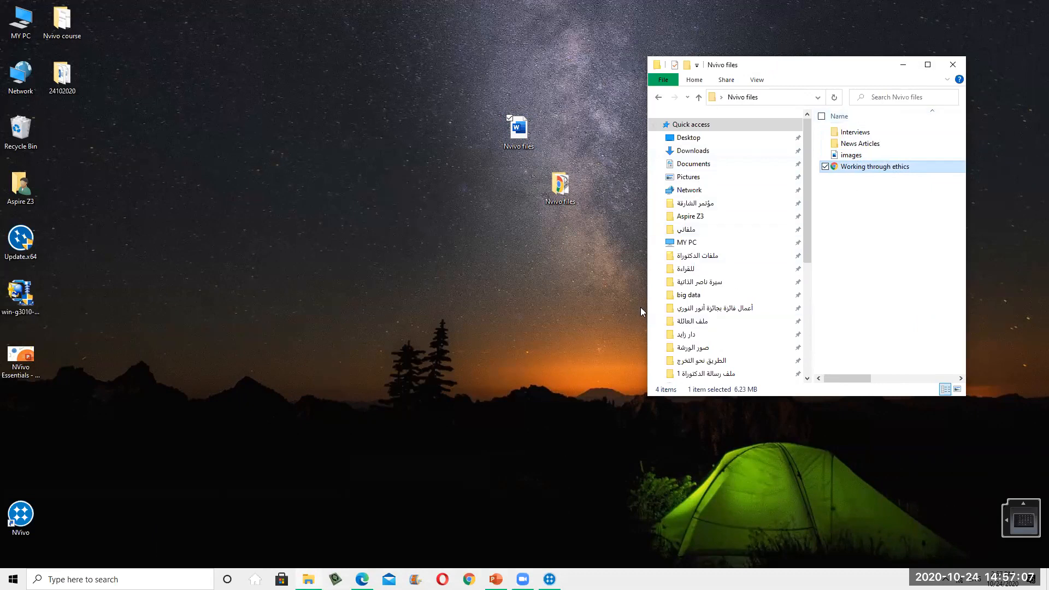
{"action": "left_click_drag", "start_coordinate": [813, 276], "coordinate": [681, 276]}
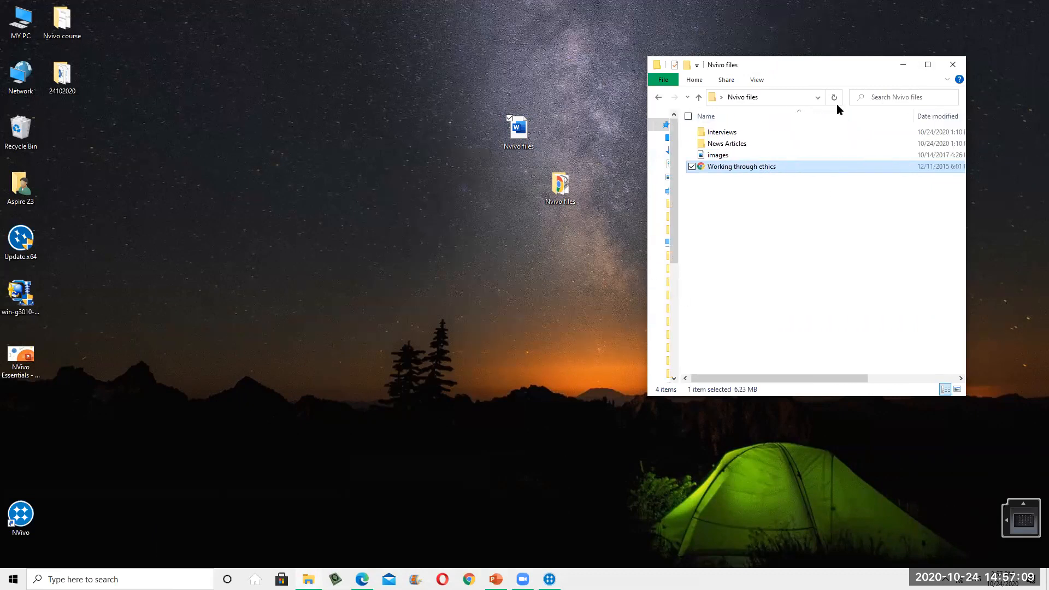
{"action": "left_click_drag", "start_coordinate": [966, 105], "coordinate": [1046, 105]}
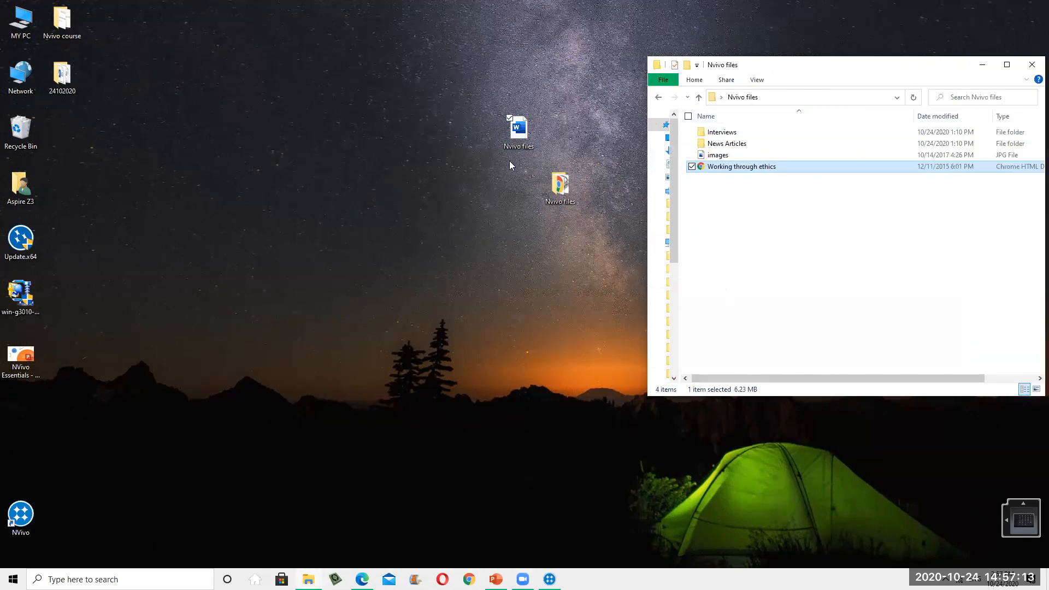
{"action": "right_click", "coordinate": [512, 137]}
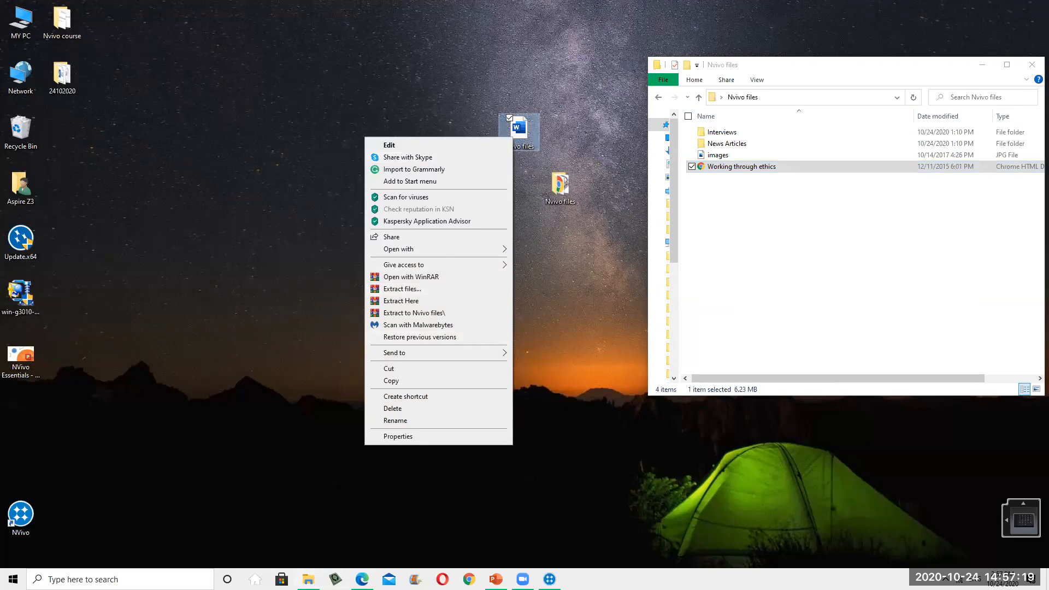
{"action": "key", "text": "Escape"}
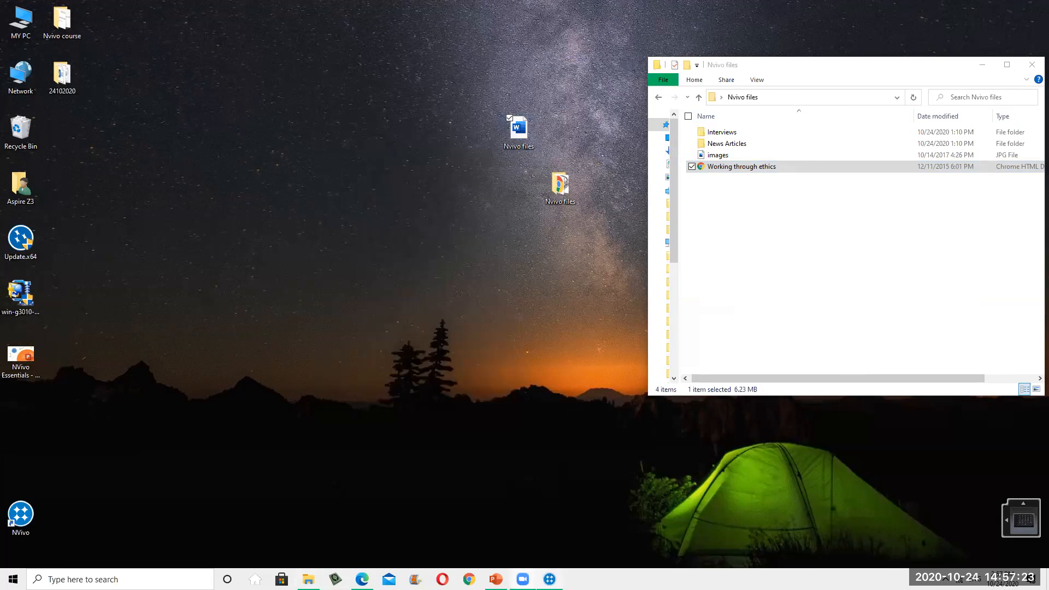
{"action": "left_click", "coordinate": [550, 580]}
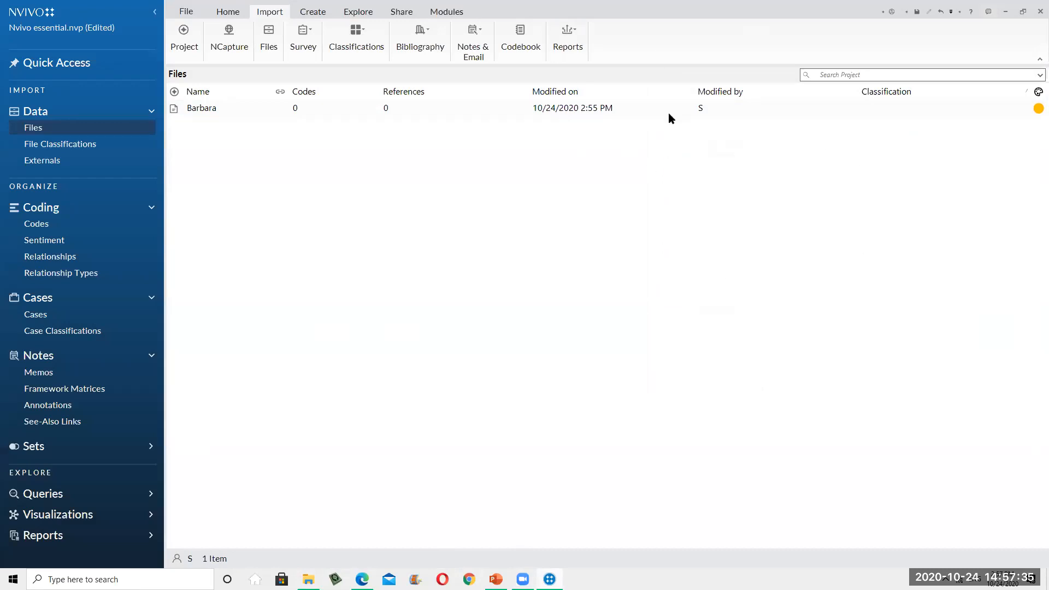
{"action": "left_click", "coordinate": [1006, 11]}
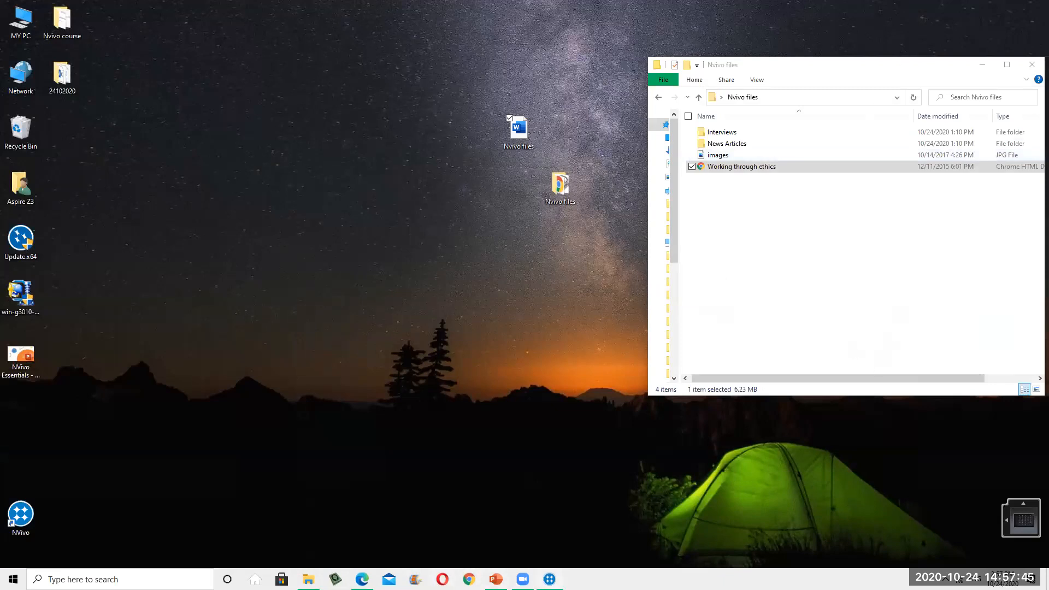
{"action": "mouse_move", "coordinate": [550, 578]}
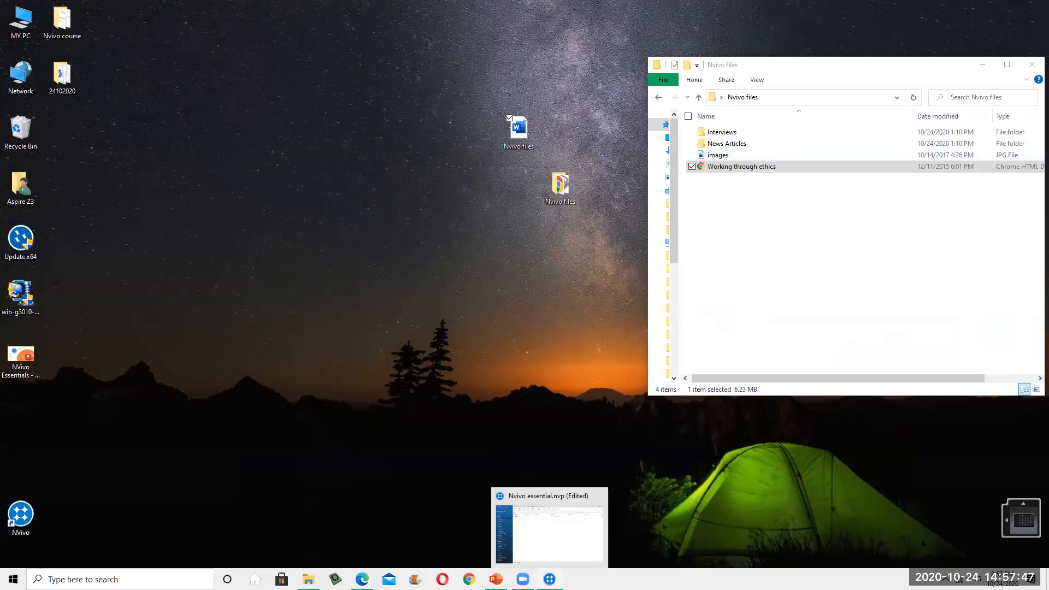
{"action": "left_click", "coordinate": [551, 547]}
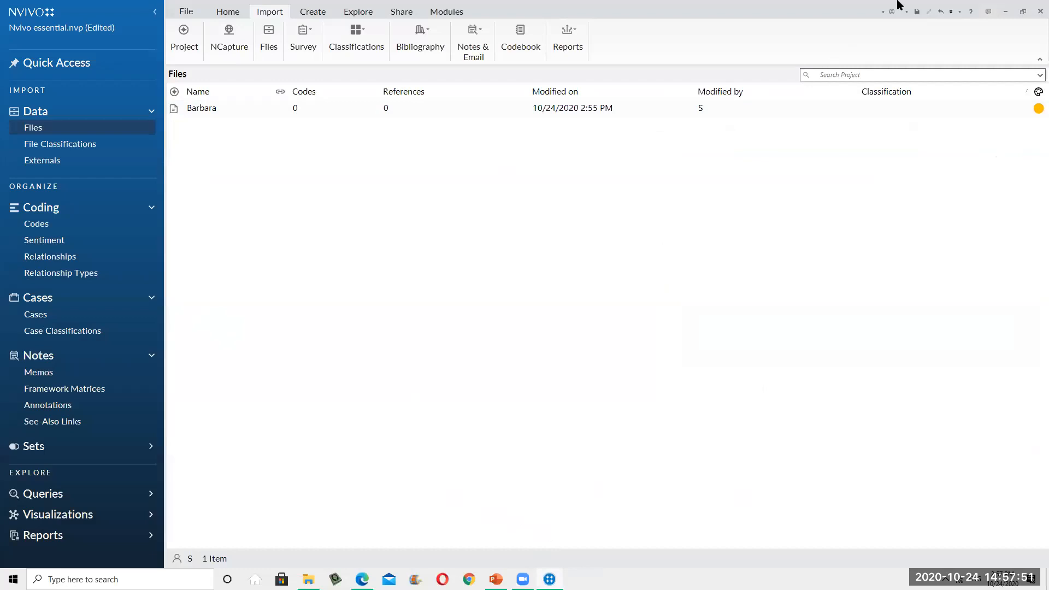
{"action": "right_click", "coordinate": [55, 127]}
{"action": "mouse_move", "coordinate": [53, 154]}
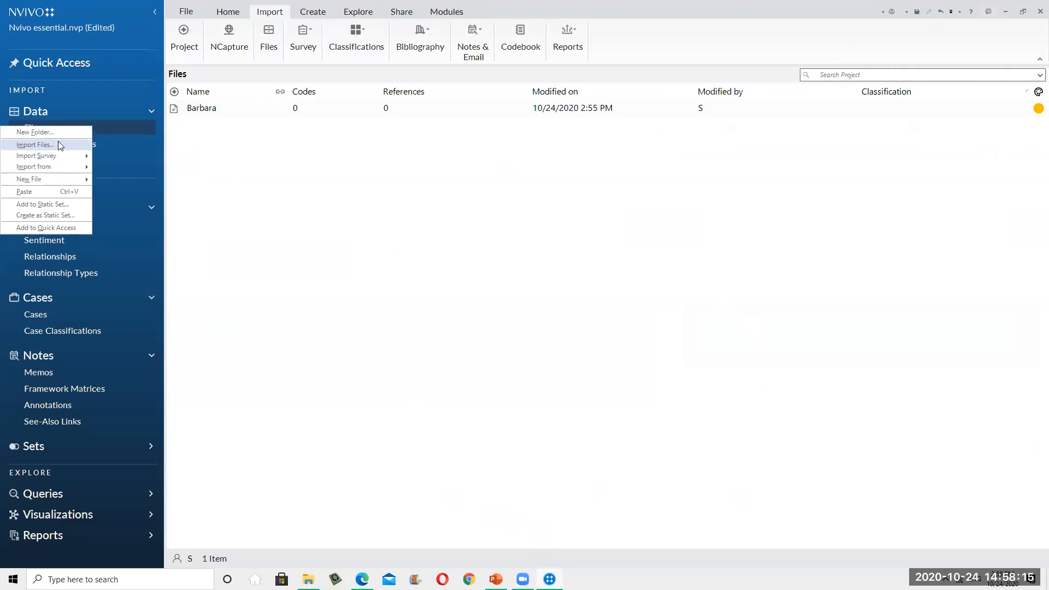
{"action": "left_click", "coordinate": [371, 399]}
- Open the imported interview document in NVivo and skim through its questions and answers
{"action": "left_click", "coordinate": [205, 109]}
{"action": "double_click", "coordinate": [206, 109]}
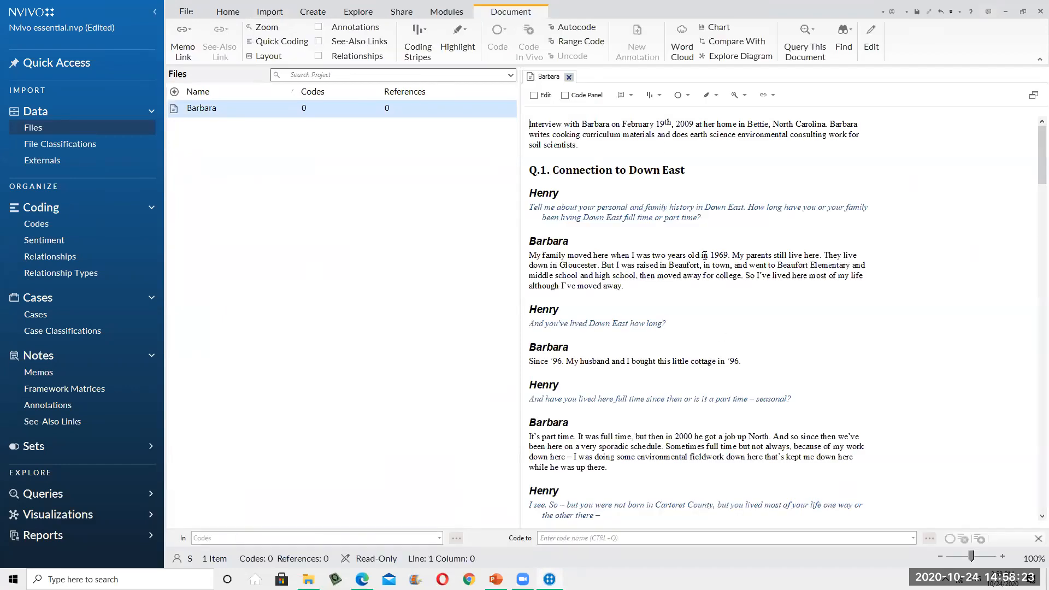
{"action": "scroll", "coordinate": [705, 255], "scroll_direction": "down", "scroll_amount": 20}
{"action": "scroll", "coordinate": [698, 275], "scroll_direction": "down", "scroll_amount": 15}
{"action": "scroll", "coordinate": [700, 281], "scroll_direction": "up", "scroll_amount": 10}
{"action": "scroll", "coordinate": [700, 281], "scroll_direction": "up", "scroll_amount": 20}
- Open the original of the same interview in Word from the Interviews folder to examine its heading structure
{"action": "left_click", "coordinate": [1006, 11]}
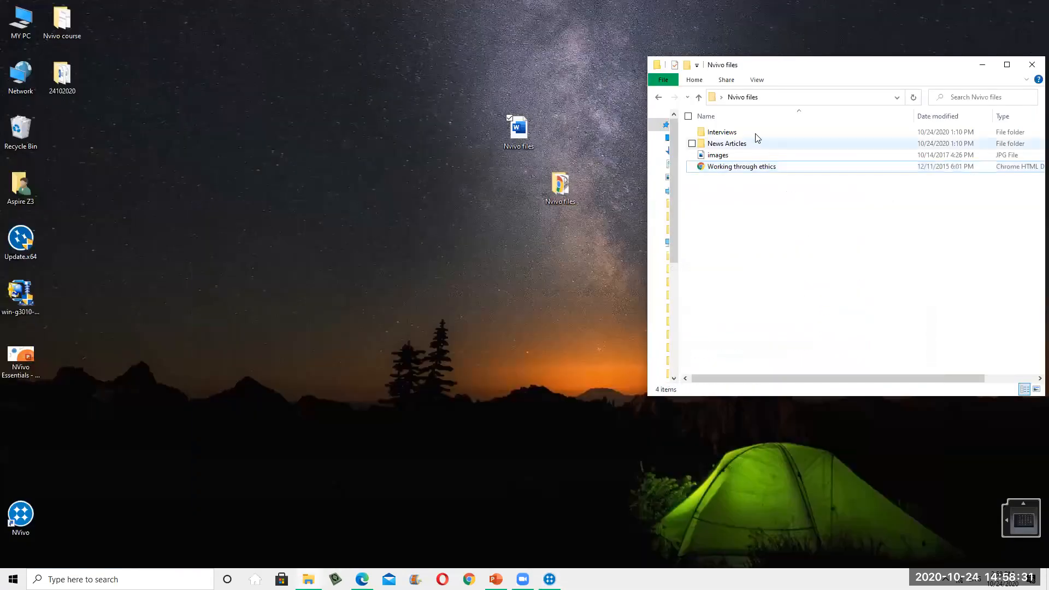
{"action": "double_click", "coordinate": [752, 133]}
{"action": "left_click", "coordinate": [744, 135]}
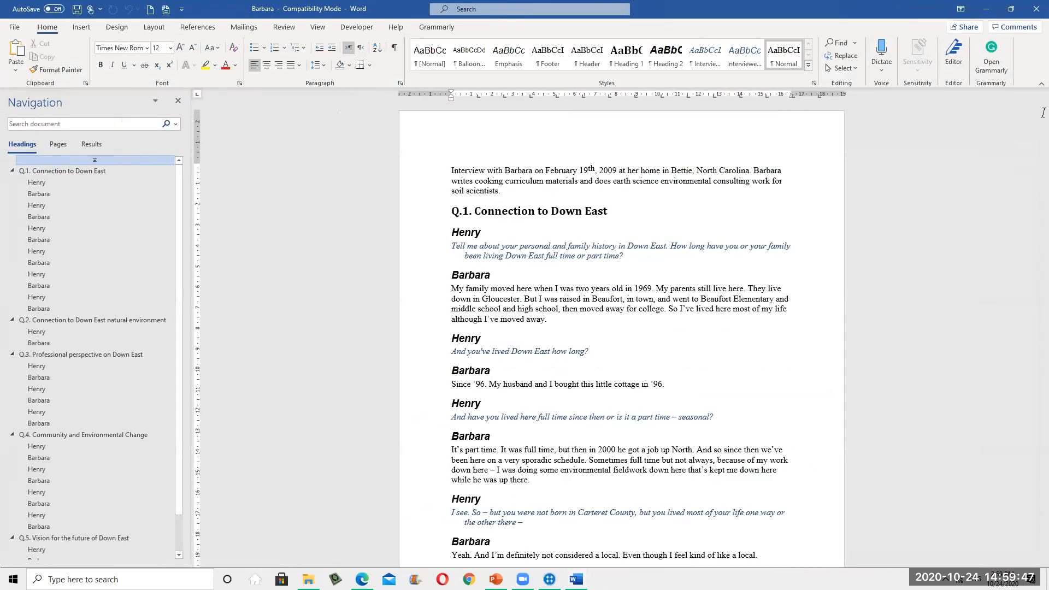
{"action": "left_click", "coordinate": [474, 459]}
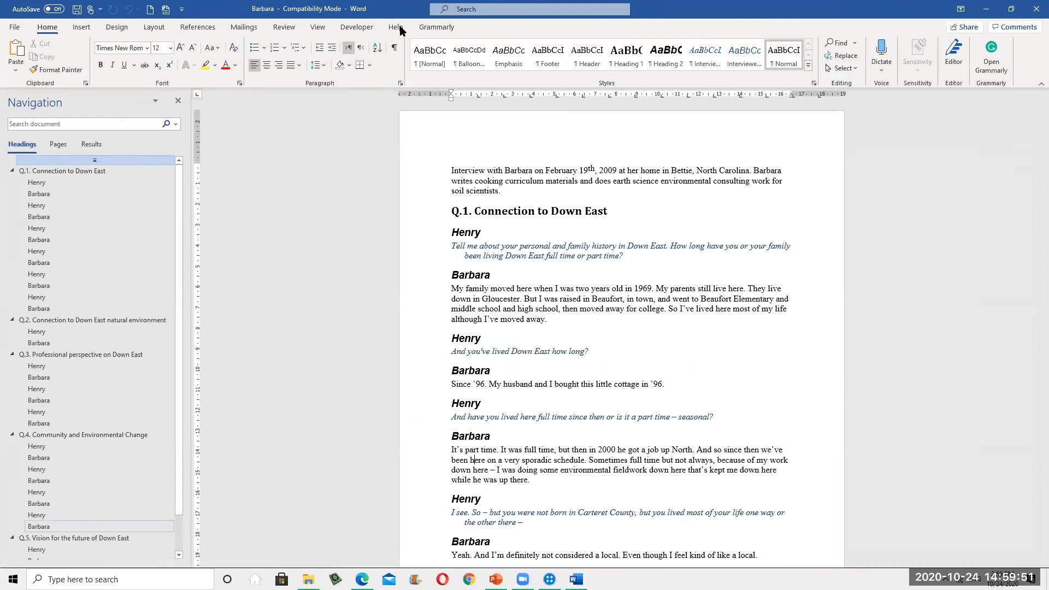
{"action": "left_click", "coordinate": [987, 8]}
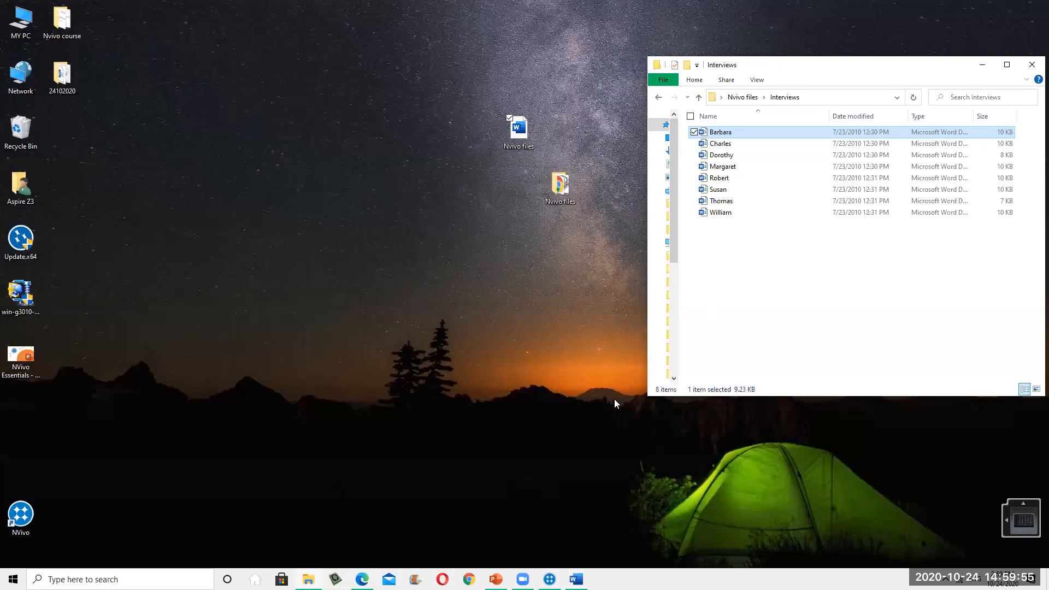
- Switch to NVivo, widen the document pane and import images.jpg from Desktop > Nvivo files into the Files folder without creating a case
{"action": "left_click", "coordinate": [549, 579]}
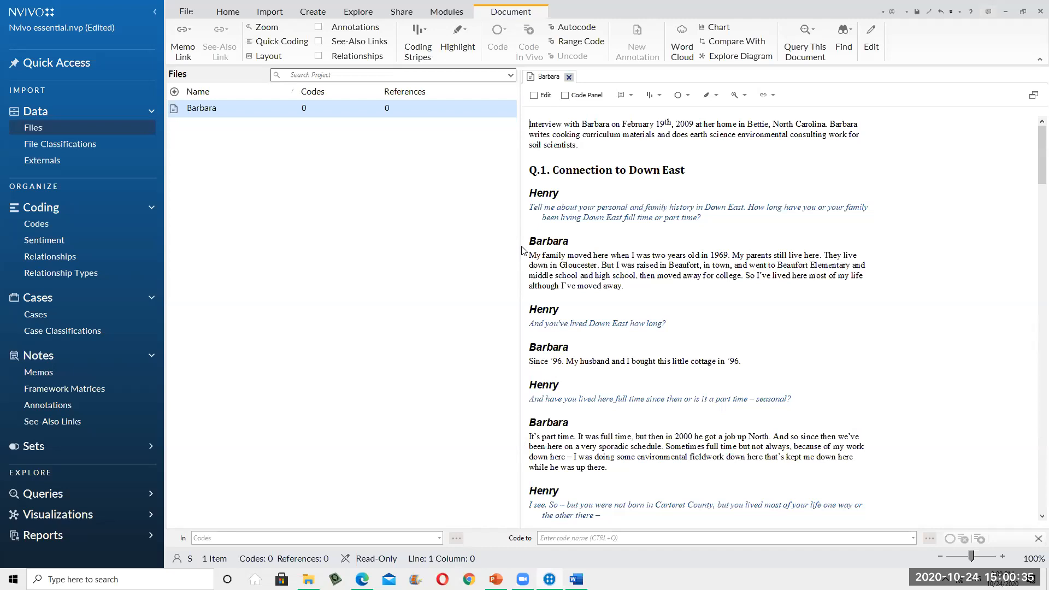
{"action": "left_click_drag", "start_coordinate": [520, 246], "coordinate": [320, 257]}
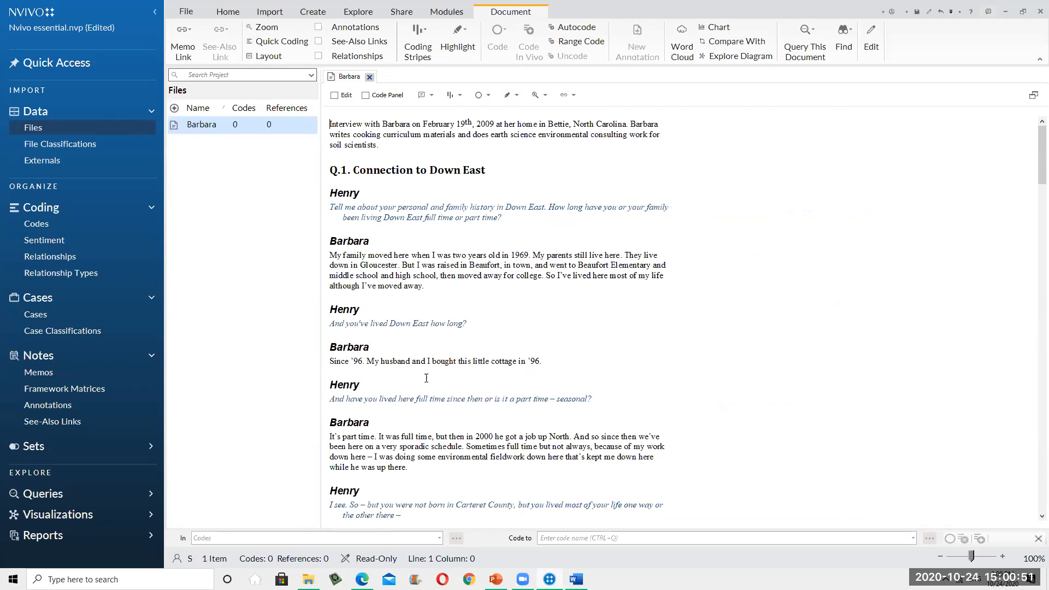
{"action": "left_click", "coordinate": [67, 130]}
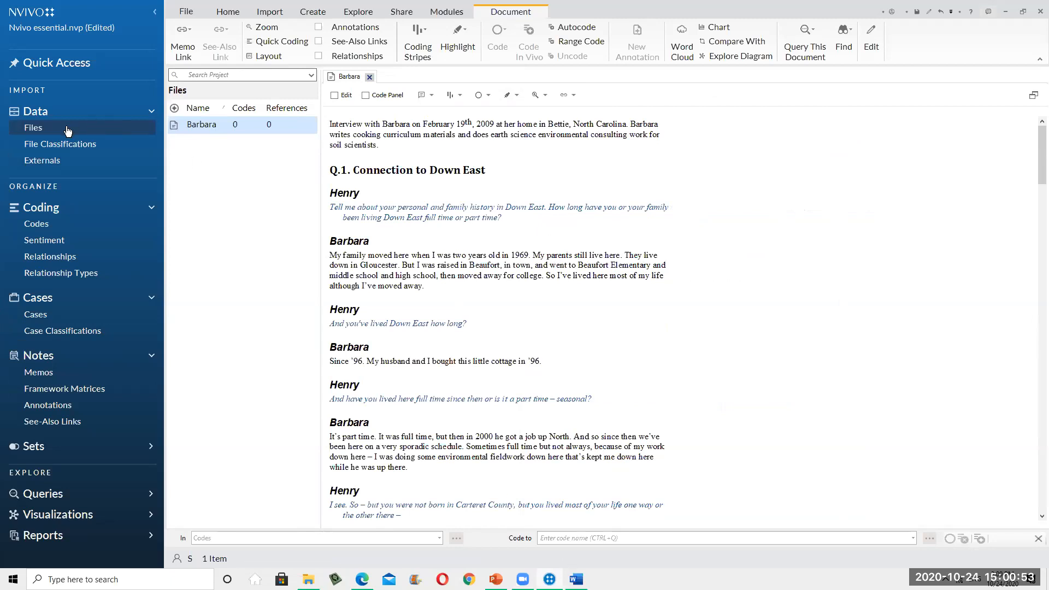
{"action": "right_click", "coordinate": [68, 131]}
{"action": "left_click", "coordinate": [48, 145]}
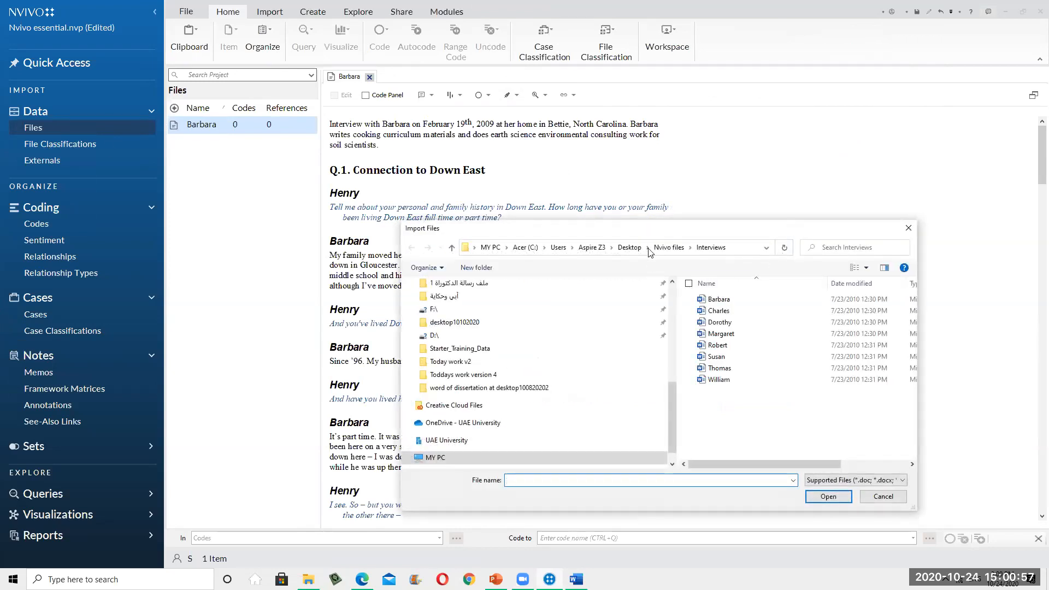
{"action": "left_click", "coordinate": [670, 248]}
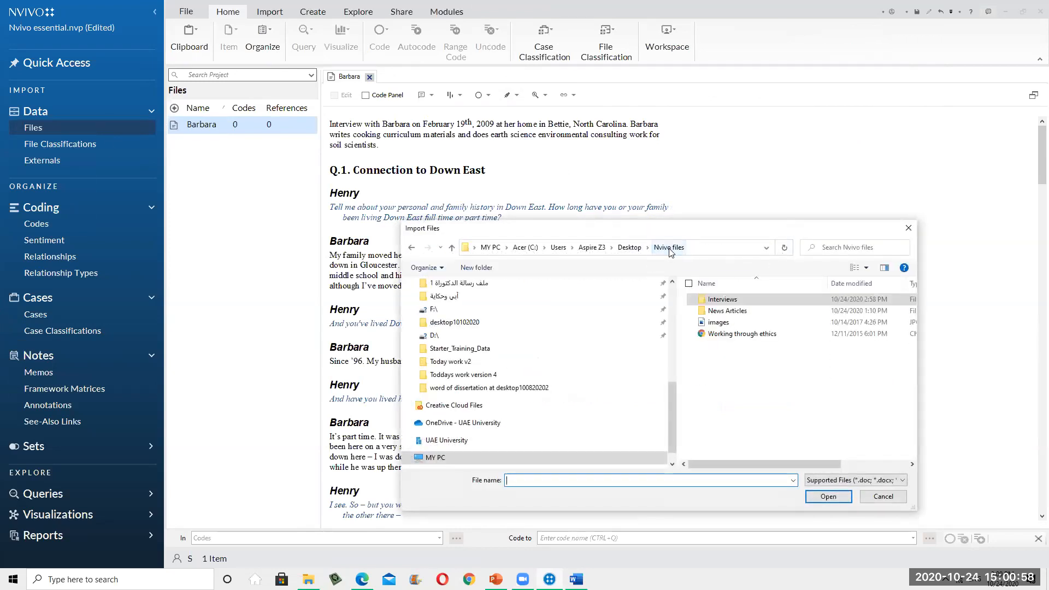
{"action": "double_click", "coordinate": [721, 322]}
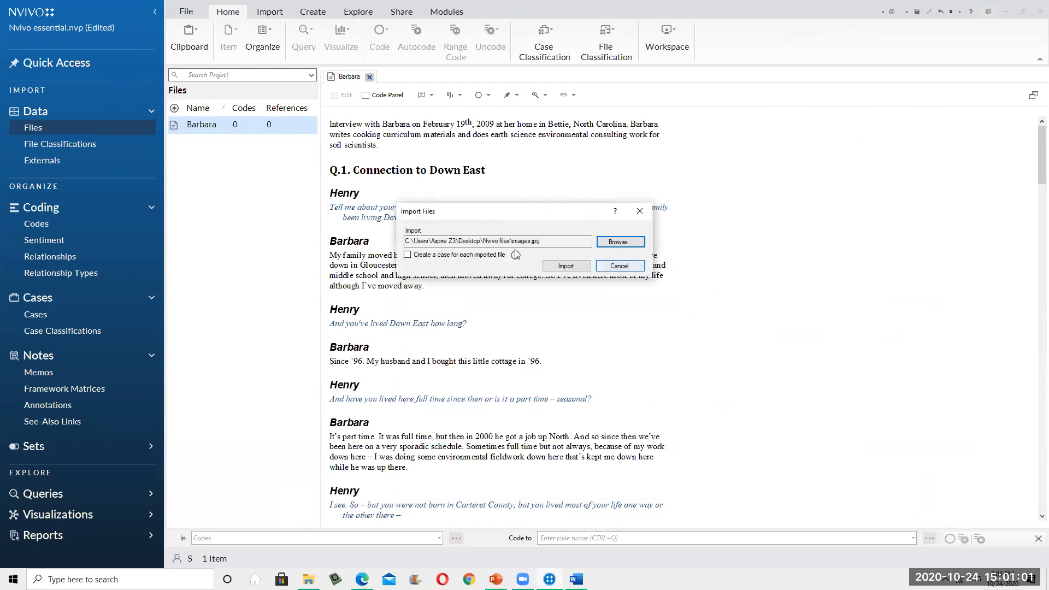
{"action": "left_click", "coordinate": [566, 266]}
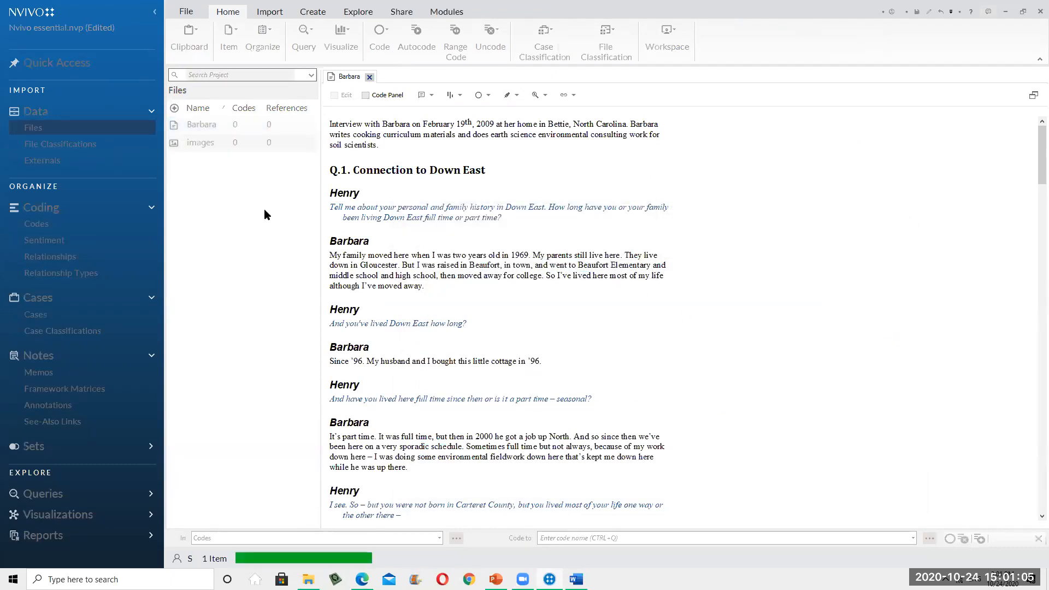
- Describe the imported images picture as "Image example", review its picture properties and accept them
{"action": "left_click", "coordinate": [560, 255]}
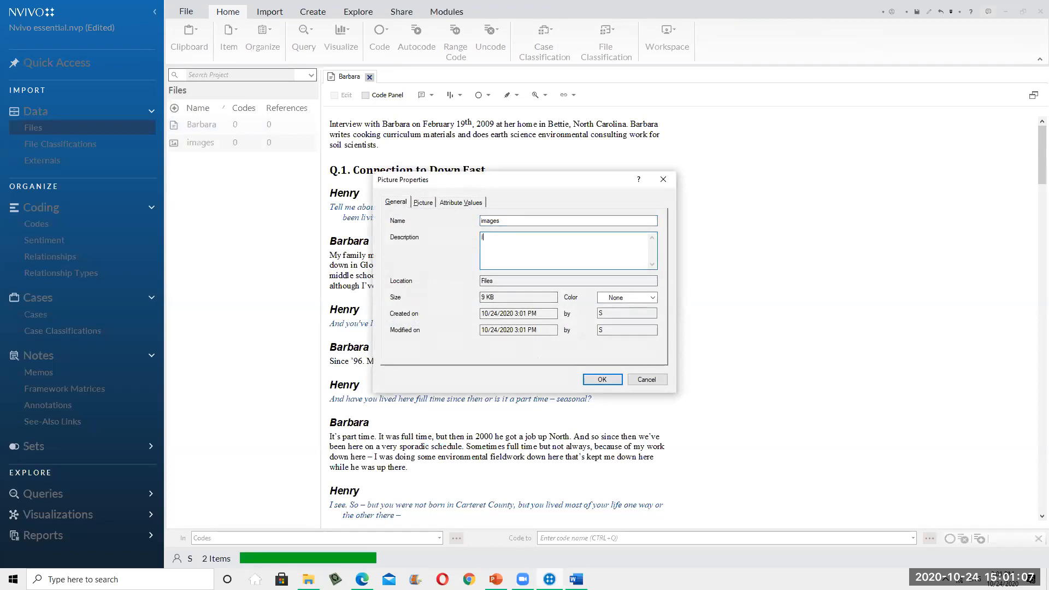
{"action": "type", "text": "Image example"}
{"action": "left_click", "coordinate": [427, 204]}
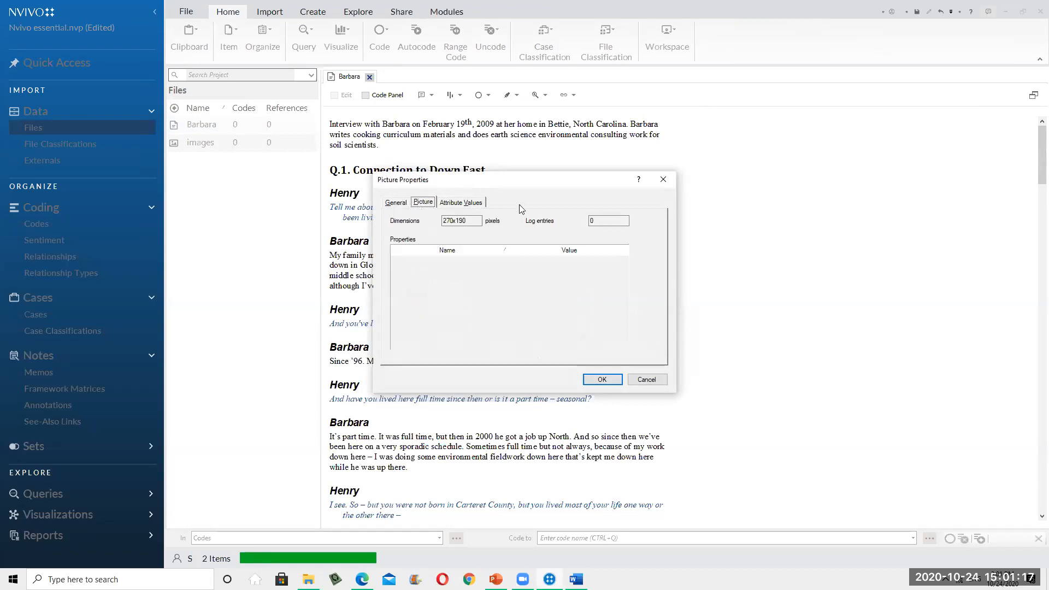
{"action": "left_click", "coordinate": [395, 203]}
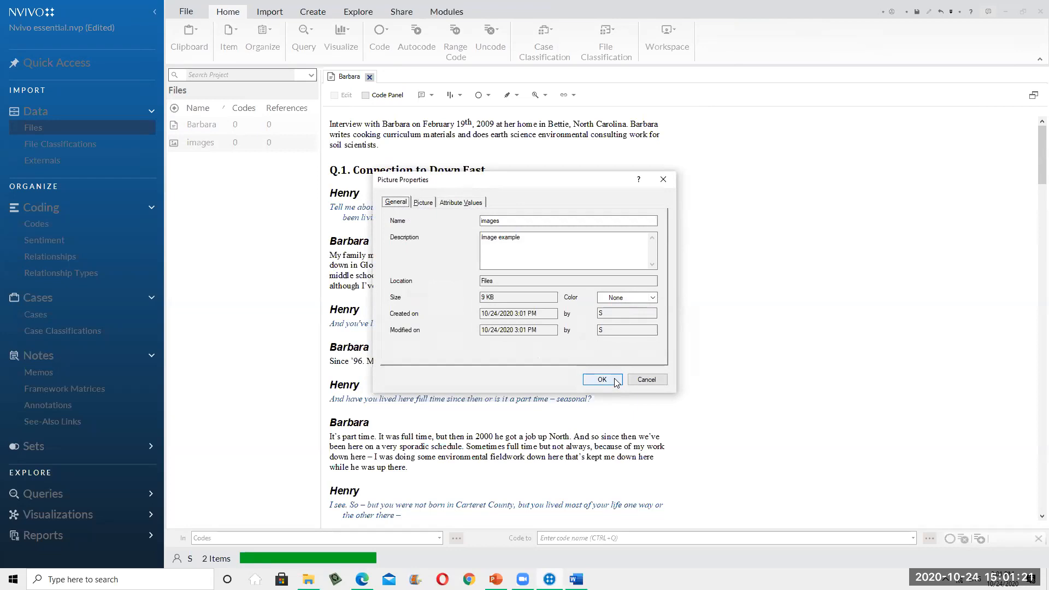
{"action": "left_click", "coordinate": [601, 380]}
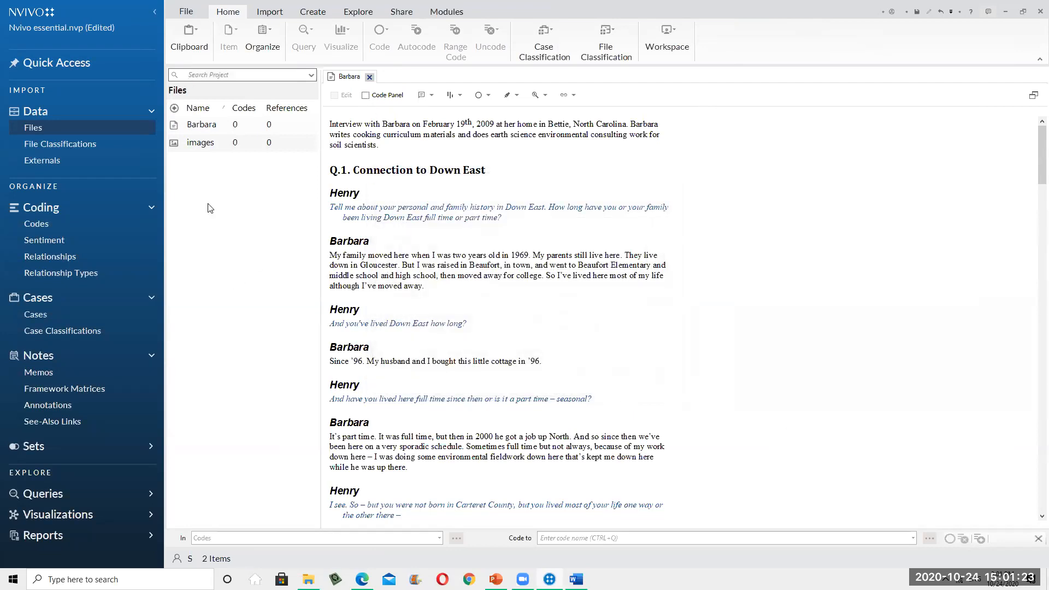
- Widen the Files list and import the Crossroads marks 30 years PDF from Nvivo files > News Articles, leaving its description empty
{"action": "left_click_drag", "start_coordinate": [321, 170], "coordinate": [536, 170]}
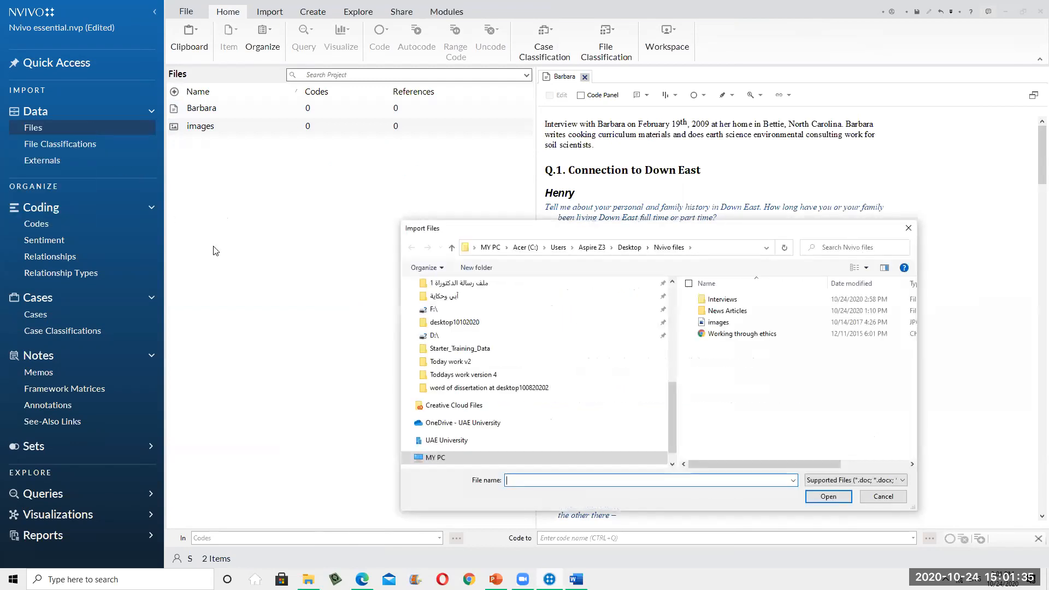
{"action": "double_click", "coordinate": [735, 311]}
{"action": "double_click", "coordinate": [746, 299]}
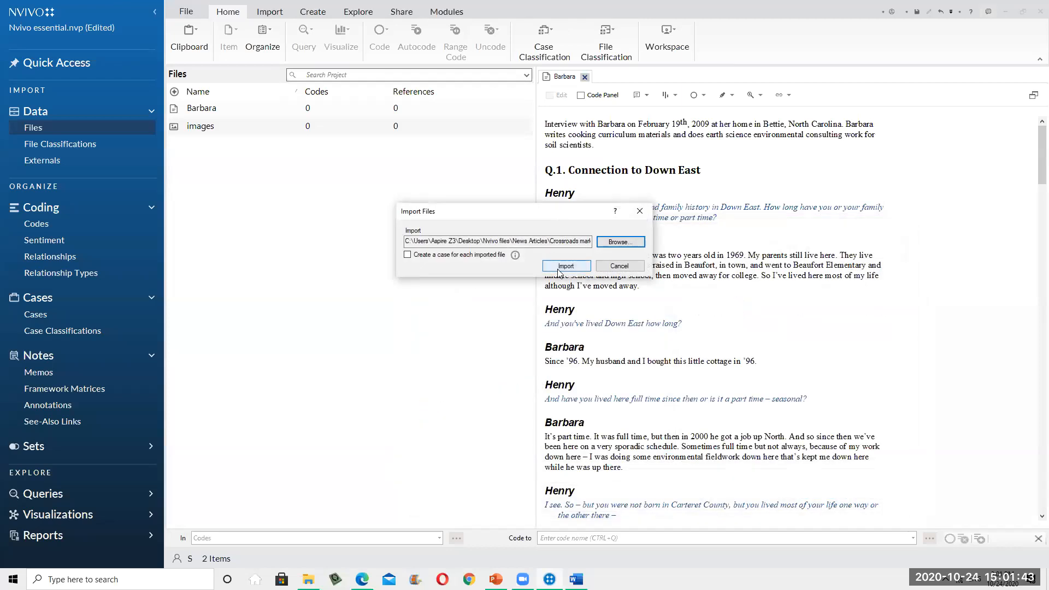
{"action": "left_click", "coordinate": [558, 266]}
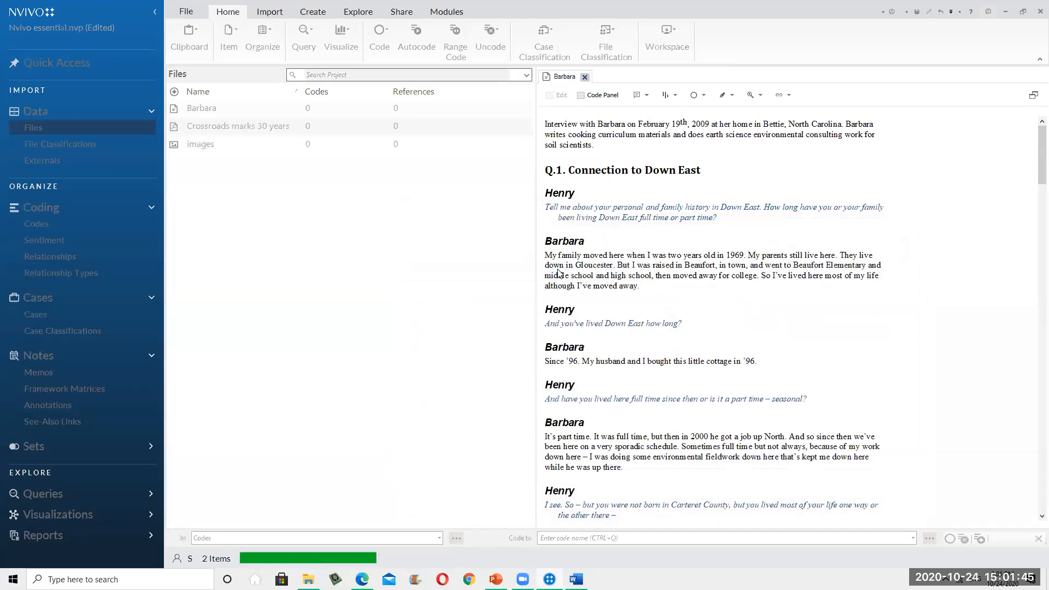
{"action": "left_click", "coordinate": [514, 261]}
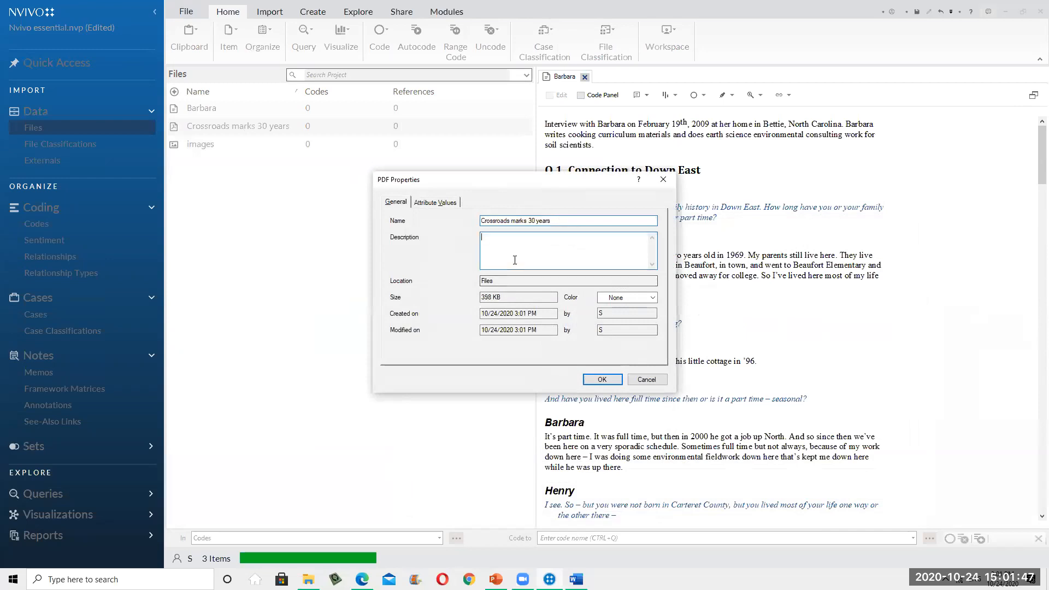
{"action": "left_click", "coordinate": [592, 379]}
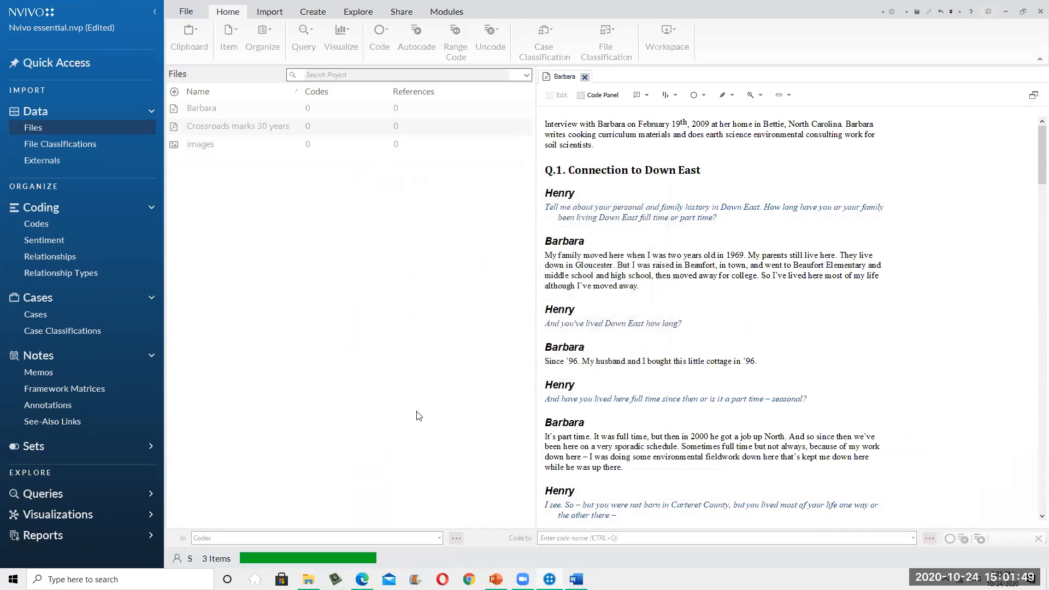
- Import Working through ethics.pdf from the Nvivo files folder into Files without creating a case, accepting its default properties
{"action": "right_click", "coordinate": [57, 128]}
{"action": "left_click", "coordinate": [64, 142]}
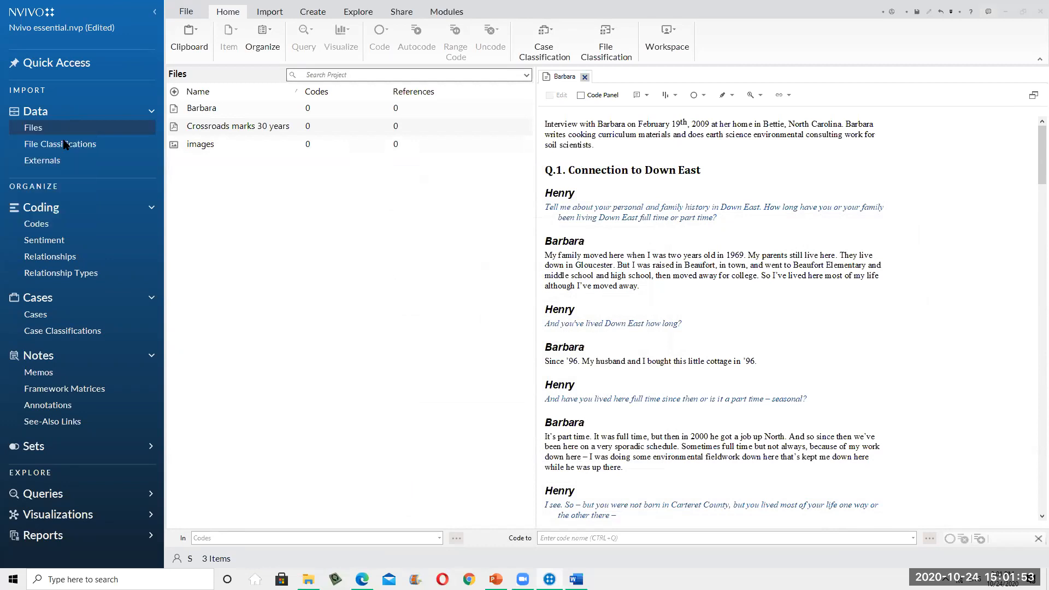
{"action": "left_click", "coordinate": [634, 248]}
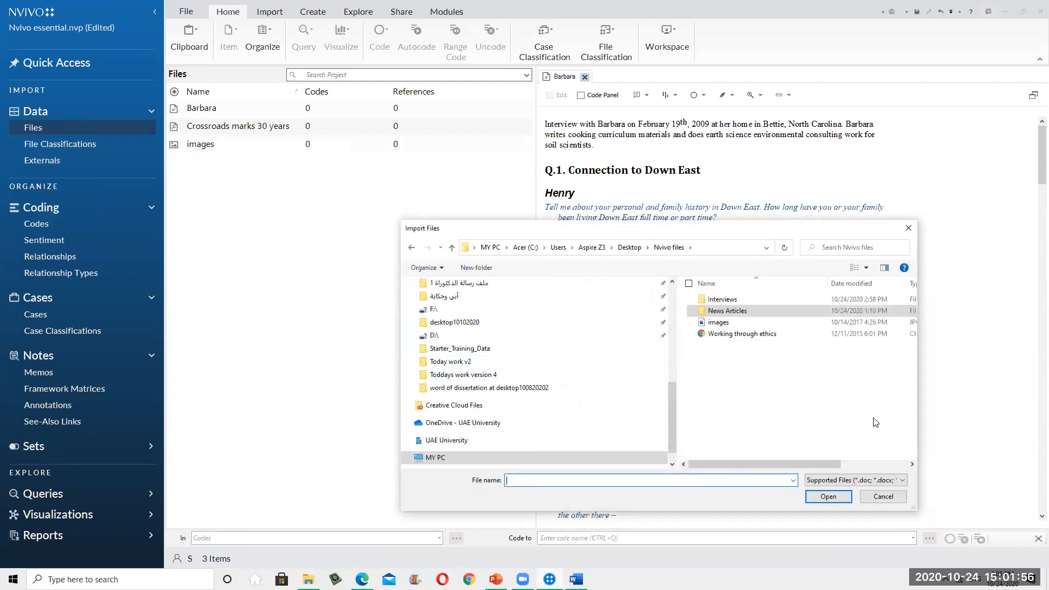
{"action": "left_click", "coordinate": [742, 335]}
{"action": "double_click", "coordinate": [742, 337]}
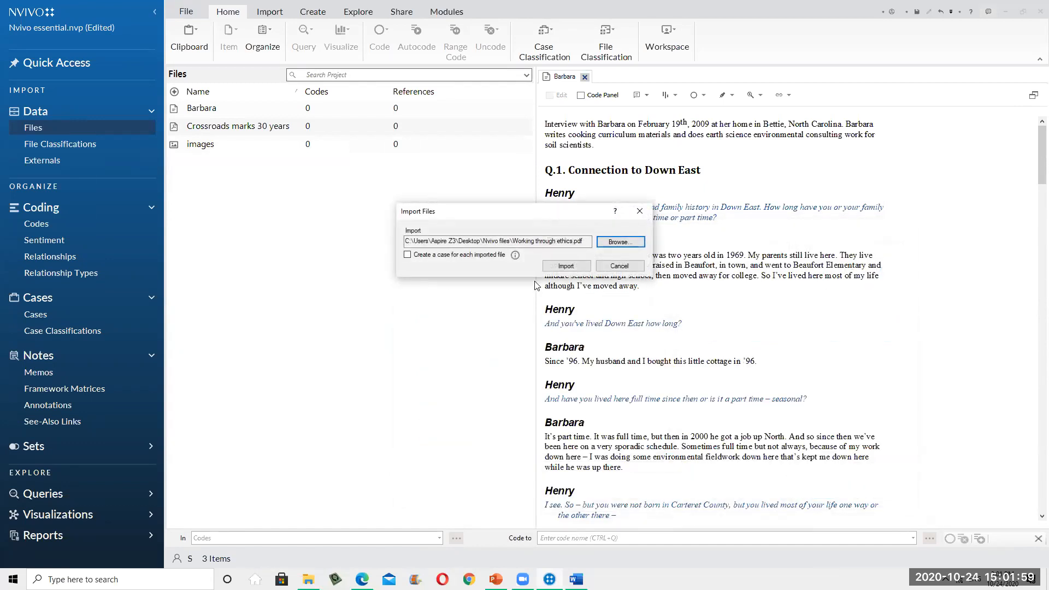
{"action": "left_click", "coordinate": [566, 266]}
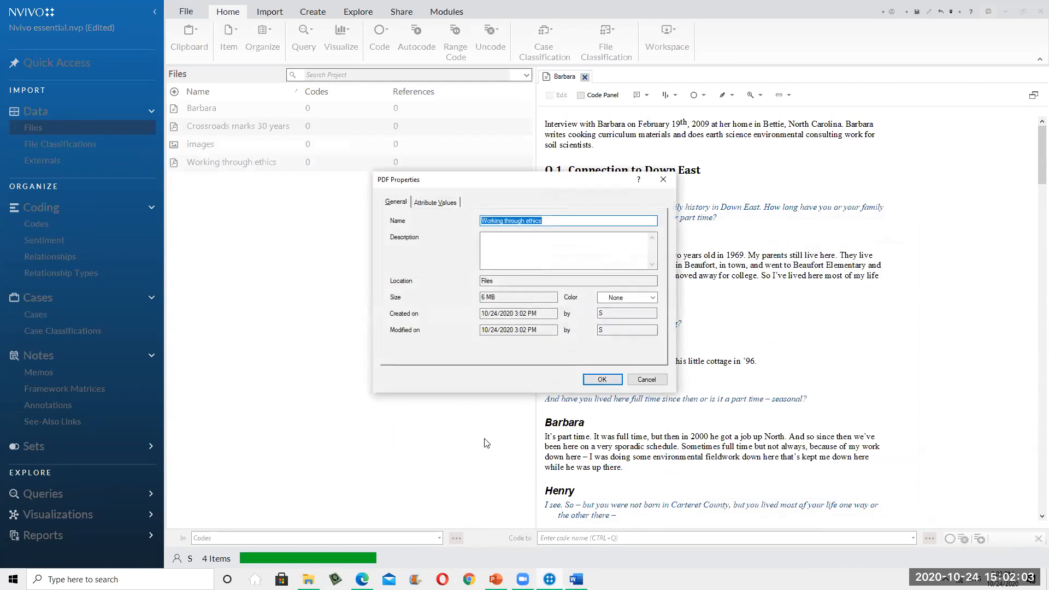
{"action": "left_click", "coordinate": [602, 380]}
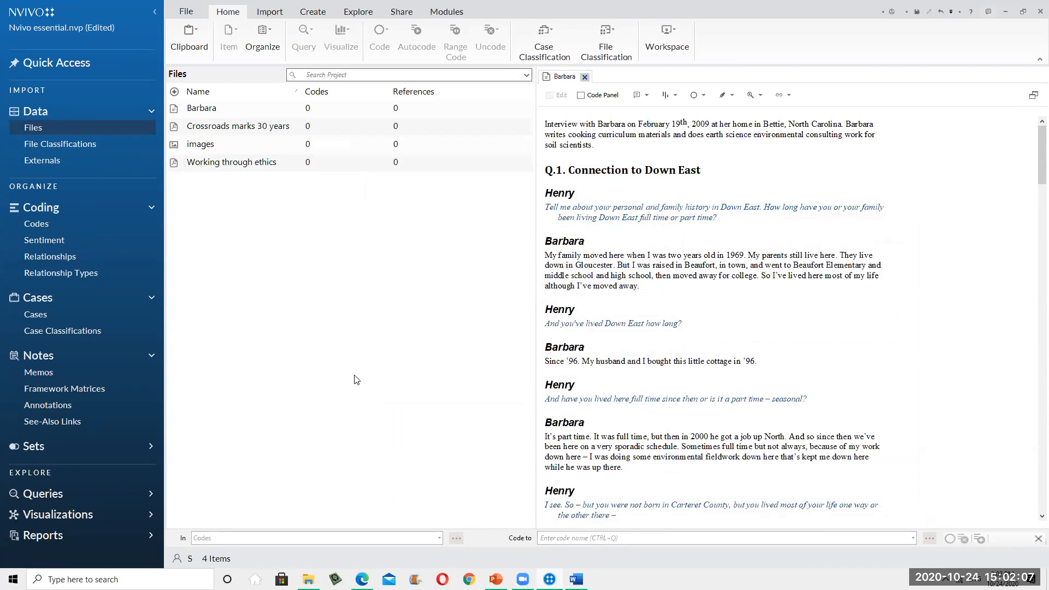
- Start an Excel survey import with the water invoices workbook from Desktop > Nvivo course > NV11_Starter_Training_Data > Starter_Training_Data
{"action": "left_click", "coordinate": [271, 12]}
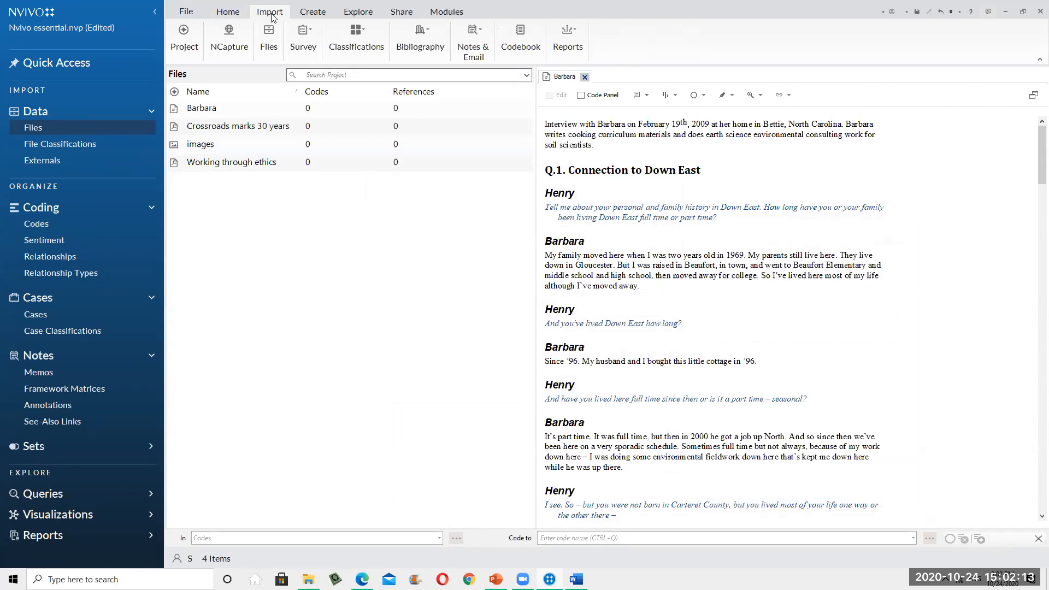
{"action": "left_click", "coordinate": [303, 45]}
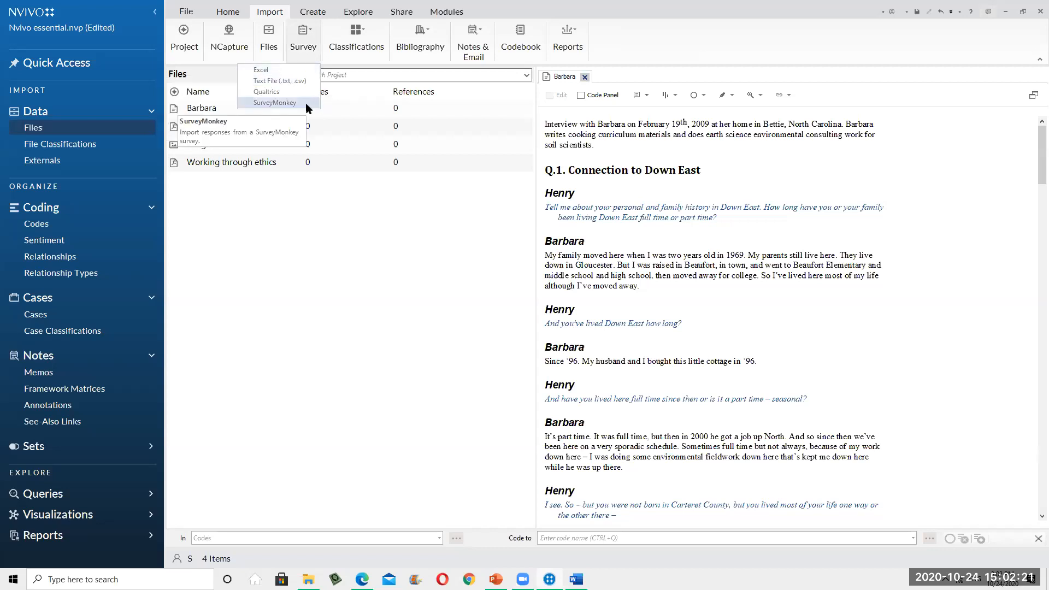
{"action": "left_click", "coordinate": [273, 73]}
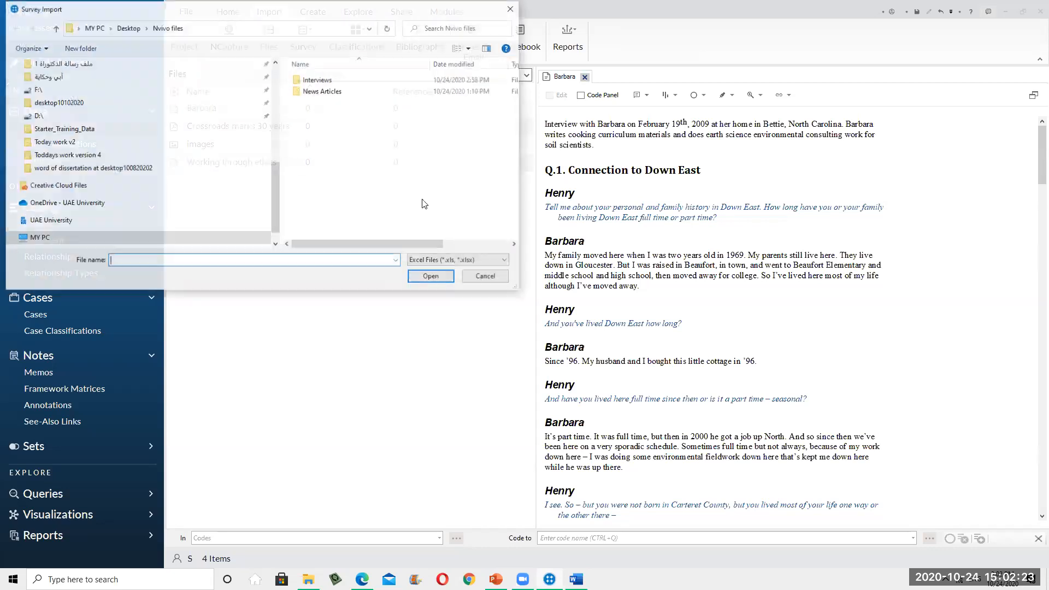
{"action": "scroll", "coordinate": [173, 176], "scroll_direction": "up", "scroll_amount": 10}
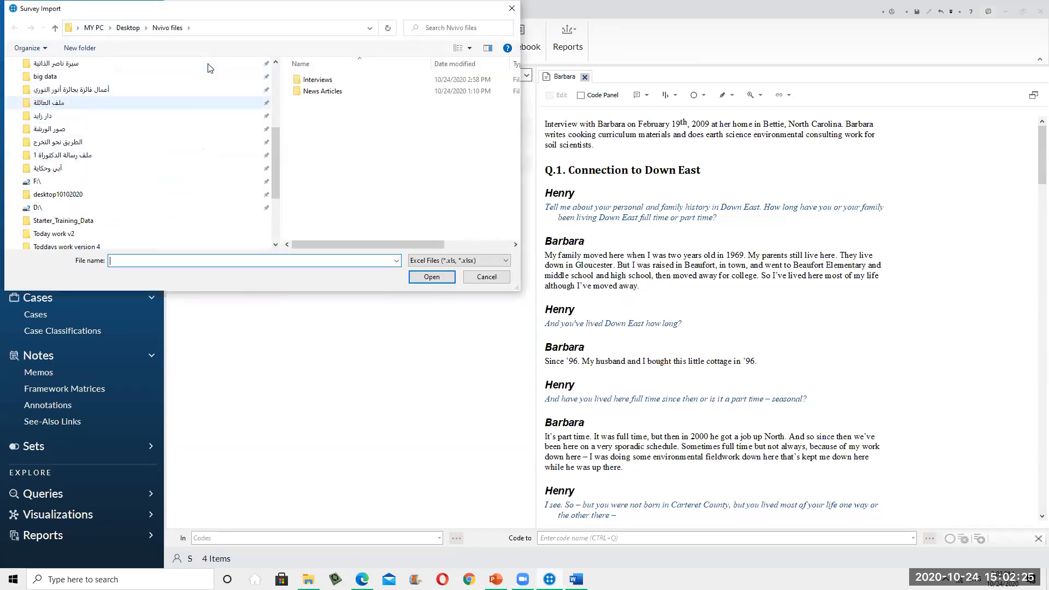
{"action": "left_click", "coordinate": [137, 87]}
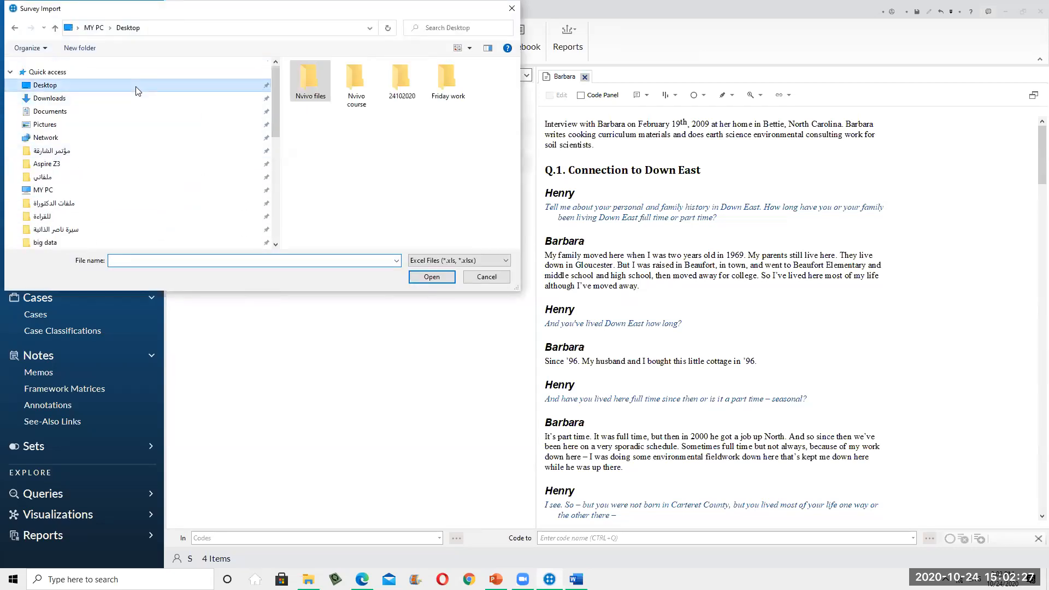
{"action": "double_click", "coordinate": [311, 81]}
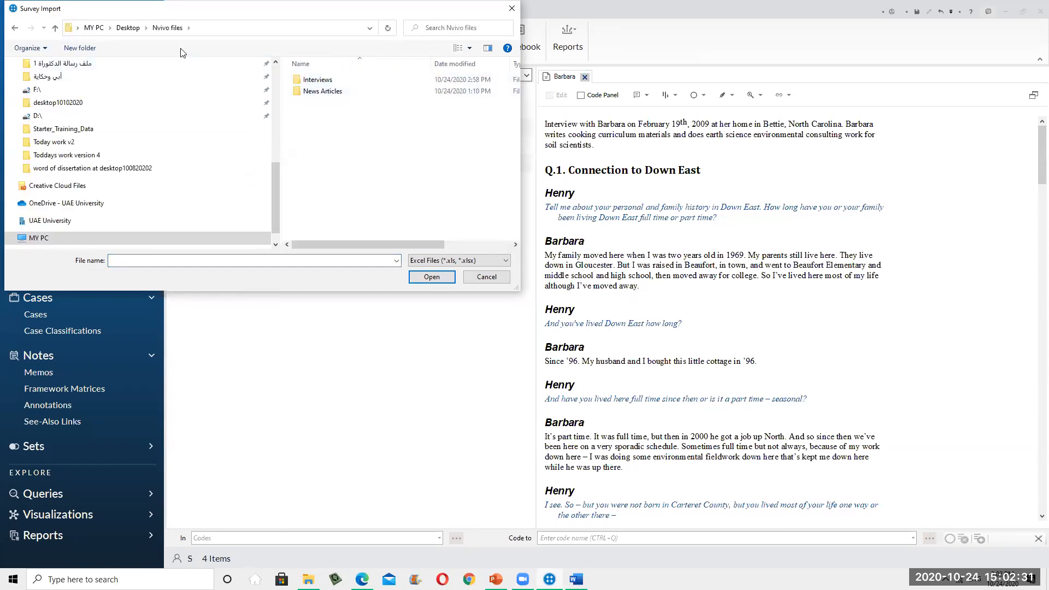
{"action": "key", "text": "alt+Up"}
{"action": "double_click", "coordinate": [351, 87]}
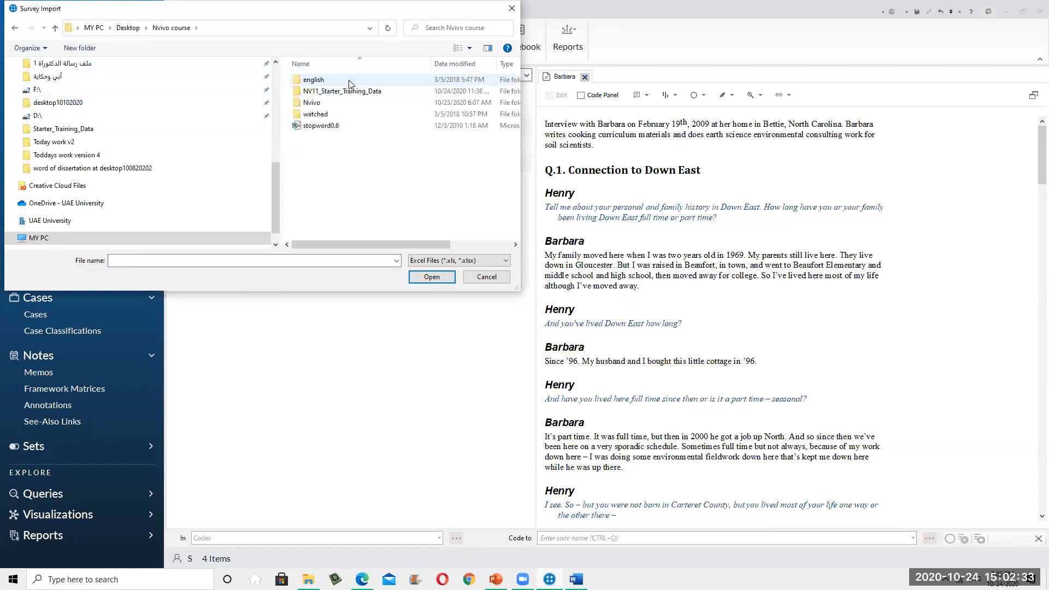
{"action": "double_click", "coordinate": [327, 91]}
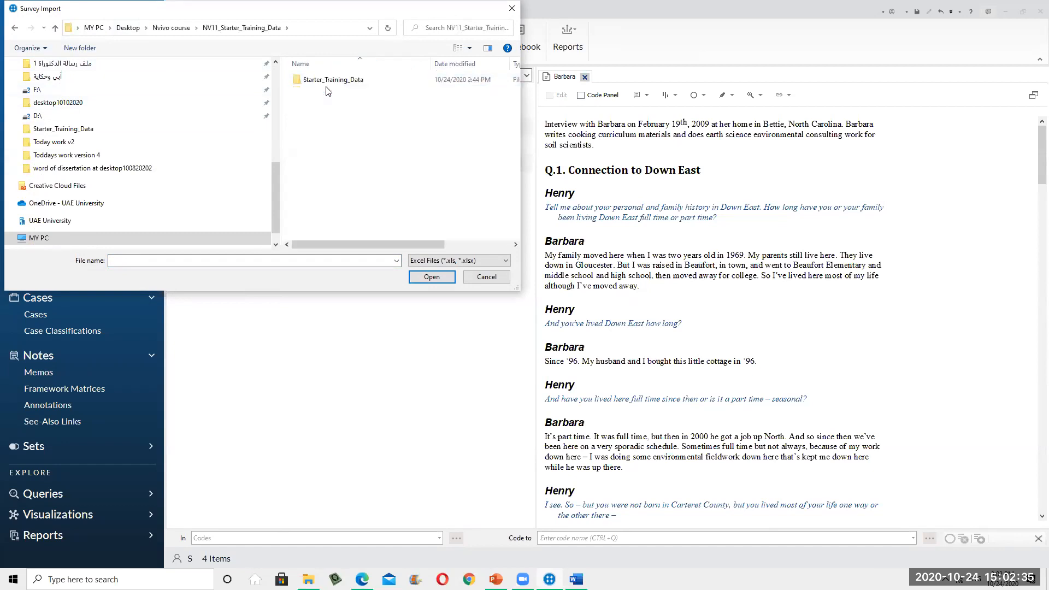
{"action": "double_click", "coordinate": [339, 82]}
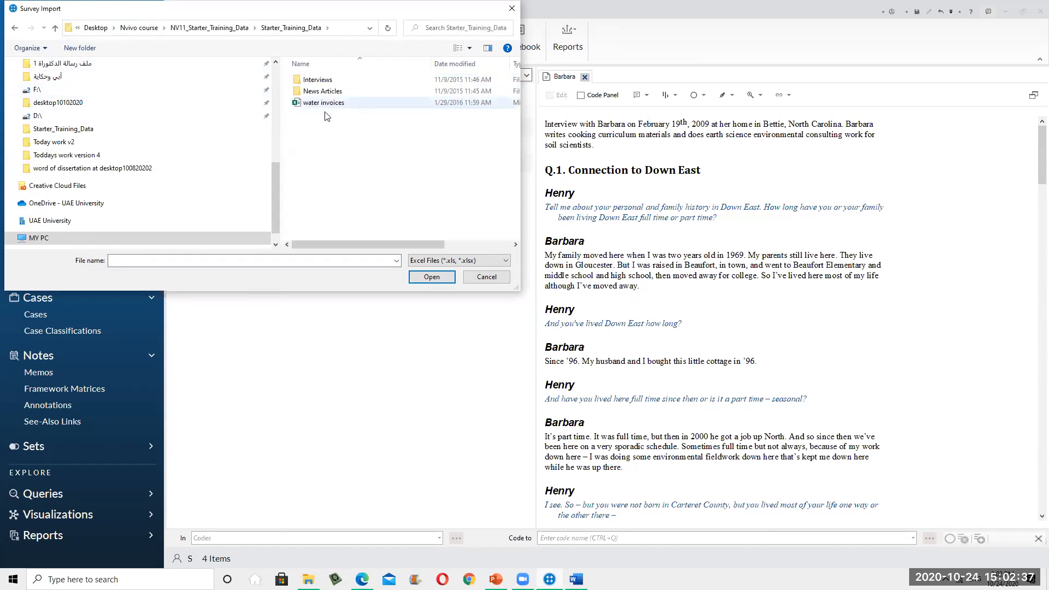
{"action": "double_click", "coordinate": [313, 104]}
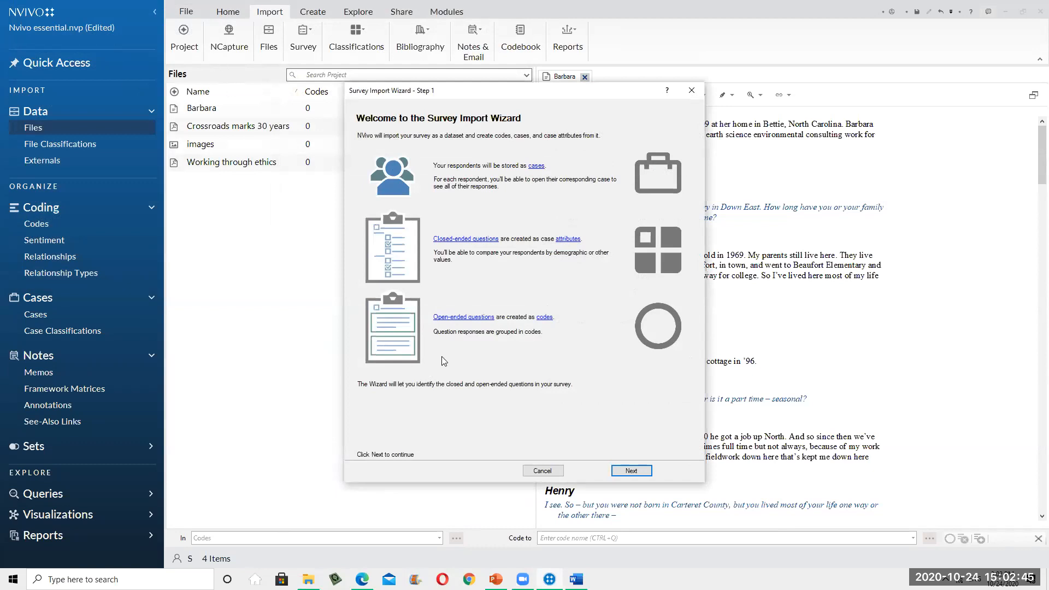
- Complete the survey import with one header row, 112016 as unique ID, the Survey Respondent classification and all questions closed-ended
{"action": "left_click", "coordinate": [631, 472]}
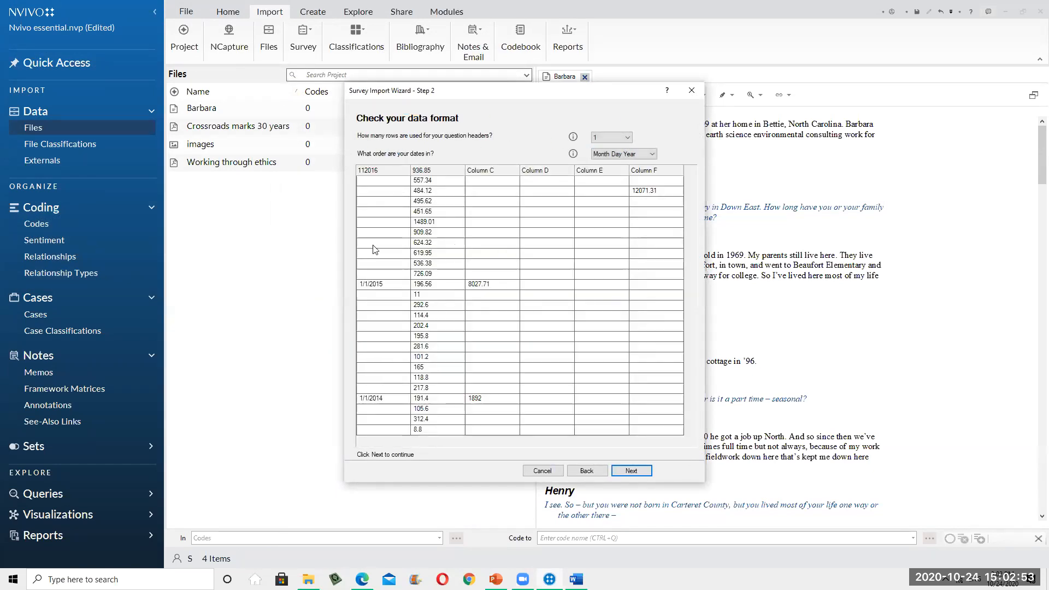
{"action": "left_click", "coordinate": [634, 472]}
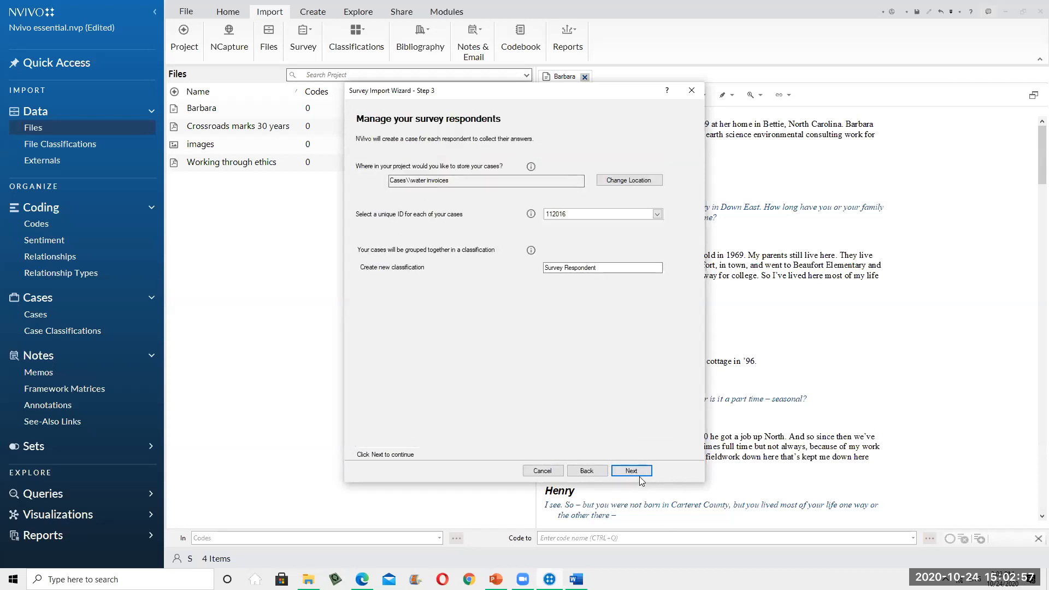
{"action": "left_click", "coordinate": [633, 472]}
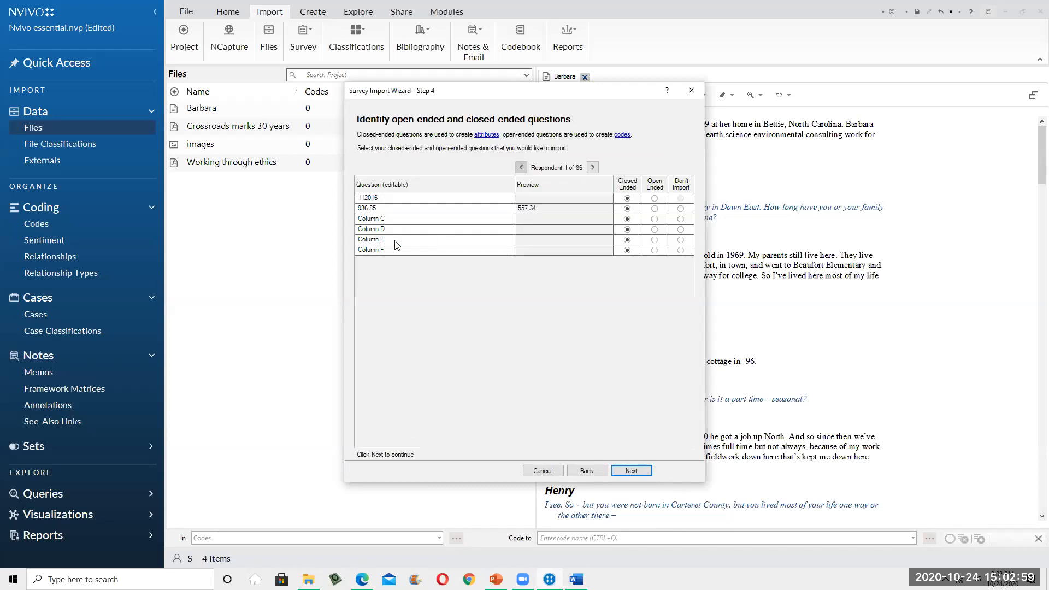
{"action": "left_click", "coordinate": [655, 197]}
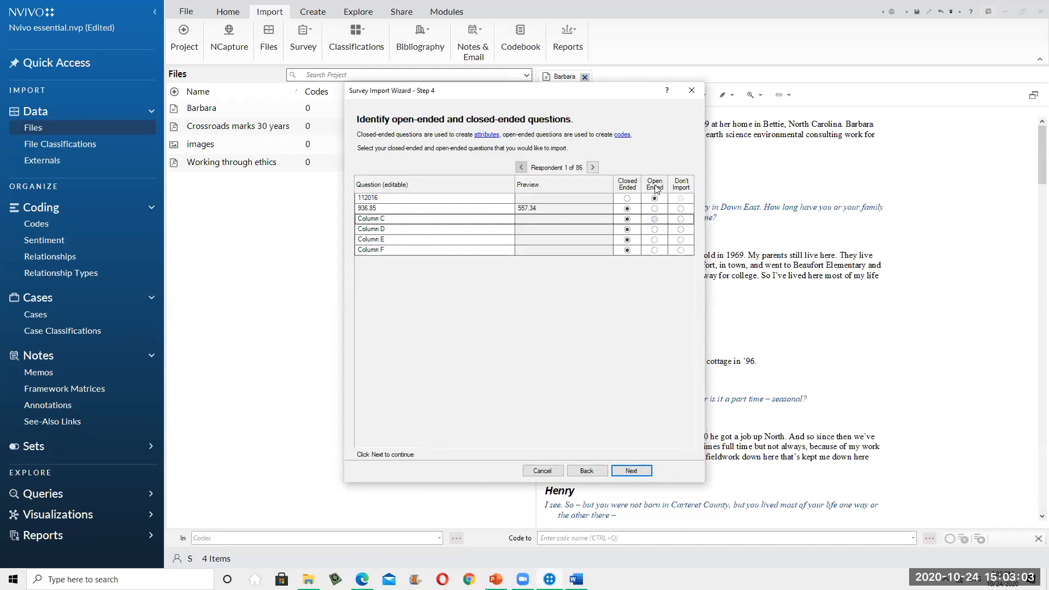
{"action": "left_click", "coordinate": [628, 198]}
{"action": "left_click", "coordinate": [632, 471]}
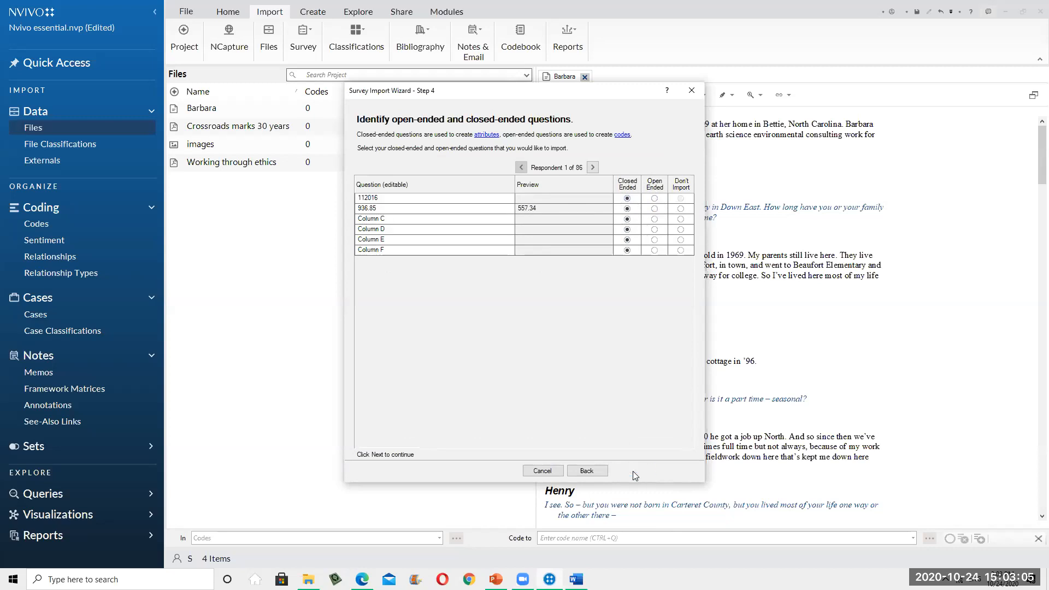
{"action": "left_click", "coordinate": [676, 471]}
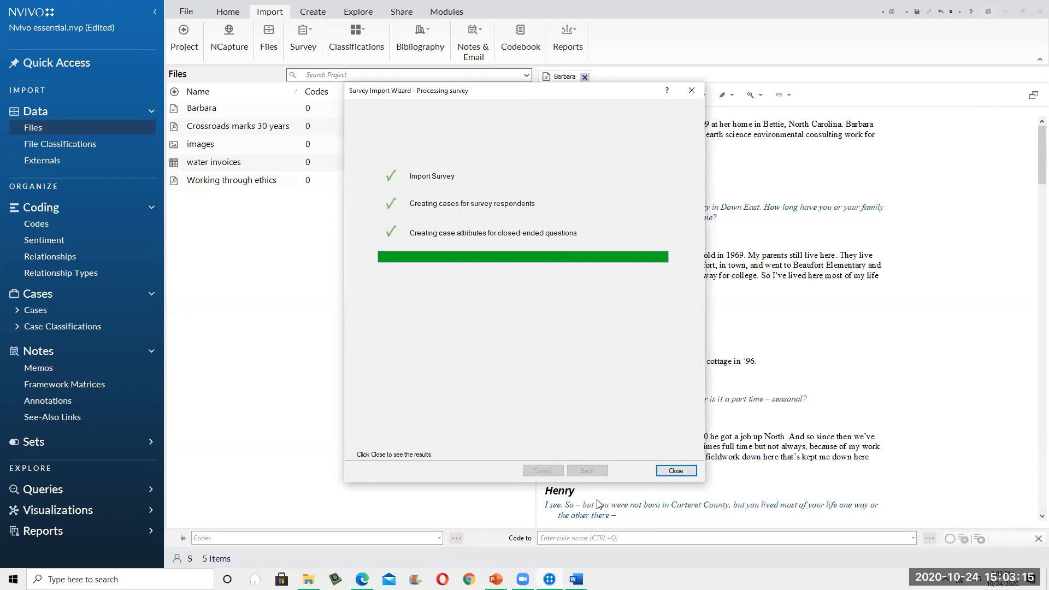
{"action": "key", "text": "Return"}
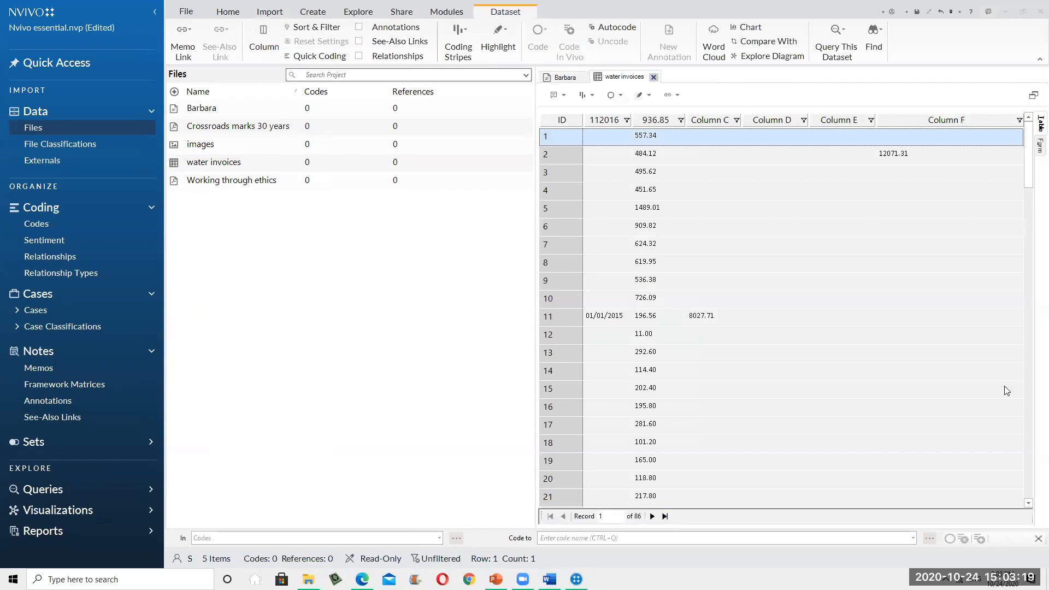
- Step forward through the water invoices dataset to record 39 to examine its rows, and close the dataset
{"action": "left_click", "coordinate": [653, 517]}
{"action": "left_click", "coordinate": [652, 517]}
{"action": "left_click", "coordinate": [652, 517]}
{"action": "double_click", "coordinate": [652, 518]}
{"action": "left_click", "coordinate": [652, 519]}
{"action": "left_click", "coordinate": [652, 519]}
{"action": "left_click", "coordinate": [652, 520]}
{"action": "double_click", "coordinate": [652, 520]}
{"action": "left_click", "coordinate": [652, 520]}
{"action": "double_click", "coordinate": [652, 517]}
{"action": "left_click", "coordinate": [652, 518]}
{"action": "double_click", "coordinate": [652, 517]}
{"action": "left_click", "coordinate": [652, 517]}
{"action": "double_click", "coordinate": [652, 517]}
{"action": "left_click", "coordinate": [652, 517]}
{"action": "double_click", "coordinate": [652, 517]}
{"action": "double_click", "coordinate": [652, 518]}
{"action": "double_click", "coordinate": [652, 518]}
{"action": "double_click", "coordinate": [653, 518]}
{"action": "double_click", "coordinate": [652, 517]}
{"action": "double_click", "coordinate": [652, 518]}
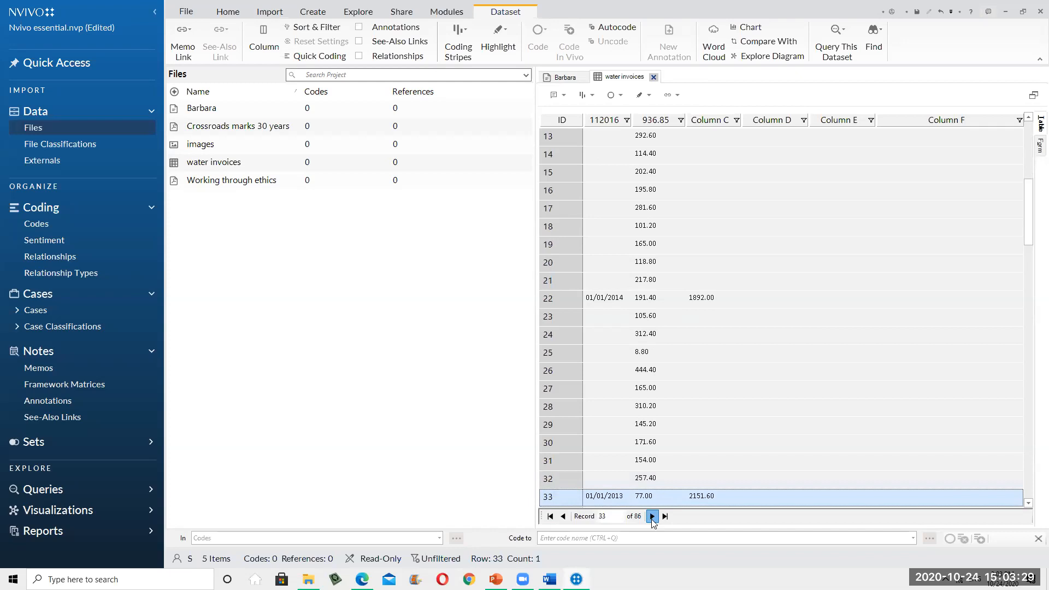
{"action": "double_click", "coordinate": [653, 517]}
{"action": "double_click", "coordinate": [652, 517]}
{"action": "double_click", "coordinate": [652, 517]}
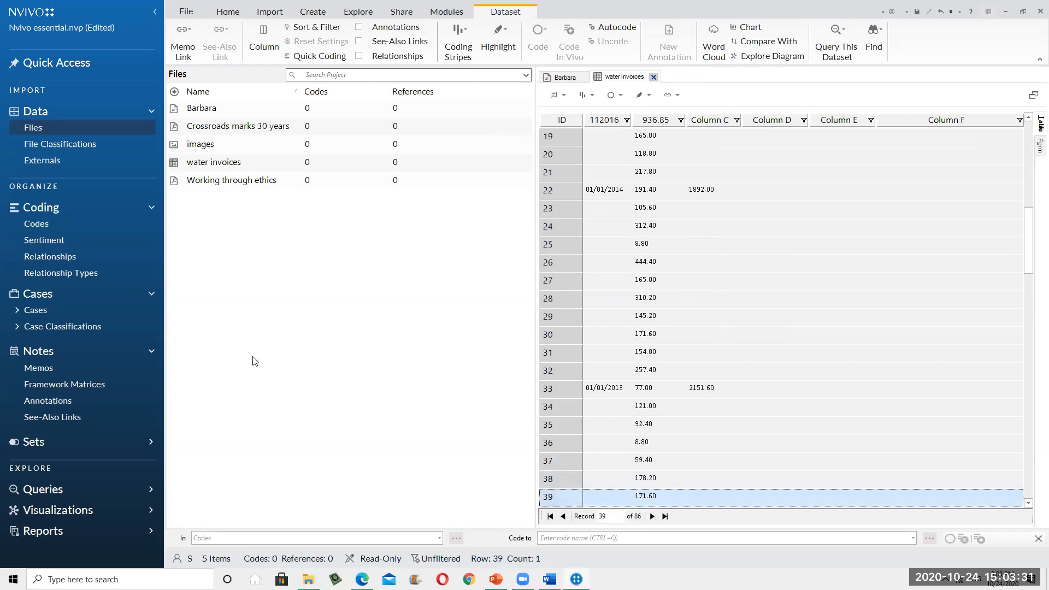
{"action": "left_click", "coordinate": [281, 362]}
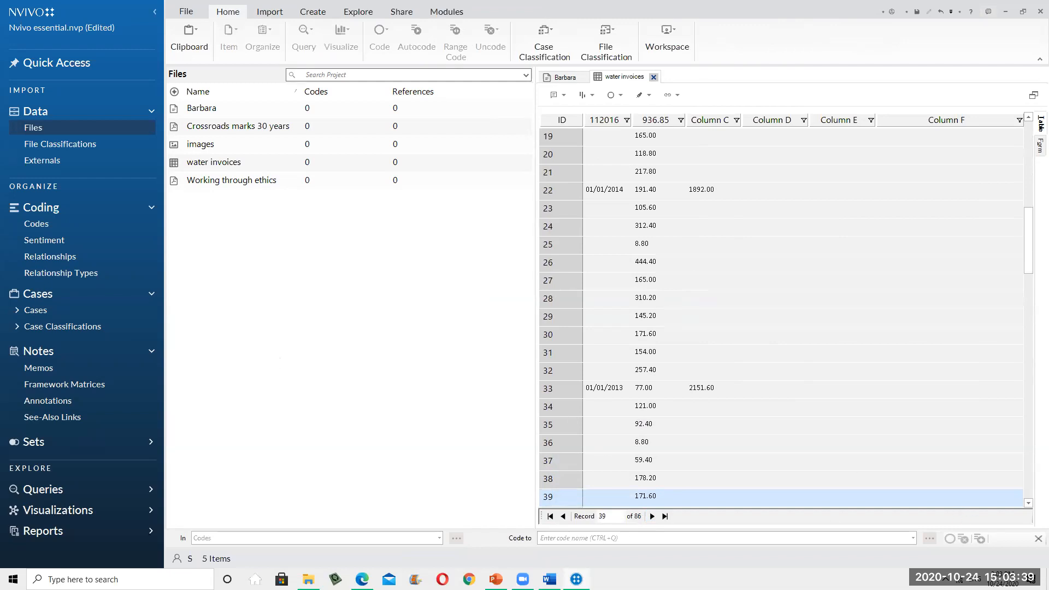
{"action": "left_click", "coordinate": [655, 77]}
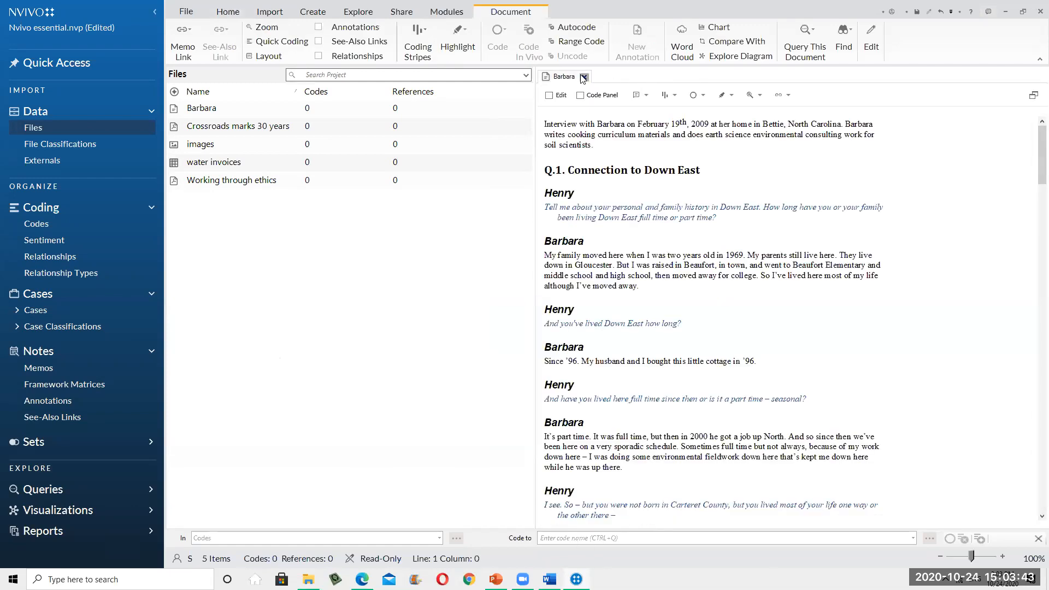
- Close the Barbara interview and read the introduction to File Classifications
{"action": "left_click", "coordinate": [584, 76]}
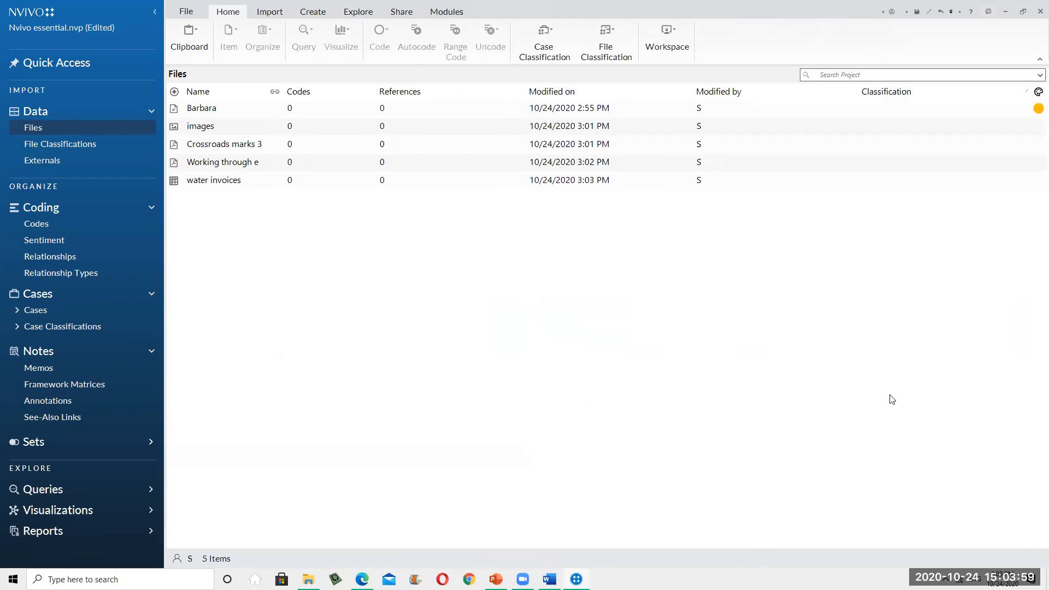
{"action": "left_click", "coordinate": [97, 146]}
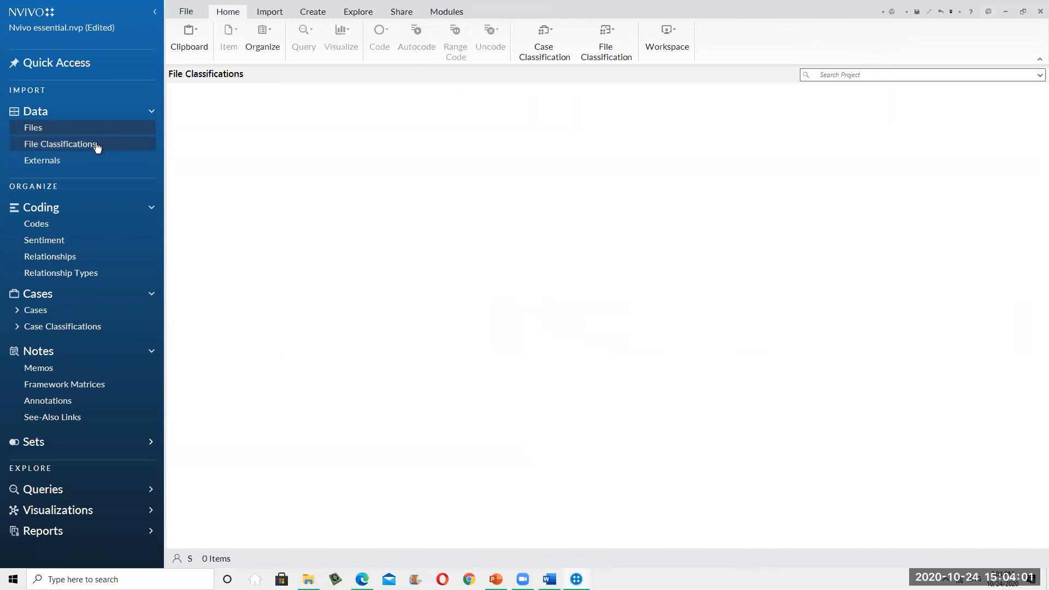
{"action": "left_click", "coordinate": [47, 129]}
{"action": "left_click", "coordinate": [70, 146]}
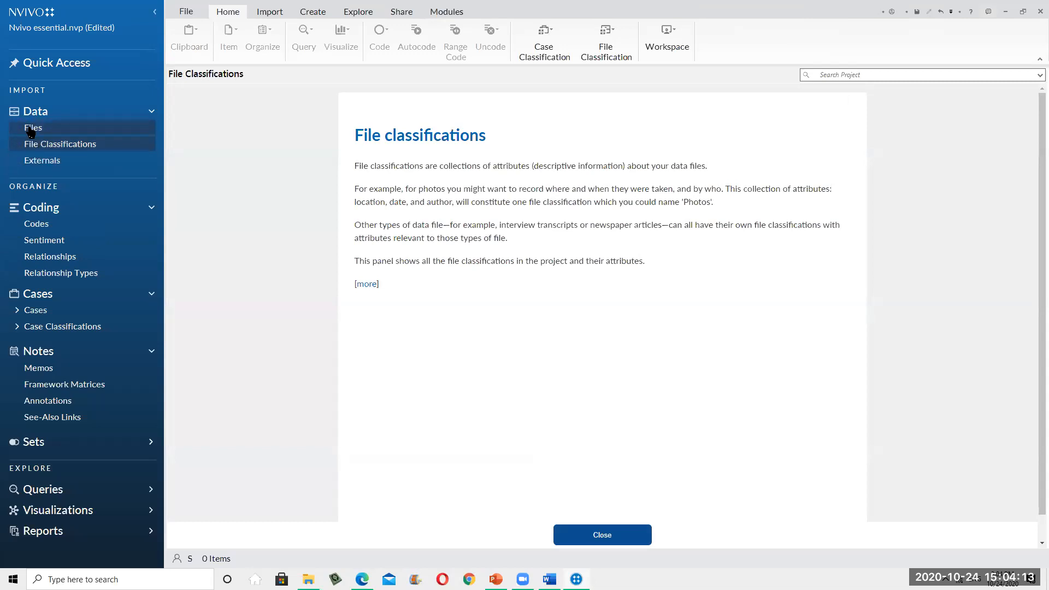
{"action": "left_click", "coordinate": [50, 149]}
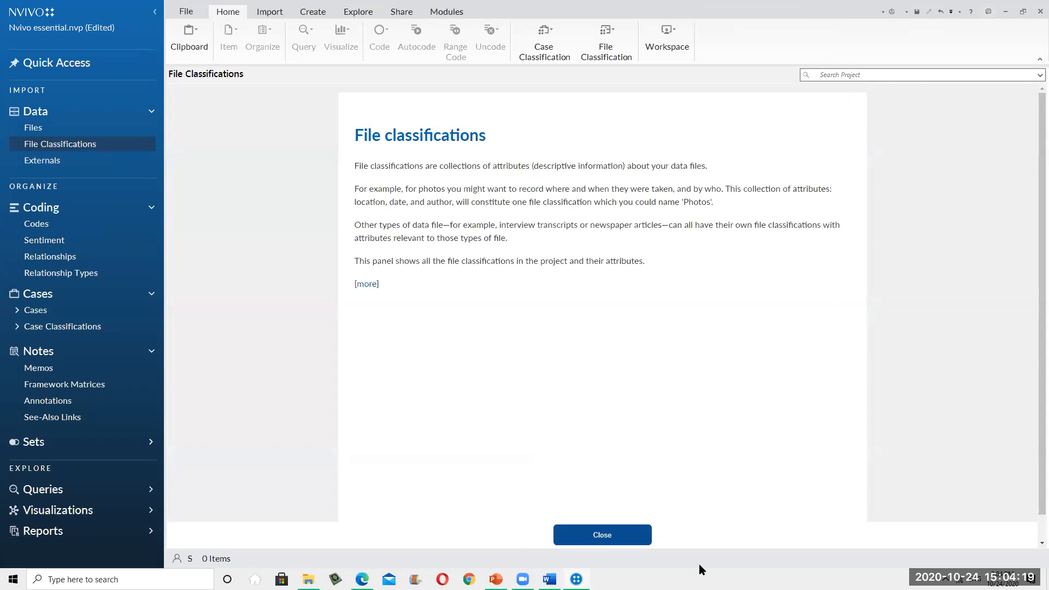
- Compare the commands offered in the empty areas of the File Classifications and Files lists, then return to File Classifications
{"action": "right_click", "coordinate": [395, 224]}
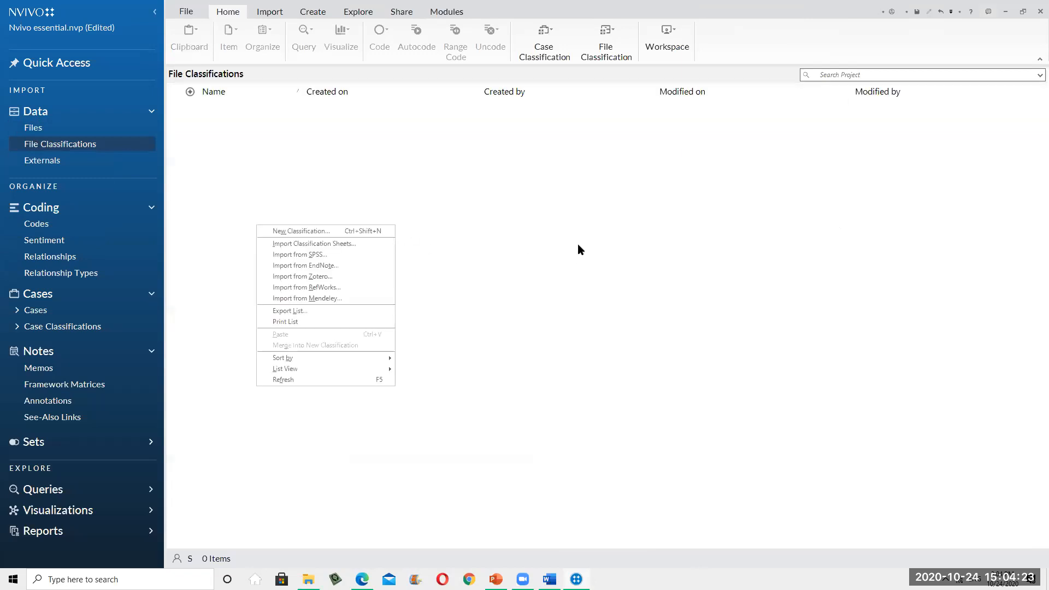
{"action": "left_click", "coordinate": [648, 298]}
{"action": "left_click", "coordinate": [31, 127]}
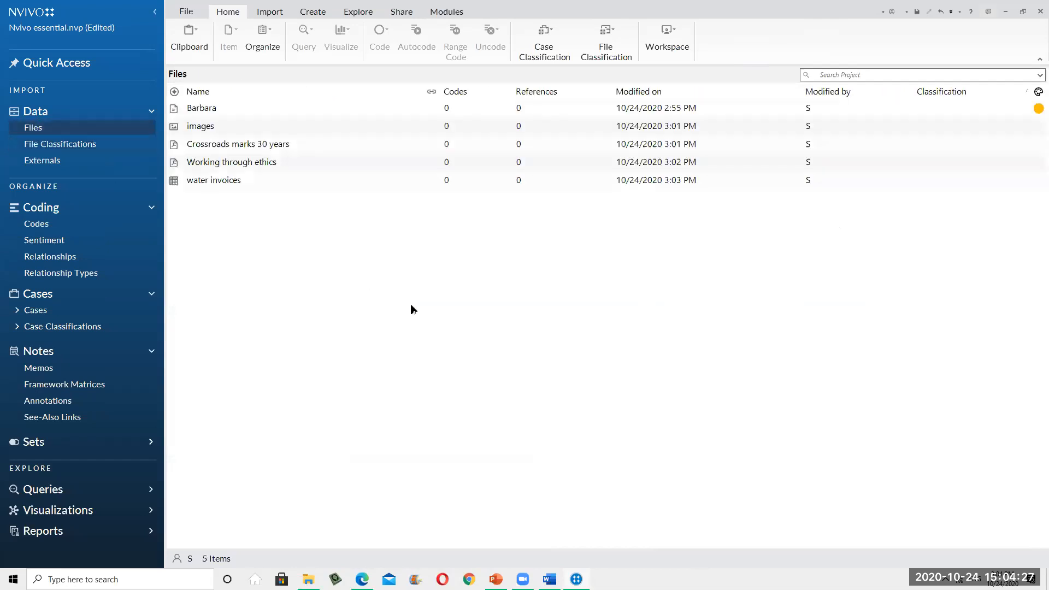
{"action": "right_click", "coordinate": [411, 310]}
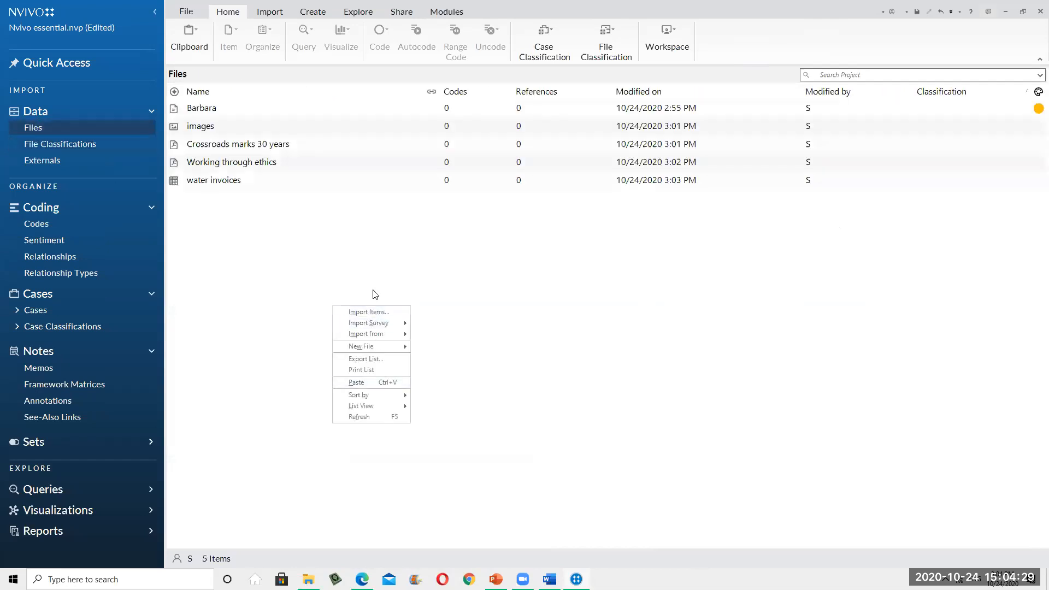
{"action": "left_click", "coordinate": [541, 373]}
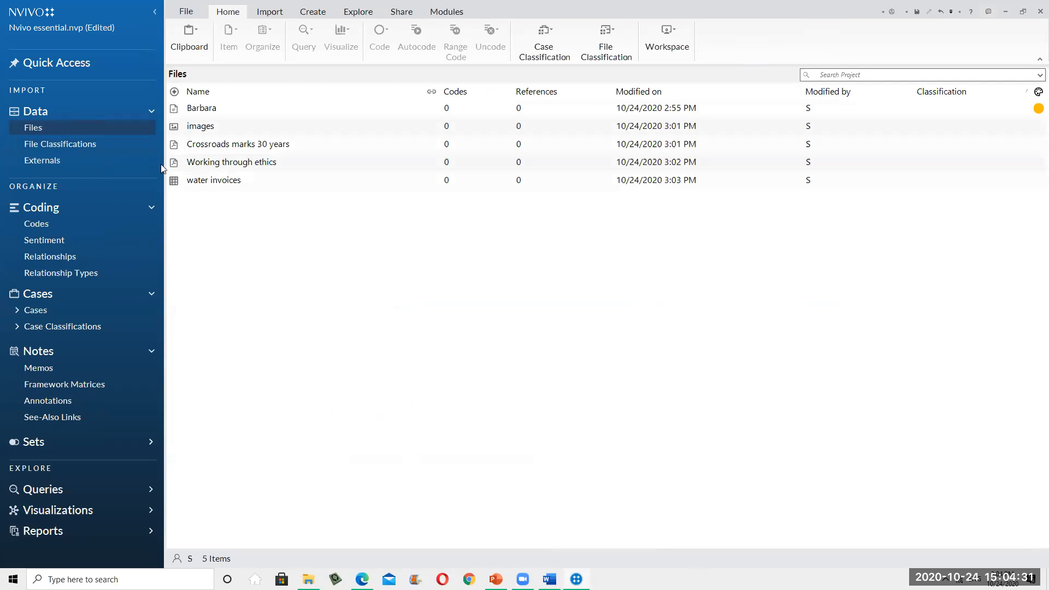
{"action": "left_click", "coordinate": [41, 144]}
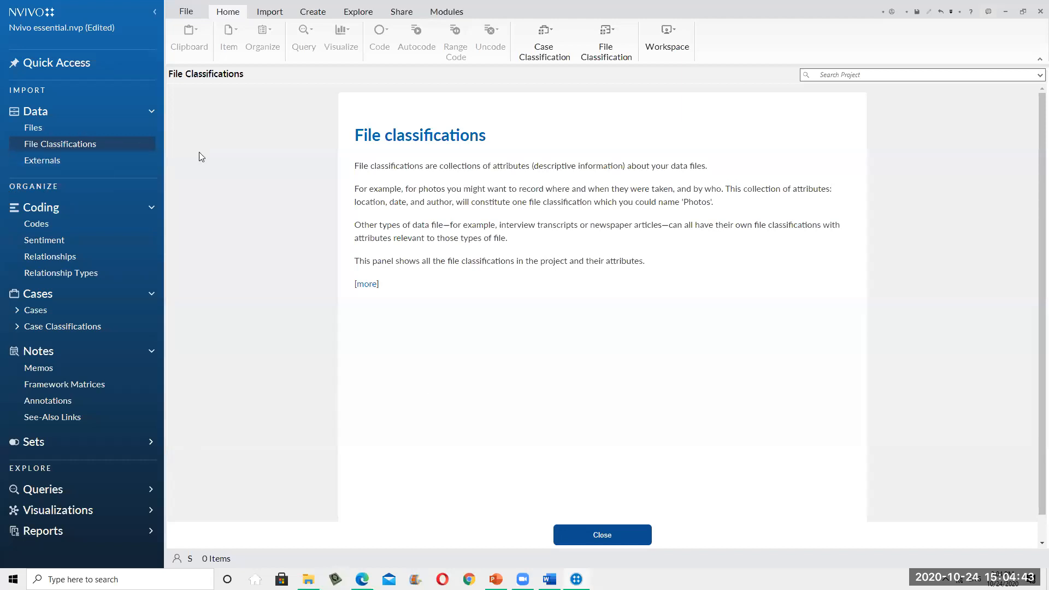
- View the Codes introduction and the commands available in the empty Codes list, then return to Files
{"action": "left_click", "coordinate": [60, 224]}
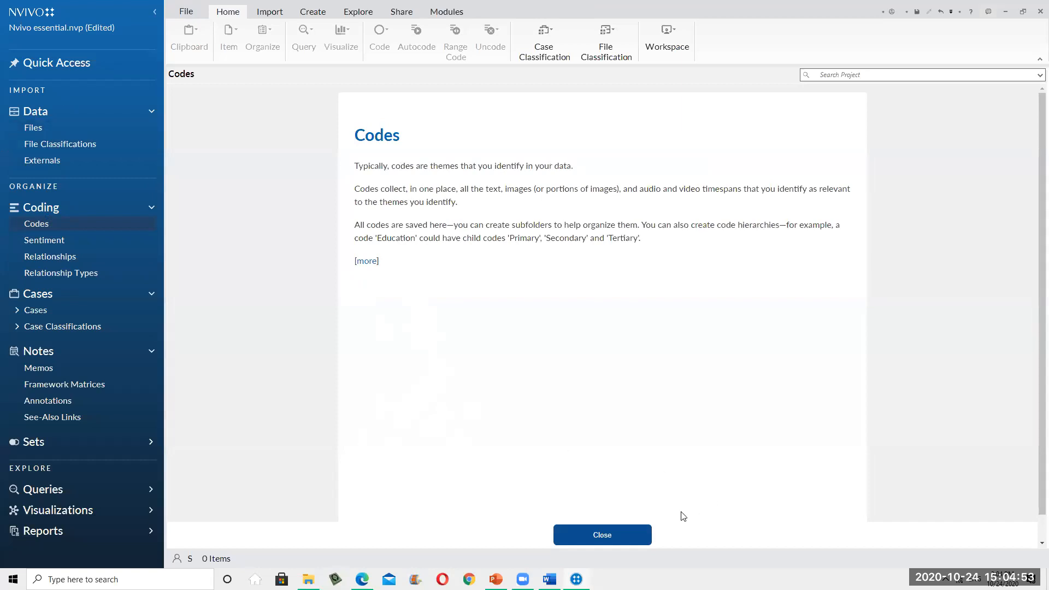
{"action": "left_click", "coordinate": [619, 534]}
{"action": "right_click", "coordinate": [366, 261]}
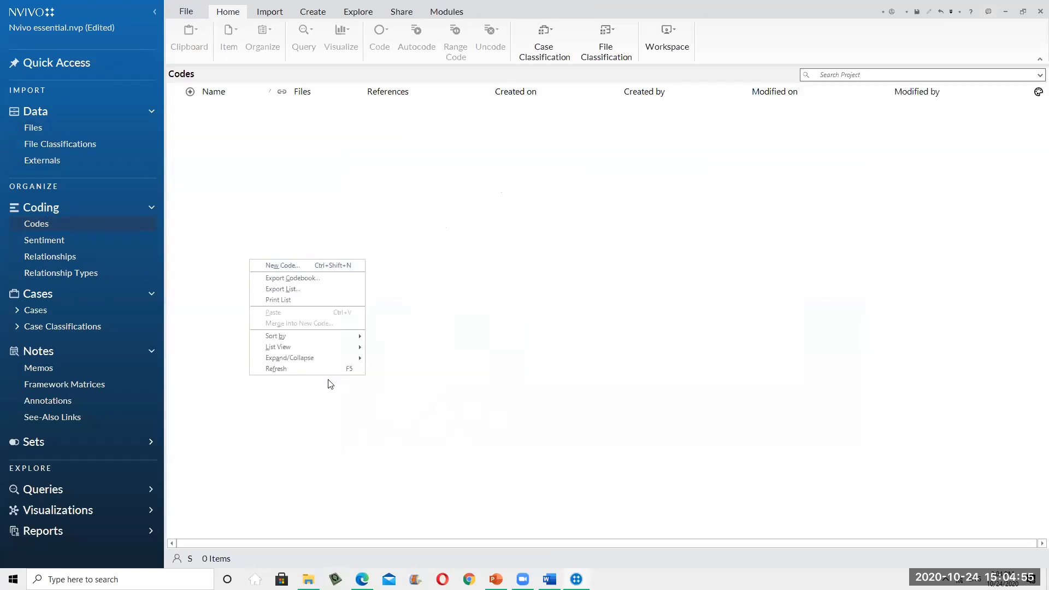
{"action": "left_click", "coordinate": [33, 129]}
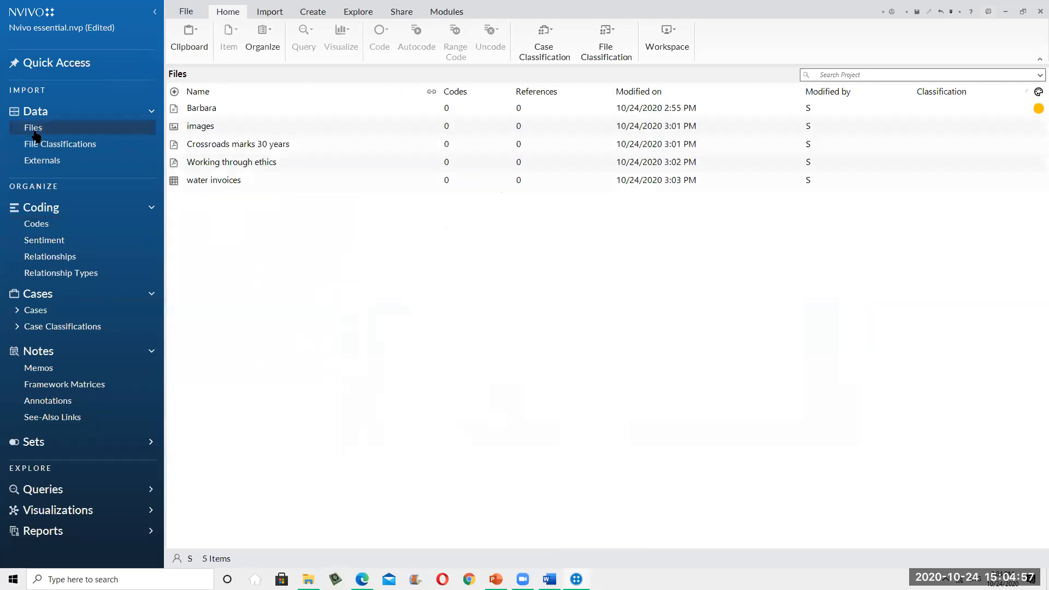
- Start a new file classification named "PDF_Text file" with the description "These files are text"
{"action": "left_click", "coordinate": [88, 147]}
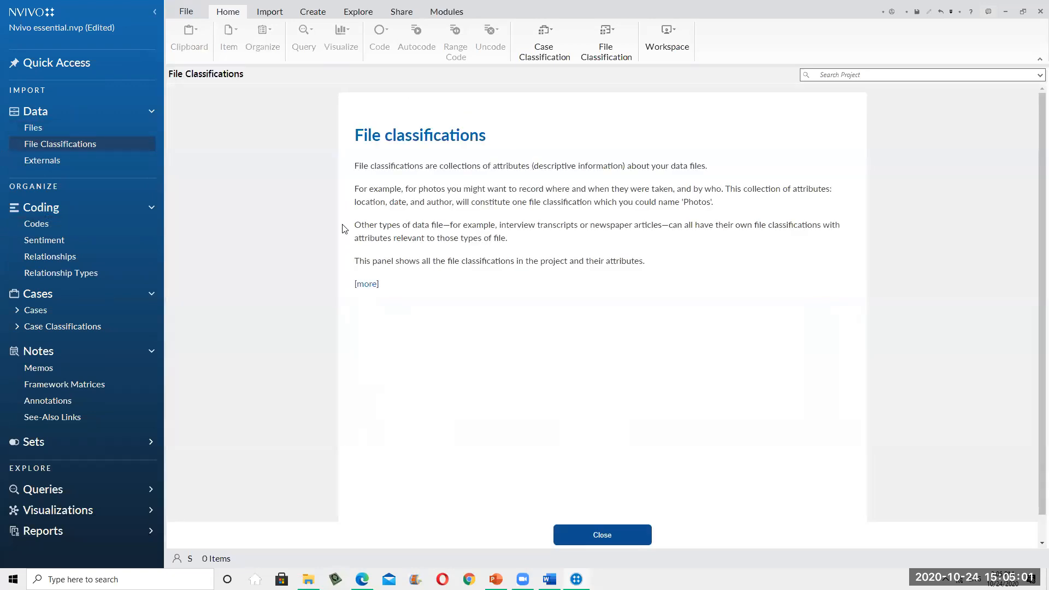
{"action": "left_click", "coordinate": [572, 528]}
{"action": "right_click", "coordinate": [361, 239]}
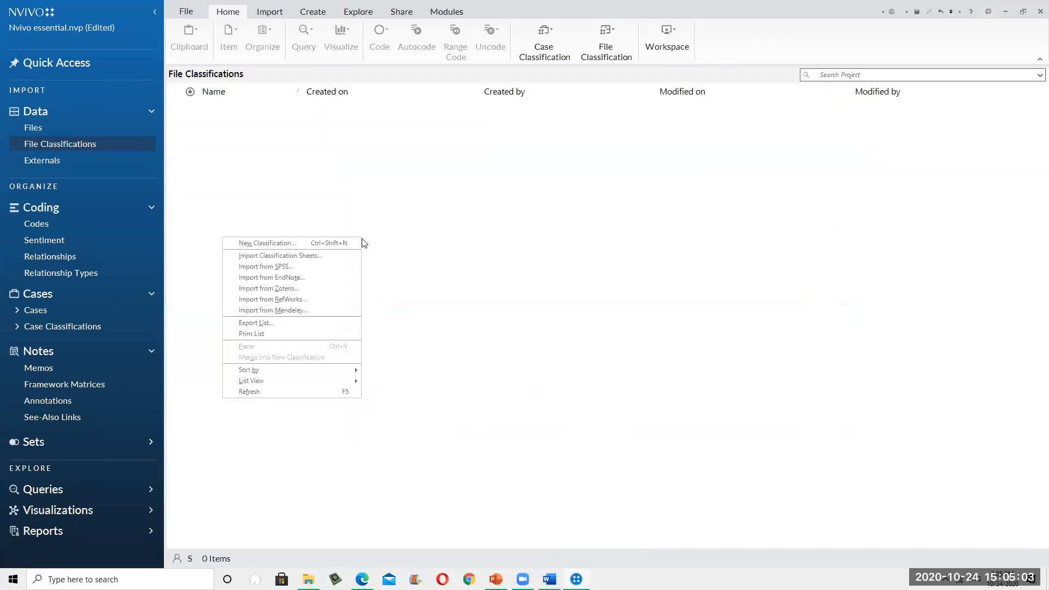
{"action": "left_click", "coordinate": [292, 244]}
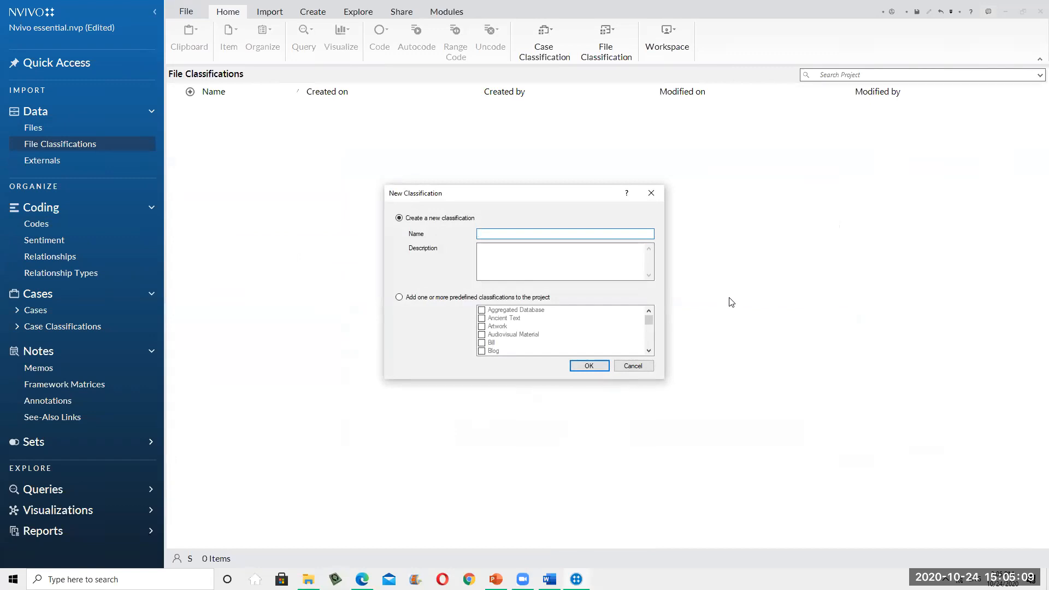
{"action": "key", "text": "BackSpace"}
{"action": "type", "text": "PDF_Text file"}
{"action": "left_click", "coordinate": [483, 263]}
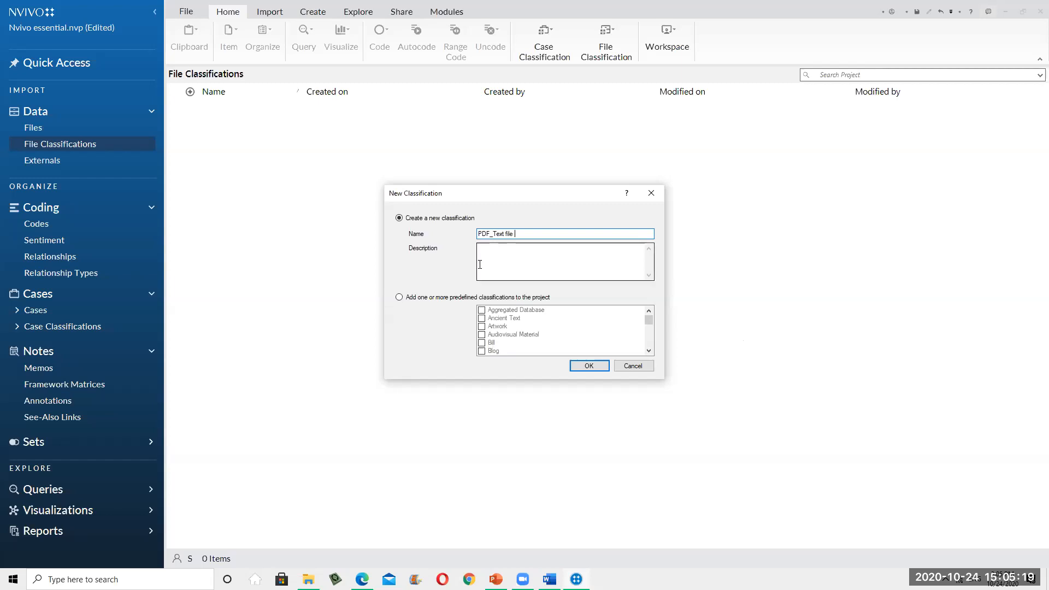
{"action": "type", "text": "These files"}
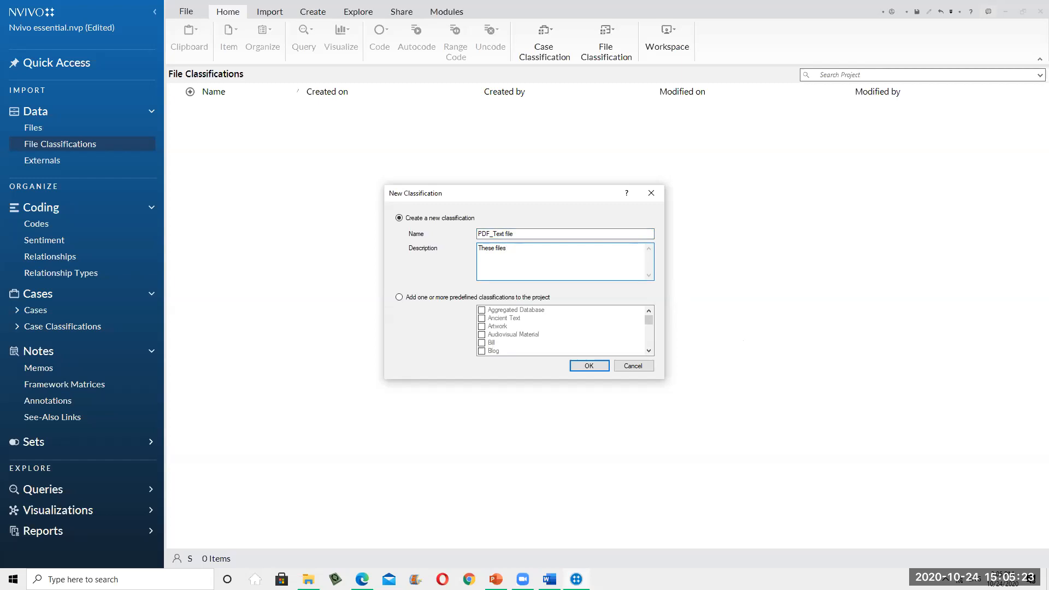
{"action": "type", "text": " are text and"}
{"action": "left_click_drag", "start_coordinate": [530, 255], "coordinate": [573, 255]}
{"action": "key", "text": "BackSpace"}
- Examine the list of predefined classifications that can be added to the project
{"action": "left_click", "coordinate": [399, 297]}
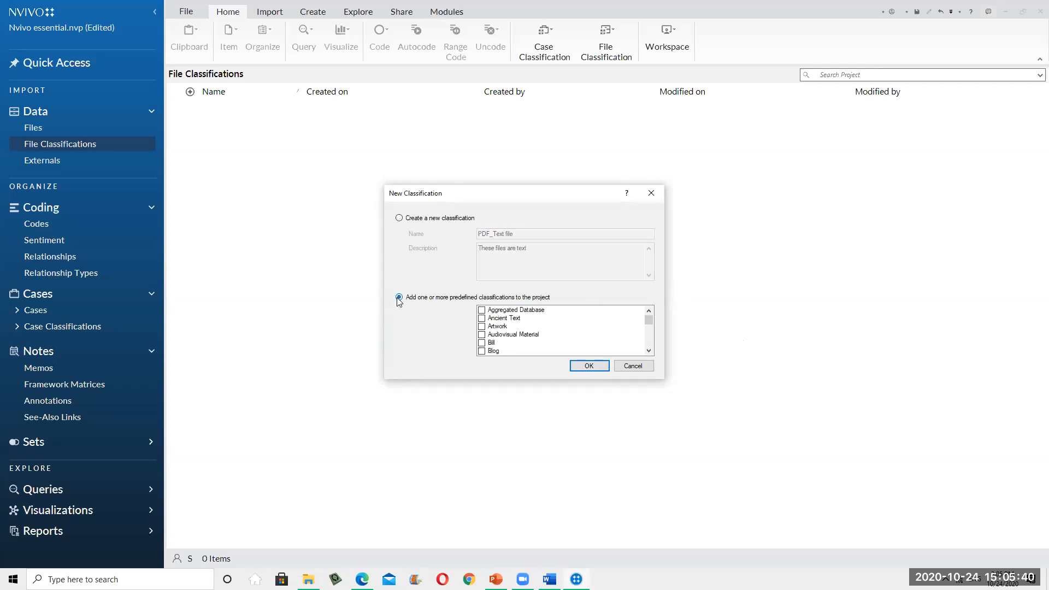
{"action": "left_click", "coordinate": [399, 218]}
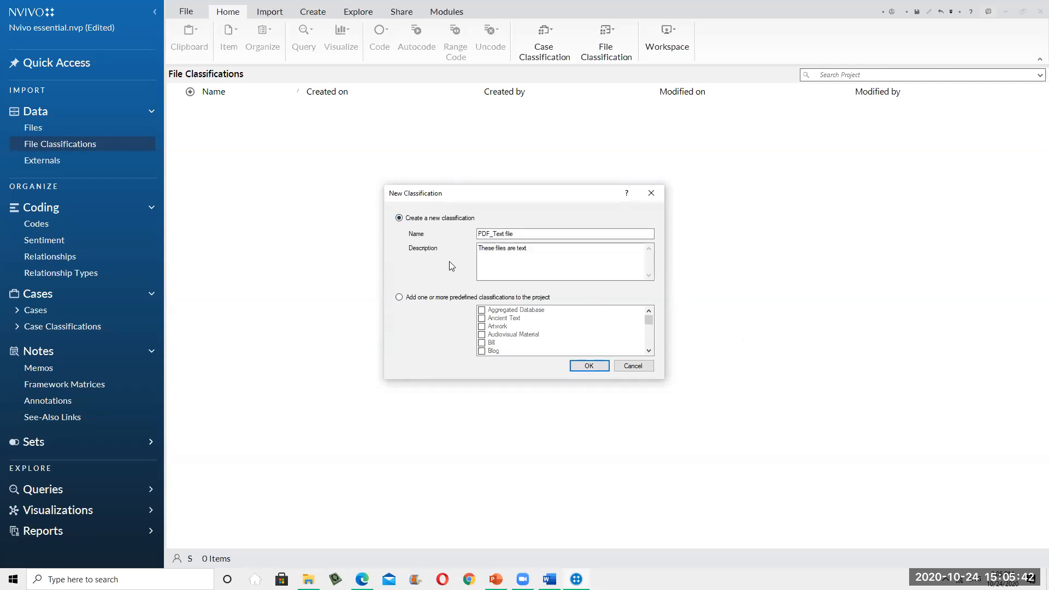
{"action": "left_click", "coordinate": [399, 297]}
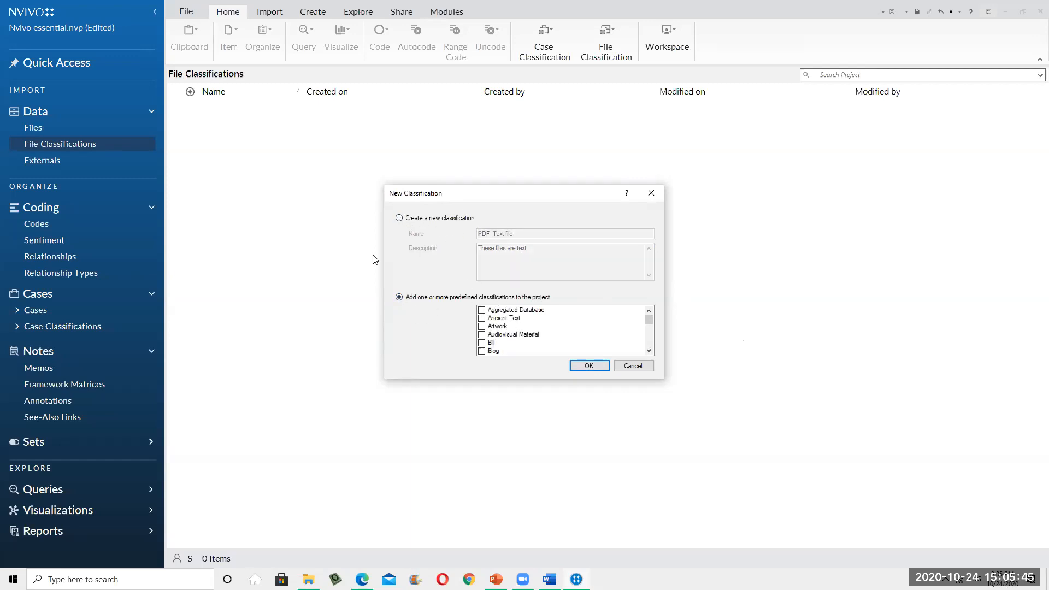
{"action": "scroll", "coordinate": [648, 319], "scroll_direction": "down", "scroll_amount": 6}
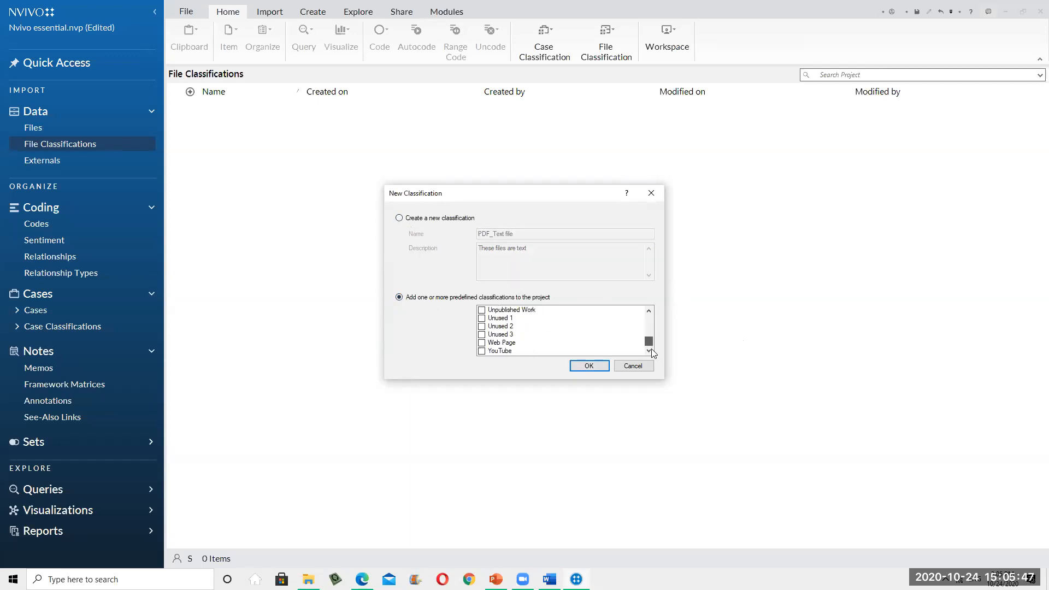
{"action": "scroll", "coordinate": [651, 322], "scroll_direction": "up", "scroll_amount": 5}
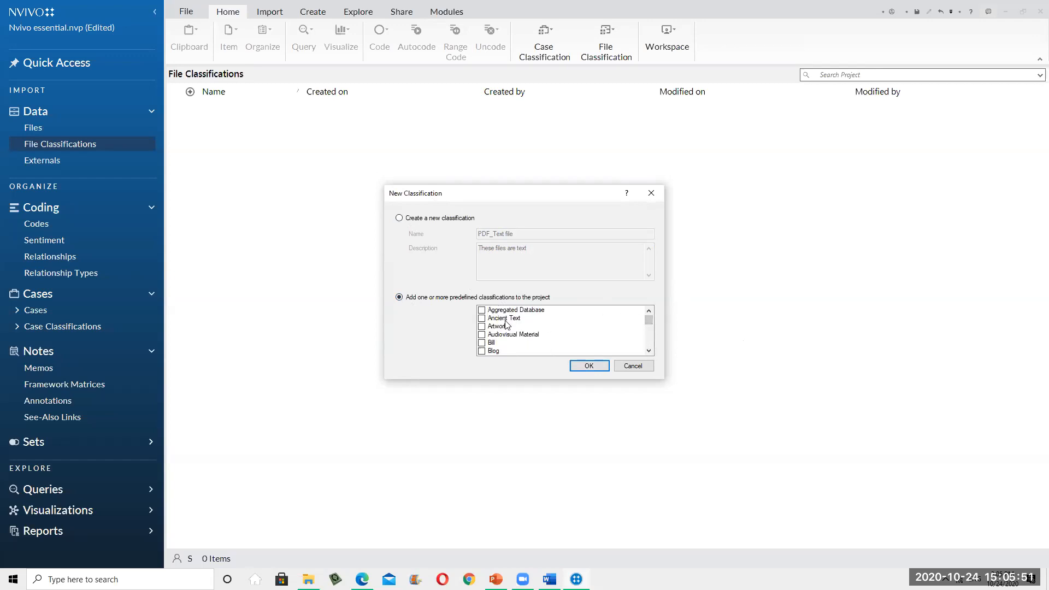
{"action": "left_click", "coordinate": [652, 350]}
{"action": "left_click", "coordinate": [652, 350]}
{"action": "left_click", "coordinate": [652, 350]}
{"action": "left_click", "coordinate": [652, 351]}
{"action": "left_click", "coordinate": [653, 350]}
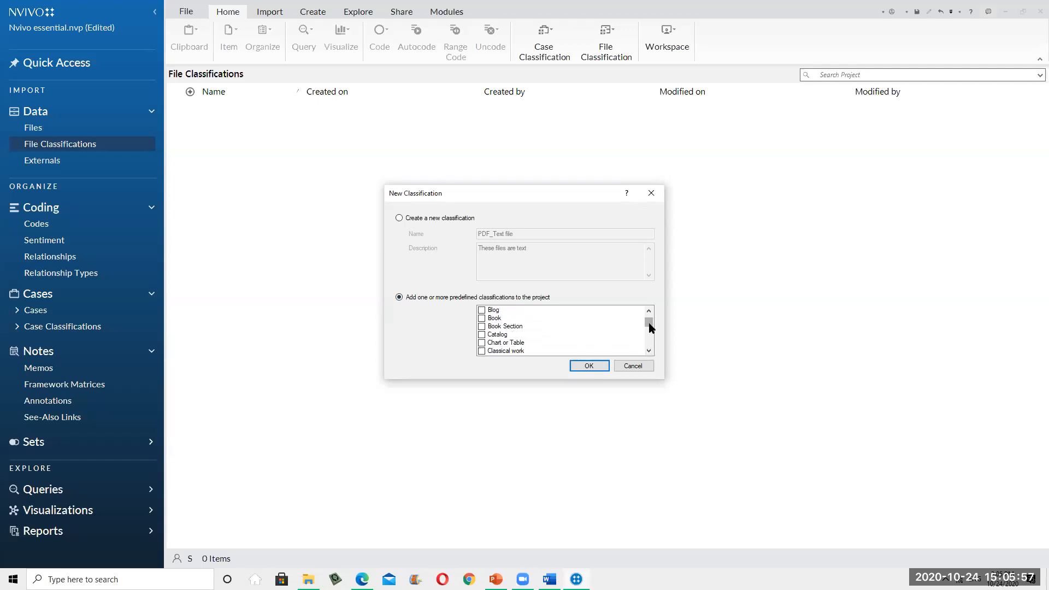
{"action": "left_click_drag", "start_coordinate": [651, 327], "coordinate": [651, 306]}
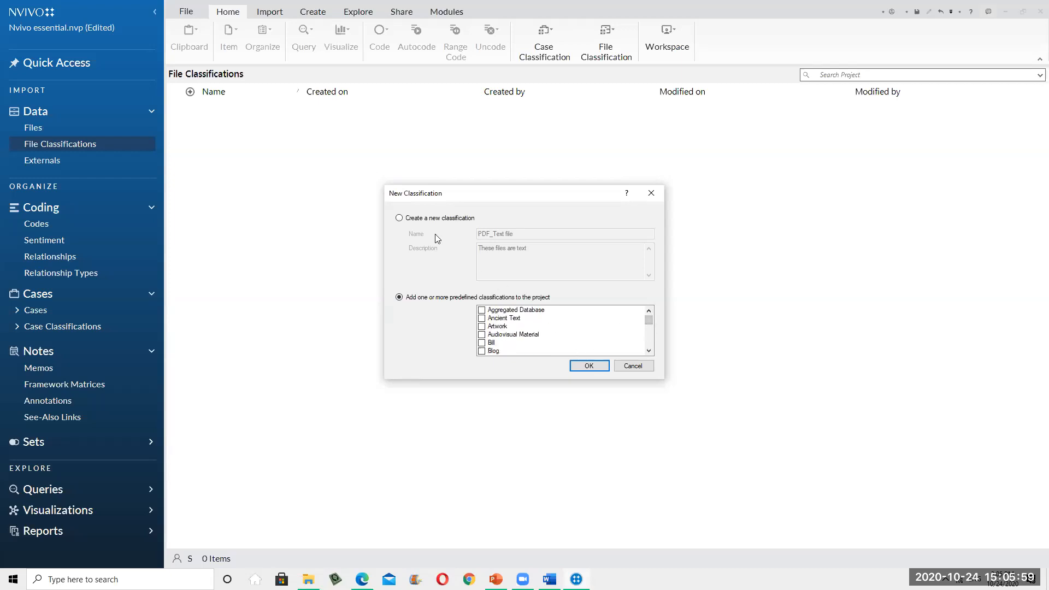
- Create PDF_Text file as a new custom classification instead of adding predefined ones
{"action": "left_click", "coordinate": [400, 219]}
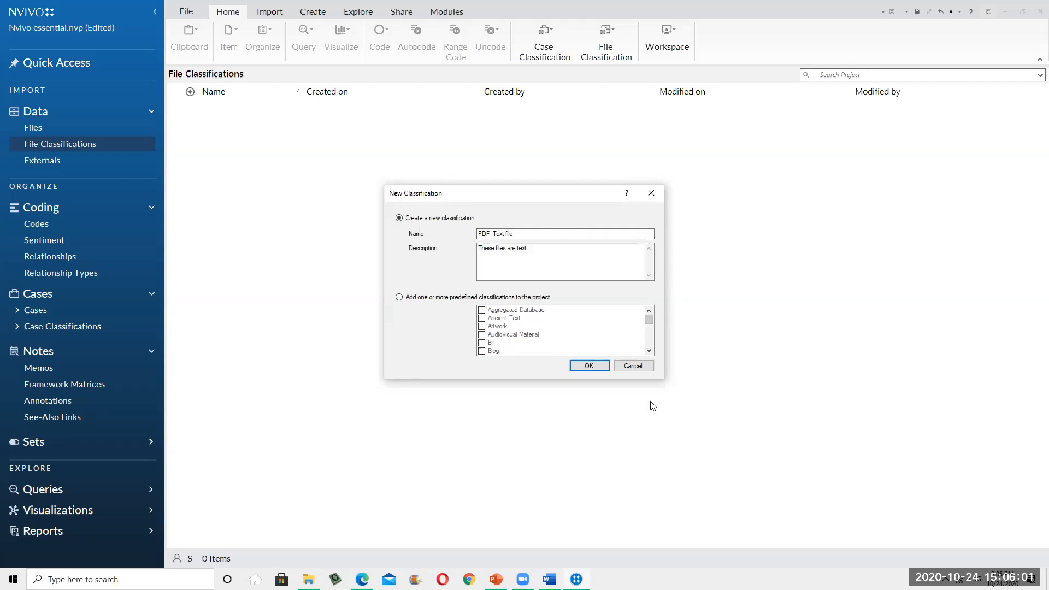
{"action": "left_click", "coordinate": [590, 366]}
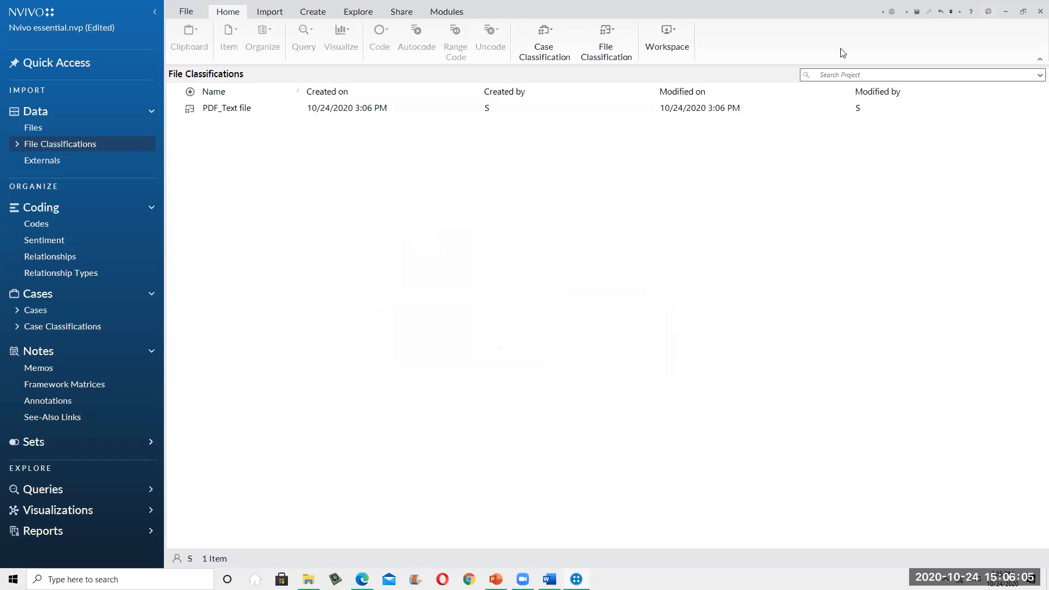
- Start a new attribute for the PDF_Text file classification and view its default values and colour choices
{"action": "right_click", "coordinate": [219, 109]}
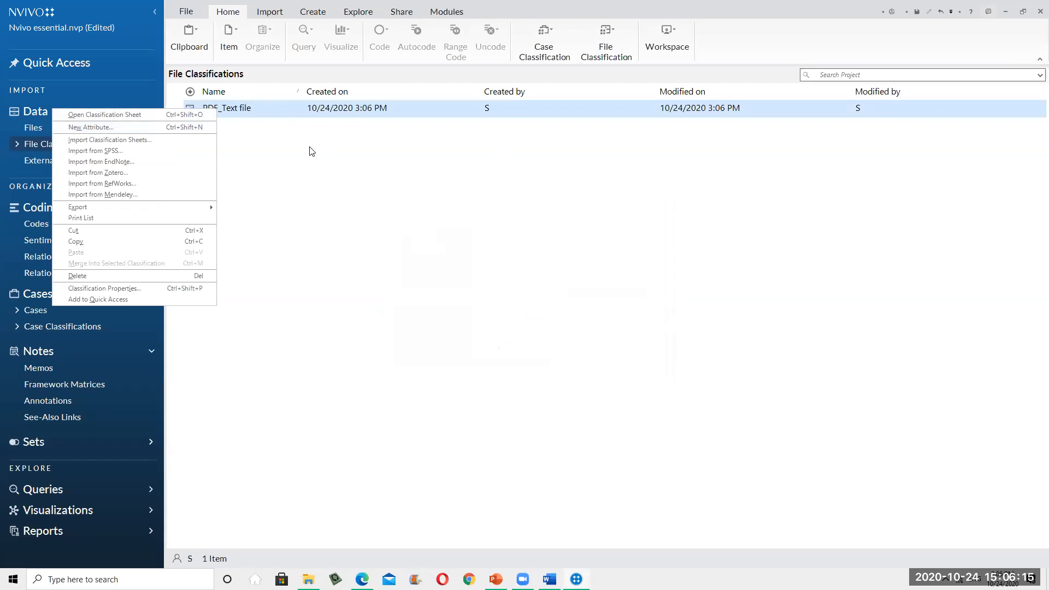
{"action": "left_click", "coordinate": [176, 128]}
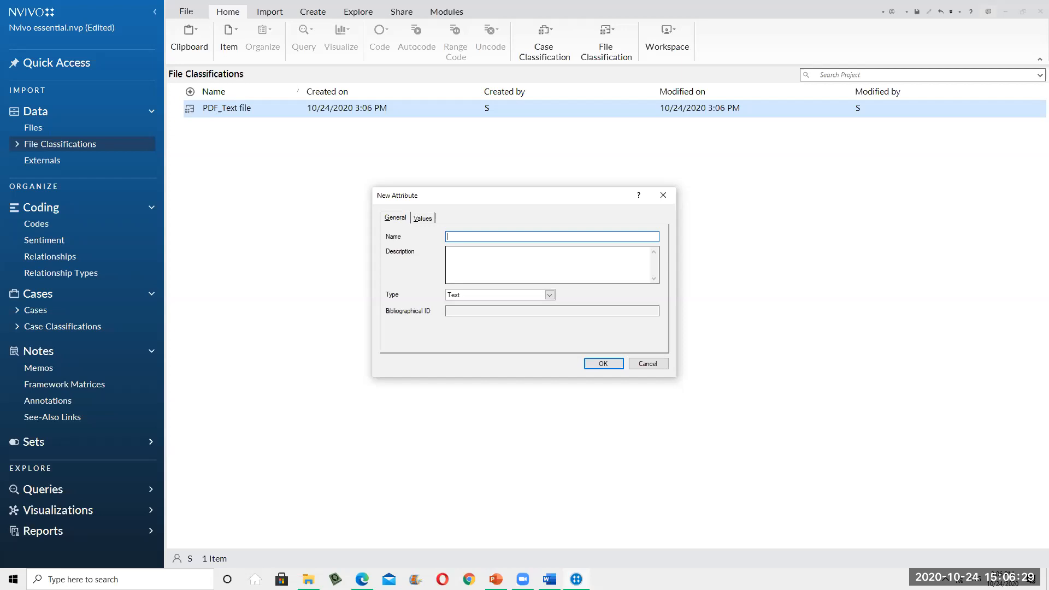
{"action": "type", "text": "b"}
{"action": "left_click", "coordinate": [423, 218]}
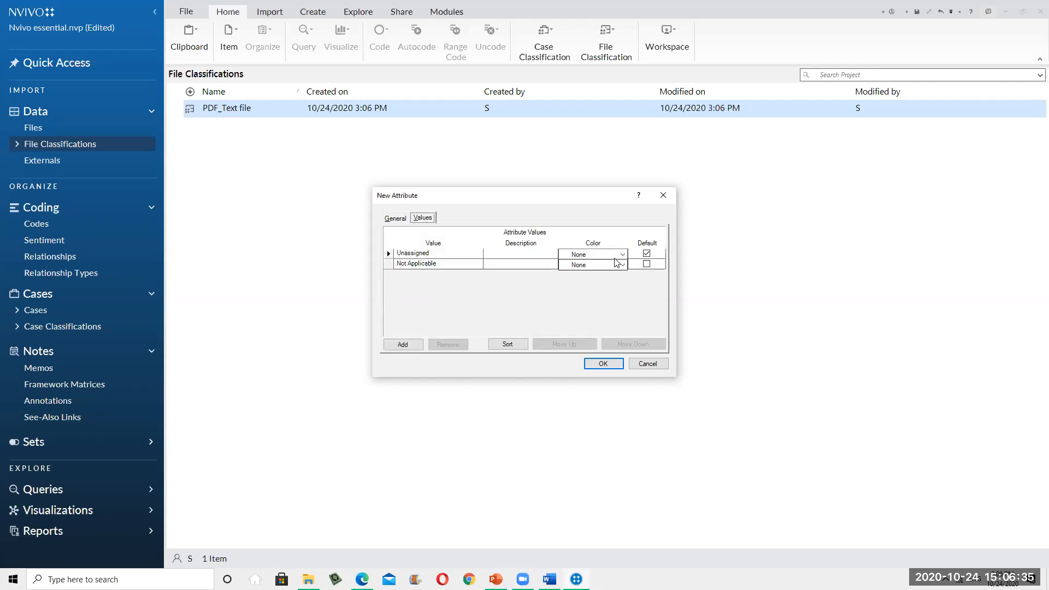
{"action": "left_click", "coordinate": [622, 255]}
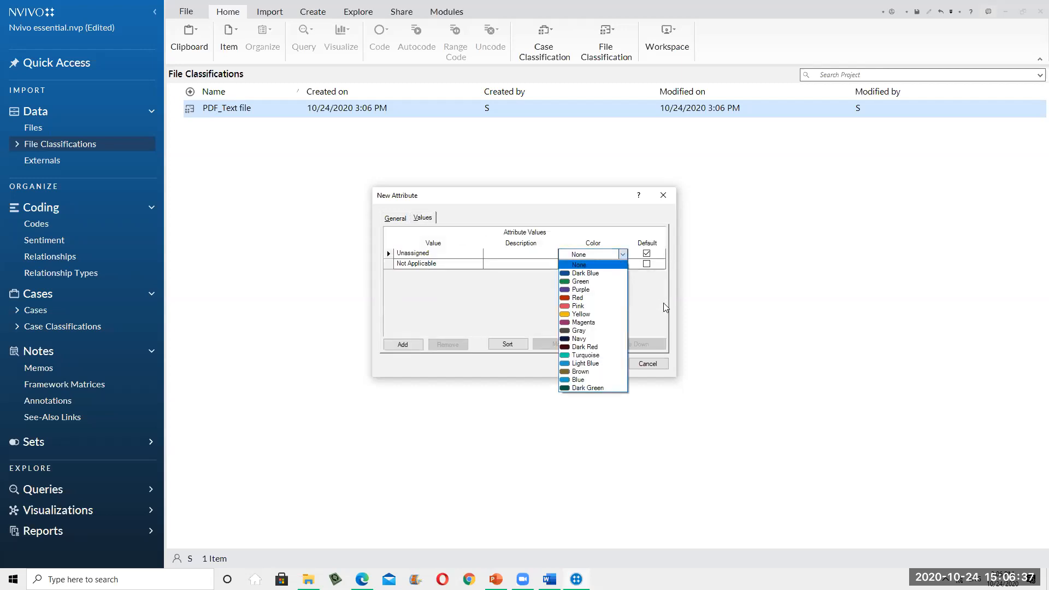
{"action": "left_click", "coordinate": [666, 308]}
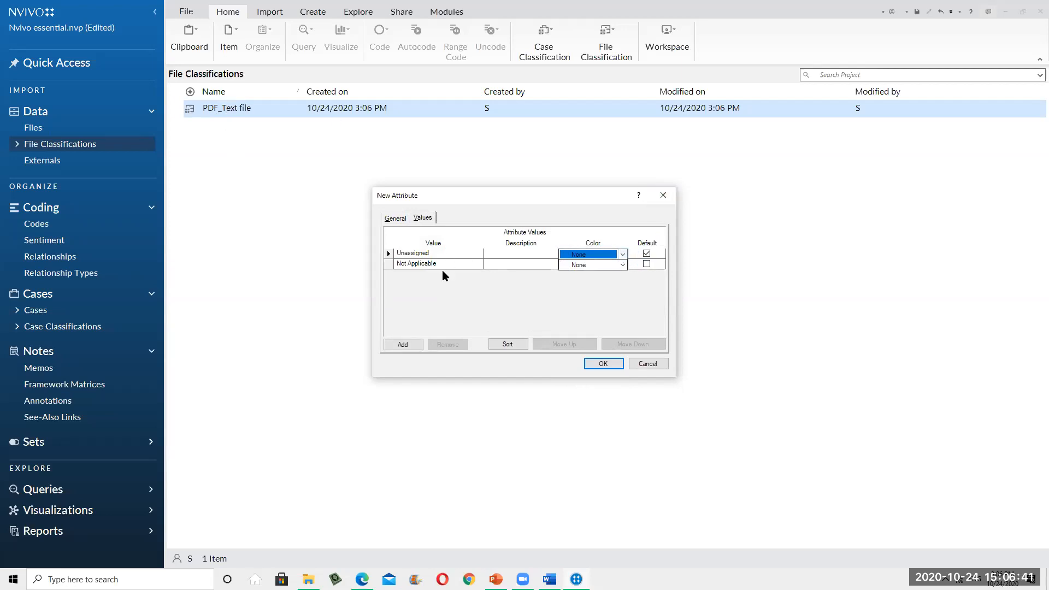
- Add the value "Editable" to the new attribute's values
{"action": "left_click", "coordinate": [398, 346]}
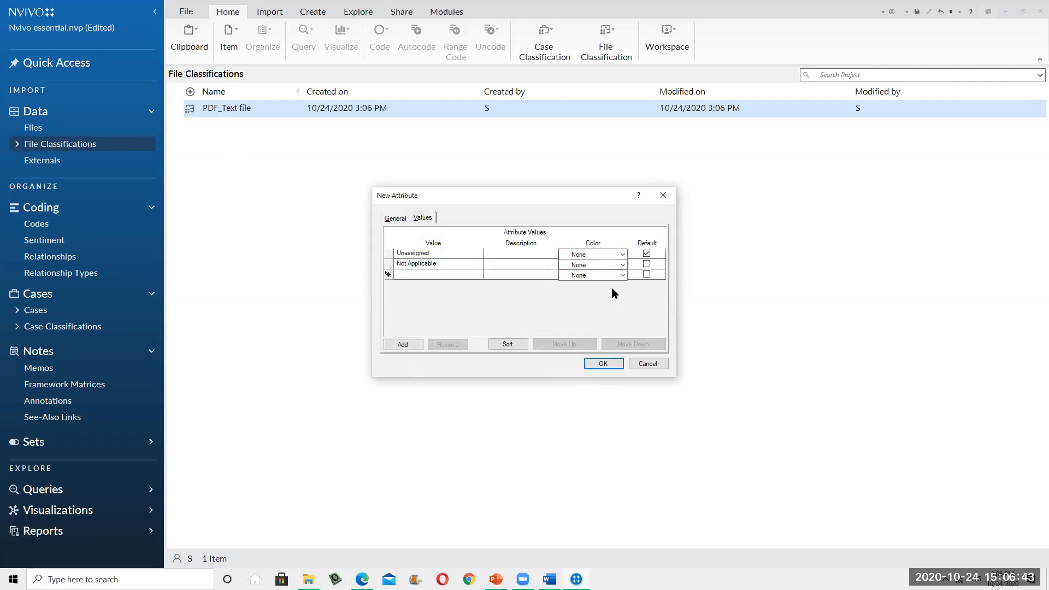
{"action": "left_click", "coordinate": [621, 275]}
{"action": "left_click", "coordinate": [439, 272]}
{"action": "type", "text": "Edit"}
{"action": "key", "text": "BackSpace"}
{"action": "key", "text": "BackSpace"}
{"action": "type", "text": "Textor"}
{"action": "key", "text": "BackSpace"}
{"action": "key", "text": "BackSpace"}
{"action": "key", "text": "BackSpace"}
{"action": "key", "text": "BackSpace"}
{"action": "key", "text": "BackSpace"}
{"action": "type", "text": "Editable"}
- Set the Editable value's color to None and save the new attribute of the PDF_Text file classification
{"action": "left_click", "coordinate": [619, 276]}
{"action": "left_click", "coordinate": [529, 274]}
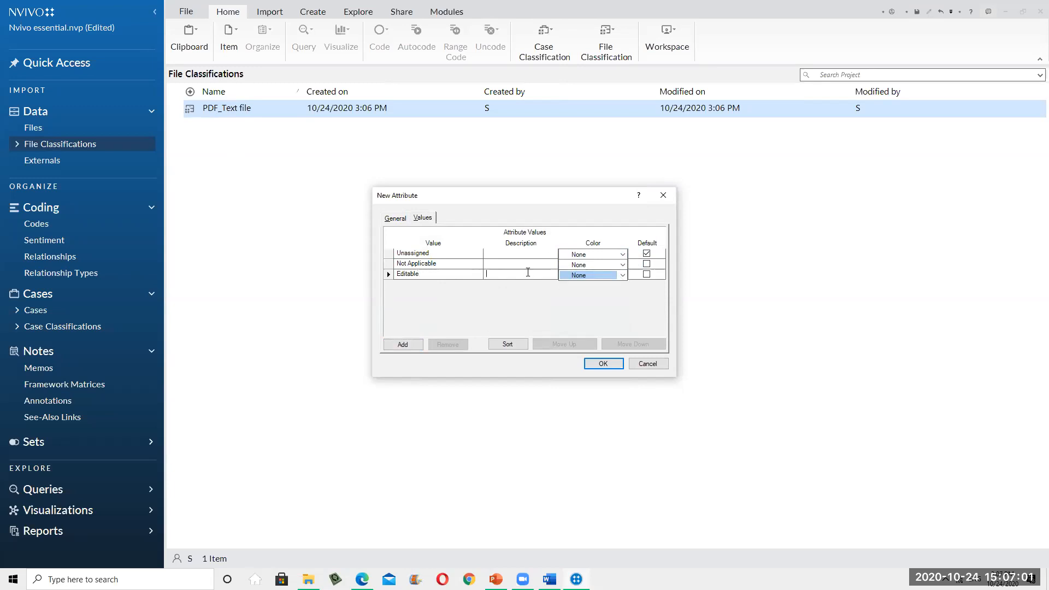
{"action": "left_click", "coordinate": [446, 278]}
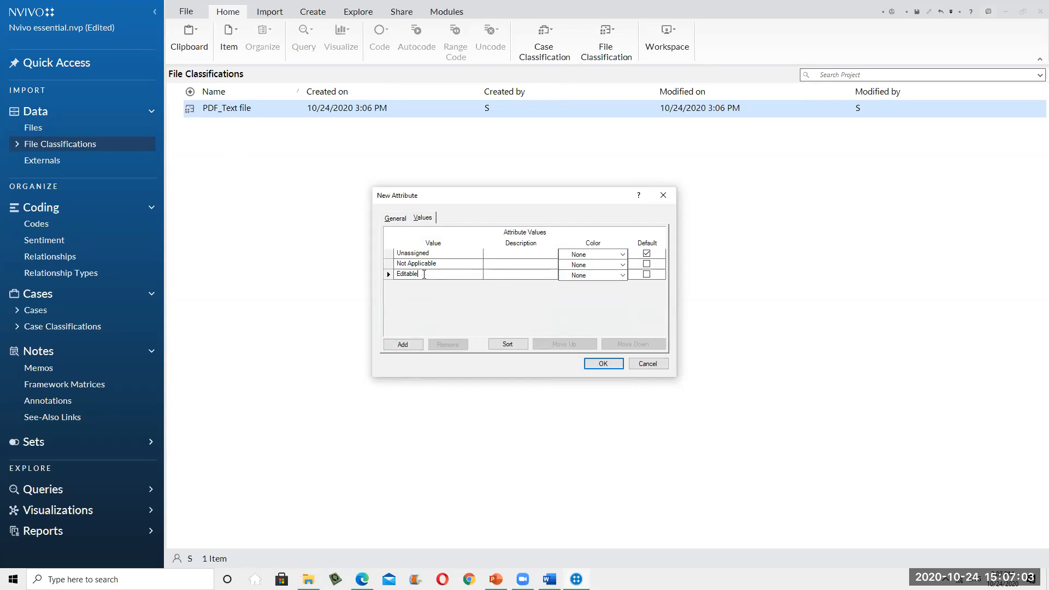
{"action": "left_click", "coordinate": [624, 276]}
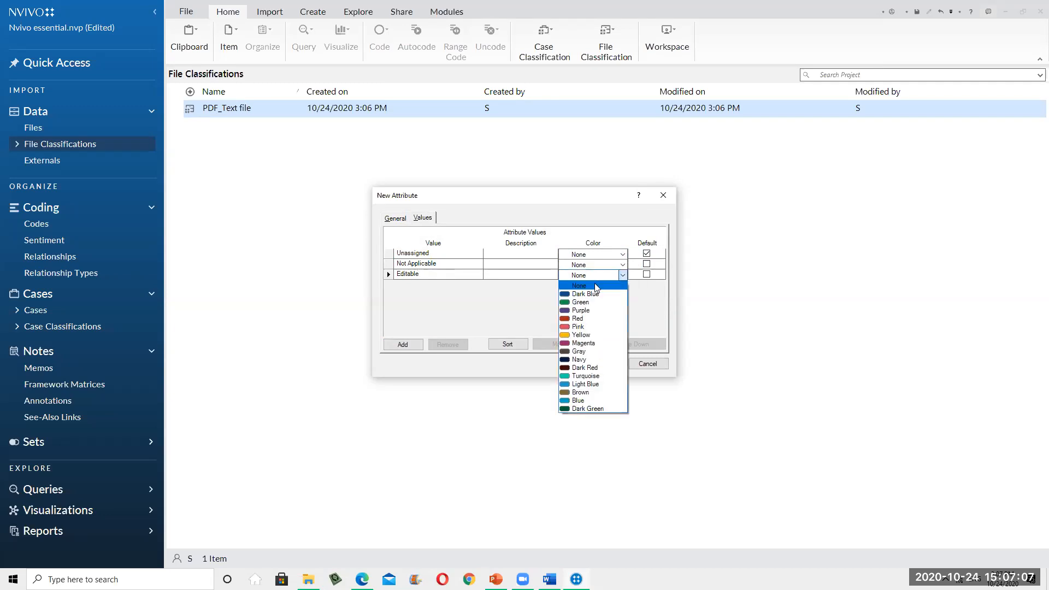
{"action": "left_click", "coordinate": [595, 285]}
{"action": "left_click", "coordinate": [608, 364]}
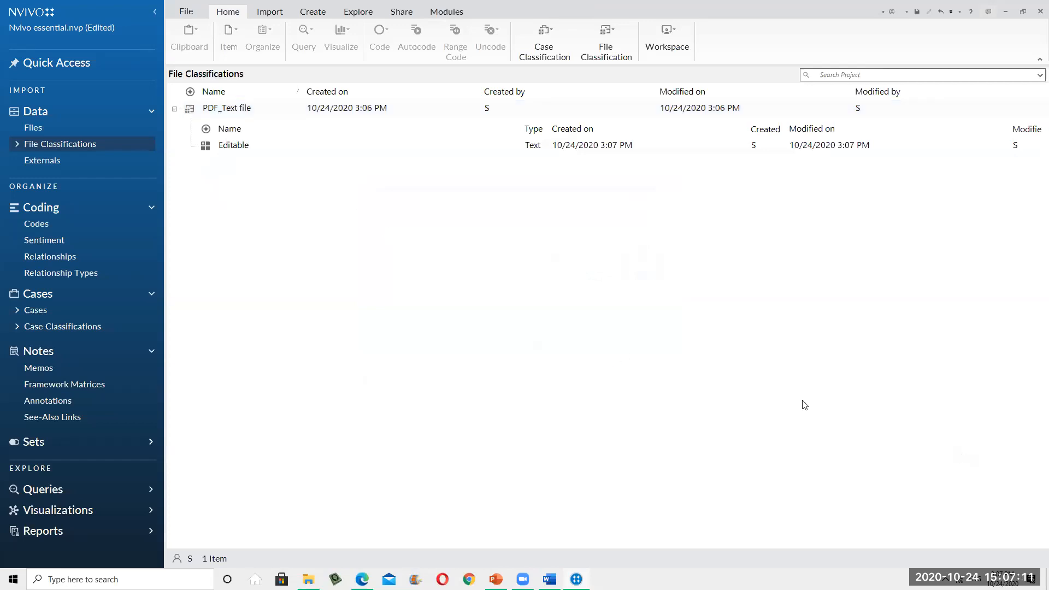
- Return to the imported files and open the Crossroads marks 30 years PDF to check whether its text can be selected
{"action": "left_click", "coordinate": [18, 145]}
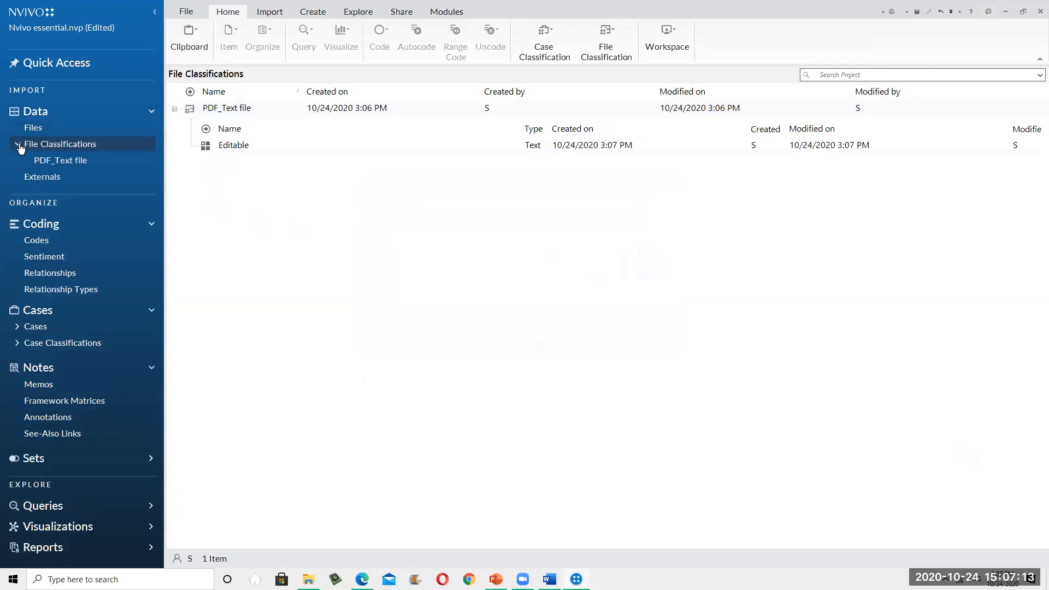
{"action": "left_click", "coordinate": [26, 128]}
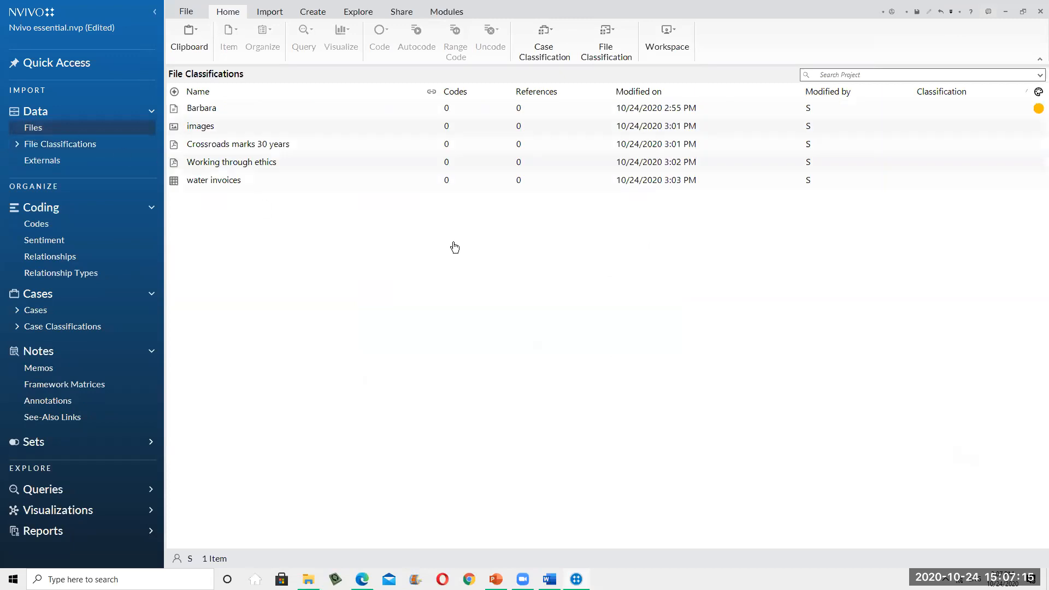
{"action": "left_click", "coordinate": [229, 147]}
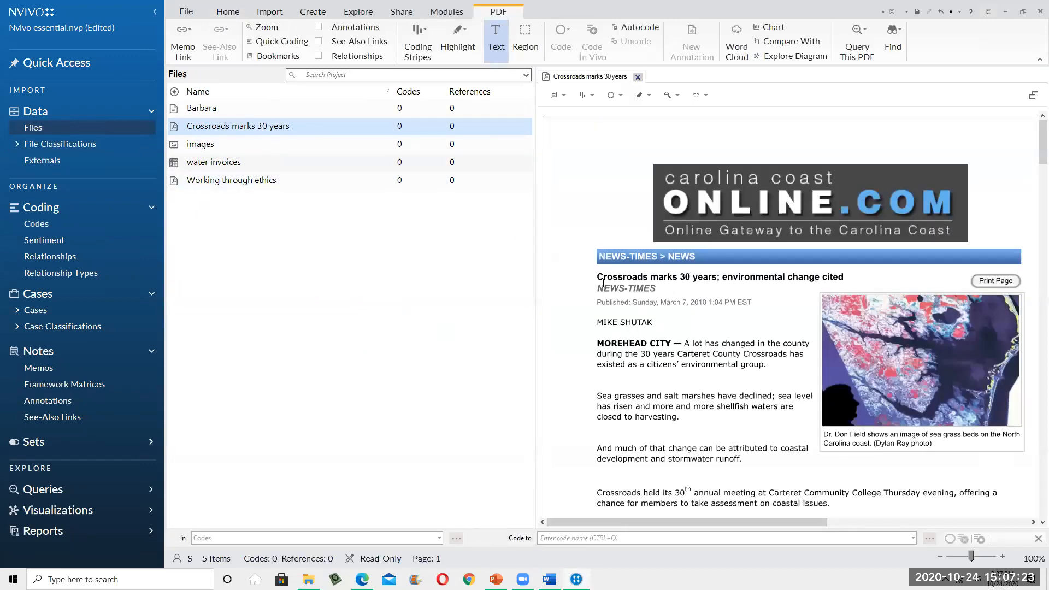
{"action": "left_click_drag", "start_coordinate": [598, 278], "coordinate": [678, 355]}
{"action": "right_click", "coordinate": [733, 356]}
{"action": "left_click", "coordinate": [765, 337]}
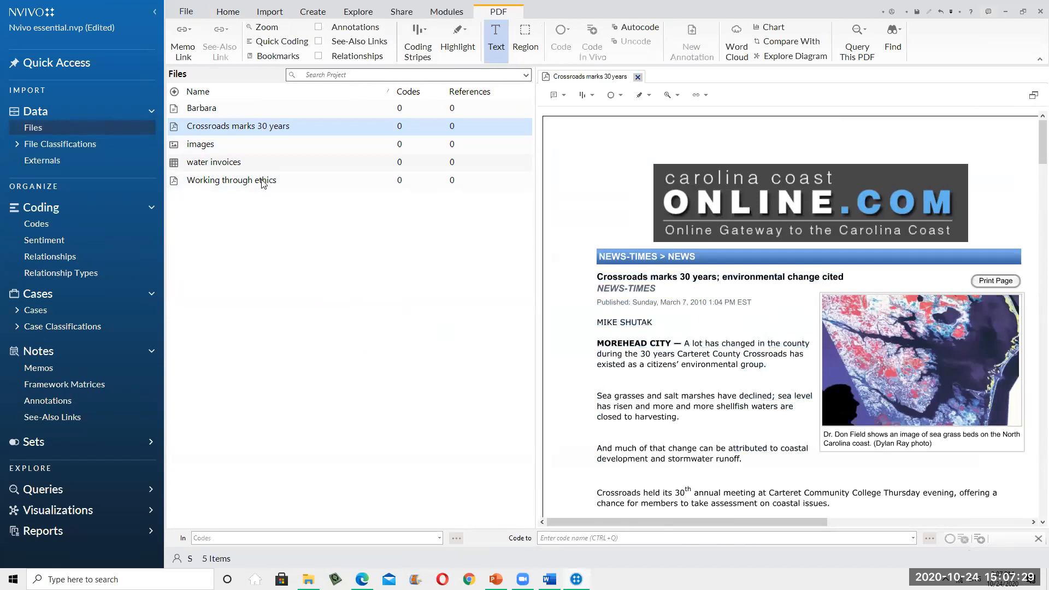
- Open the Working through ethics PDF and look through its scanned pages
{"action": "left_click", "coordinate": [273, 245]}
{"action": "left_click", "coordinate": [240, 182]}
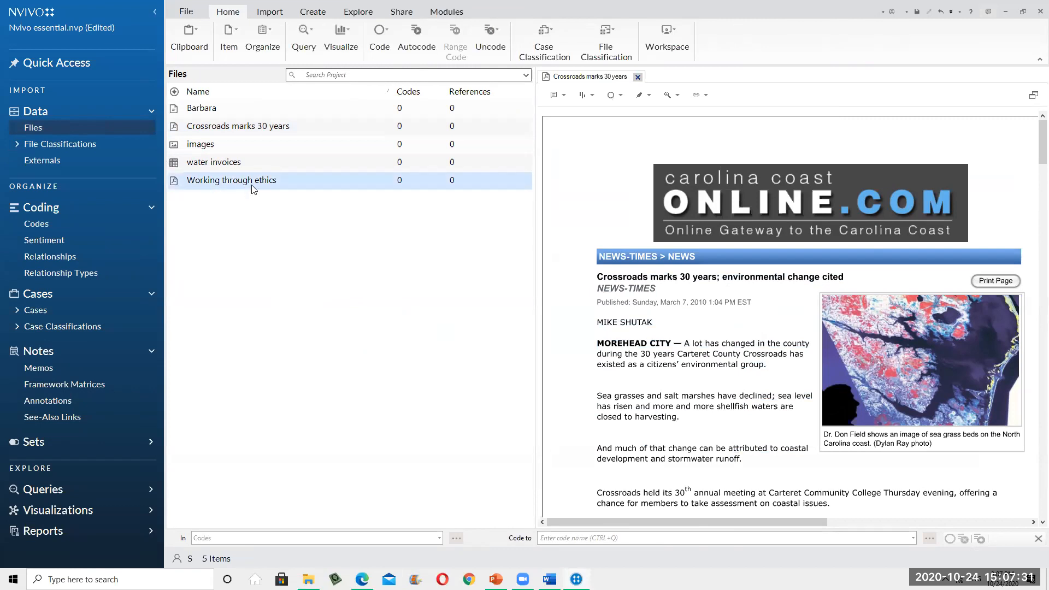
{"action": "double_click", "coordinate": [253, 181]}
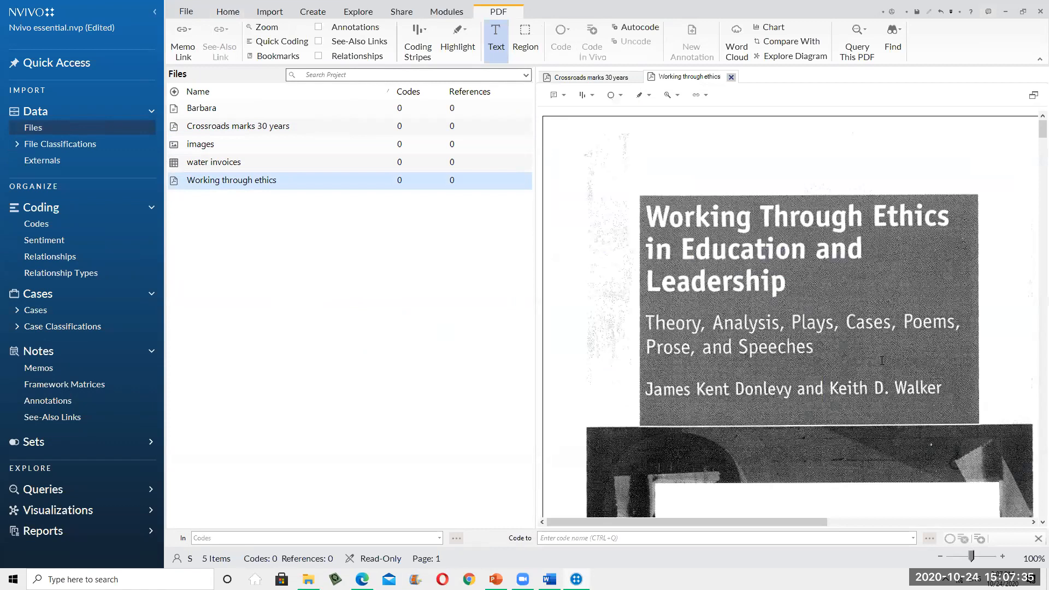
{"action": "scroll", "coordinate": [818, 396], "scroll_direction": "down", "scroll_amount": 5}
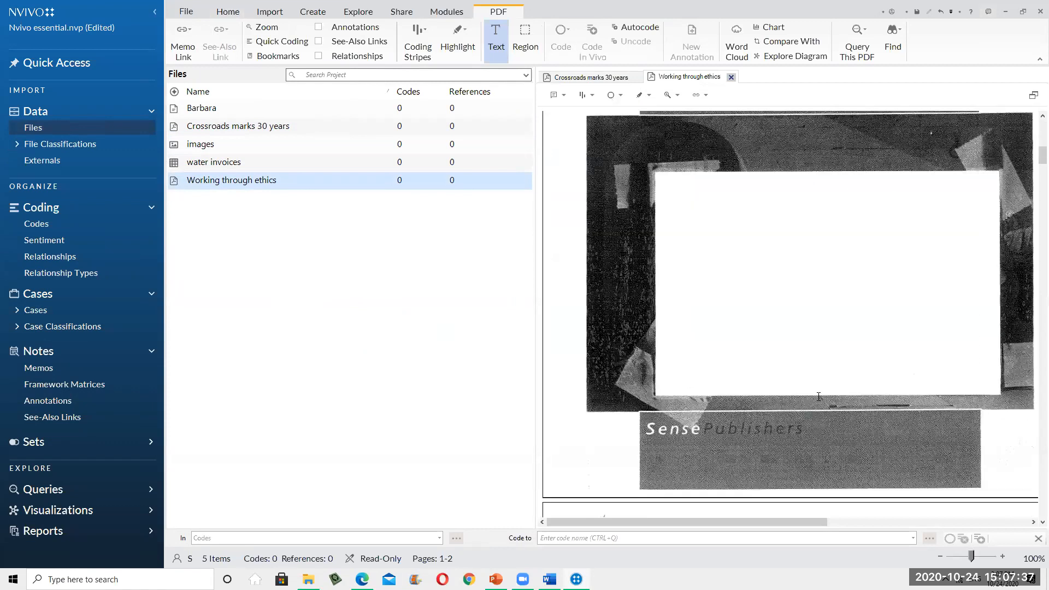
{"action": "scroll", "coordinate": [883, 346], "scroll_direction": "down", "scroll_amount": 5}
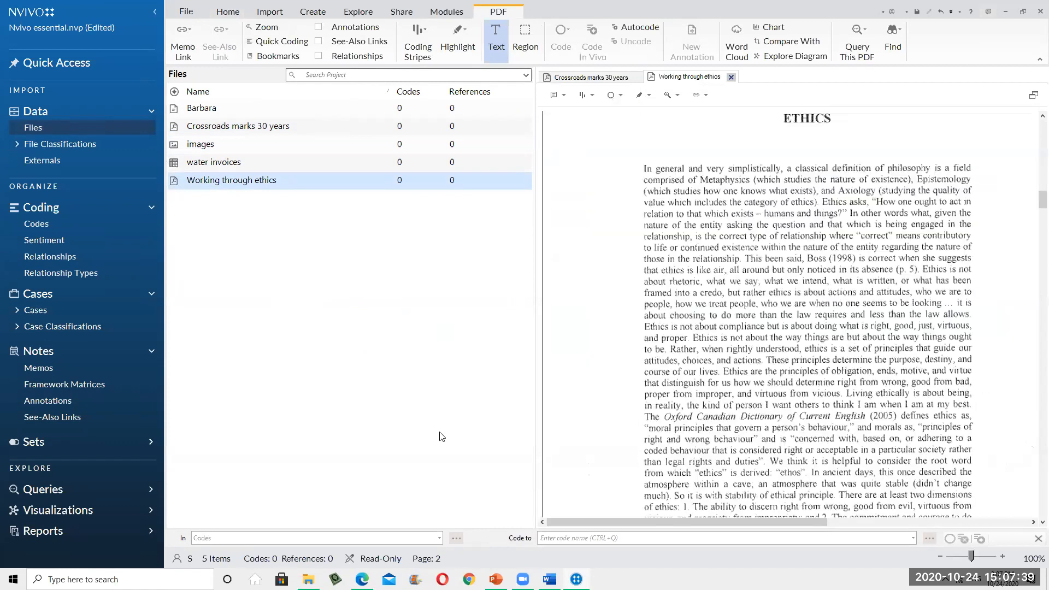
- Reopen the Crossroads marks 30 years PDF and try to assign it a file classification
{"action": "left_click", "coordinate": [240, 238]}
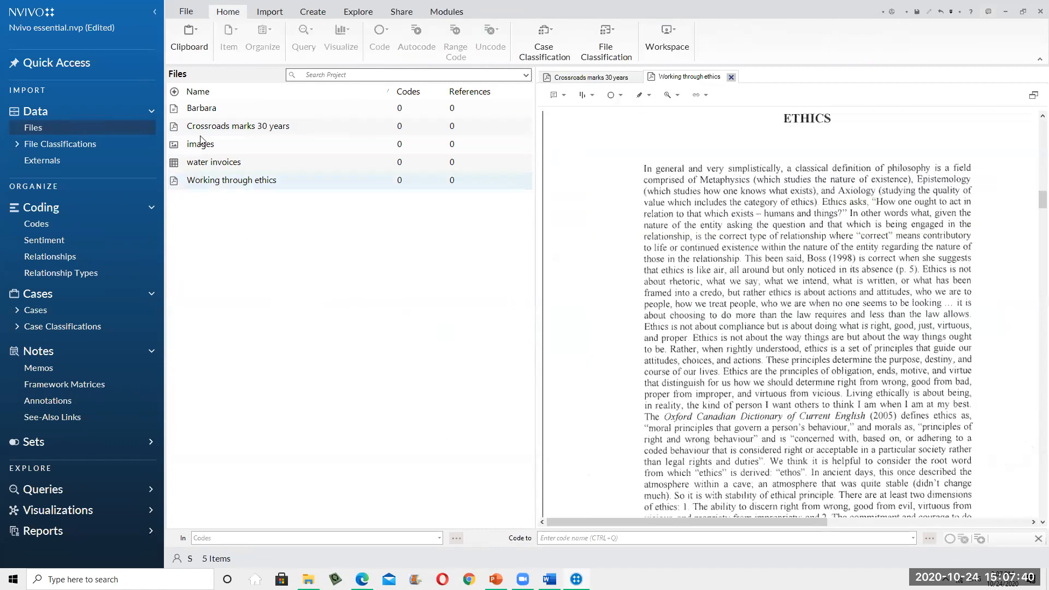
{"action": "left_click", "coordinate": [246, 128]}
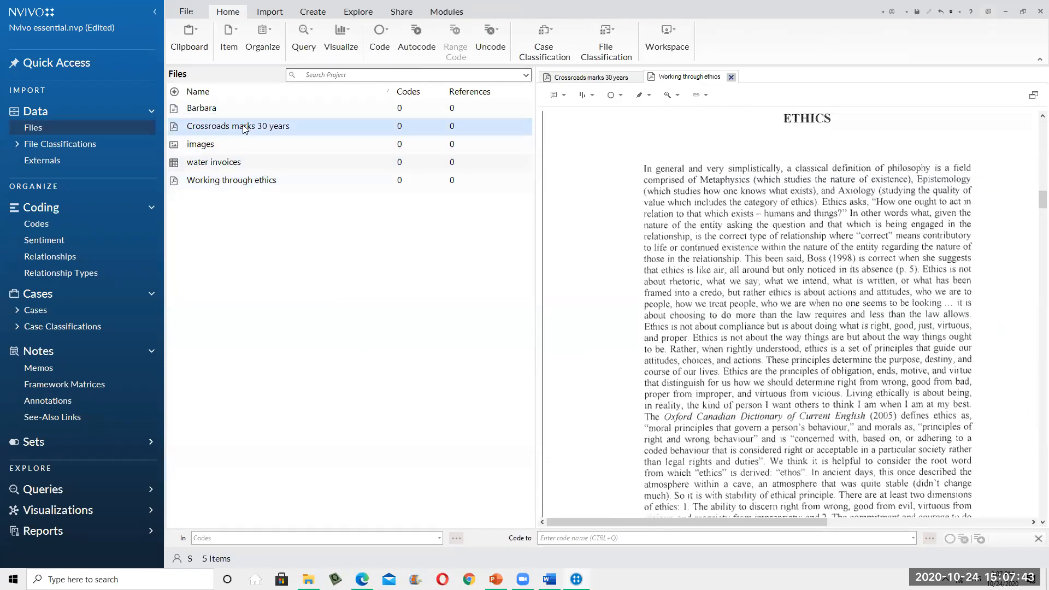
{"action": "double_click", "coordinate": [244, 128]}
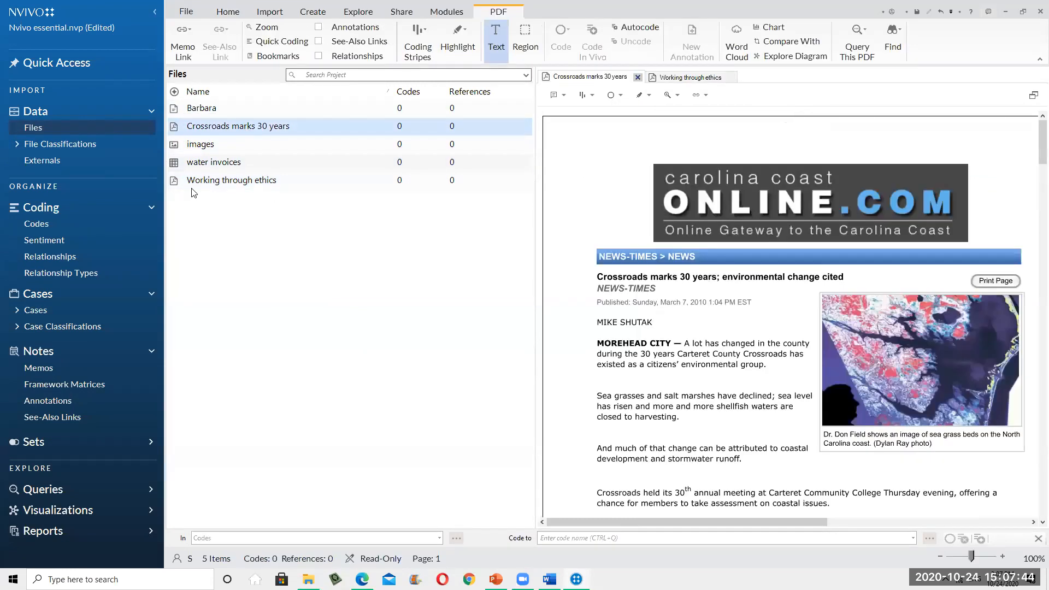
{"action": "right_click", "coordinate": [222, 128]}
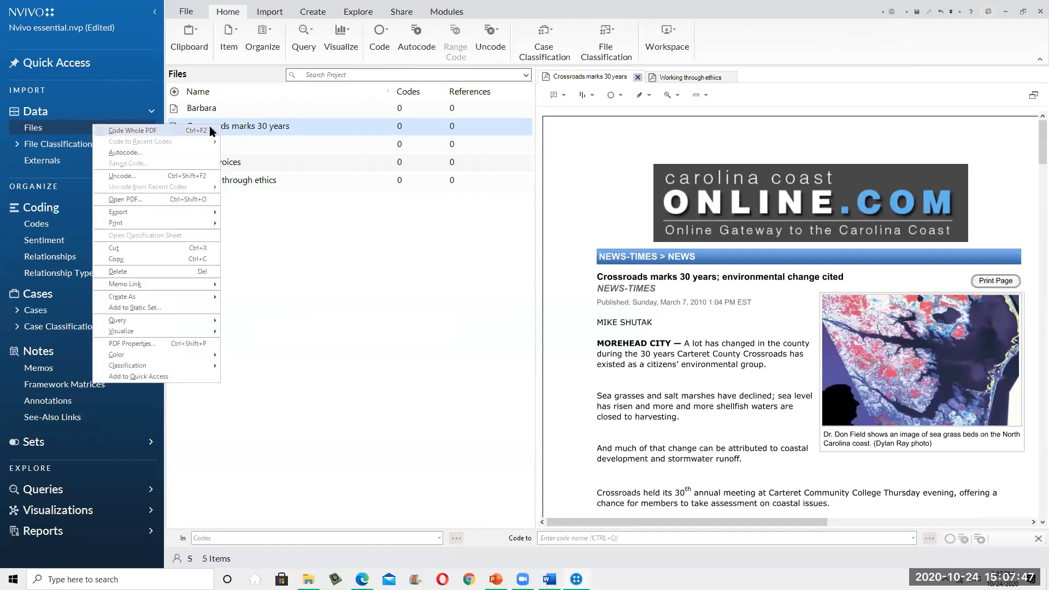
{"action": "mouse_move", "coordinate": [169, 366]}
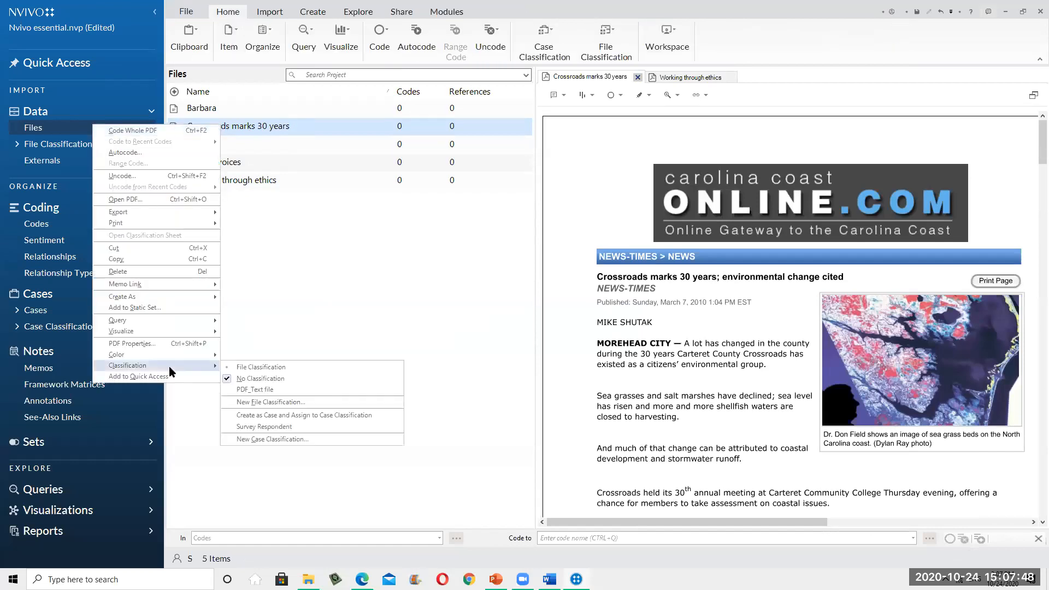
{"action": "left_click", "coordinate": [284, 368]}
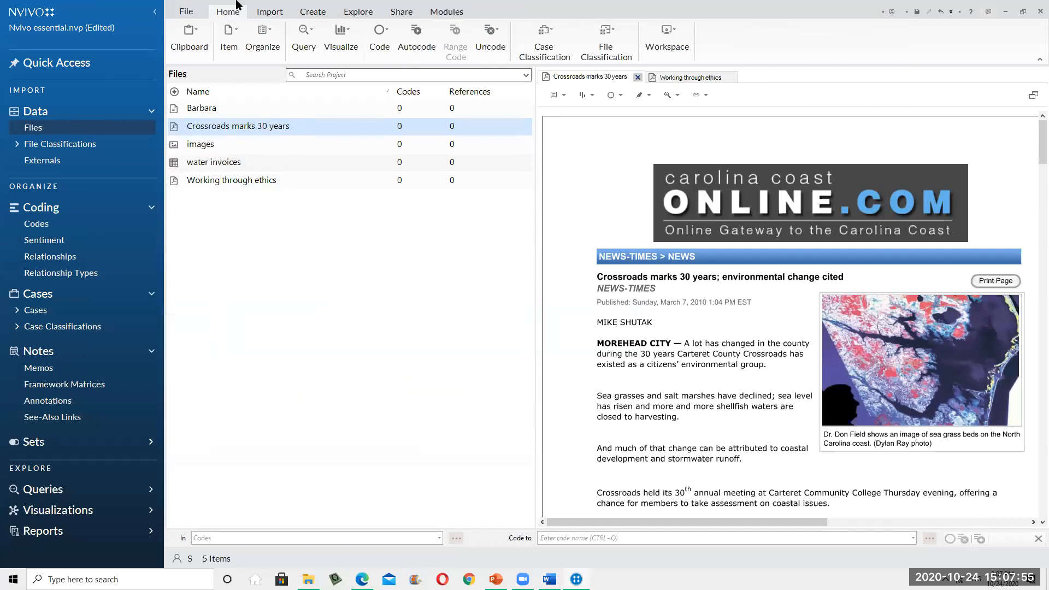
{"action": "left_click", "coordinate": [453, 402]}
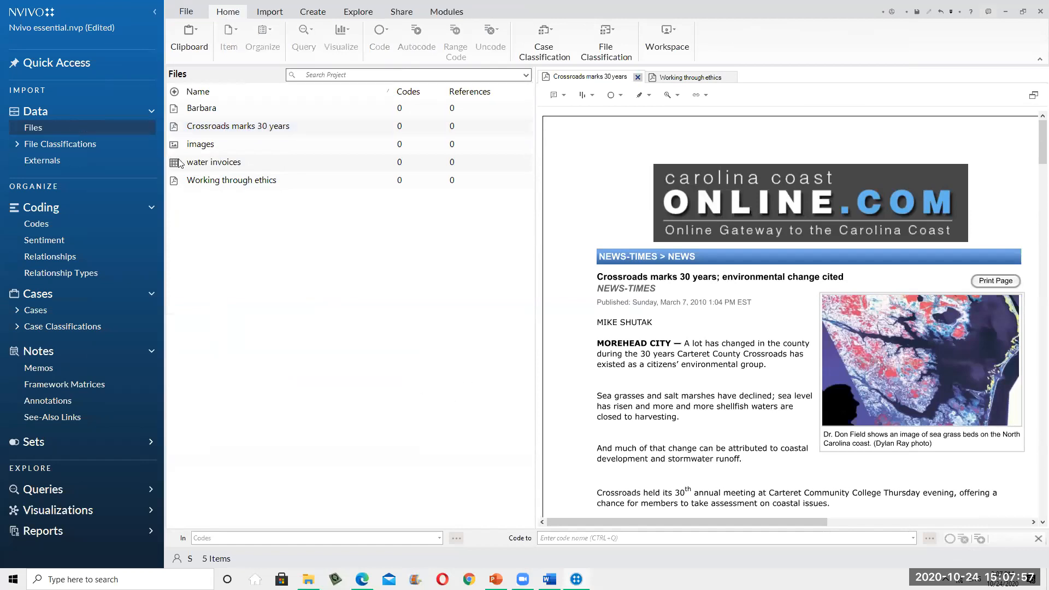
- Open the classification sheet of PDF_Text file and inspect its Editable column
{"action": "left_click", "coordinate": [621, 54]}
{"action": "left_click", "coordinate": [606, 54]}
{"action": "left_click", "coordinate": [605, 54]}
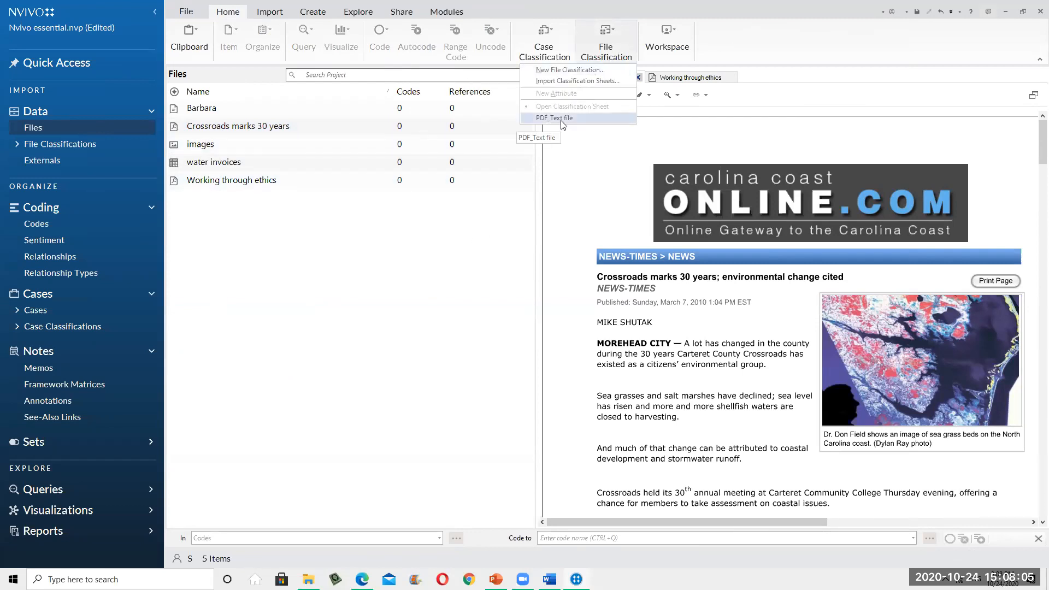
{"action": "left_click", "coordinate": [561, 119]}
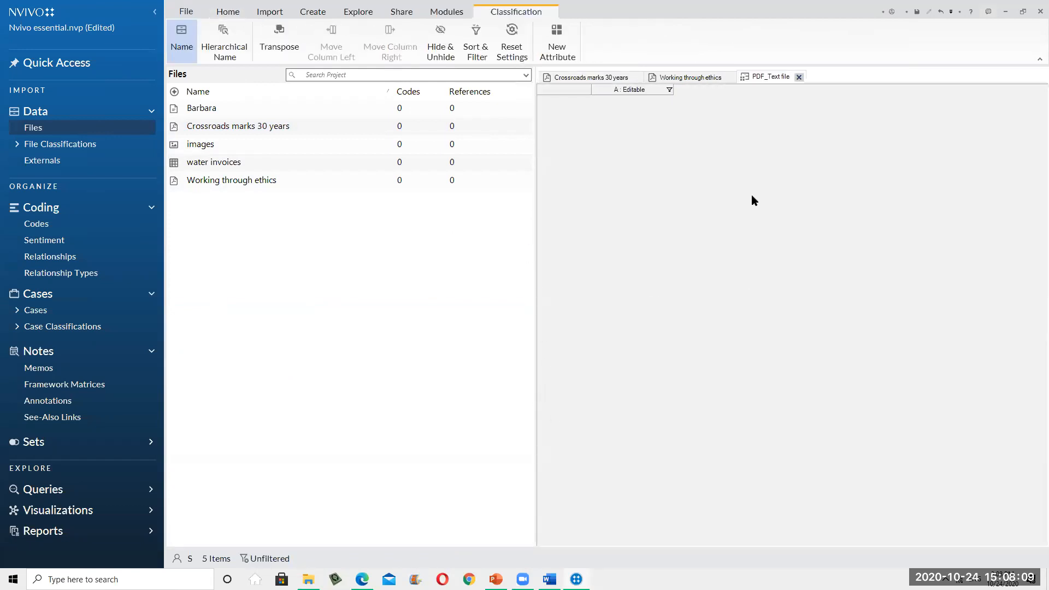
{"action": "left_click", "coordinate": [668, 94]}
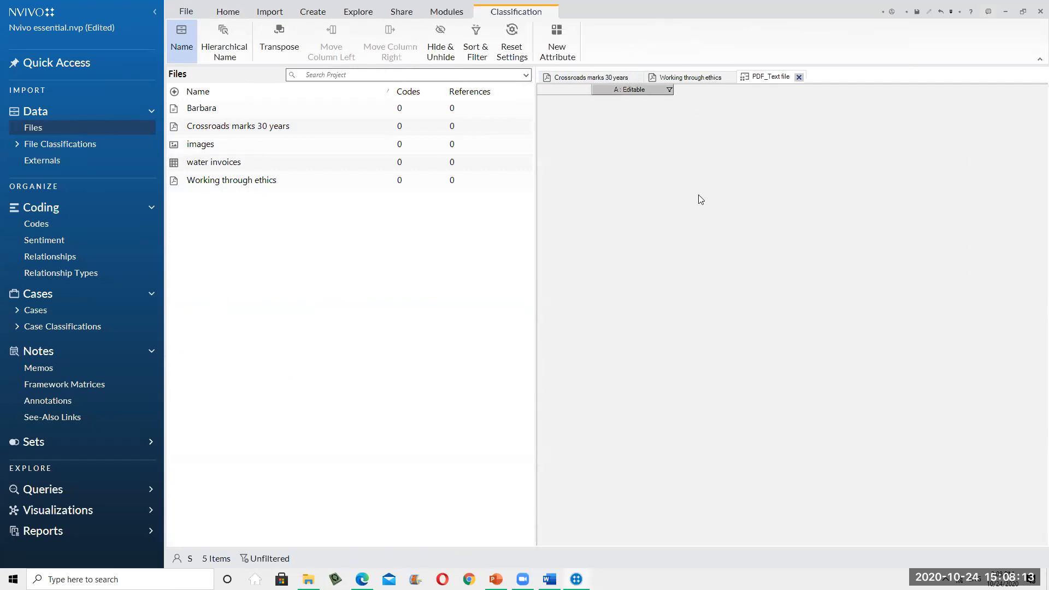
{"action": "left_click", "coordinate": [343, 469]}
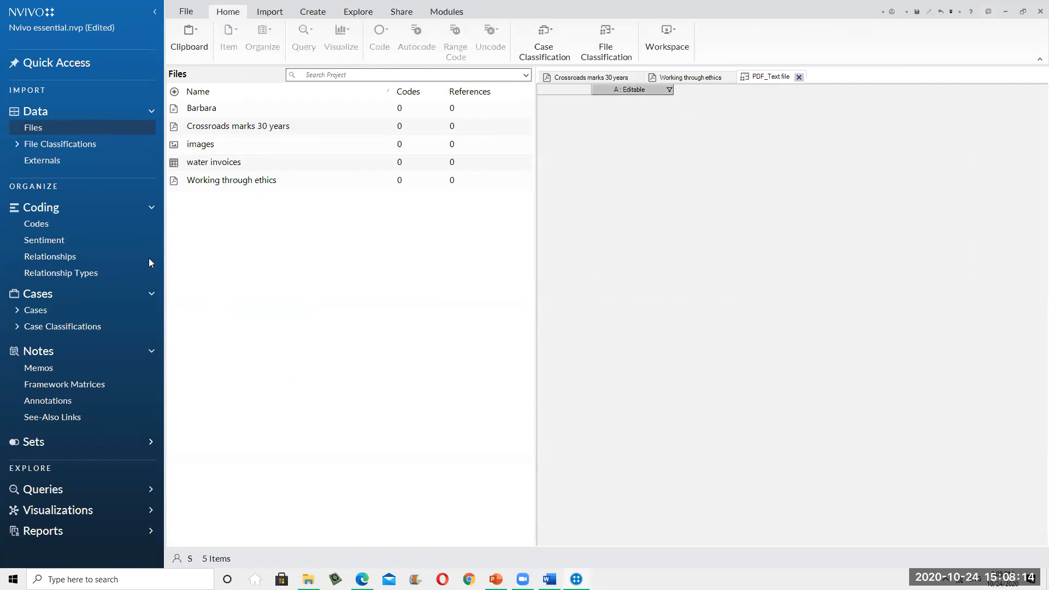
{"action": "left_click", "coordinate": [632, 237]}
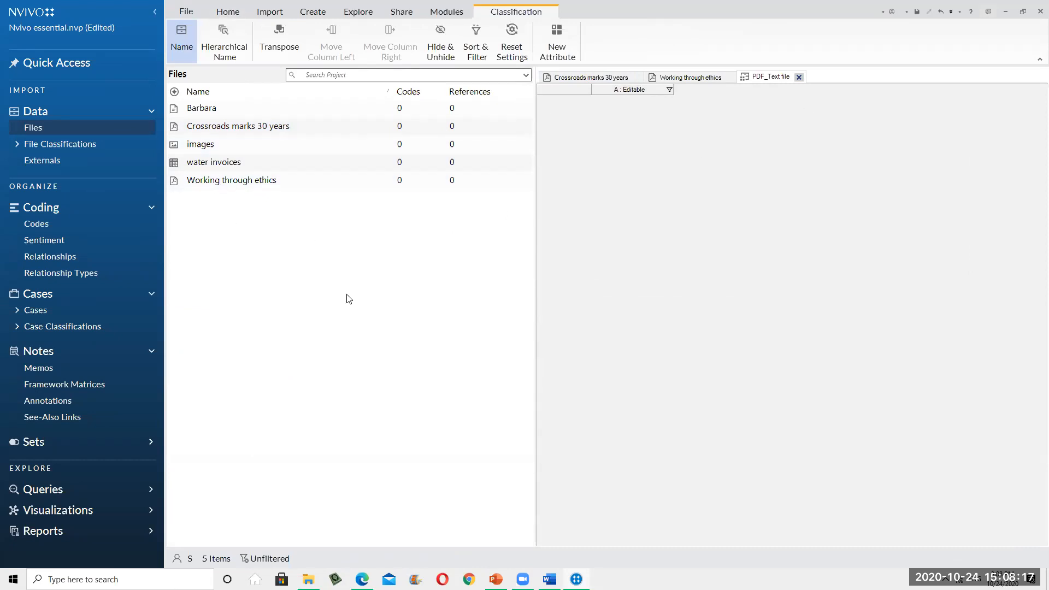
- Create a new custom file classification named Interview
{"action": "left_click", "coordinate": [65, 144]}
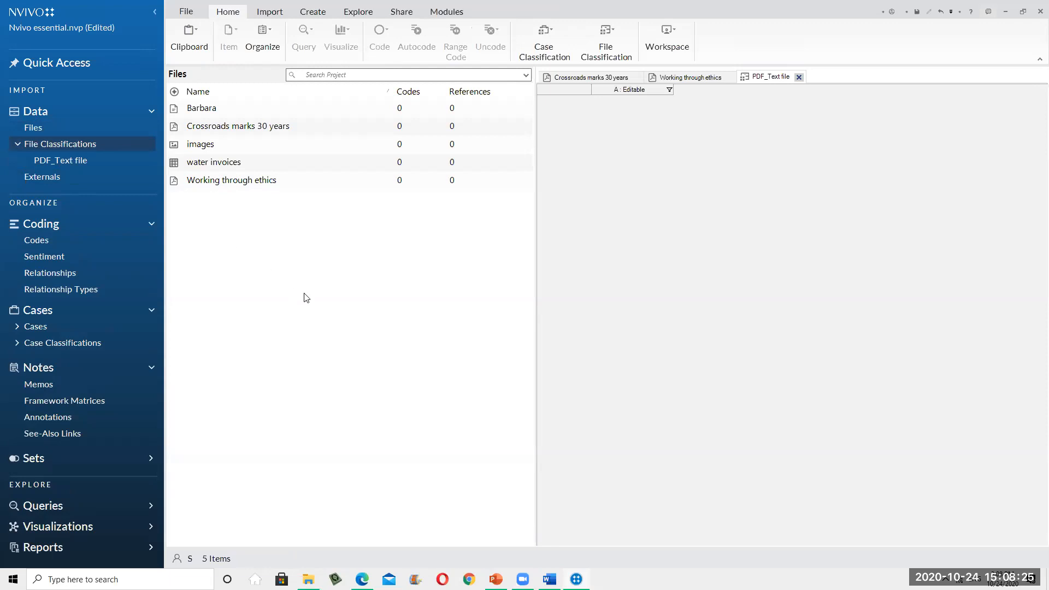
{"action": "left_click", "coordinate": [214, 146]}
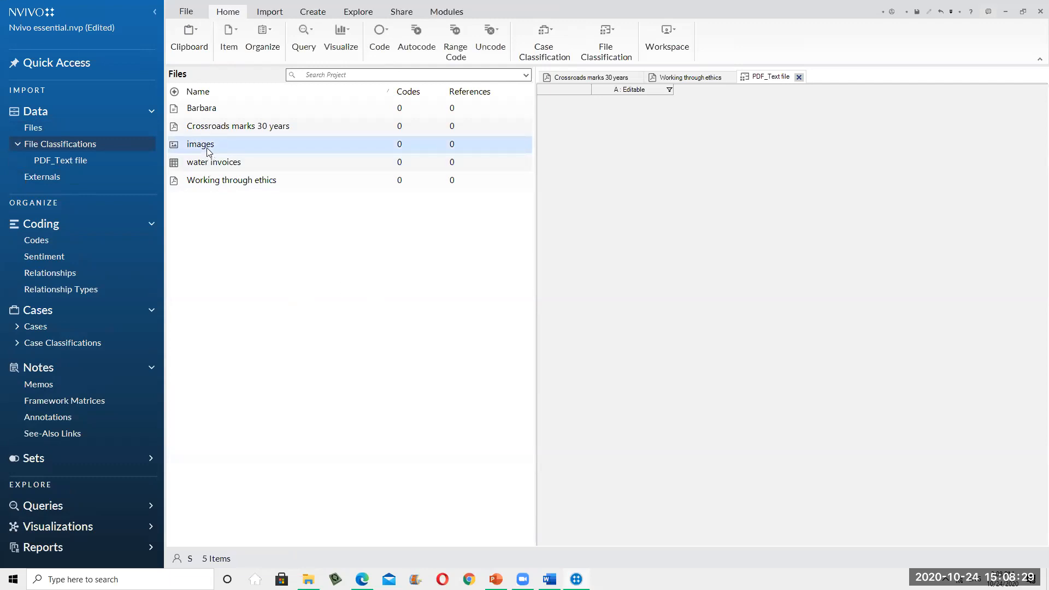
{"action": "left_click", "coordinate": [216, 112]}
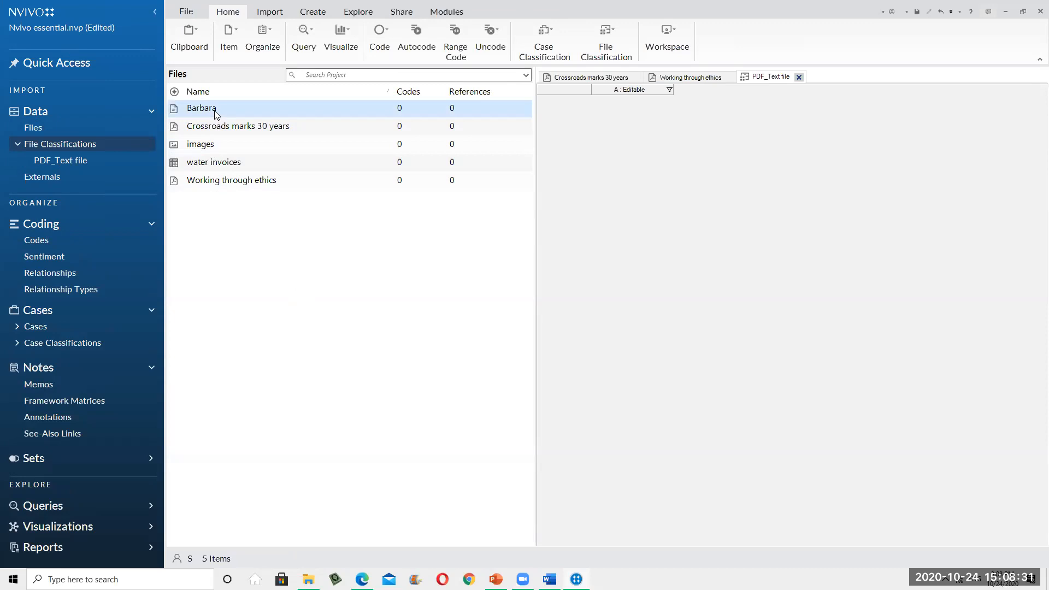
{"action": "right_click", "coordinate": [61, 144]}
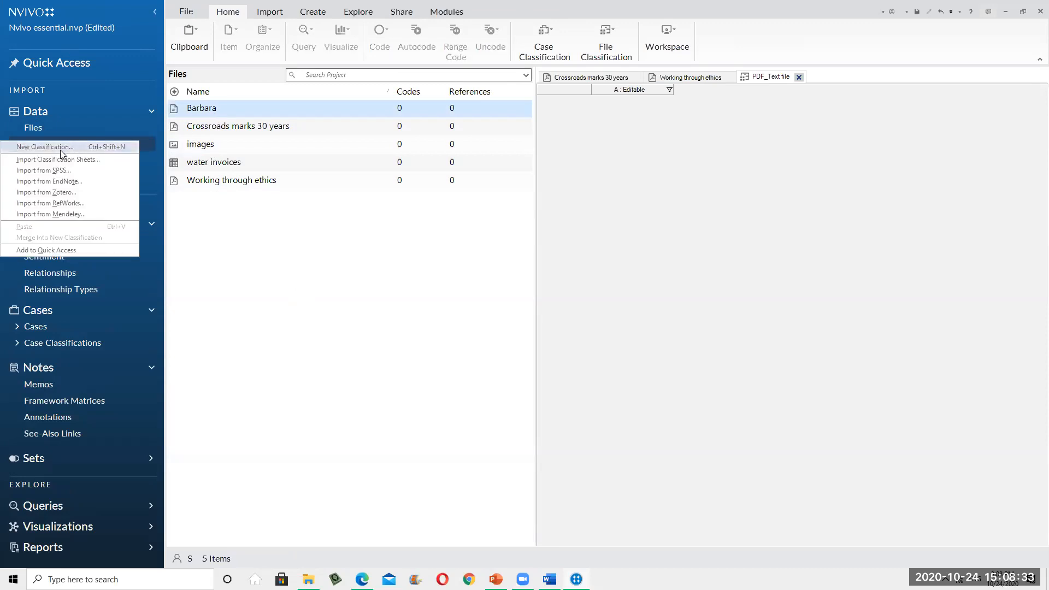
{"action": "left_click", "coordinate": [45, 147]}
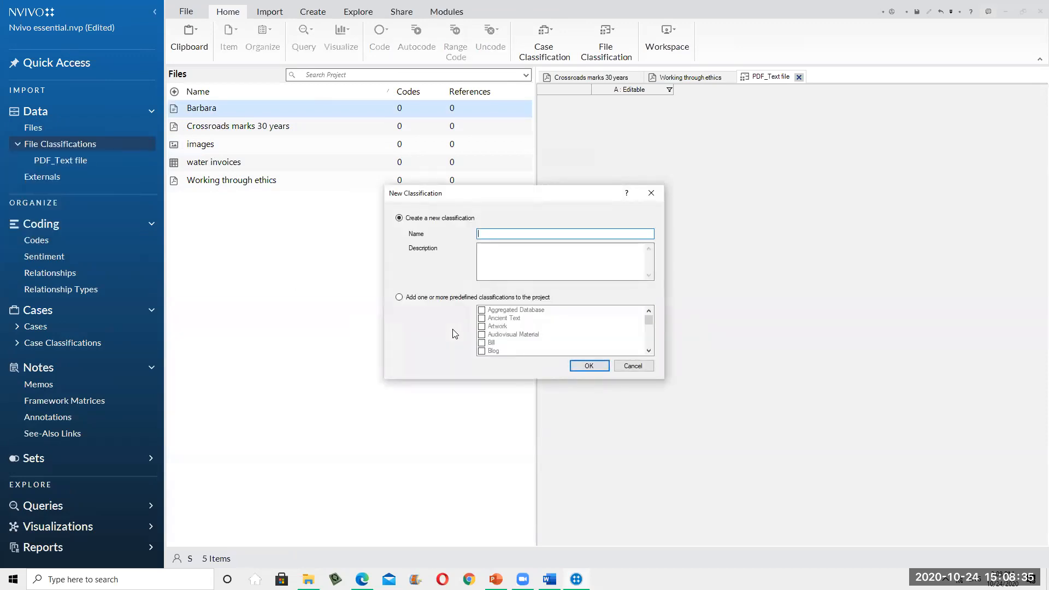
{"action": "type", "text": "Interview"}
{"action": "left_click", "coordinate": [588, 367]}
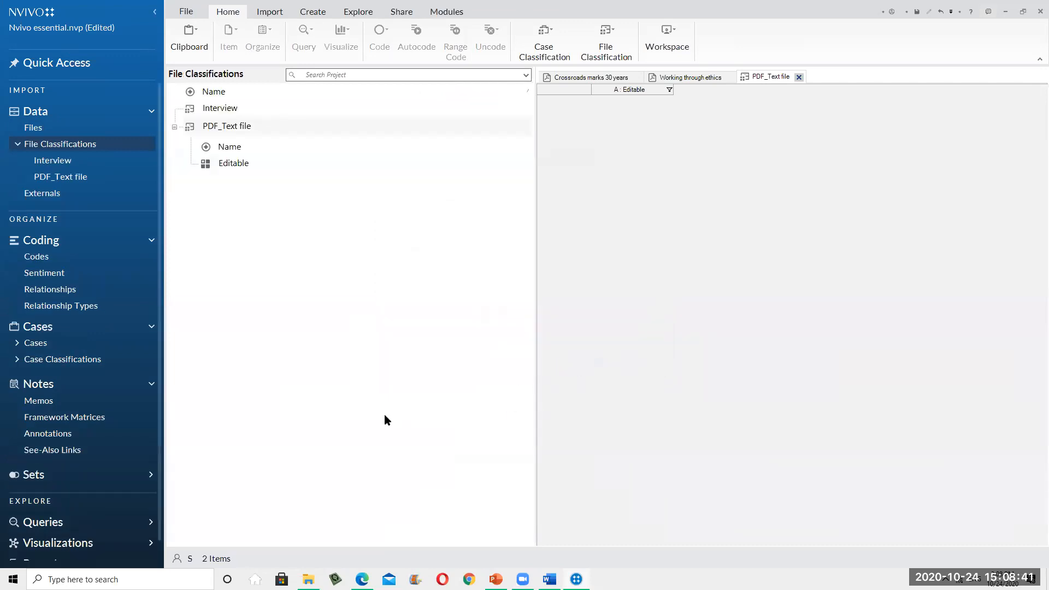
- Add a Text attribute named location to the Interview classification
{"action": "right_click", "coordinate": [235, 109]}
{"action": "left_click", "coordinate": [151, 130]}
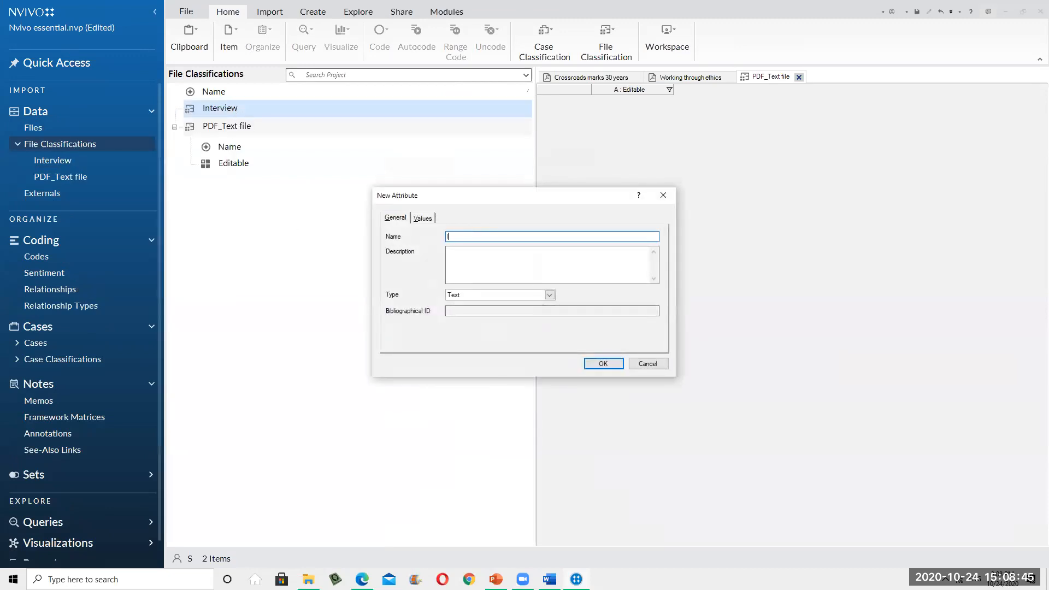
{"action": "type", "text": "location"}
{"action": "left_click", "coordinate": [553, 263]}
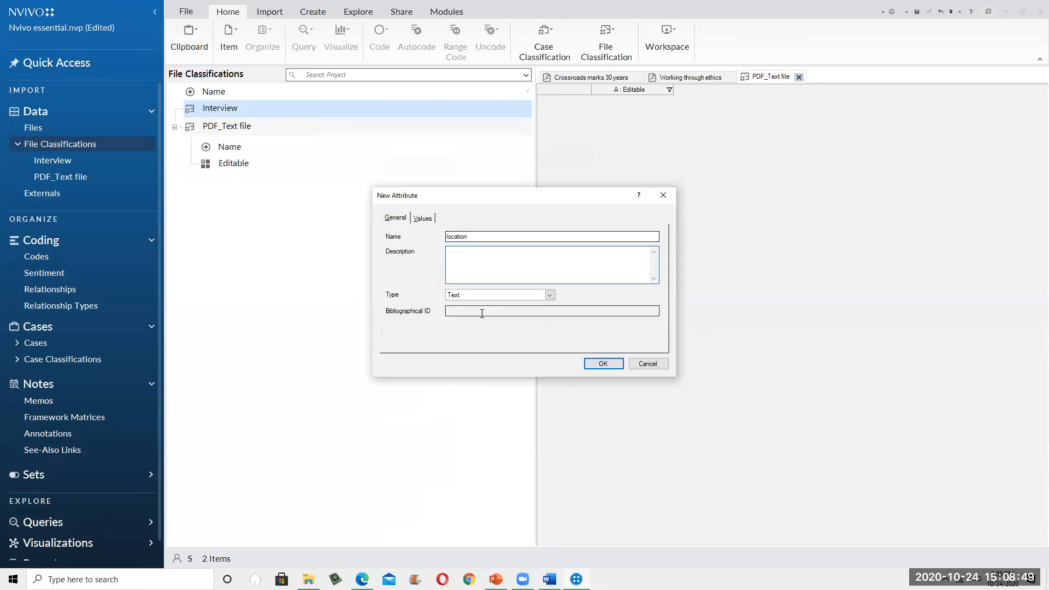
{"action": "left_click", "coordinate": [550, 295]}
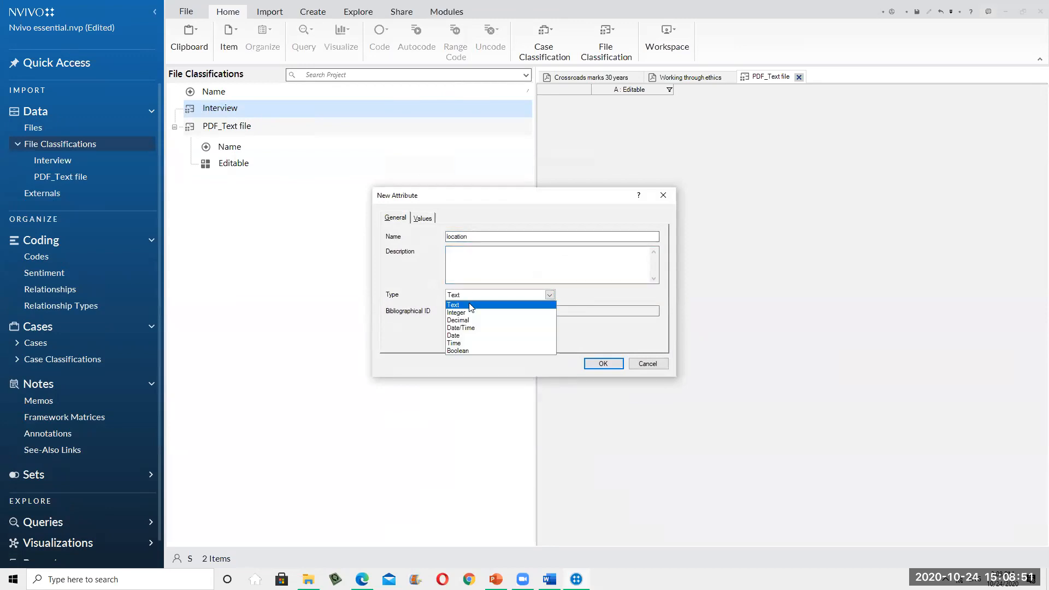
{"action": "left_click", "coordinate": [470, 307]}
{"action": "left_click", "coordinate": [548, 329]}
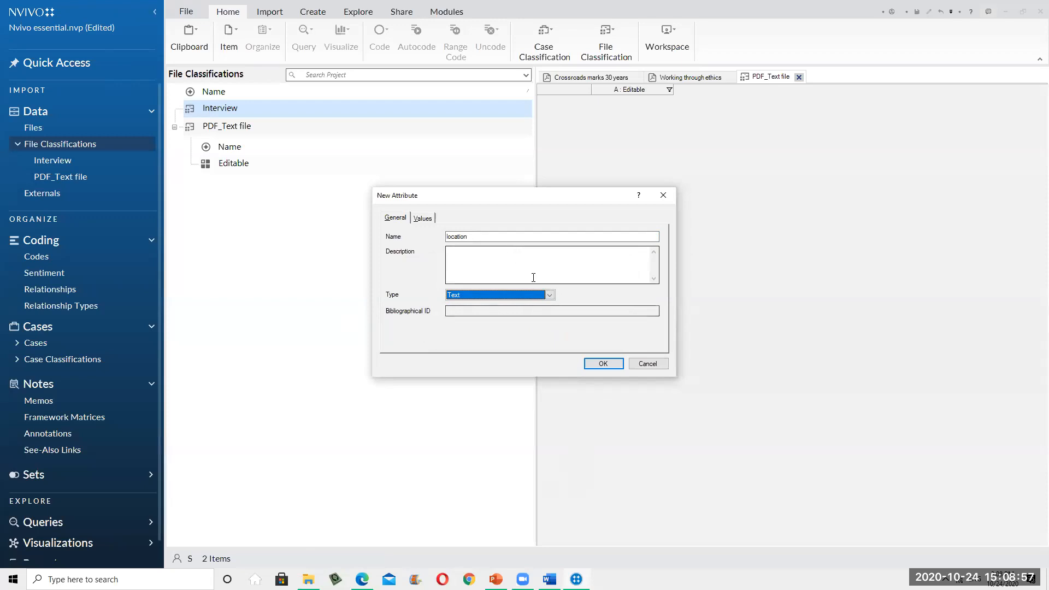
{"action": "left_click", "coordinate": [611, 365]}
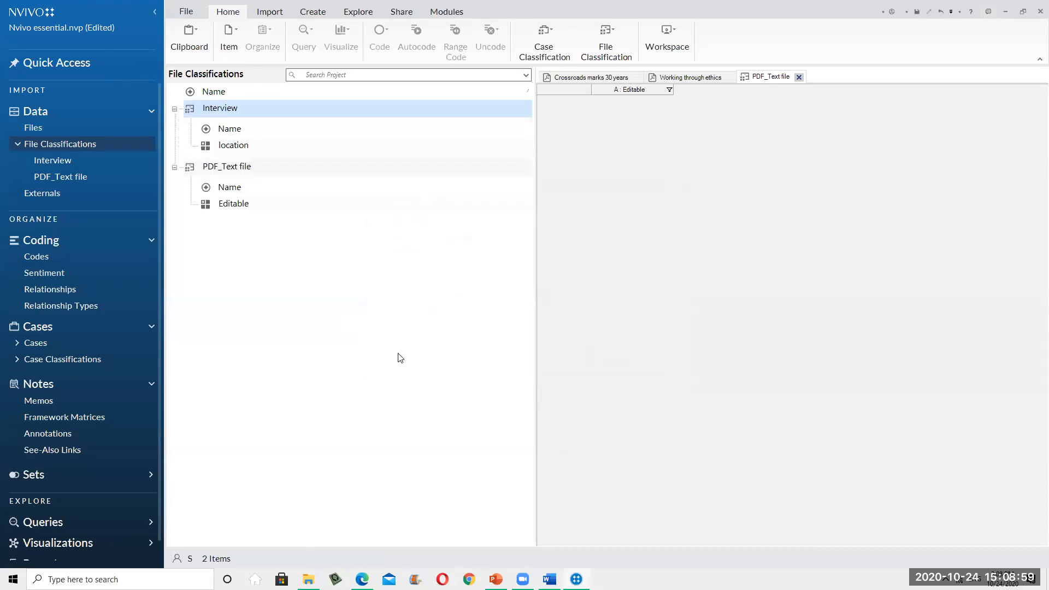
{"action": "left_click", "coordinate": [234, 146]}
{"action": "left_click", "coordinate": [401, 481]}
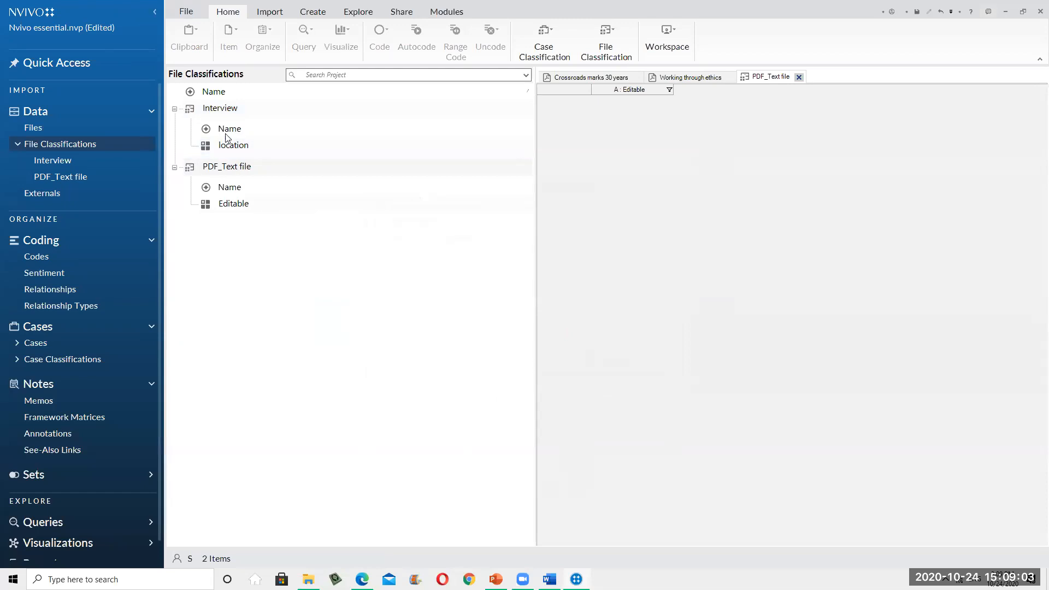
{"action": "left_click", "coordinate": [234, 145]}
{"action": "left_click", "coordinate": [389, 368]}
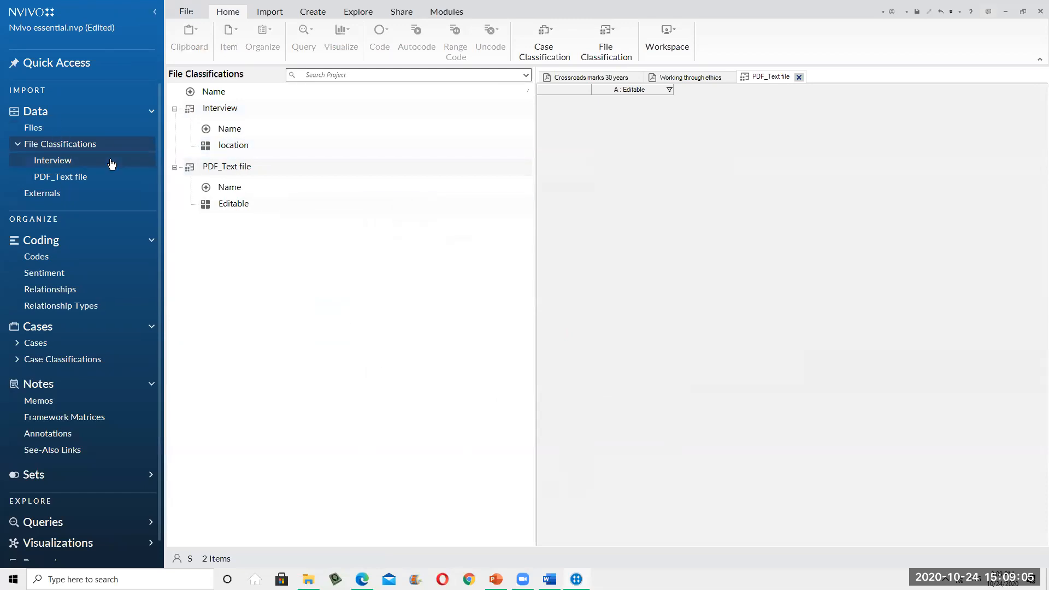
- Select the interview transcript among the files and inspect the location column in the Interview classification sheet
{"action": "left_click", "coordinate": [48, 130]}
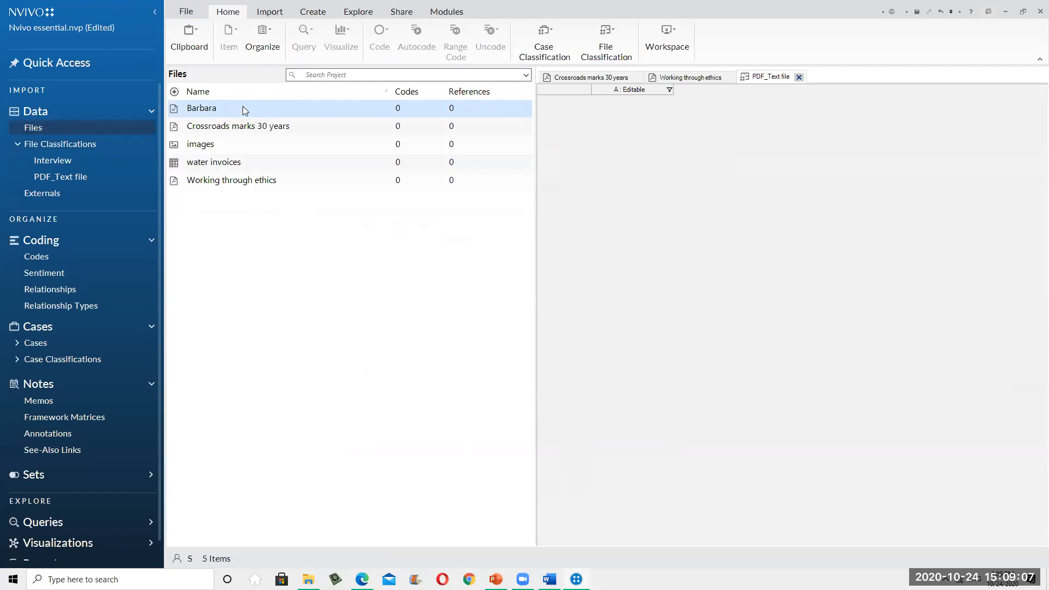
{"action": "right_click", "coordinate": [241, 109]}
{"action": "left_click", "coordinate": [185, 106]}
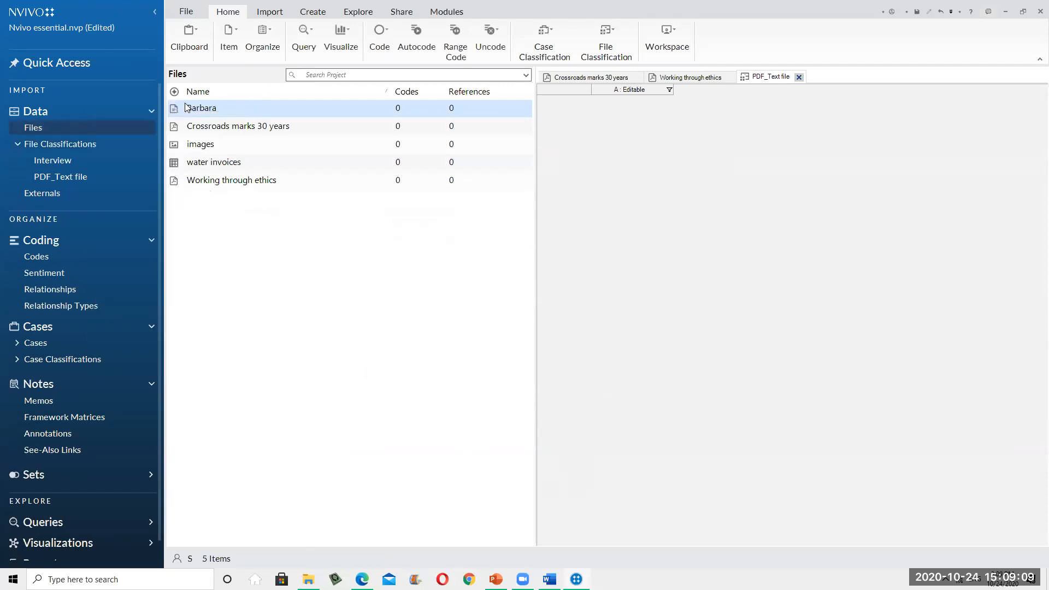
{"action": "left_click", "coordinate": [191, 106]}
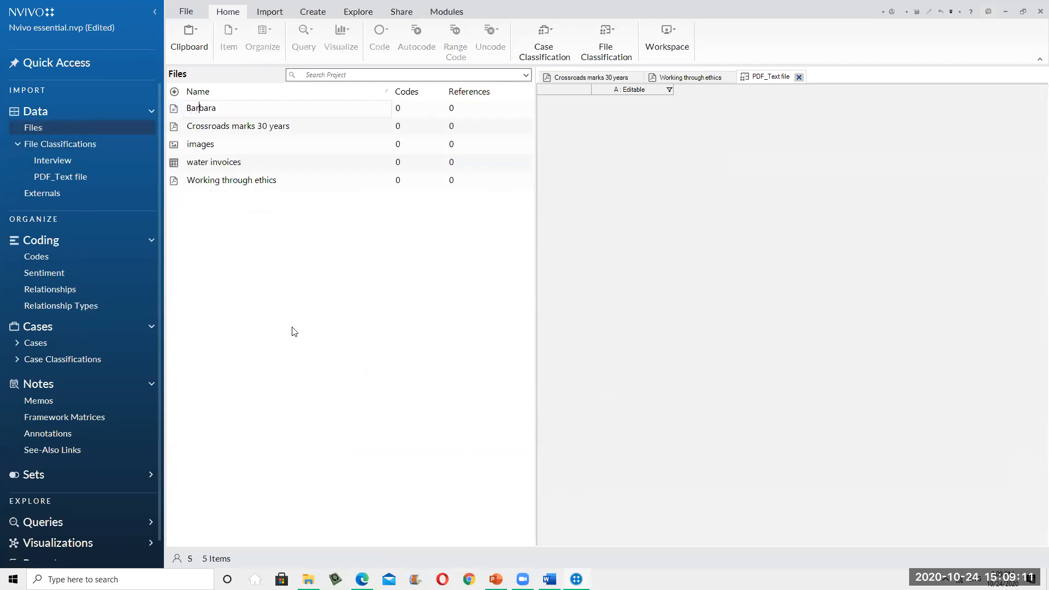
{"action": "left_click", "coordinate": [173, 111]}
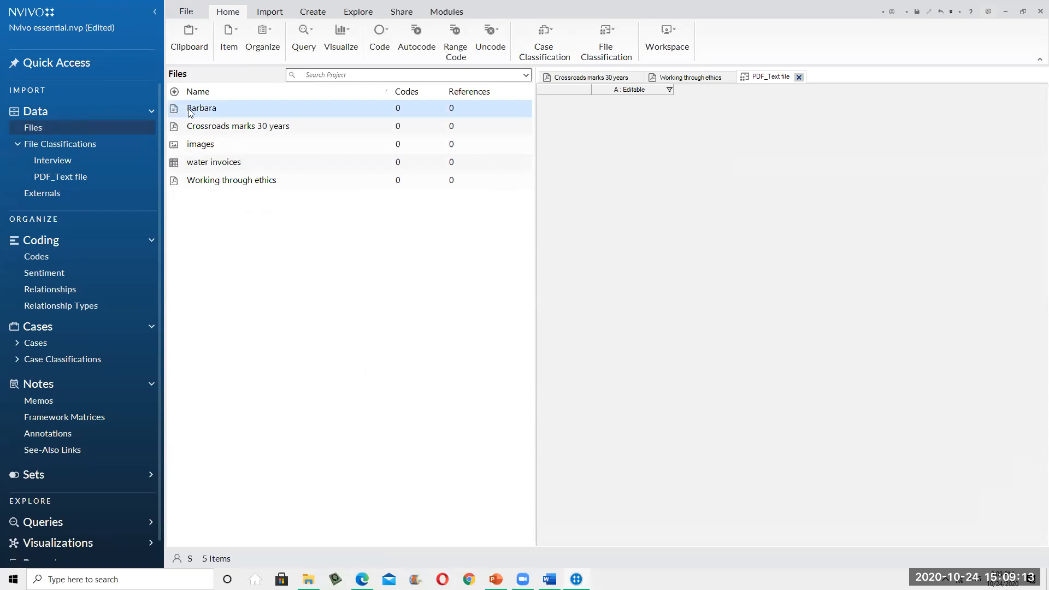
{"action": "left_click", "coordinate": [612, 52]}
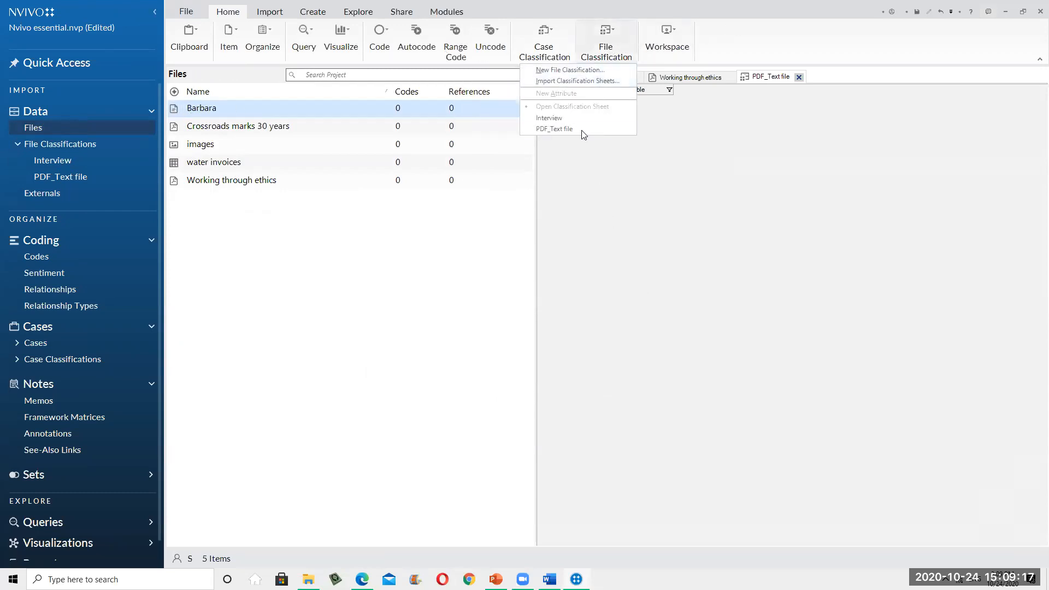
{"action": "left_click", "coordinate": [565, 120]}
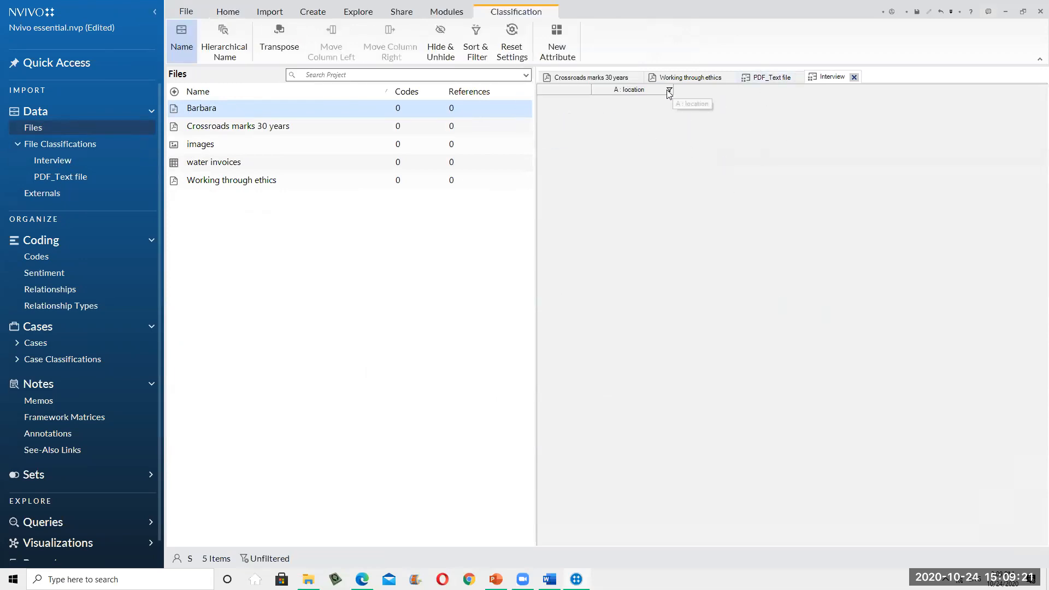
{"action": "right_click", "coordinate": [636, 93]}
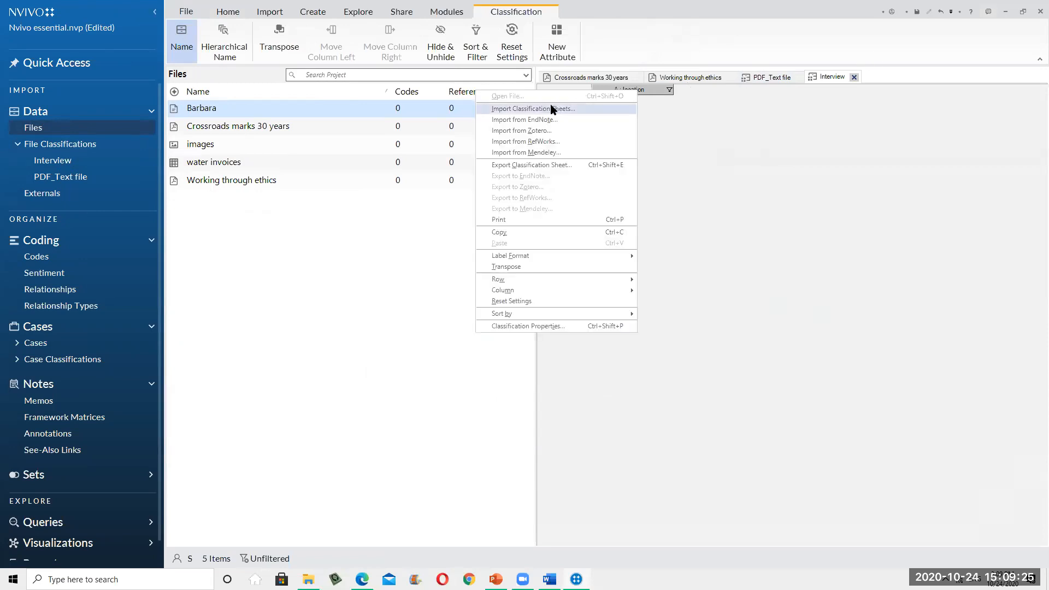
{"action": "left_click", "coordinate": [327, 491]}
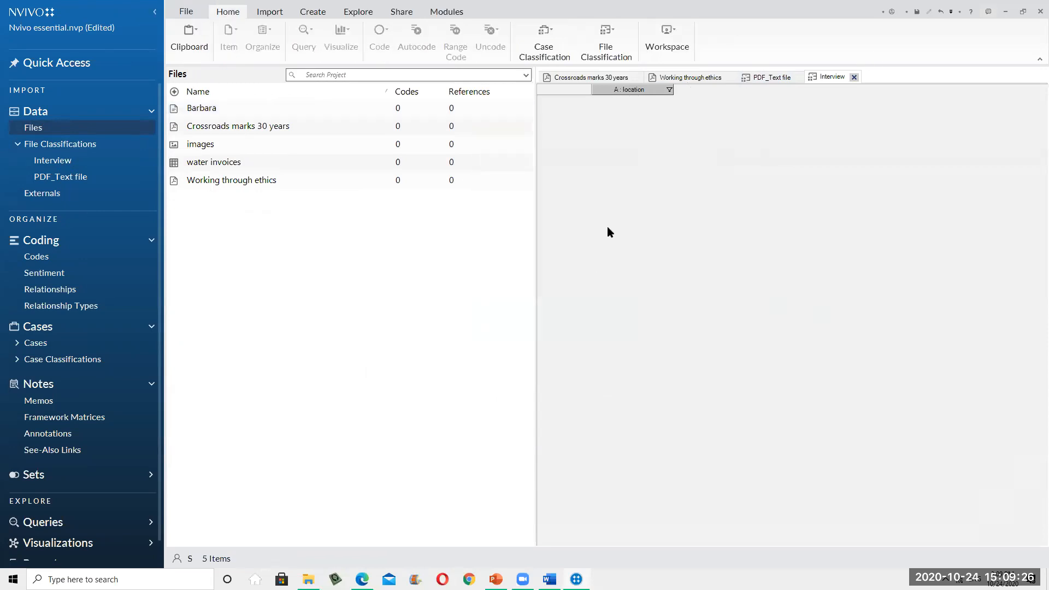
{"action": "left_click", "coordinate": [670, 90]}
{"action": "left_click", "coordinate": [245, 385]}
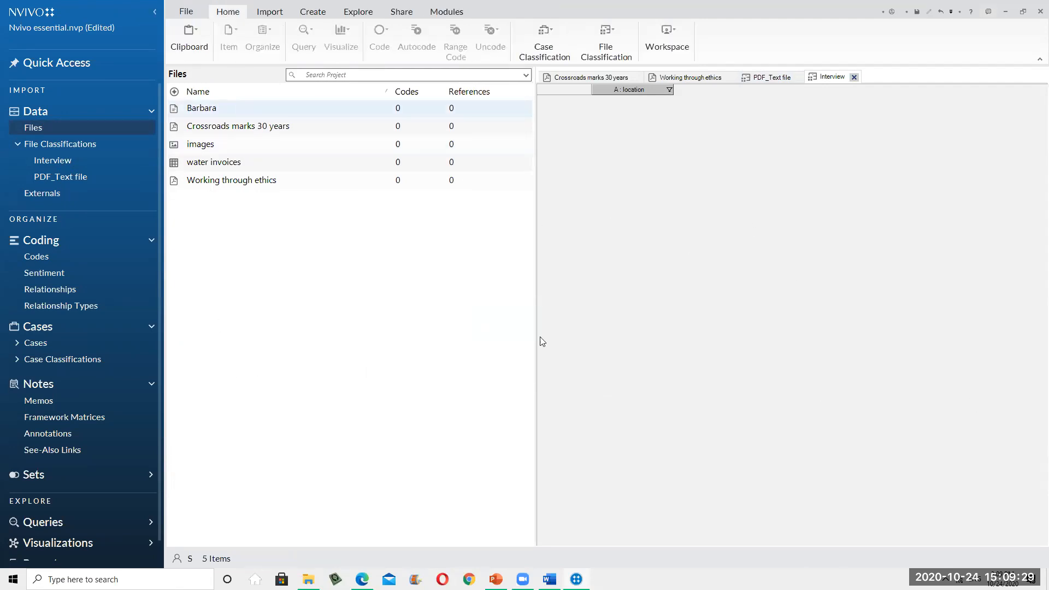
{"action": "left_click", "coordinate": [28, 159]}
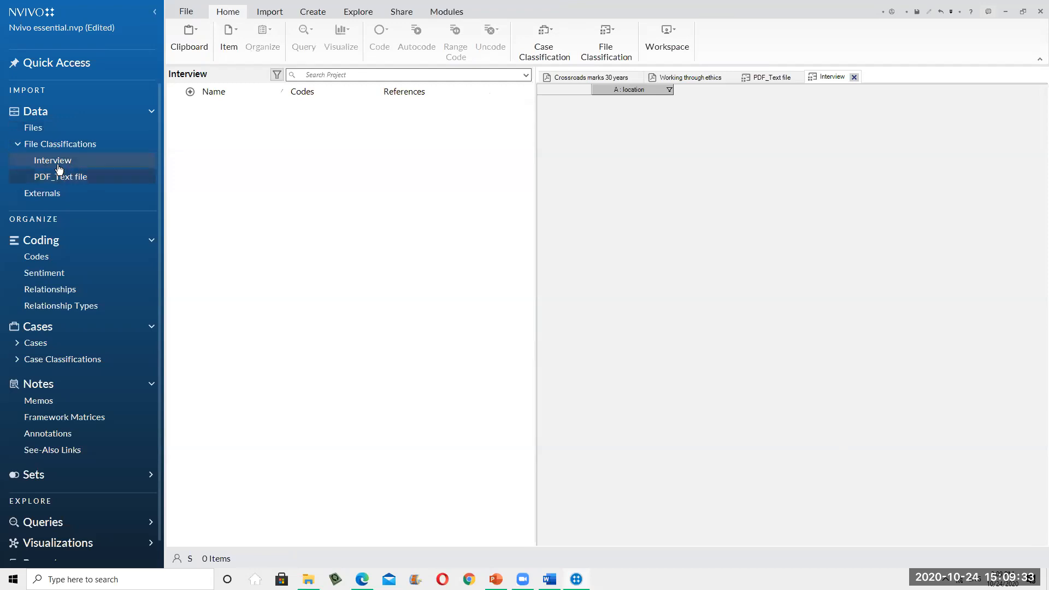
{"action": "left_click", "coordinate": [58, 163]}
{"action": "right_click", "coordinate": [284, 186]}
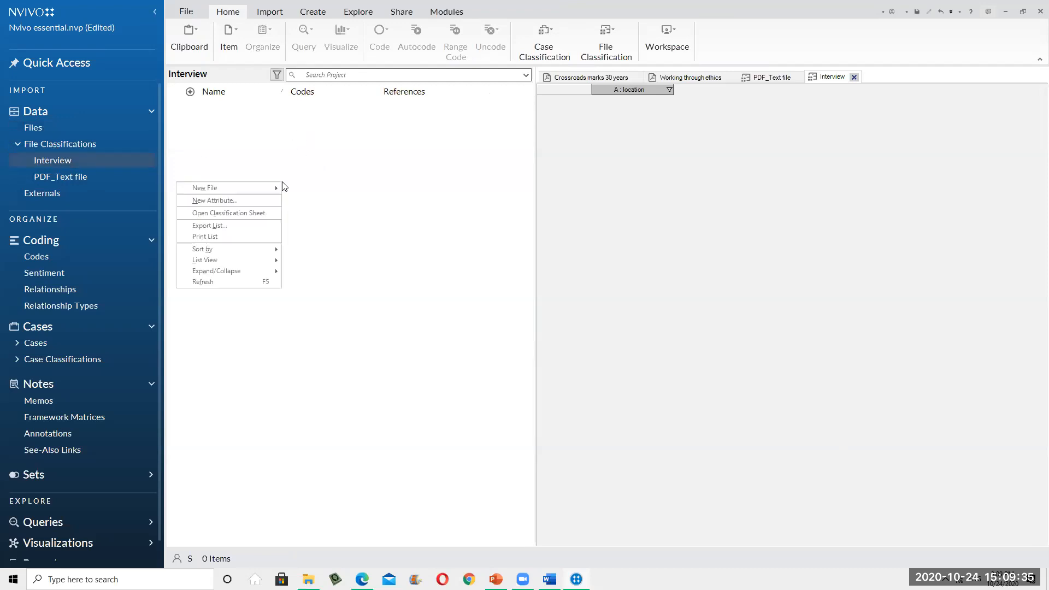
{"action": "left_click", "coordinate": [229, 202]}
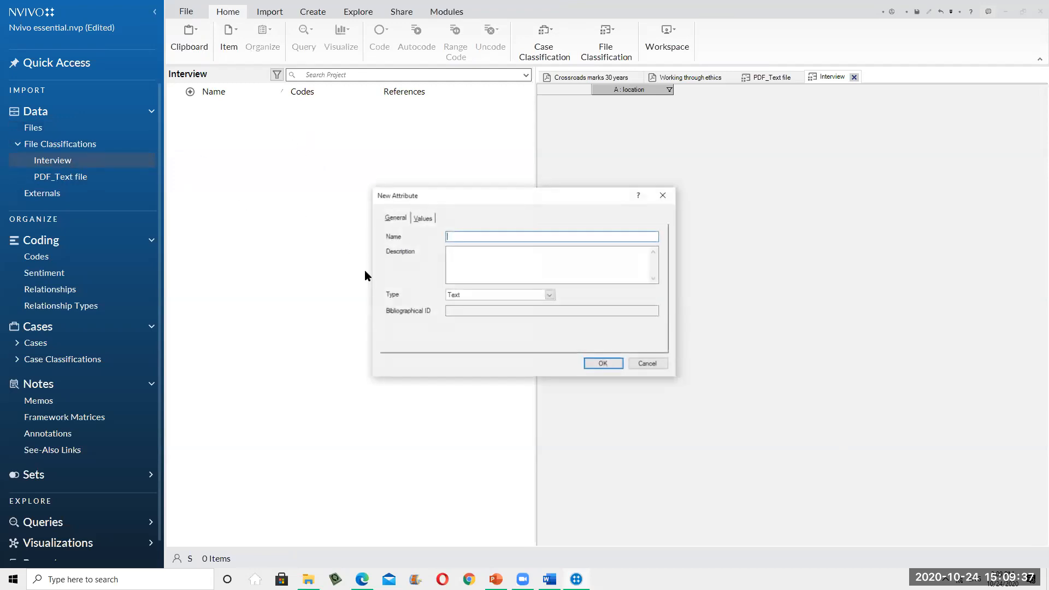
{"action": "left_click", "coordinate": [421, 218]}
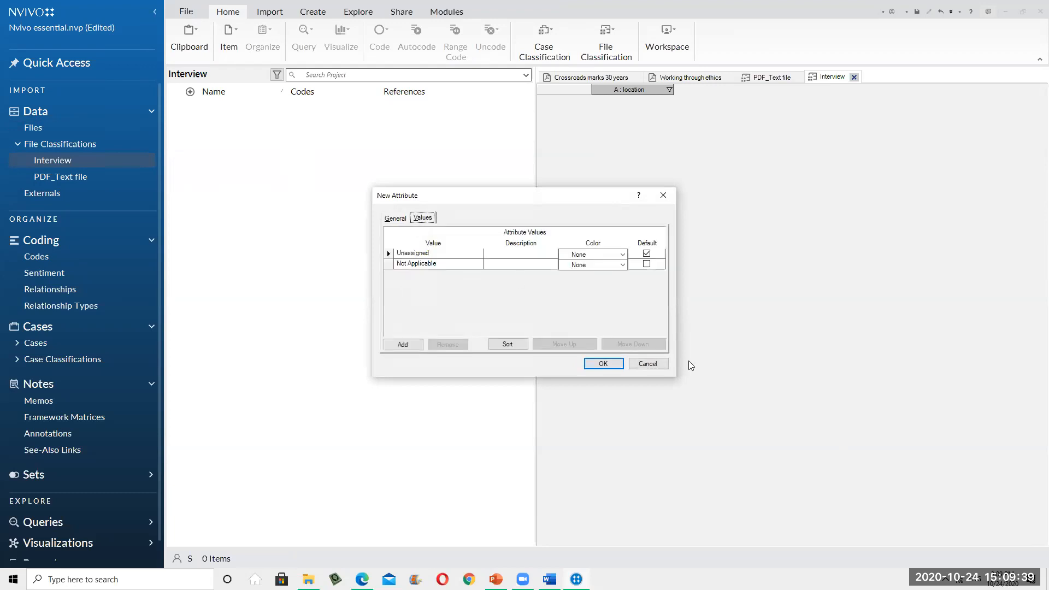
{"action": "left_click", "coordinate": [659, 365]}
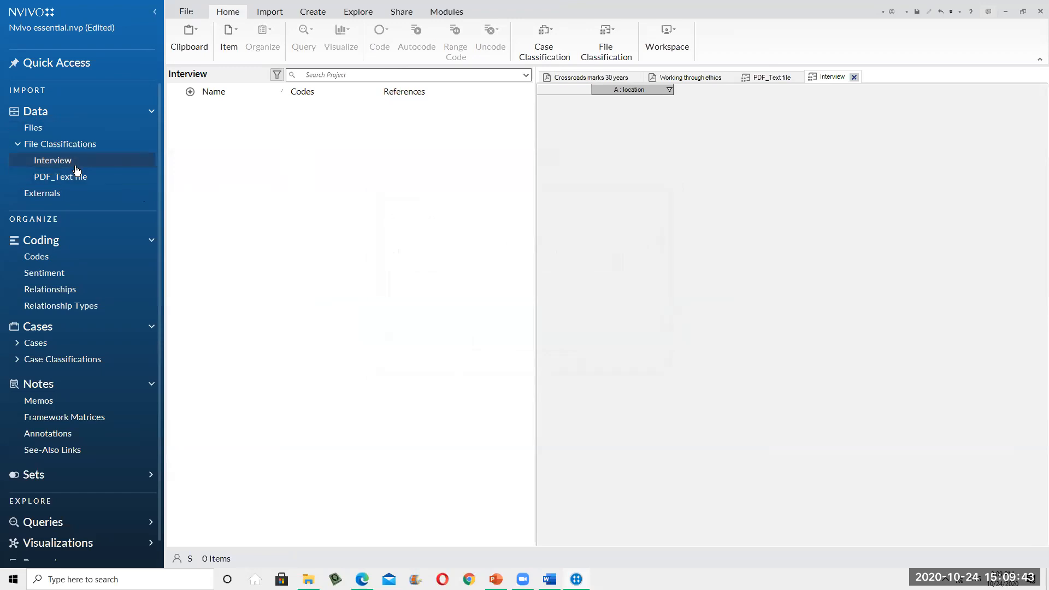
{"action": "right_click", "coordinate": [307, 162]}
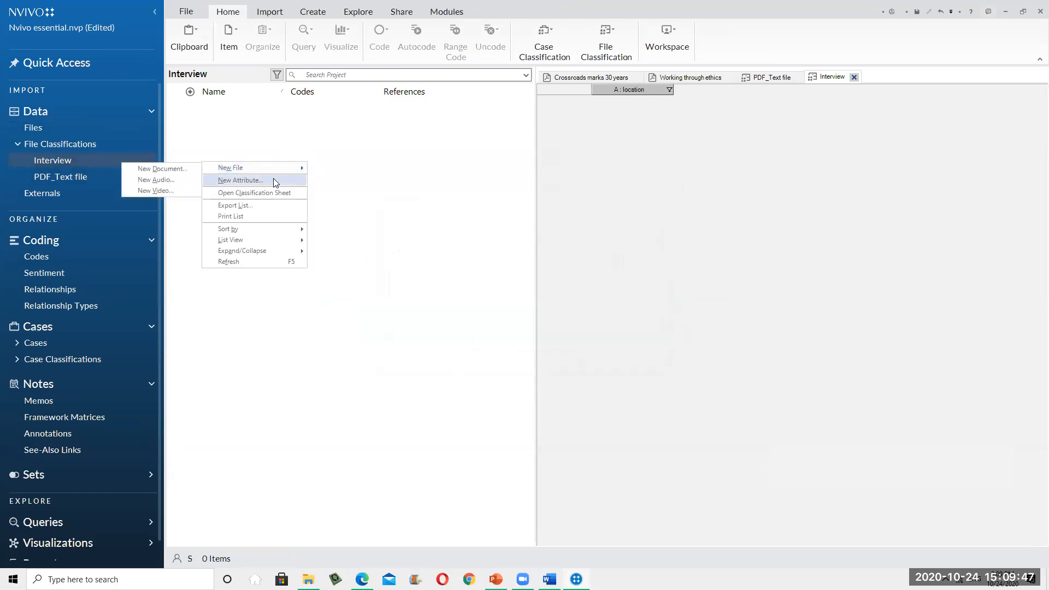
{"action": "mouse_move", "coordinate": [275, 170]}
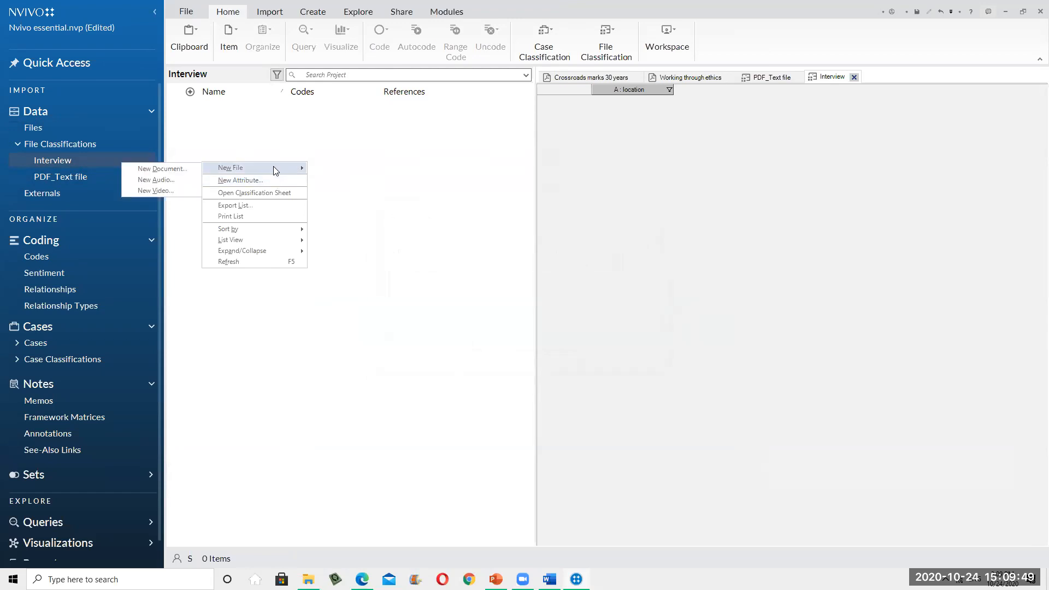
{"action": "left_click", "coordinate": [56, 159]}
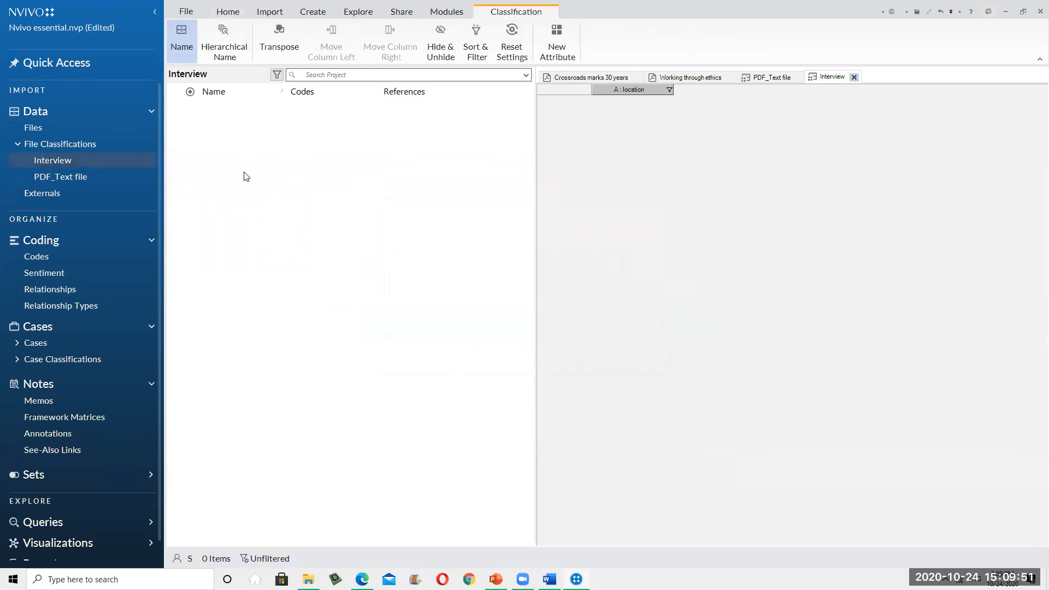
- Define a new Interview attribute named location with the values Alain, Abu Dhabi and Al dhafra
{"action": "right_click", "coordinate": [245, 172]}
{"action": "left_click", "coordinate": [218, 190]}
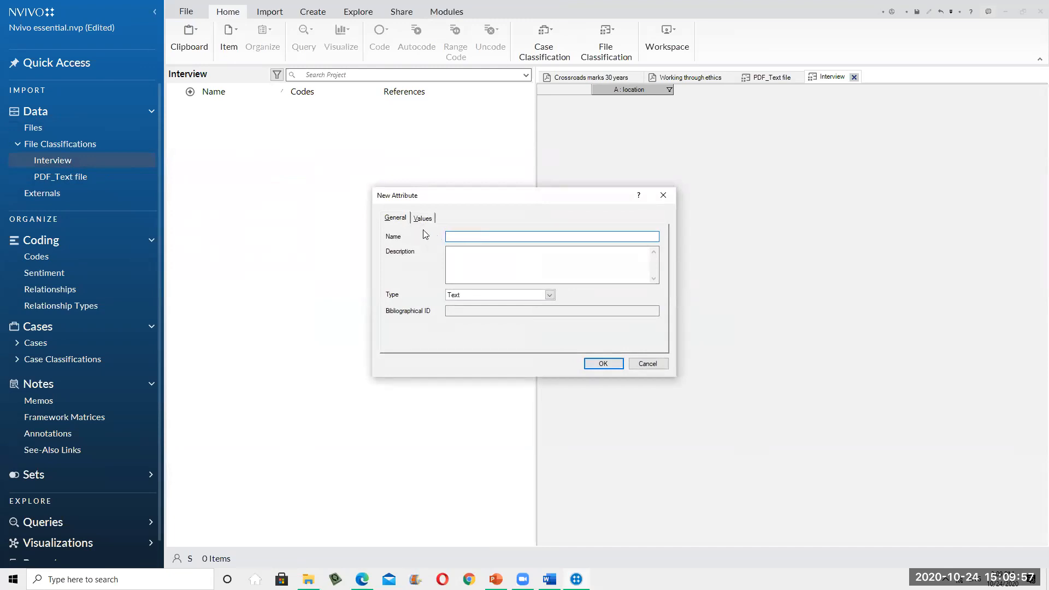
{"action": "type", "text": "location"}
{"action": "left_click", "coordinate": [423, 218]}
{"action": "left_click", "coordinate": [403, 346]}
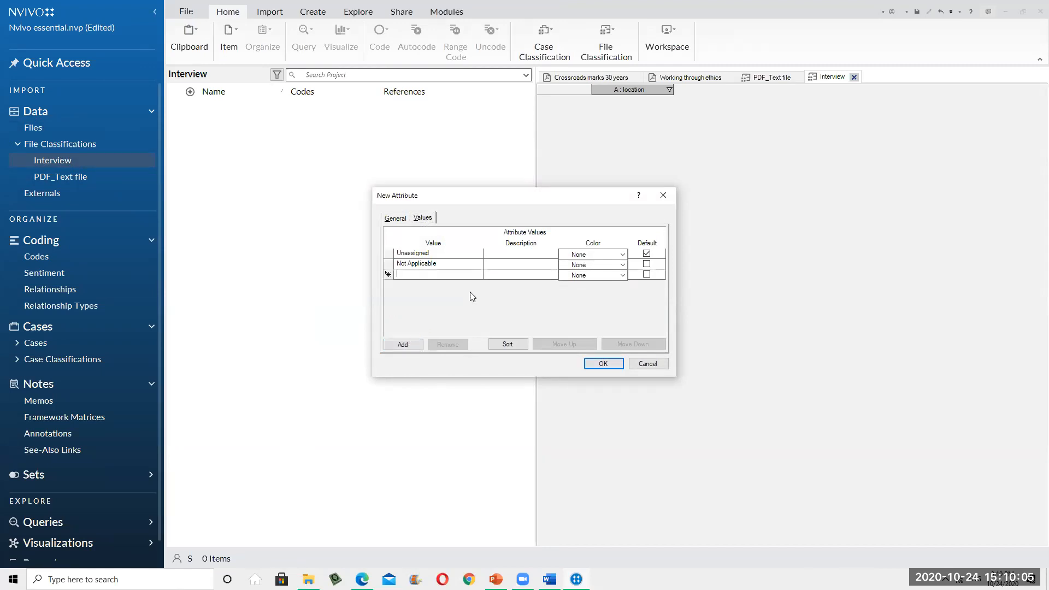
{"action": "type", "text": "Alain"}
{"action": "left_click", "coordinate": [413, 345]}
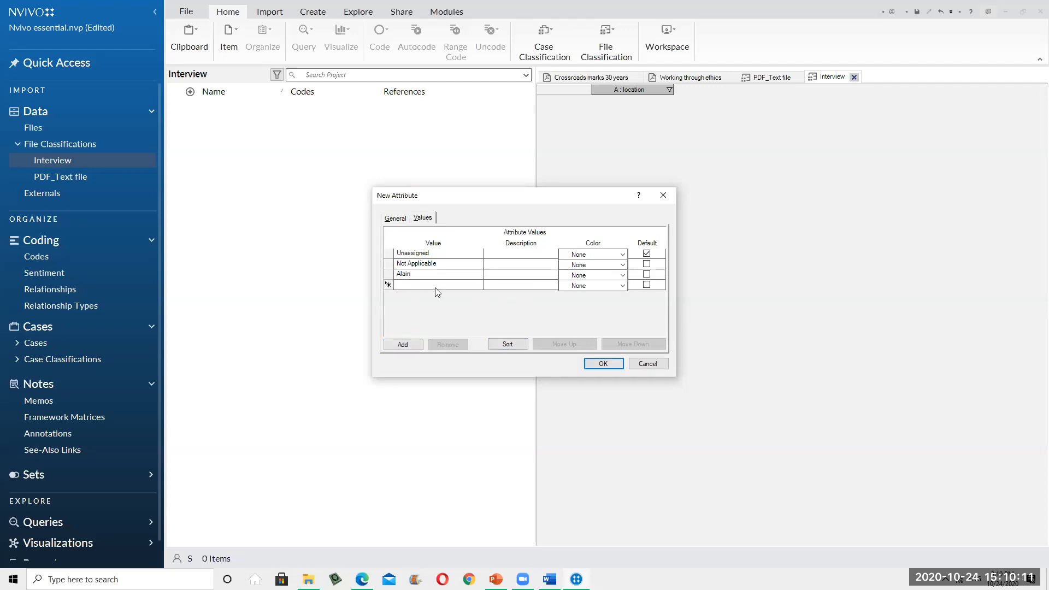
{"action": "type", "text": "Abu Dhabi"}
{"action": "left_click", "coordinate": [410, 346]}
{"action": "type", "text": "Al dhafra"}
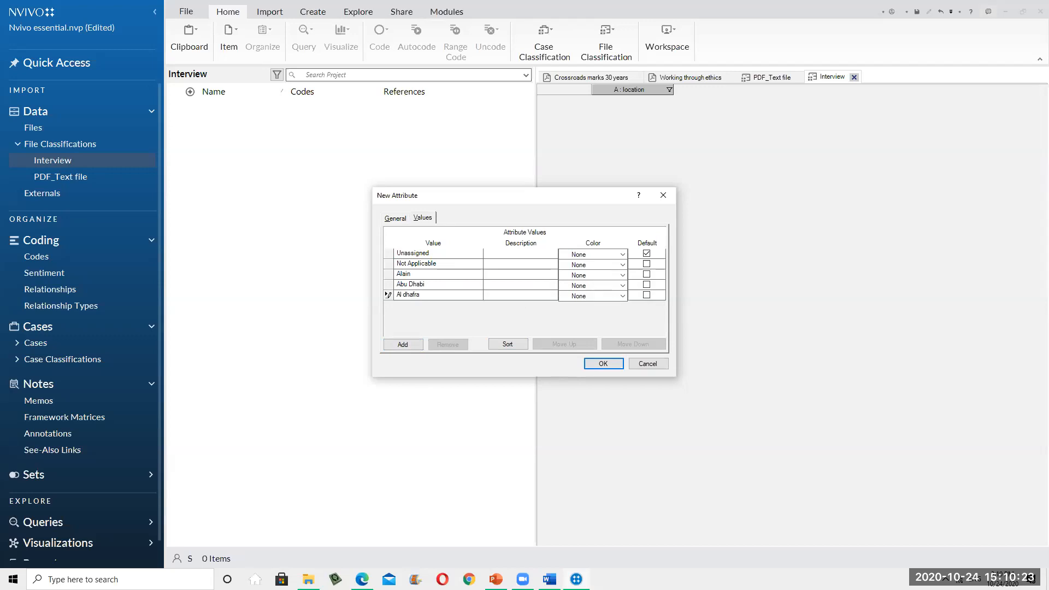
{"action": "left_click", "coordinate": [599, 368]}
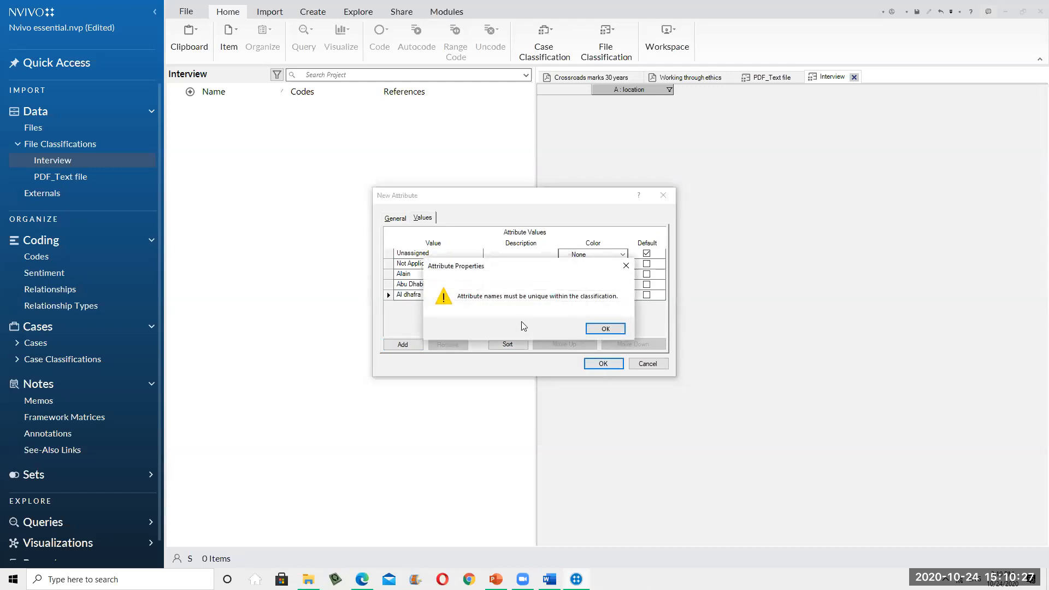
- Change the new attribute's name to location1 and create it
{"action": "left_click", "coordinate": [605, 329]}
{"action": "left_click", "coordinate": [485, 268]}
{"action": "left_click", "coordinate": [466, 236]}
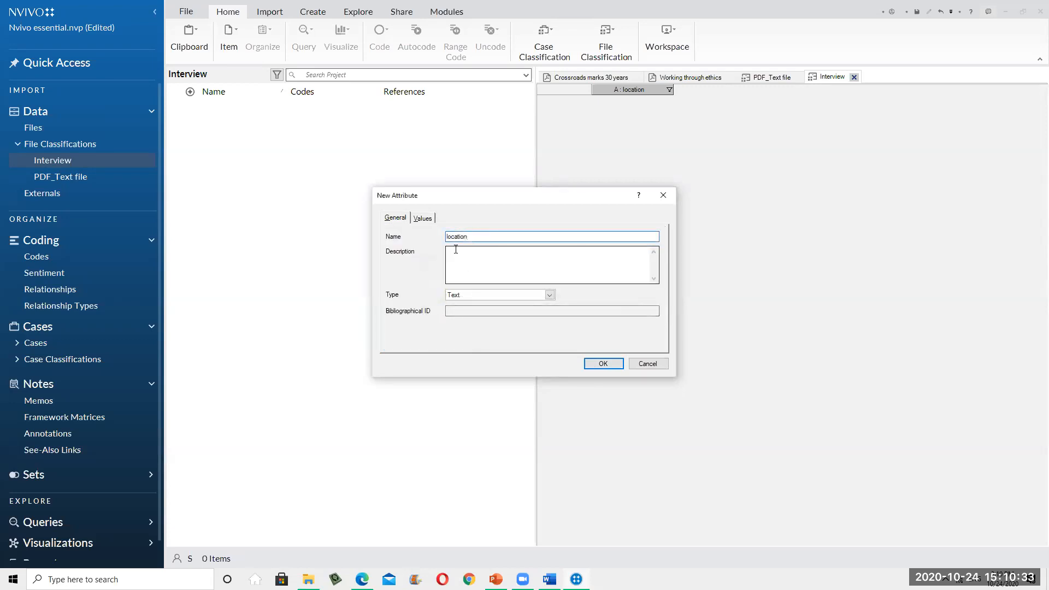
{"action": "type", "text": "1"}
{"action": "left_click", "coordinate": [602, 363]}
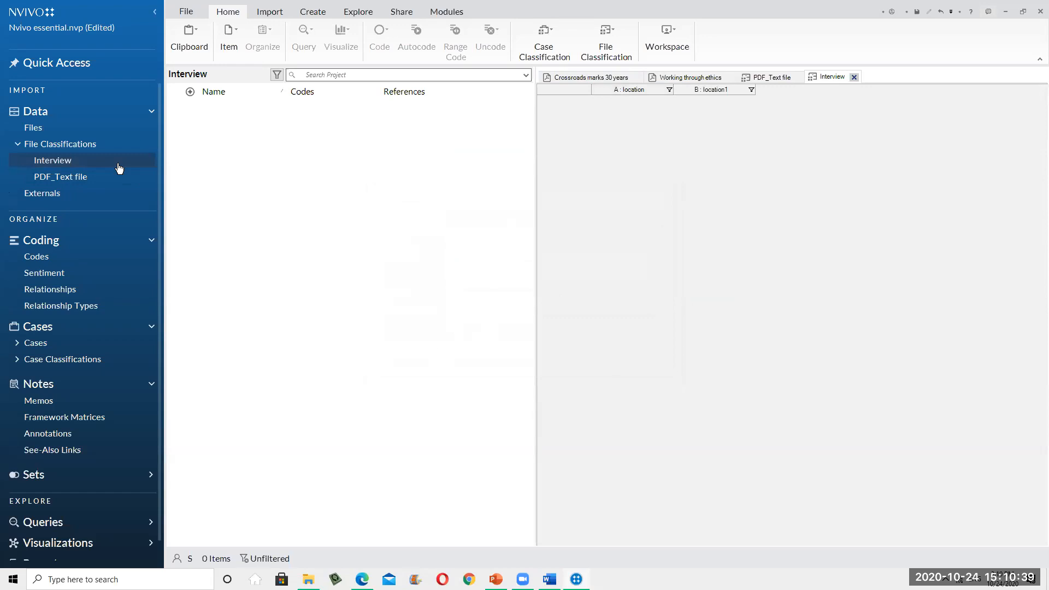
- Inspect the filter options of the location1 column in the Interview classification sheet without applying a filter
{"action": "left_click", "coordinate": [59, 165]}
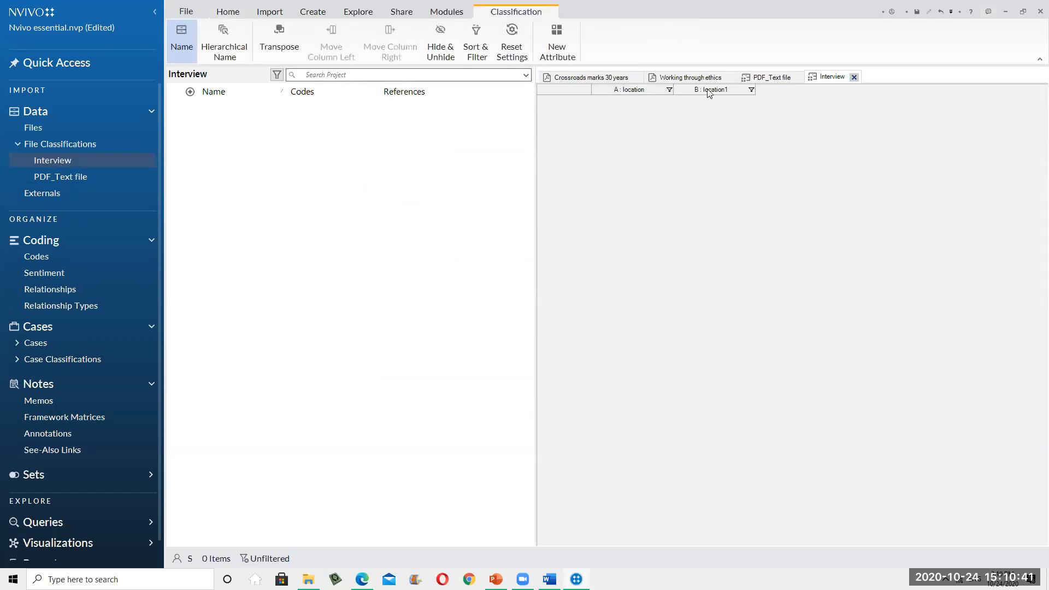
{"action": "left_click", "coordinate": [751, 89]}
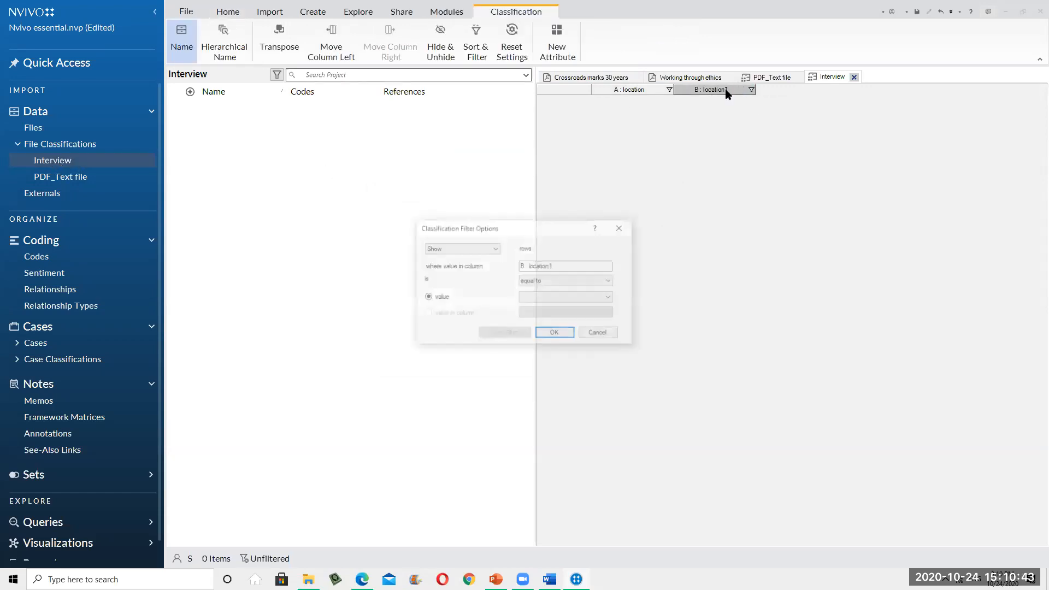
{"action": "left_click", "coordinate": [589, 282]}
{"action": "left_click", "coordinate": [589, 282]}
{"action": "left_click", "coordinate": [591, 335]}
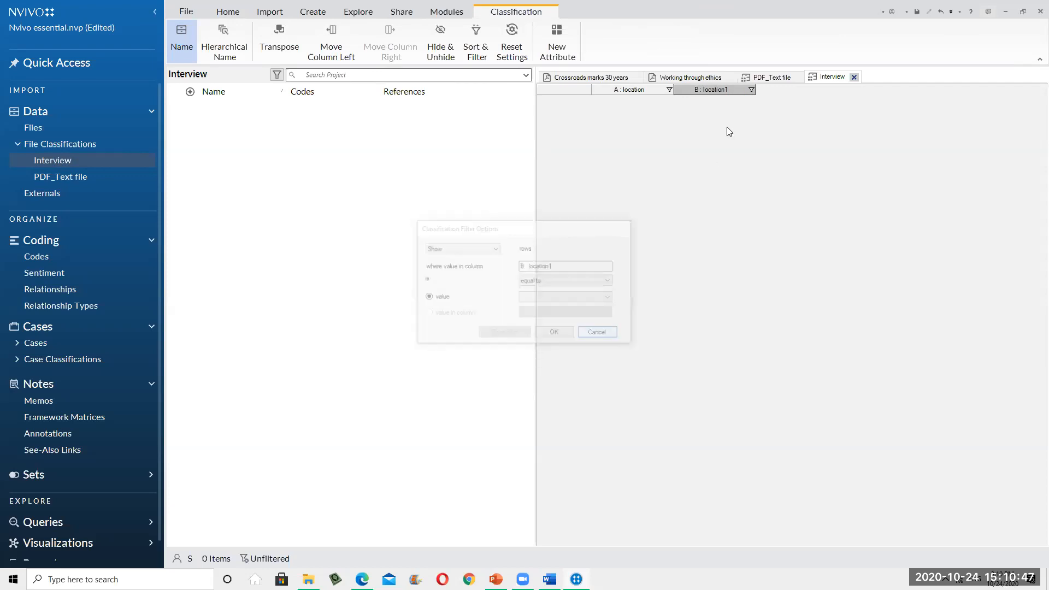
- Open the interview transcript from the project files and assign it the Interview file classification
{"action": "left_click", "coordinate": [33, 128]}
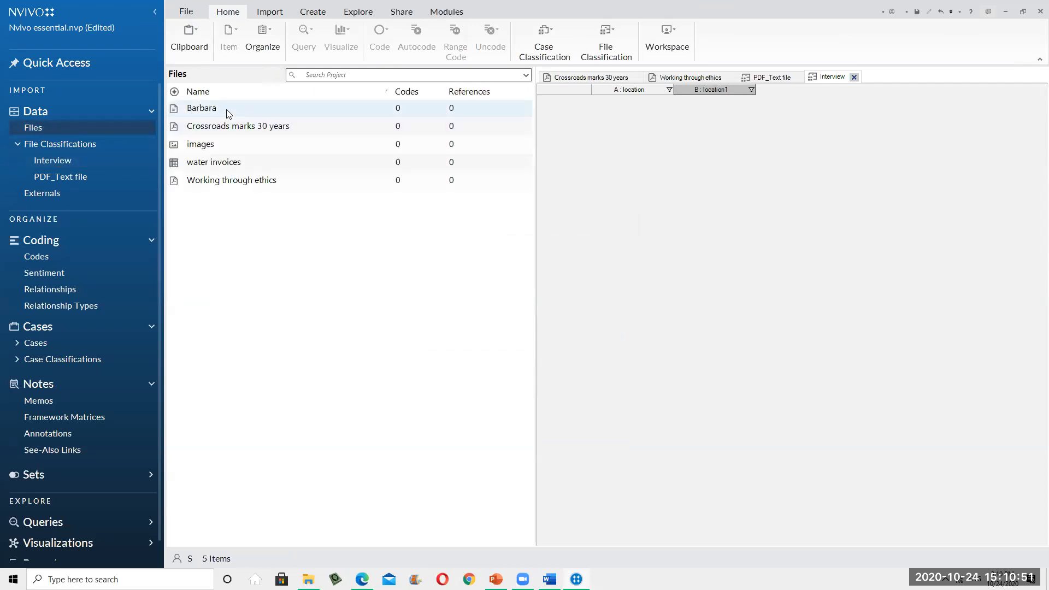
{"action": "left_click", "coordinate": [229, 112]}
{"action": "double_click", "coordinate": [221, 109]}
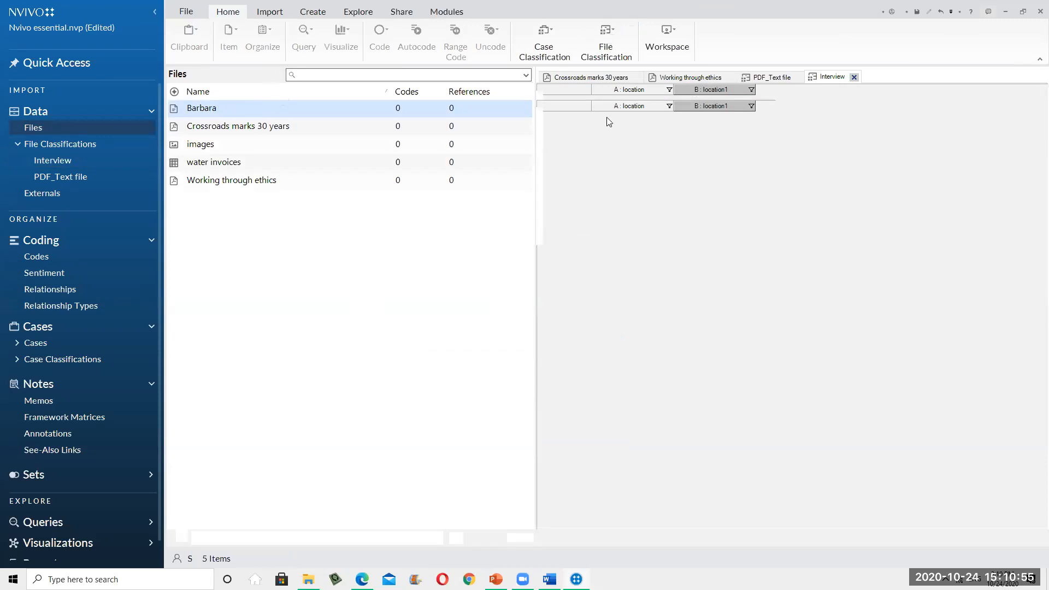
{"action": "key", "text": "F2"}
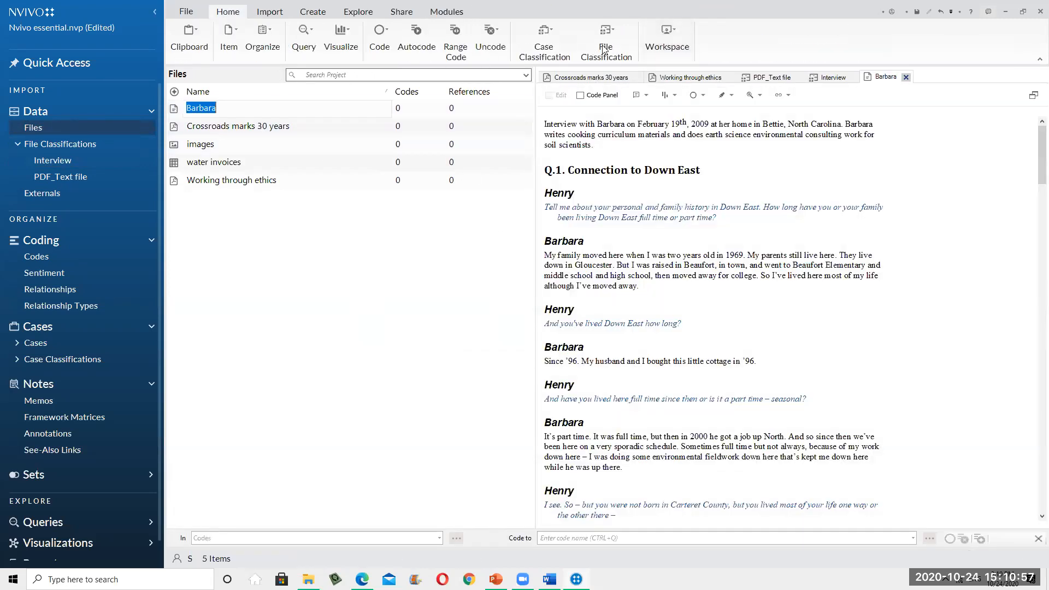
{"action": "left_click", "coordinate": [171, 114]}
{"action": "right_click", "coordinate": [184, 113]}
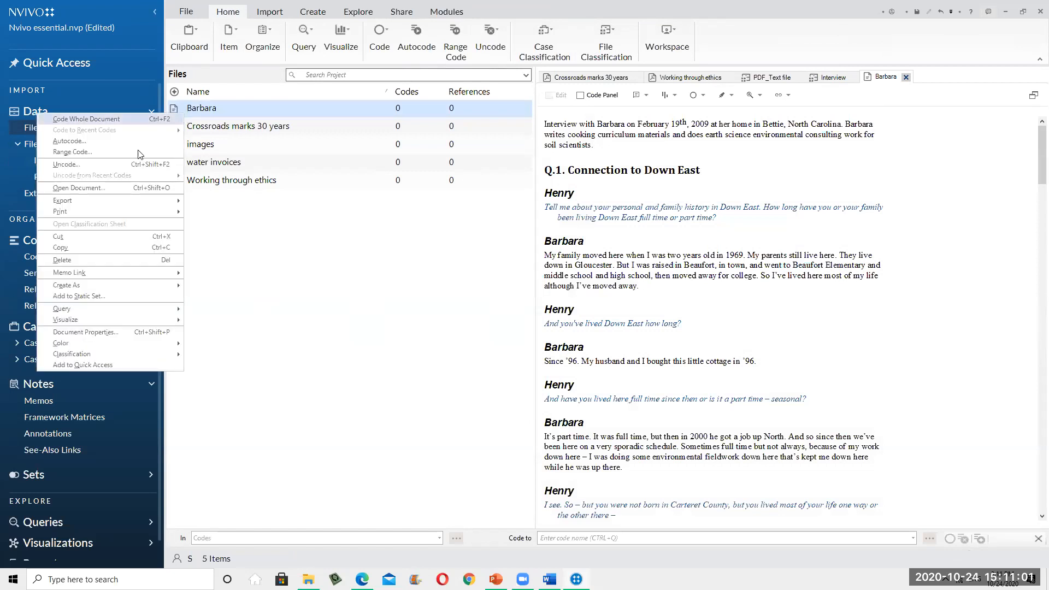
{"action": "mouse_move", "coordinate": [136, 355]}
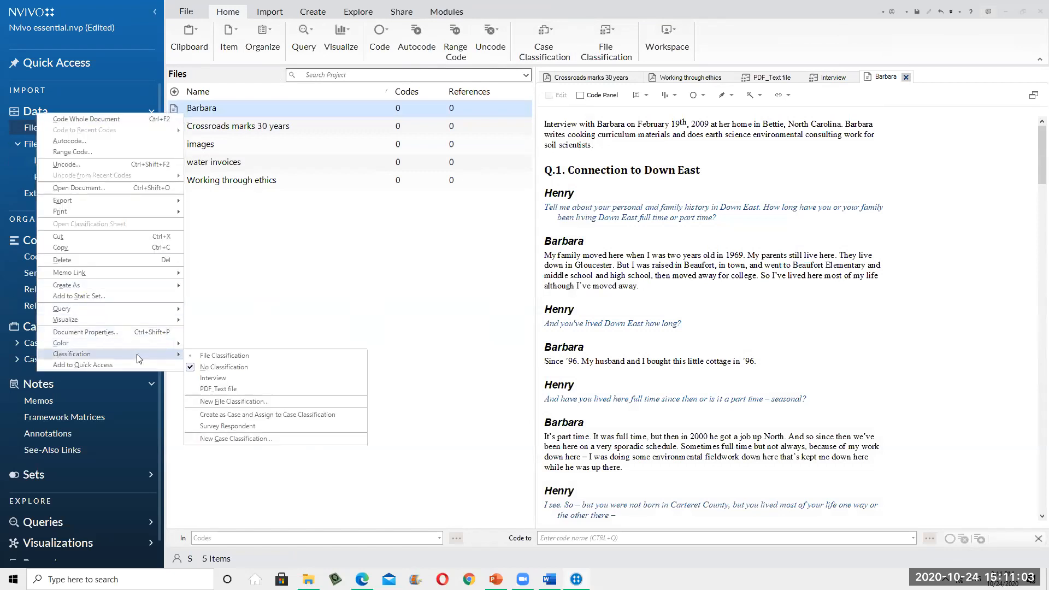
{"action": "left_click", "coordinate": [222, 381]}
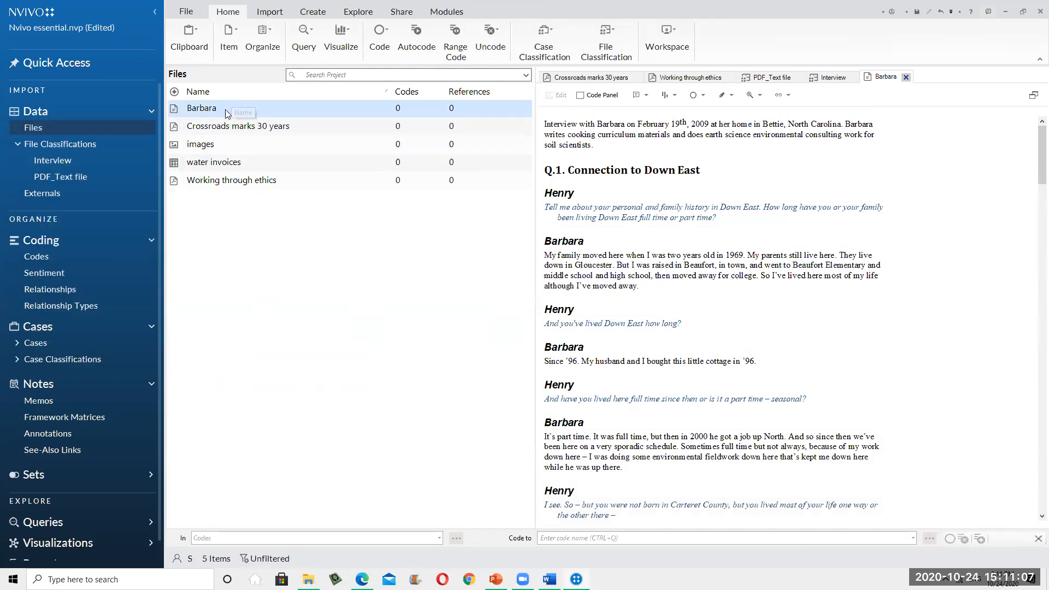
- Show the file classification options and available classification sheets
{"action": "left_click", "coordinate": [608, 53]}
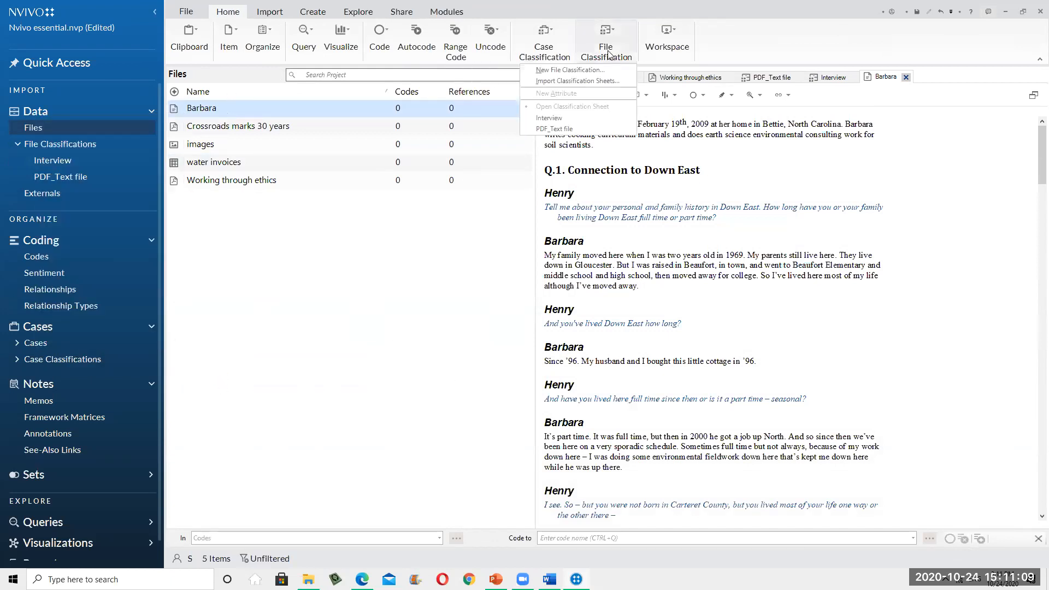
- Open the Interview file classification sheet and set the interview file's location1 attribute to Alain
{"action": "left_click", "coordinate": [564, 119]}
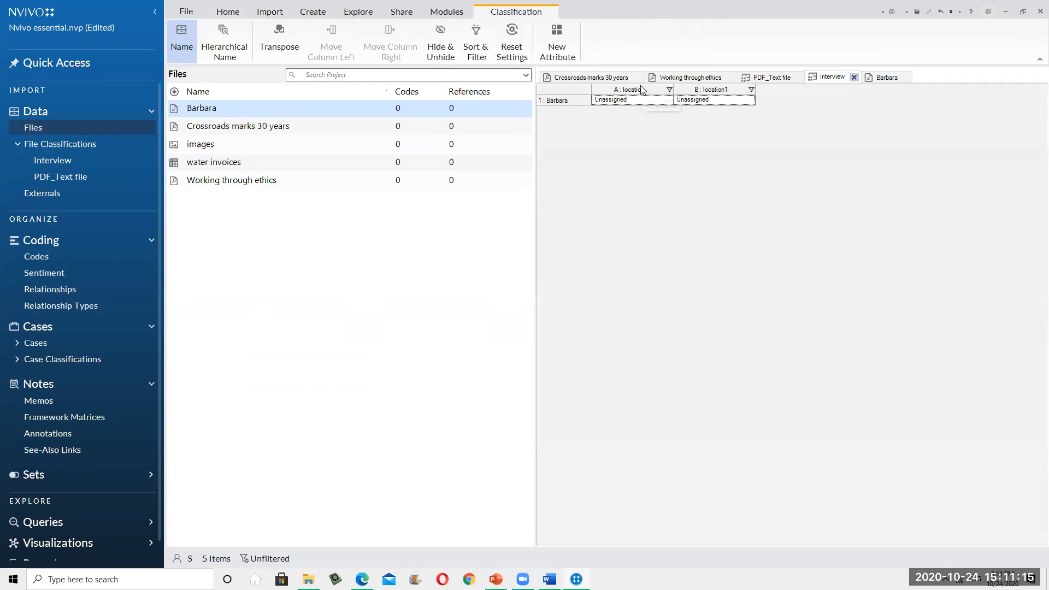
{"action": "left_click", "coordinate": [750, 101]}
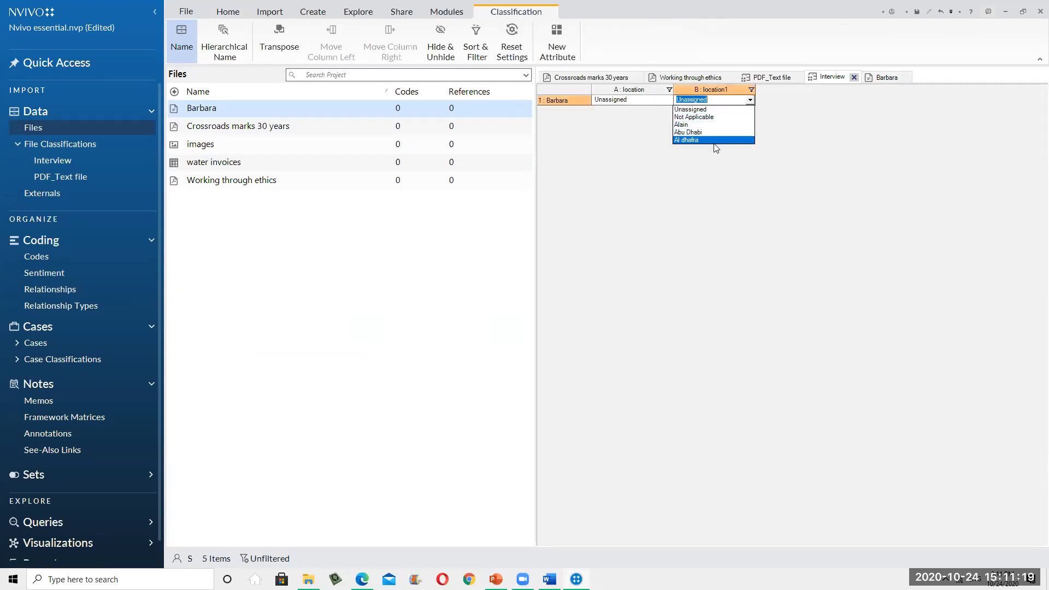
{"action": "left_click", "coordinate": [716, 125]}
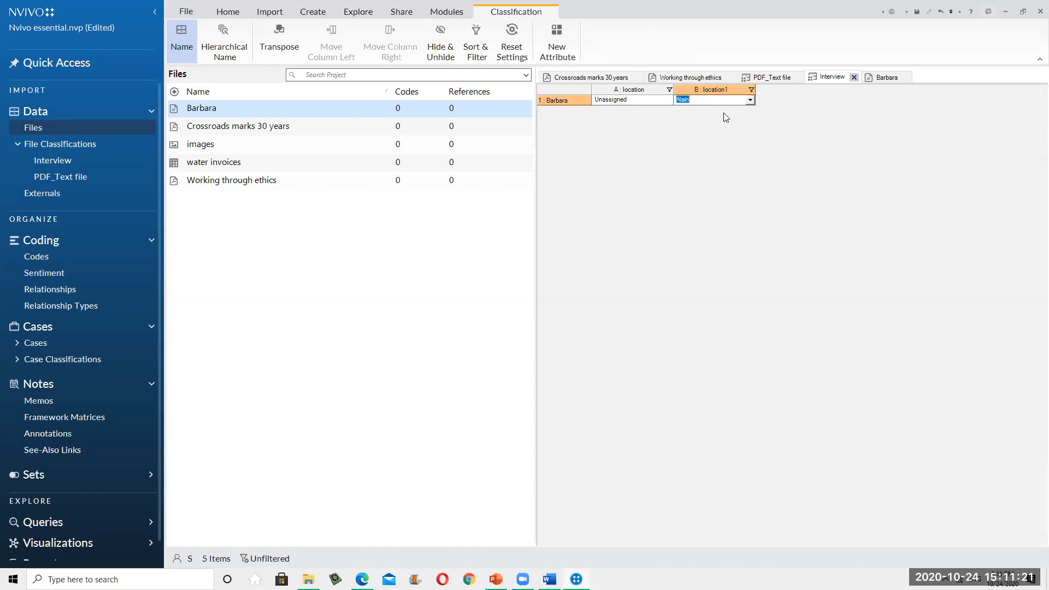
{"action": "left_click", "coordinate": [520, 434]}
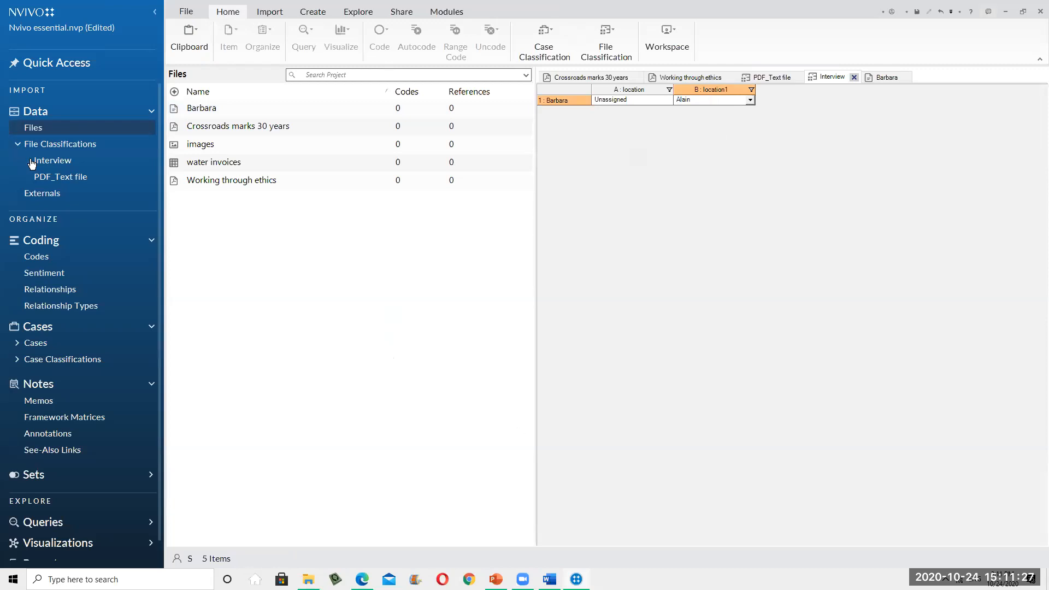
- Delete the location attribute from the Interview file classification, keeping location1
{"action": "left_click", "coordinate": [58, 165]}
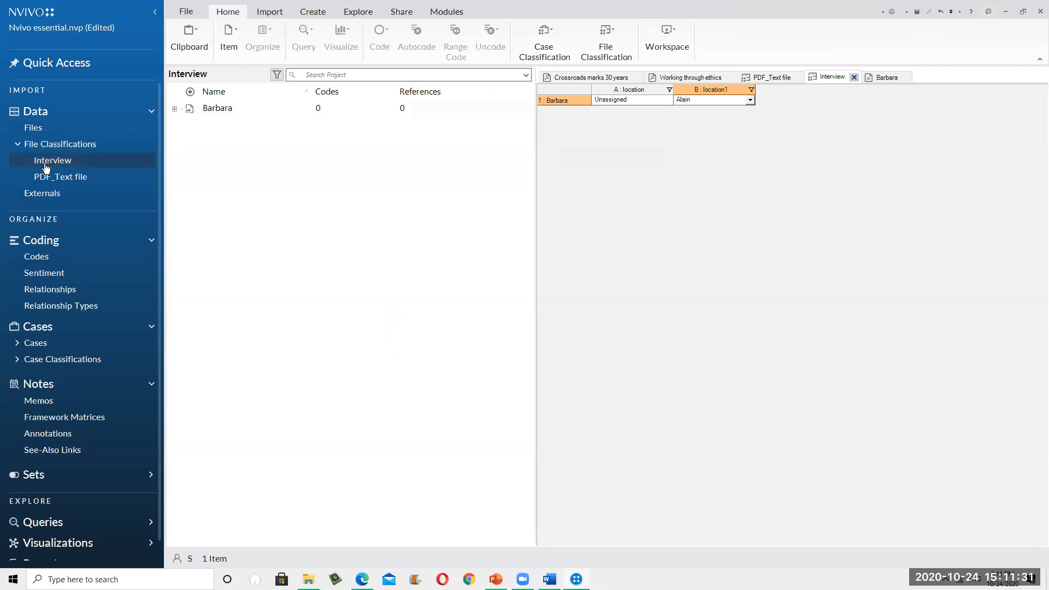
{"action": "left_click", "coordinate": [39, 165]}
{"action": "left_click", "coordinate": [345, 235]}
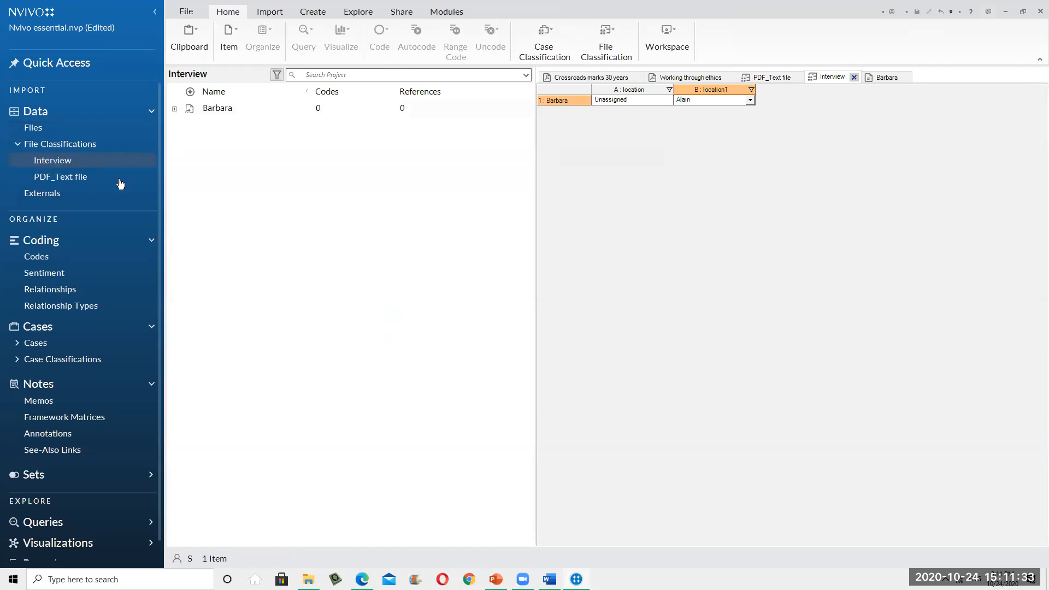
{"action": "left_click", "coordinate": [68, 167]}
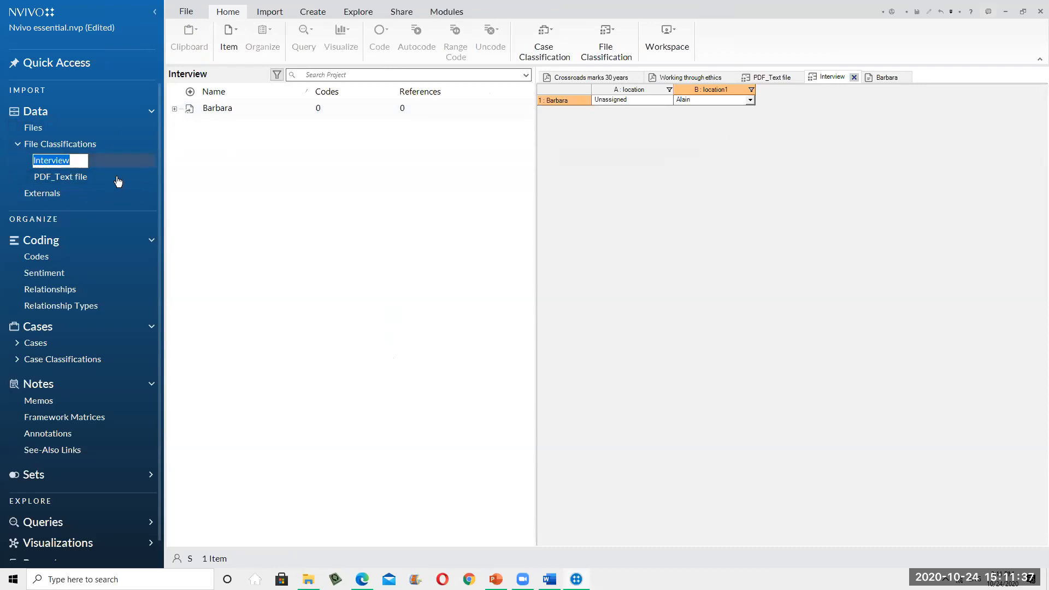
{"action": "left_click", "coordinate": [11, 165]}
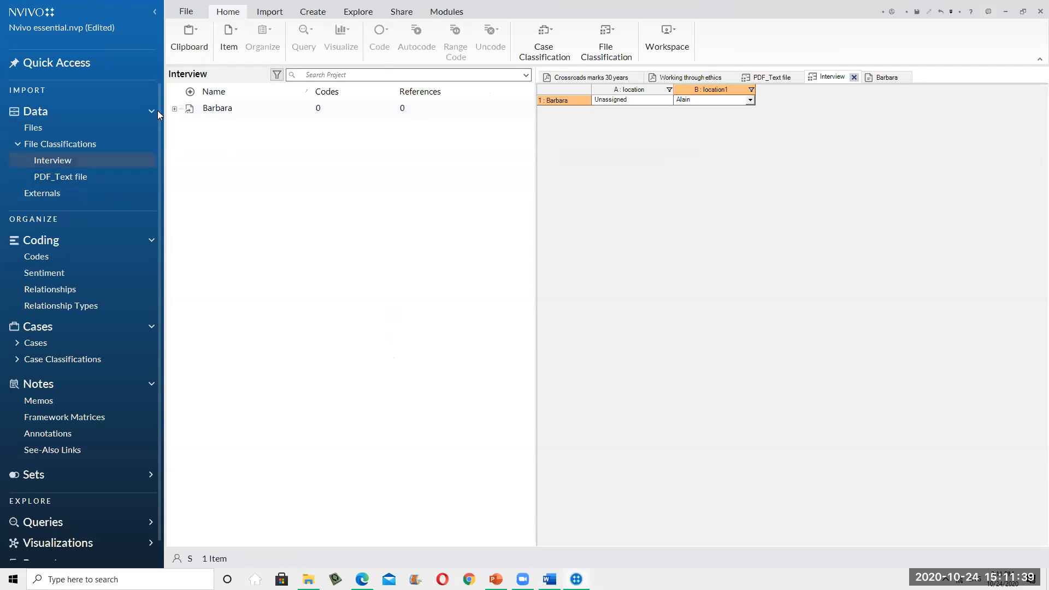
{"action": "left_click", "coordinate": [175, 109]}
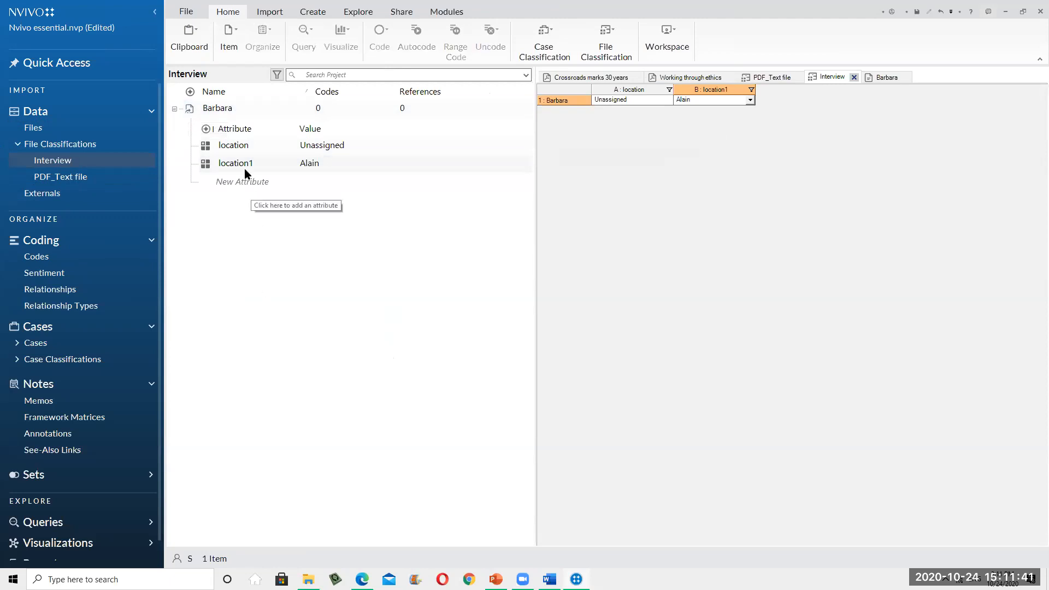
{"action": "right_click", "coordinate": [270, 145]}
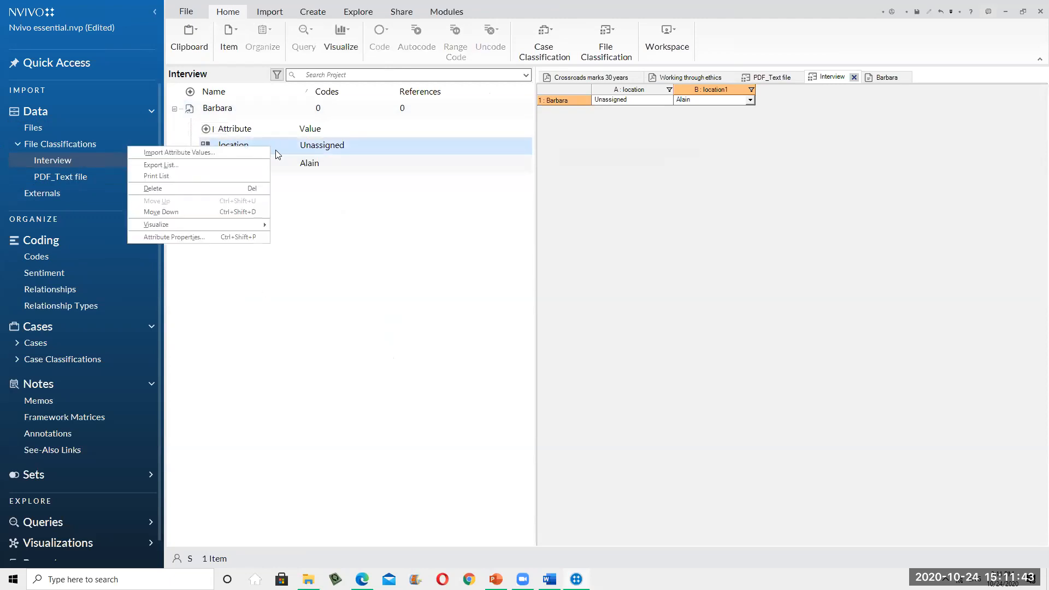
{"action": "left_click", "coordinate": [157, 189]}
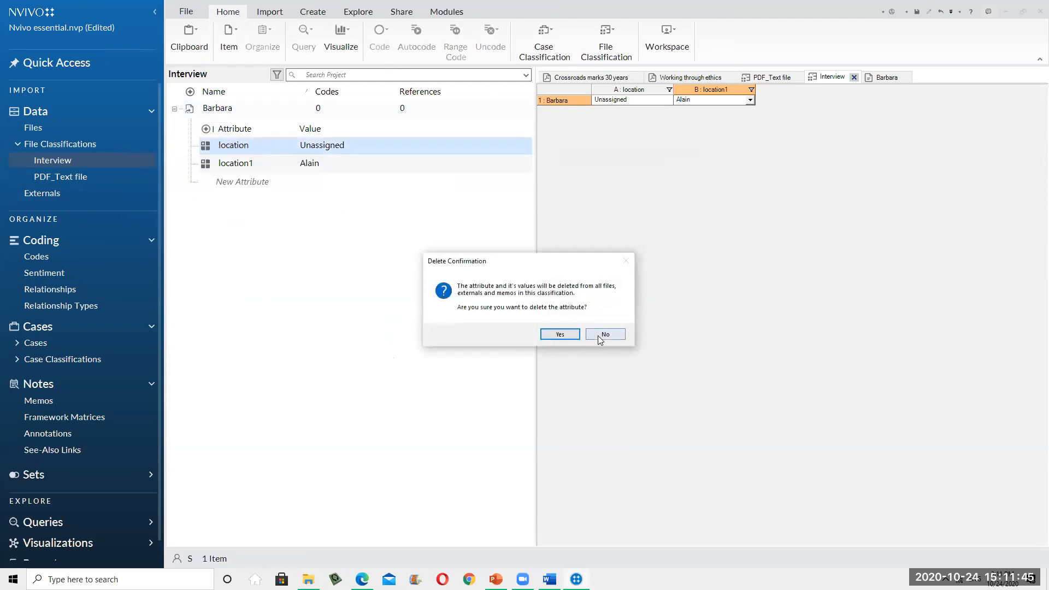
{"action": "left_click", "coordinate": [558, 334]}
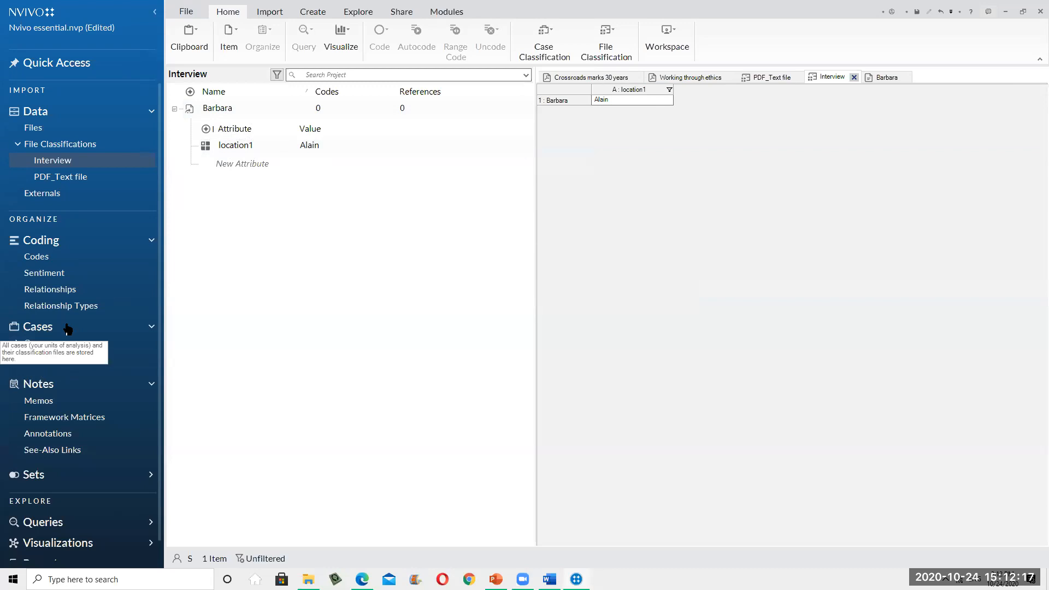
- Examine the Cases section and its explanation of what cases are
{"action": "left_click", "coordinate": [23, 343]}
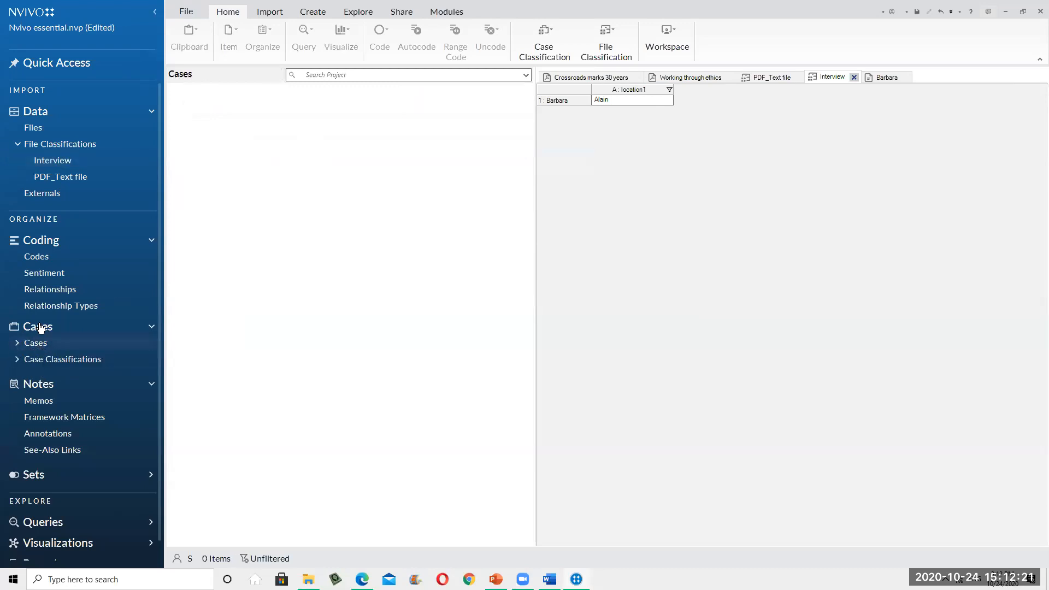
{"action": "left_click", "coordinate": [37, 327]}
{"action": "left_click", "coordinate": [46, 328]}
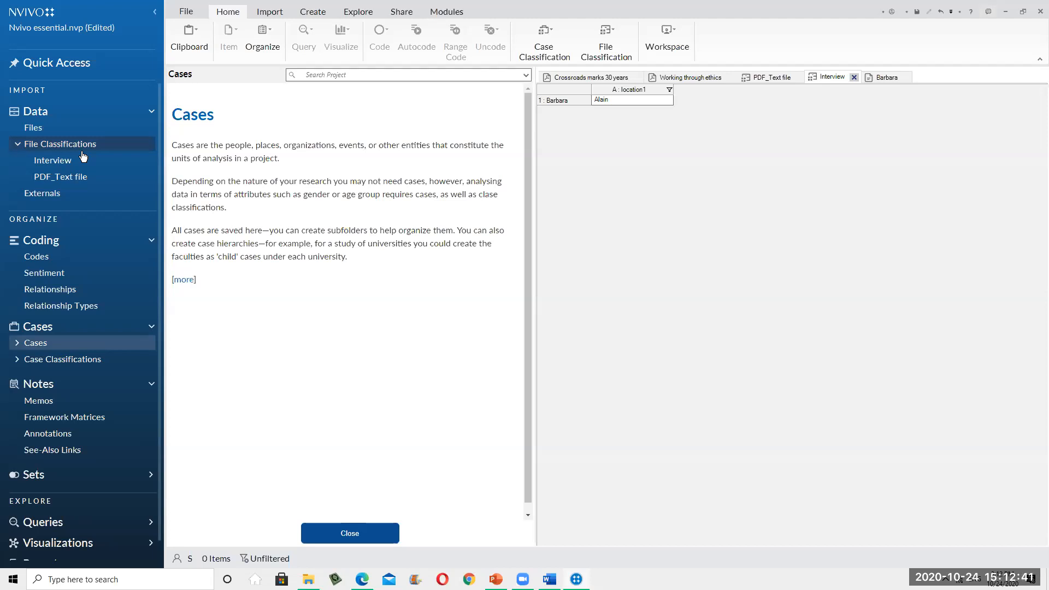
- Review the general properties and the value list of the Interview classification's location1 attribute without changing them
{"action": "left_click", "coordinate": [60, 159]}
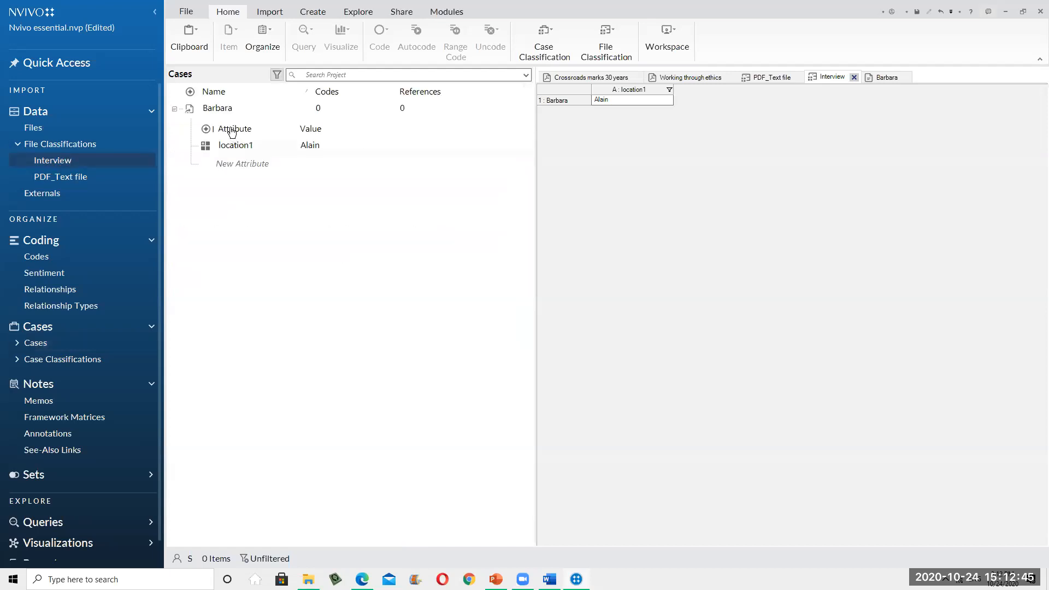
{"action": "left_click", "coordinate": [235, 147]}
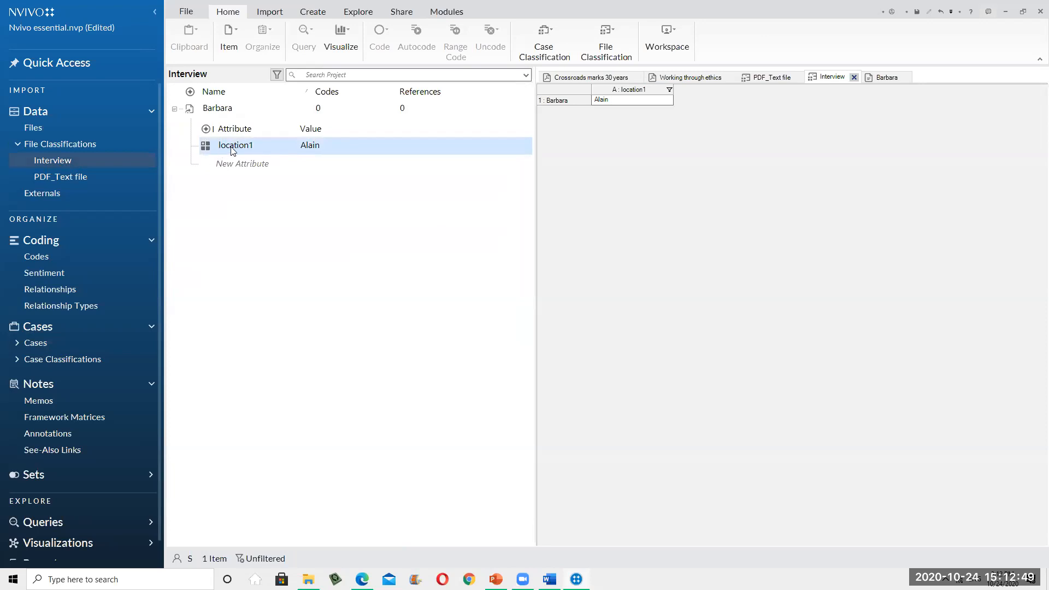
{"action": "double_click", "coordinate": [232, 146]}
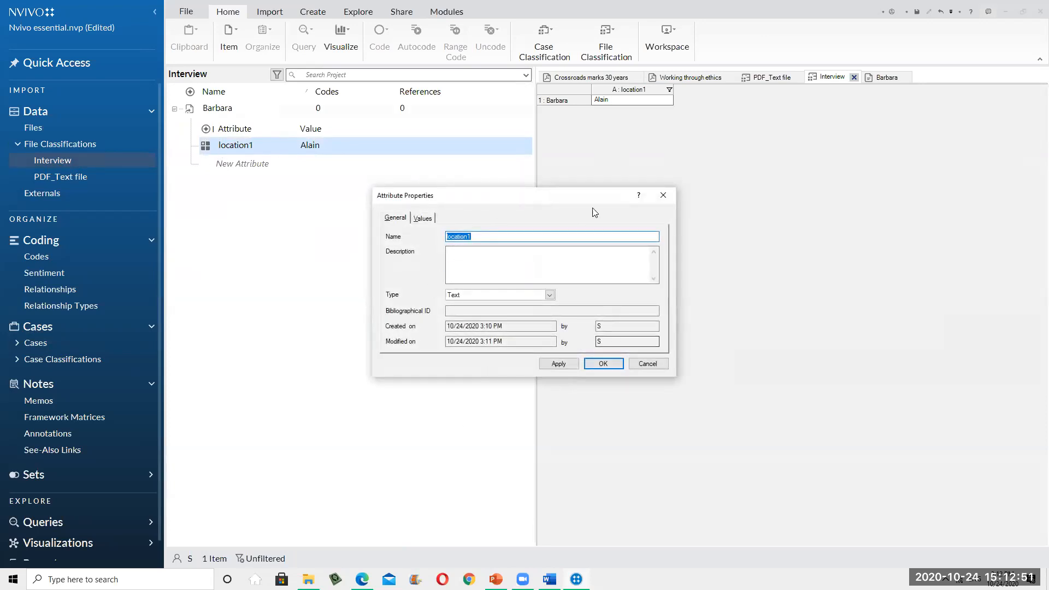
{"action": "left_click", "coordinate": [423, 218]}
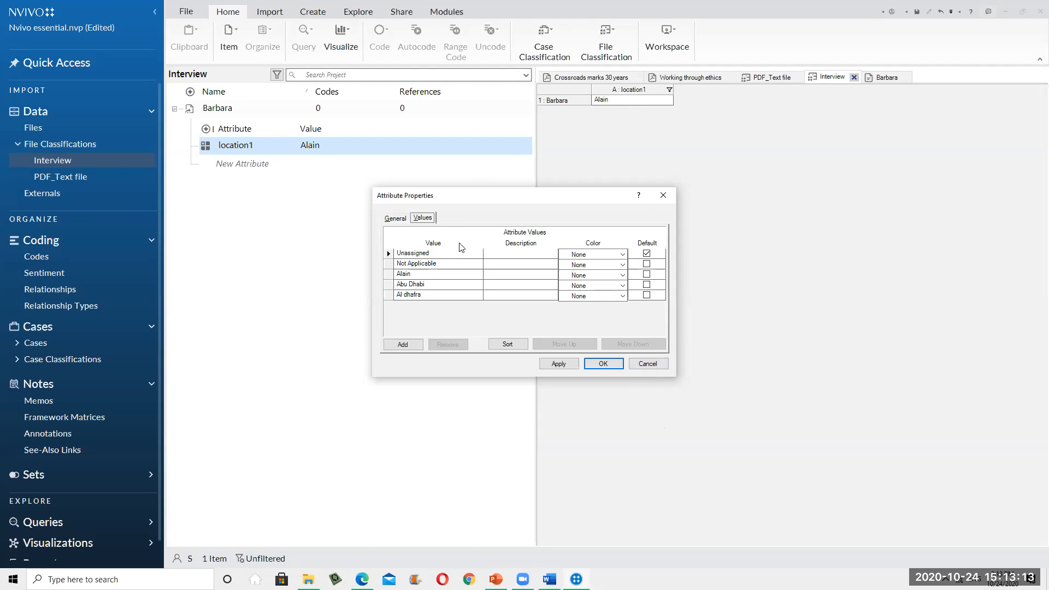
{"action": "left_click", "coordinate": [648, 366]}
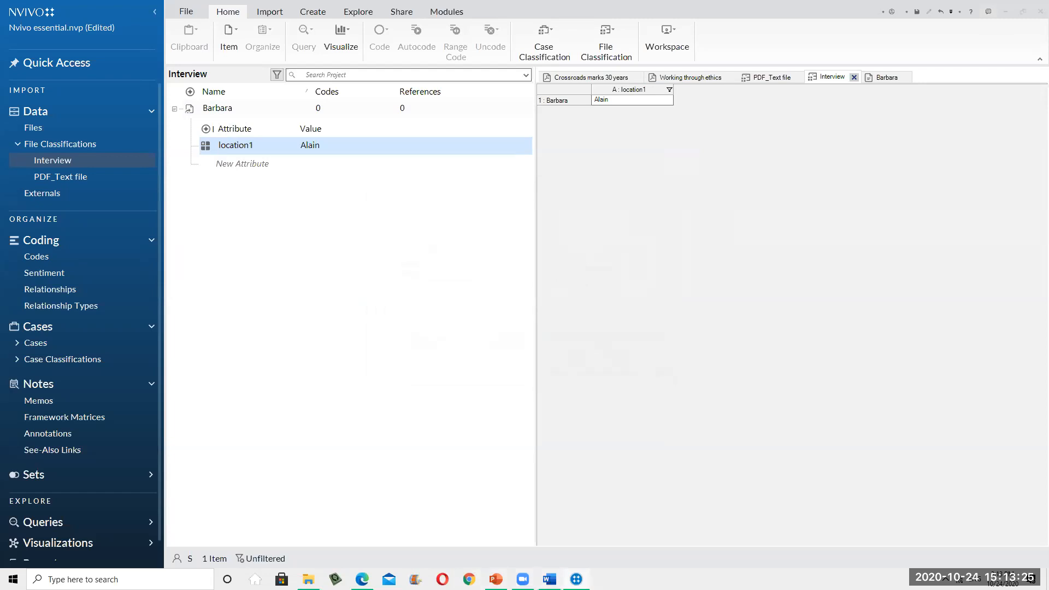
{"action": "left_click", "coordinate": [577, 580]}
{"action": "left_click", "coordinate": [577, 579]}
{"action": "left_click", "coordinate": [351, 300]}
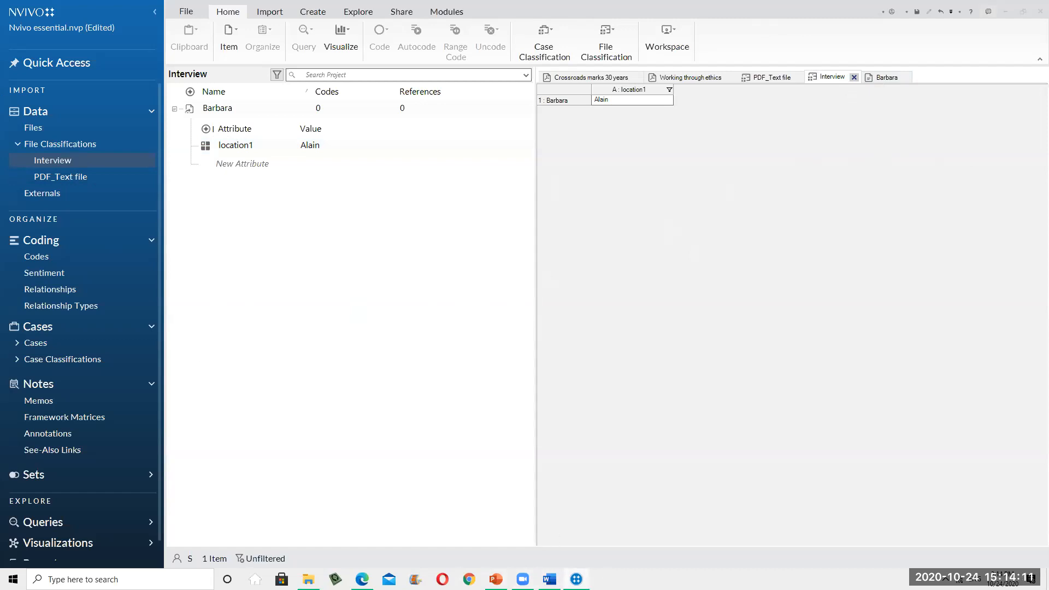
{"action": "left_click", "coordinate": [576, 579]}
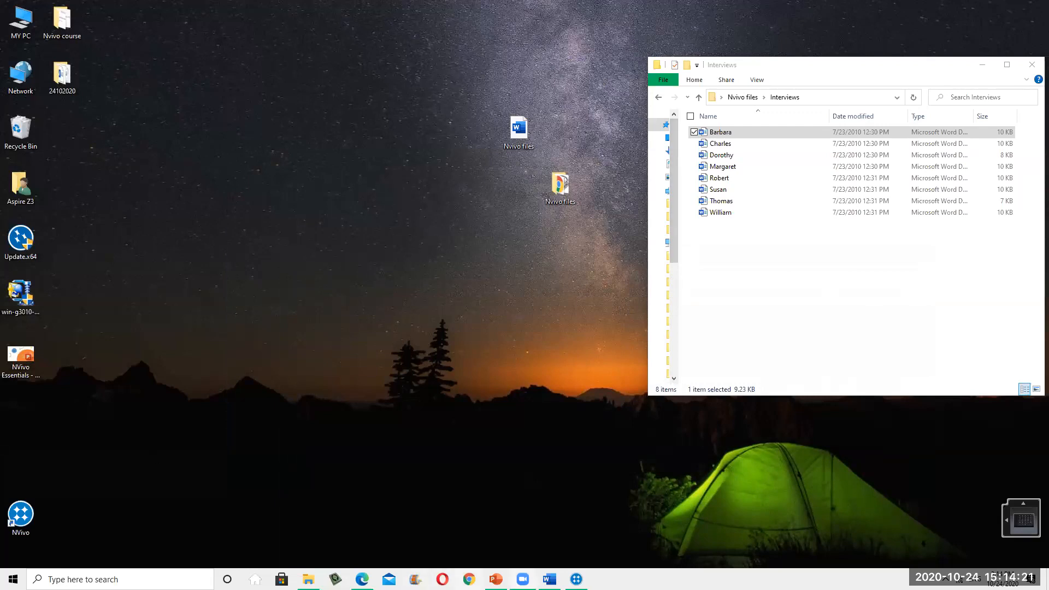
{"action": "left_click", "coordinate": [496, 579]}
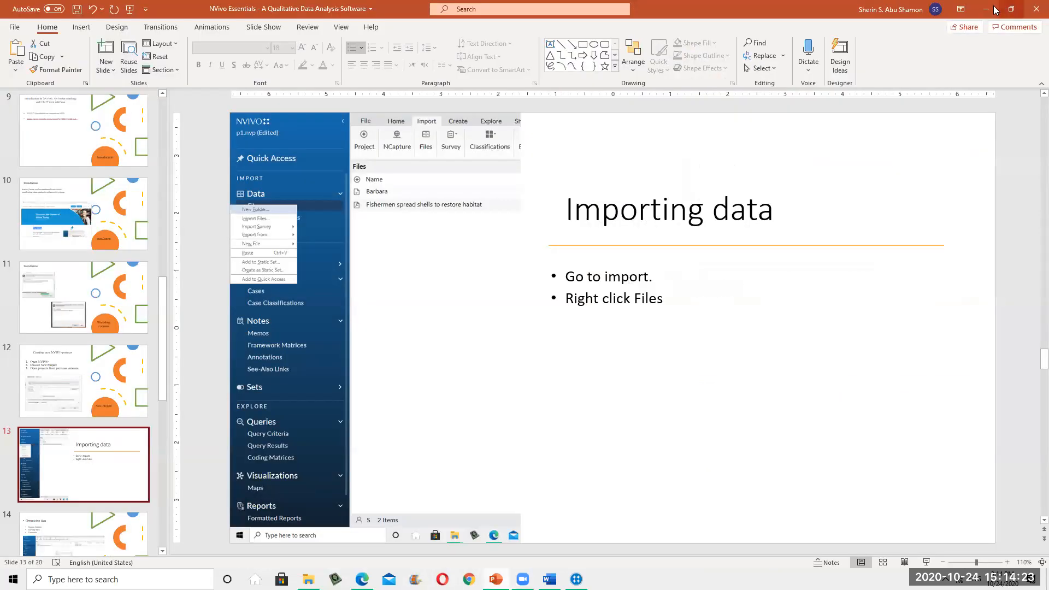
{"action": "left_click", "coordinate": [995, 10]}
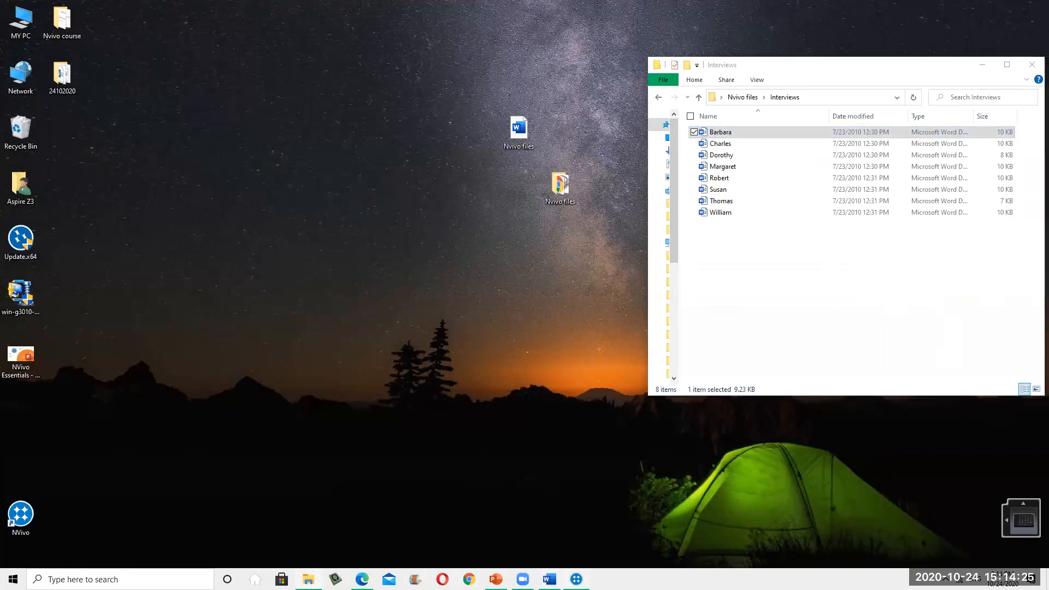
{"action": "left_click", "coordinate": [577, 580]}
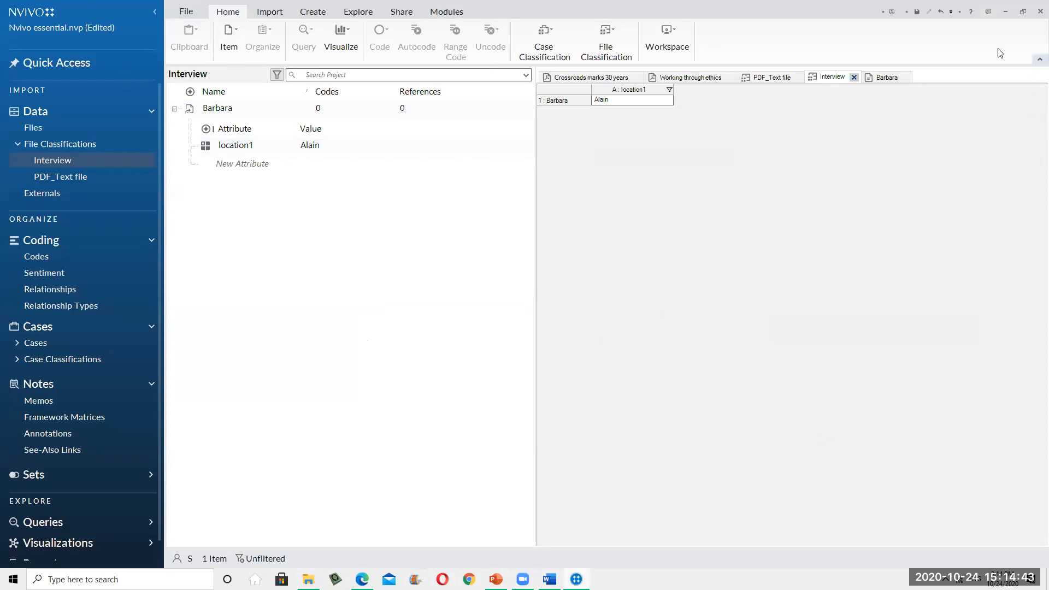
- View the list of recent projects available to open, then return to the current project
{"action": "left_click", "coordinate": [182, 13]}
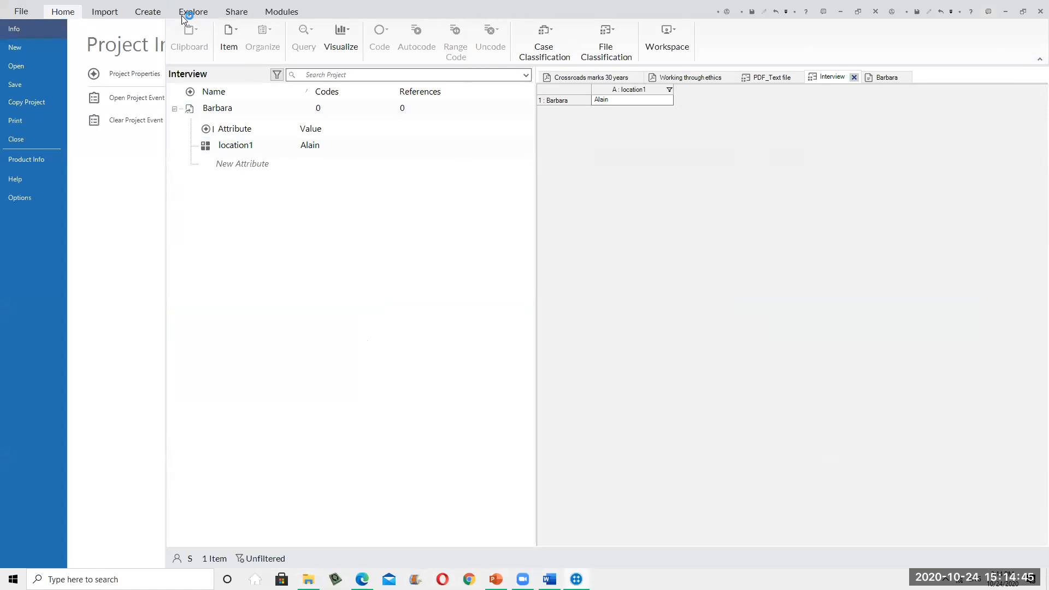
{"action": "left_click", "coordinate": [16, 67]}
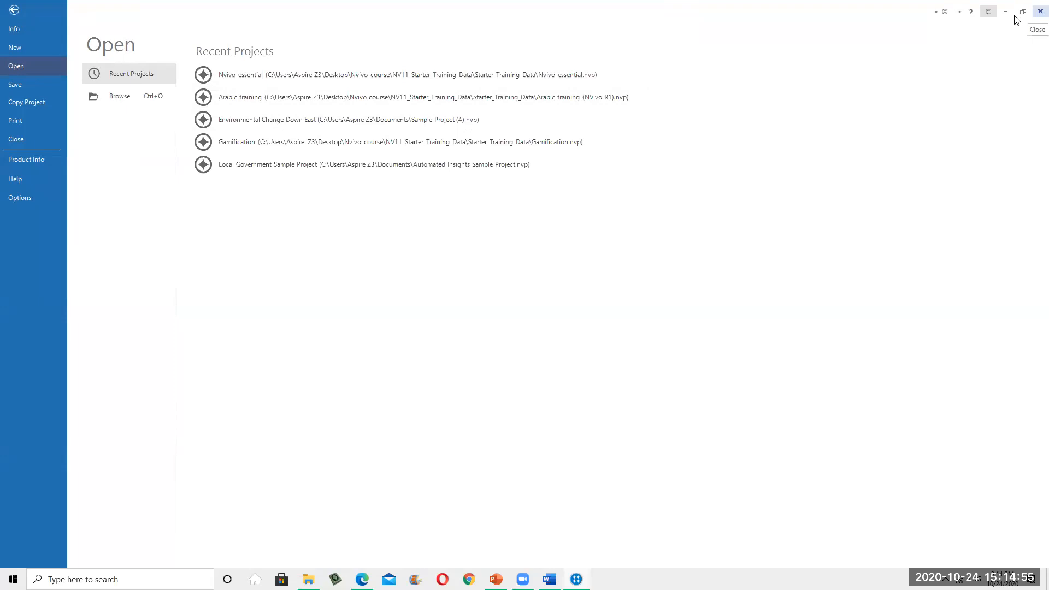
{"action": "left_click", "coordinate": [14, 10]}
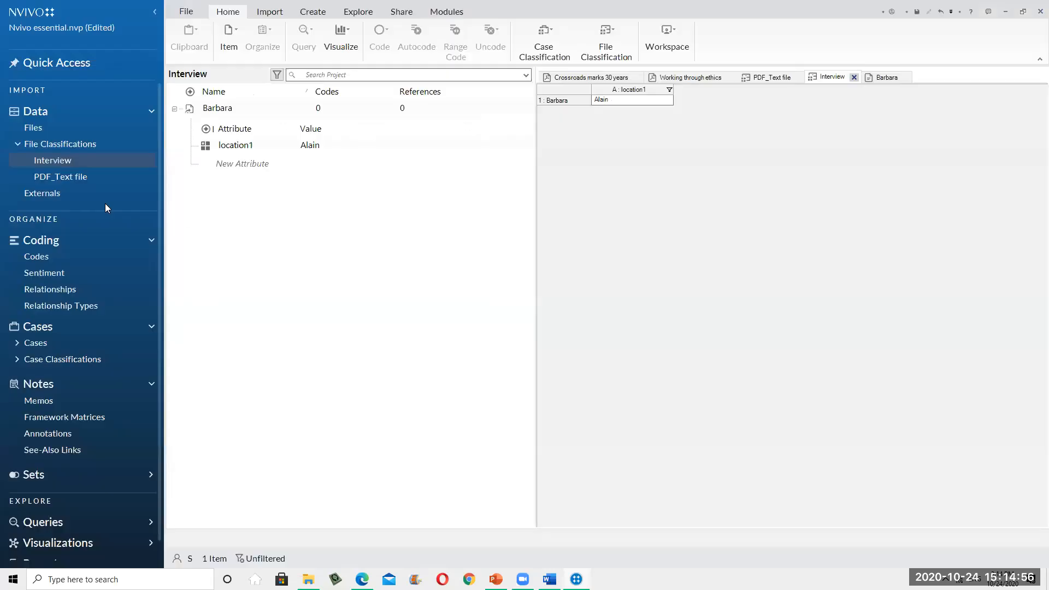
- Close NVivo and save the changes to the Nvivo essential project
{"action": "left_click", "coordinate": [1034, 12]}
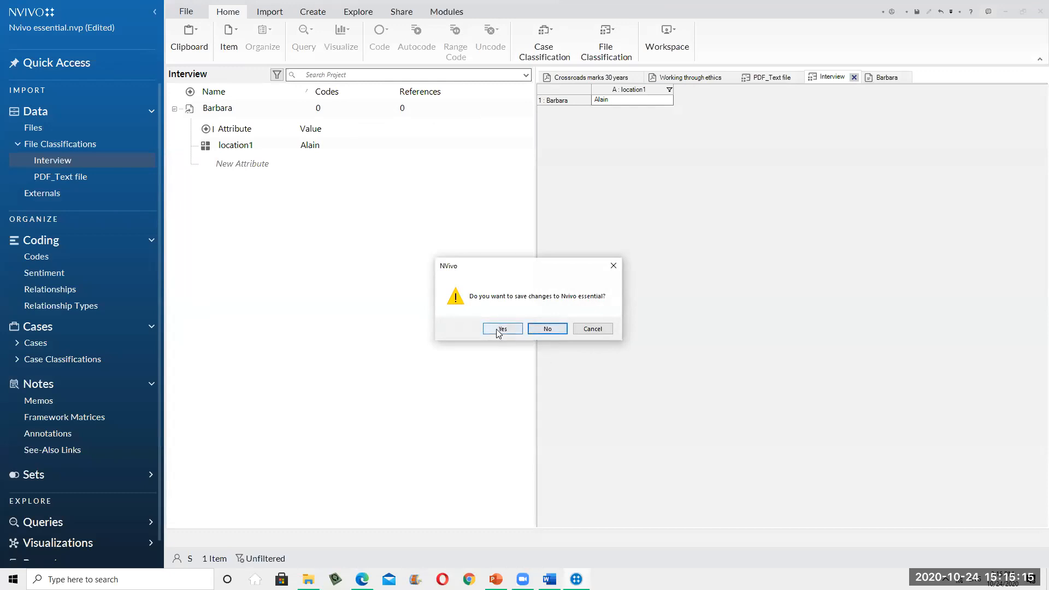
{"action": "left_click", "coordinate": [518, 330]}
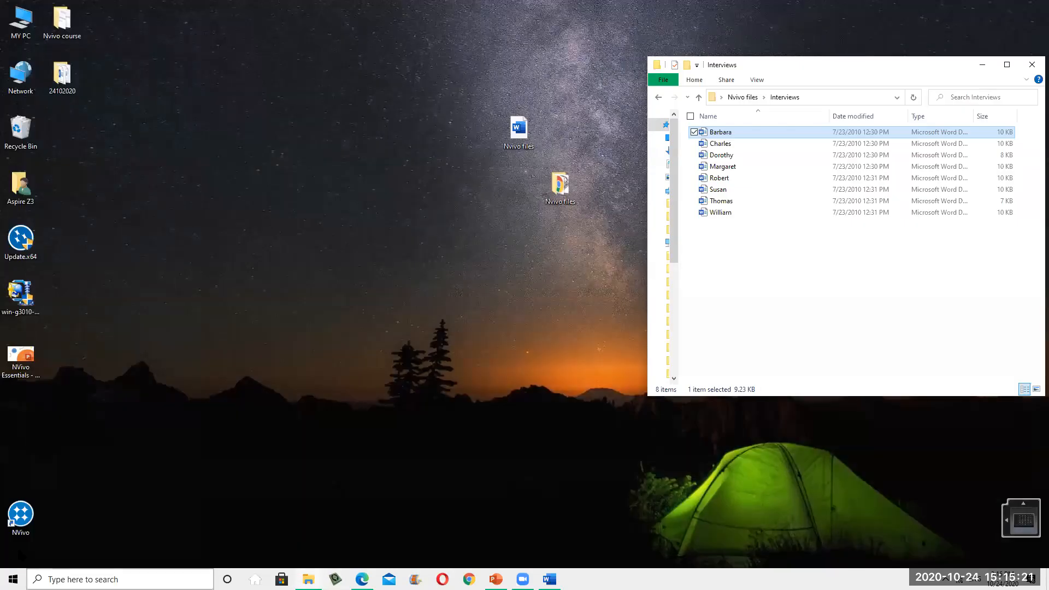
- Relaunch the NVivo trial and open the Multi-method sample project, skipping the introductory tour
{"action": "left_click", "coordinate": [25, 514]}
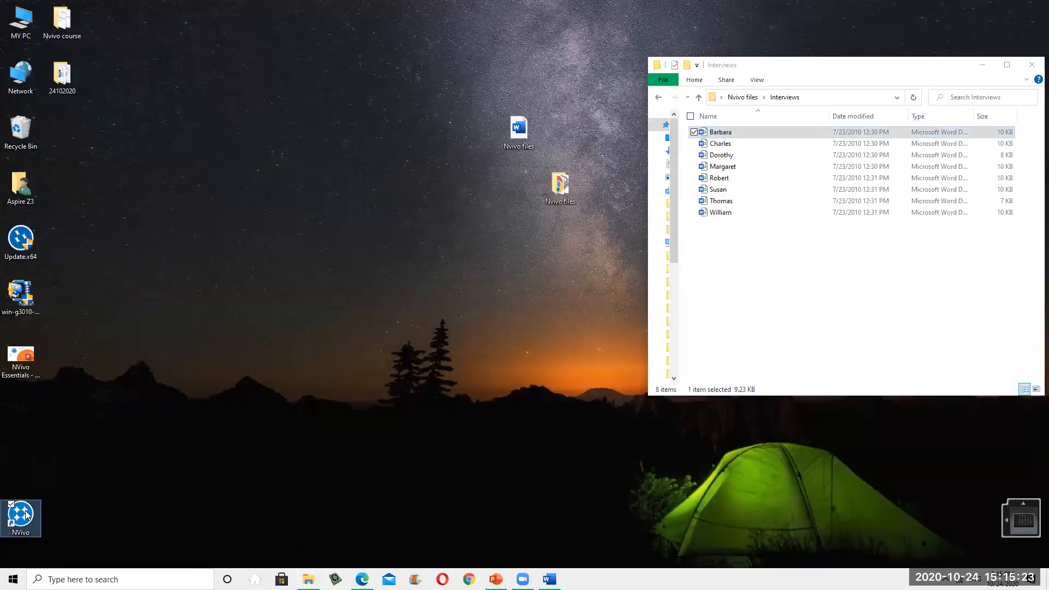
{"action": "double_click", "coordinate": [25, 514]}
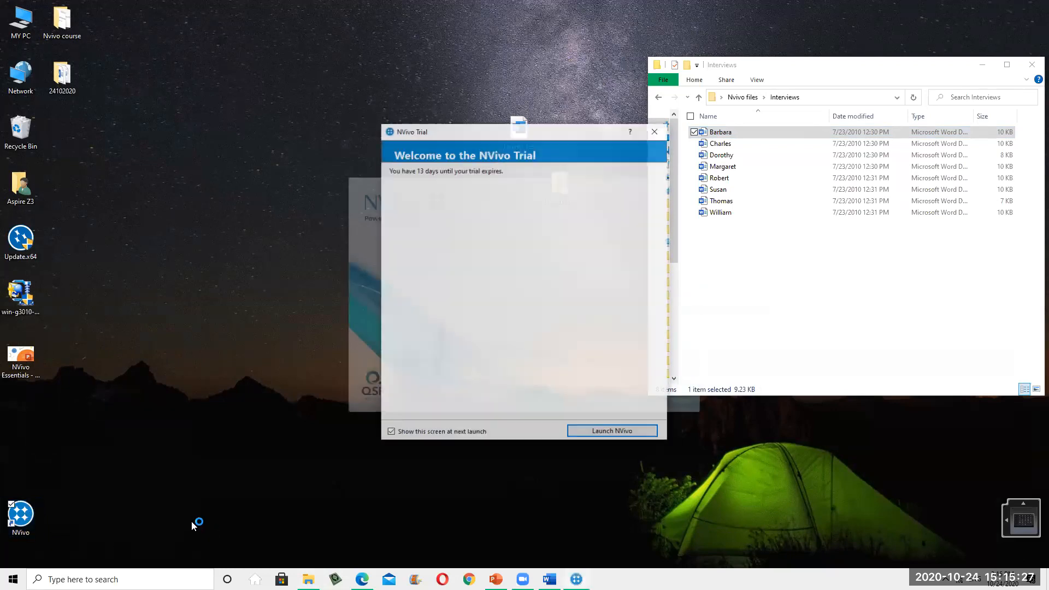
{"action": "left_click", "coordinate": [612, 431]}
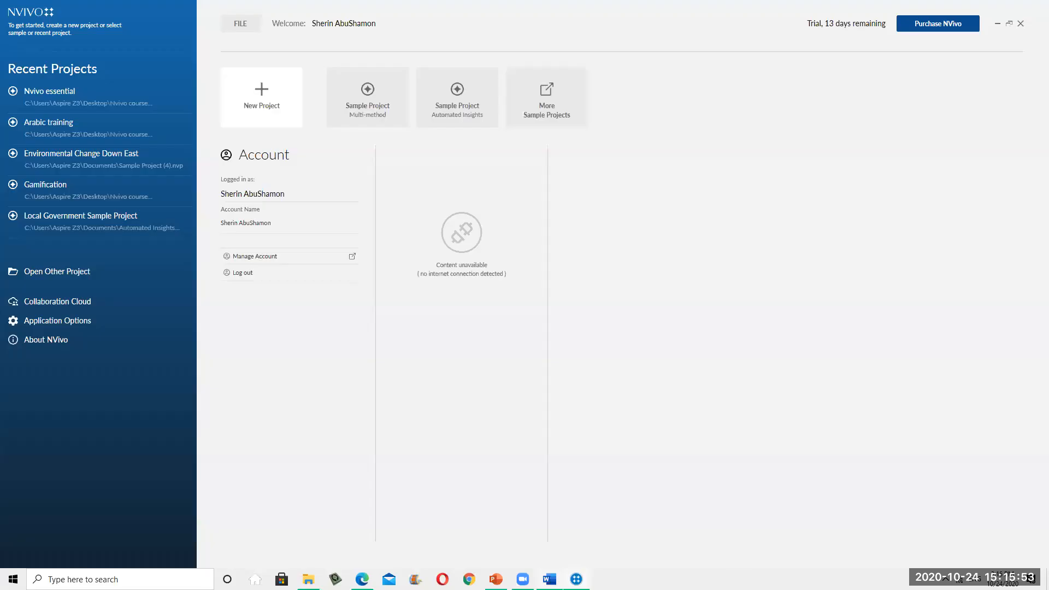
{"action": "left_click", "coordinate": [550, 580]}
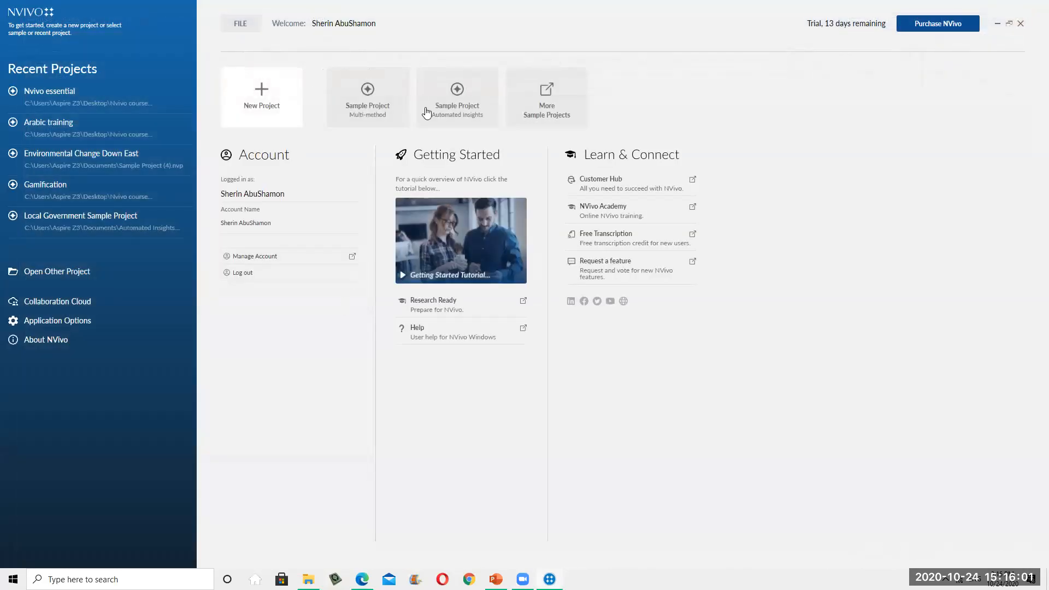
{"action": "left_click", "coordinate": [365, 118]}
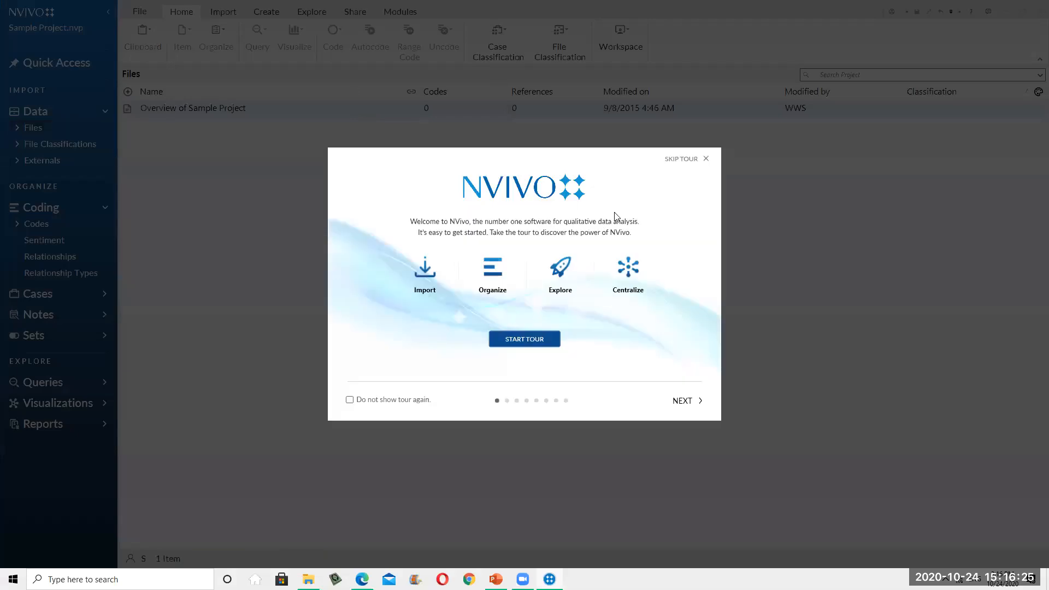
{"action": "left_click", "coordinate": [682, 159]}
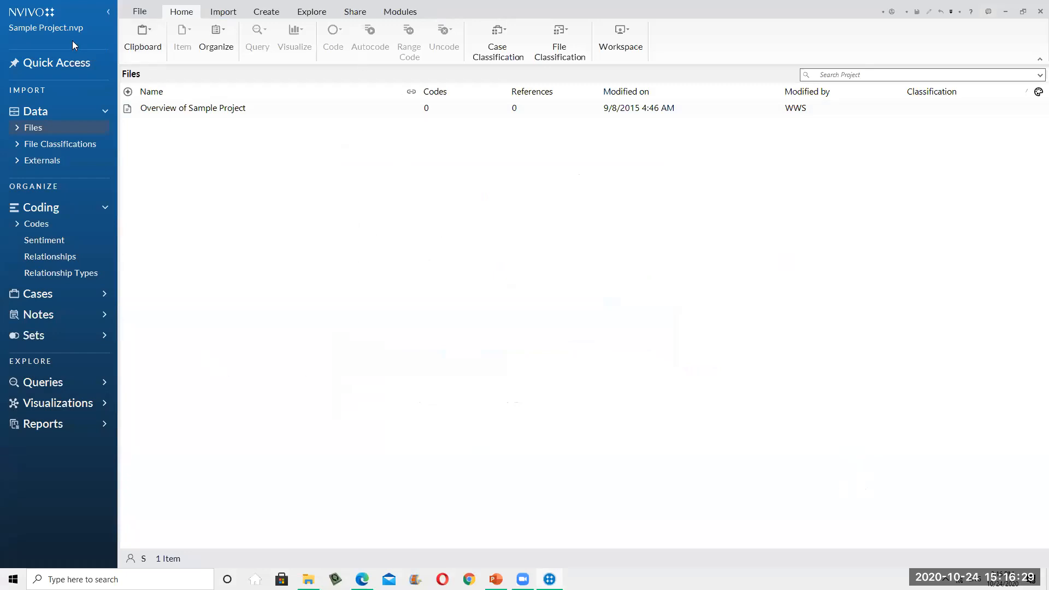
- Widen the navigation pane of the sample project
{"action": "left_click_drag", "start_coordinate": [118, 30], "coordinate": [242, 29]}
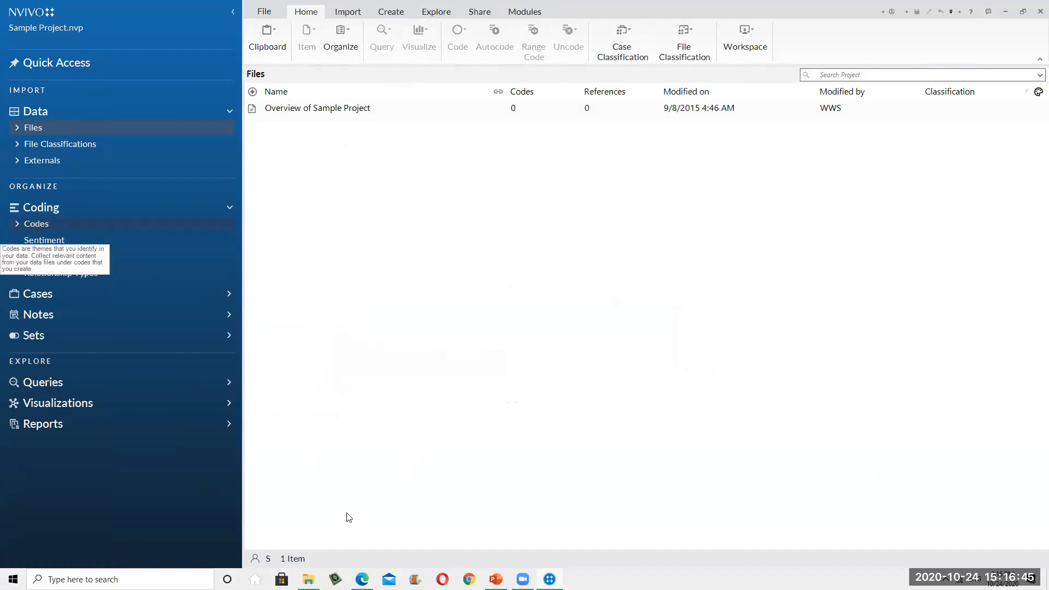
- Switch to the PowerPoint presentation, view the Organizing data slide, and return to NVivo
{"action": "left_click", "coordinate": [496, 579]}
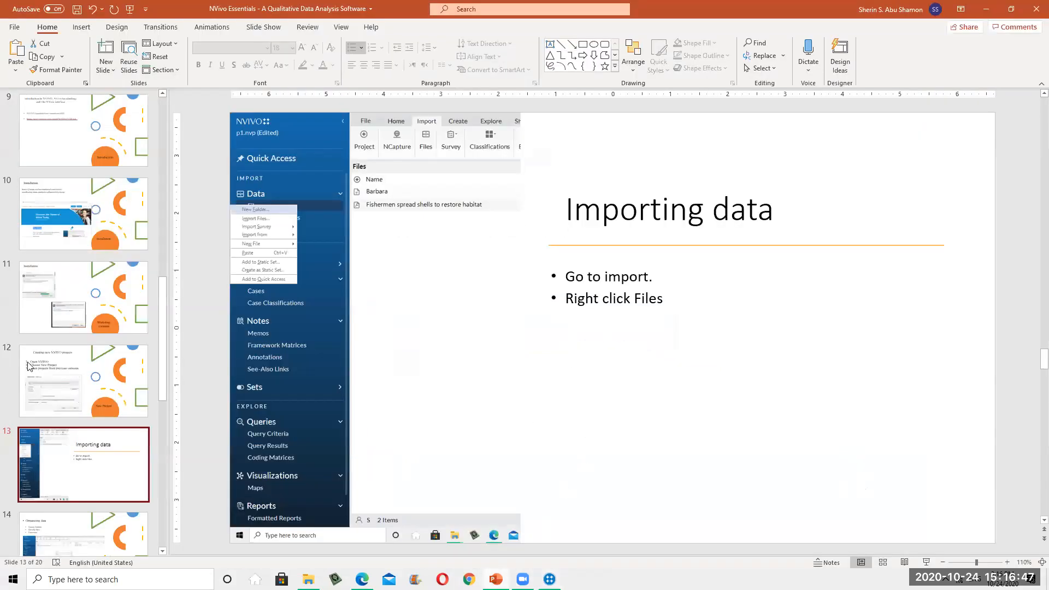
{"action": "left_click", "coordinate": [926, 562]}
{"action": "key", "text": "Right"}
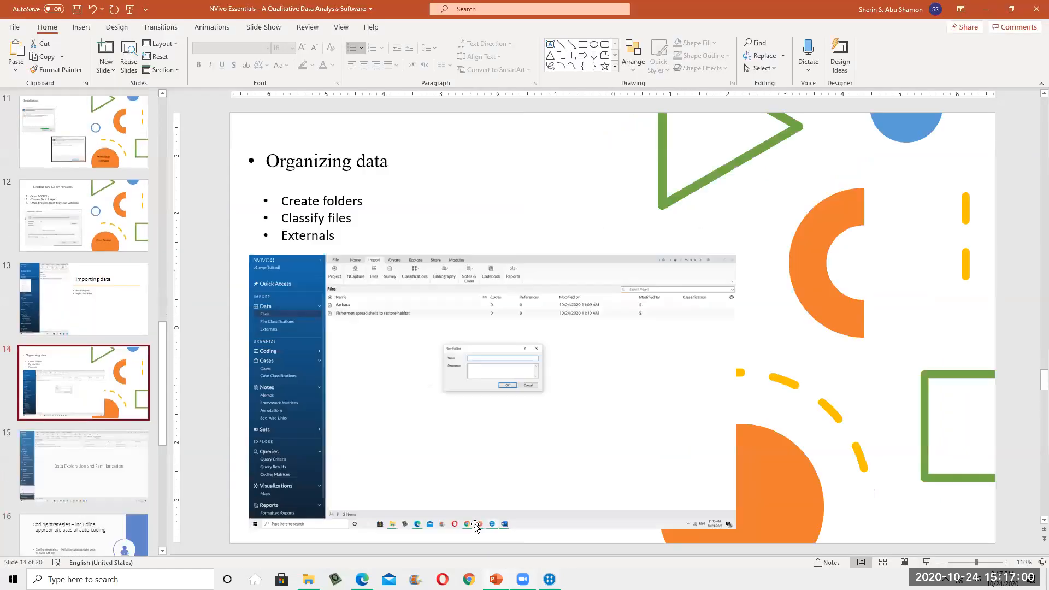
{"action": "key", "text": "Escape"}
{"action": "left_click", "coordinate": [988, 12]}
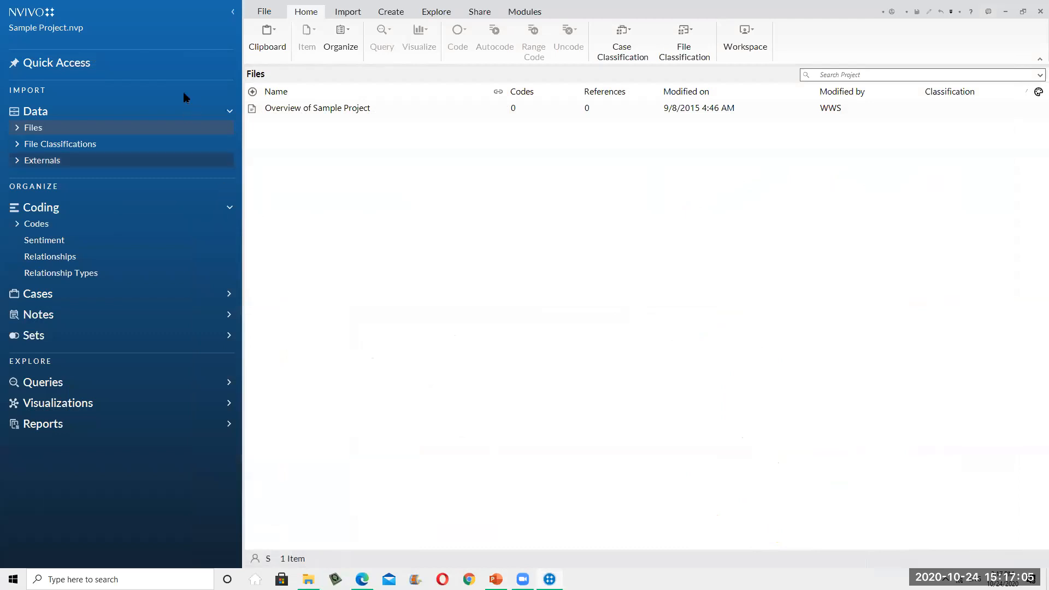
- Create a new folder named lit under Files
{"action": "right_click", "coordinate": [52, 129]}
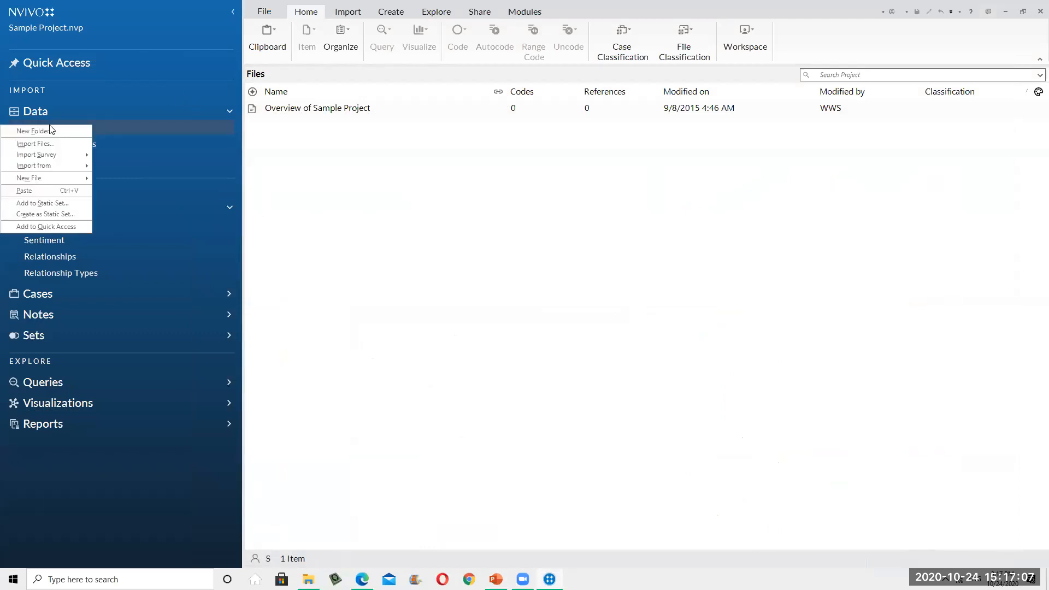
{"action": "left_click", "coordinate": [54, 132]}
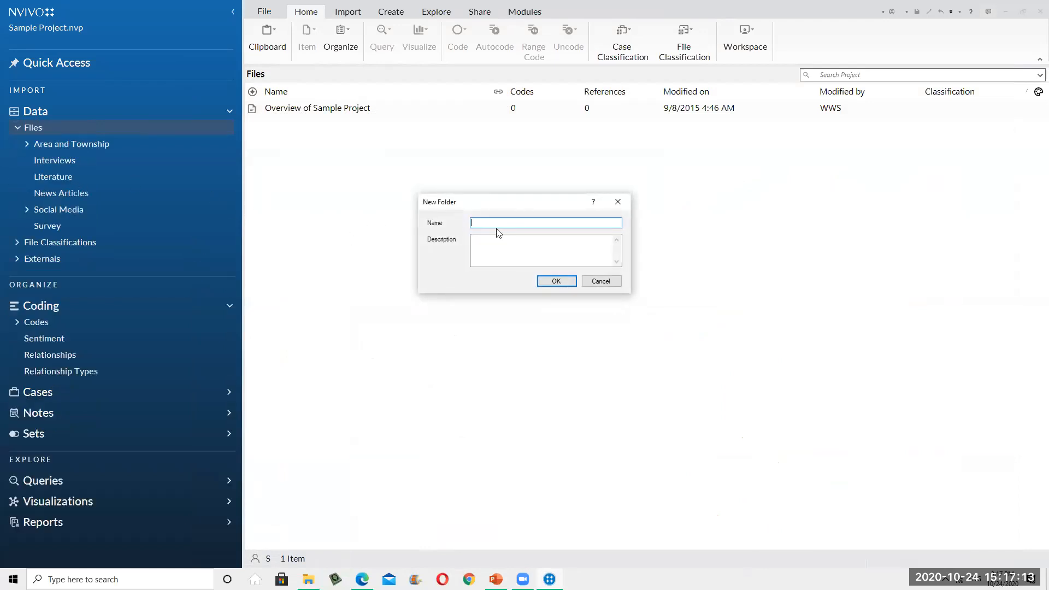
{"action": "type", "text": "lit"}
{"action": "left_click", "coordinate": [566, 284]}
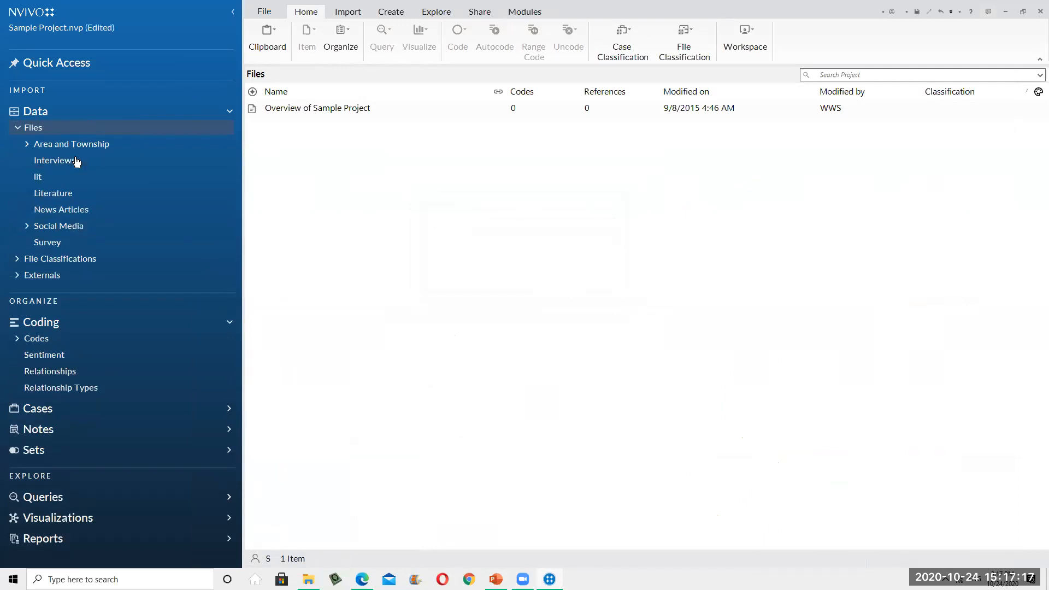
- View the contents of the lit, Interviews, Literature and News Articles folders
{"action": "left_click", "coordinate": [48, 180]}
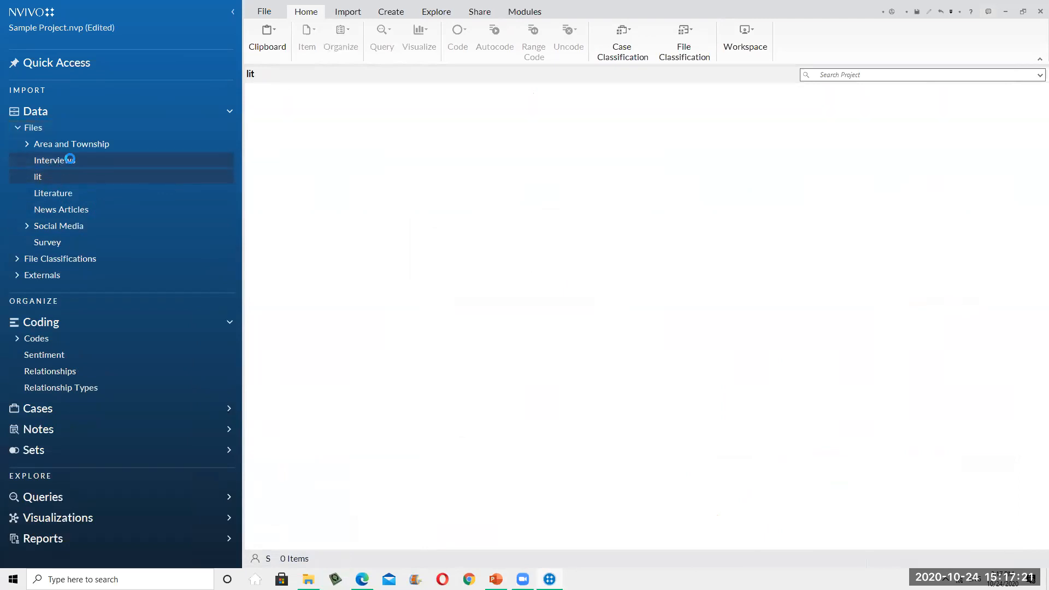
{"action": "left_click", "coordinate": [70, 159]}
{"action": "left_click", "coordinate": [61, 194]}
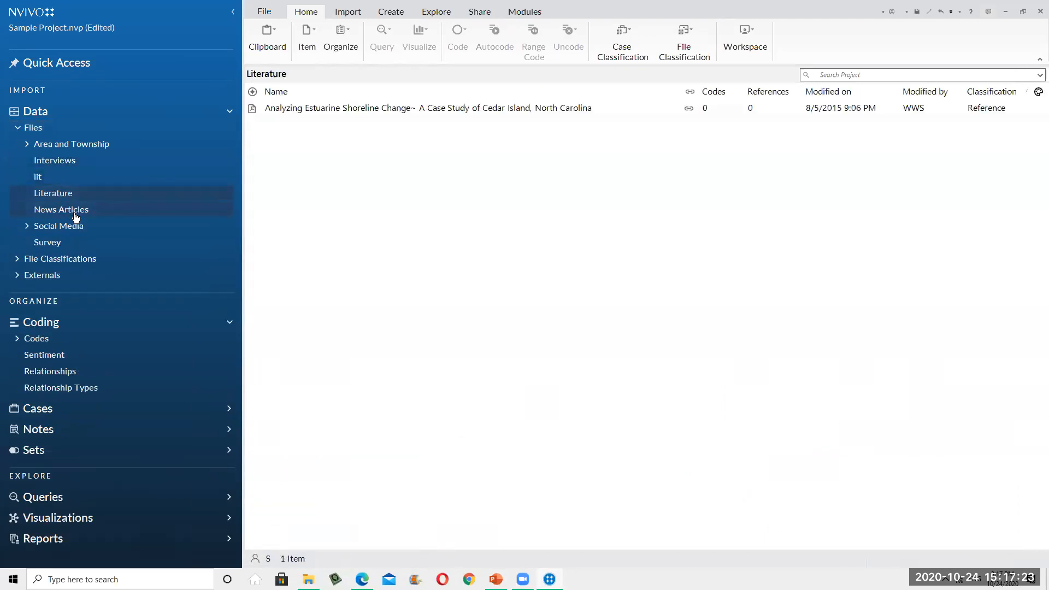
{"action": "left_click", "coordinate": [77, 212]}
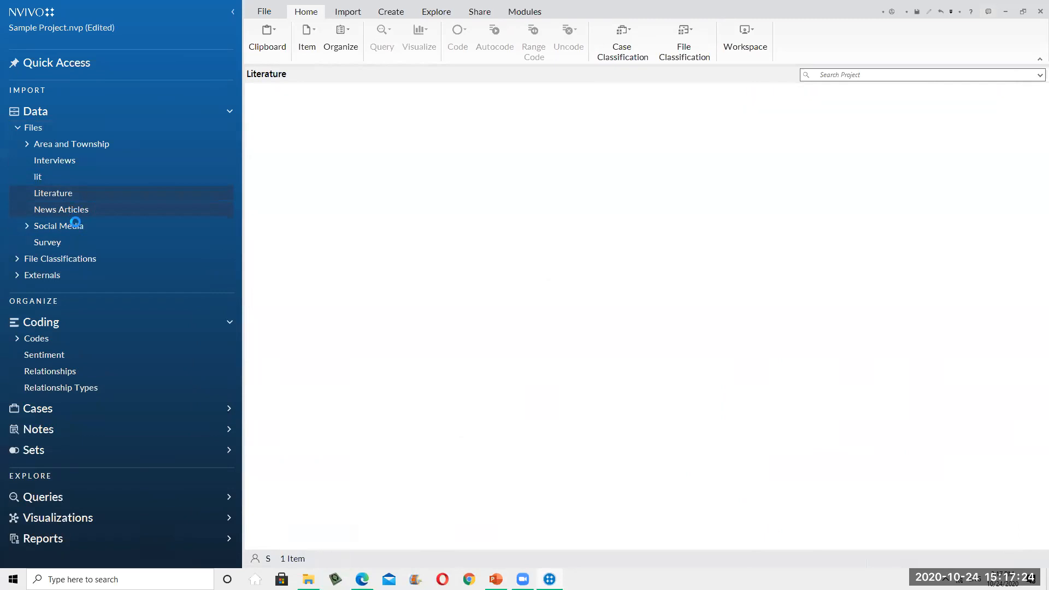
- Delete the lit folder from Files and confirm the deletion
{"action": "left_click", "coordinate": [34, 131]}
{"action": "right_click", "coordinate": [34, 131]}
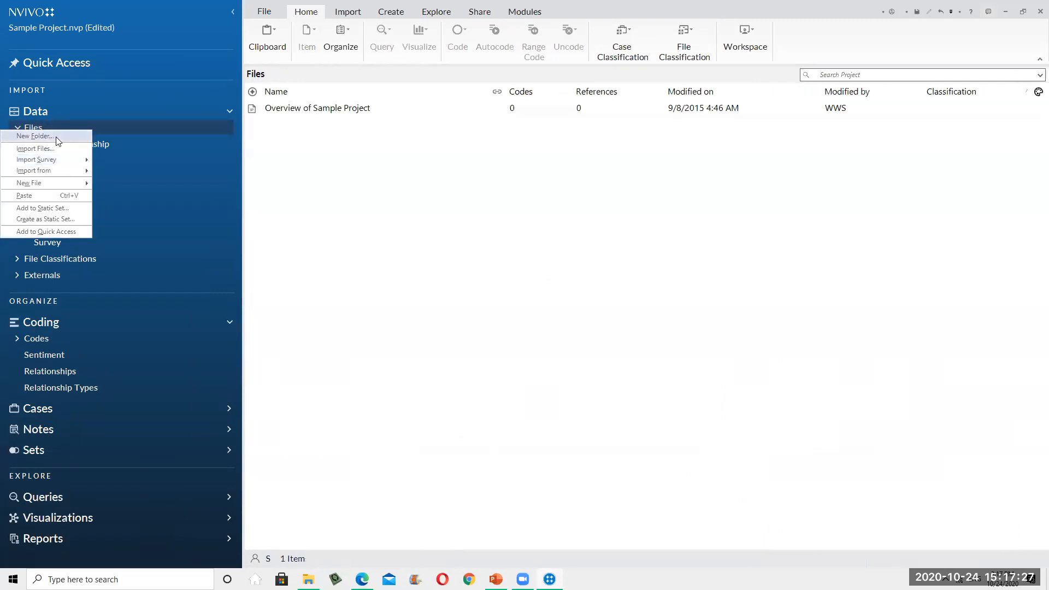
{"action": "left_click", "coordinate": [470, 276]}
{"action": "left_click", "coordinate": [53, 180]}
{"action": "right_click", "coordinate": [53, 181]}
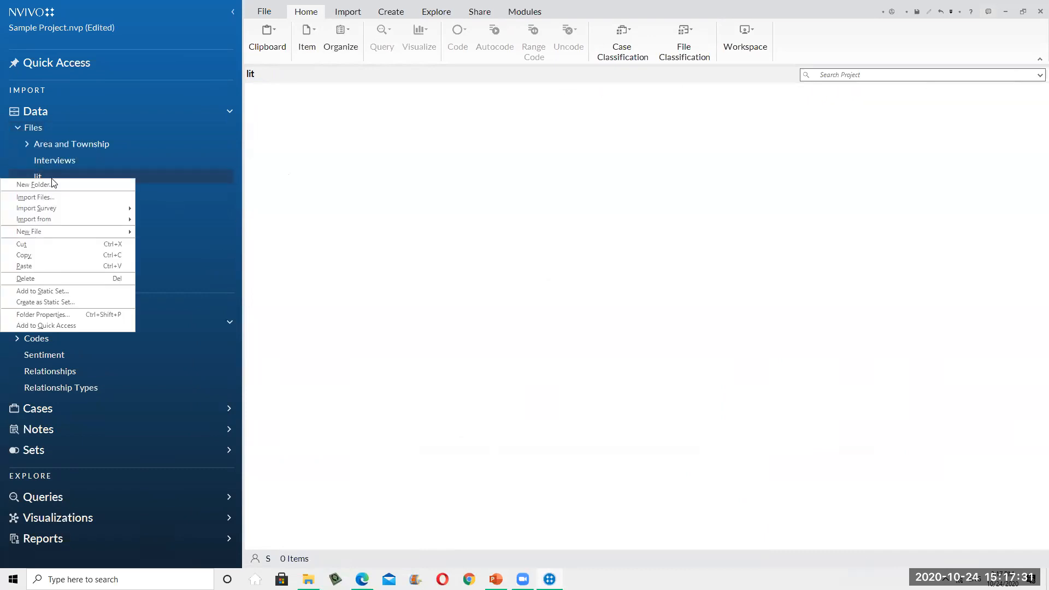
{"action": "left_click", "coordinate": [57, 278]}
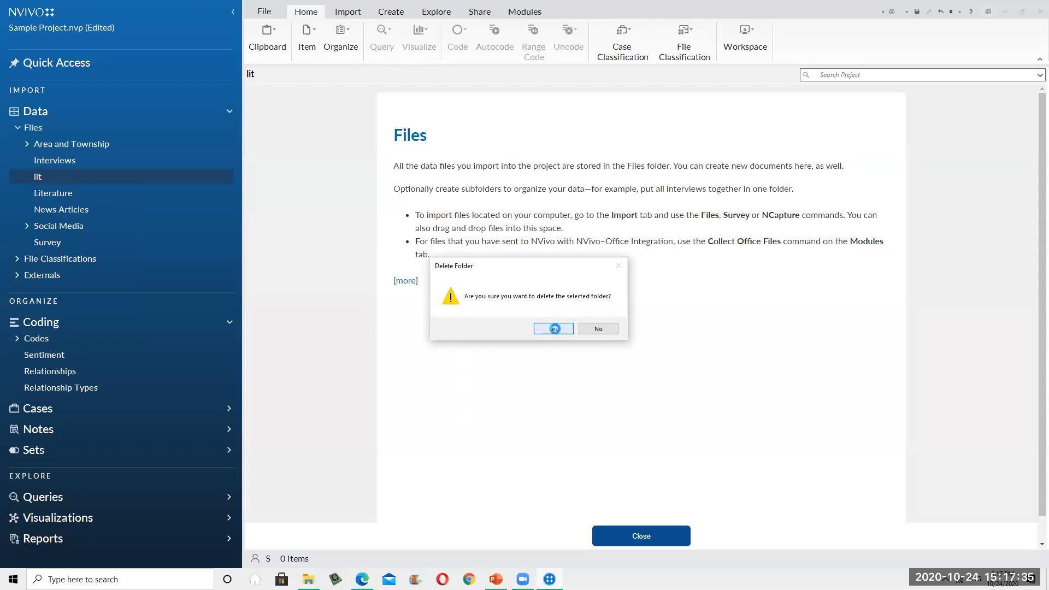
{"action": "left_click", "coordinate": [553, 329]}
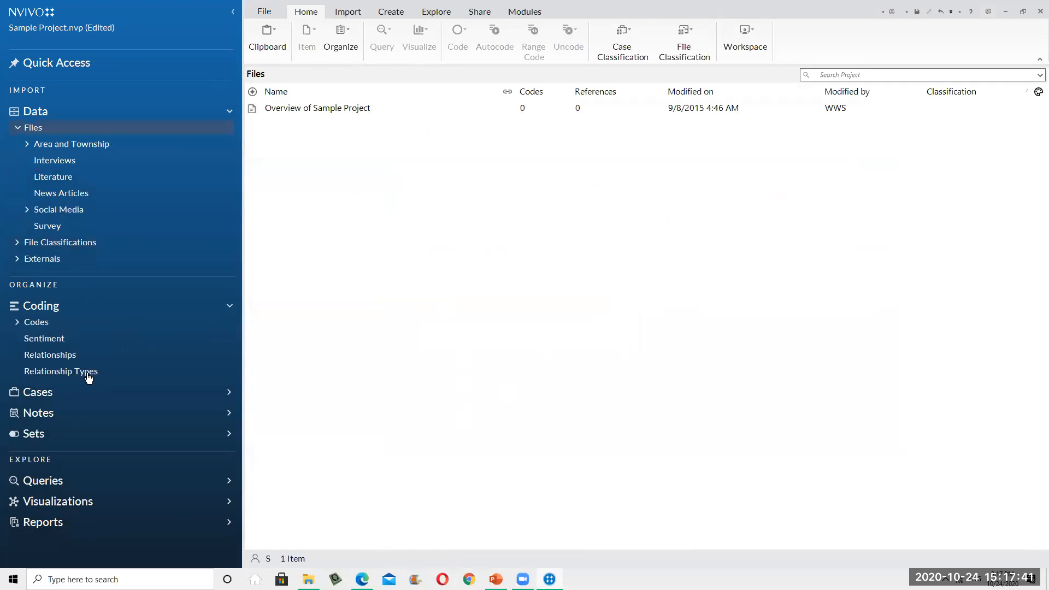
- View the project's Codes list, compare it with the files in the Interviews folder, and return to the codes
{"action": "left_click", "coordinate": [36, 323]}
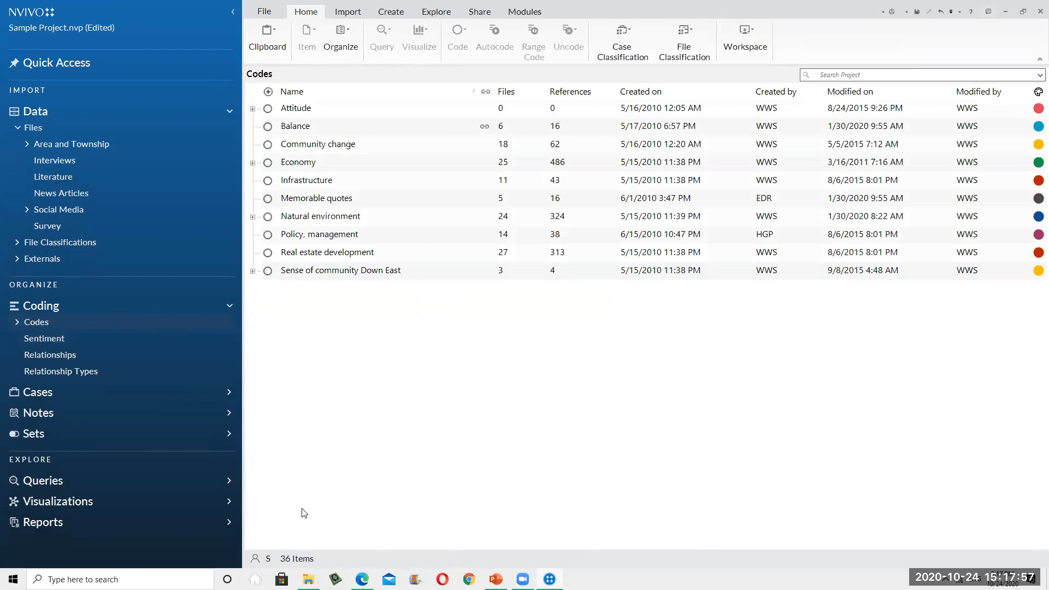
{"action": "left_click", "coordinate": [56, 161]}
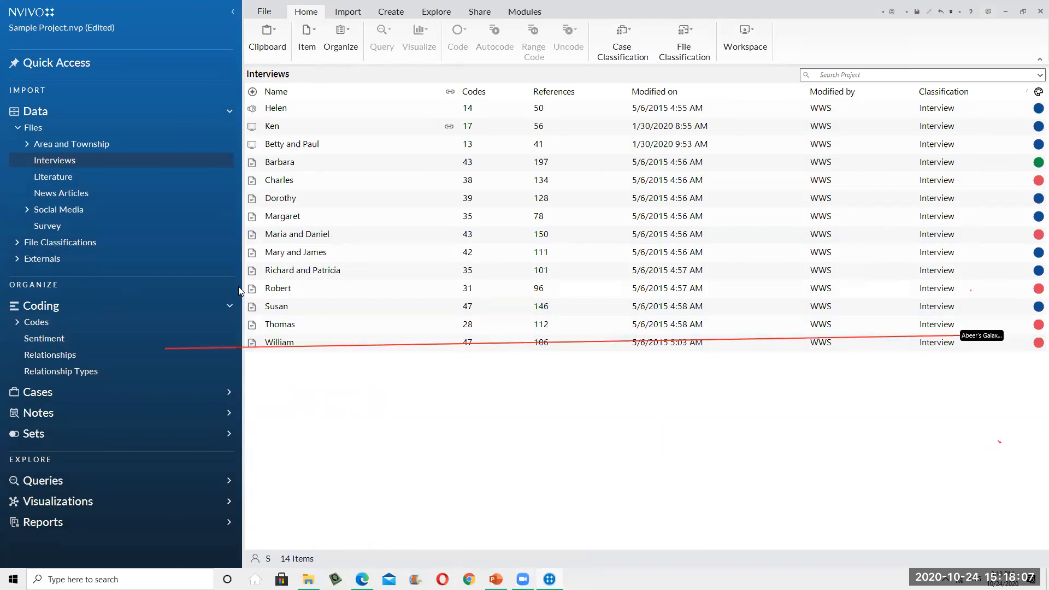
{"action": "left_click", "coordinate": [284, 163]}
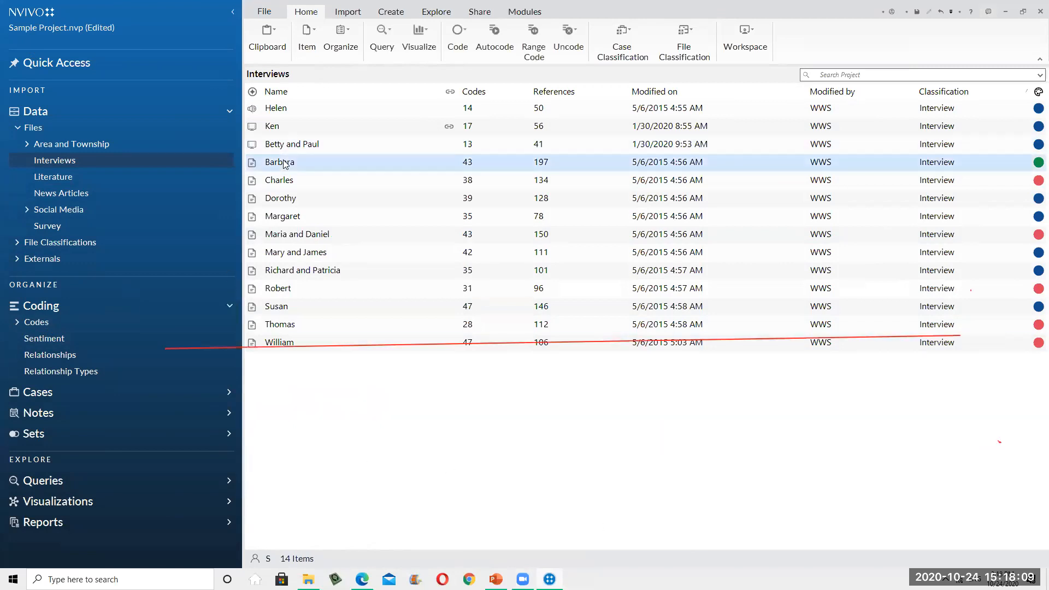
{"action": "left_click", "coordinate": [43, 328]}
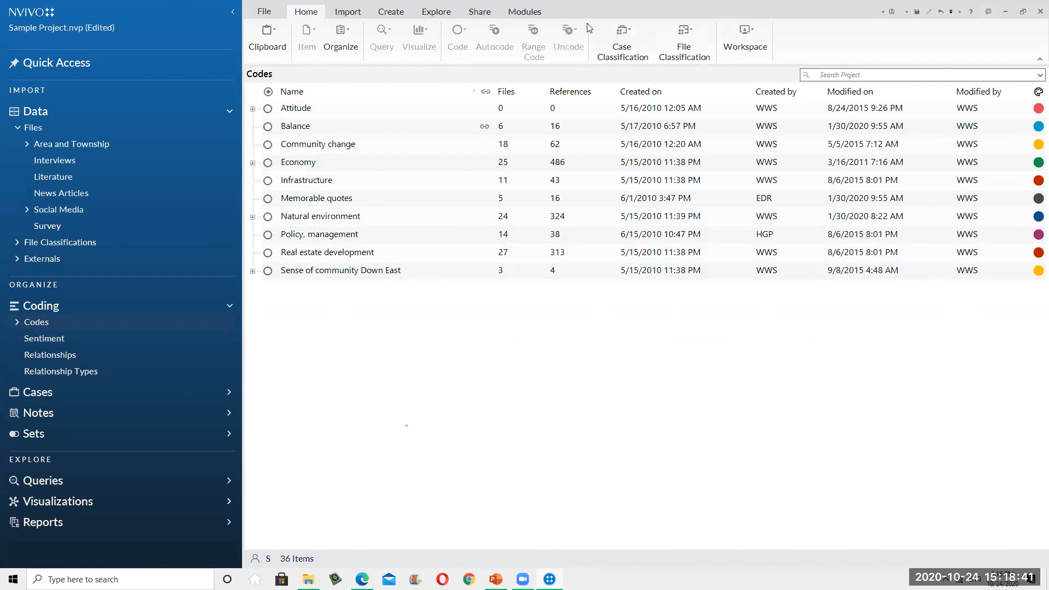
- Minimize NVivo, close the Interviews folder window in File Explorer, and return to the codes list in NVivo
{"action": "left_click", "coordinate": [1006, 11]}
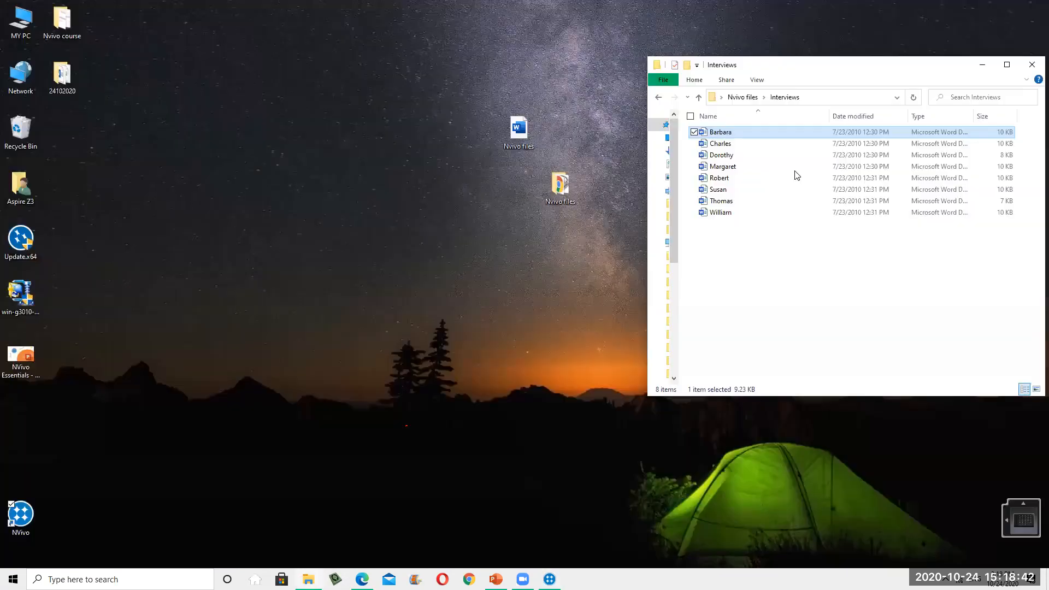
{"action": "left_click", "coordinate": [1032, 65]}
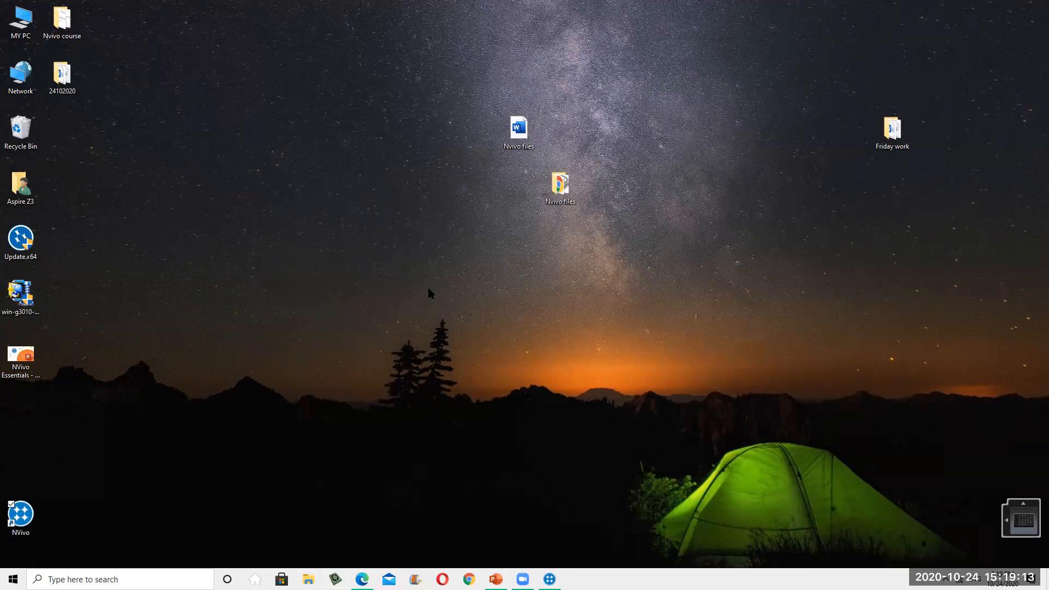
{"action": "left_click", "coordinate": [550, 580]}
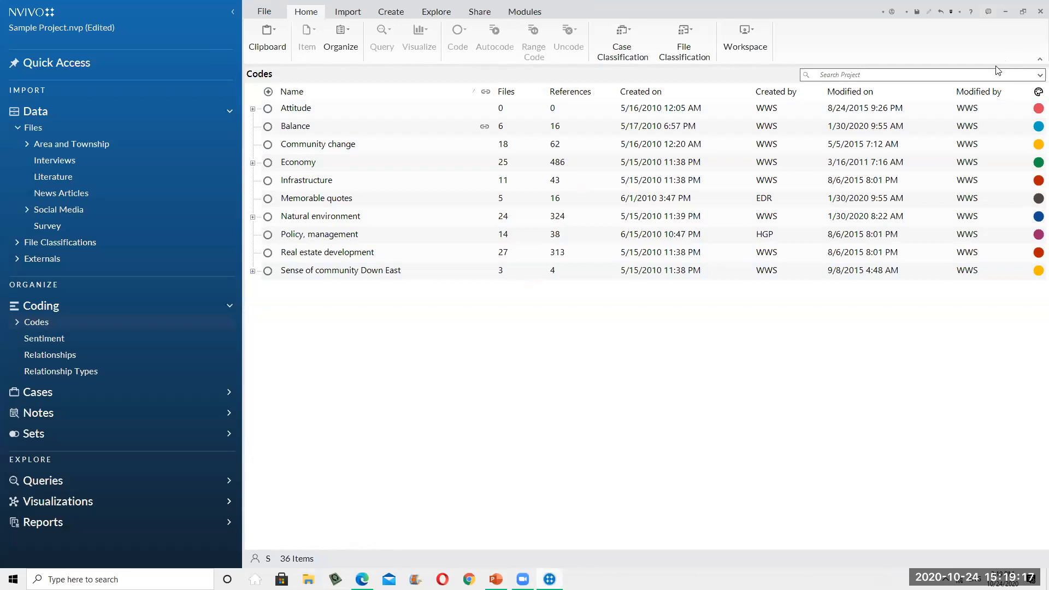
{"action": "left_click", "coordinate": [812, 402]}
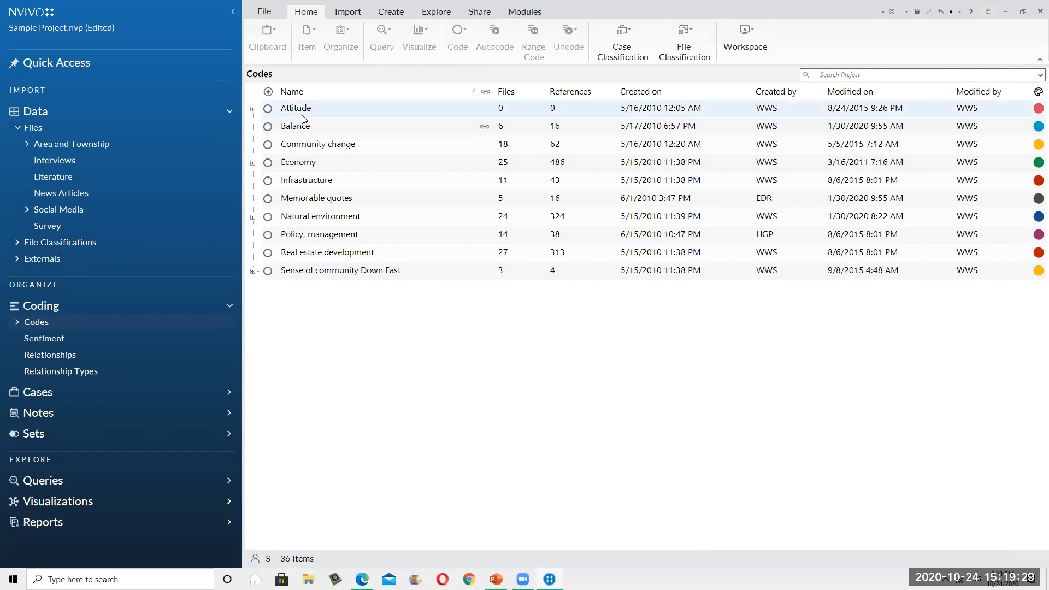
- Expand the Attitude, Economy, Natural environment and Sense of community Down East codes to examine their child codes
{"action": "left_click", "coordinate": [252, 109]}
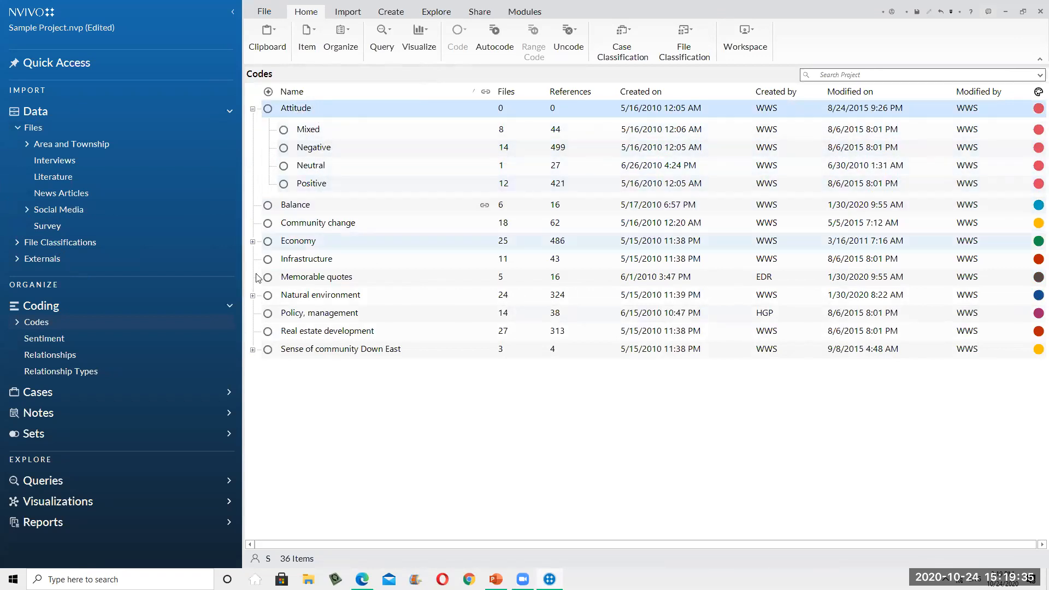
{"action": "left_click", "coordinate": [253, 242]}
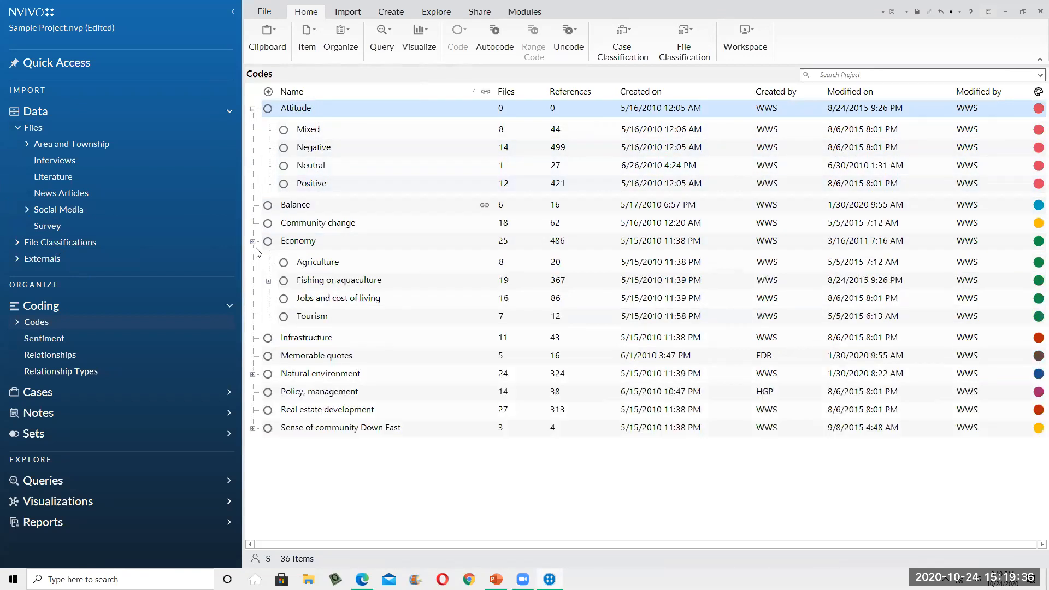
{"action": "left_click", "coordinate": [254, 376]}
{"action": "scroll", "coordinate": [268, 328], "scroll_direction": "down", "scroll_amount": 8}
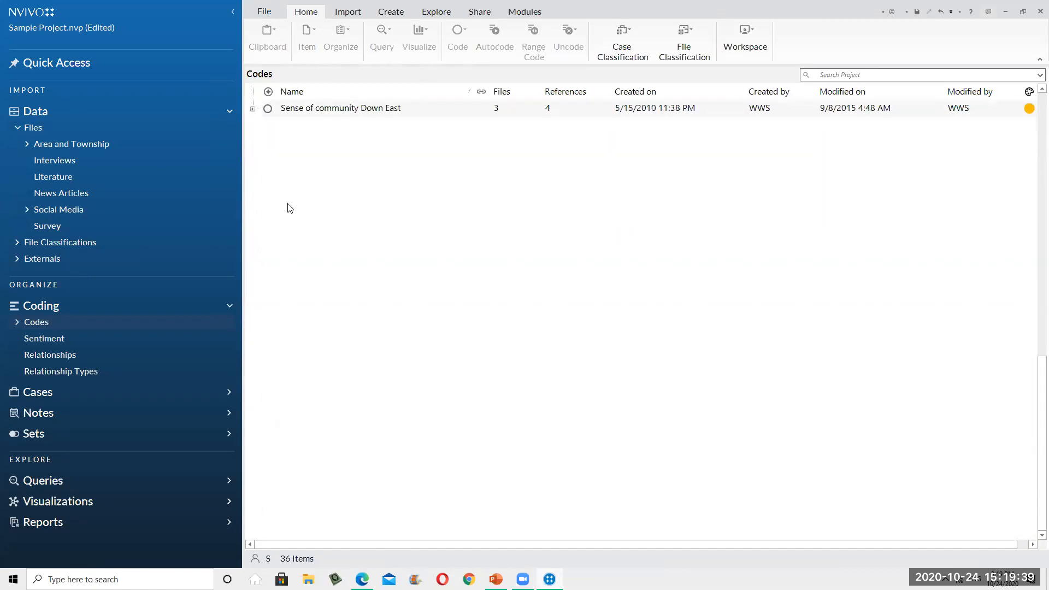
{"action": "scroll", "coordinate": [259, 225], "scroll_direction": "up", "scroll_amount": 2}
{"action": "left_click", "coordinate": [253, 223]}
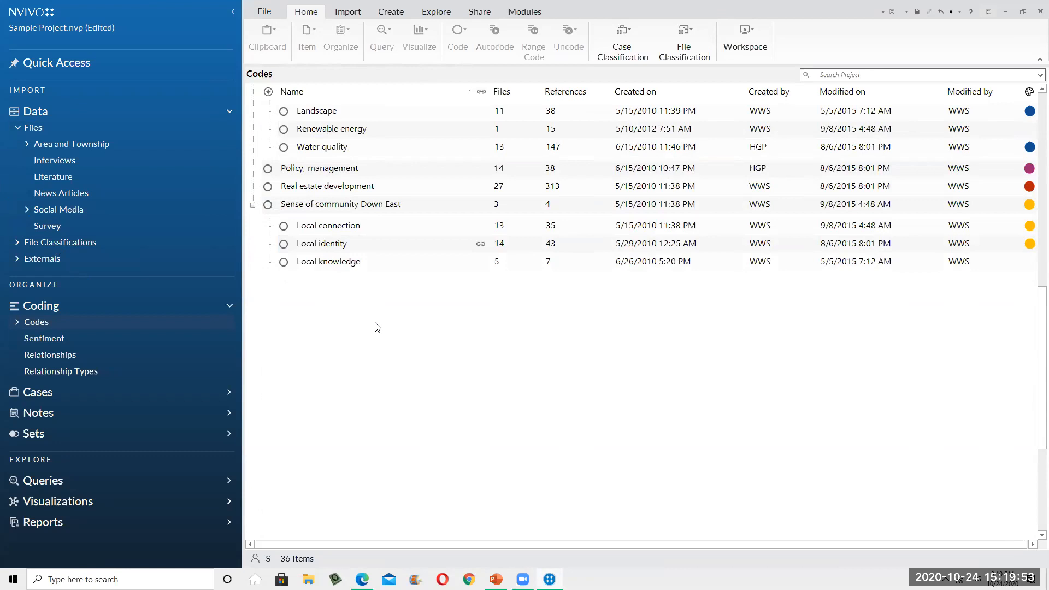
- Create a top-level code named Question1 with a short description and the color Green
{"action": "right_click", "coordinate": [389, 372]}
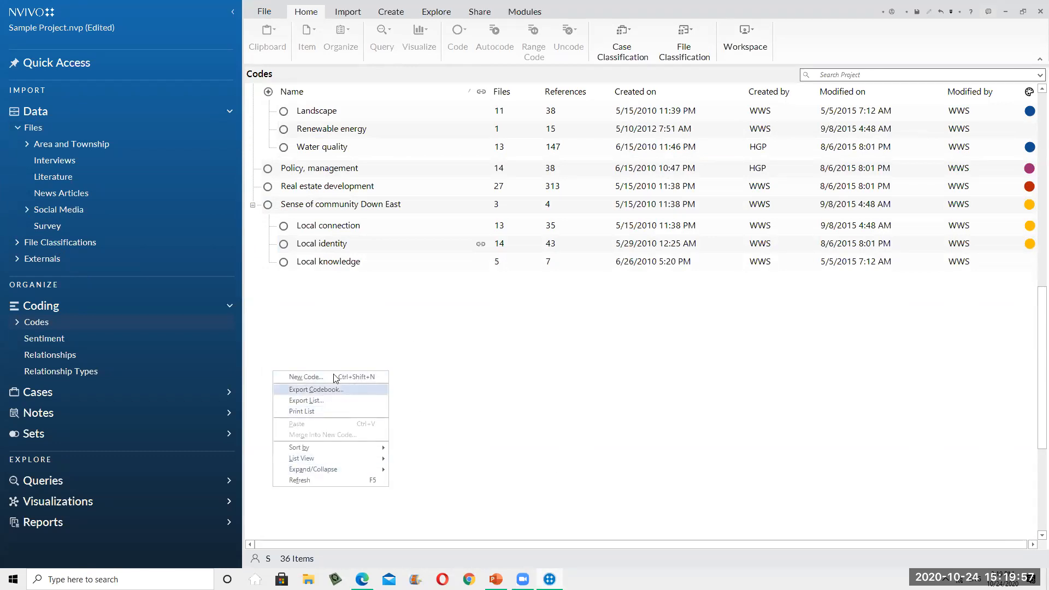
{"action": "left_click", "coordinate": [328, 311]}
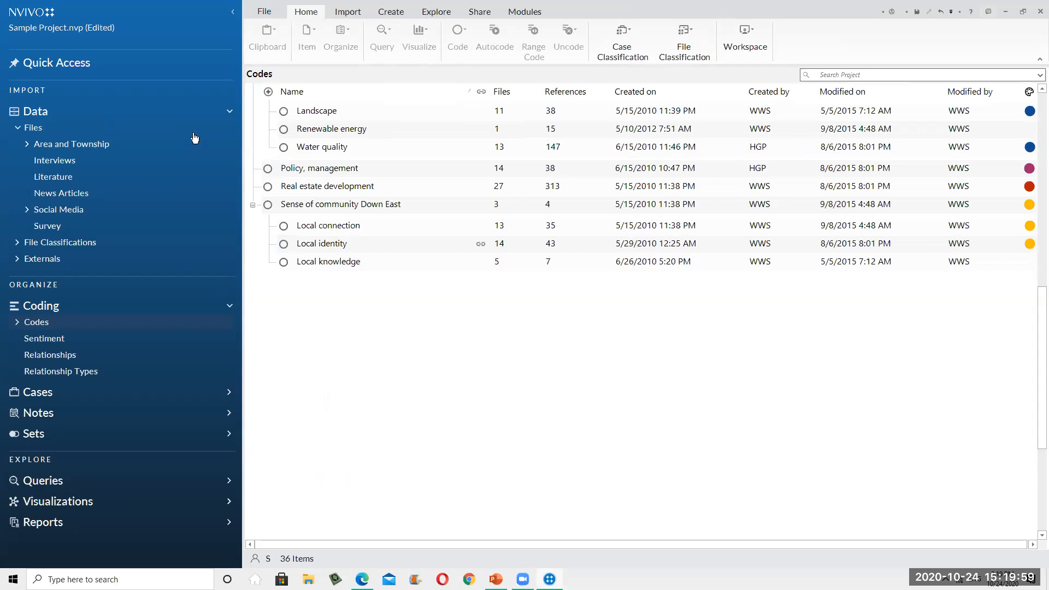
{"action": "right_click", "coordinate": [351, 362]}
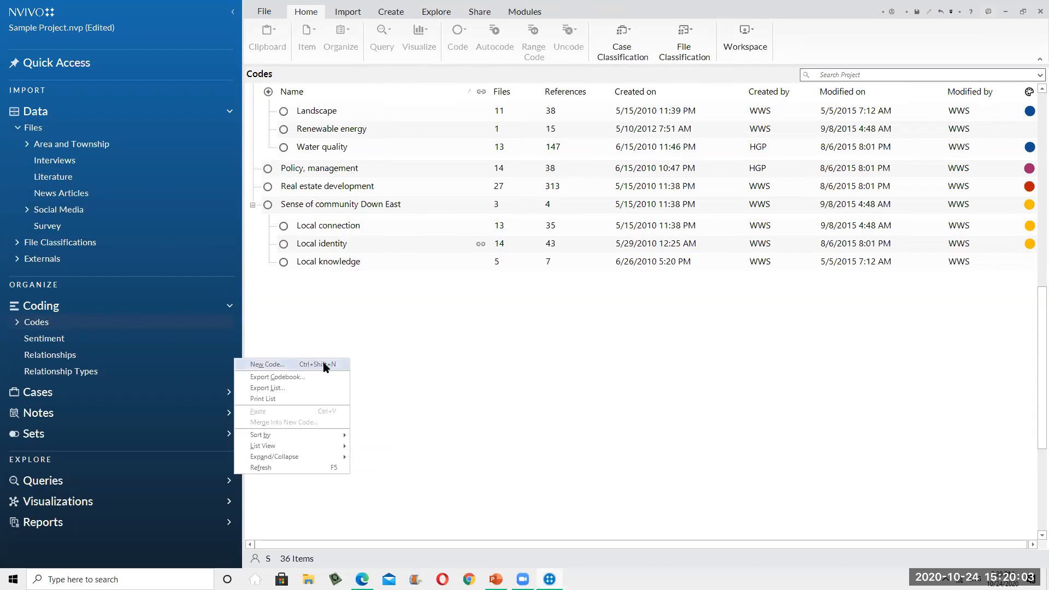
{"action": "left_click", "coordinate": [325, 365]}
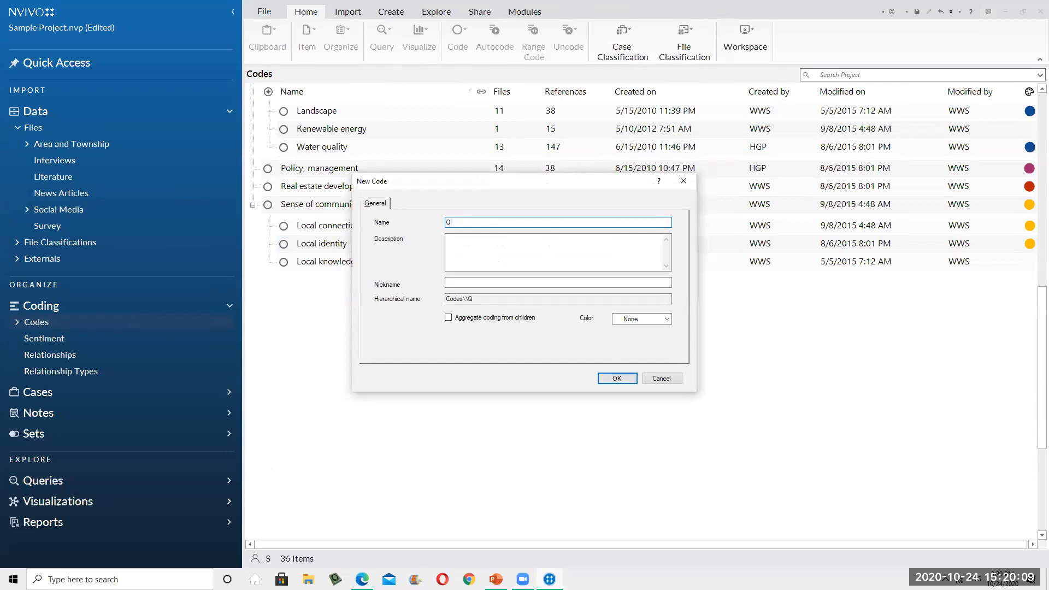
{"action": "type", "text": "Question1"}
{"action": "left_click", "coordinate": [537, 250]}
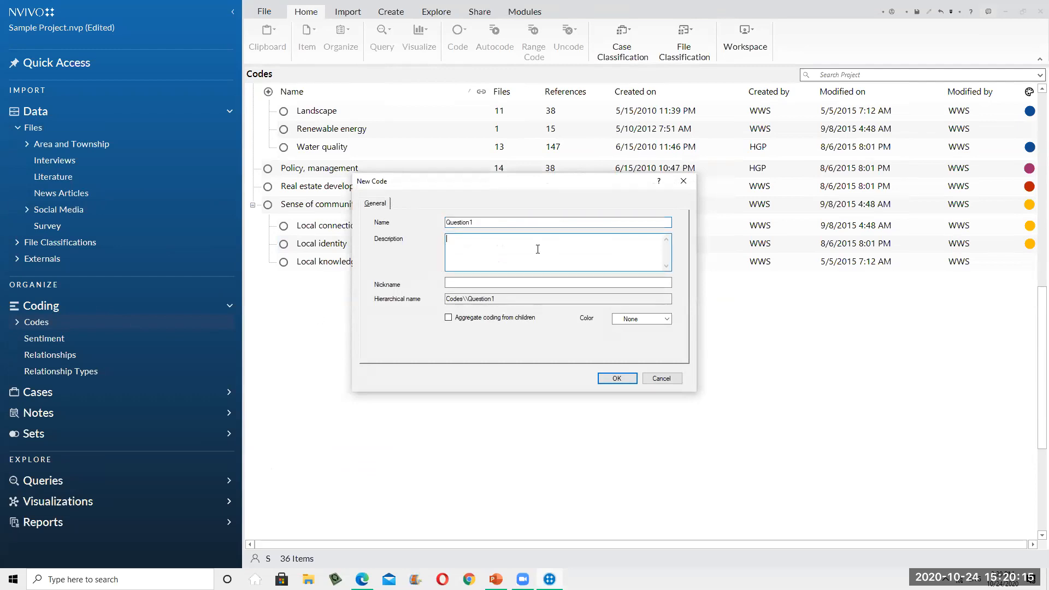
{"action": "left_click", "coordinate": [664, 320]}
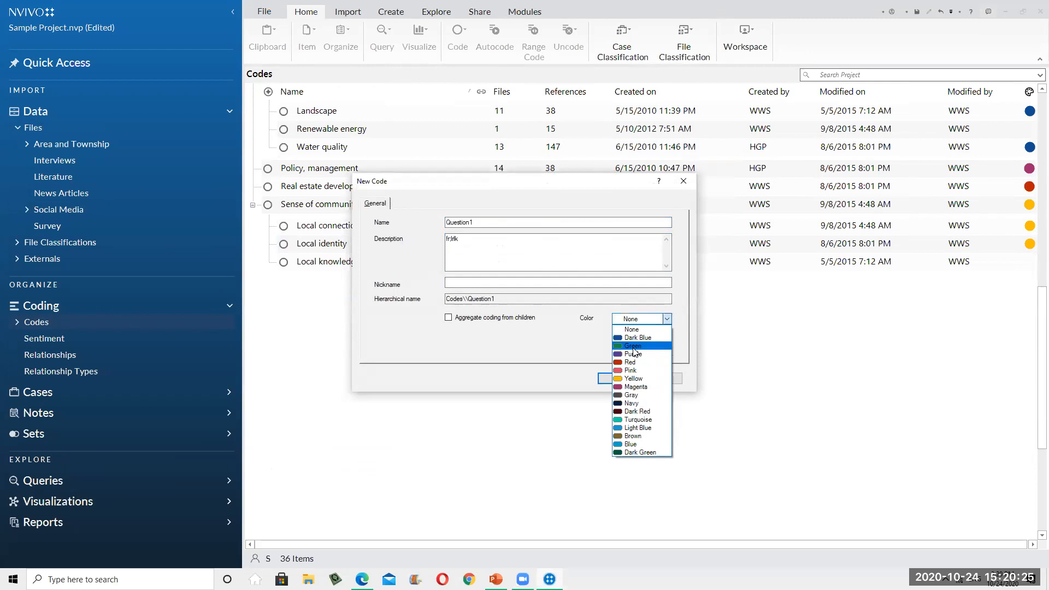
{"action": "left_click", "coordinate": [634, 347]}
{"action": "left_click", "coordinate": [617, 378]}
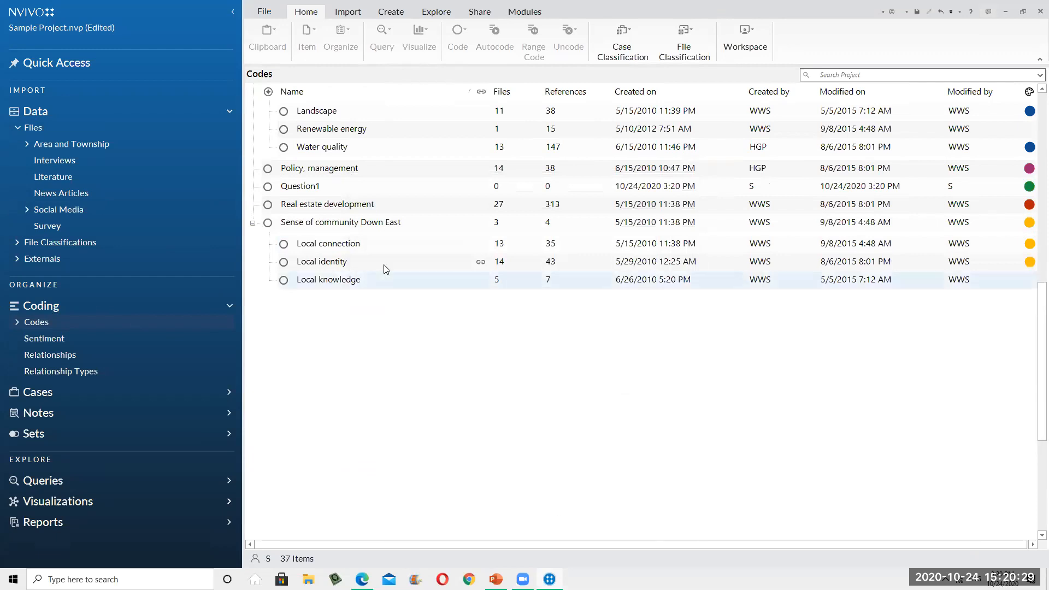
{"action": "left_click", "coordinate": [305, 188]}
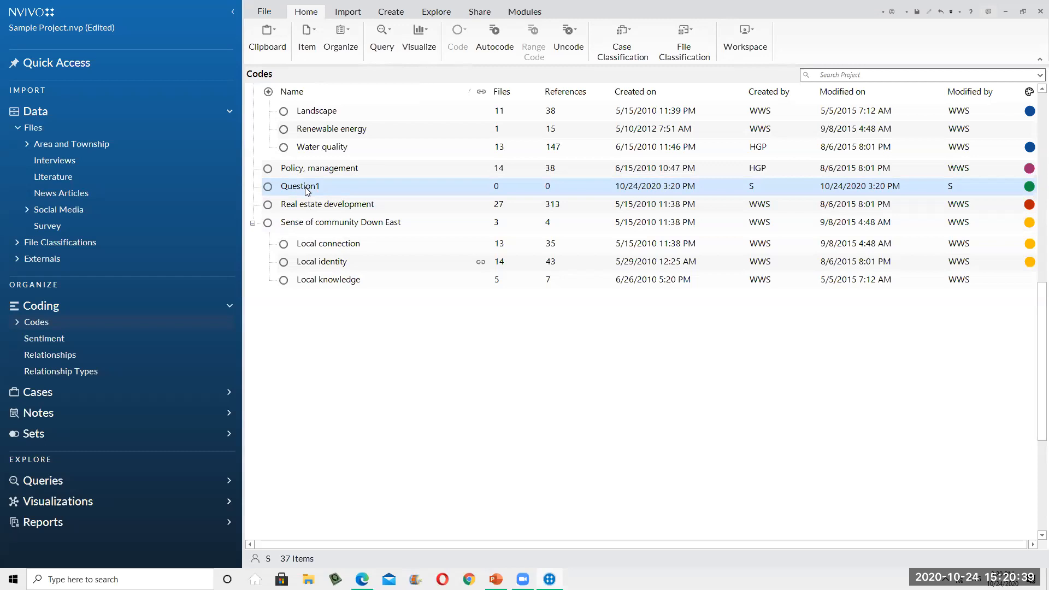
{"action": "right_click", "coordinate": [305, 189]}
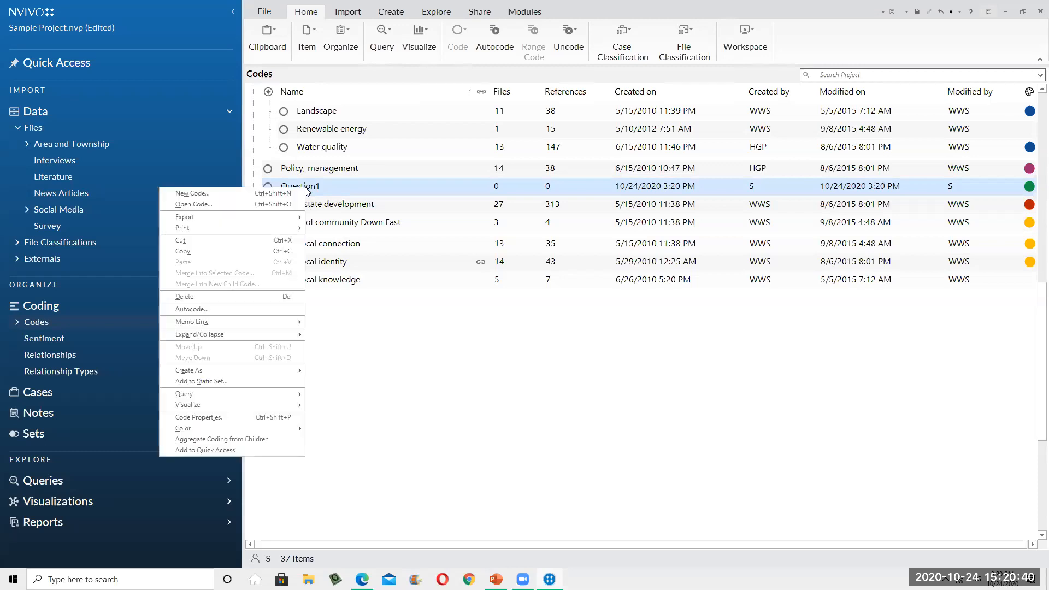
{"action": "left_click", "coordinate": [335, 184]}
{"action": "right_click", "coordinate": [336, 185]}
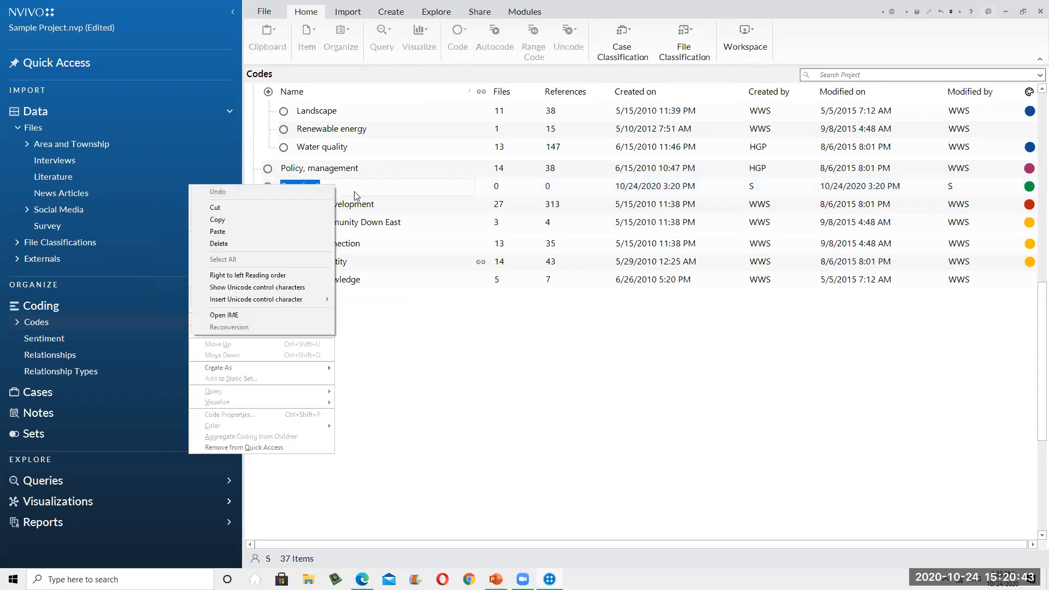
{"action": "left_click", "coordinate": [432, 516]}
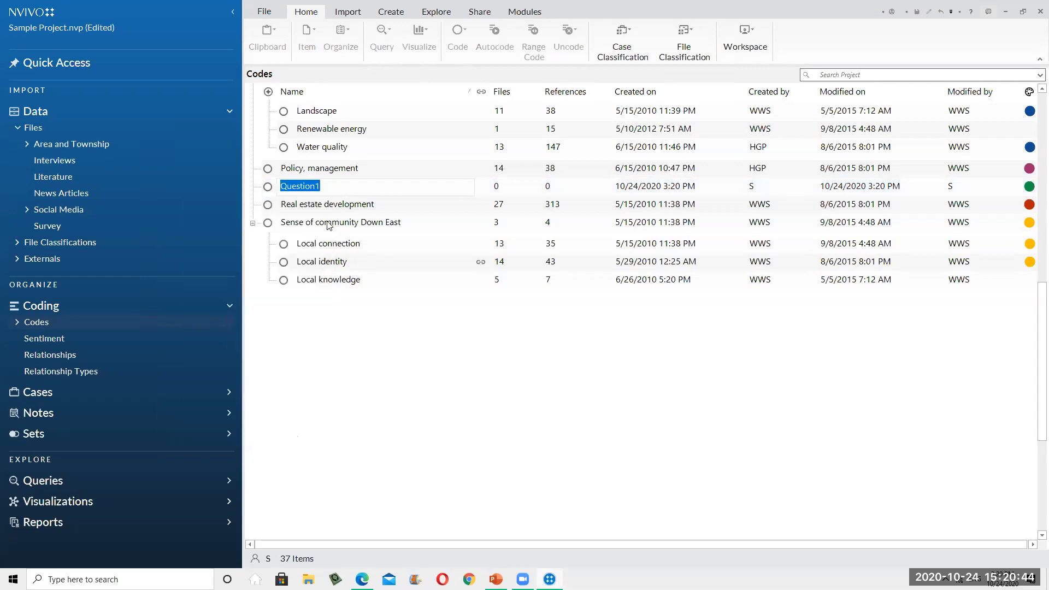
- Create a child code named Sub1 under the Question1 code
{"action": "left_click", "coordinate": [270, 191]}
{"action": "right_click", "coordinate": [310, 191]}
{"action": "left_click", "coordinate": [256, 196]}
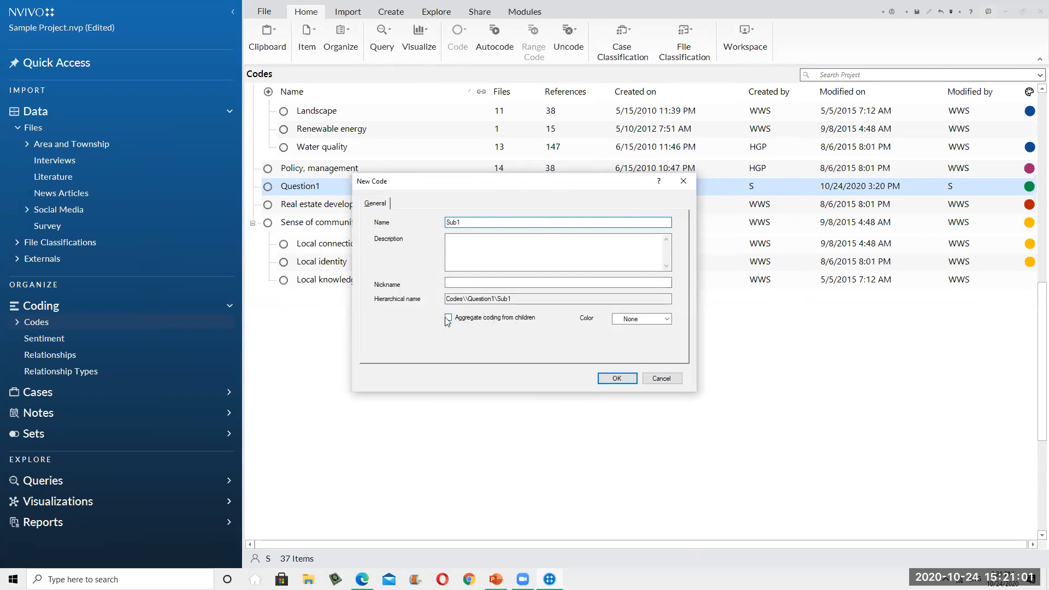
{"action": "left_click", "coordinate": [616, 379]}
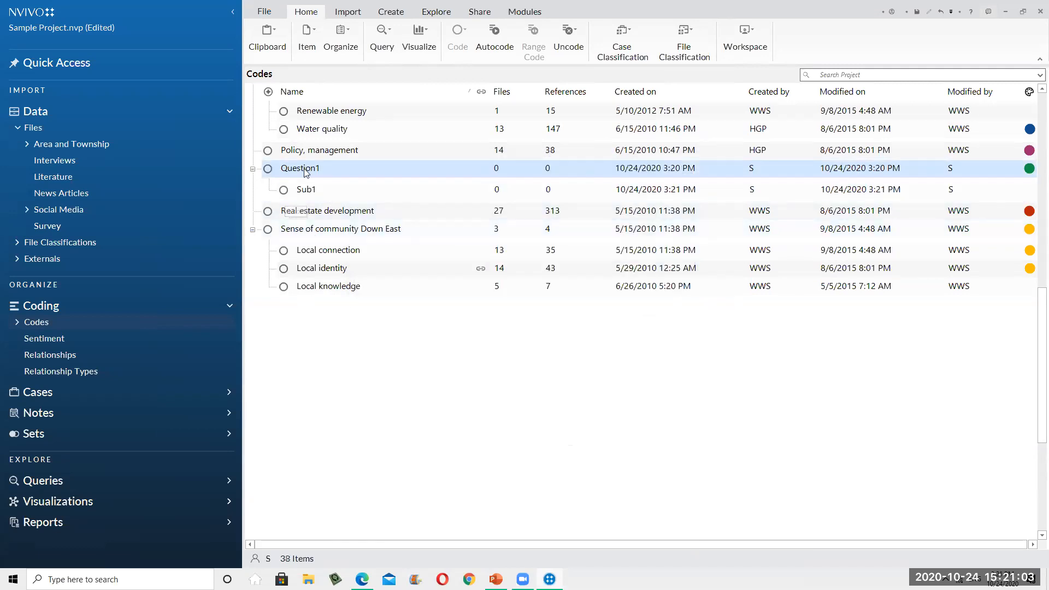
- Edit the Question1 code's properties to aggregate coding from children and use the color Pink
{"action": "right_click", "coordinate": [305, 170]}
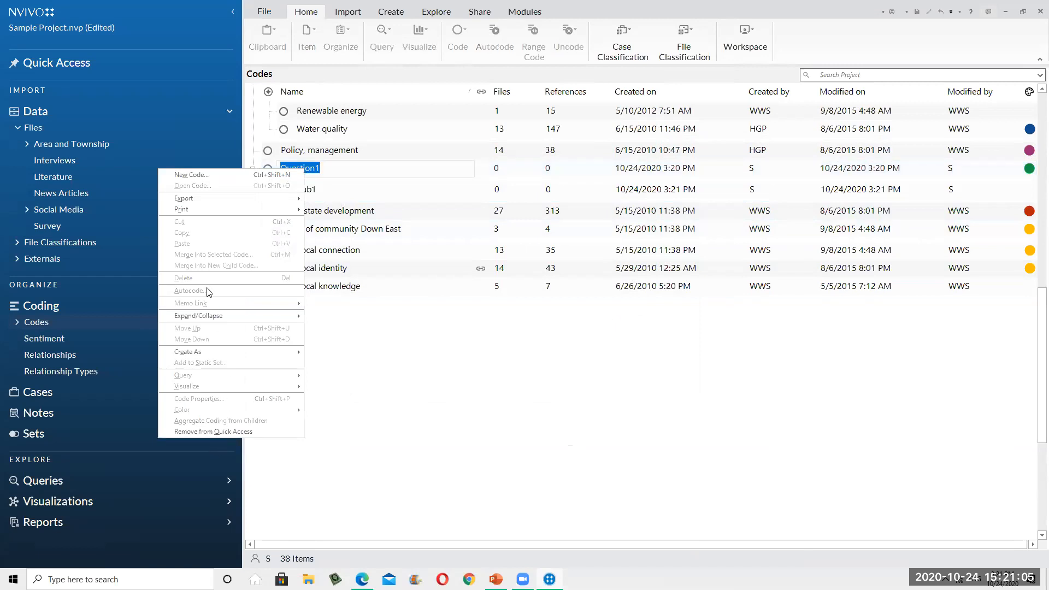
{"action": "left_click", "coordinate": [509, 494]}
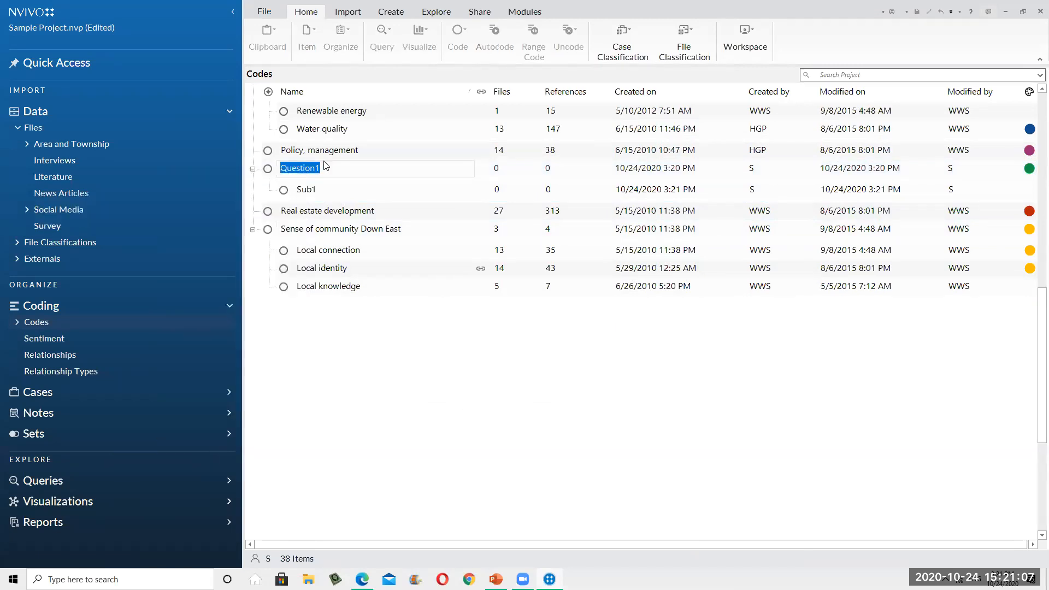
{"action": "right_click", "coordinate": [263, 174]}
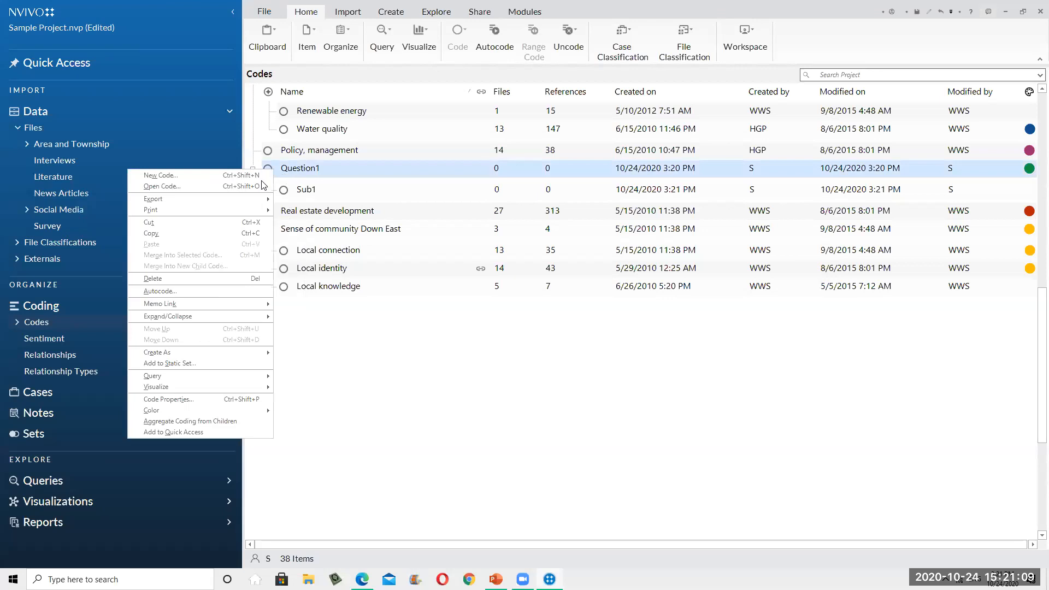
{"action": "left_click", "coordinate": [221, 399]}
{"action": "left_click", "coordinate": [462, 320]}
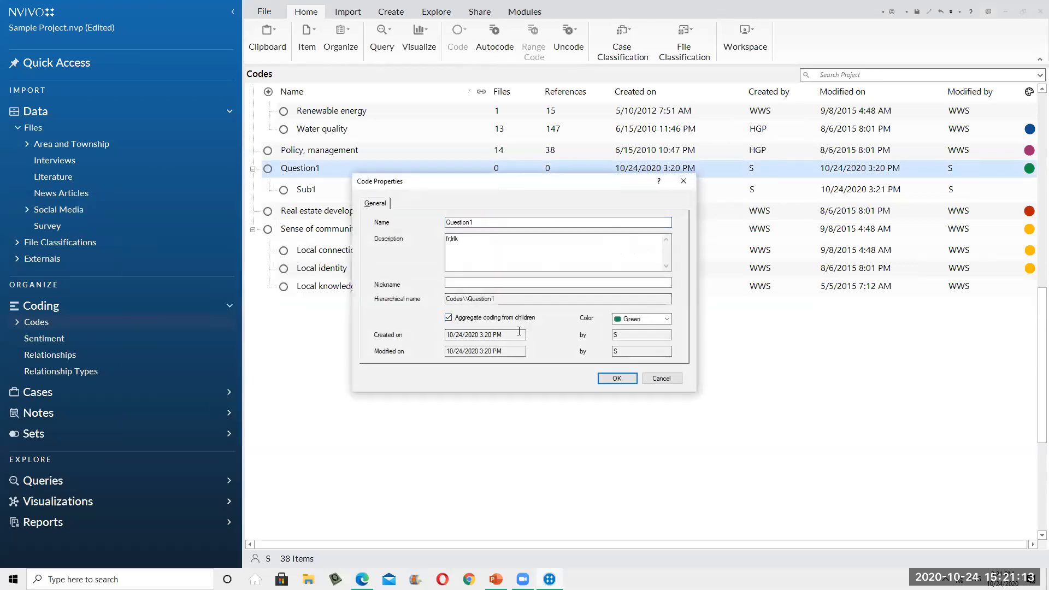
{"action": "left_click", "coordinate": [657, 323]}
{"action": "left_click", "coordinate": [634, 378]}
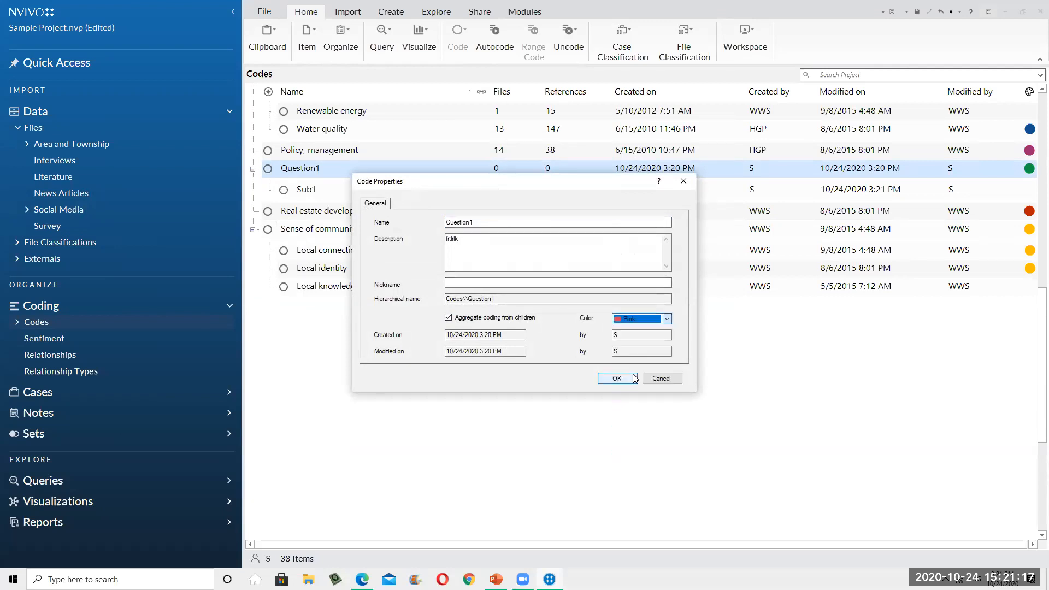
{"action": "left_click", "coordinate": [456, 241]}
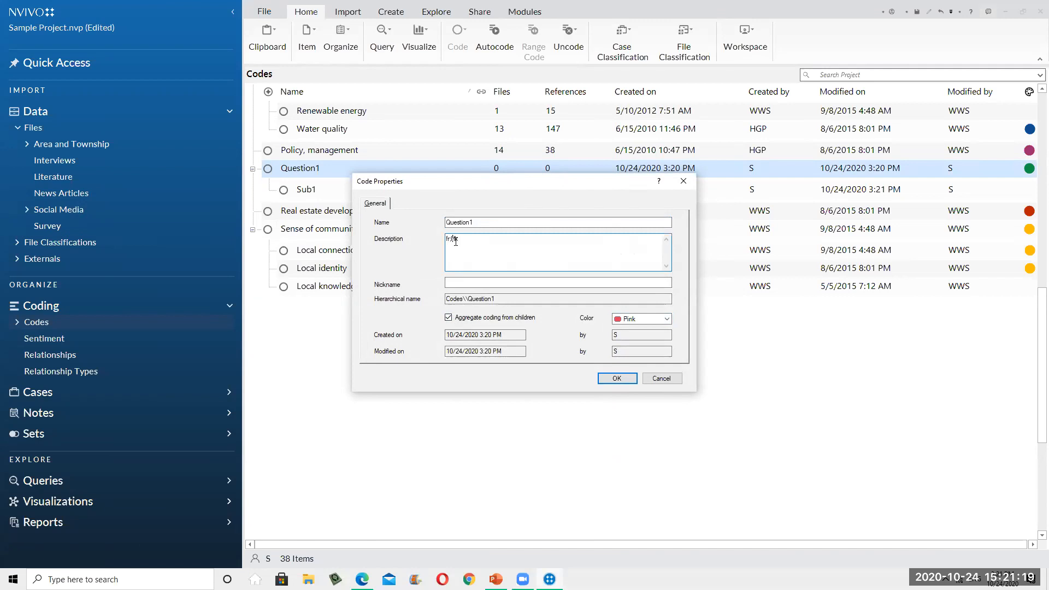
{"action": "left_click", "coordinate": [624, 378]}
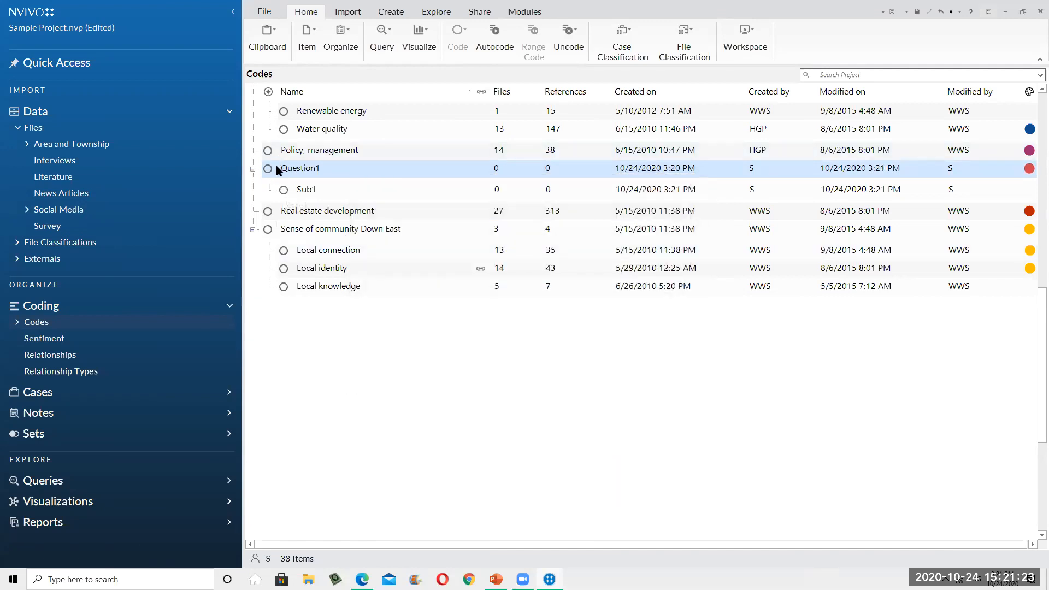
- Check the Aggregate Coding from Children option on Question1, then select its child code Sub1
{"action": "right_click", "coordinate": [282, 170]}
{"action": "mouse_move", "coordinate": [180, 408]}
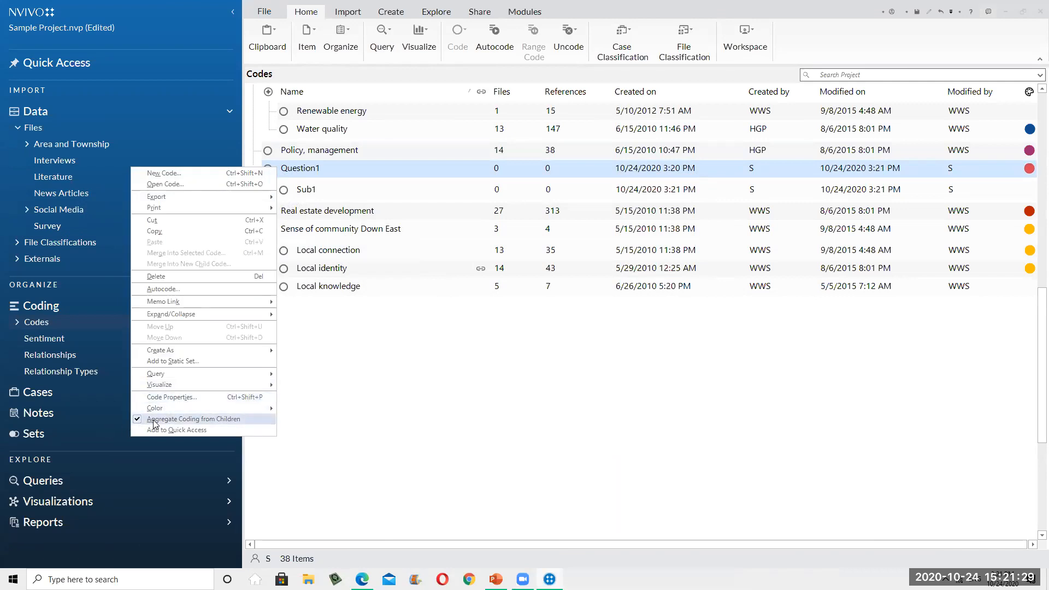
{"action": "left_click", "coordinate": [361, 341]}
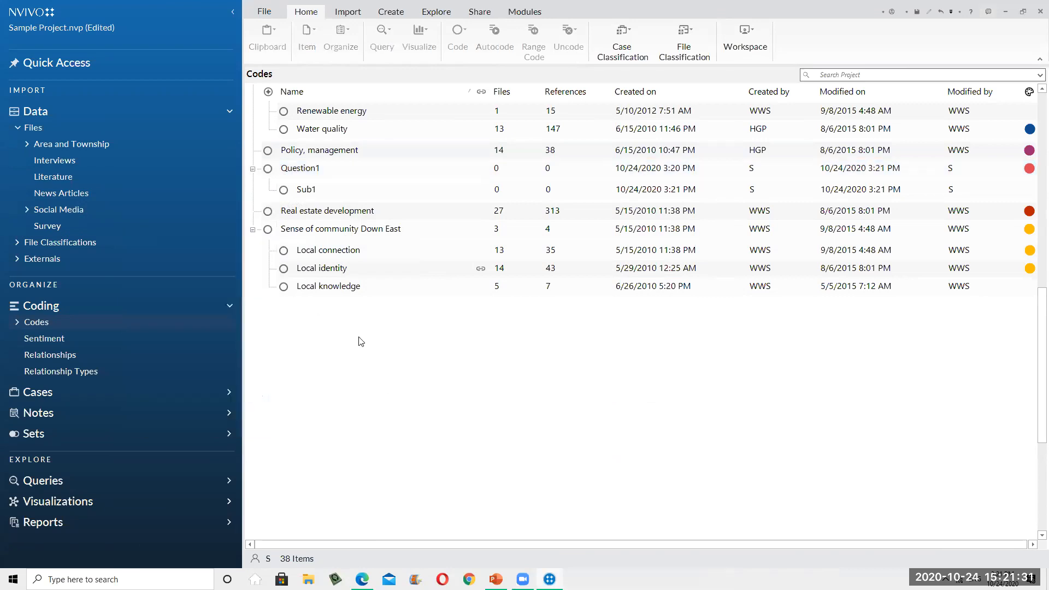
{"action": "left_click", "coordinate": [298, 170]}
{"action": "left_click", "coordinate": [306, 191]}
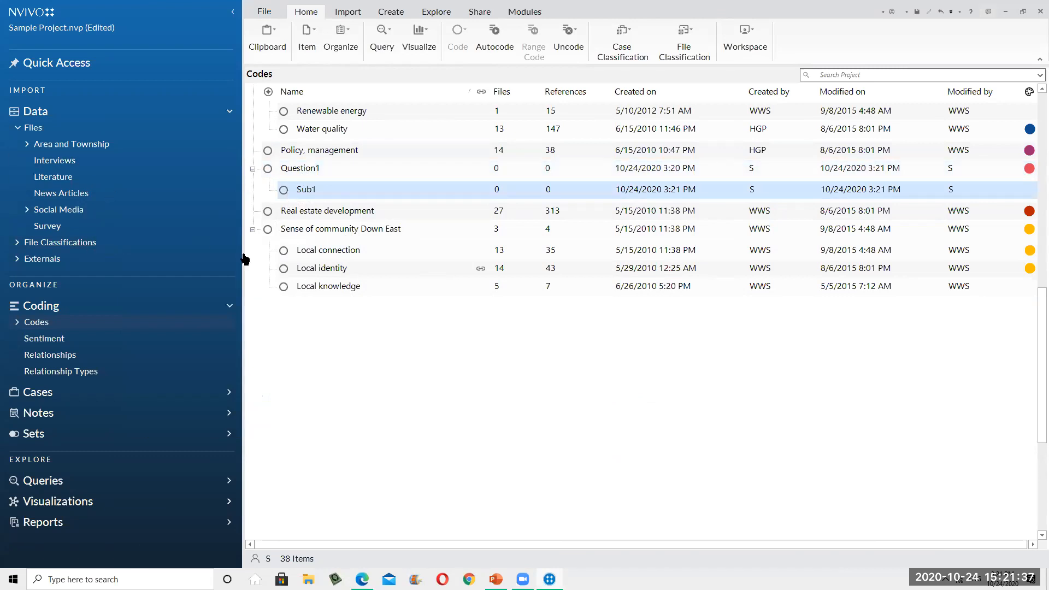
- Open the green-marked interview transcript in the Interviews folder
{"action": "left_click", "coordinate": [112, 165]}
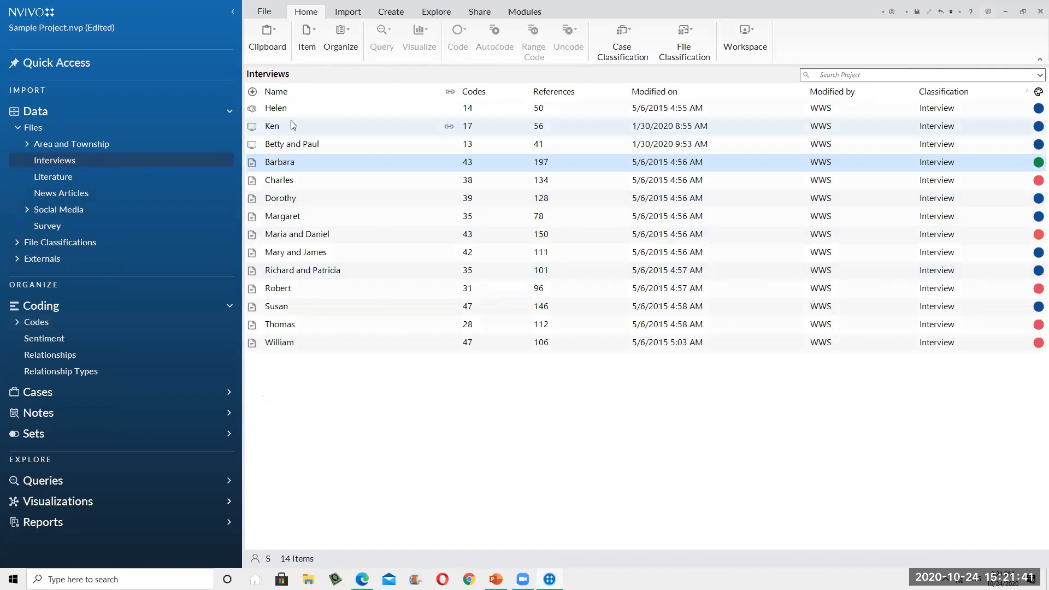
{"action": "double_click", "coordinate": [285, 164]}
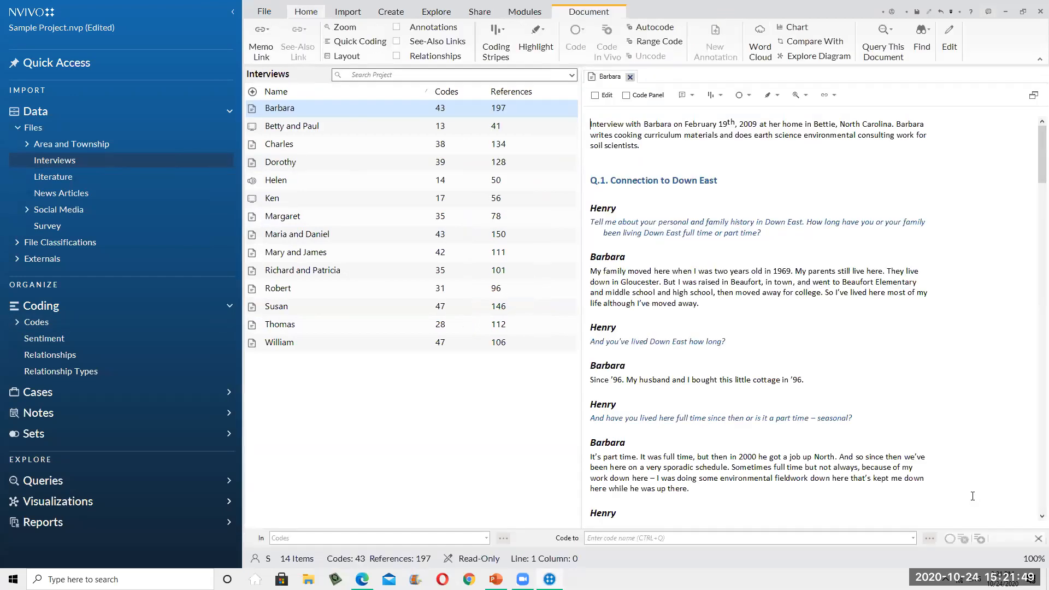
{"action": "left_click_drag", "start_coordinate": [592, 273], "coordinate": [884, 273]}
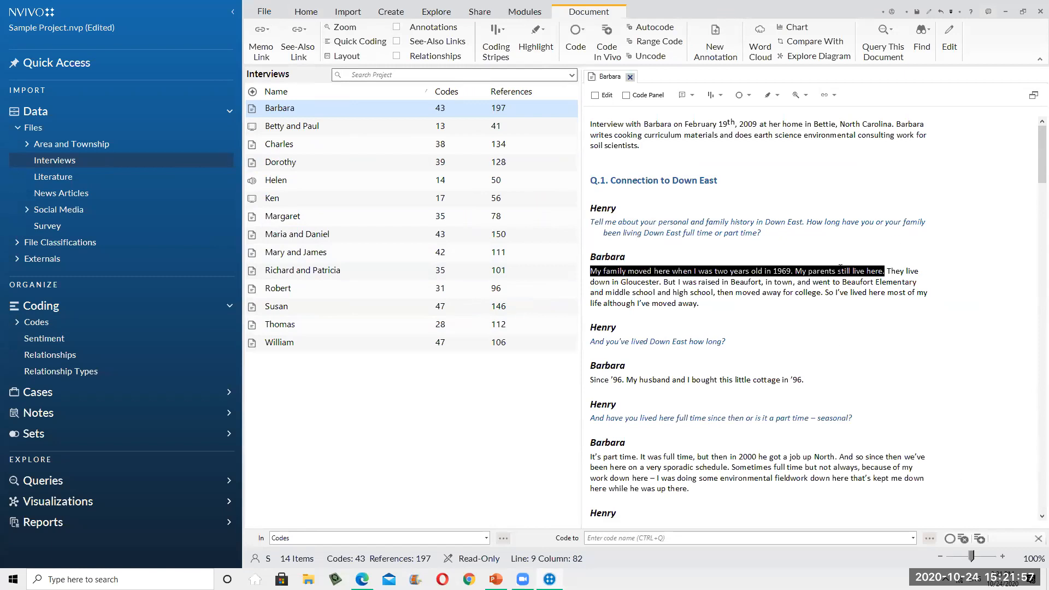
{"action": "right_click", "coordinate": [840, 268]}
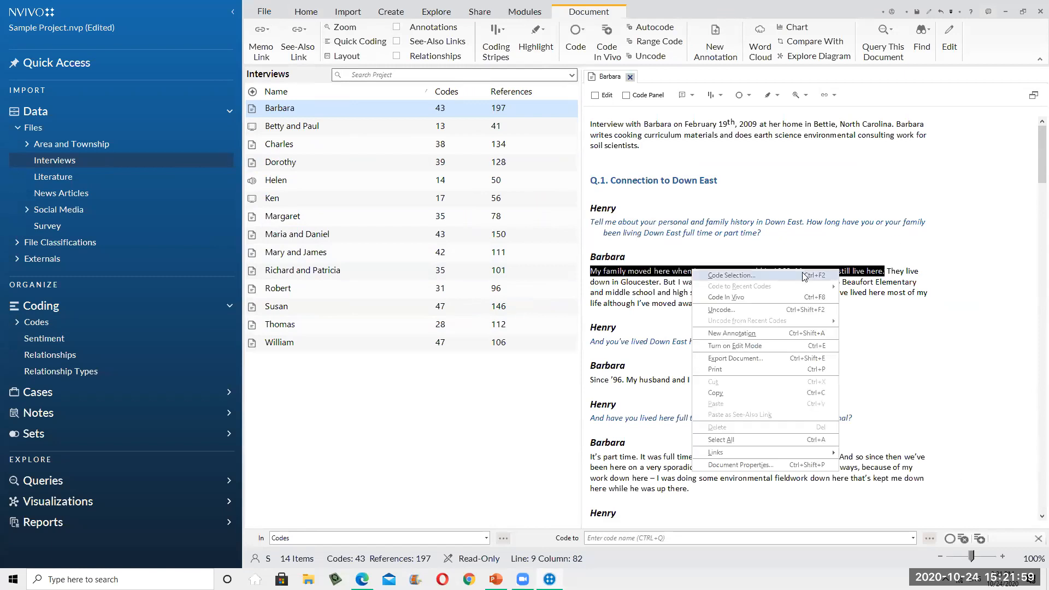
{"action": "left_click", "coordinate": [775, 275]}
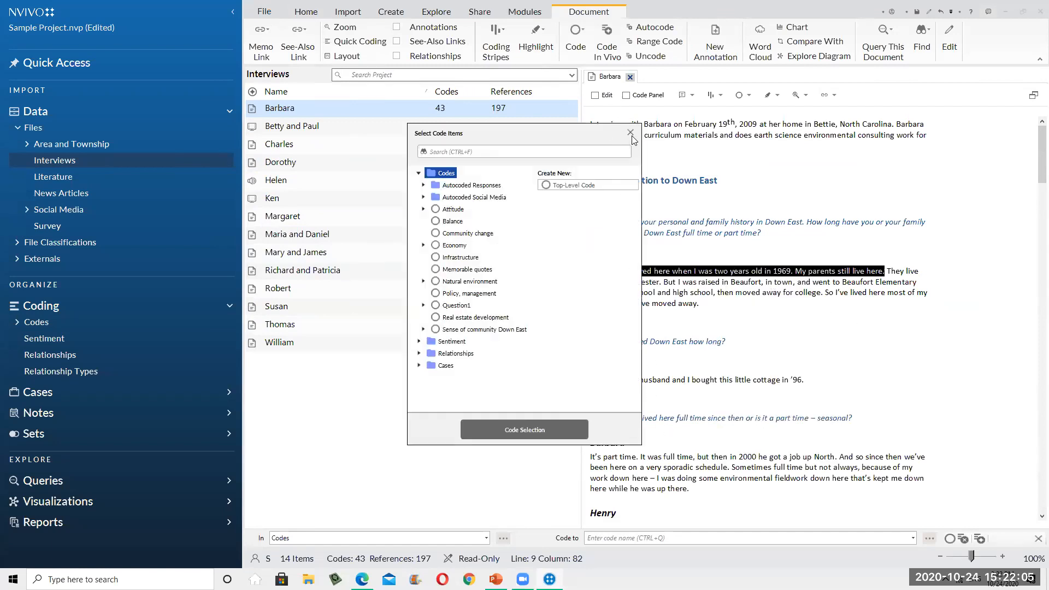
{"action": "left_click", "coordinate": [631, 134]}
{"action": "left_click", "coordinate": [600, 281]}
- Code the transcript passage "My family moved here when I was two years old in 1969. My parents still live here" to Sub1 under Question1
{"action": "left_click_drag", "start_coordinate": [591, 271], "coordinate": [883, 271]}
{"action": "right_click", "coordinate": [776, 275]}
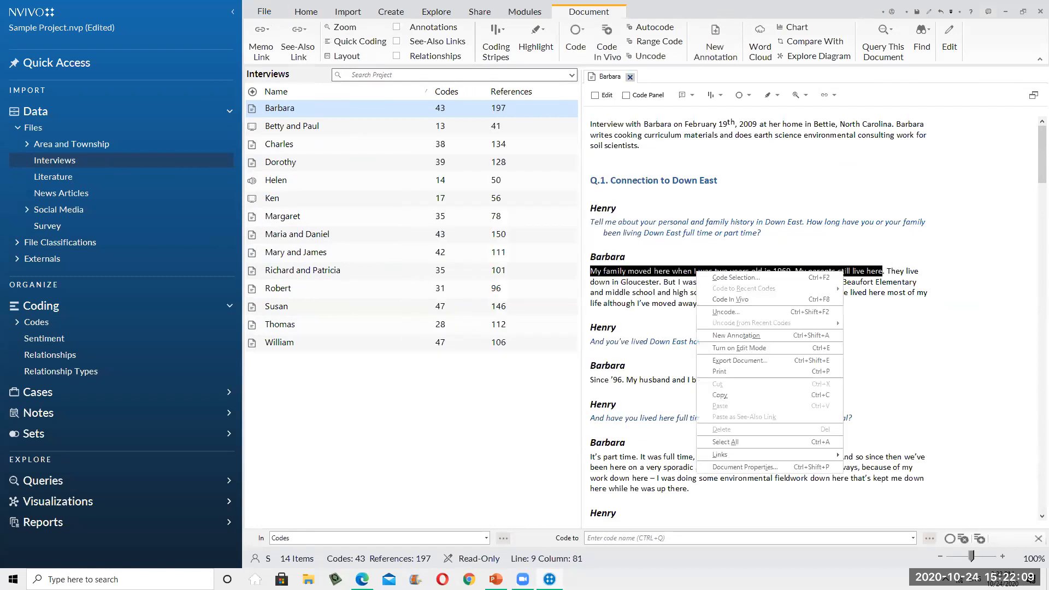
{"action": "left_click", "coordinate": [765, 278]}
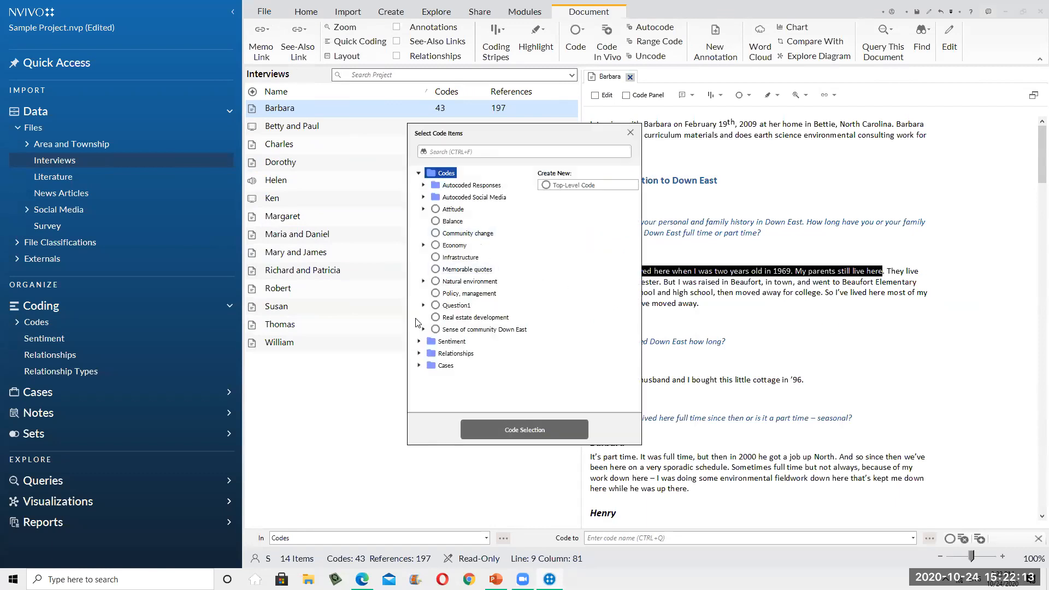
{"action": "left_click", "coordinate": [424, 306]}
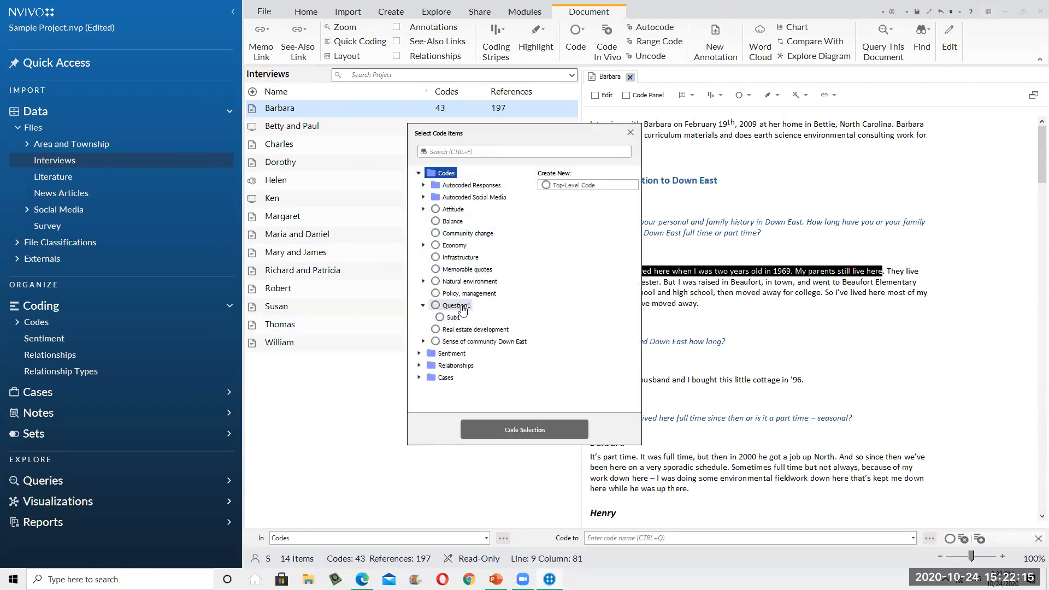
{"action": "left_click", "coordinate": [452, 318]}
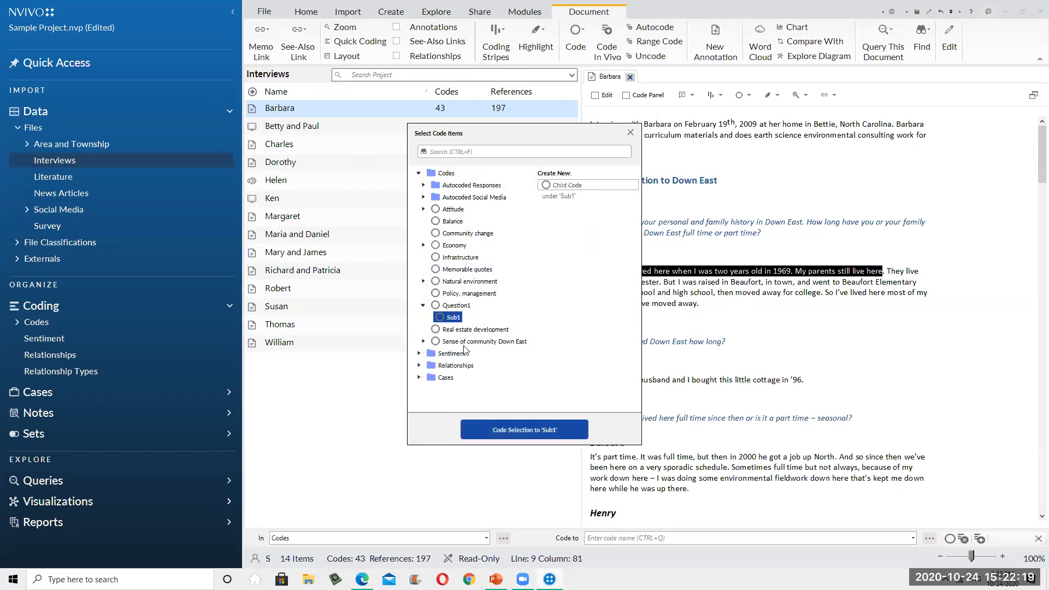
{"action": "left_click", "coordinate": [528, 432]}
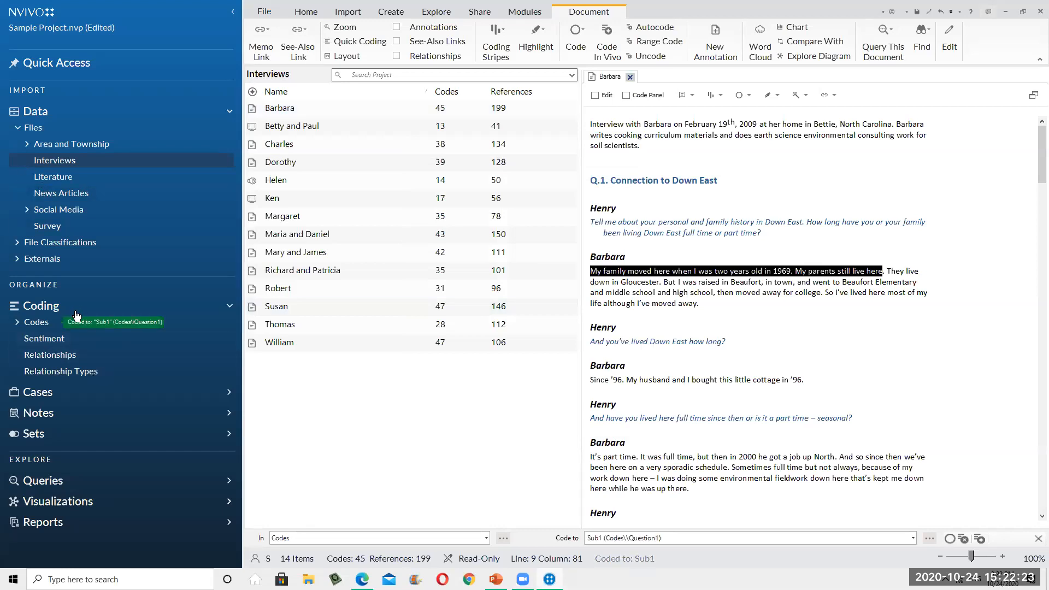
- Open the Sub1 code from the codes list and examine the passage coded to it
{"action": "left_click", "coordinate": [27, 324]}
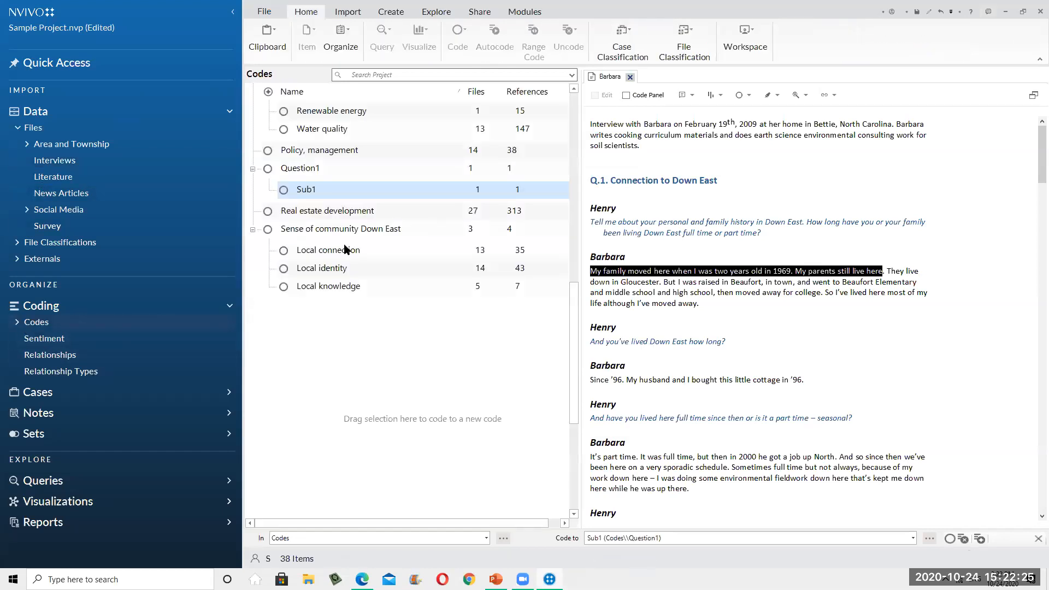
{"action": "double_click", "coordinate": [341, 190]}
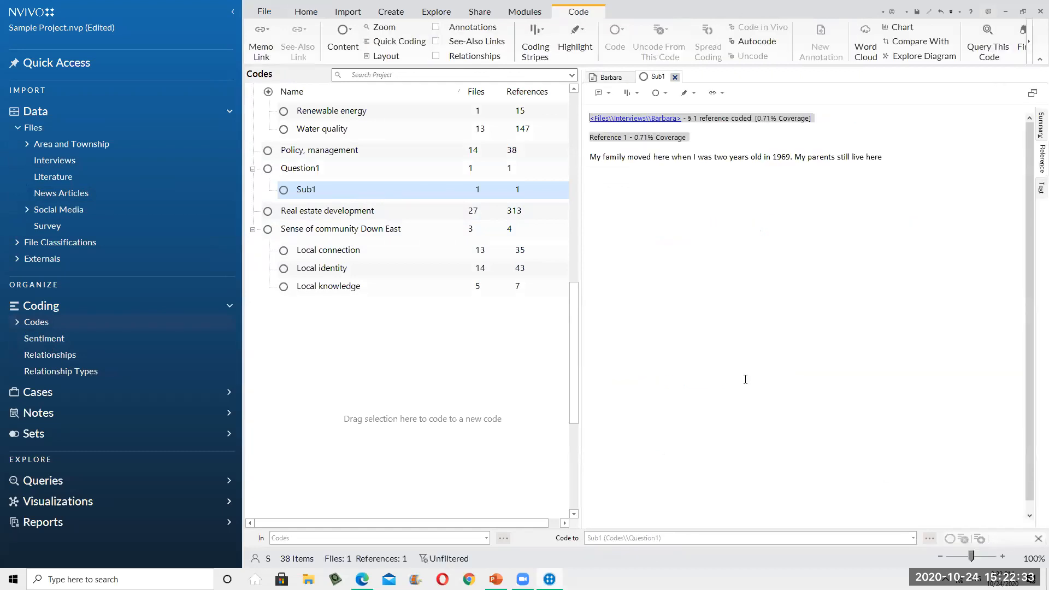
{"action": "left_click_drag", "start_coordinate": [594, 158], "coordinate": [880, 158]}
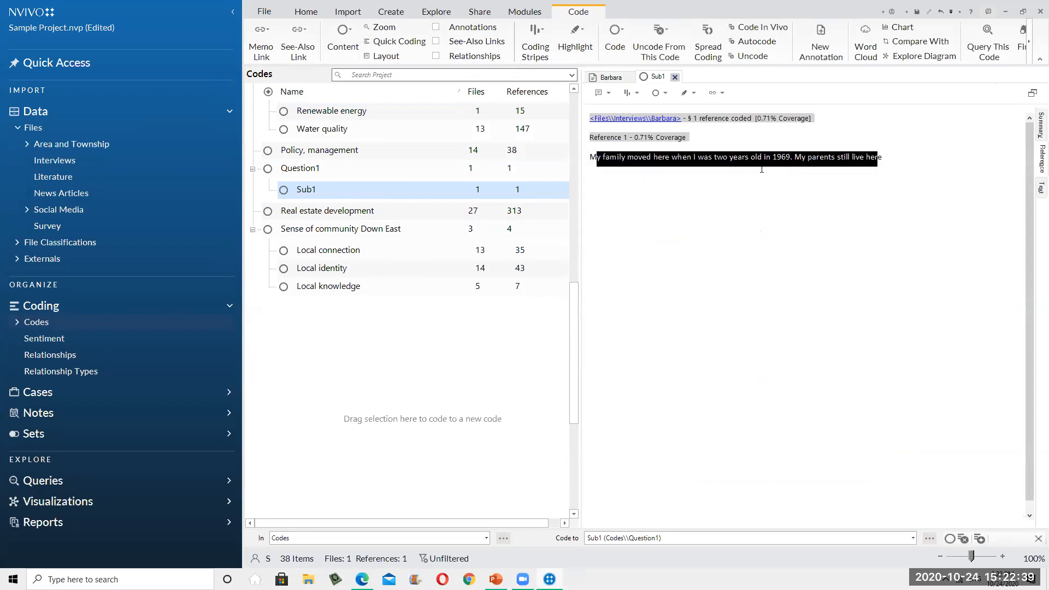
- Find the Balance code in the codes list and open its coded references
{"action": "scroll", "coordinate": [493, 288], "scroll_direction": "up", "scroll_amount": 5}
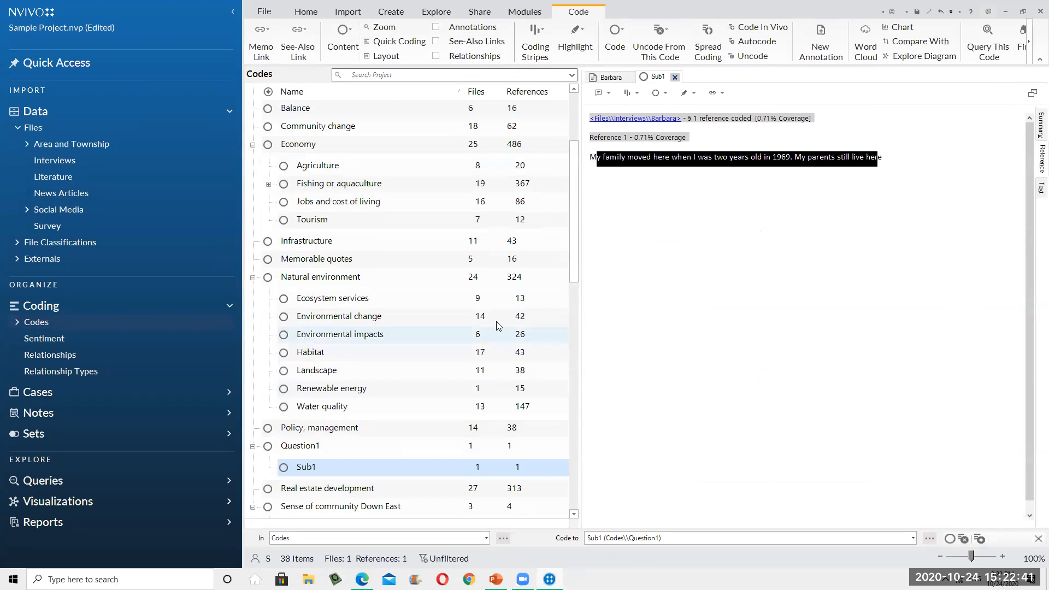
{"action": "scroll", "coordinate": [592, 237], "scroll_direction": "down", "scroll_amount": 1}
{"action": "scroll", "coordinate": [532, 246], "scroll_direction": "up", "scroll_amount": 2}
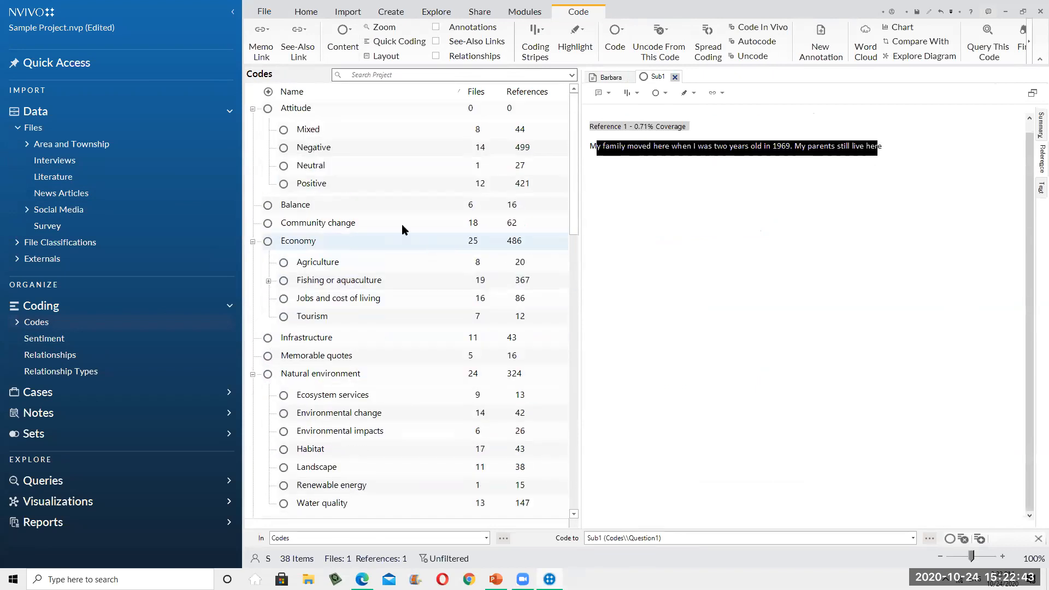
{"action": "left_click", "coordinate": [295, 207]}
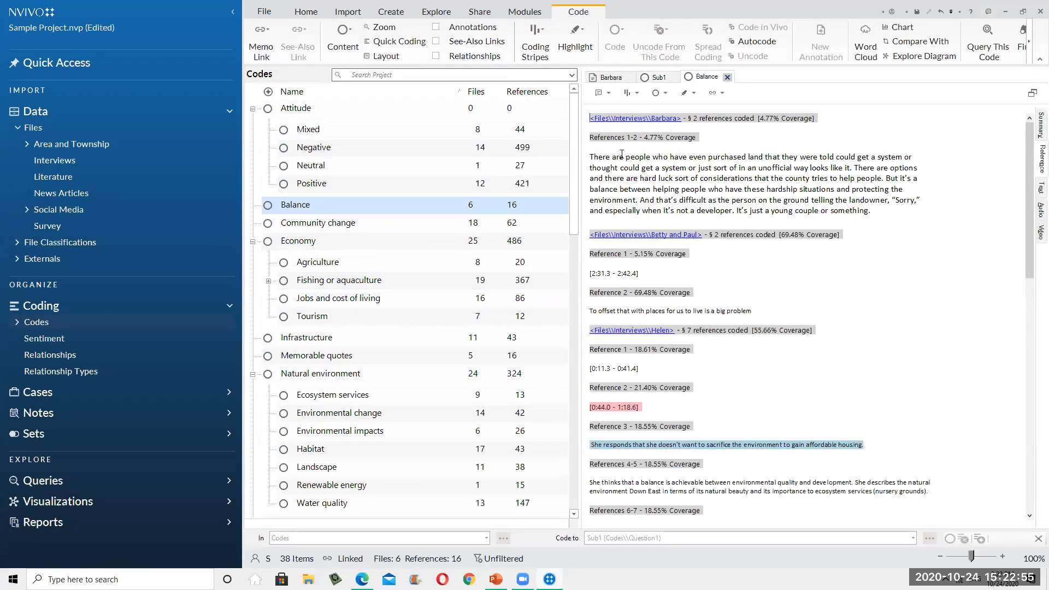
- Examine the Balance code's text and media time-span references, grouped by the interview files they come from
{"action": "scroll", "coordinate": [658, 192], "scroll_direction": "down", "scroll_amount": 5}
{"action": "scroll", "coordinate": [655, 162], "scroll_direction": "up", "scroll_amount": 5}
{"action": "scroll", "coordinate": [655, 240], "scroll_direction": "down", "scroll_amount": 1}
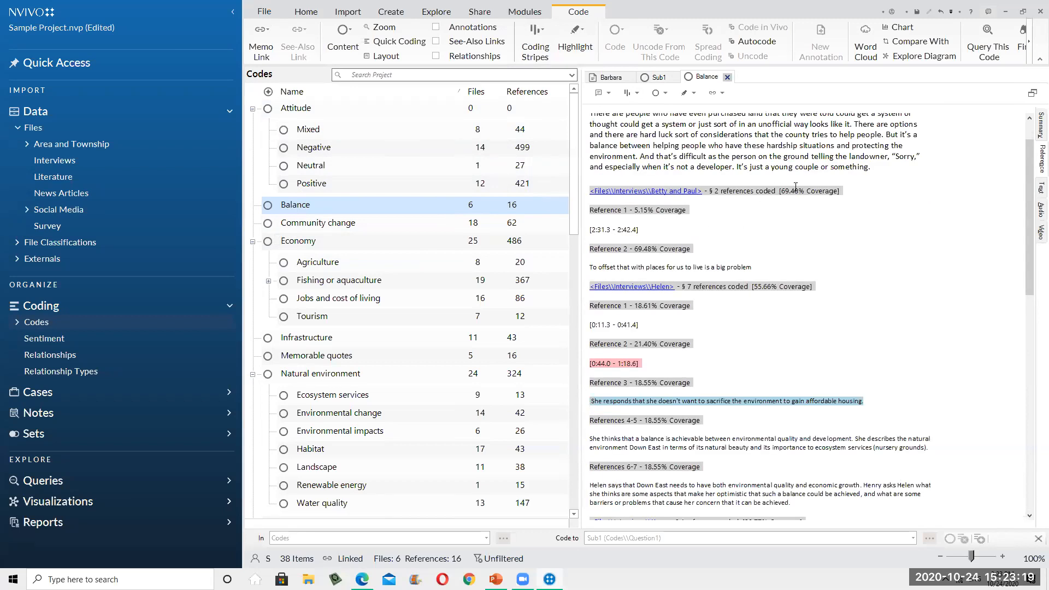
{"action": "scroll", "coordinate": [758, 408], "scroll_direction": "down", "scroll_amount": 2}
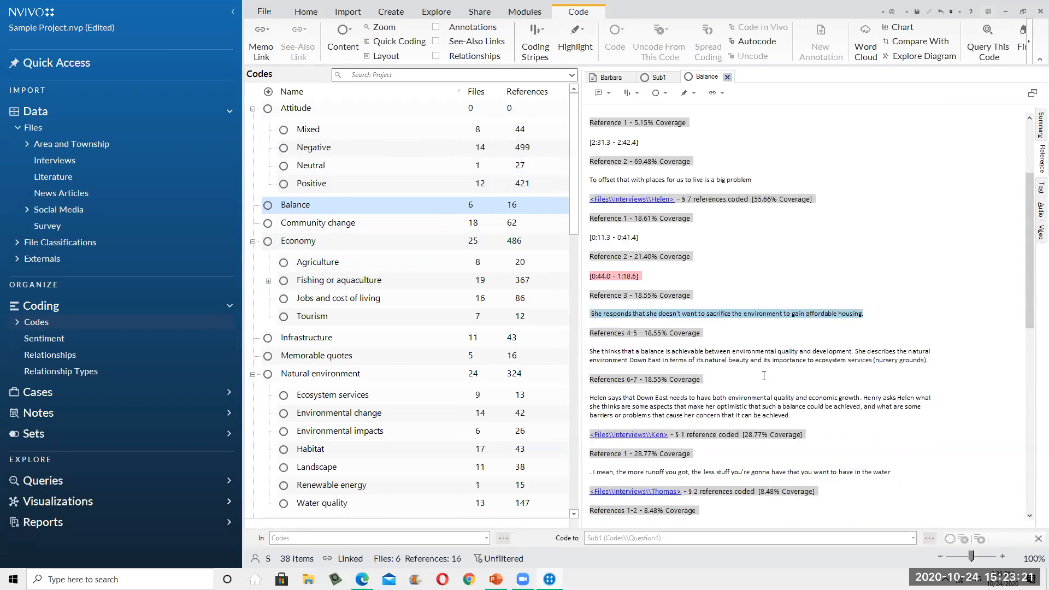
{"action": "left_click_drag", "start_coordinate": [653, 142], "coordinate": [582, 142]}
{"action": "left_click", "coordinate": [648, 150]}
{"action": "left_click_drag", "start_coordinate": [653, 142], "coordinate": [587, 144]}
{"action": "scroll", "coordinate": [852, 244], "scroll_direction": "down", "scroll_amount": 1}
{"action": "scroll", "coordinate": [850, 241], "scroll_direction": "down", "scroll_amount": 2}
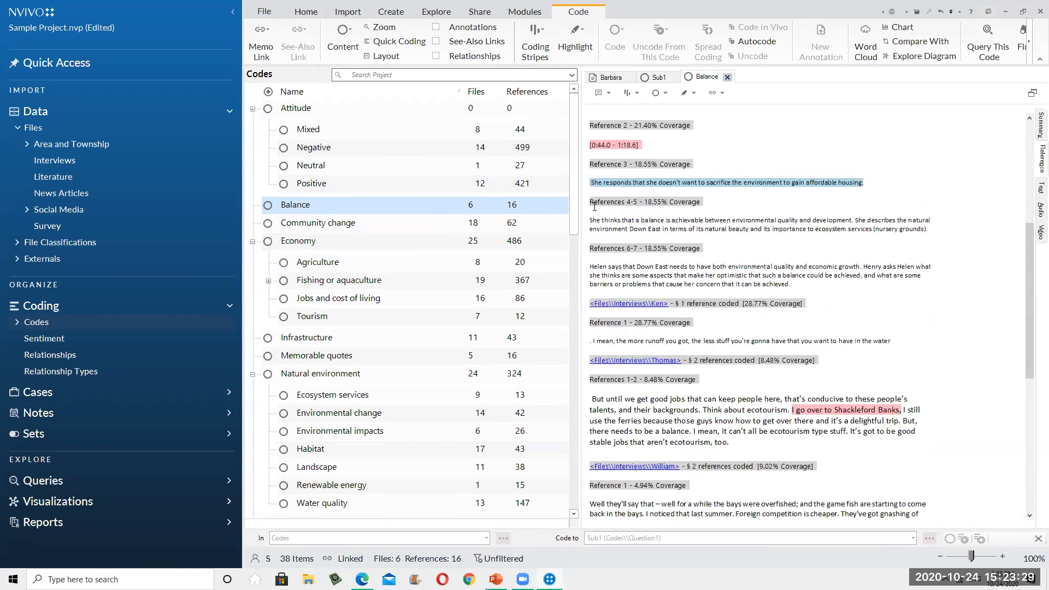
- Compare the Balance code's media time-span references with its highlighted and plain text references across the interviews
{"action": "scroll", "coordinate": [595, 208], "scroll_direction": "up", "scroll_amount": 1}
{"action": "scroll", "coordinate": [687, 212], "scroll_direction": "up", "scroll_amount": 3}
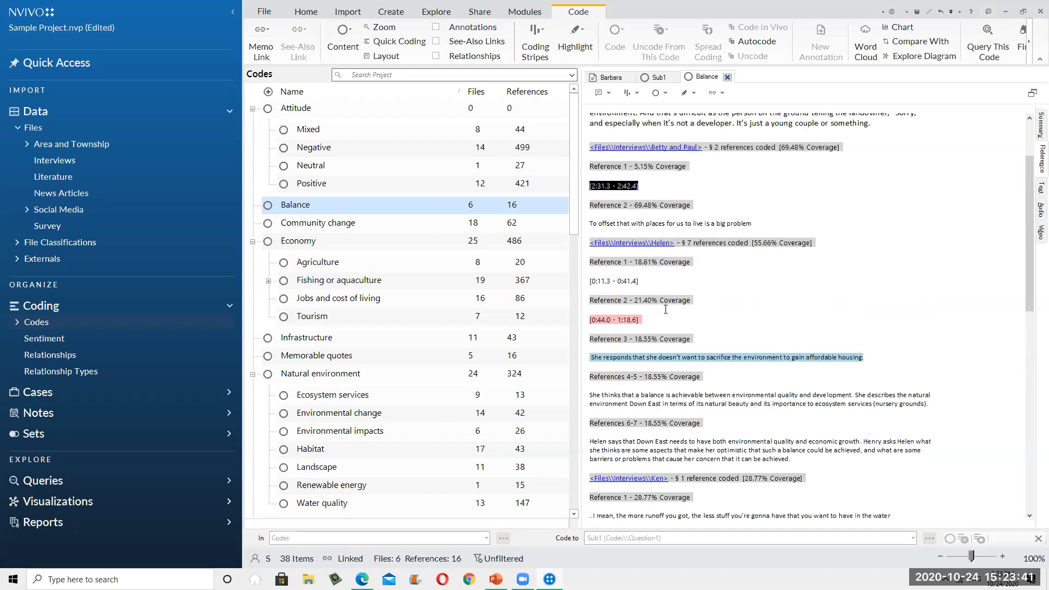
{"action": "scroll", "coordinate": [665, 310], "scroll_direction": "down", "scroll_amount": 3}
{"action": "scroll", "coordinate": [697, 251], "scroll_direction": "down", "scroll_amount": 1}
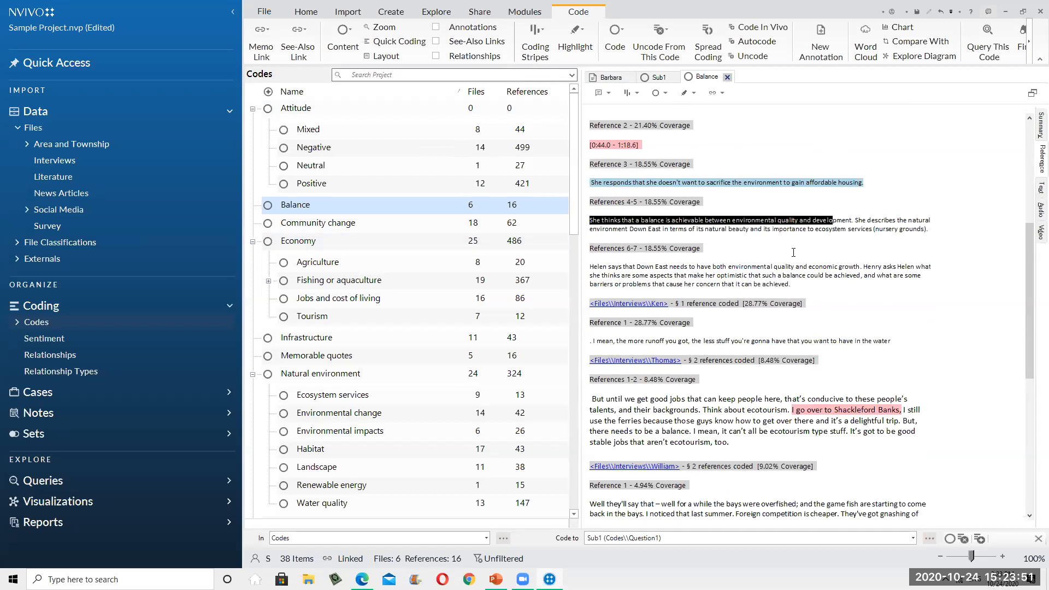
- Collapse the Attitude code and open the Competing water uses picture from the Area and Township files
{"action": "left_click", "coordinate": [268, 110]}
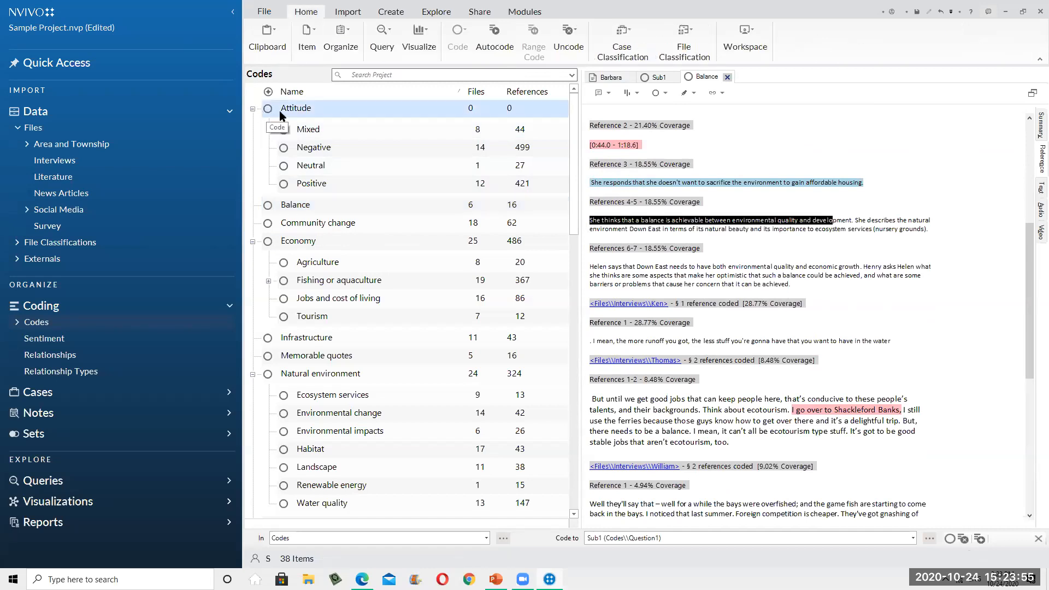
{"action": "left_click", "coordinate": [253, 110]}
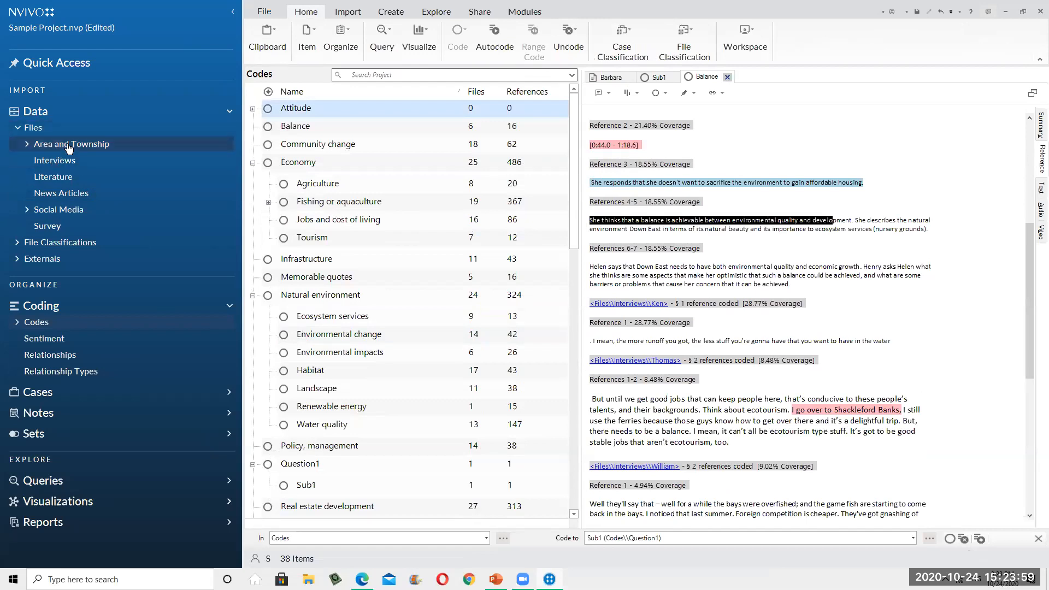
{"action": "left_click", "coordinate": [55, 128]}
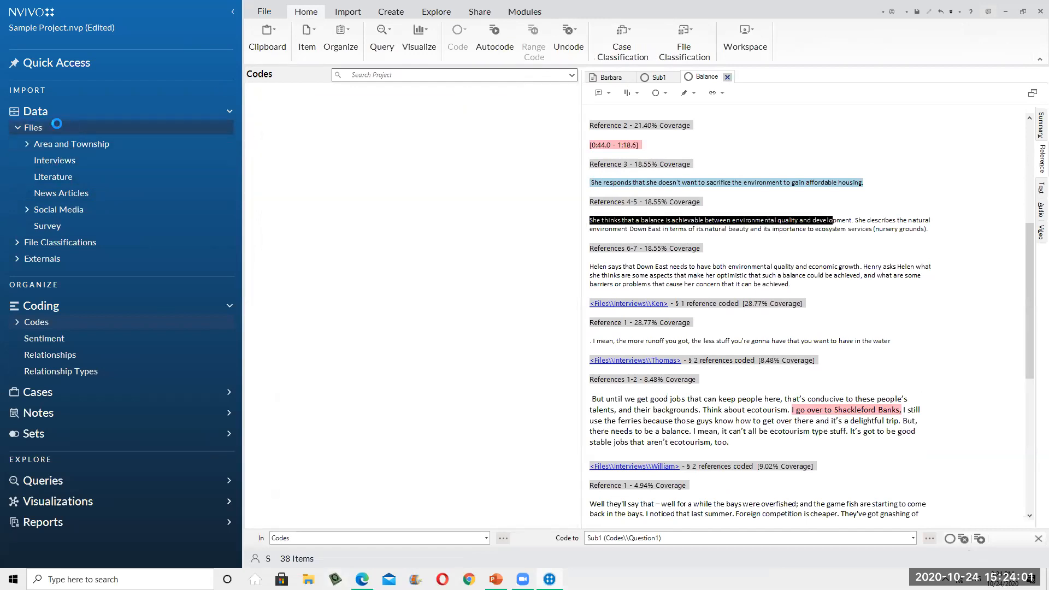
{"action": "left_click", "coordinate": [137, 145]}
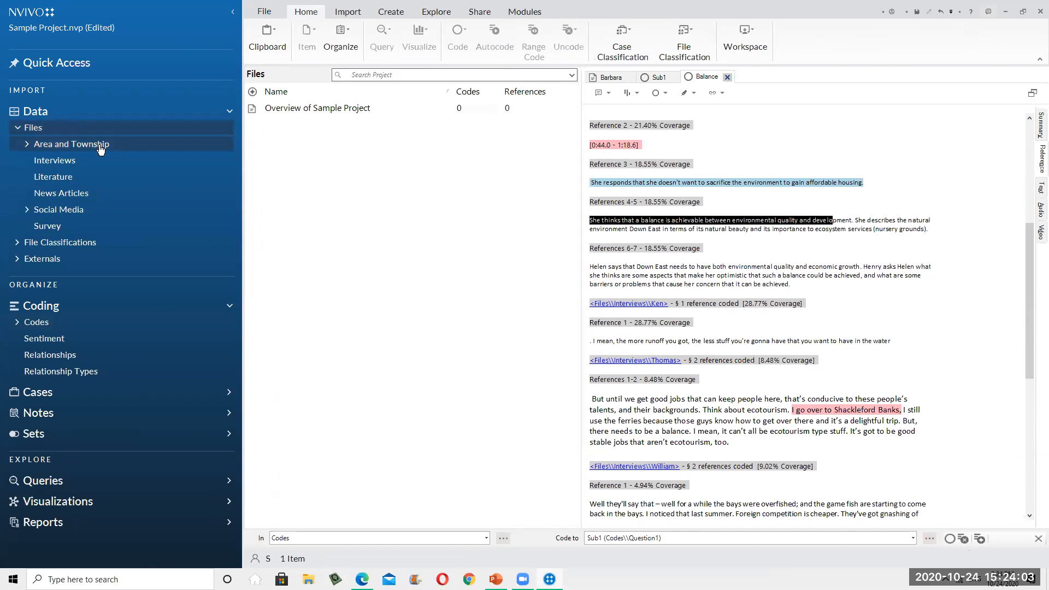
{"action": "left_click", "coordinate": [68, 161]}
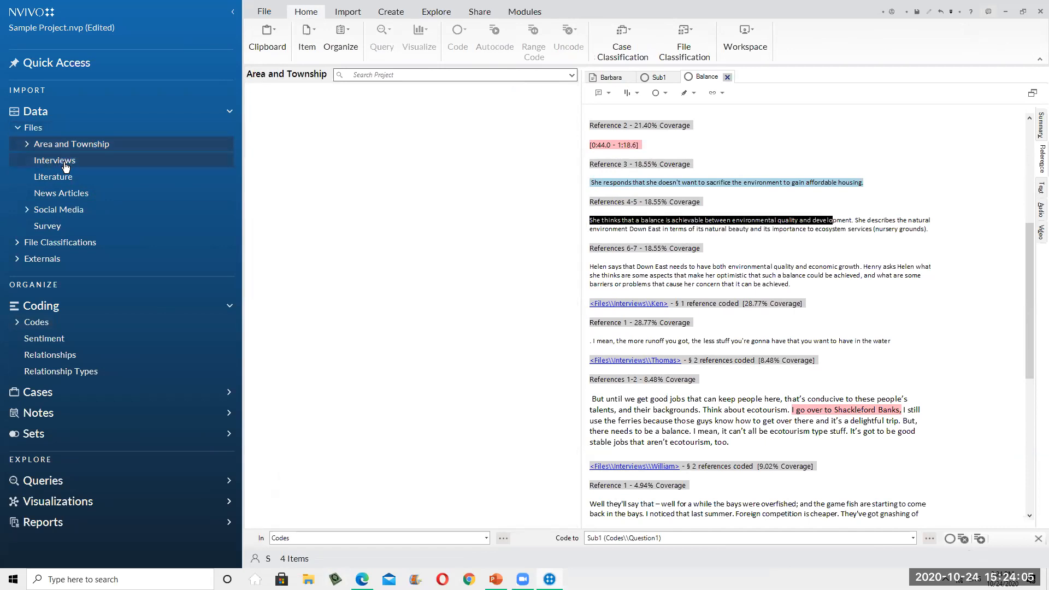
{"action": "left_click", "coordinate": [74, 149]}
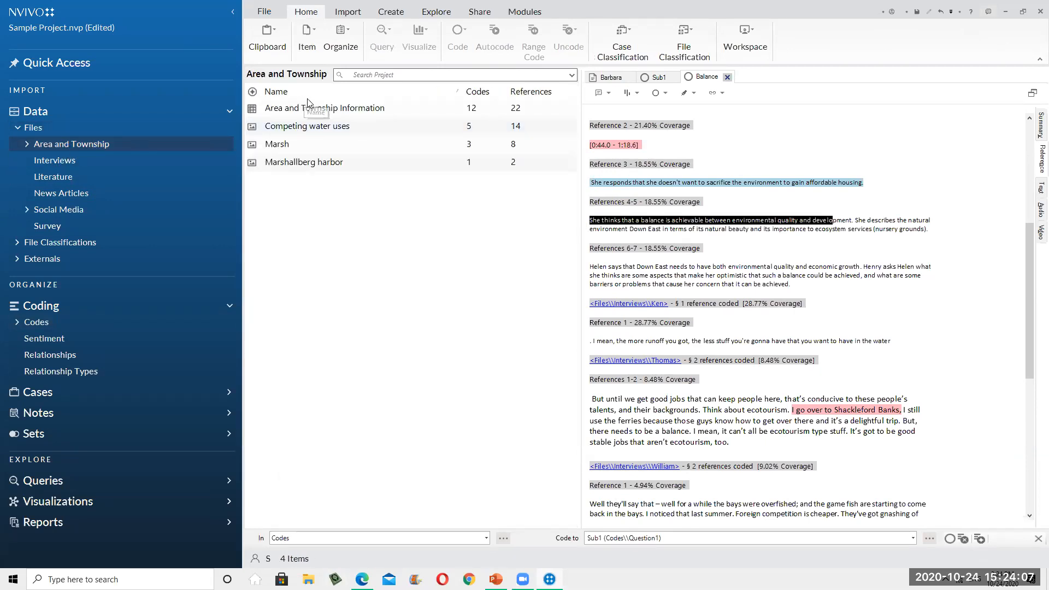
{"action": "left_click", "coordinate": [304, 129]}
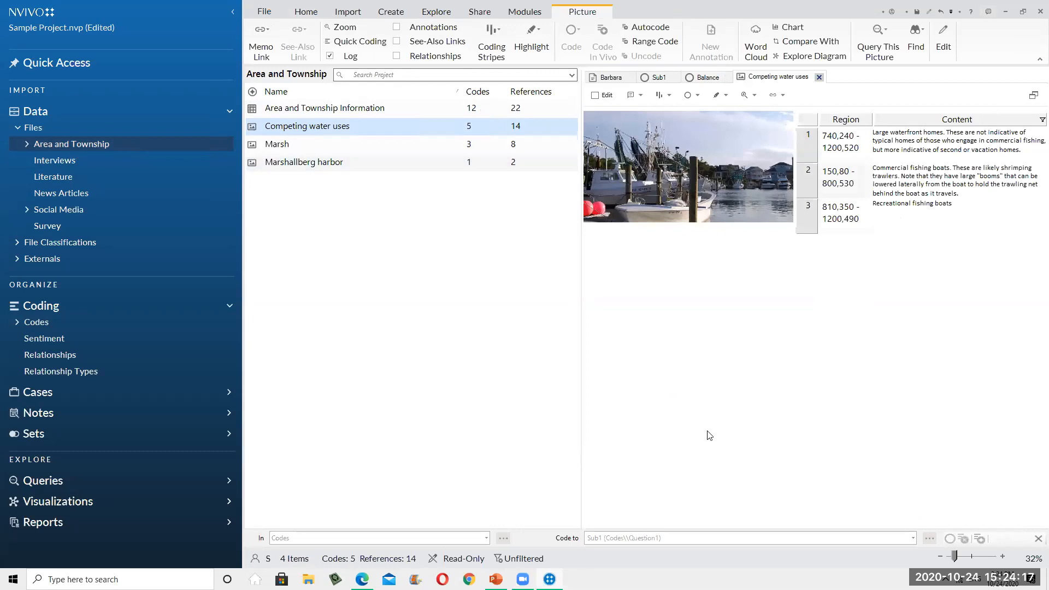
- Code a 400x200 region of the harbor picture, covering the waterfront homes behind the boats, to Sub1 under Question1
{"action": "mouse_move", "coordinate": [760, 148]}
{"action": "left_mouse_down"}
{"action": "mouse_move", "coordinate": [750, 170]}
{"action": "mouse_move", "coordinate": [690, 183]}
{"action": "left_mouse_up"}
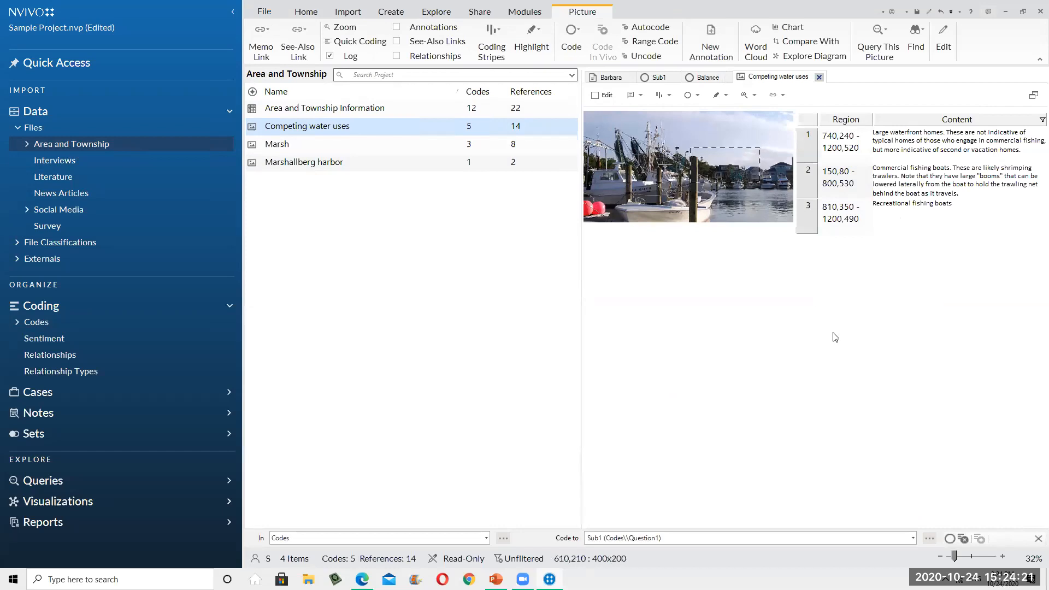
{"action": "right_click", "coordinate": [727, 162]}
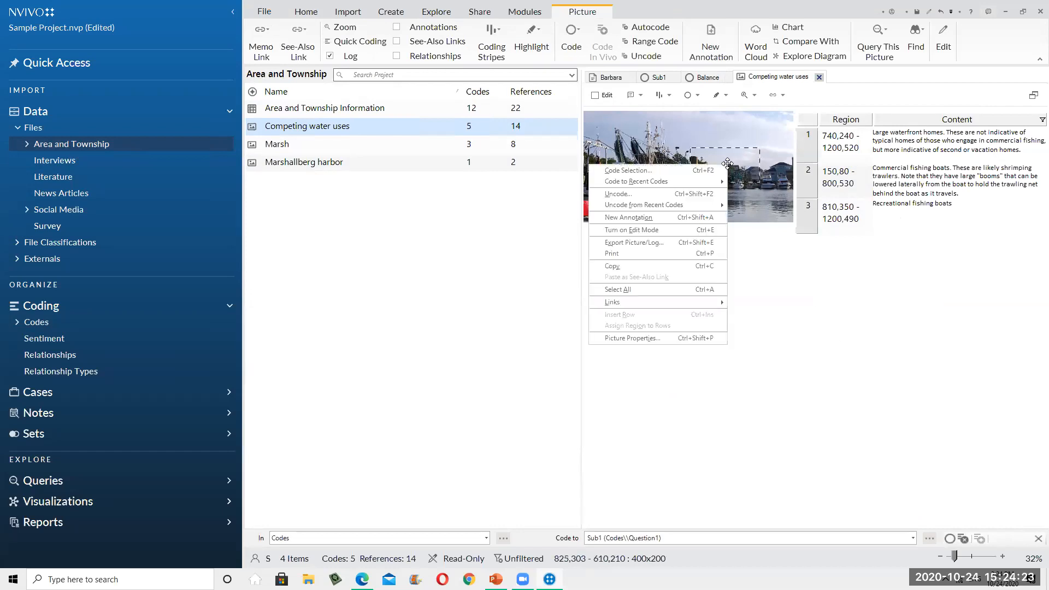
{"action": "left_click", "coordinate": [669, 172]}
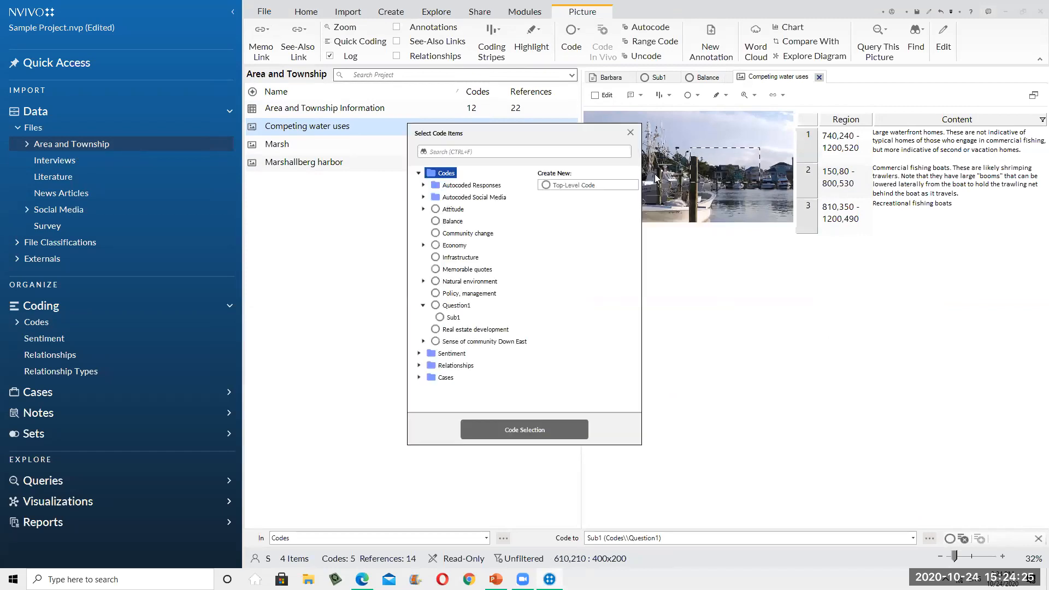
{"action": "left_click", "coordinate": [452, 317]}
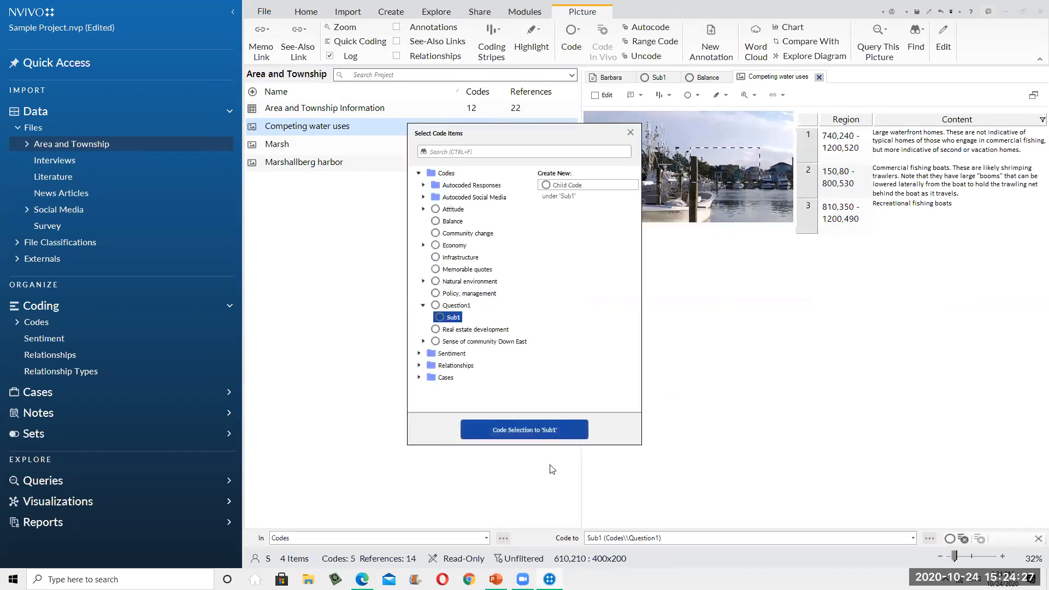
{"action": "left_click", "coordinate": [526, 432]}
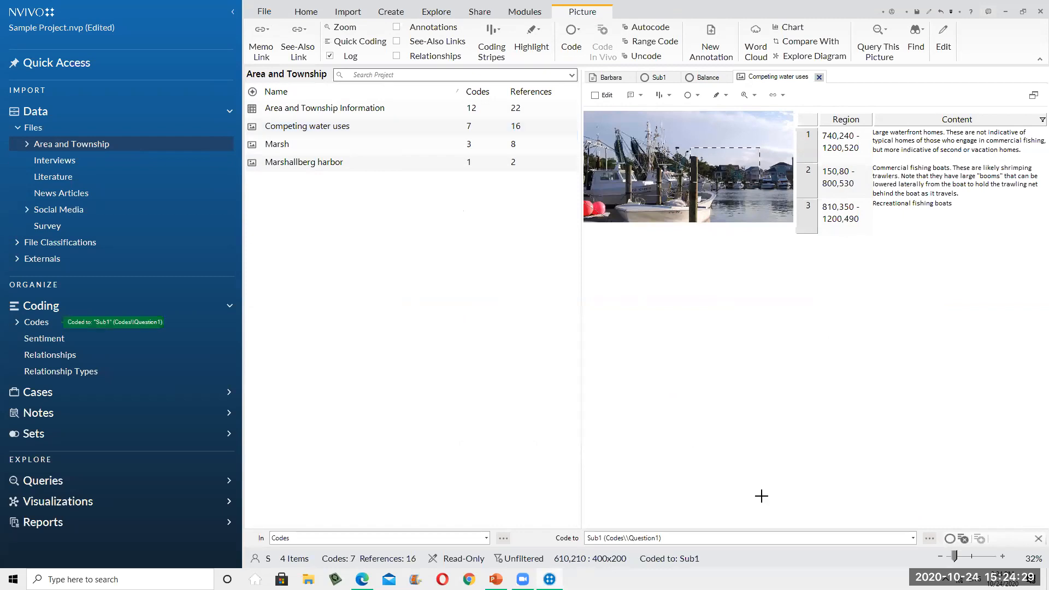
- Code the opening words "Commercial fishing boats" in row 2 of the picture's log to Sub1
{"action": "left_click", "coordinate": [902, 179]}
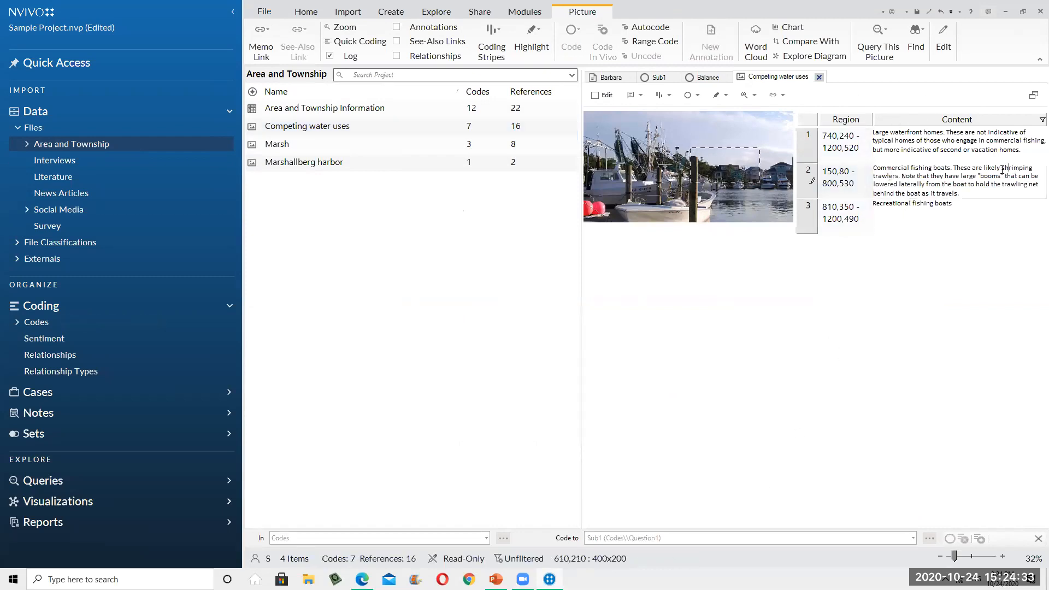
{"action": "mouse_move", "coordinate": [896, 173]}
{"action": "left_mouse_down"}
{"action": "mouse_move", "coordinate": [951, 183]}
{"action": "mouse_move", "coordinate": [970, 169]}
{"action": "left_mouse_up"}
{"action": "right_click", "coordinate": [949, 168]}
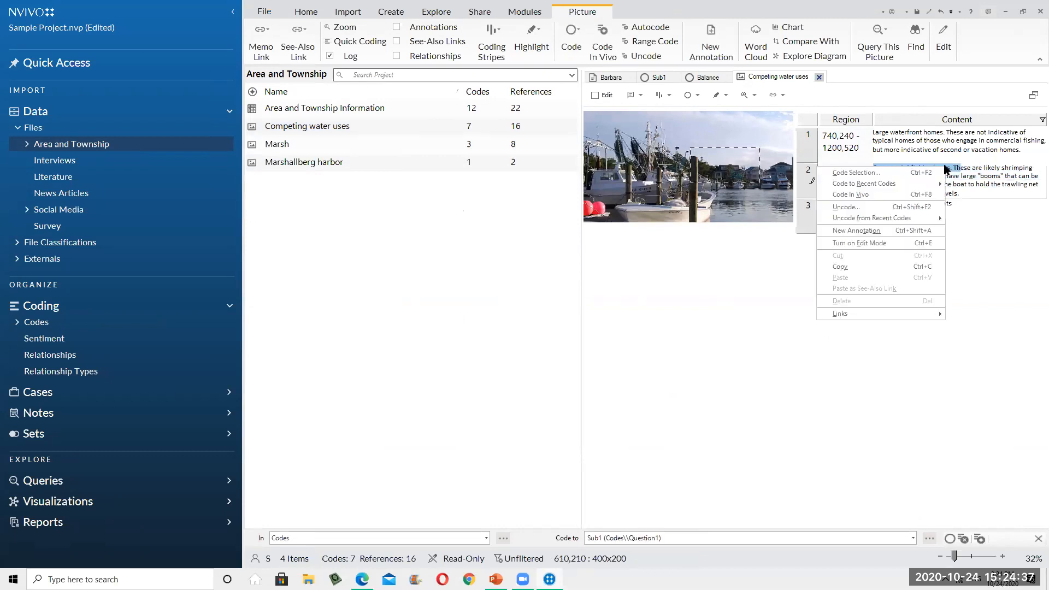
{"action": "left_click", "coordinate": [856, 172]}
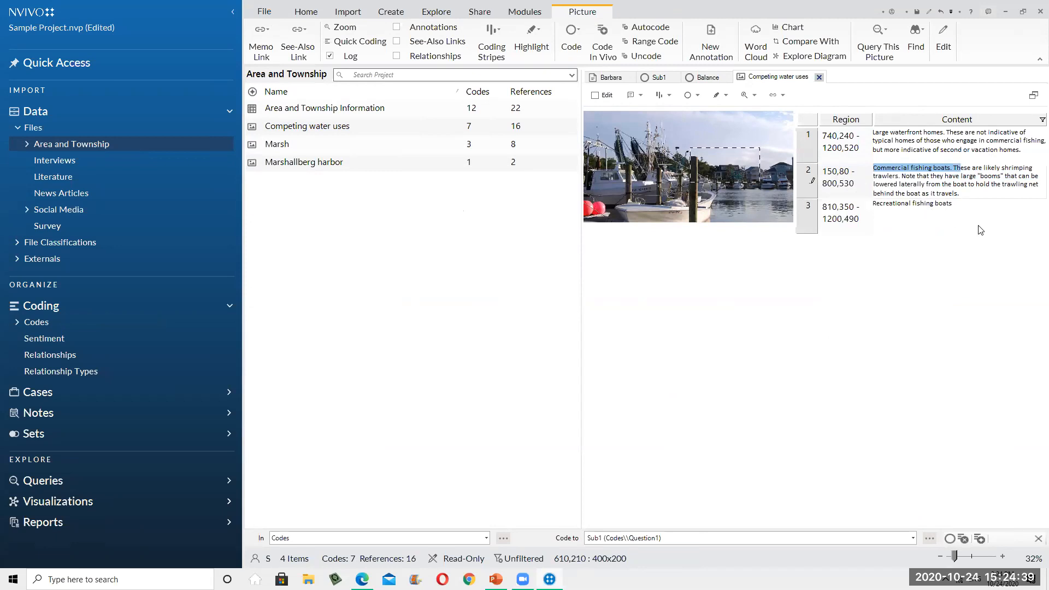
{"action": "left_click", "coordinate": [453, 317]}
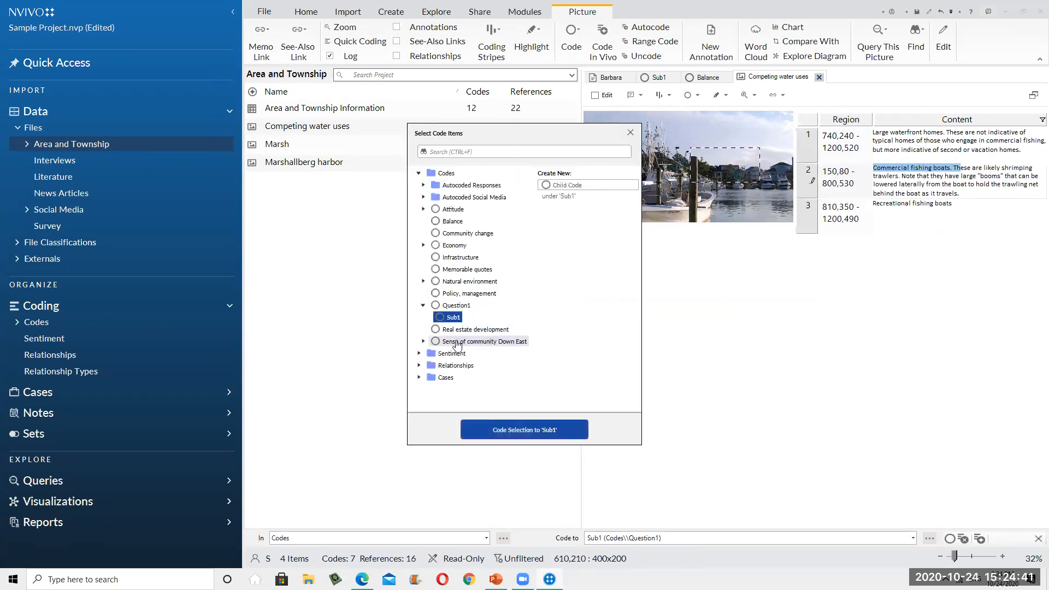
{"action": "left_click", "coordinate": [548, 430]}
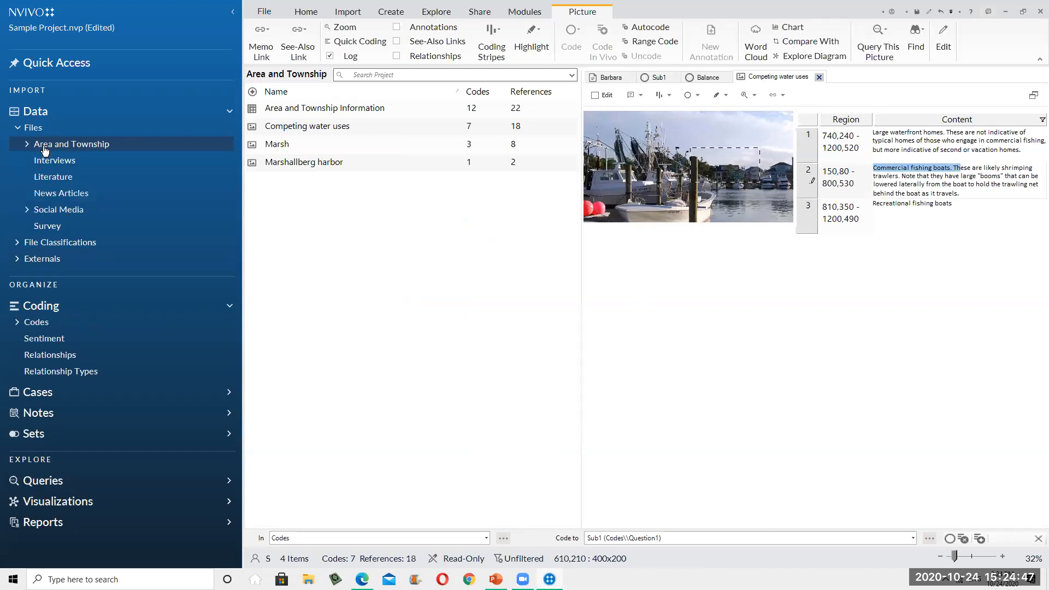
- Open the audio interview from the Interviews files
{"action": "left_click", "coordinate": [68, 164]}
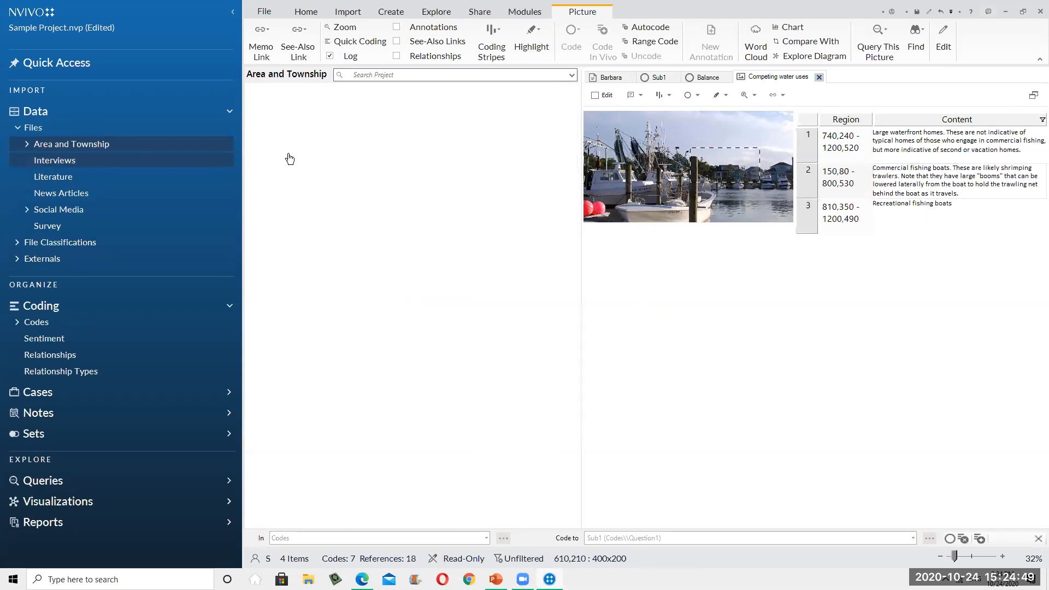
{"action": "left_click", "coordinate": [279, 184]}
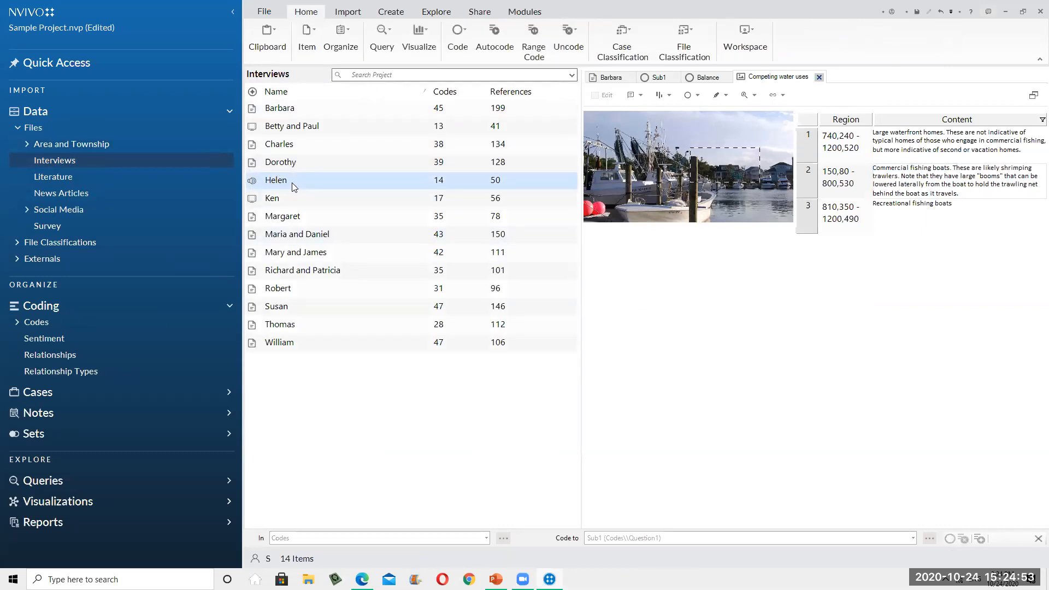
{"action": "double_click", "coordinate": [292, 183]}
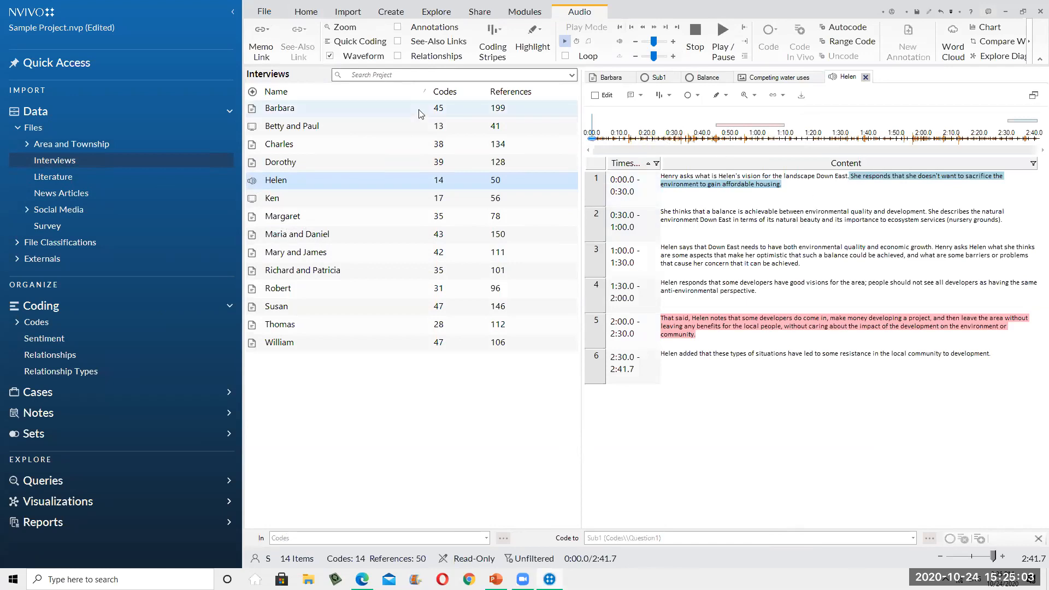
- Code a short span within the first ten seconds of the audio interview's timeline to Sub1 under Question1
{"action": "left_click_drag", "start_coordinate": [595, 140], "coordinate": [618, 141]}
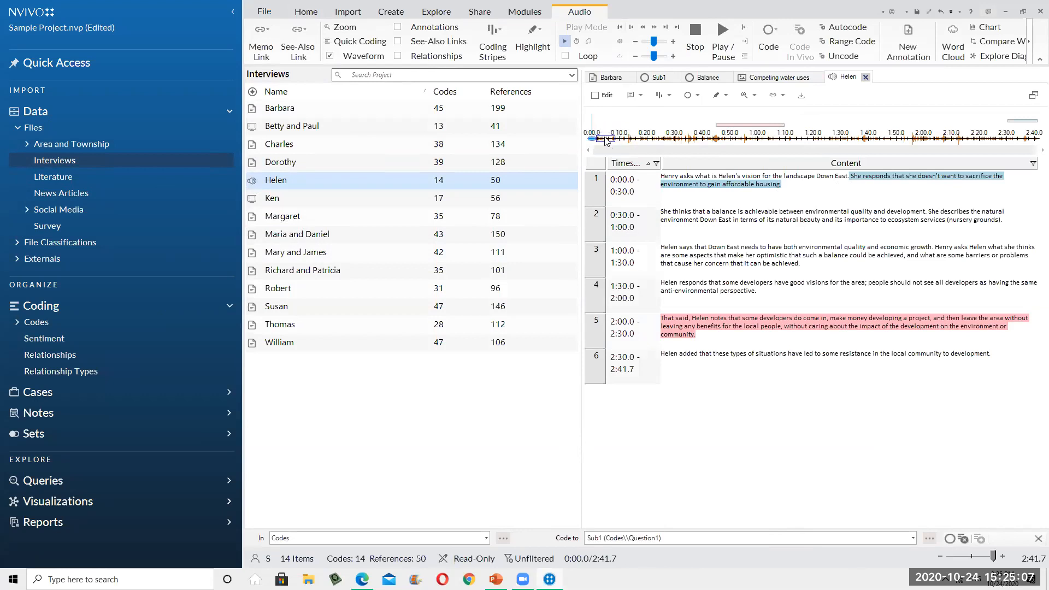
{"action": "right_click", "coordinate": [606, 142]}
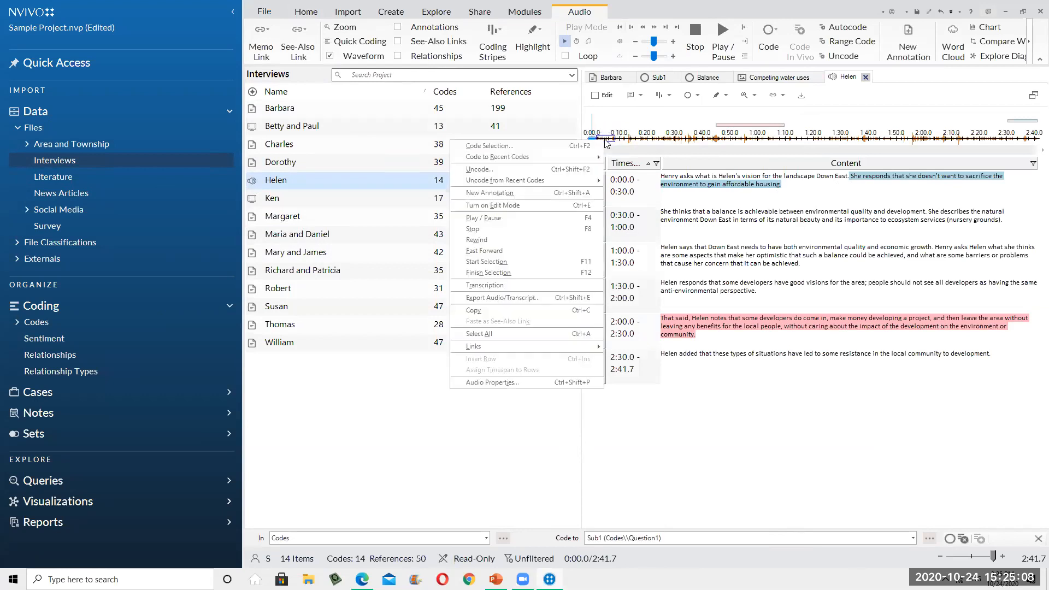
{"action": "left_click", "coordinate": [564, 151]}
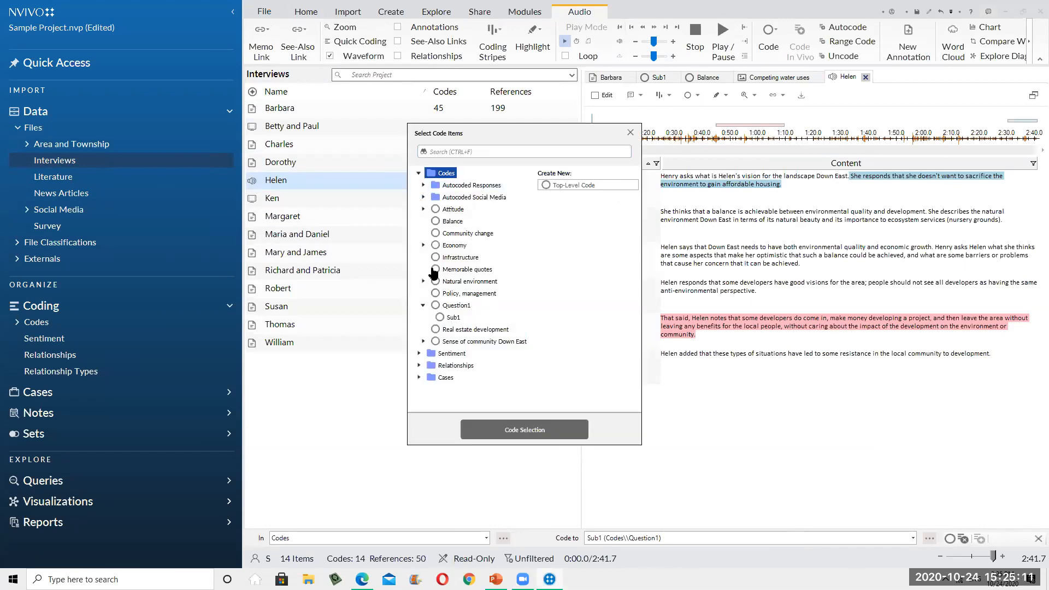
{"action": "left_click", "coordinate": [453, 319]}
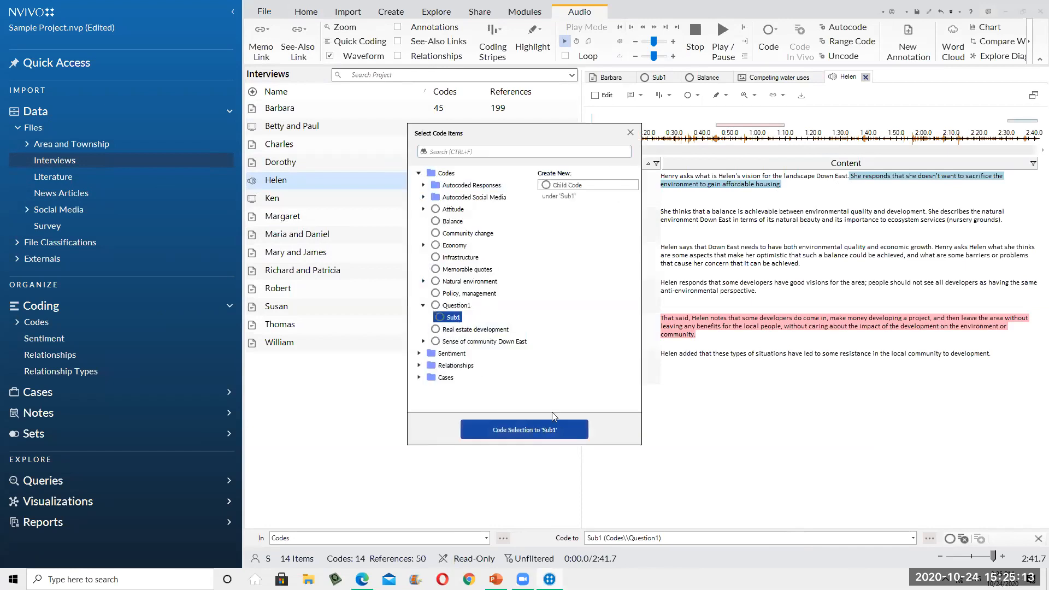
{"action": "left_click", "coordinate": [552, 428]}
- Code a second span of the audio timeline, from about 0:24 to 0:50, to Sub1
{"action": "left_click", "coordinate": [605, 138]}
{"action": "left_click_drag", "start_coordinate": [611, 139], "coordinate": [730, 141]}
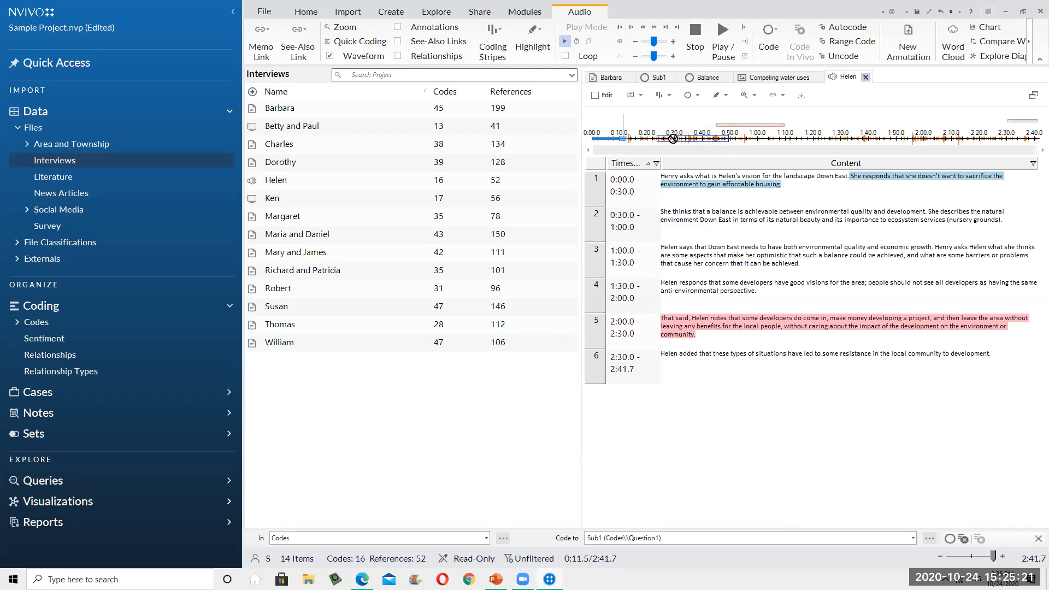
{"action": "right_click", "coordinate": [699, 142]}
{"action": "left_click", "coordinate": [637, 144]}
{"action": "left_click", "coordinate": [453, 318]}
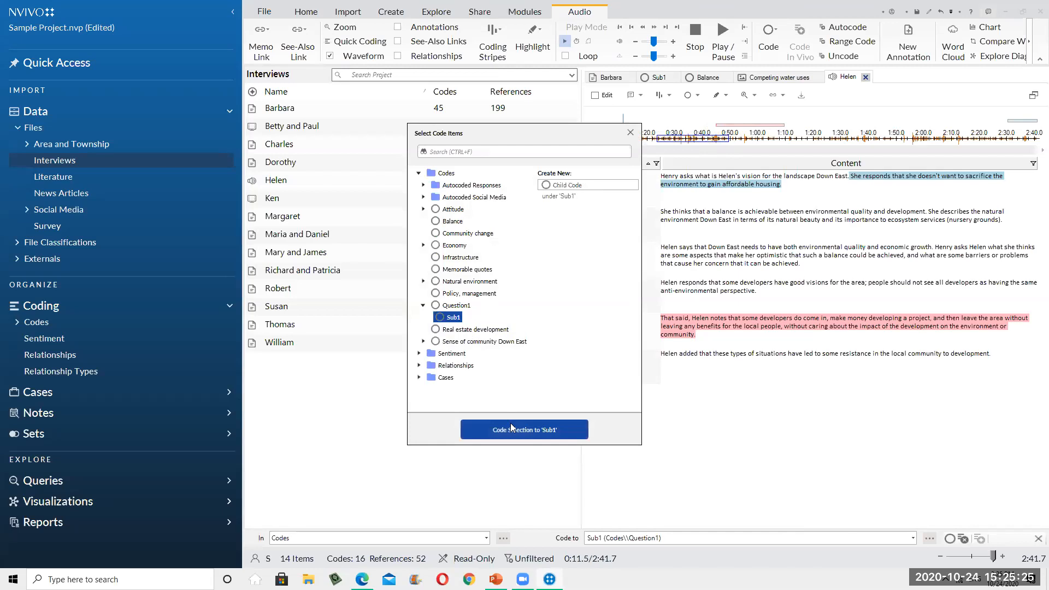
{"action": "left_click", "coordinate": [513, 430]}
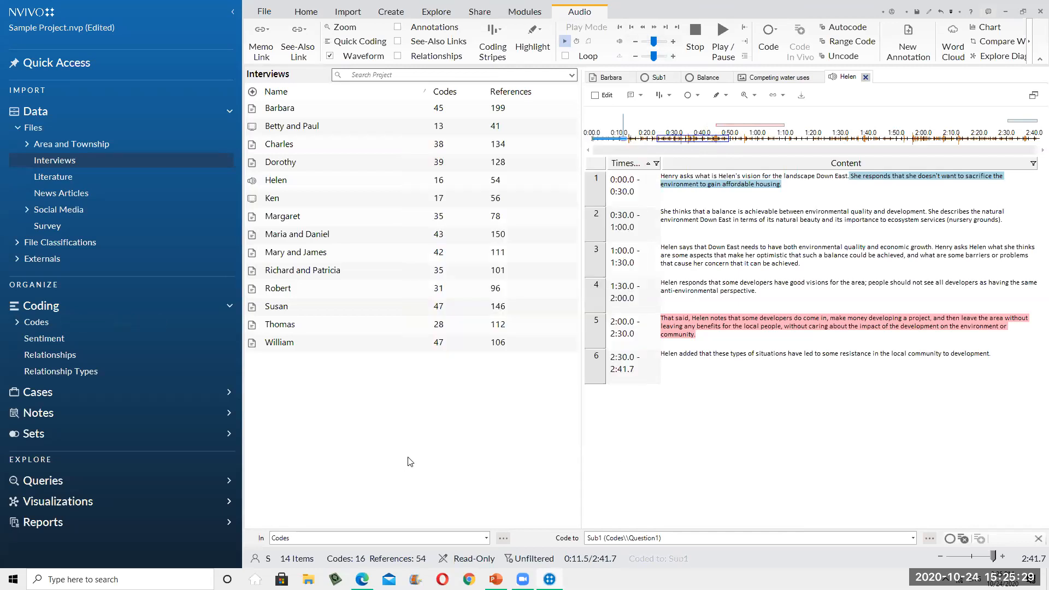
- Open the first video interview in the Interviews files and code its span from about 1:00 to 1:30 to Sub1
{"action": "left_click", "coordinate": [270, 131]}
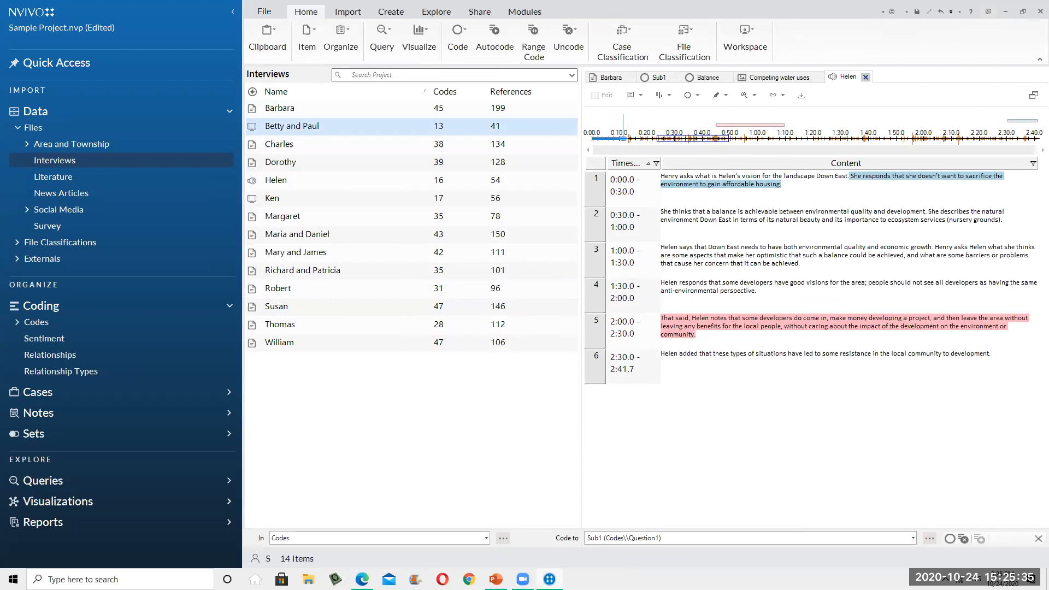
{"action": "mouse_move", "coordinate": [550, 580]}
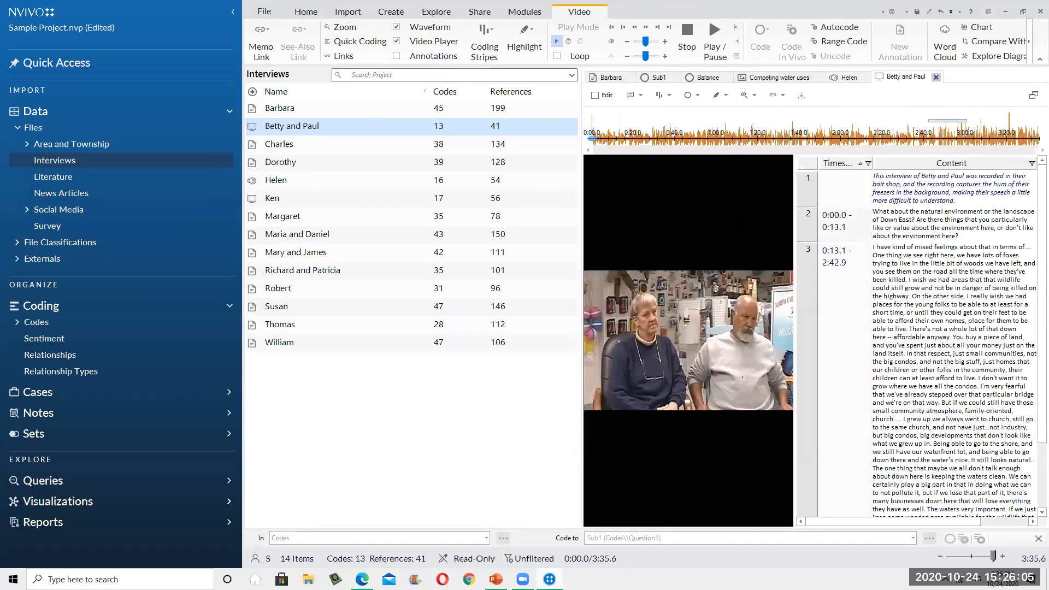
{"action": "left_click_drag", "start_coordinate": [720, 137], "coordinate": [780, 142]}
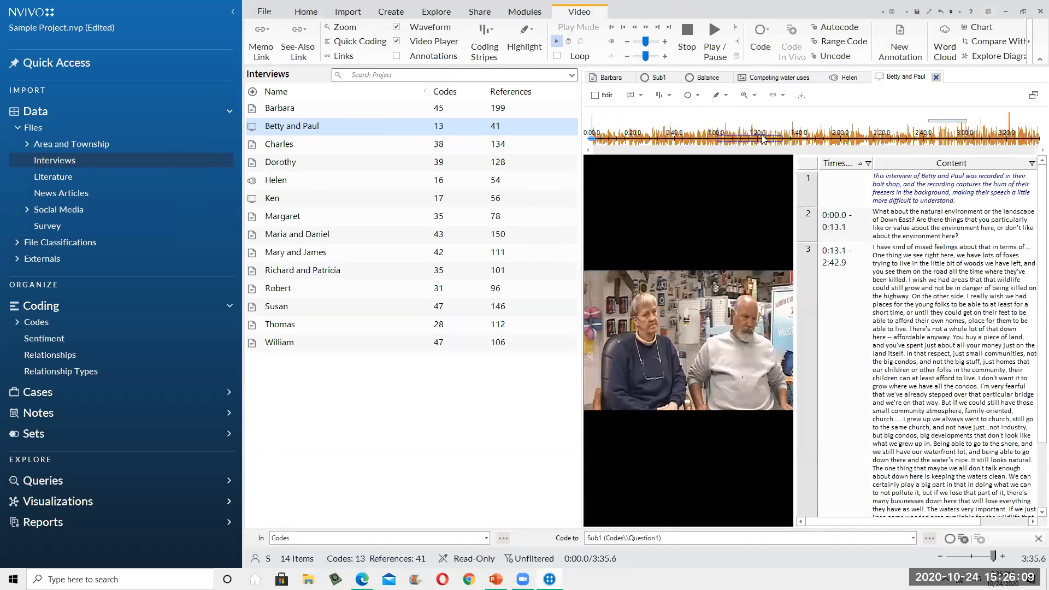
{"action": "right_click", "coordinate": [755, 136]}
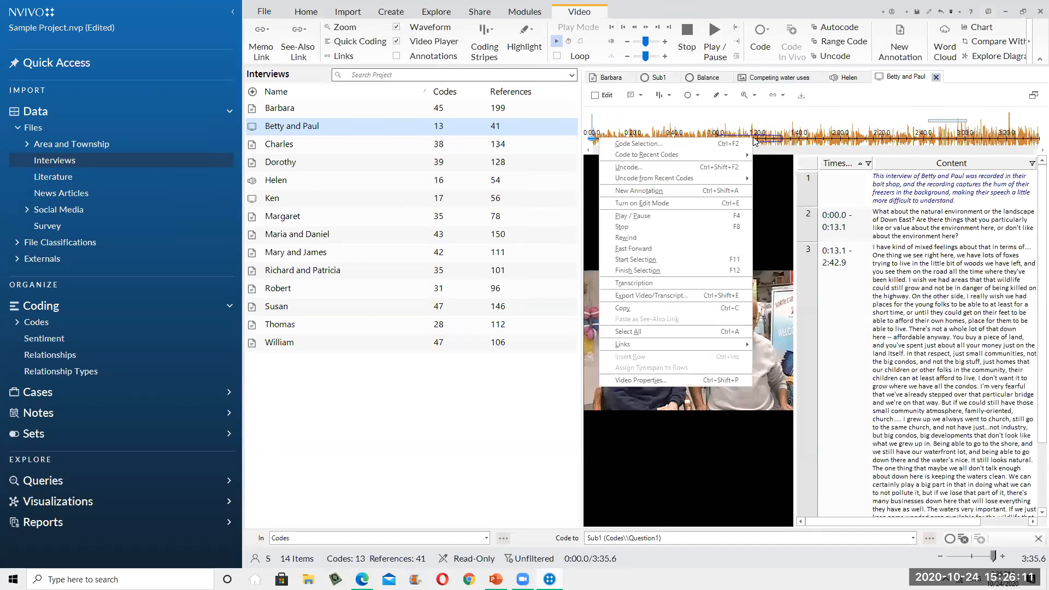
{"action": "left_click", "coordinate": [685, 145]}
{"action": "left_click", "coordinate": [447, 318]}
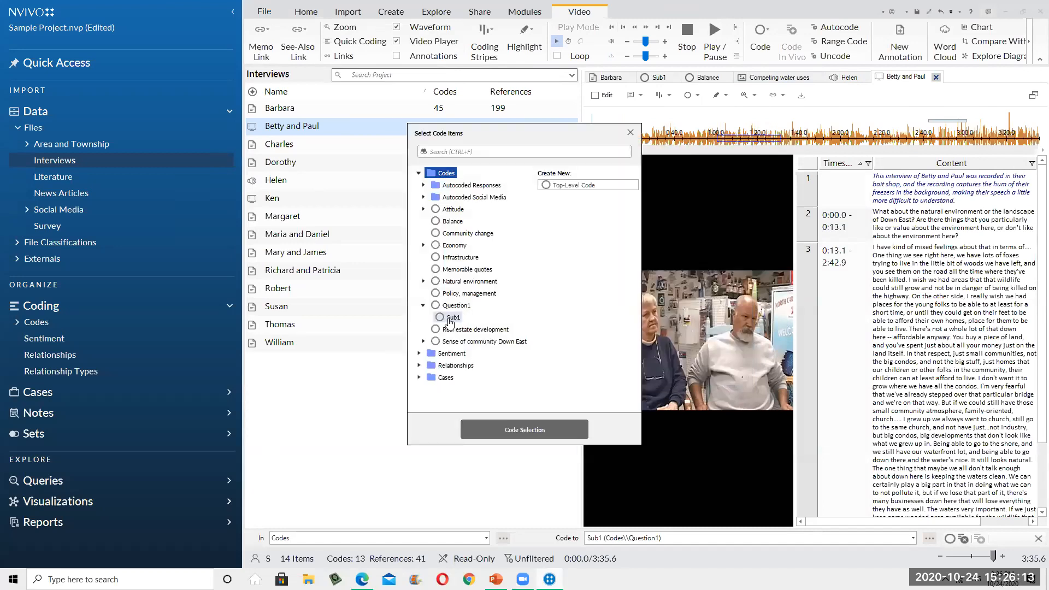
{"action": "left_click", "coordinate": [523, 430]}
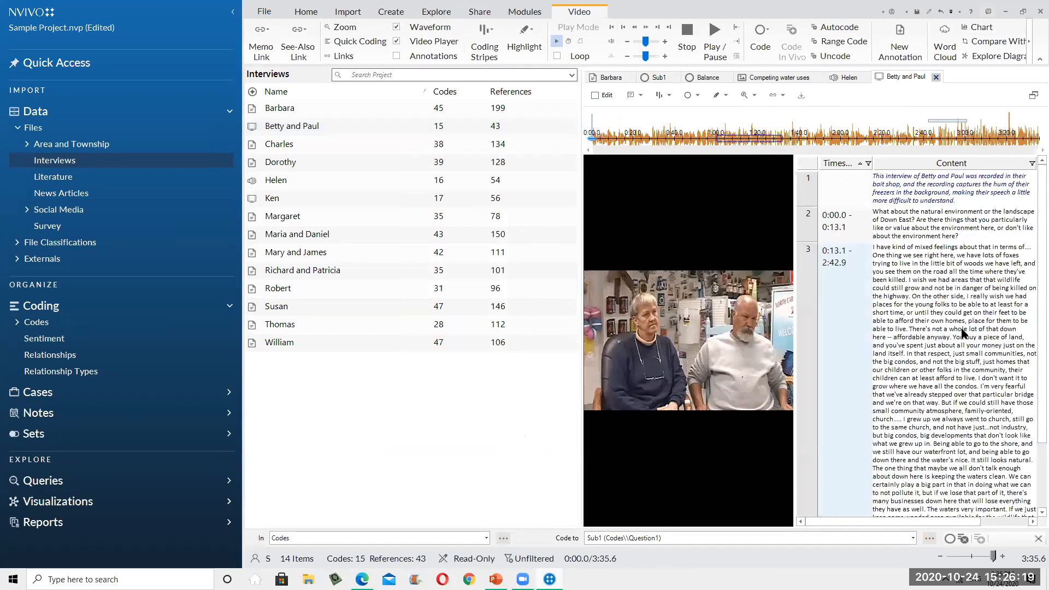
- Code the video transcript passage from "just small communities" to "afford to live" in the third row to Sub1 under Question1
{"action": "left_click", "coordinate": [899, 326]}
{"action": "left_click_drag", "start_coordinate": [899, 327], "coordinate": [978, 350]}
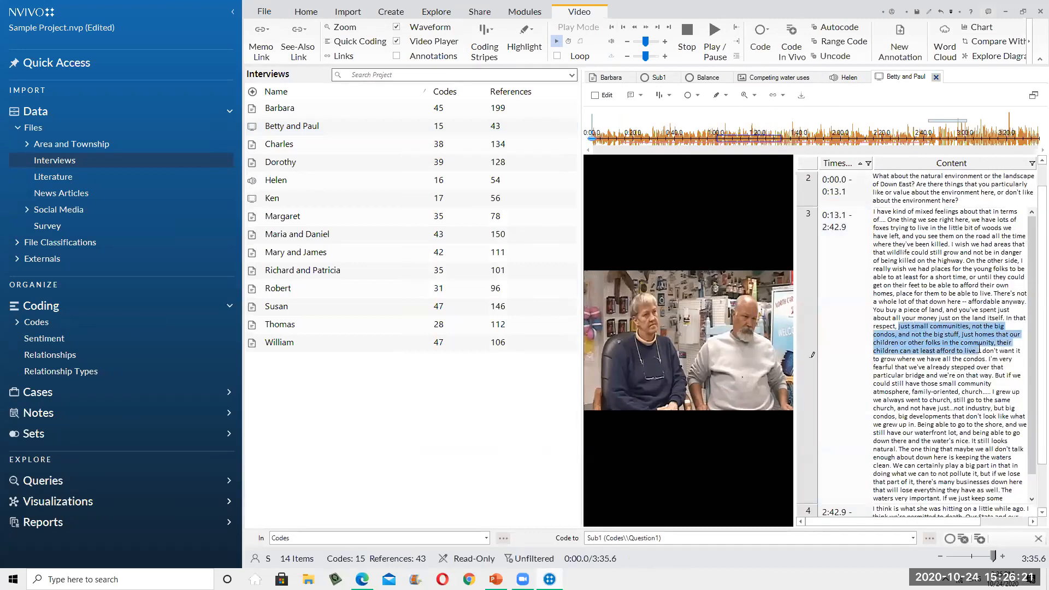
{"action": "right_click", "coordinate": [938, 336]}
{"action": "left_click", "coordinate": [875, 401]}
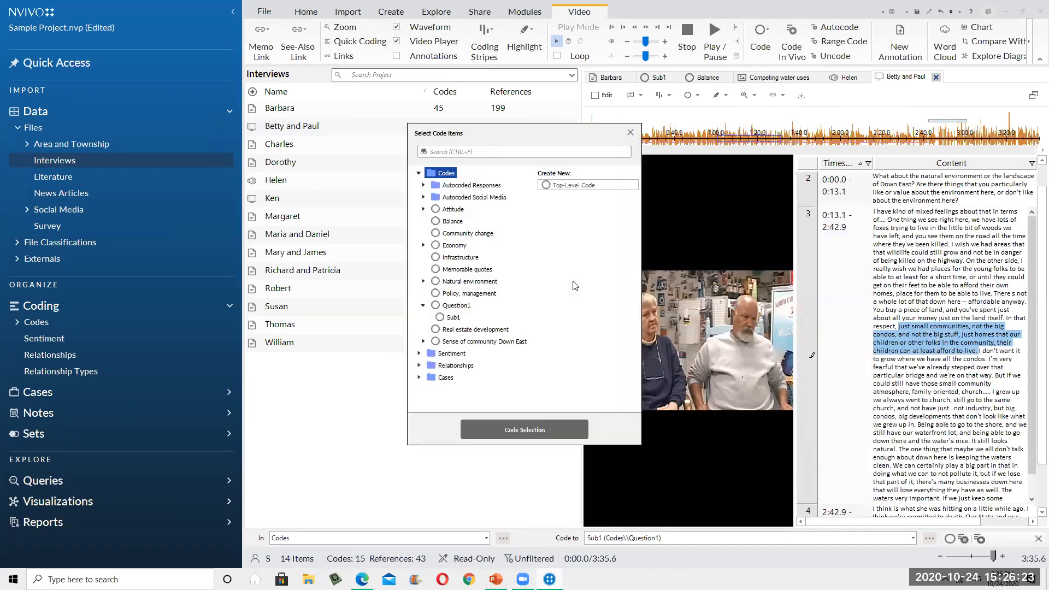
{"action": "left_click", "coordinate": [452, 318]}
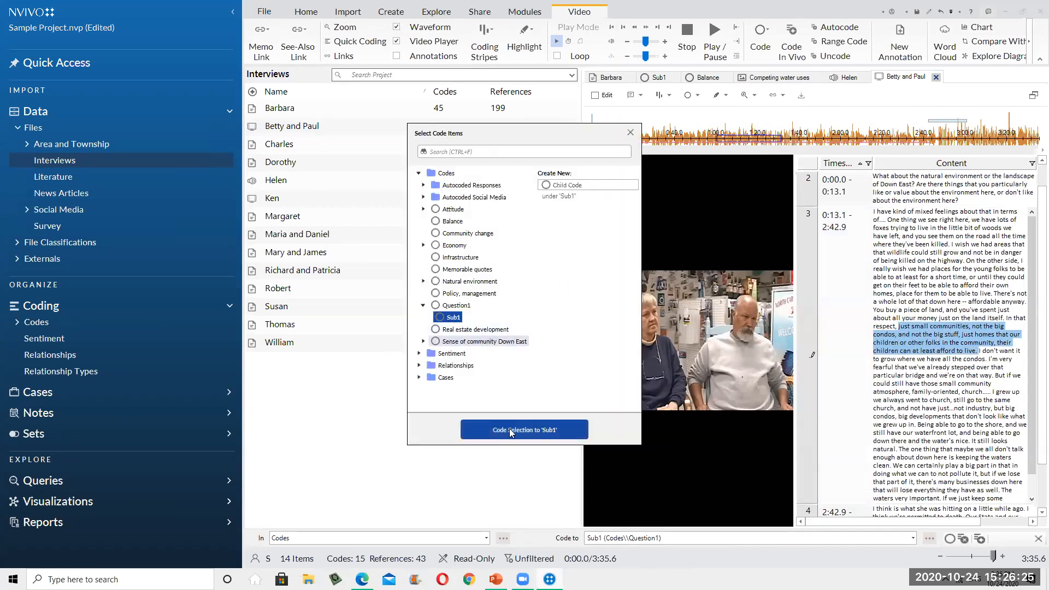
{"action": "left_click", "coordinate": [538, 434]}
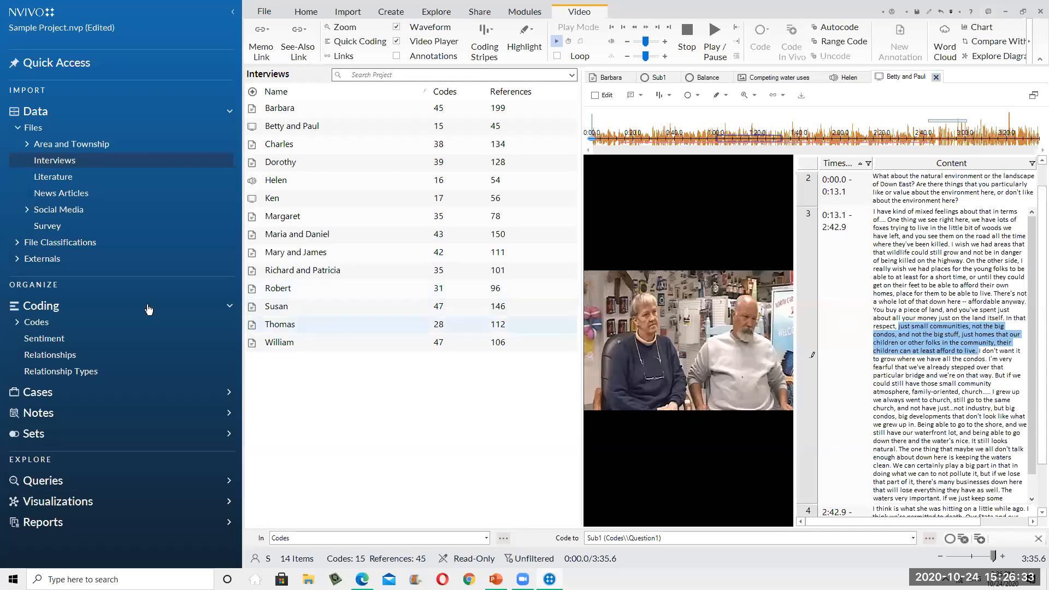
- Open the Sub1 code and review its coded references overall and by text, picture, audio and video
{"action": "left_click", "coordinate": [38, 324]}
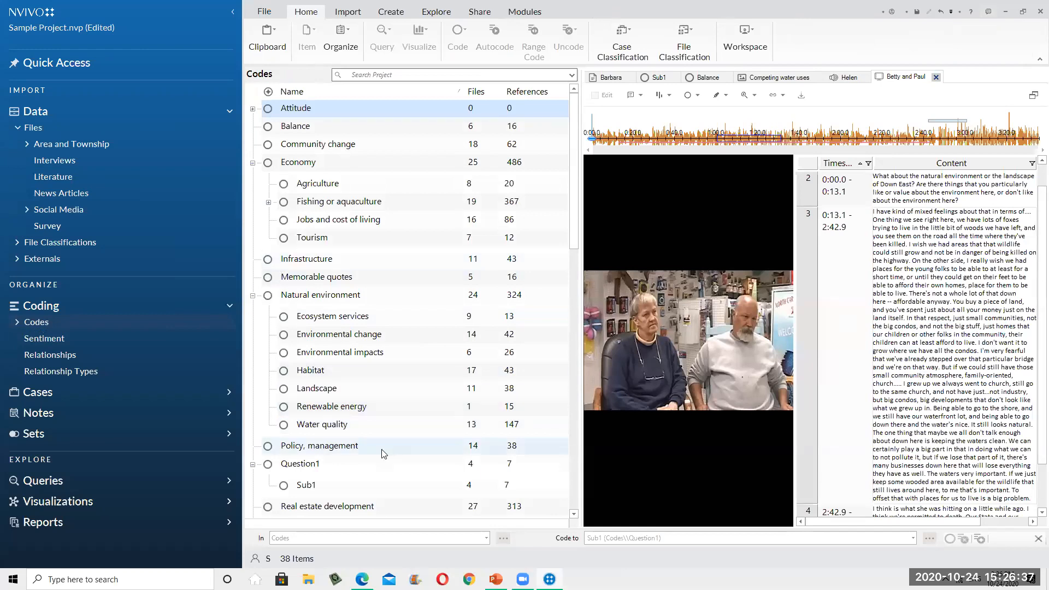
{"action": "left_click", "coordinate": [309, 492]}
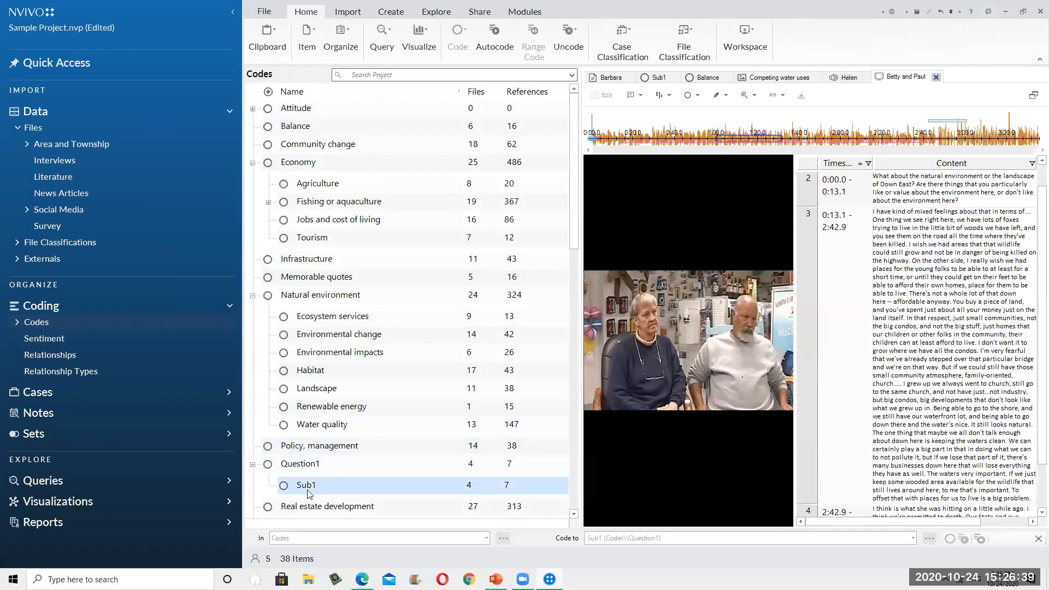
{"action": "double_click", "coordinate": [310, 489]}
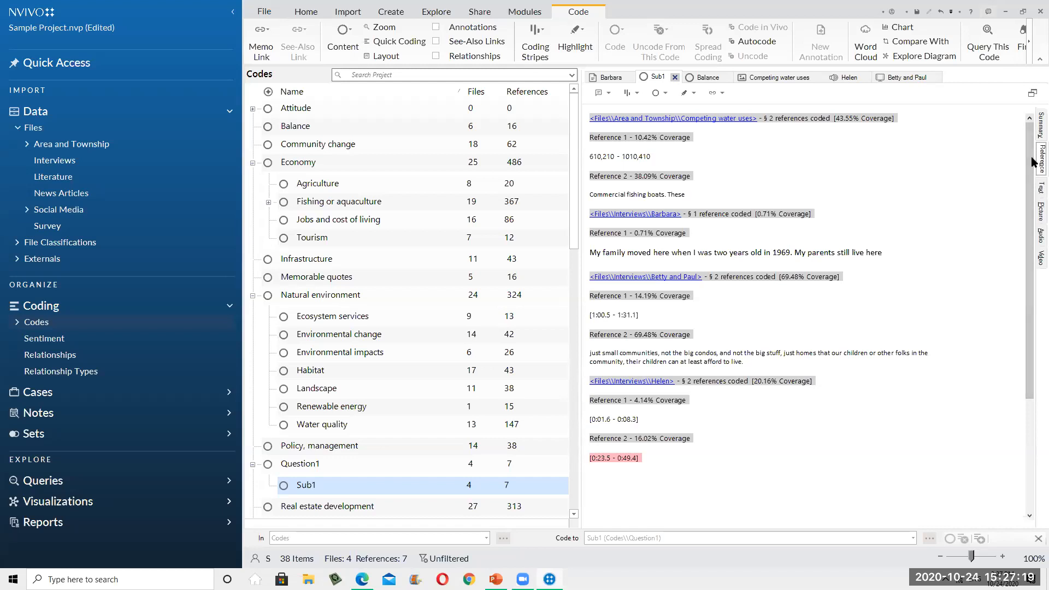
{"action": "left_click", "coordinate": [1040, 188]}
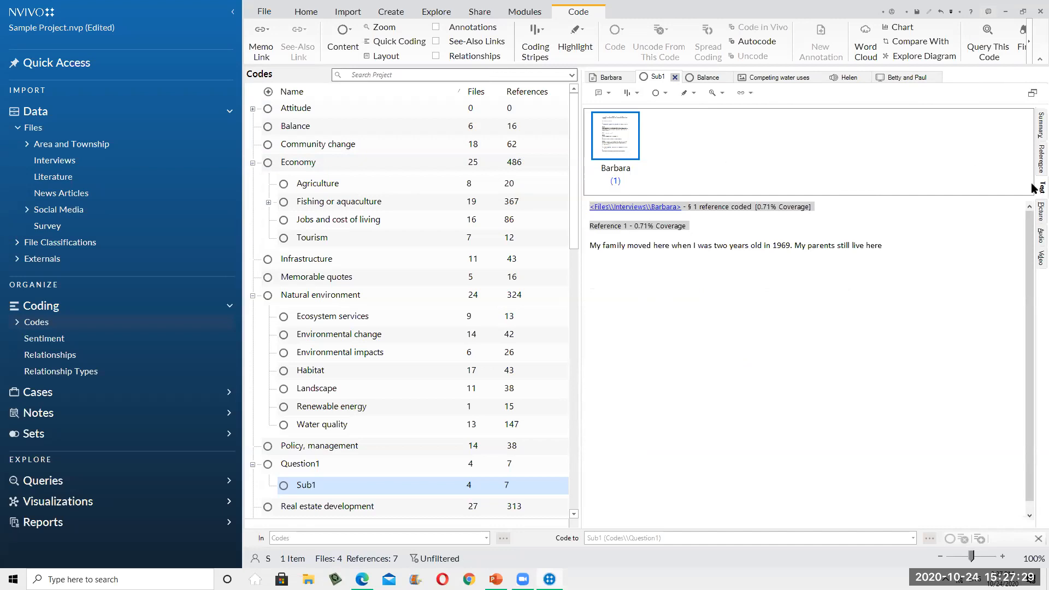
{"action": "left_click", "coordinate": [1041, 212]}
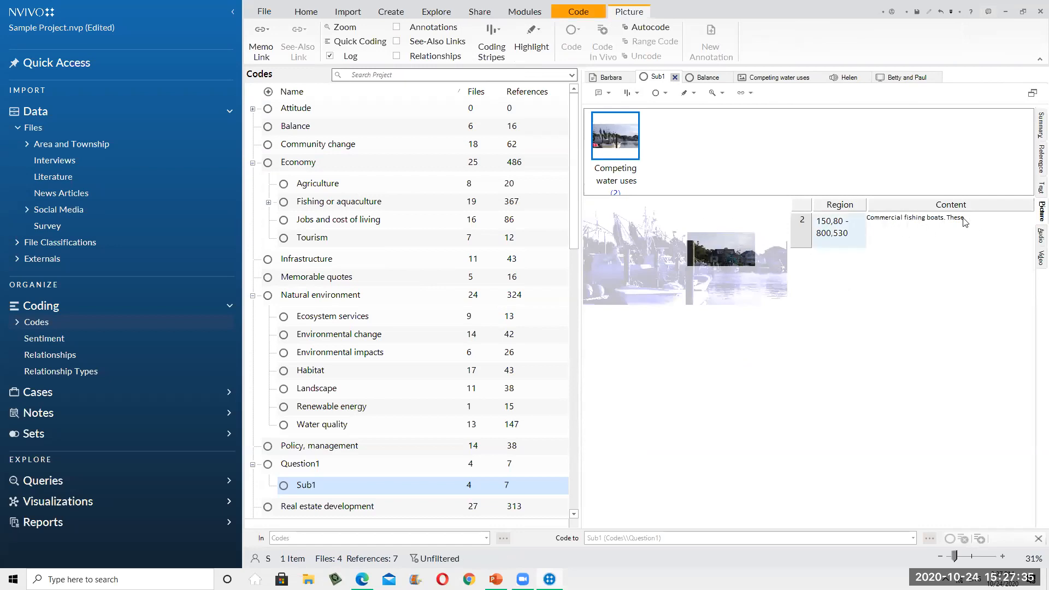
{"action": "left_click", "coordinate": [1033, 237]}
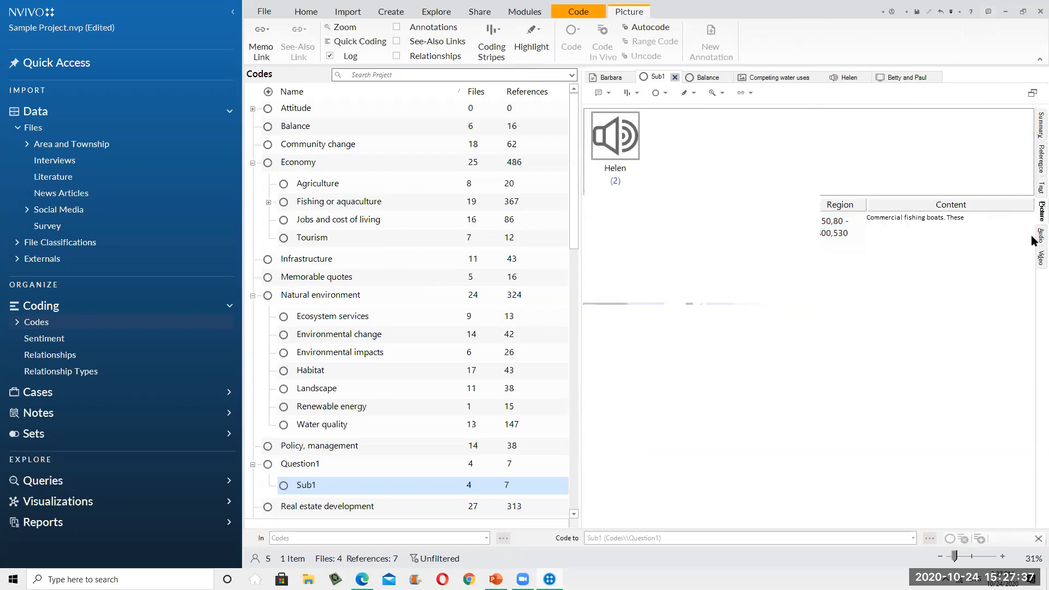
{"action": "left_click", "coordinate": [635, 144]}
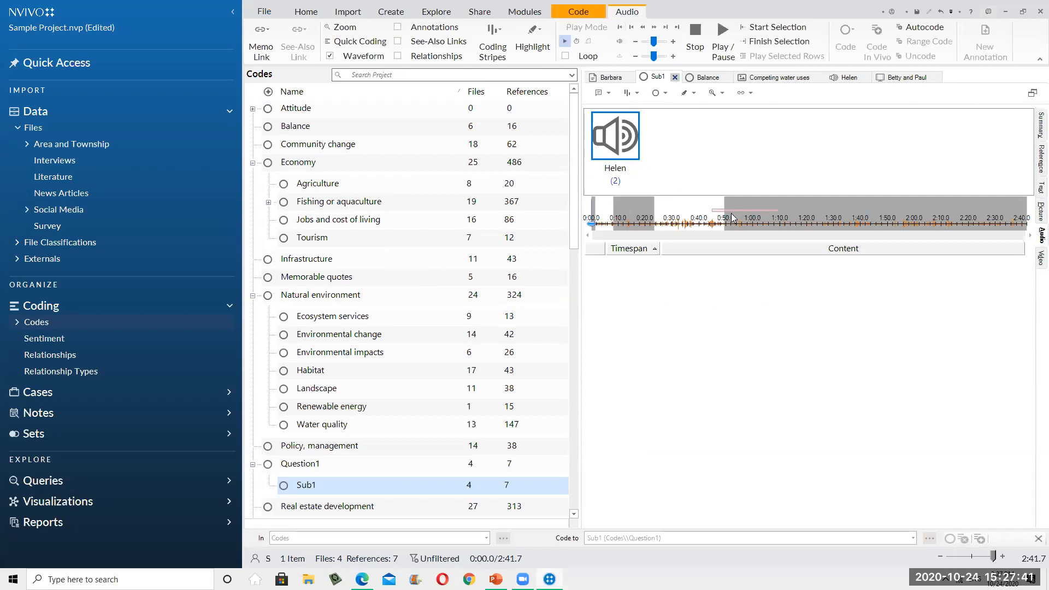
{"action": "left_click", "coordinate": [1039, 258]}
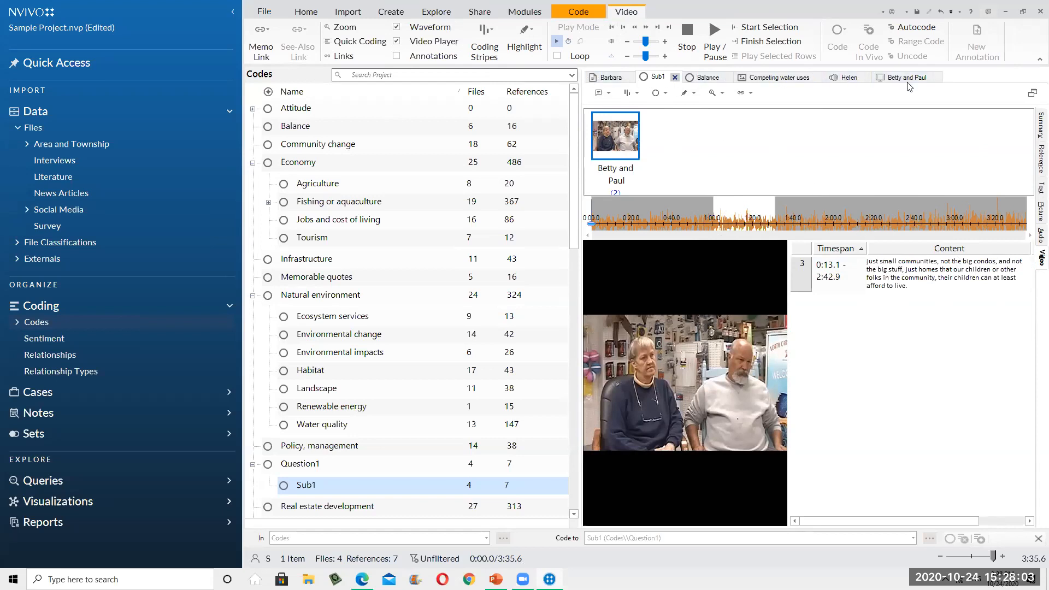
- Close the open video interview, audio interview, Competing water uses picture and Balance code
{"action": "left_click", "coordinate": [921, 79]}
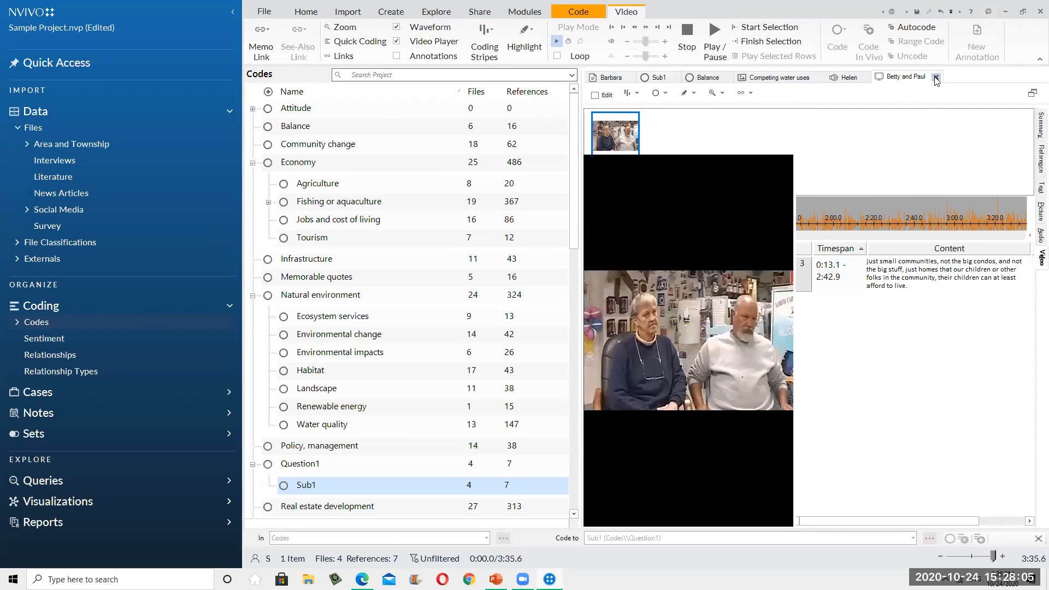
{"action": "left_click", "coordinate": [937, 79]}
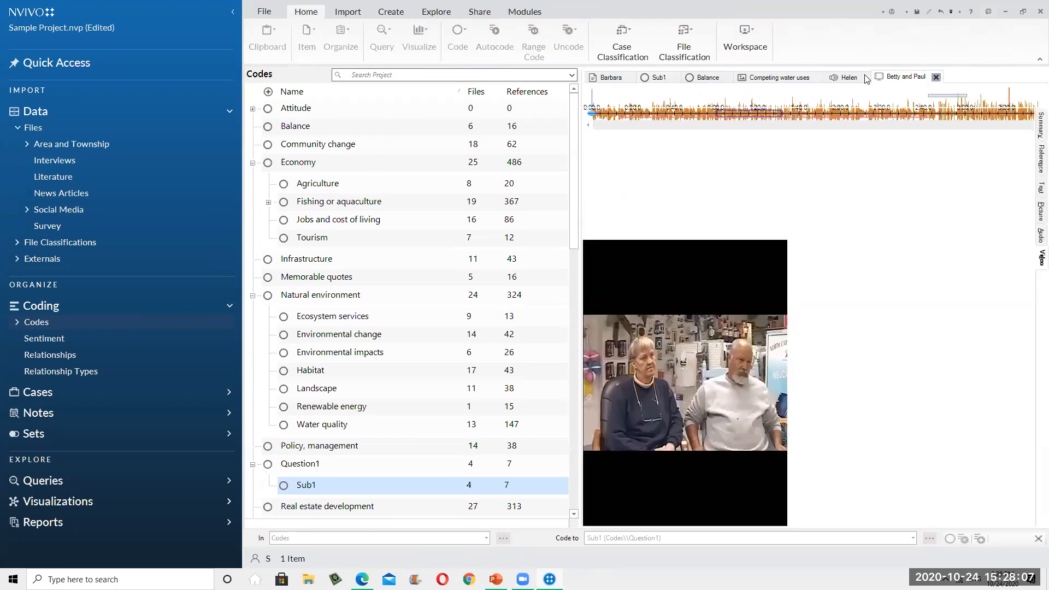
{"action": "left_click", "coordinate": [863, 74]}
{"action": "left_click", "coordinate": [866, 78]}
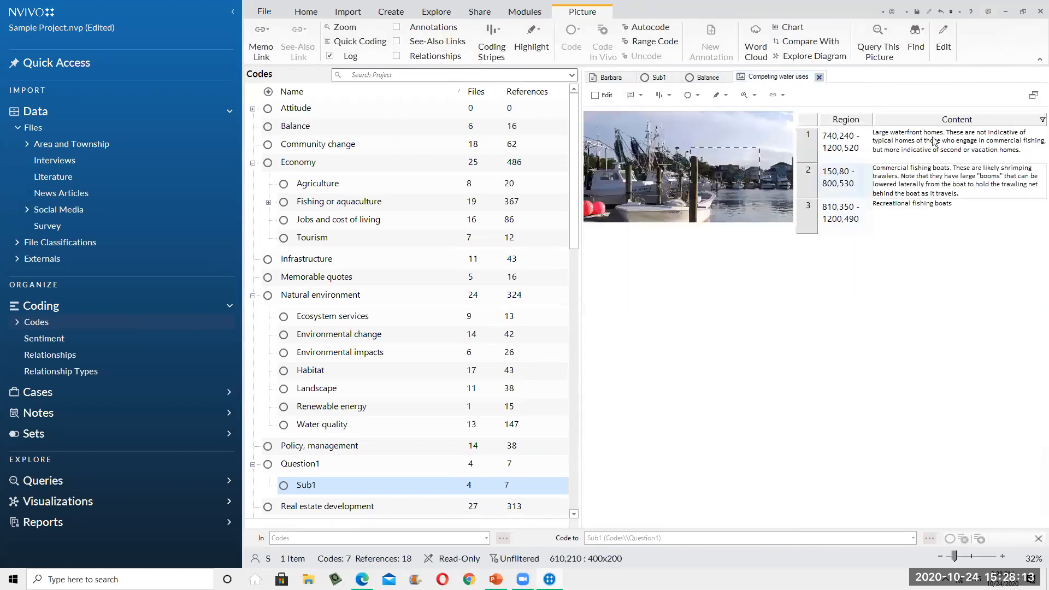
{"action": "left_click", "coordinate": [820, 77]}
{"action": "left_click", "coordinate": [709, 77]}
{"action": "left_click", "coordinate": [727, 77]}
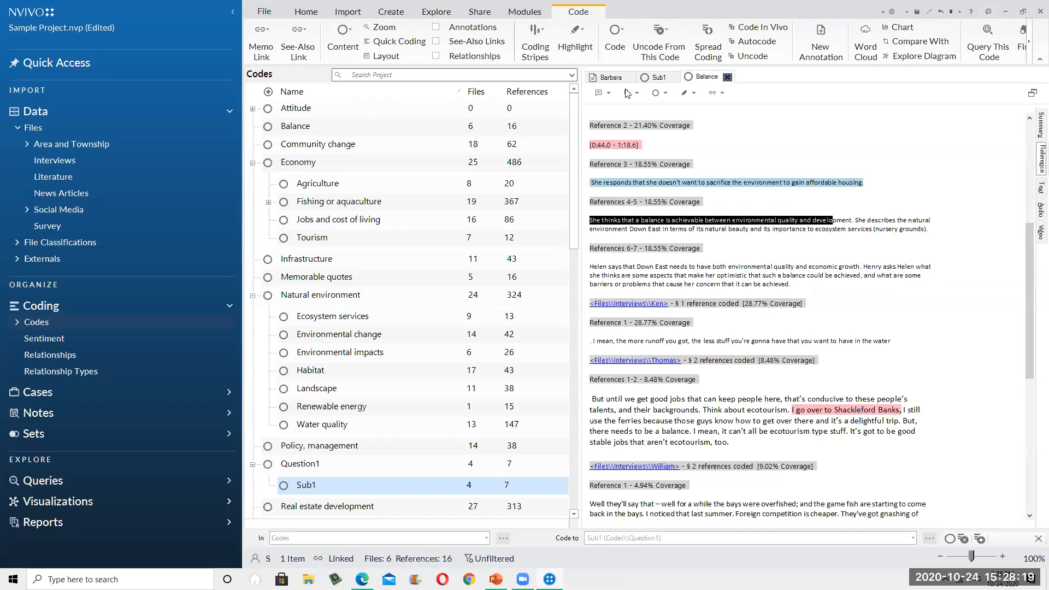
- Return to the open text interview and turn on edit mode for the document
{"action": "left_click", "coordinate": [607, 77]}
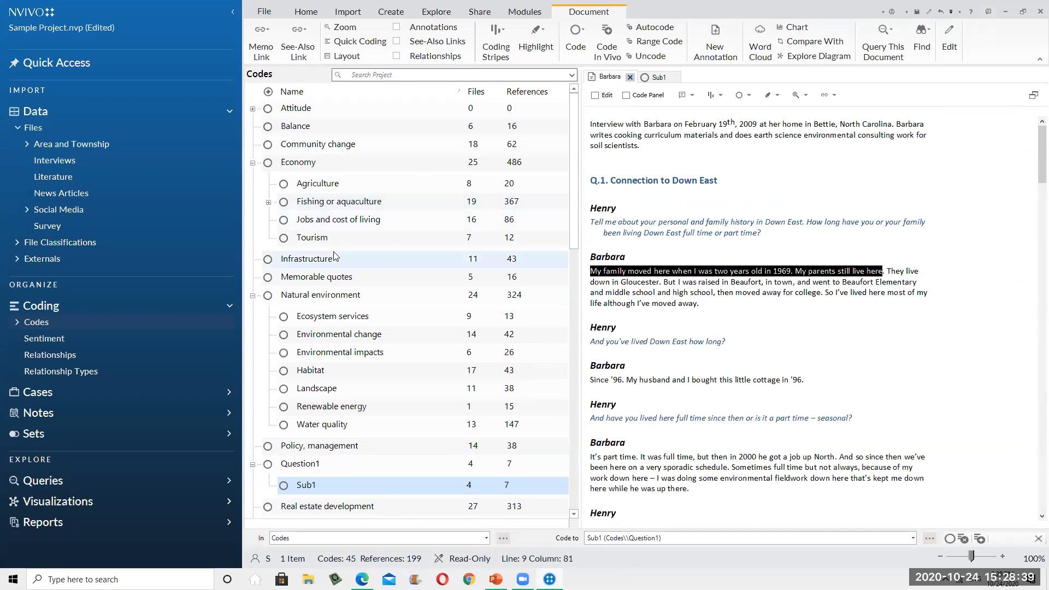
{"action": "left_click", "coordinate": [595, 95]}
{"action": "triple_click", "coordinate": [892, 414]}
{"action": "left_click", "coordinate": [874, 277]}
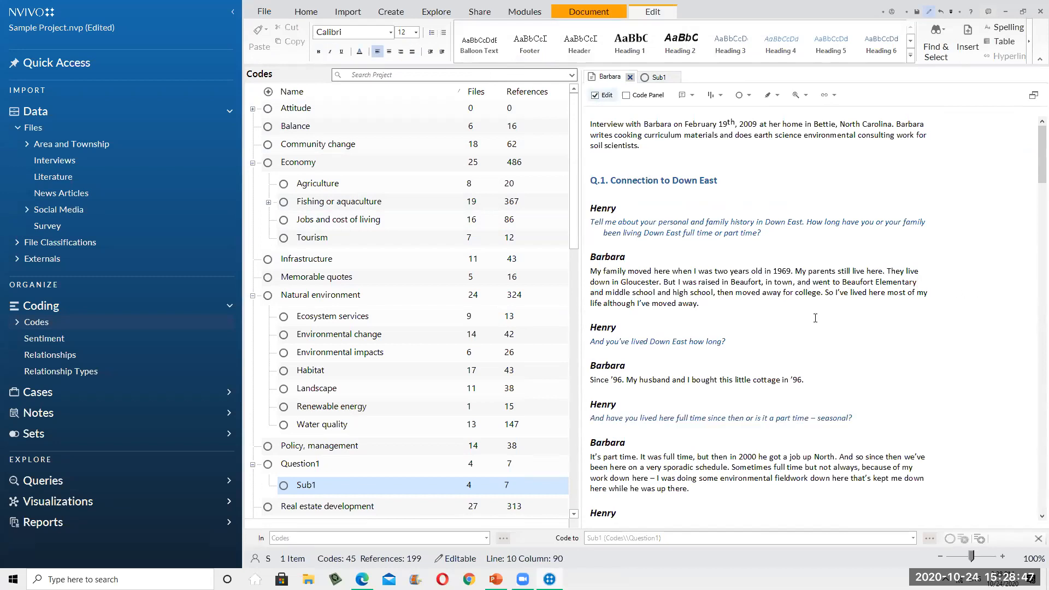
- Try out editing by adding placeholder text after the interviewee's first answer, and delete it again
{"action": "left_click", "coordinate": [730, 316]}
{"action": "type", "text": "fglkdfg lh;'flh';d"}
{"action": "key", "text": "BackSpace"}
{"action": "key", "text": "BackSpace"}
{"action": "key", "text": "BackSpace"}
{"action": "key", "text": "BackSpace"}
{"action": "key", "text": "BackSpace"}
{"action": "key", "text": "BackSpace"}
{"action": "key", "text": "BackSpace"}
{"action": "key", "text": "BackSpace"}
{"action": "key", "text": "BackSpace"}
{"action": "key", "text": "BackSpace"}
{"action": "key", "text": "BackSpace"}
{"action": "key", "text": "BackSpace"}
{"action": "key", "text": "BackSpace"}
{"action": "key", "text": "BackSpace"}
{"action": "key", "text": "BackSpace"}
- Annotate the interviewee's whole first answer under Q.1 with "I think this means gbklkgh;lk l;f/.bf'h'"
{"action": "left_click_drag", "start_coordinate": [611, 271], "coordinate": [675, 318]}
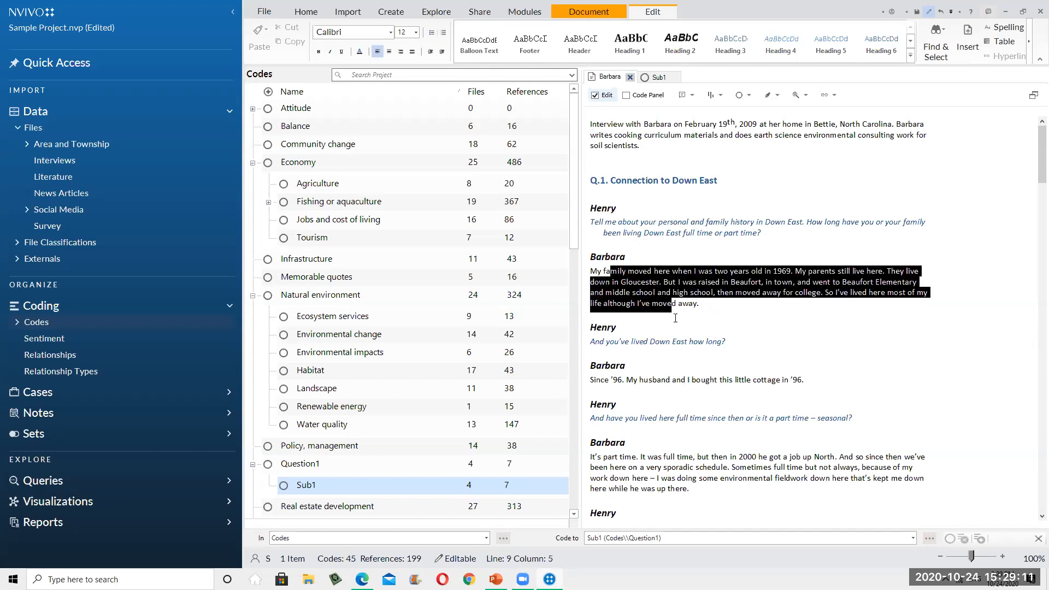
{"action": "left_click", "coordinate": [592, 275]}
{"action": "left_click_drag", "start_coordinate": [592, 274], "coordinate": [699, 320]}
{"action": "left_click", "coordinate": [672, 297]}
{"action": "left_click_drag", "start_coordinate": [593, 275], "coordinate": [683, 304]}
{"action": "right_click", "coordinate": [684, 305]}
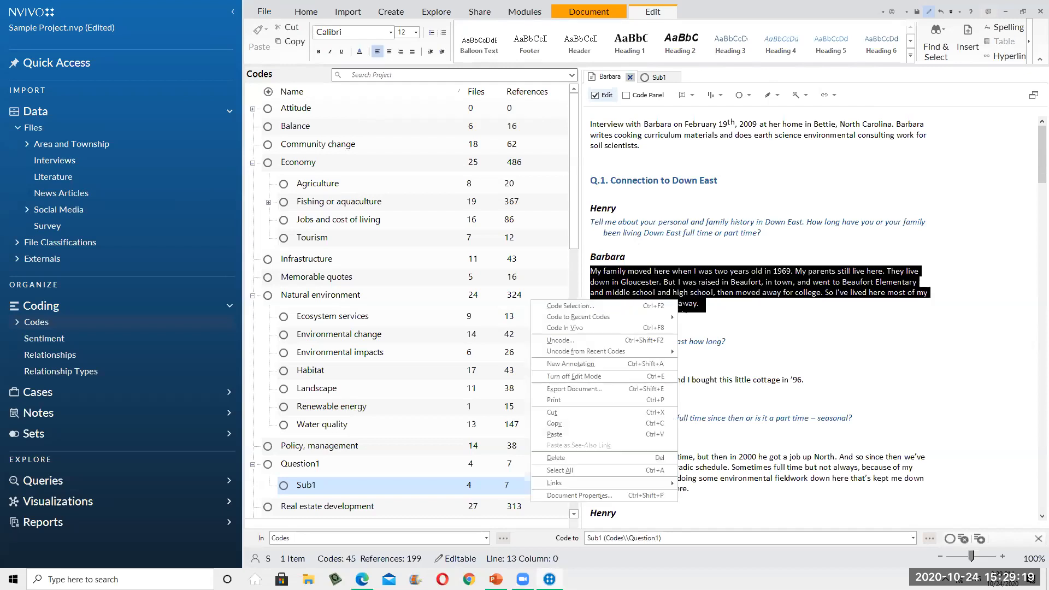
{"action": "left_click", "coordinate": [643, 365]}
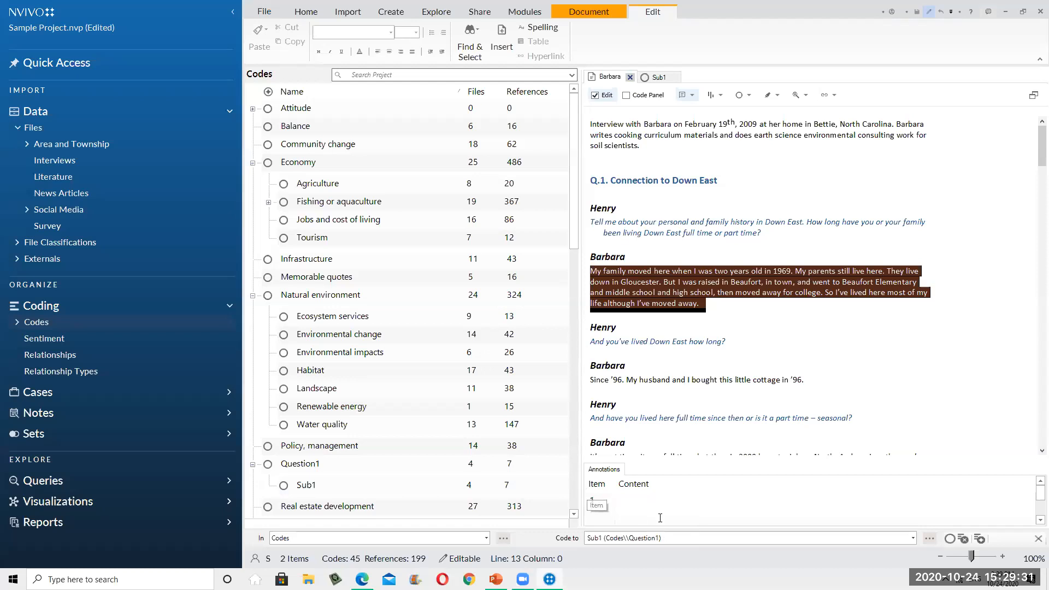
{"action": "type", "text": "I think this means gbklkgh;lk l;f/.bf'h'"}
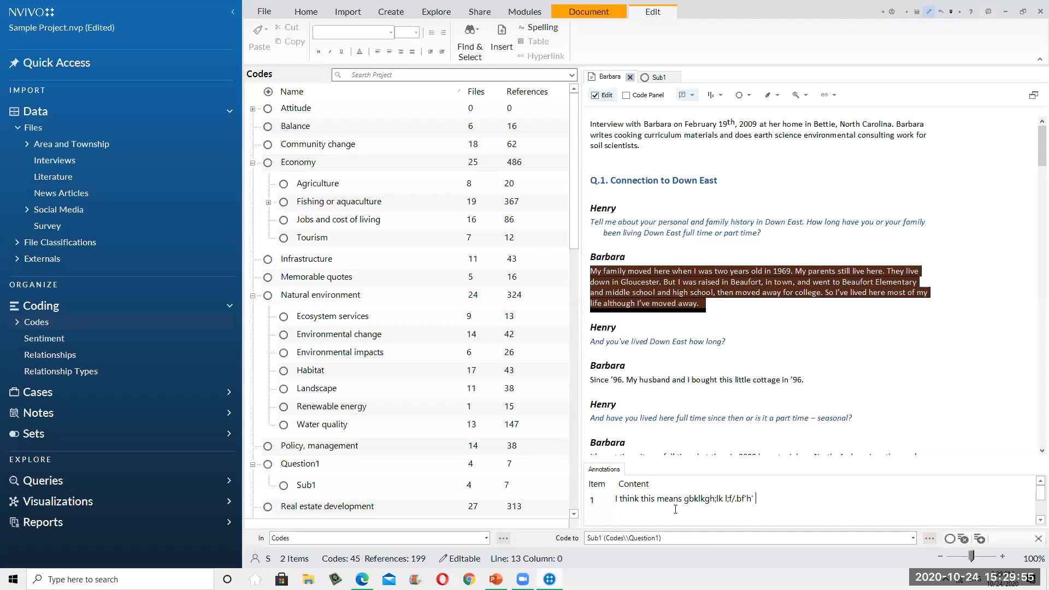
{"action": "double_click", "coordinate": [813, 12]}
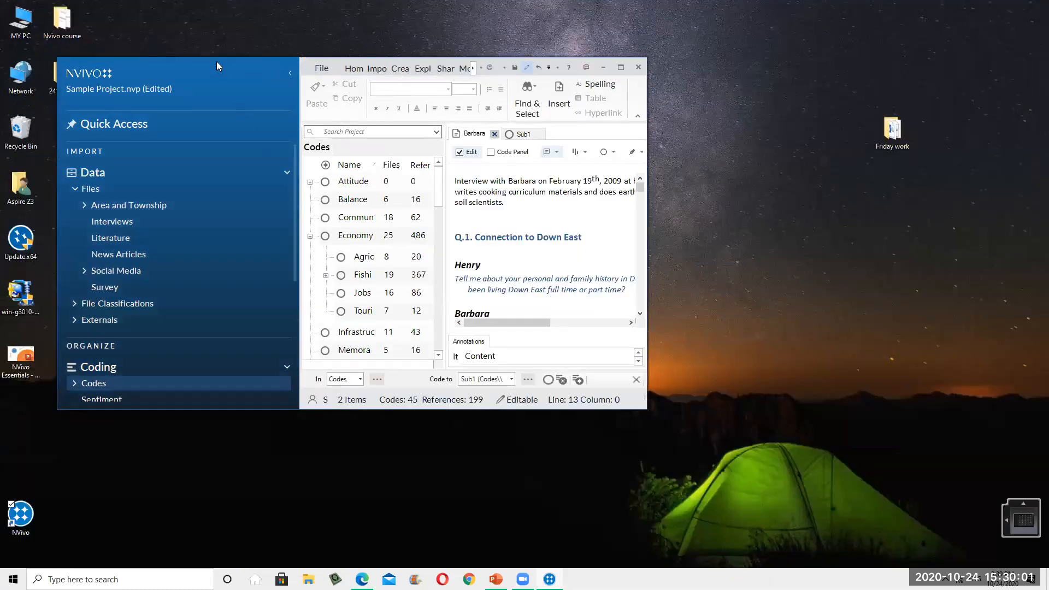
{"action": "left_click", "coordinate": [622, 67]}
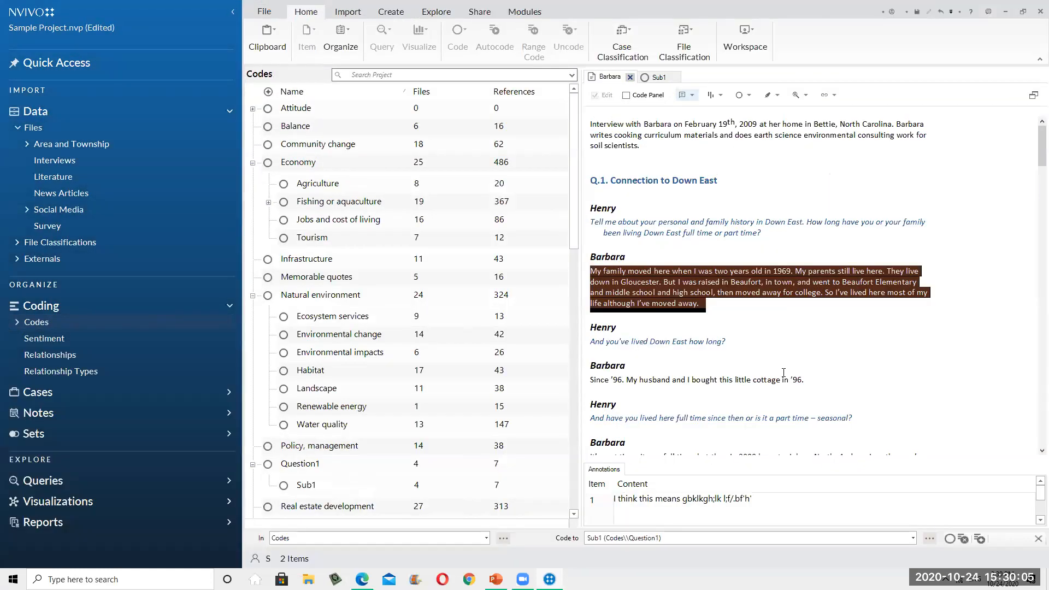
- Show the Code Panel and code the line starting "I think it is just how distinct the different communities are" to Balance
{"action": "left_click", "coordinate": [626, 96]}
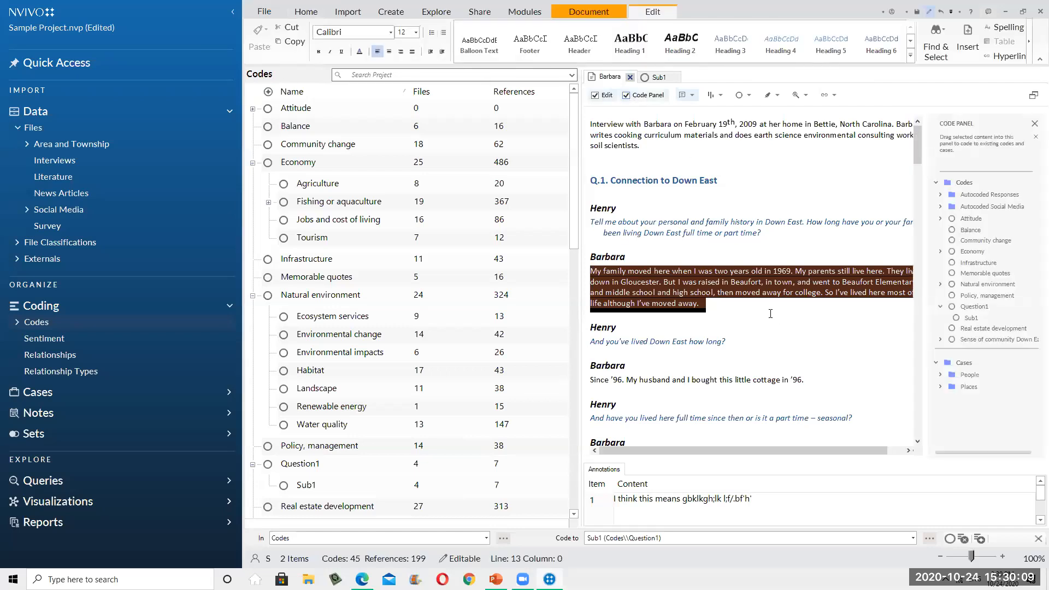
{"action": "left_click", "coordinate": [655, 341]}
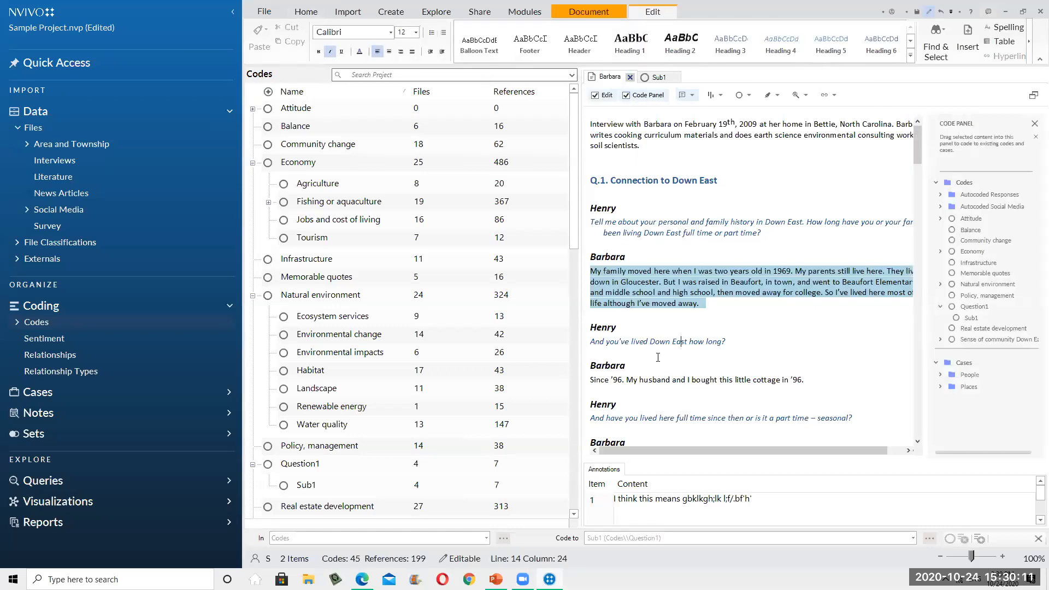
{"action": "scroll", "coordinate": [655, 358], "scroll_direction": "down", "scroll_amount": 15}
{"action": "left_click_drag", "start_coordinate": [600, 307], "coordinate": [870, 310]}
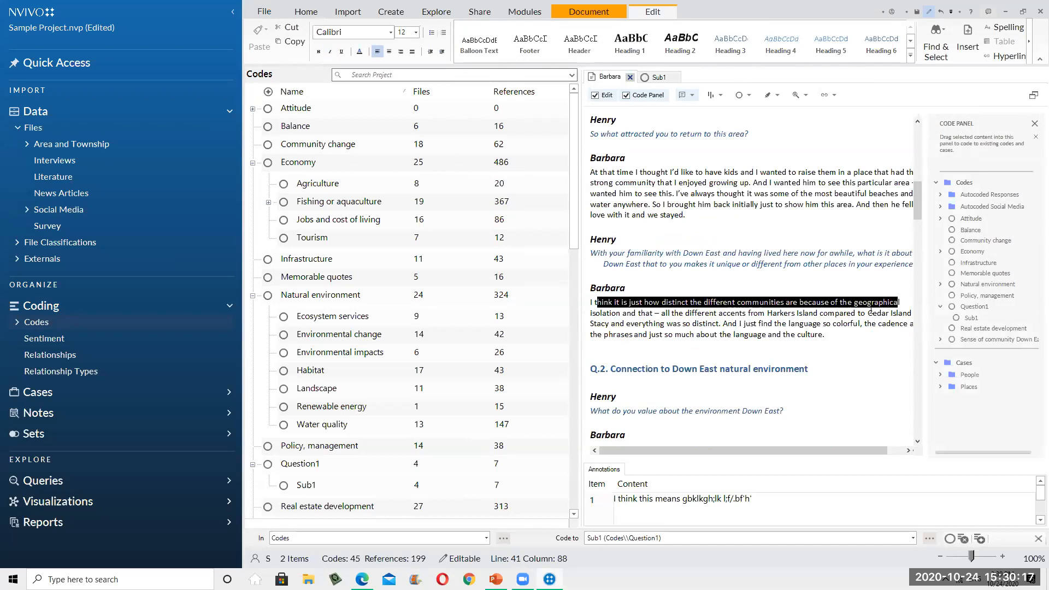
{"action": "left_click", "coordinate": [798, 304]}
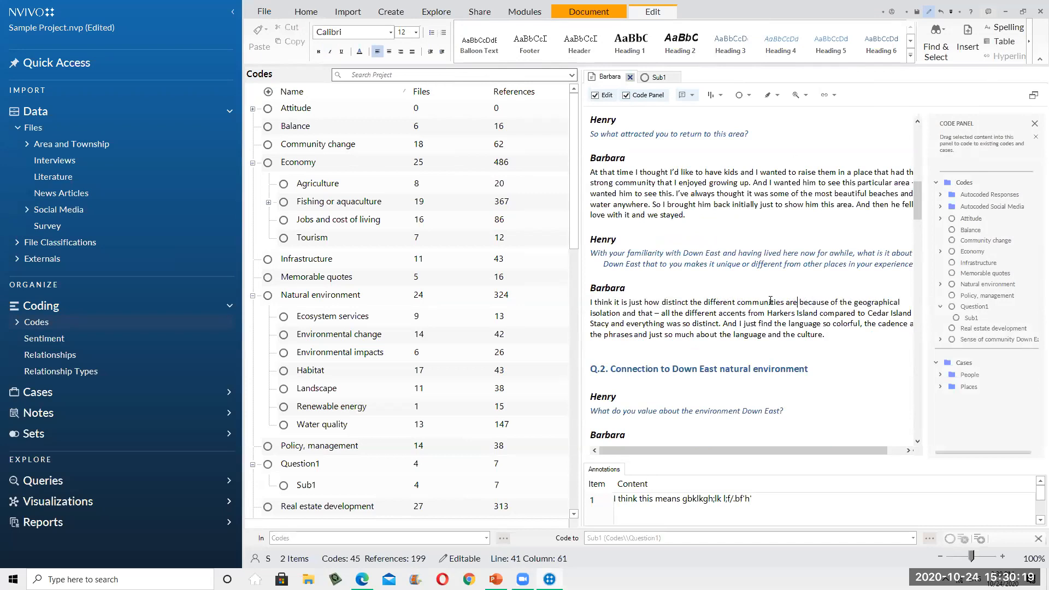
{"action": "left_click_drag", "start_coordinate": [592, 304], "coordinate": [902, 305]}
{"action": "left_click_drag", "start_coordinate": [811, 304], "coordinate": [974, 233]}
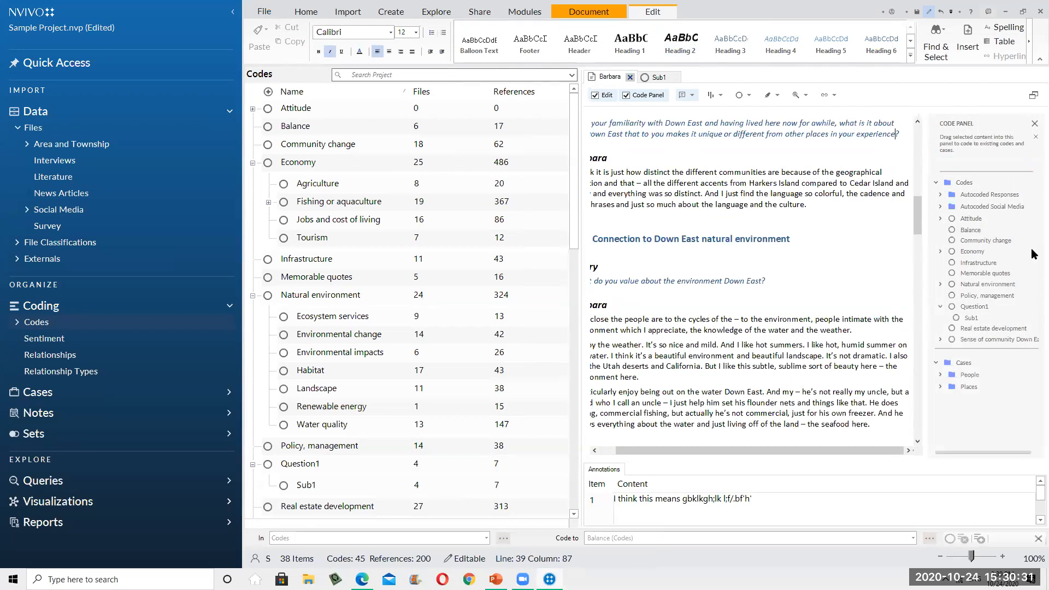
- Code the interview passage from "Well, the one thing is that it's very low" to "people to get septic" to Sub1
{"action": "left_click", "coordinate": [795, 514]}
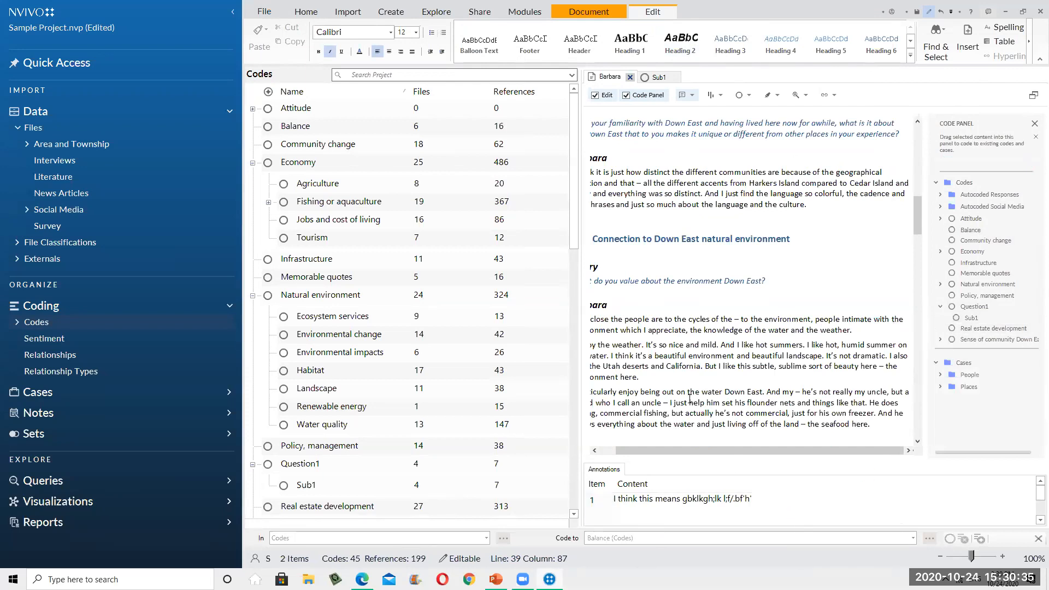
{"action": "scroll", "coordinate": [690, 399], "scroll_direction": "down", "scroll_amount": 8}
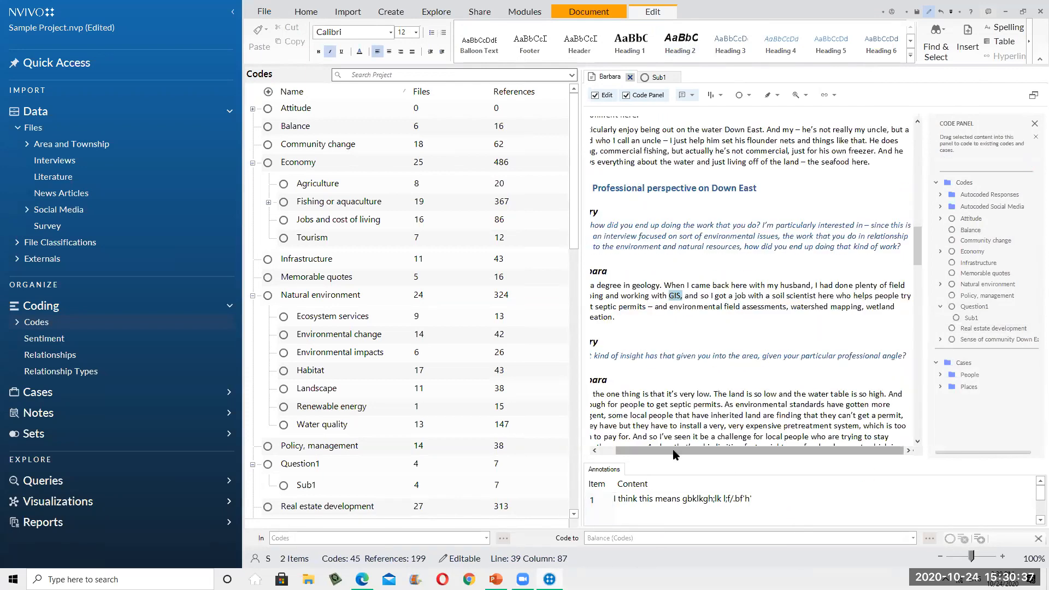
{"action": "scroll", "coordinate": [656, 407], "scroll_direction": "left", "scroll_amount": 2}
{"action": "left_click_drag", "start_coordinate": [591, 395], "coordinate": [978, 324]}
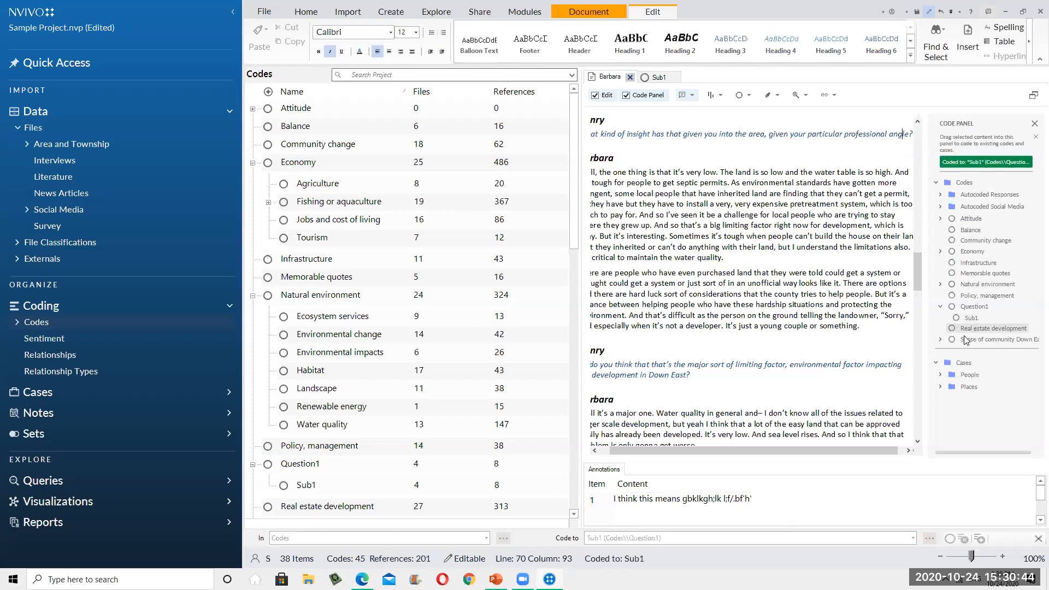
- Review the text references coded at Sub1 and return to the text interview
{"action": "double_click", "coordinate": [349, 486]}
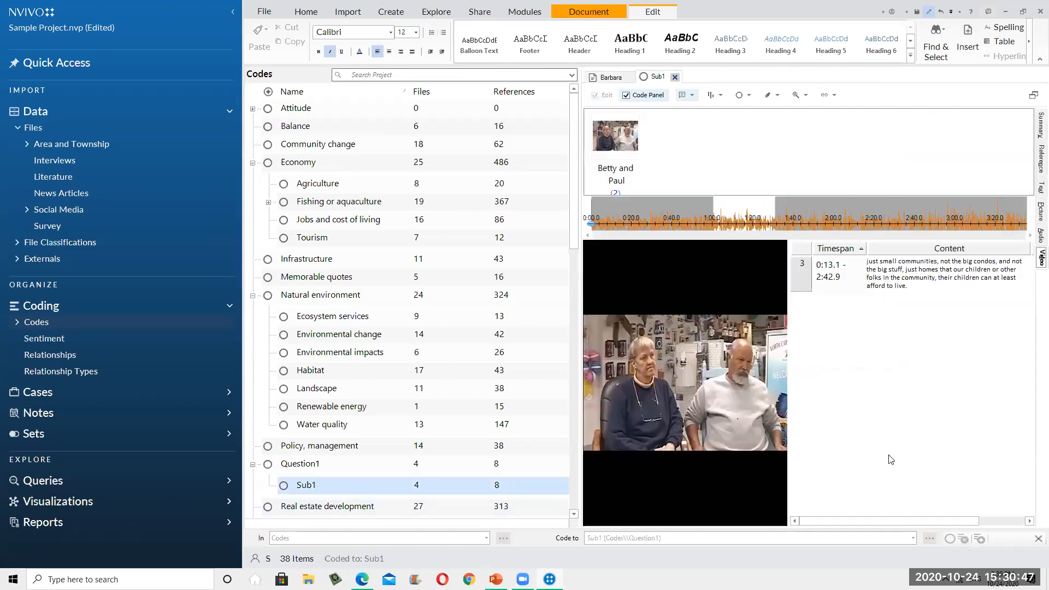
{"action": "left_click", "coordinate": [1040, 188]}
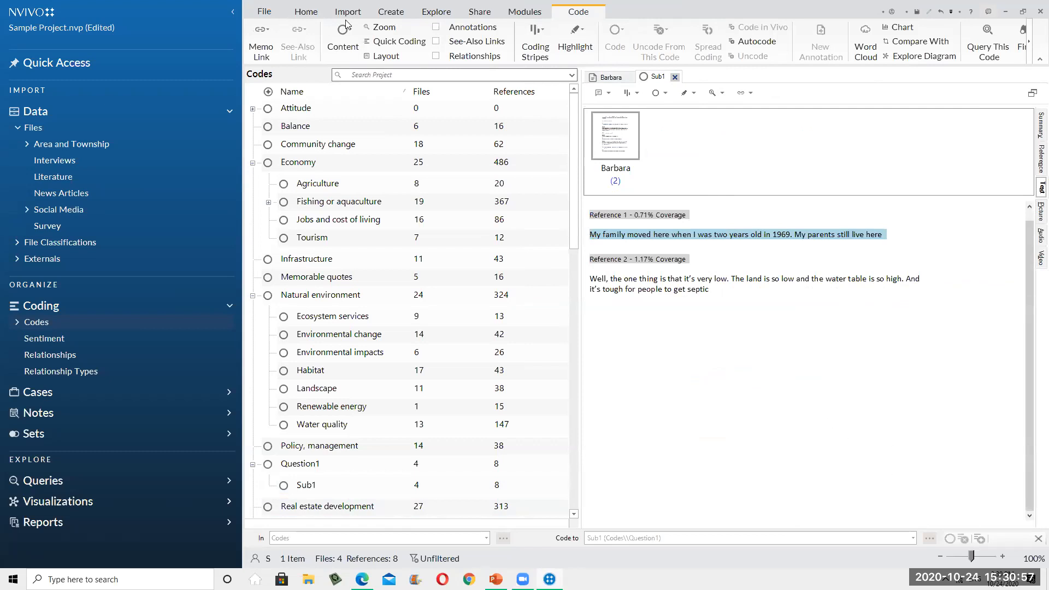
{"action": "left_click", "coordinate": [611, 78]}
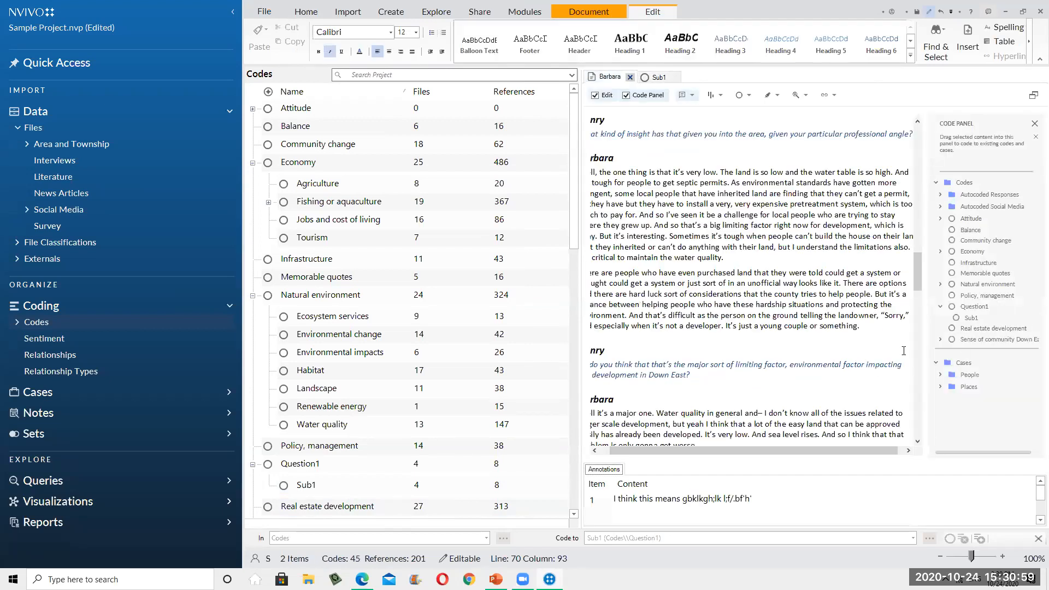
- Start coding the interview passage from "but they have to install" to "Sometimes", creating a new top-level code with a child code under it
{"action": "left_click_drag", "start_coordinate": [630, 207], "coordinate": [705, 237]}
{"action": "left_click", "coordinate": [688, 219]}
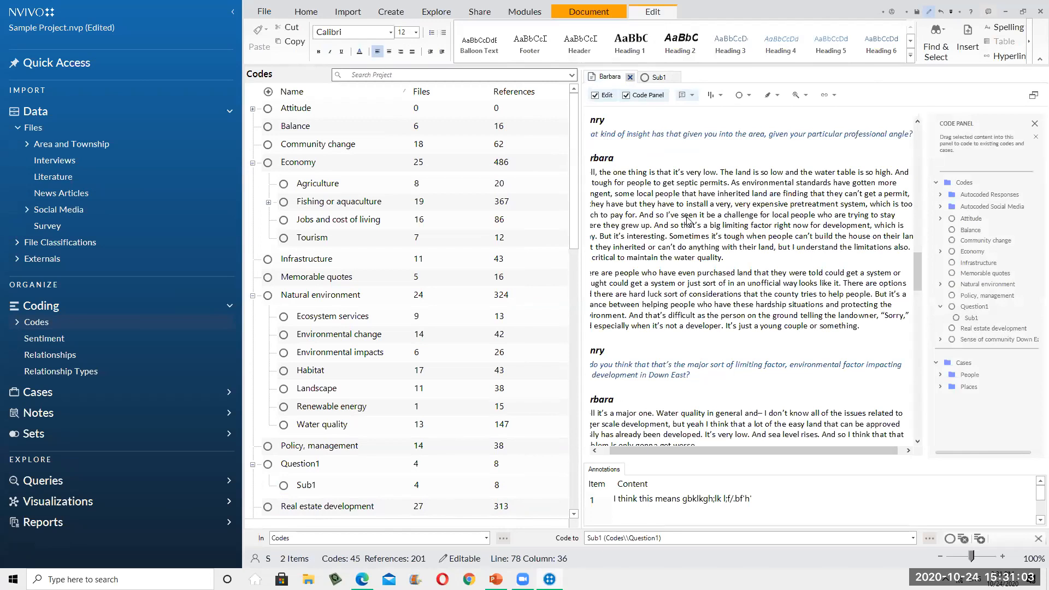
{"action": "left_click", "coordinate": [625, 224]}
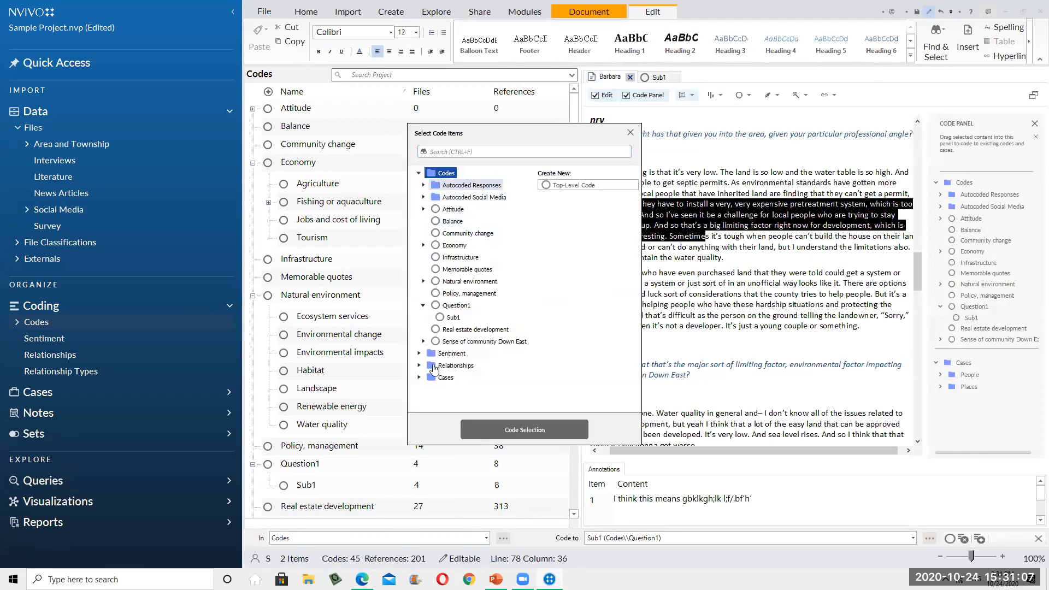
{"action": "left_click", "coordinate": [585, 186]}
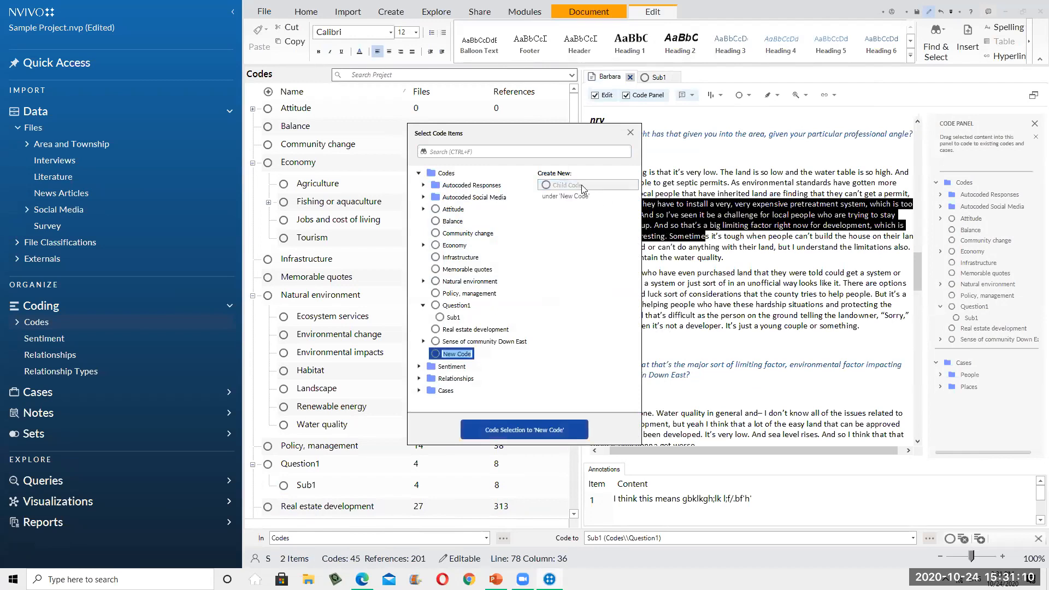
{"action": "left_click", "coordinate": [550, 181]}
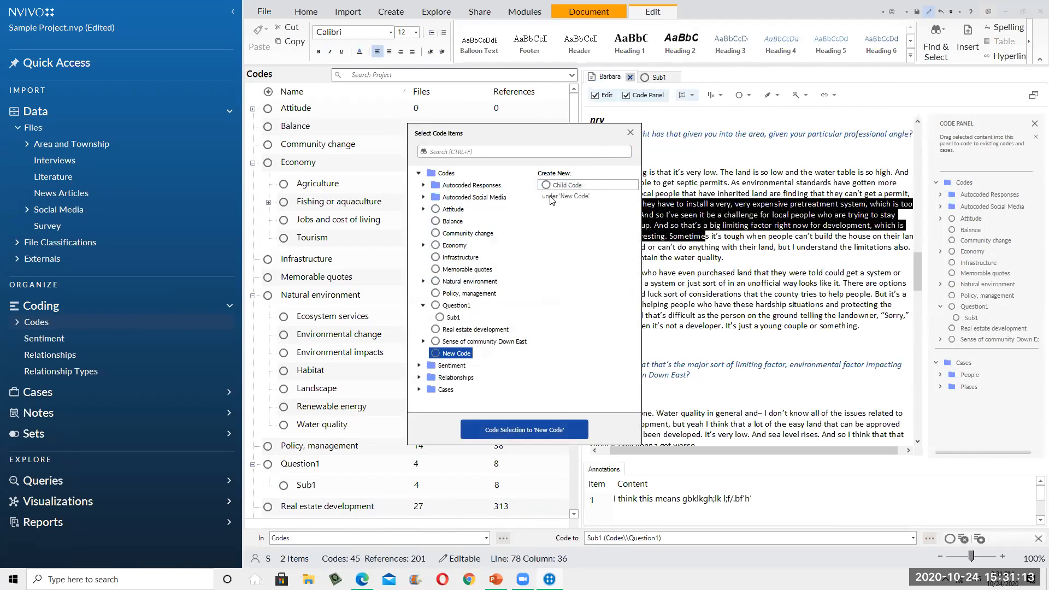
{"action": "left_click", "coordinate": [553, 187]}
{"action": "left_click", "coordinate": [553, 188]}
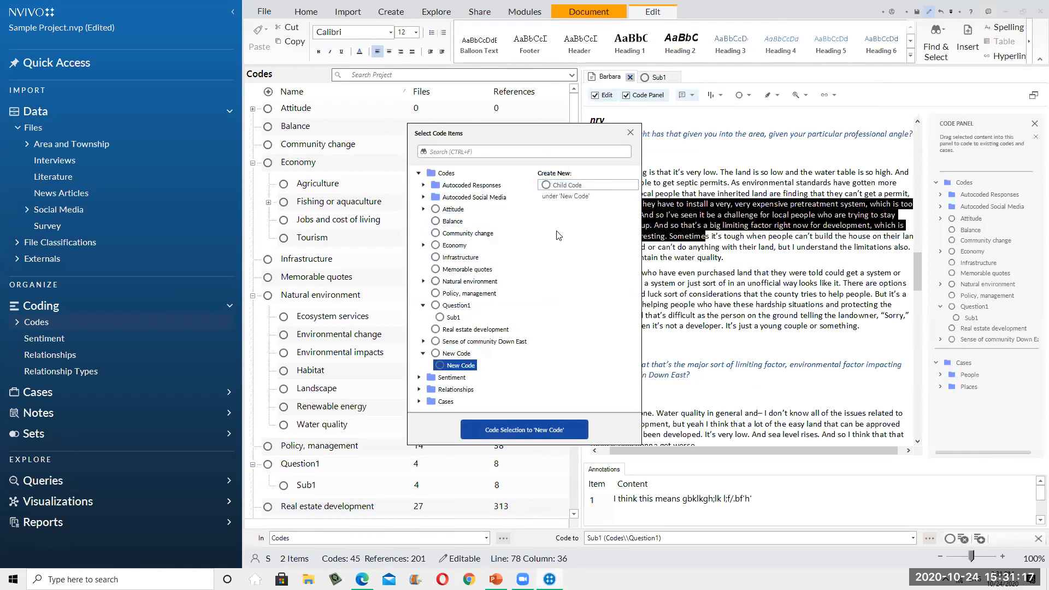
- Rename the new child code as Sub 2
{"action": "left_click_drag", "start_coordinate": [604, 143], "coordinate": [597, 155]}
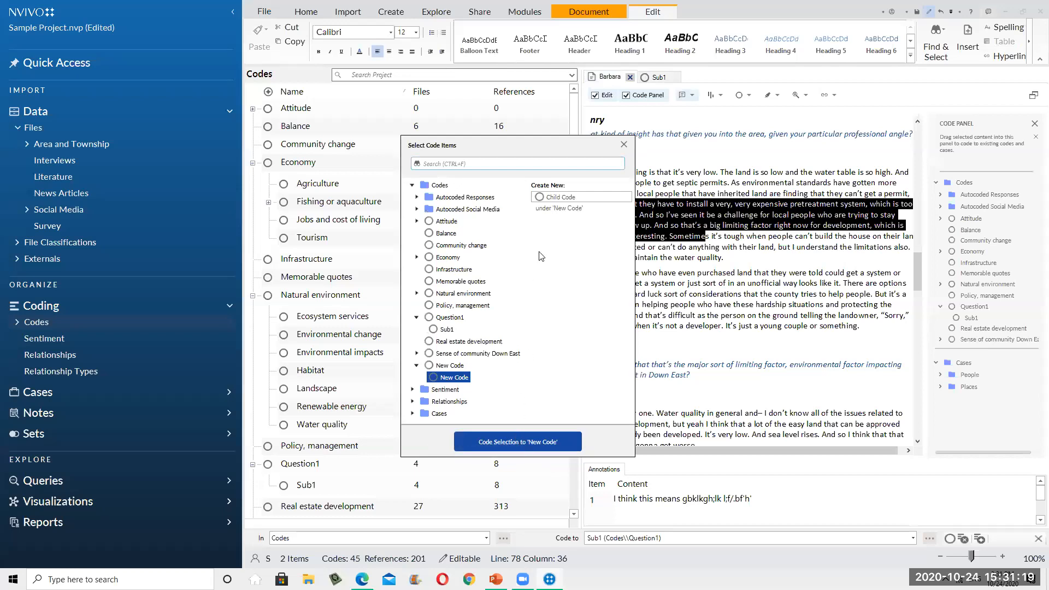
{"action": "right_click", "coordinate": [462, 383]}
{"action": "left_click", "coordinate": [567, 414]}
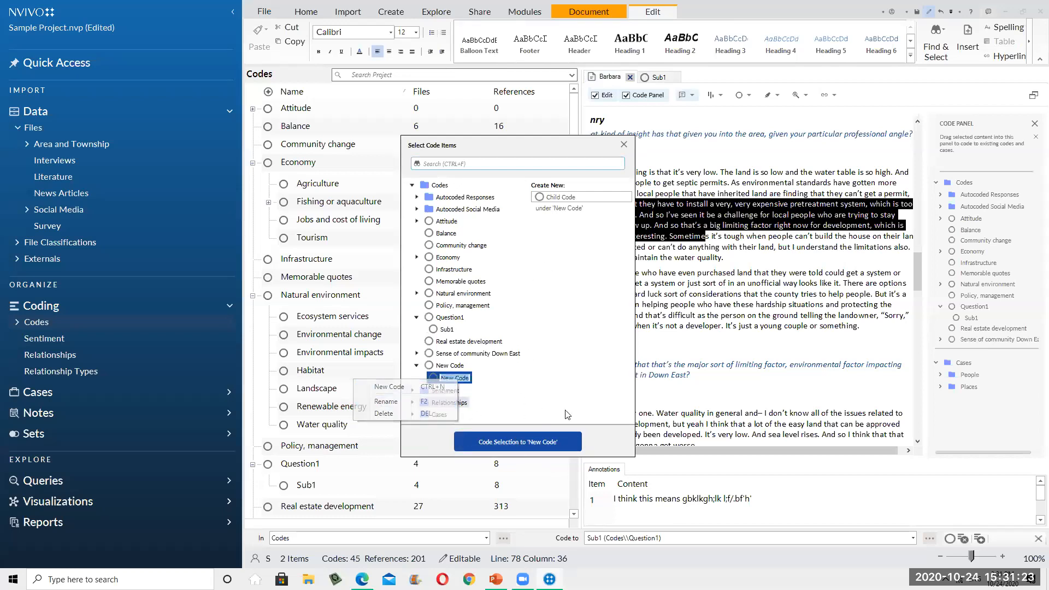
{"action": "type", "text": "Sub 2"}
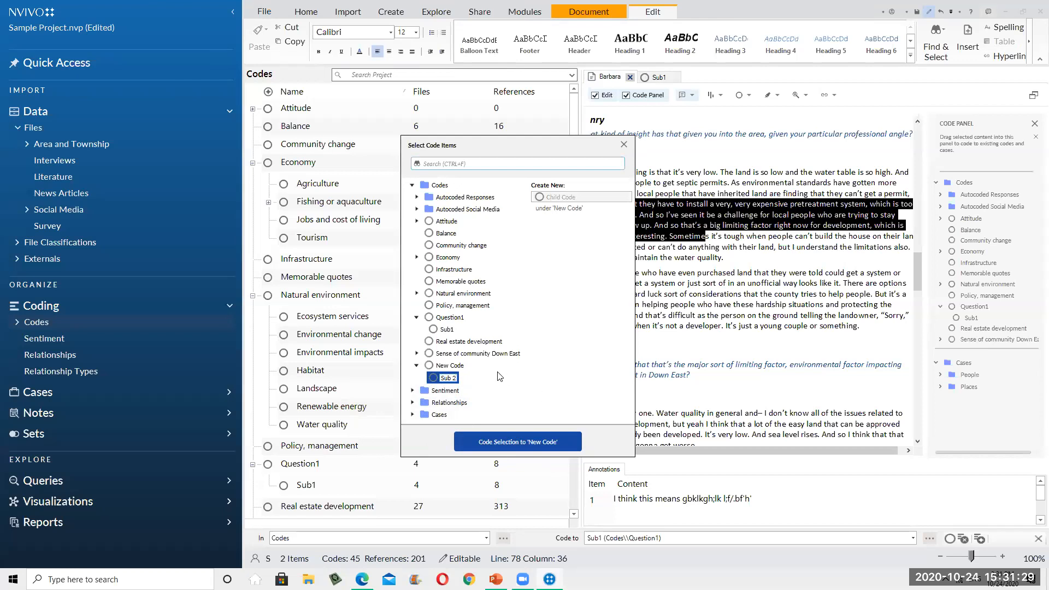
- Rename the new parent code as New1 and code the selected passage to its child code Sub 2
{"action": "left_click", "coordinate": [455, 375]}
{"action": "right_click", "coordinate": [452, 365]}
{"action": "left_click", "coordinate": [403, 390]}
{"action": "type", "text": "New1"}
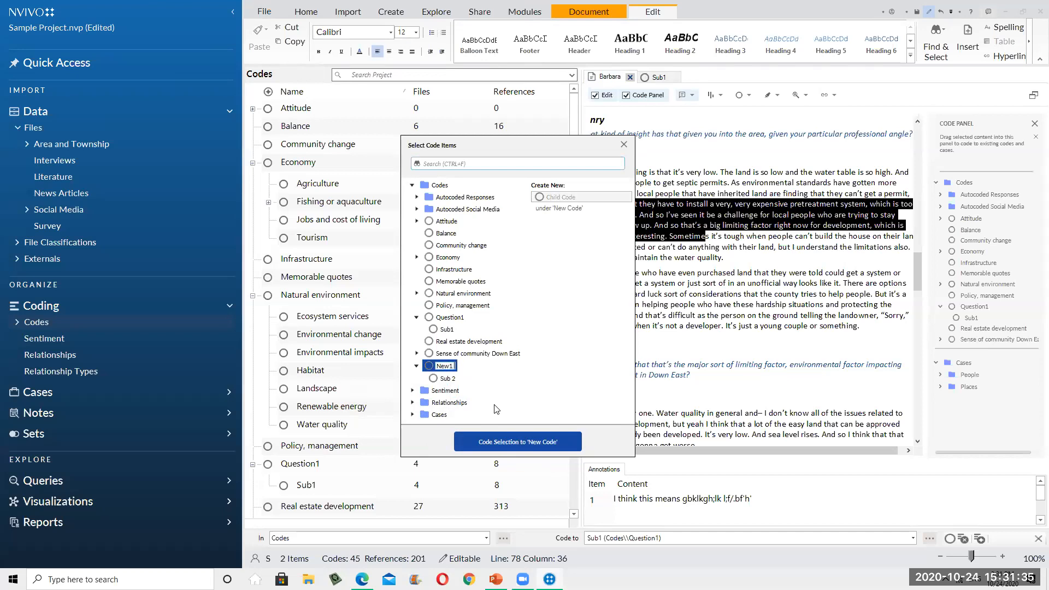
{"action": "key", "text": "Return"}
{"action": "left_click", "coordinate": [447, 377]}
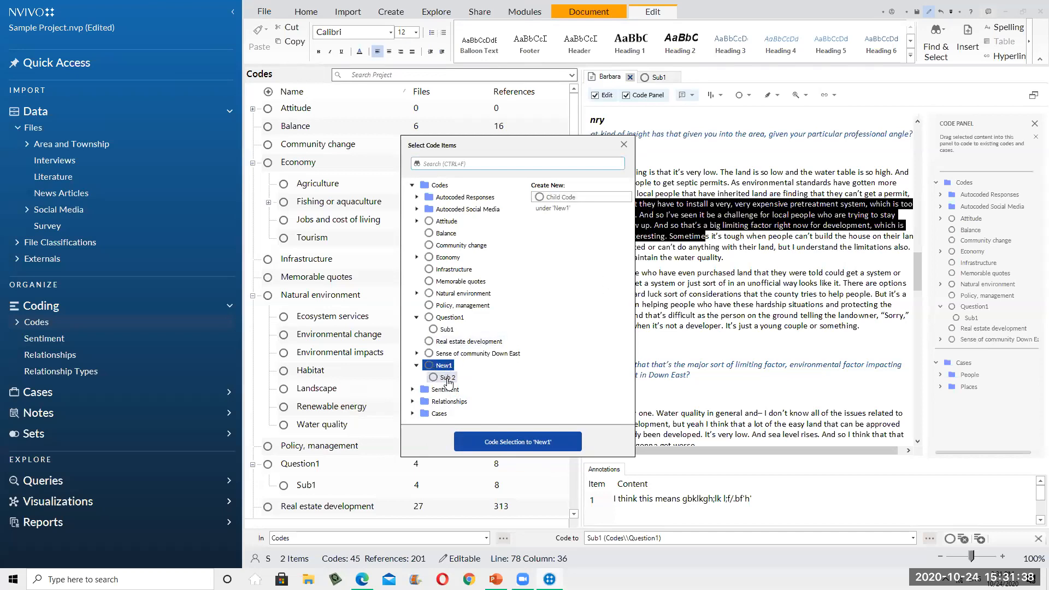
{"action": "left_click", "coordinate": [534, 441]}
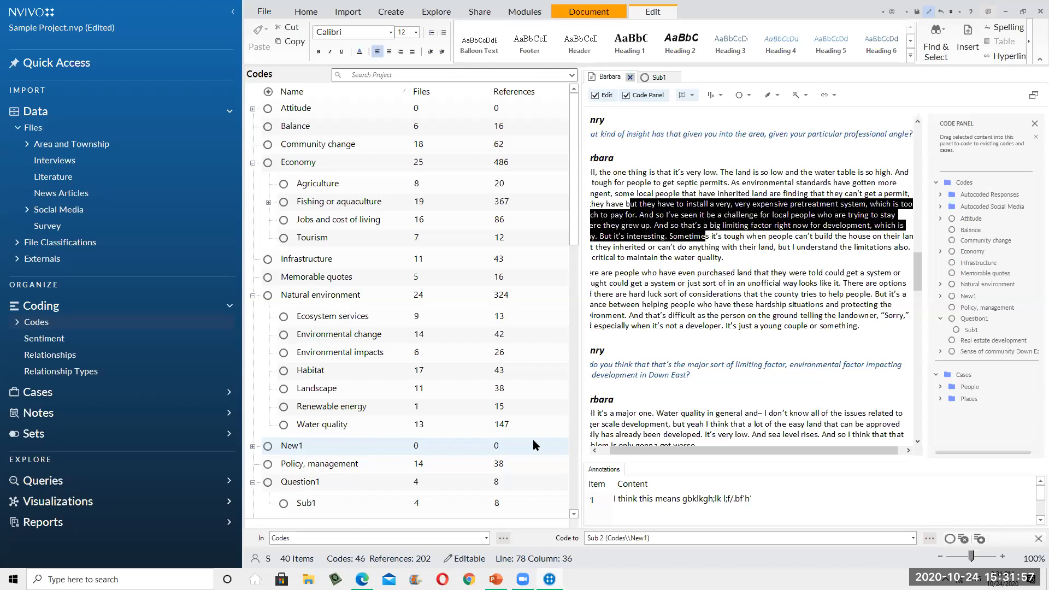
{"action": "double_click", "coordinate": [810, 11]}
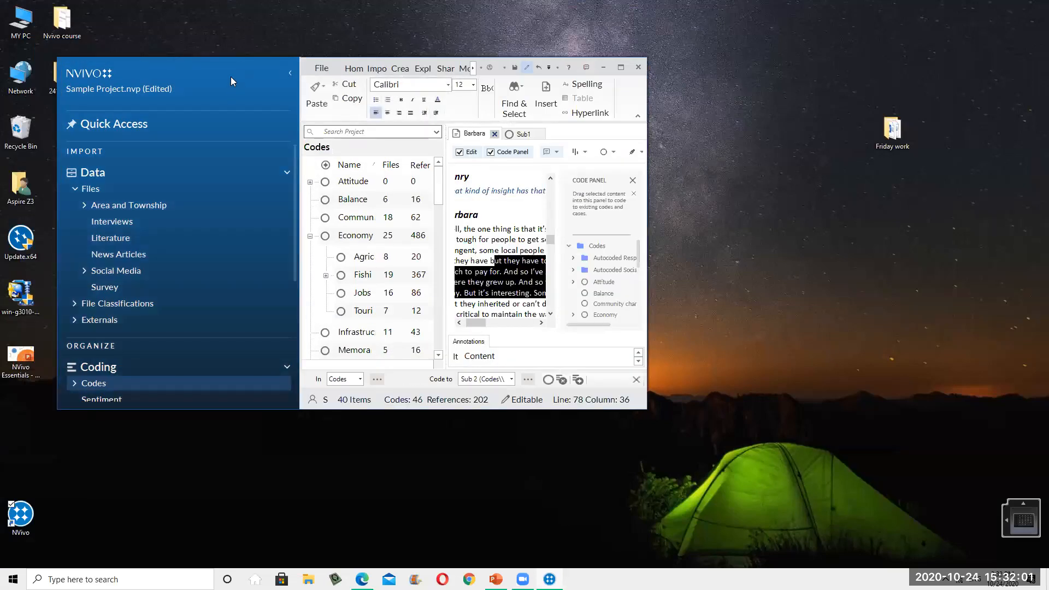
{"action": "left_click", "coordinate": [621, 68]}
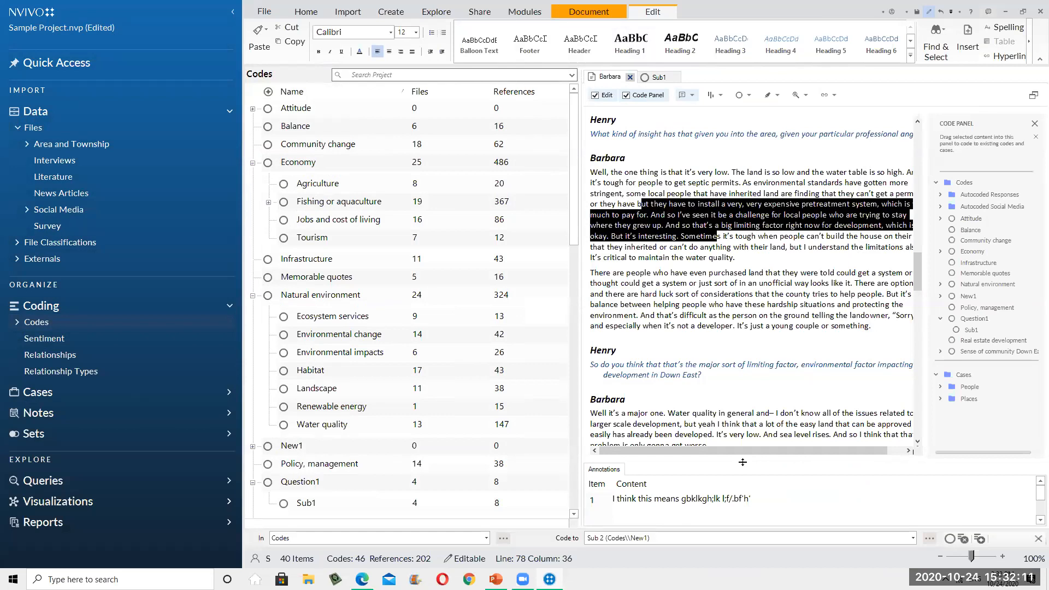
- Save the project and open the estuarine shoreline change article from the Literature files
{"action": "left_click", "coordinate": [65, 183]}
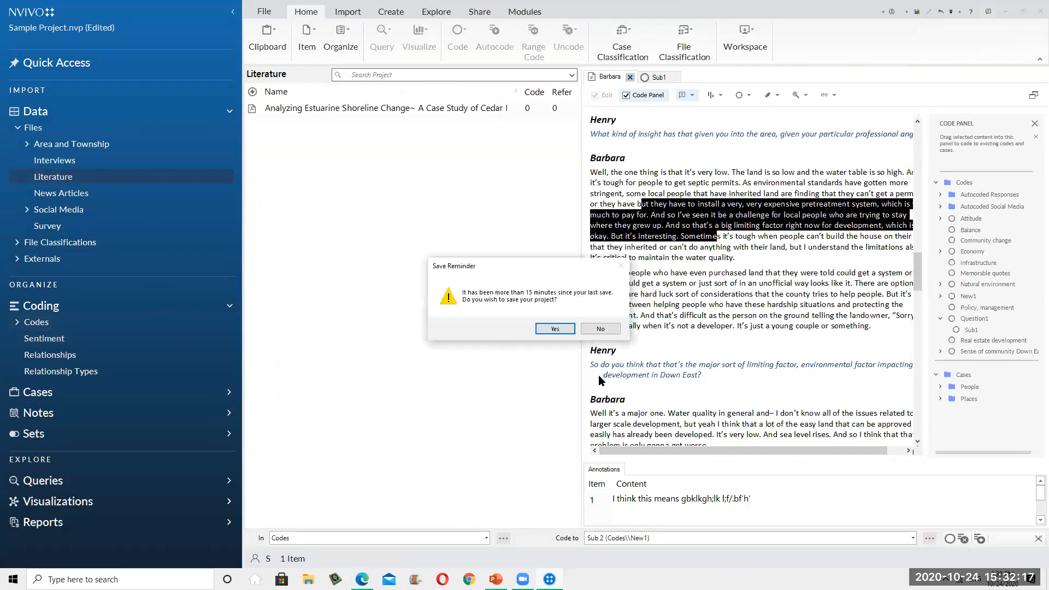
{"action": "left_click", "coordinate": [555, 329]}
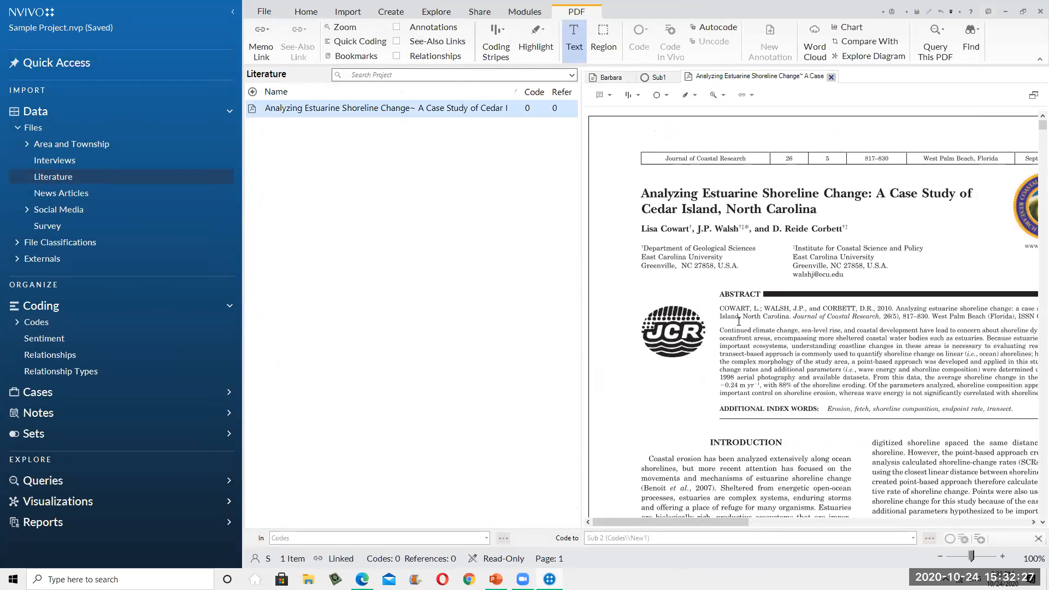
{"action": "left_click_drag", "start_coordinate": [735, 317], "coordinate": [863, 370]}
{"action": "right_click", "coordinate": [829, 357]}
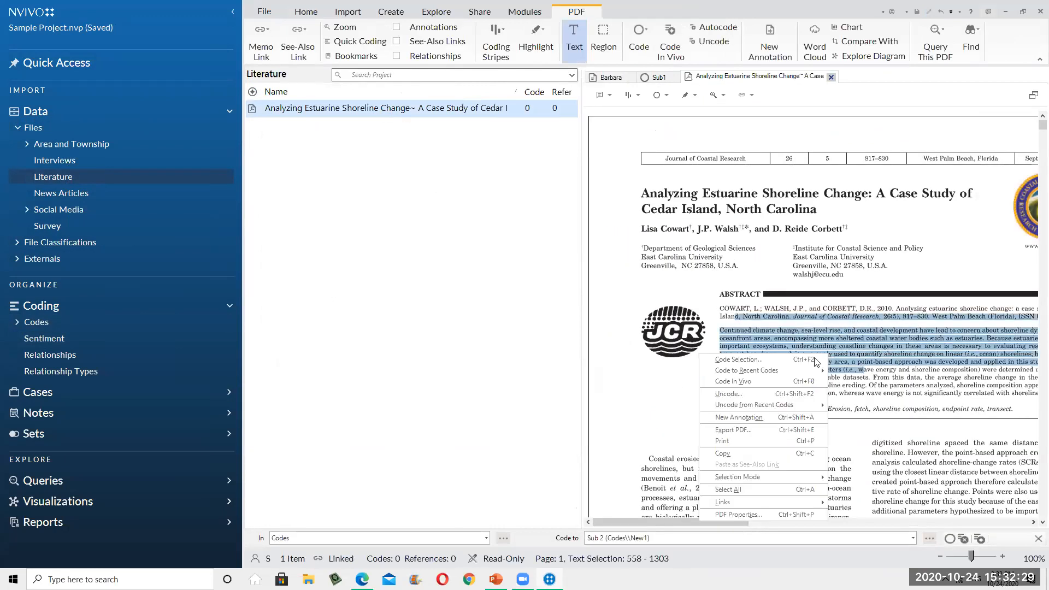
{"action": "left_click", "coordinate": [762, 357]}
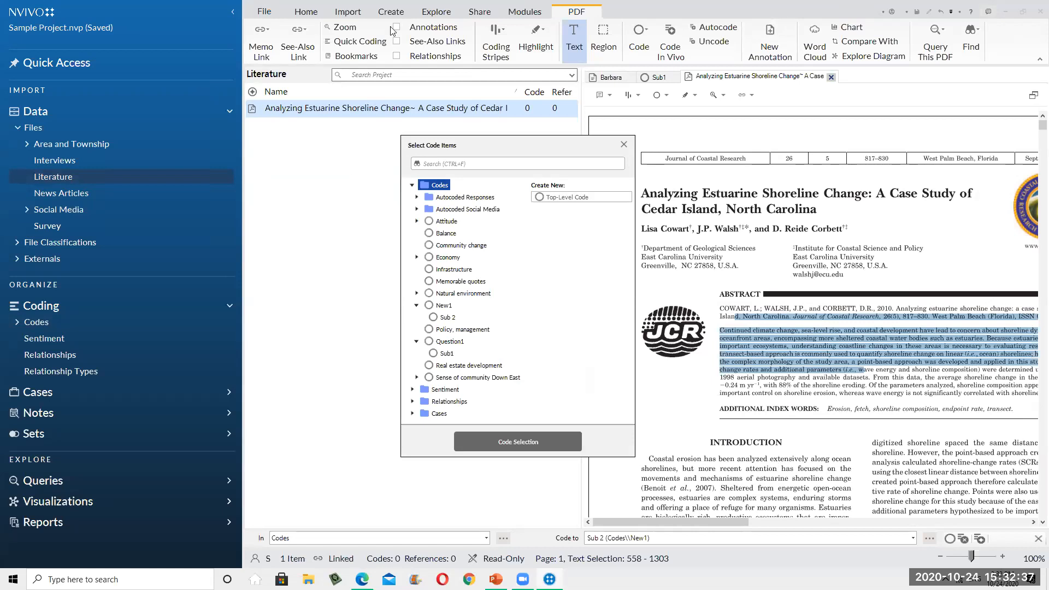
{"action": "left_click", "coordinate": [624, 144]}
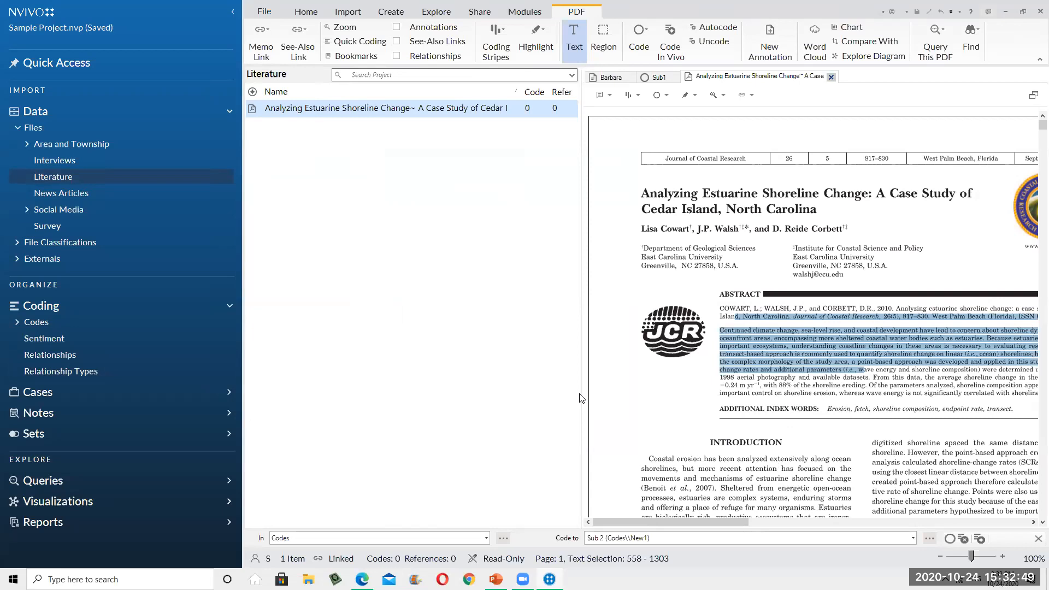
{"action": "left_click", "coordinate": [1023, 10]}
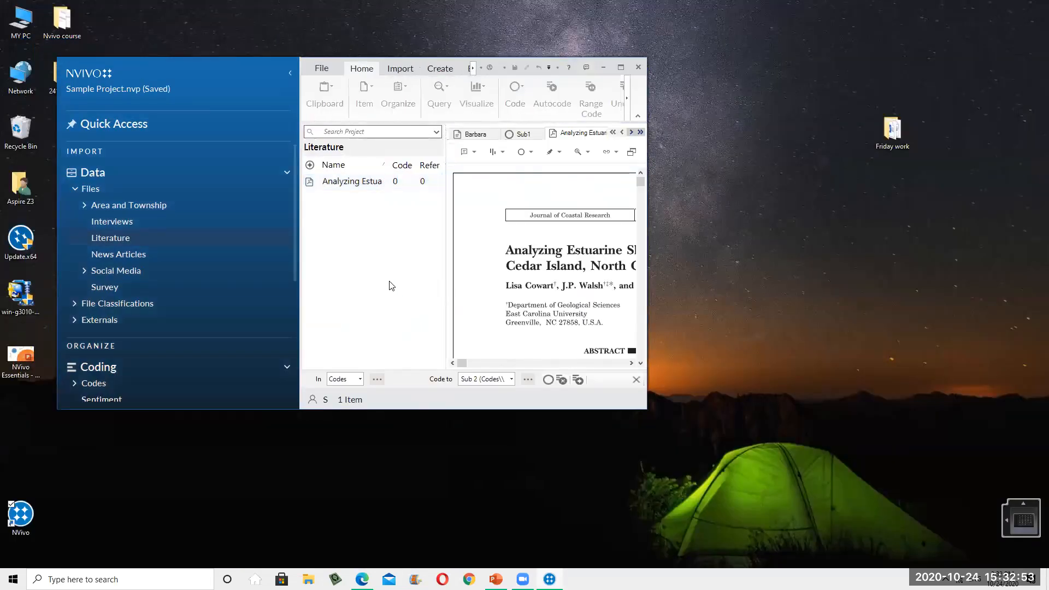
{"action": "double_click", "coordinate": [195, 71]}
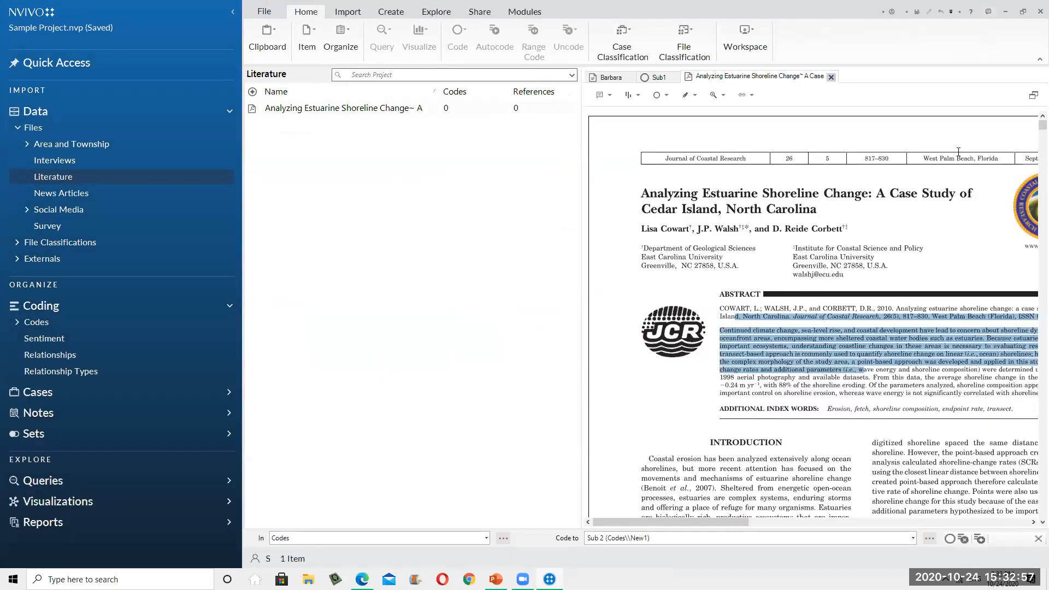
- Close the shoreline article, the Sub1 code and the text interview
{"action": "left_click", "coordinate": [831, 77]}
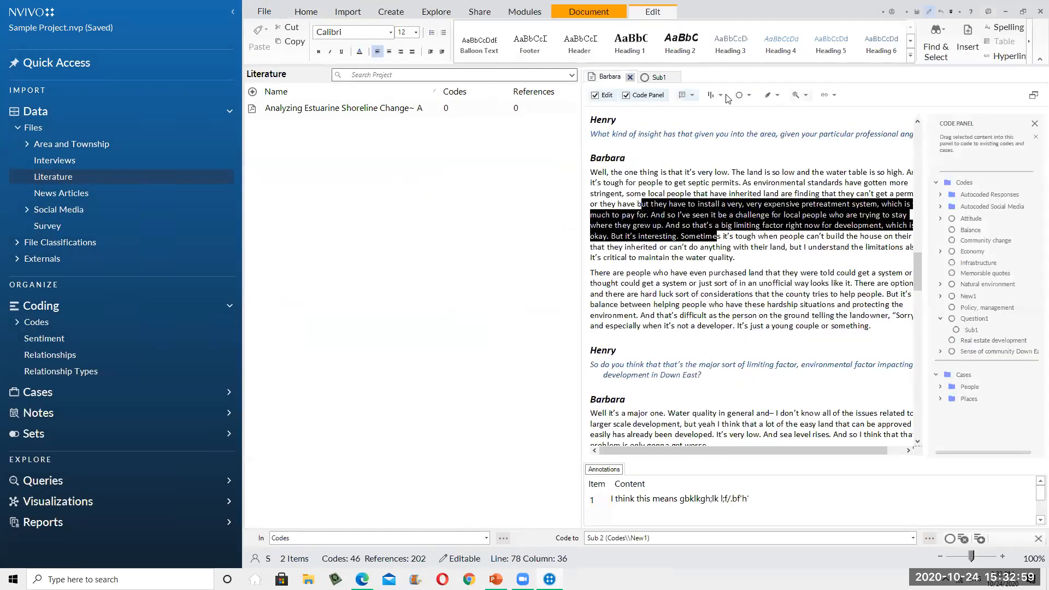
{"action": "left_click", "coordinate": [640, 77]}
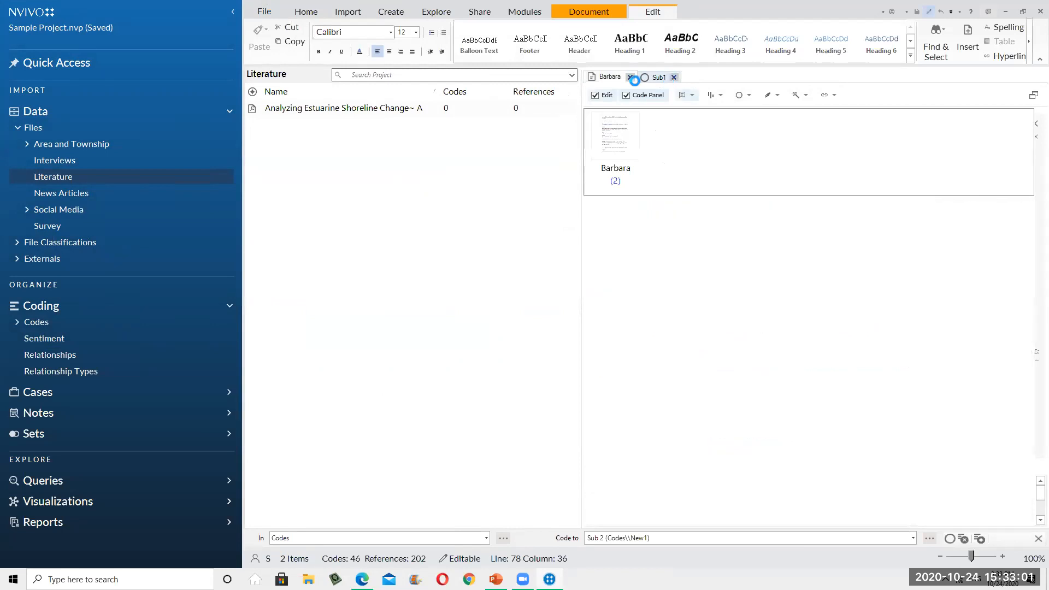
{"action": "left_click", "coordinate": [675, 78]}
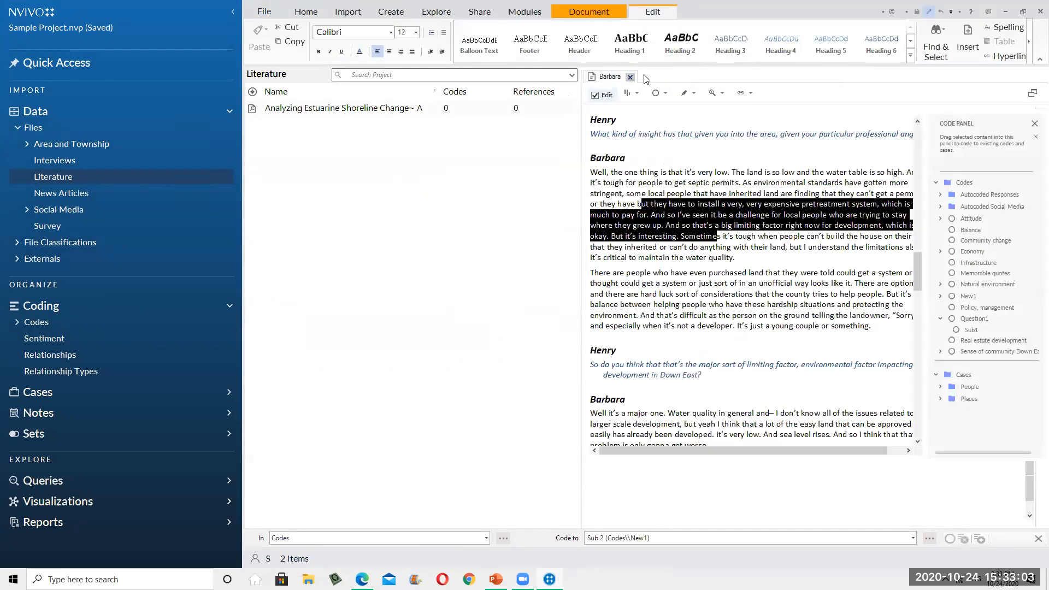
{"action": "left_click", "coordinate": [631, 77]}
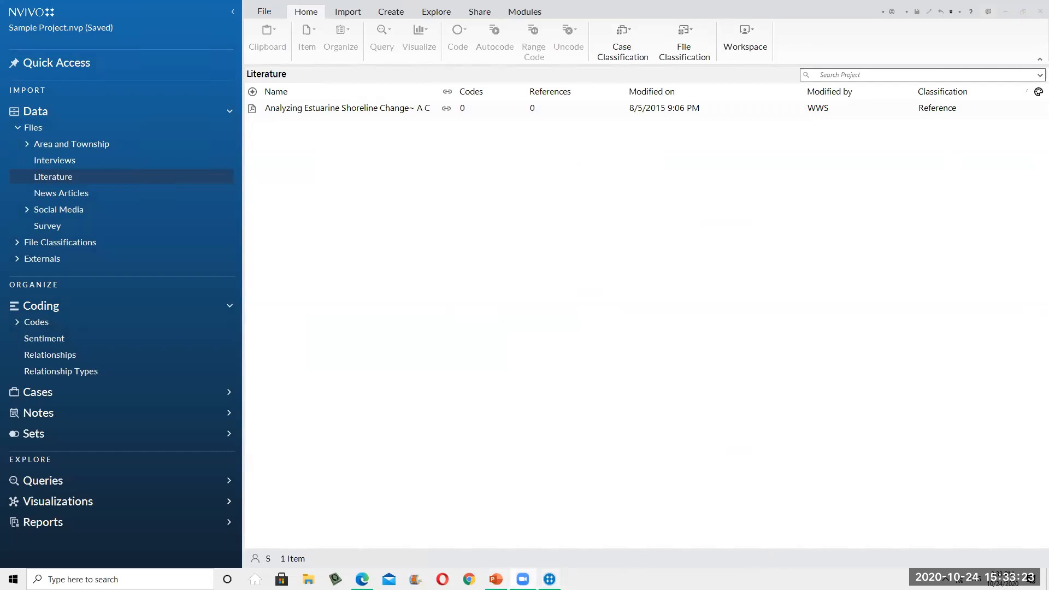
- Reopen the recently coded text interview from the Interviews files and examine its first annotated answer and the codes in the Code Panel
{"action": "left_click", "coordinate": [825, 411]}
{"action": "left_click", "coordinate": [67, 160]}
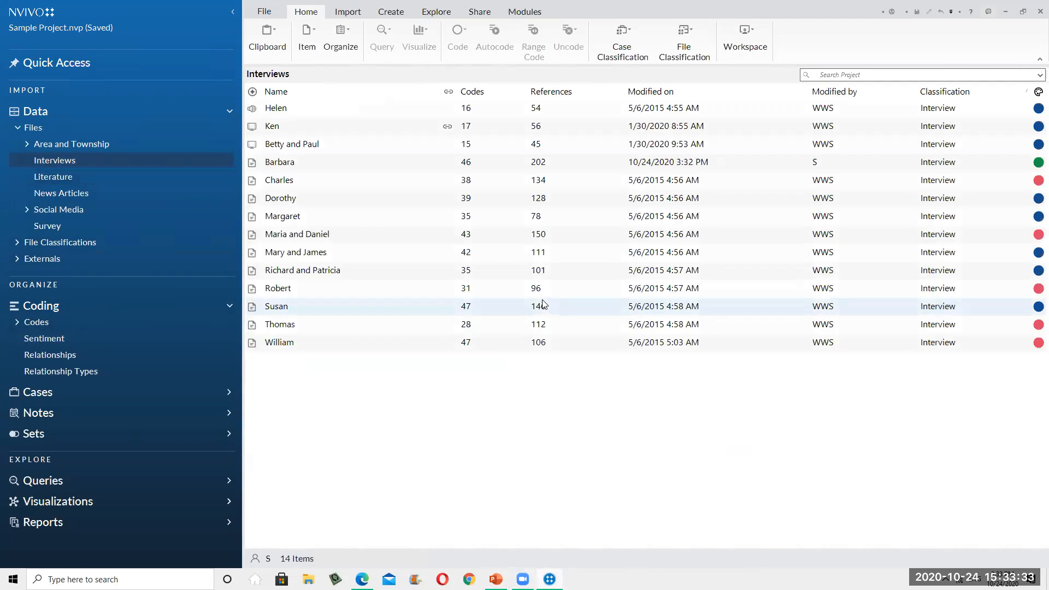
{"action": "left_click", "coordinate": [273, 162]}
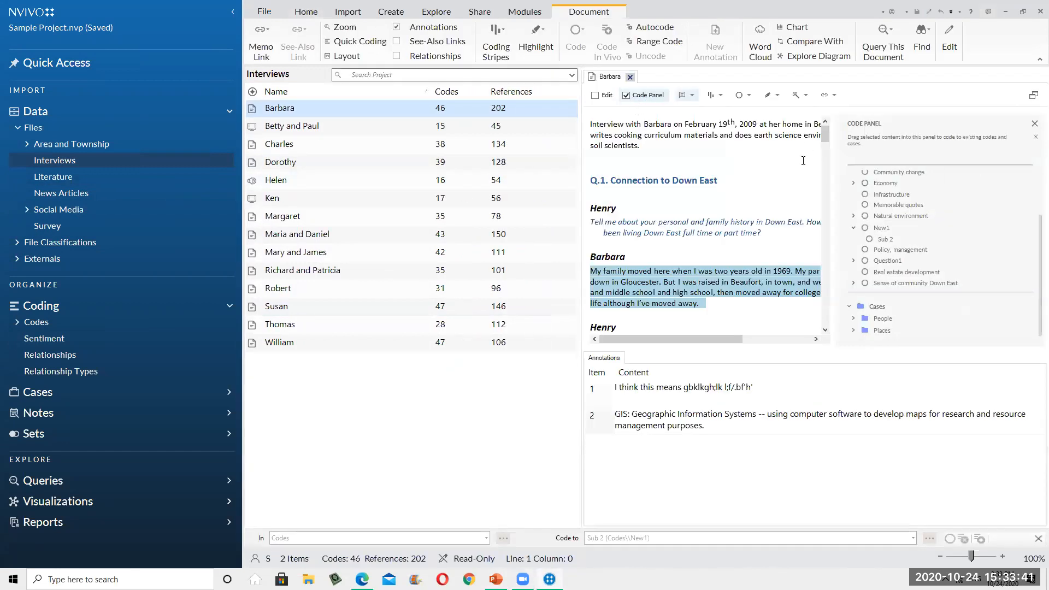
{"action": "scroll", "coordinate": [957, 242], "scroll_direction": "up", "scroll_amount": 2}
{"action": "scroll", "coordinate": [957, 242], "scroll_direction": "down", "scroll_amount": 3}
{"action": "left_click", "coordinate": [634, 291]}
{"action": "scroll", "coordinate": [1012, 218], "scroll_direction": "up", "scroll_amount": 3}
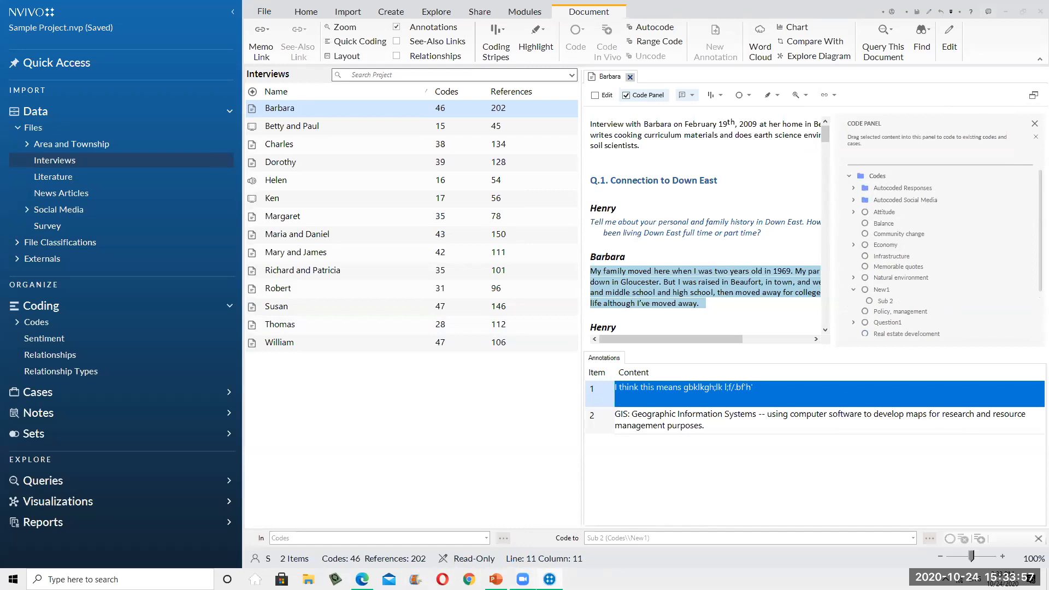
{"action": "left_click", "coordinate": [509, 431]}
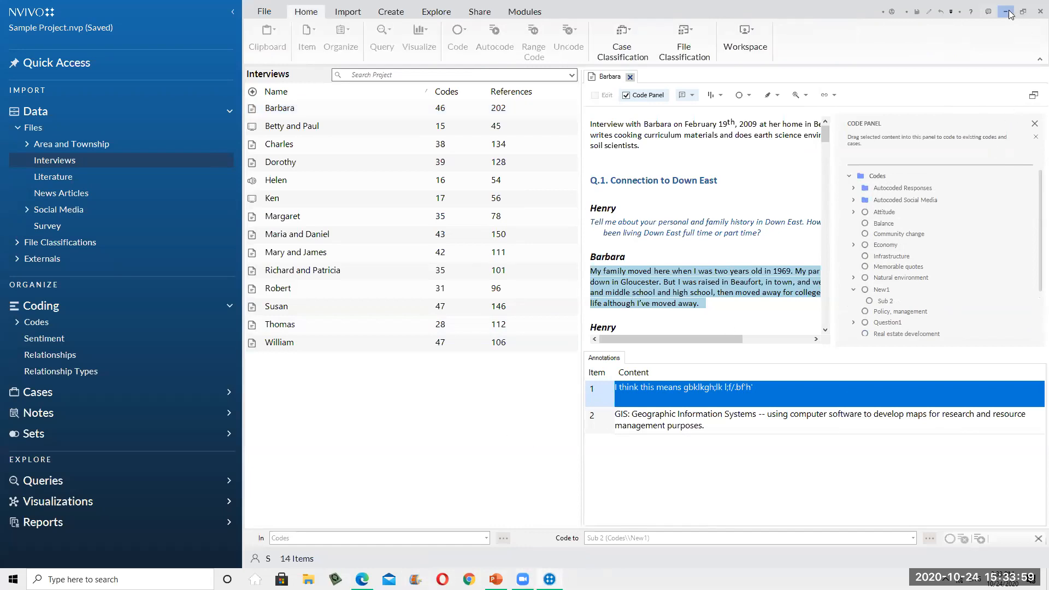
{"action": "left_click", "coordinate": [1006, 12]}
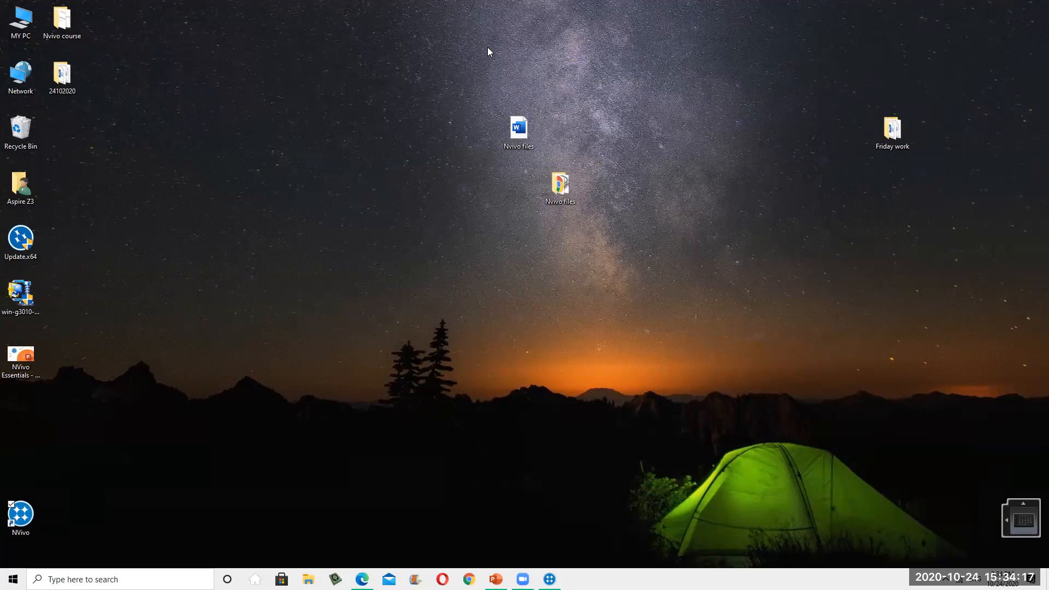
{"action": "left_click", "coordinate": [550, 579]}
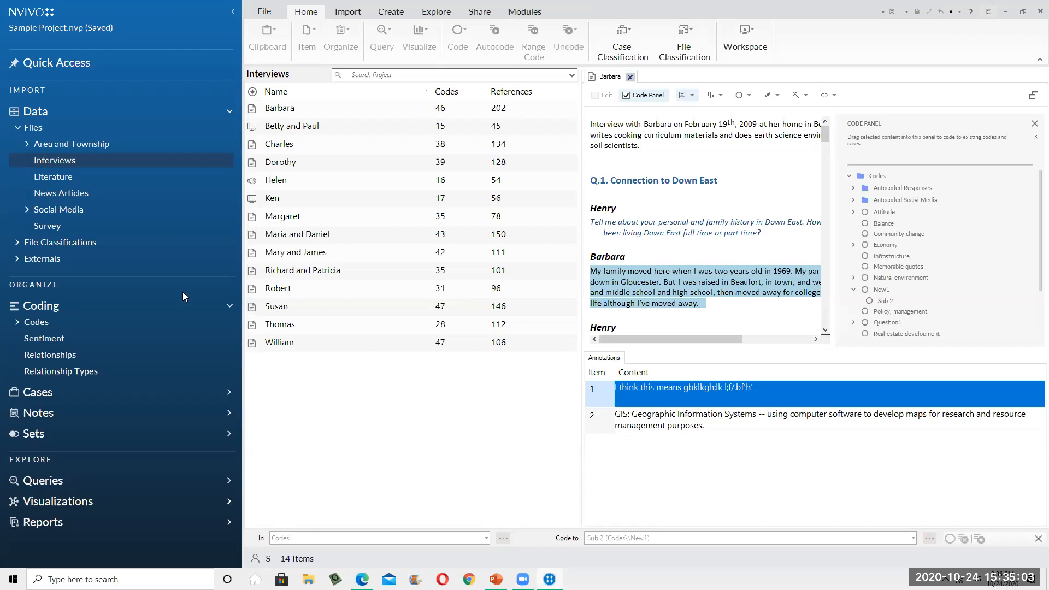
- Switch to the PowerPoint presentation, run the slide show from the Organizing data slide and show the Data Exploration and Familiarization slide
{"action": "left_click", "coordinate": [496, 579]}
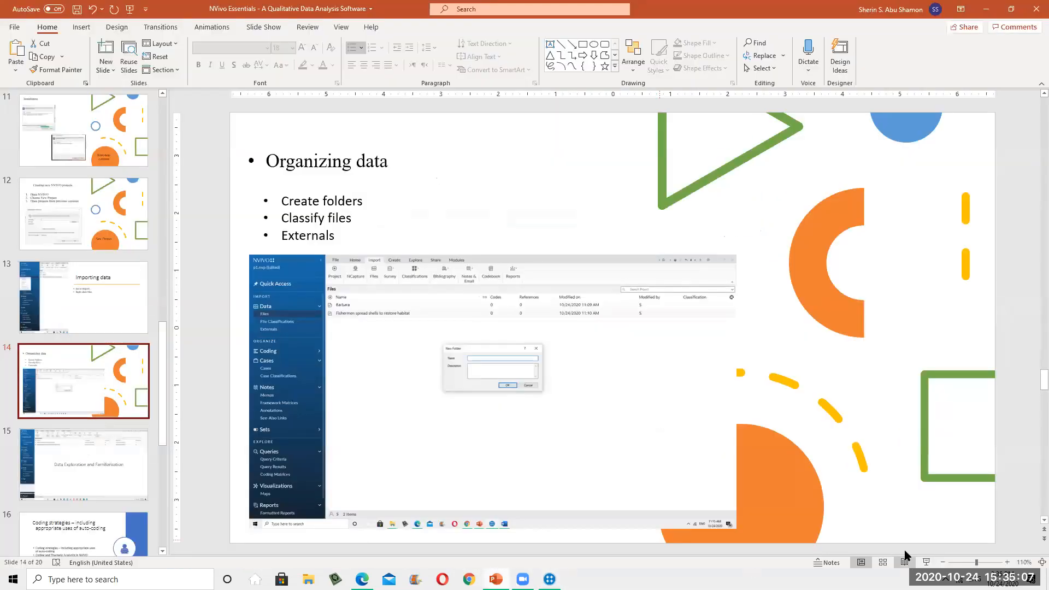
{"action": "left_click", "coordinate": [927, 563]}
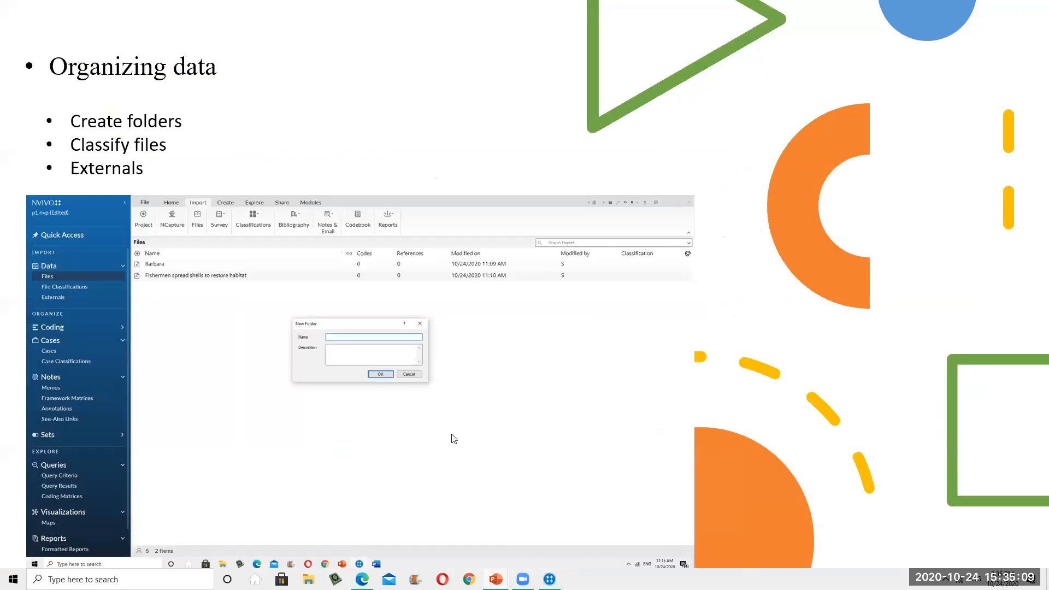
{"action": "left_click", "coordinate": [461, 432]}
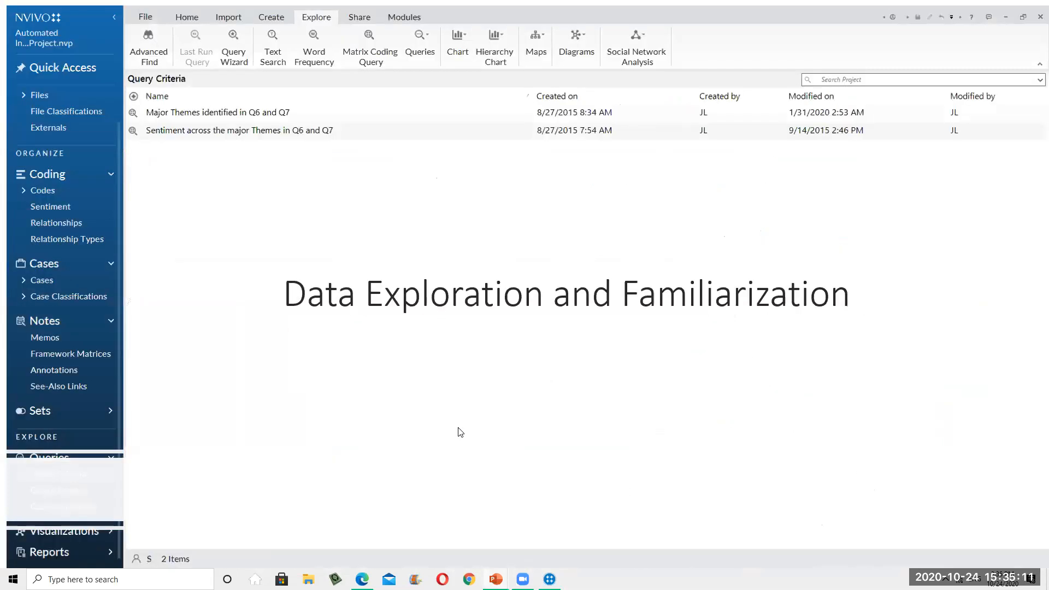
{"action": "left_click", "coordinate": [461, 433]}
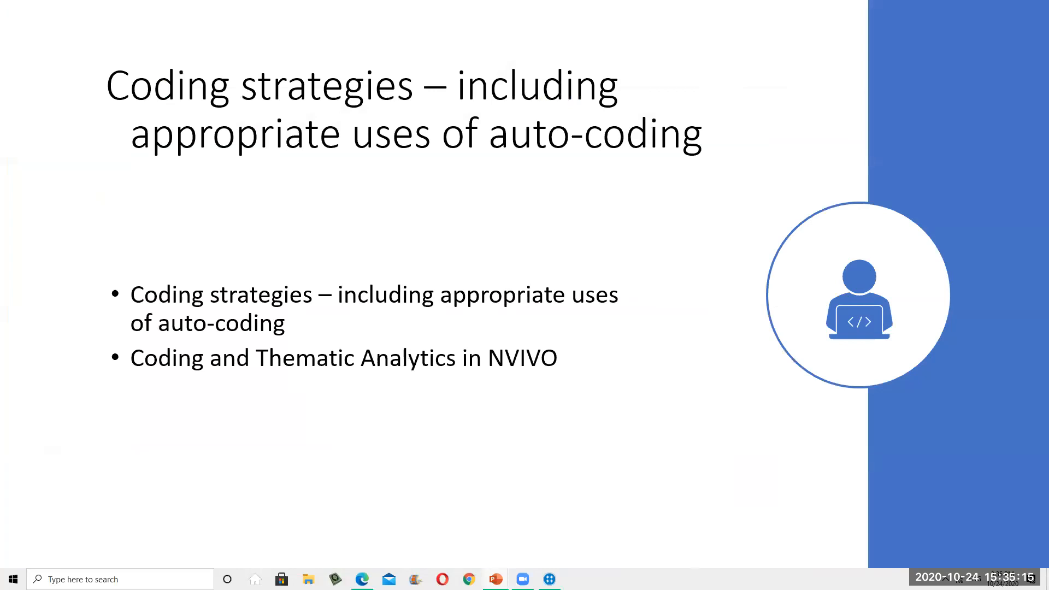
{"action": "key", "text": "Right"}
{"action": "key", "text": "Left"}
{"action": "key", "text": "Left"}
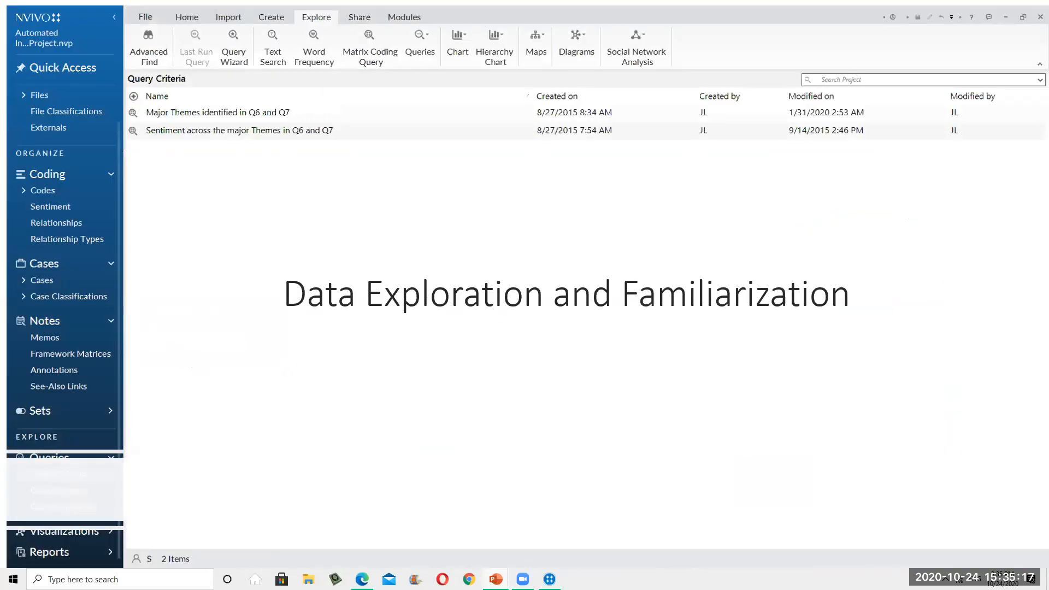
- End the slide show, return to NVivo and sort the Interviews files by name in descending order
{"action": "key", "text": "Escape"}
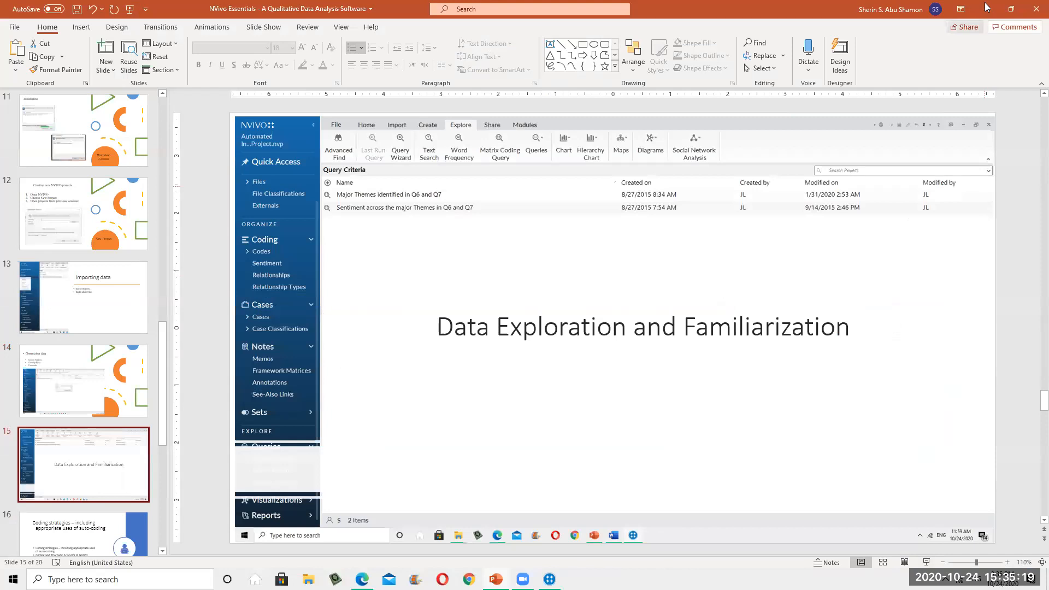
{"action": "key", "text": "alt+Tab"}
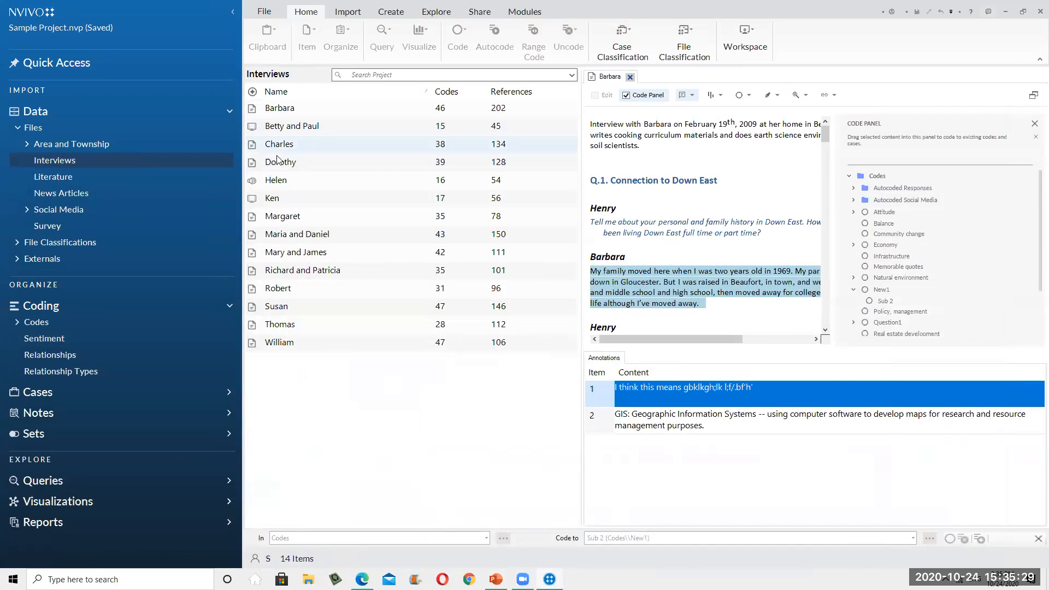
{"action": "left_click", "coordinate": [428, 96]}
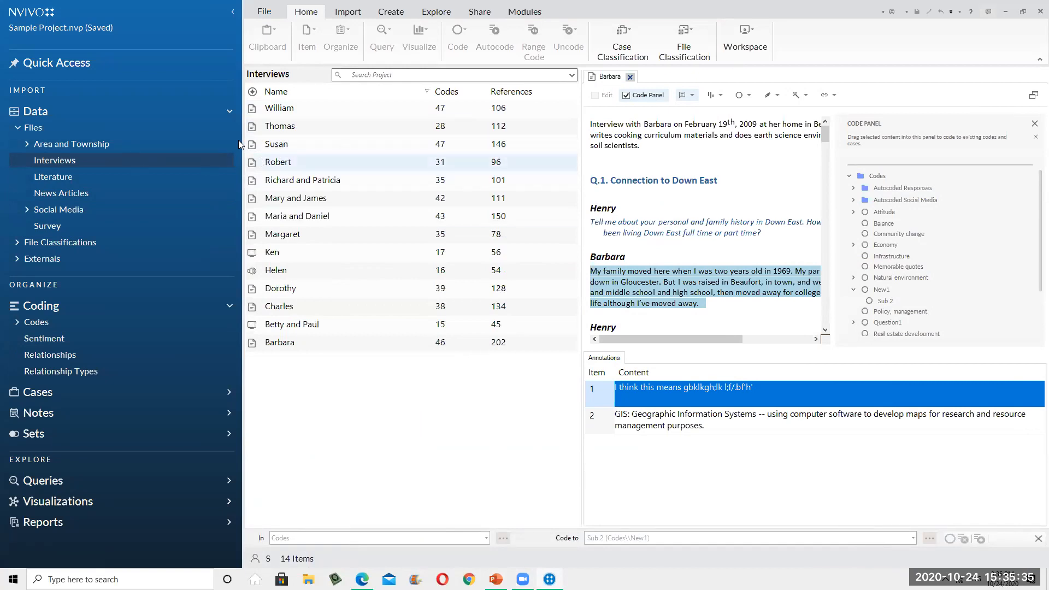
- Select the first eight text interviews in the sorted list and run the Autocode Wizard to identify themes
{"action": "left_click", "coordinate": [299, 108]}
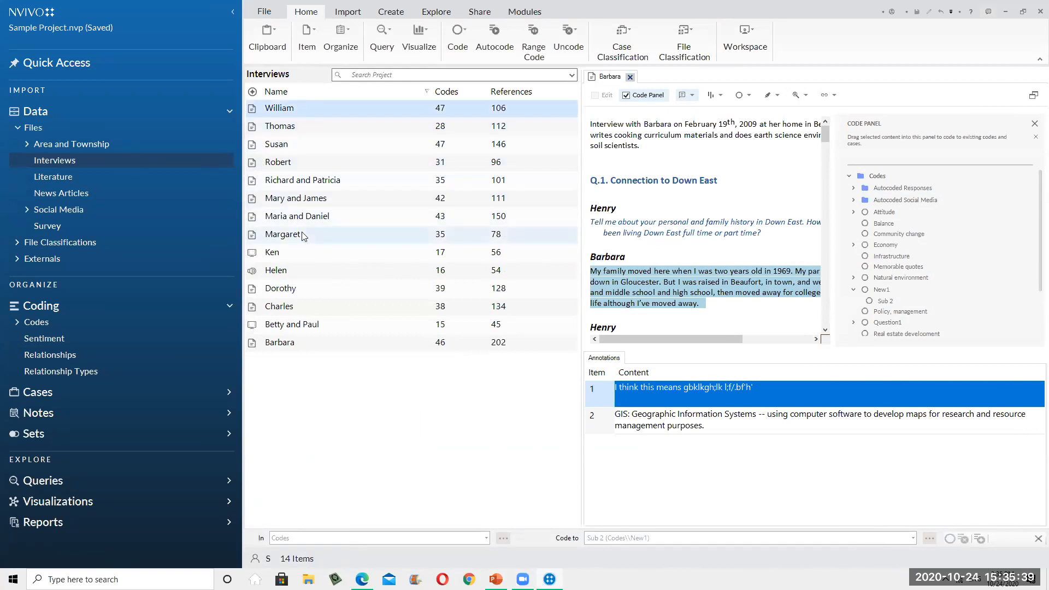
{"action": "left_click", "coordinate": [372, 473]}
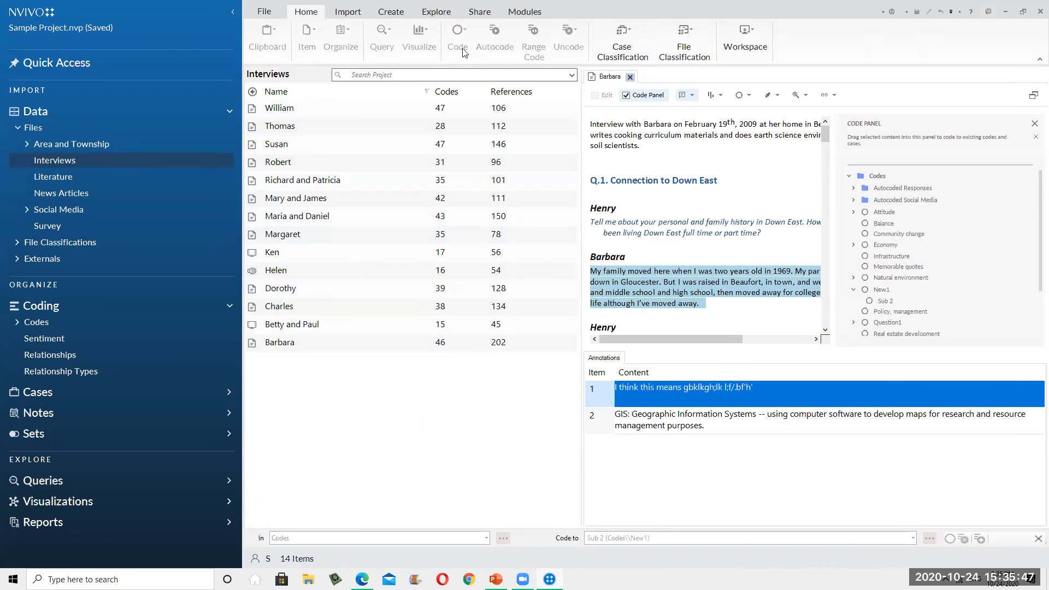
{"action": "left_click", "coordinate": [337, 114]}
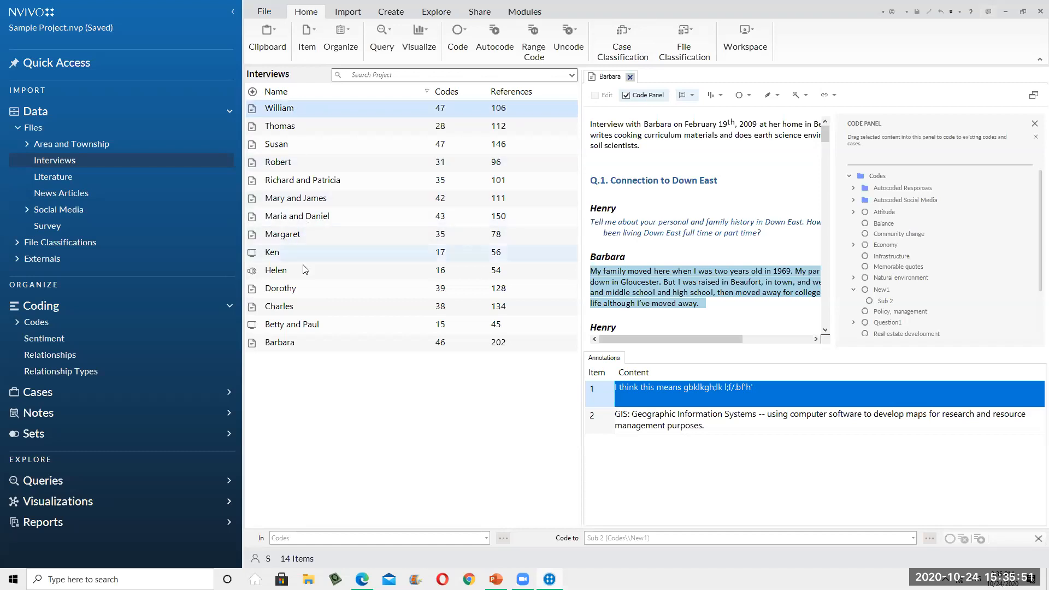
{"action": "left_click", "coordinate": [283, 235], "text": "shift"}
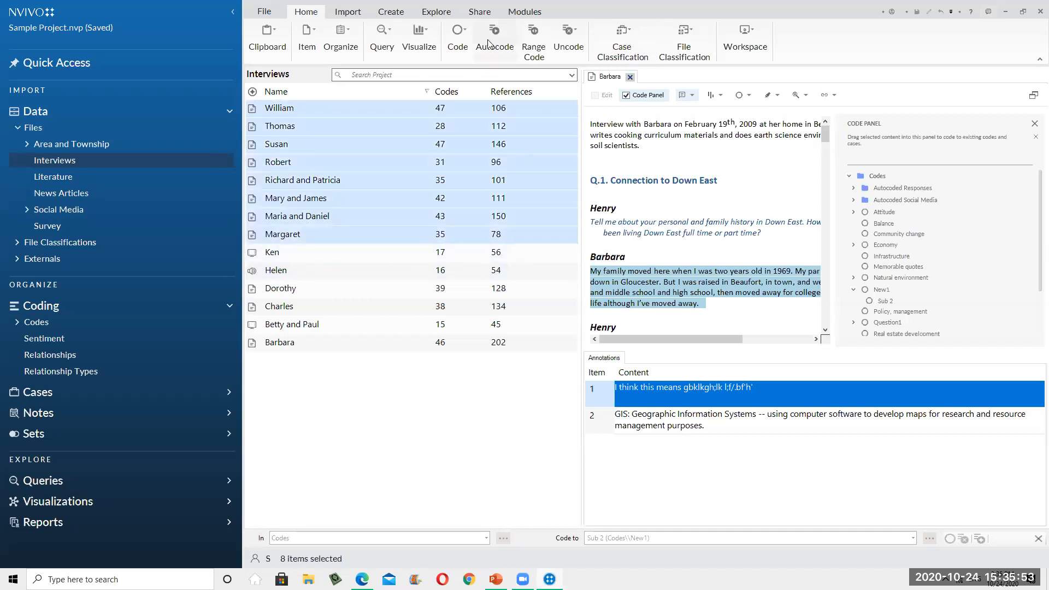
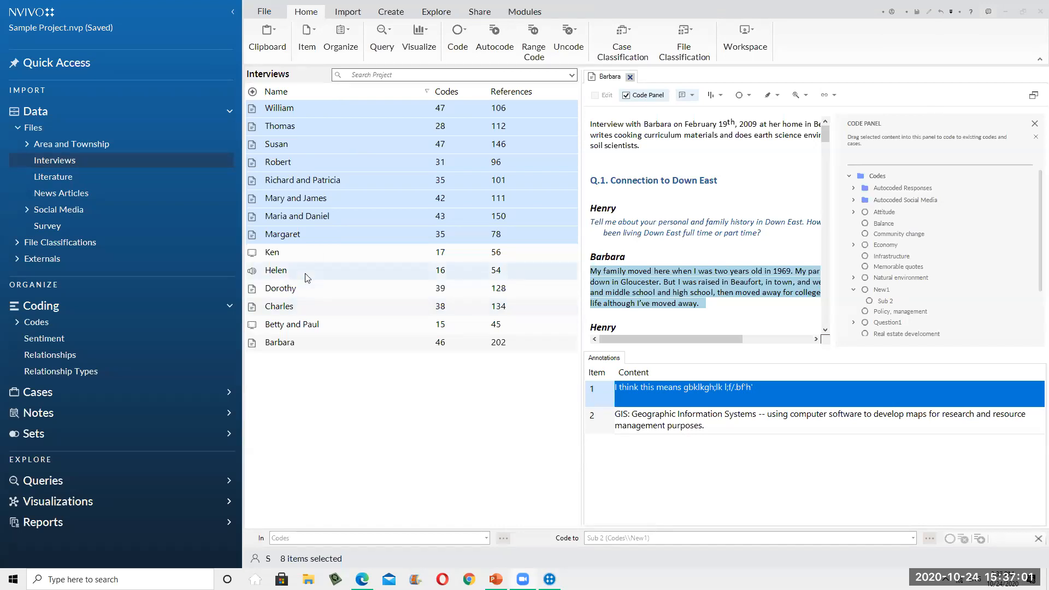
{"action": "left_click", "coordinate": [496, 37]}
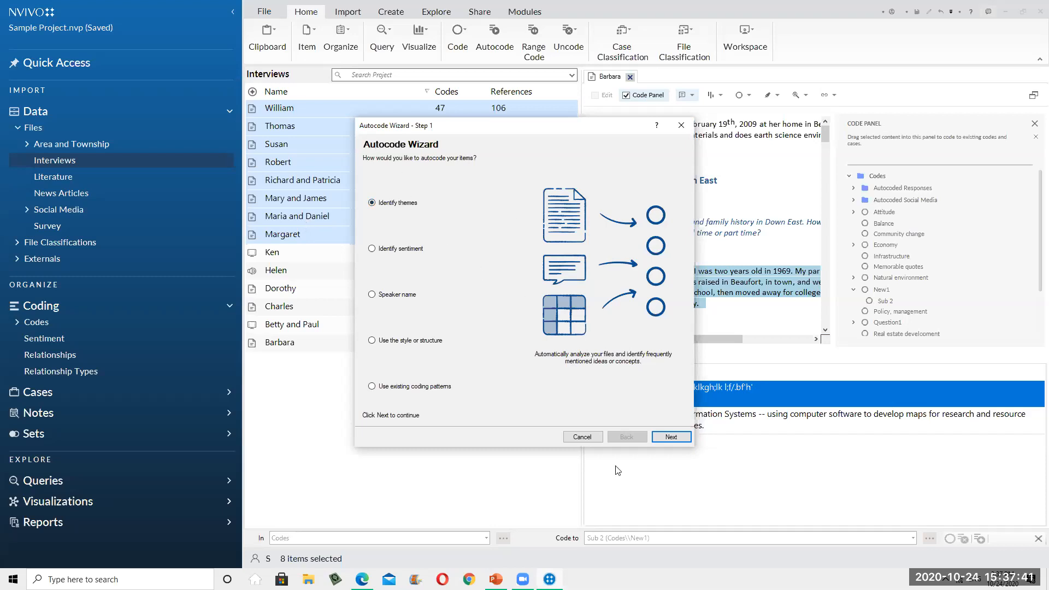
{"action": "left_click", "coordinate": [664, 438]}
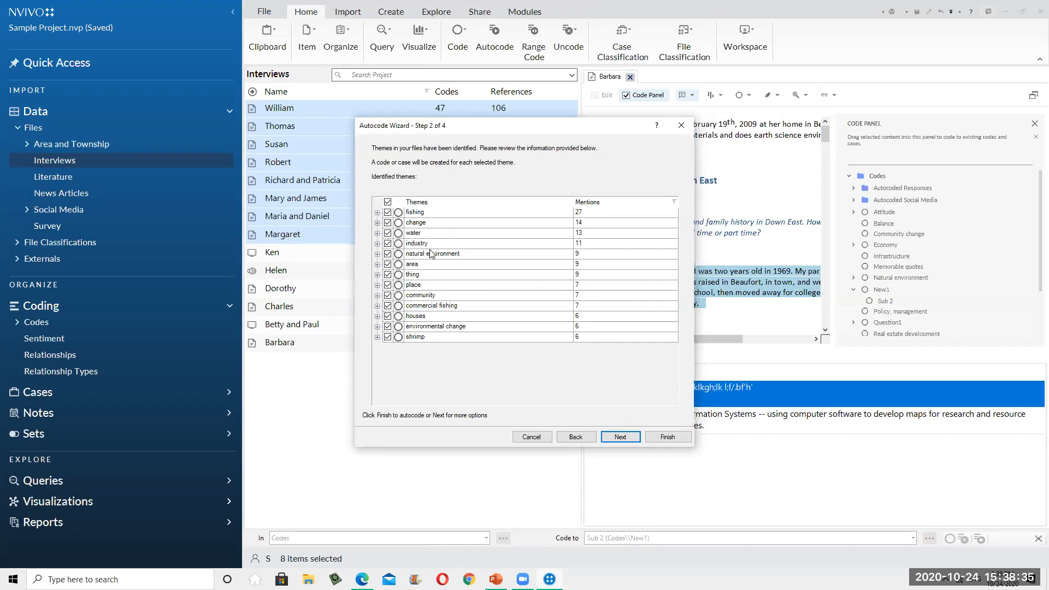
- Expand the fishing and change themes in the Autocode Wizard and examine their subthemes and mentions
{"action": "left_click", "coordinate": [377, 212]}
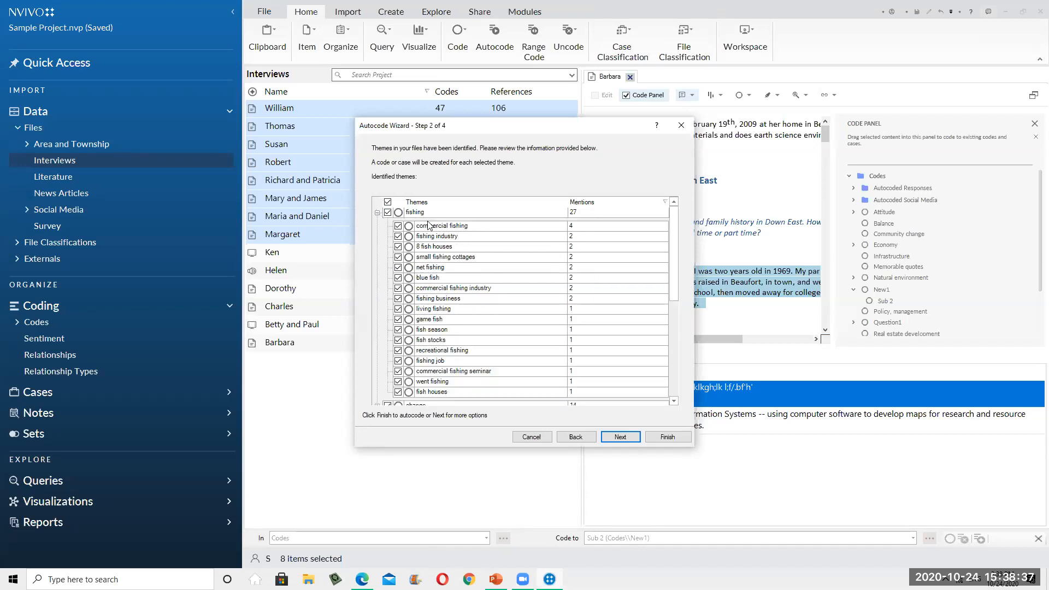
{"action": "scroll", "coordinate": [431, 238], "scroll_direction": "down", "scroll_amount": 3}
{"action": "scroll", "coordinate": [431, 239], "scroll_direction": "up", "scroll_amount": 3}
{"action": "scroll", "coordinate": [491, 234], "scroll_direction": "down", "scroll_amount": 2}
{"action": "scroll", "coordinate": [490, 234], "scroll_direction": "up", "scroll_amount": 2}
{"action": "scroll", "coordinate": [404, 278], "scroll_direction": "down", "scroll_amount": 3}
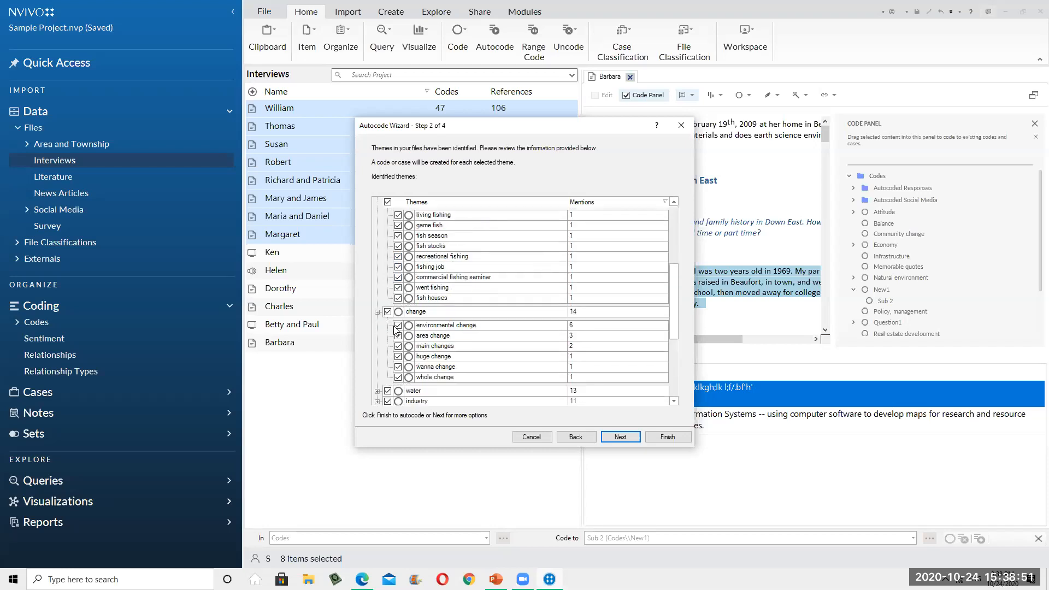
{"action": "scroll", "coordinate": [471, 344], "scroll_direction": "up", "scroll_amount": 1}
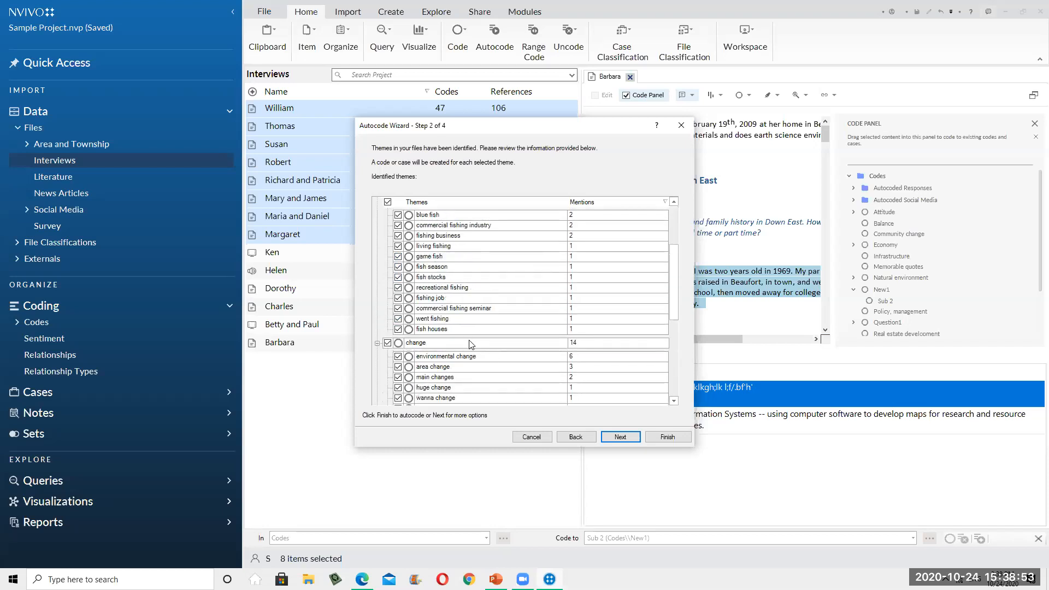
{"action": "scroll", "coordinate": [472, 344], "scroll_direction": "up", "scroll_amount": 2}
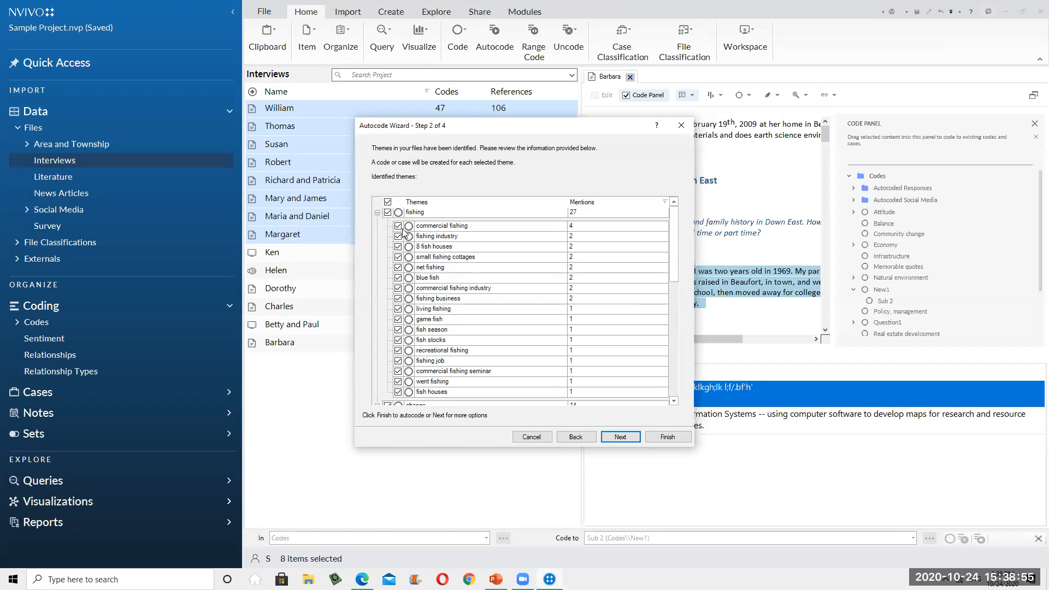
- Exclude the fish houses, went fishing, commercial fishing seminar and fishing job subthemes, and include them again
{"action": "left_click", "coordinate": [397, 393]}
{"action": "left_click", "coordinate": [398, 381]}
{"action": "left_click", "coordinate": [397, 371]}
{"action": "left_click", "coordinate": [397, 371]}
{"action": "left_click", "coordinate": [398, 361]}
{"action": "left_click", "coordinate": [398, 361]}
{"action": "left_click", "coordinate": [398, 382]}
{"action": "left_click", "coordinate": [398, 392]}
- Keep all the identified themes and set the autocoding to code sentences
{"action": "scroll", "coordinate": [525, 336], "scroll_direction": "down", "scroll_amount": 7}
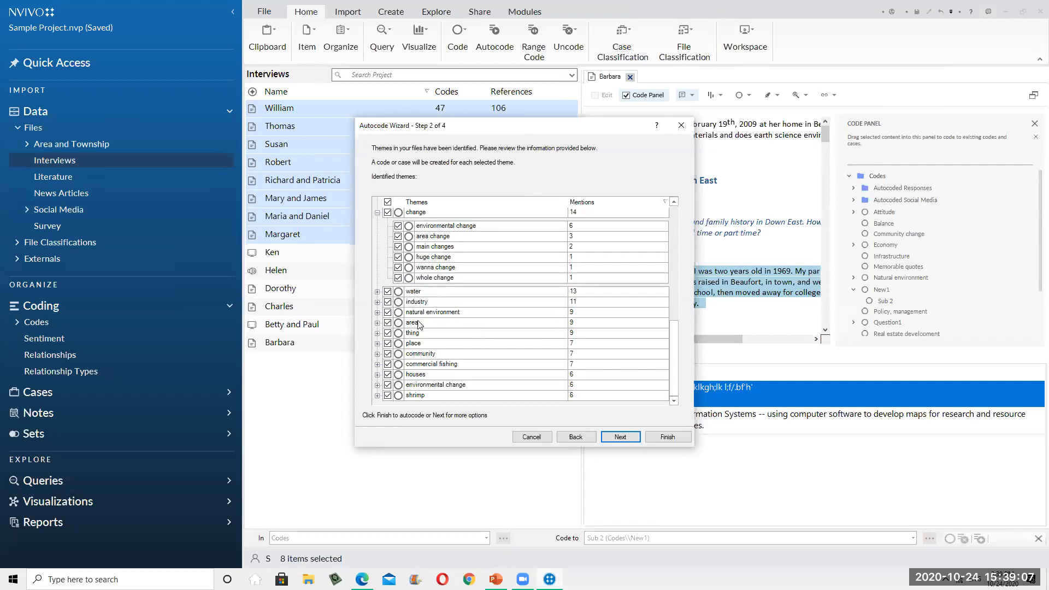
{"action": "left_click", "coordinate": [621, 438]}
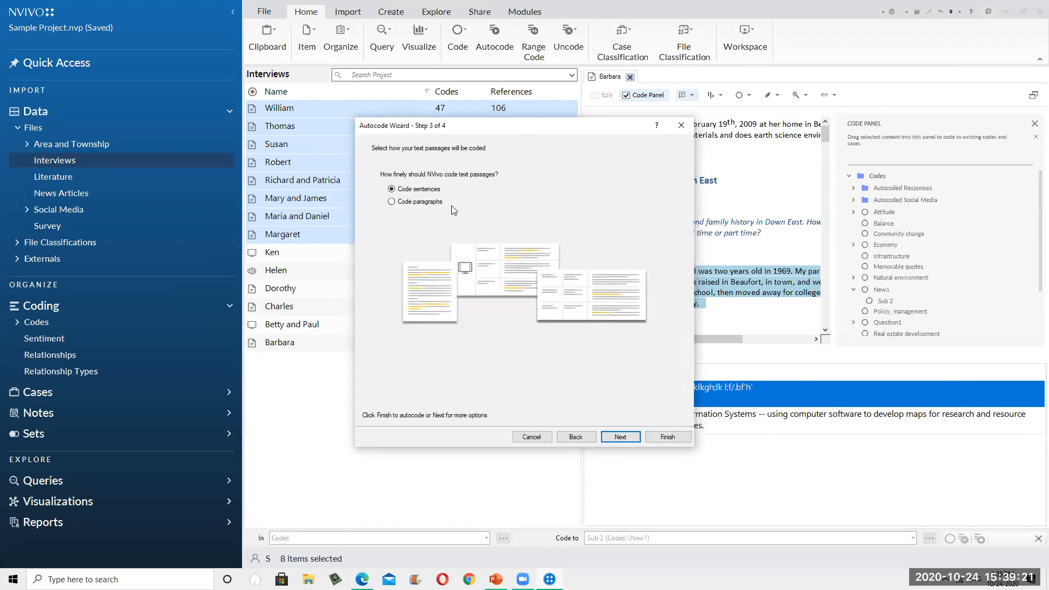
{"action": "left_click", "coordinate": [626, 442]}
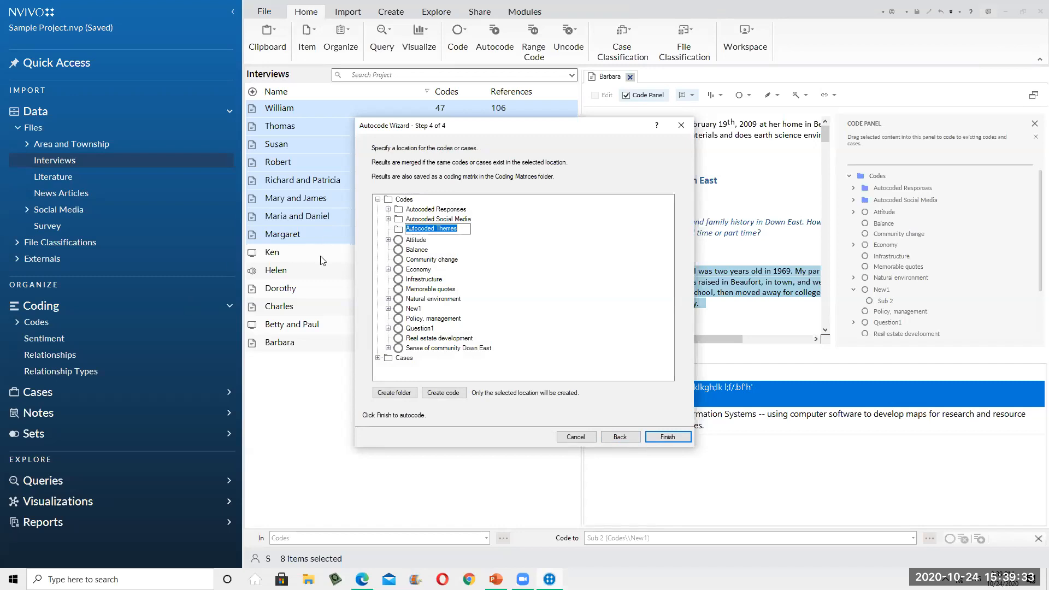
- Name the new folder for the theme codes Autocoded Interviews and finish the autocoding
{"action": "left_click", "coordinate": [455, 230]}
{"action": "key", "text": "BackSpace"}
{"action": "key", "text": "BackSpace"}
{"action": "key", "text": "BackSpace"}
{"action": "key", "text": "BackSpace"}
{"action": "key", "text": "BackSpace"}
{"action": "key", "text": "BackSpace"}
{"action": "type", "text": "Interviews"}
{"action": "left_click", "coordinate": [666, 435]}
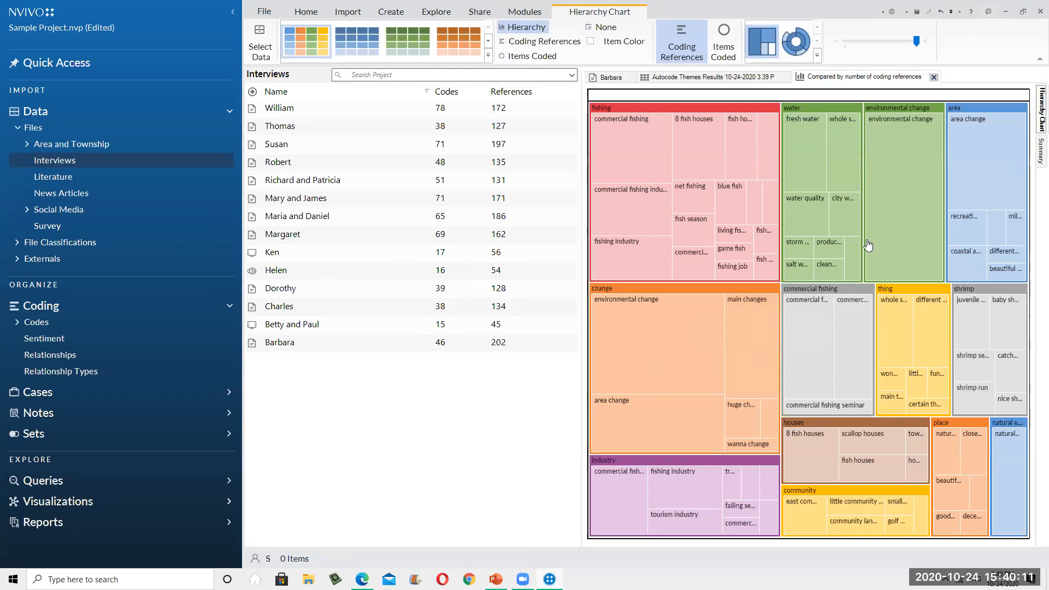
- Examine the fishing theme in the resulting hierarchy chart and the chart's summary table, returning to the full chart
{"action": "left_click", "coordinate": [602, 111]}
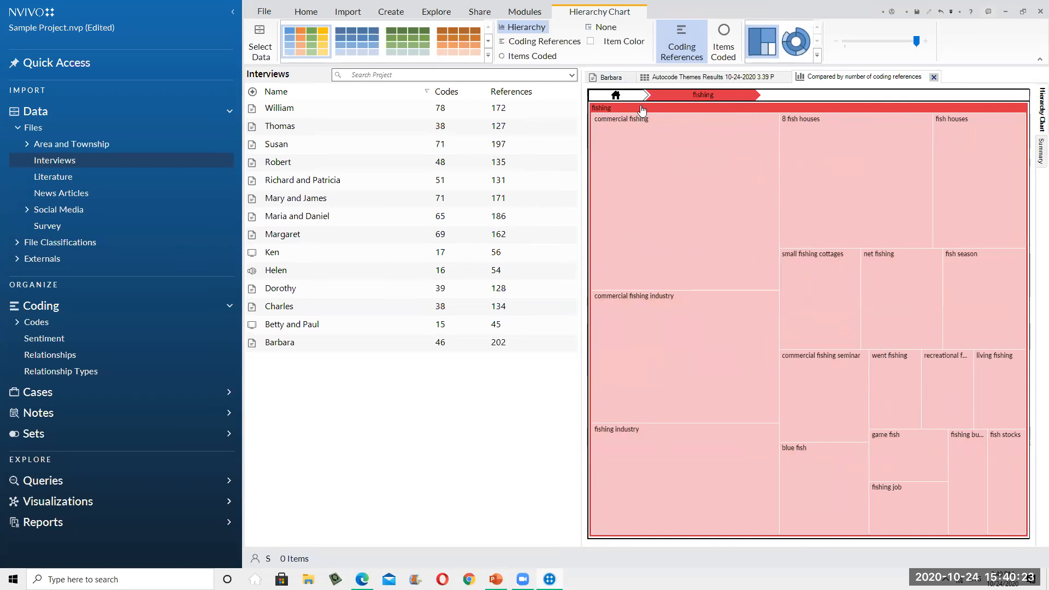
{"action": "left_click", "coordinate": [616, 97]}
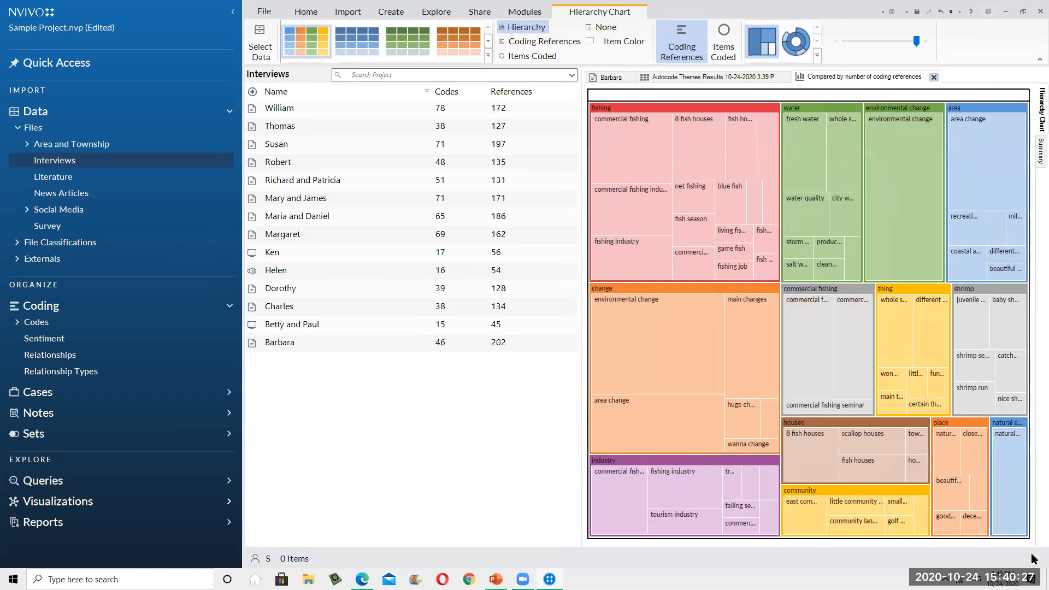
{"action": "left_click", "coordinate": [1035, 152]}
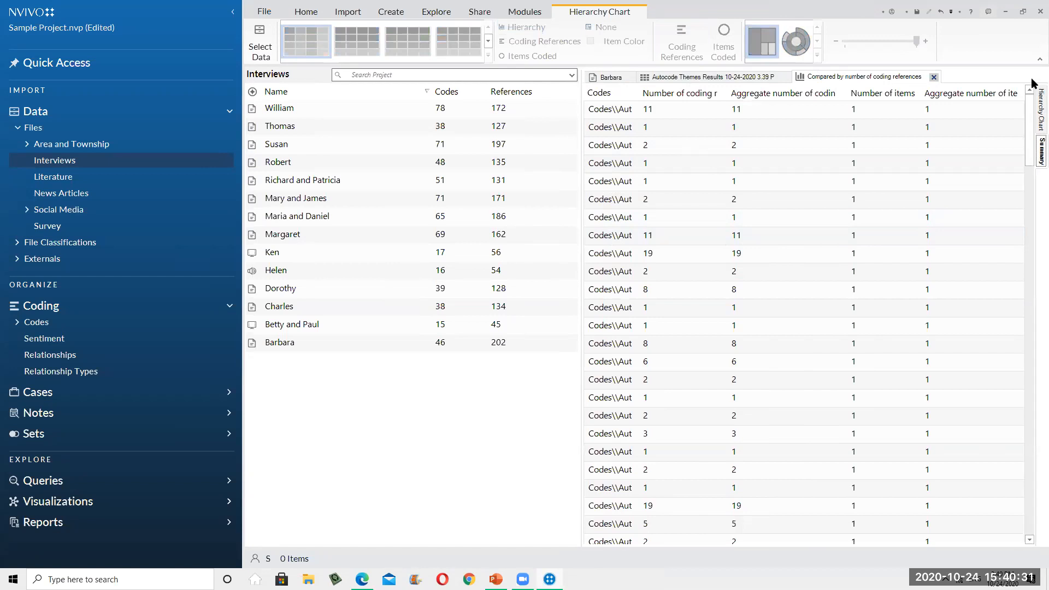
{"action": "left_click", "coordinate": [1037, 106]}
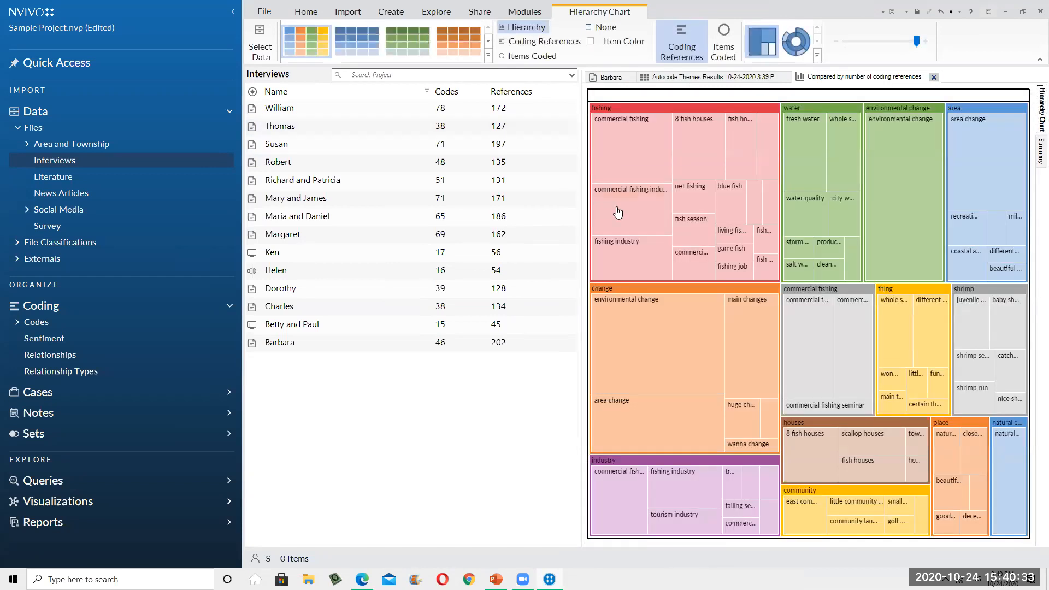
- Open the Autocoded Interviews codes folder and expand the parent codes from area to fishing to examine their child codes
{"action": "left_click", "coordinate": [16, 324]}
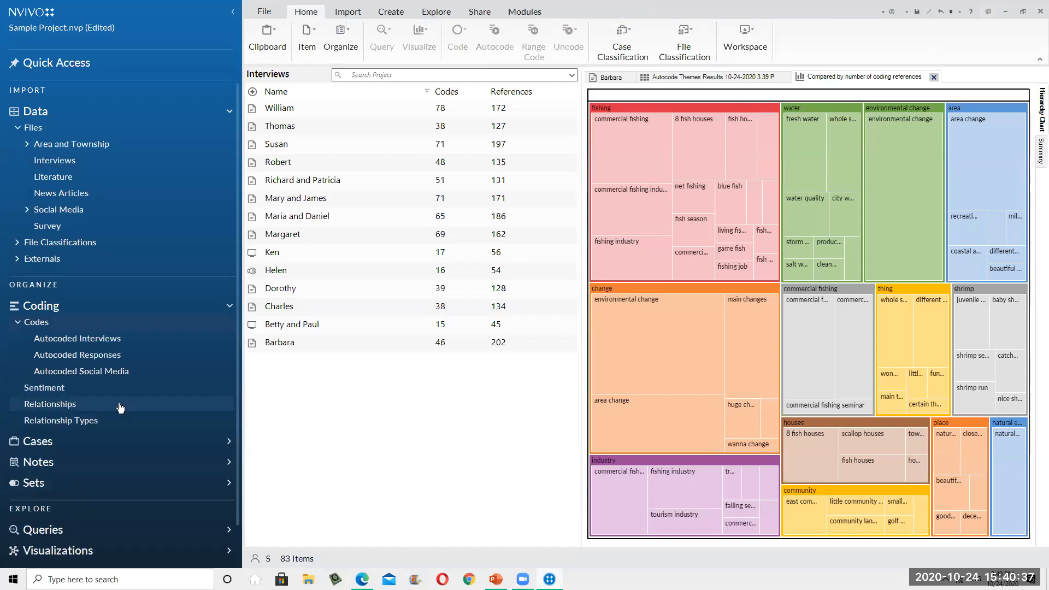
{"action": "left_click", "coordinate": [86, 339]}
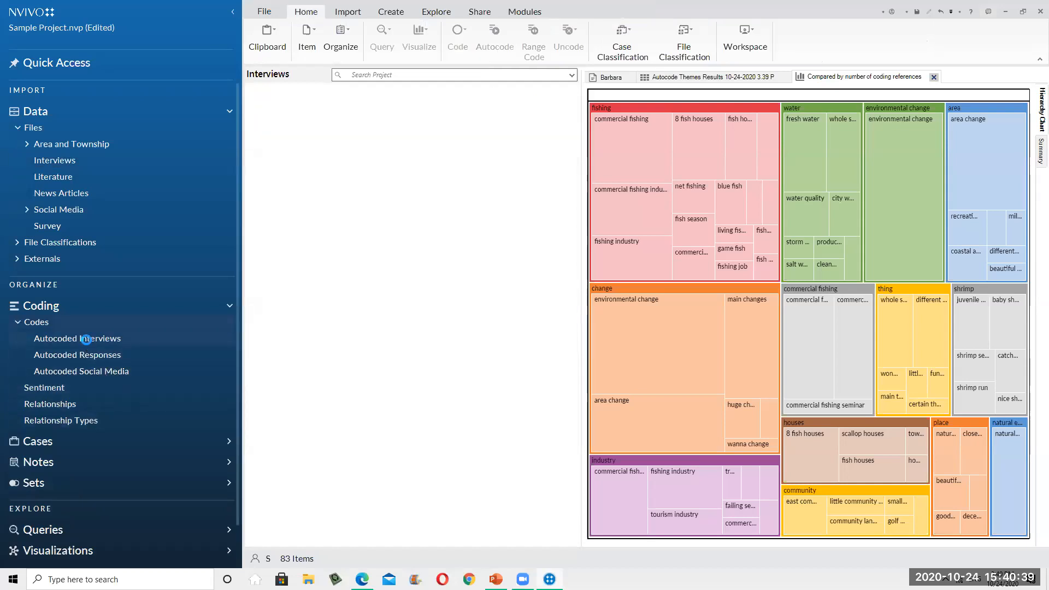
{"action": "left_click", "coordinate": [253, 109]}
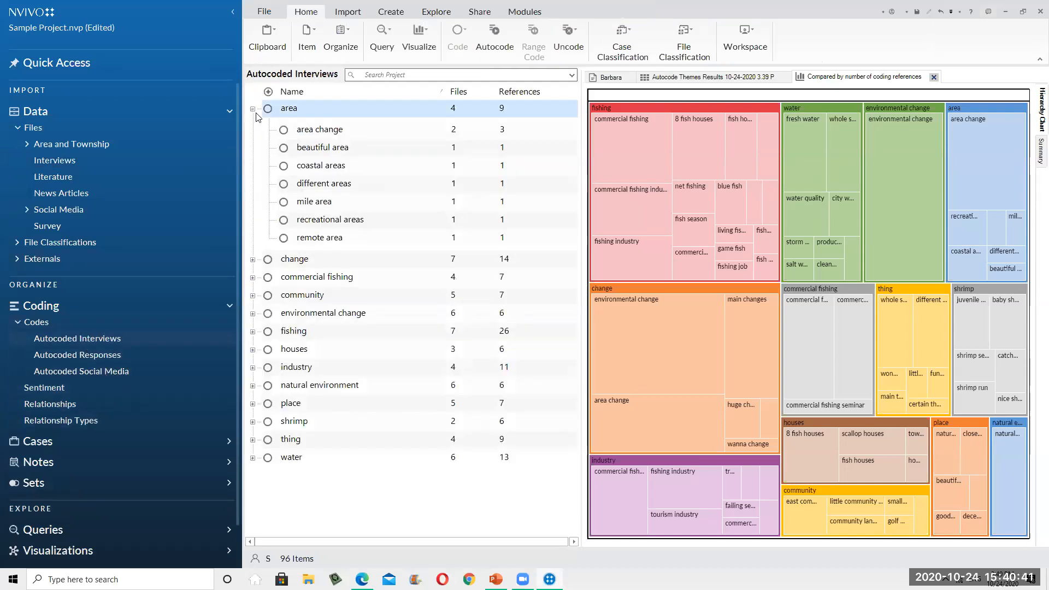
{"action": "left_click", "coordinate": [253, 260]}
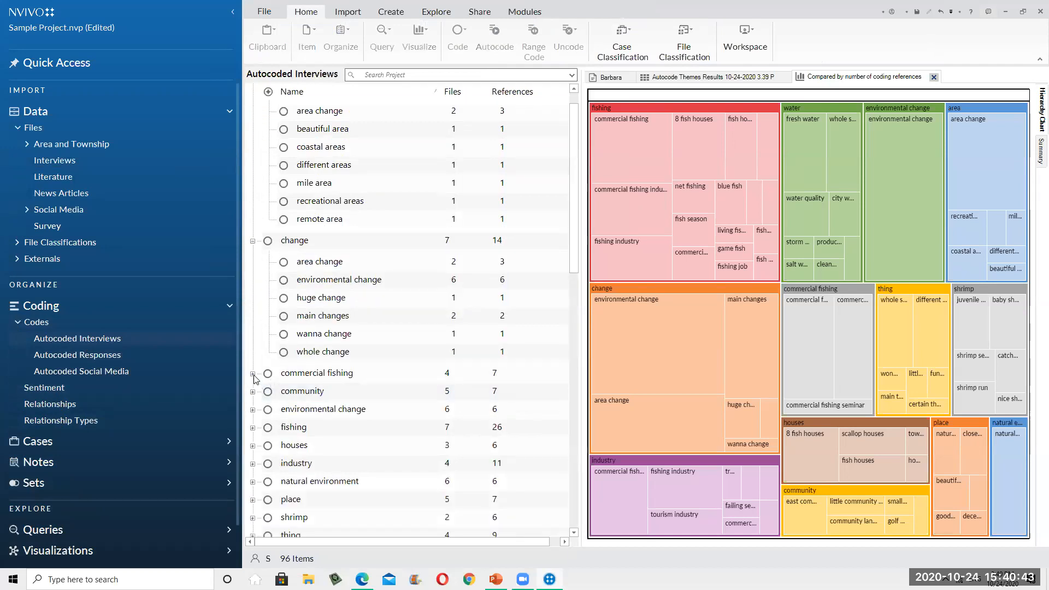
{"action": "left_click", "coordinate": [253, 434]}
{"action": "left_click", "coordinate": [253, 434]}
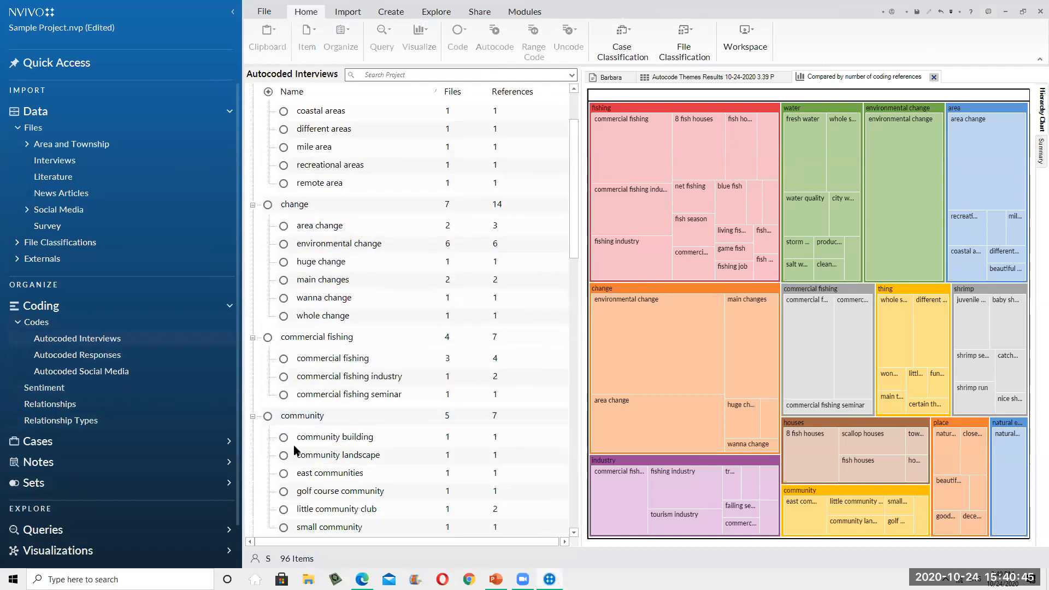
{"action": "scroll", "coordinate": [257, 410], "scroll_direction": "down", "scroll_amount": 3}
{"action": "left_click", "coordinate": [254, 380]}
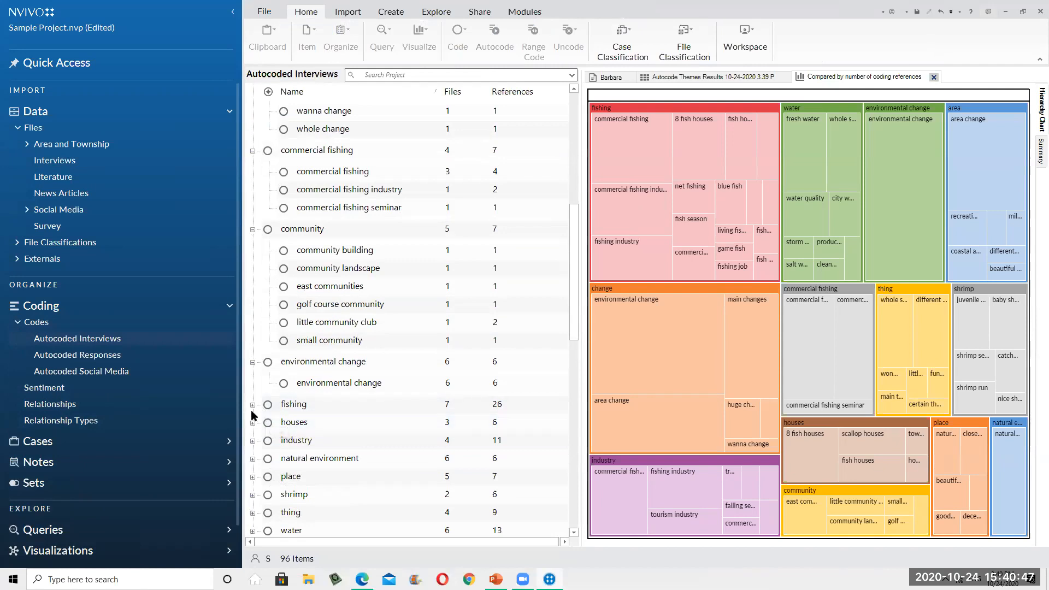
{"action": "left_click", "coordinate": [253, 406]}
{"action": "scroll", "coordinate": [375, 347], "scroll_direction": "up", "scroll_amount": 10}
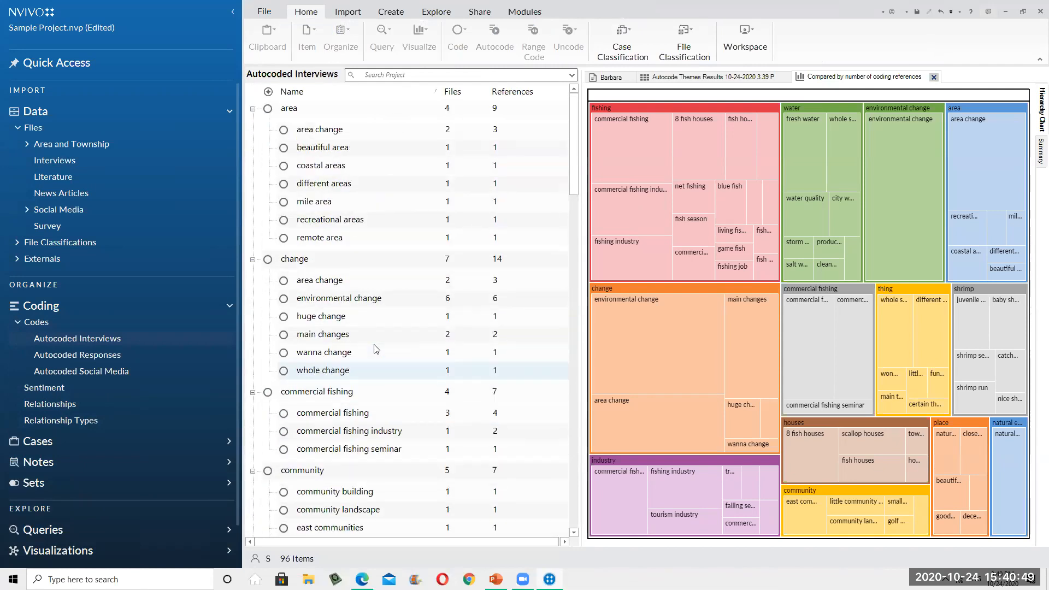
- Collapse the area code, open it to read its coded interview references, and close it
{"action": "left_click", "coordinate": [327, 131]}
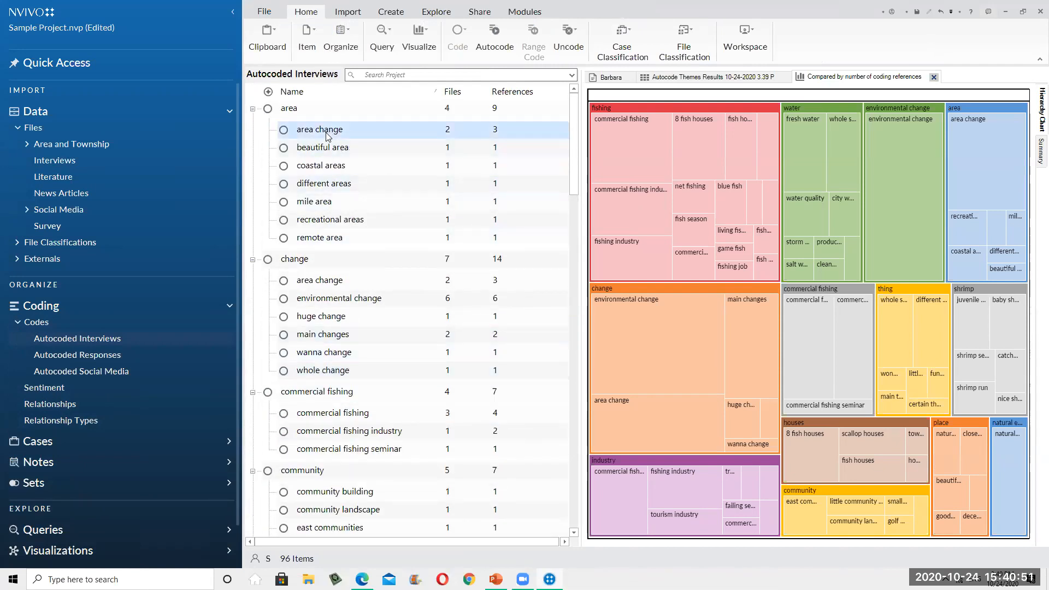
{"action": "left_click", "coordinate": [253, 109]}
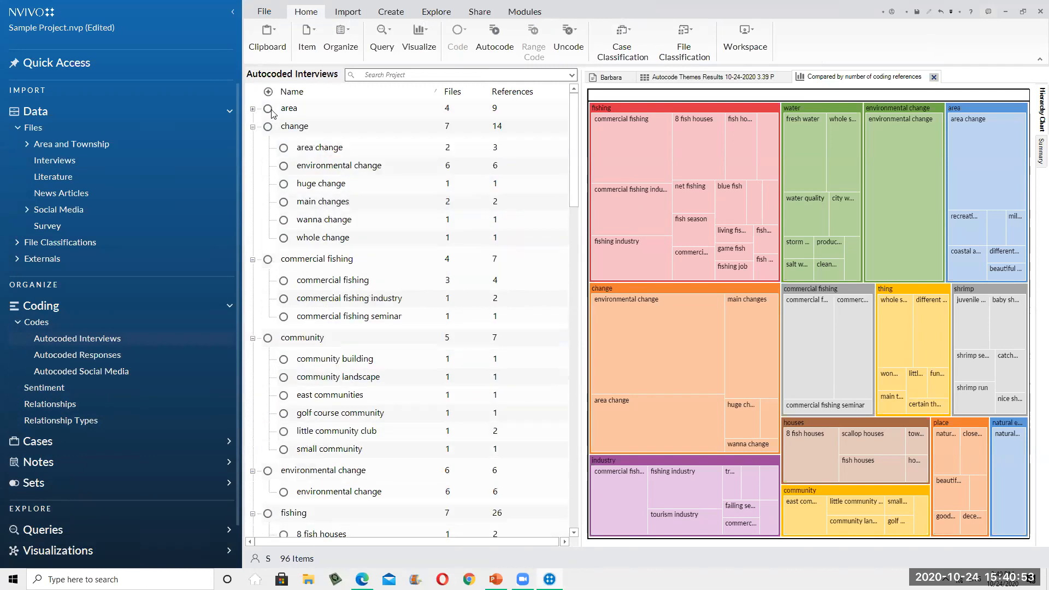
{"action": "left_click", "coordinate": [272, 107]}
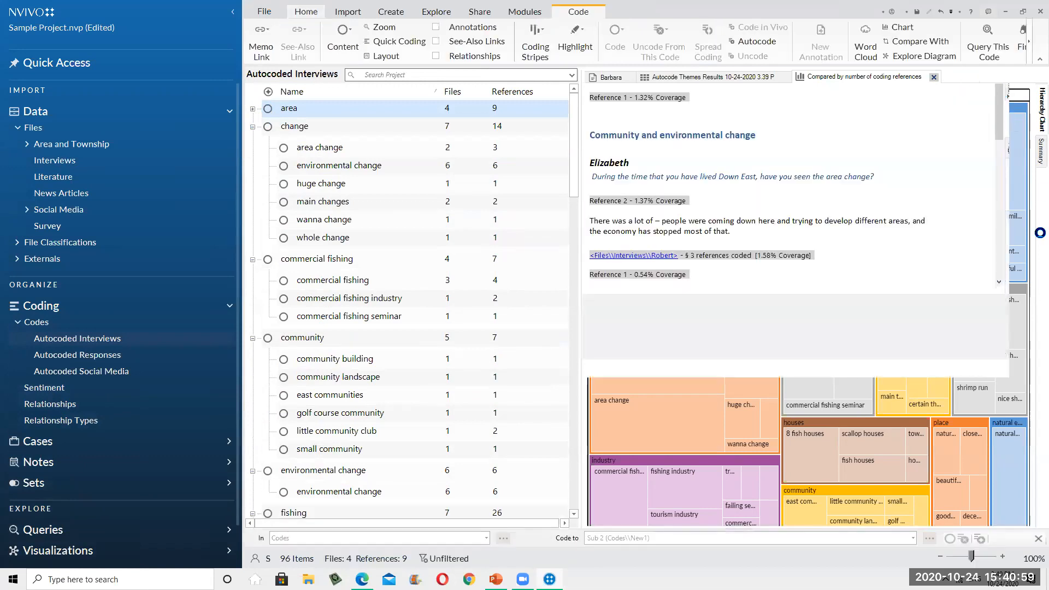
{"action": "scroll", "coordinate": [809, 277], "scroll_direction": "down", "scroll_amount": 8}
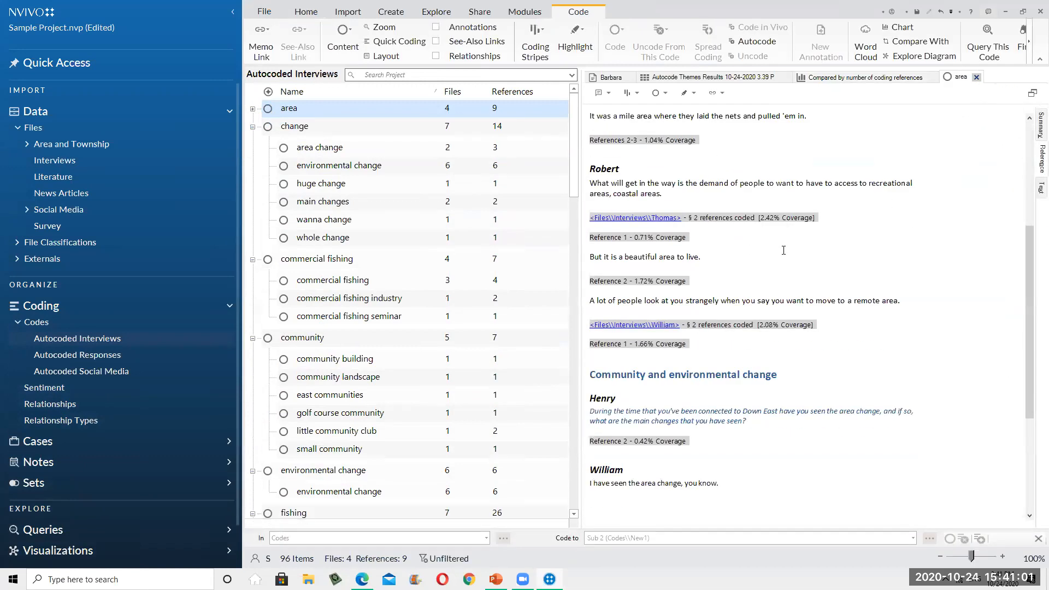
{"action": "scroll", "coordinate": [793, 277], "scroll_direction": "up", "scroll_amount": 5}
{"action": "scroll", "coordinate": [794, 279], "scroll_direction": "up", "scroll_amount": 4}
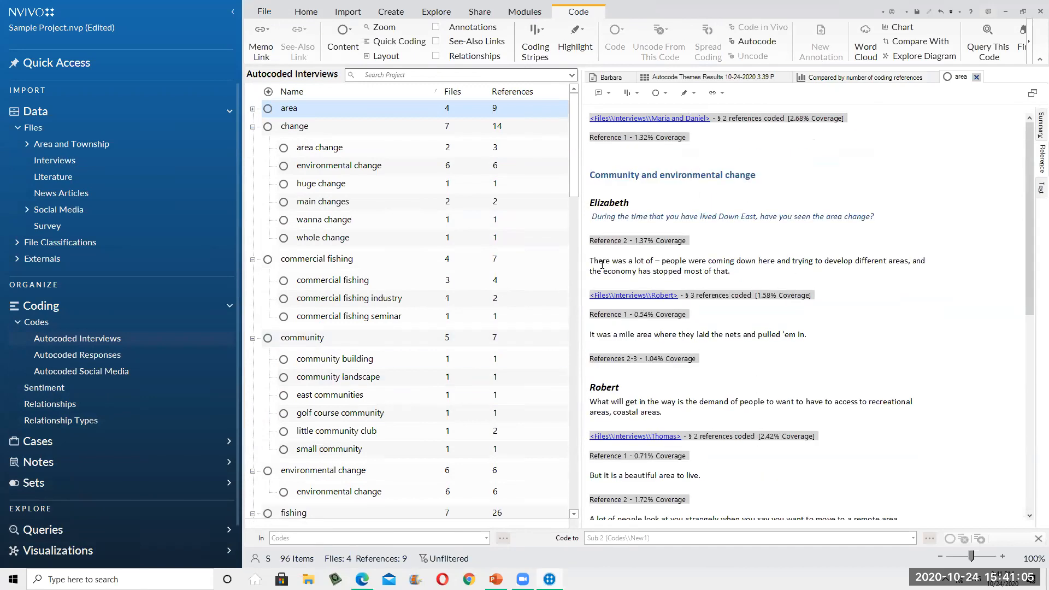
{"action": "left_click", "coordinate": [976, 77]}
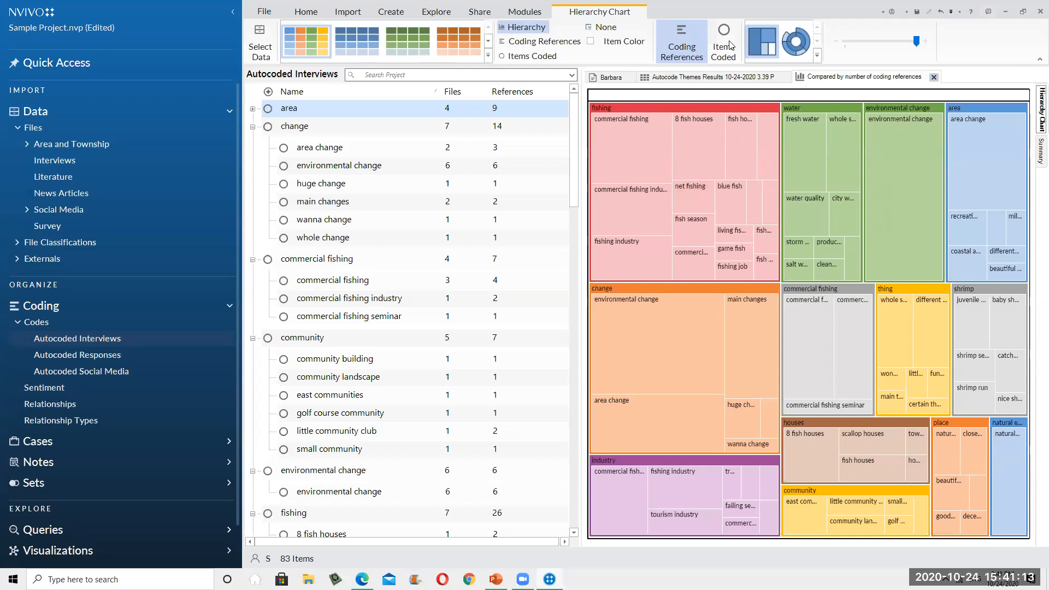
- Display the hierarchy chart as a sunburst and drill into the water and change themes, returning to the full chart after each
{"action": "left_click", "coordinate": [1034, 161]}
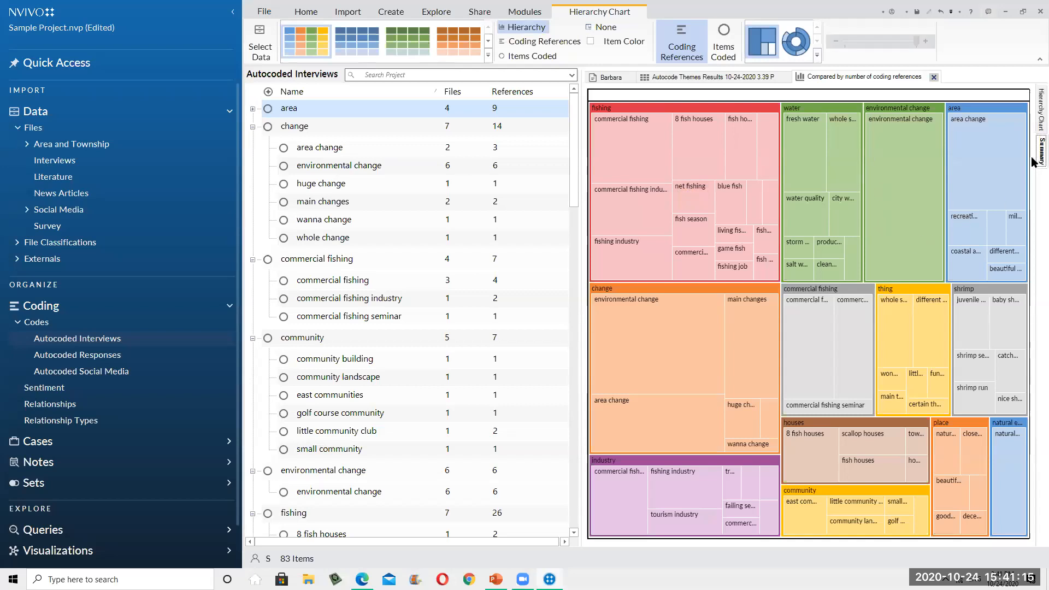
{"action": "left_click", "coordinate": [1041, 109]}
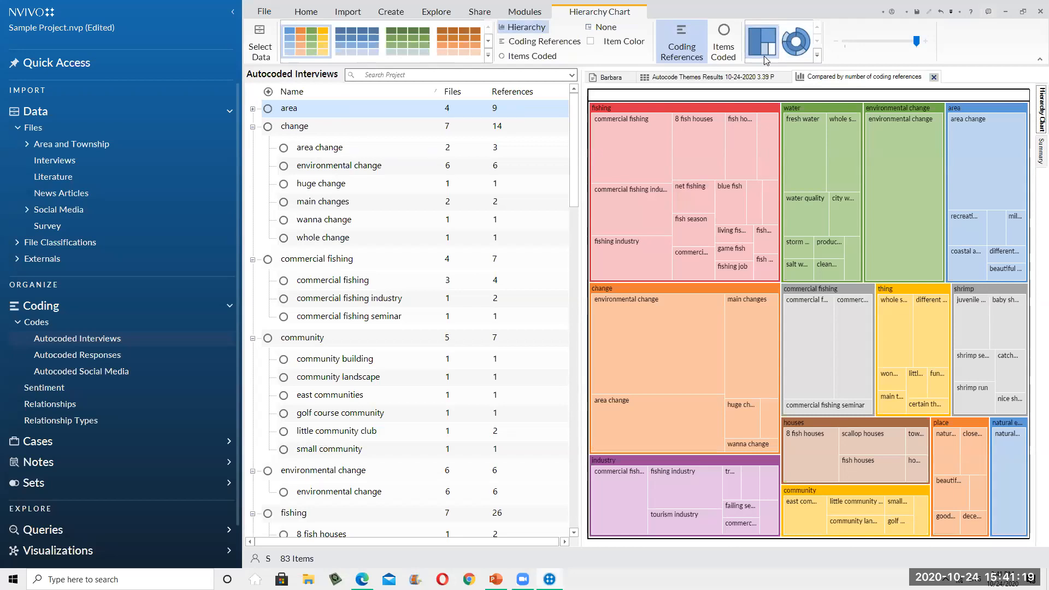
{"action": "left_click", "coordinate": [796, 41]}
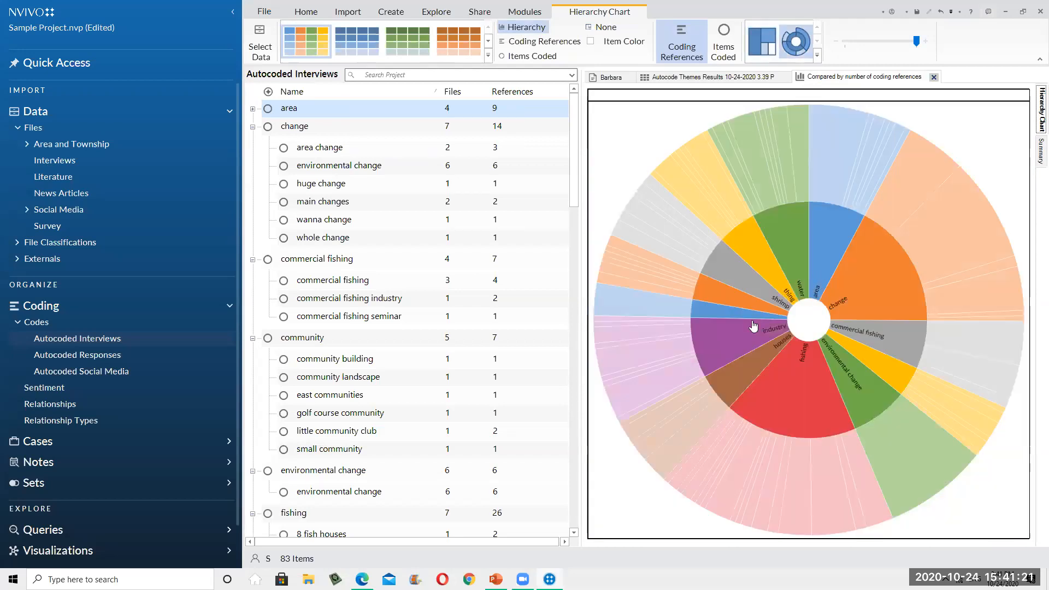
{"action": "left_click", "coordinate": [794, 273]}
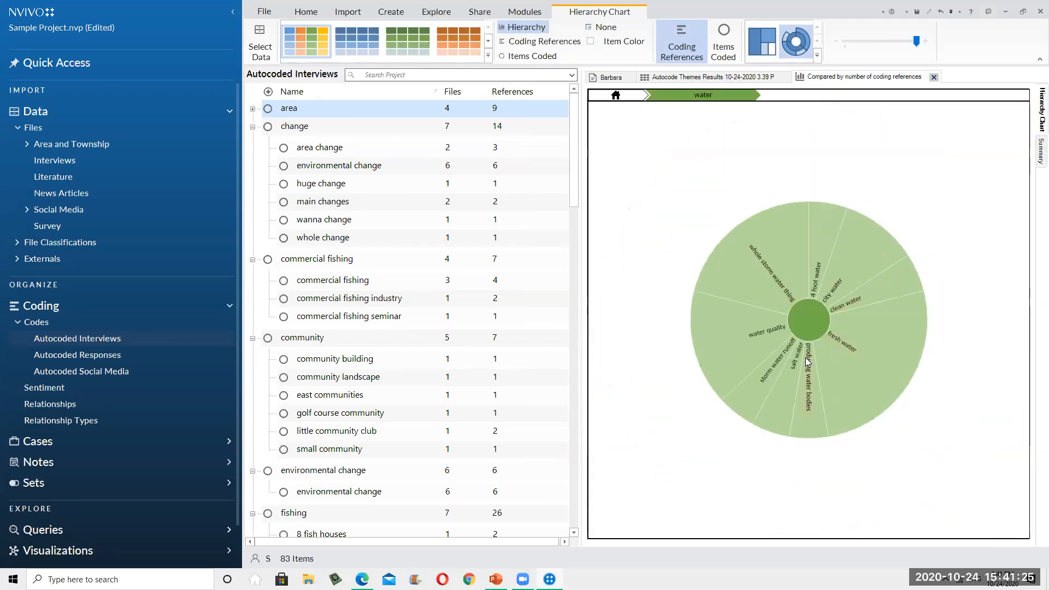
{"action": "left_click", "coordinate": [629, 98]}
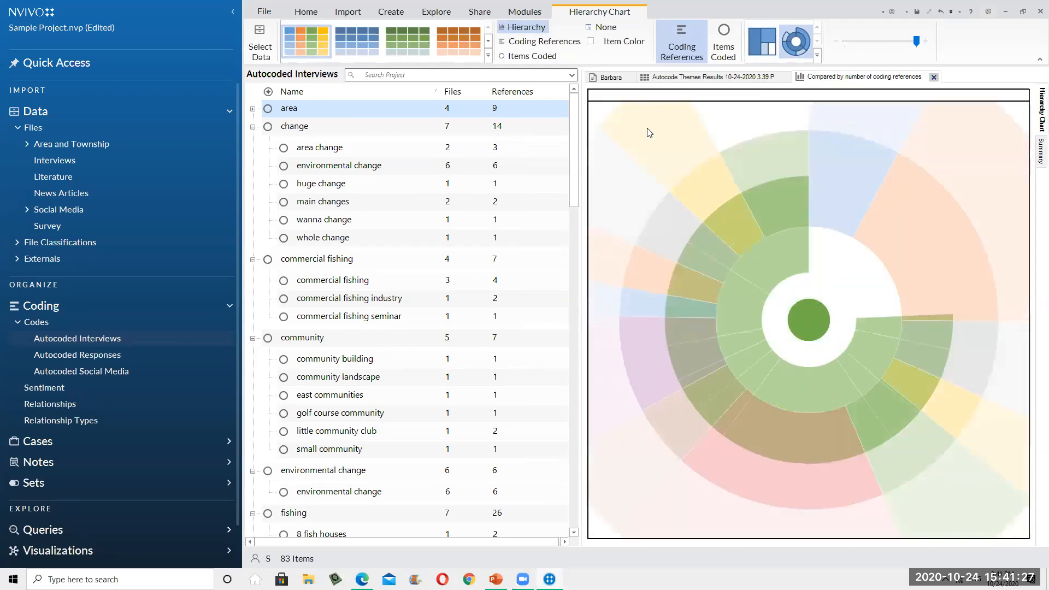
{"action": "left_click", "coordinate": [840, 277]}
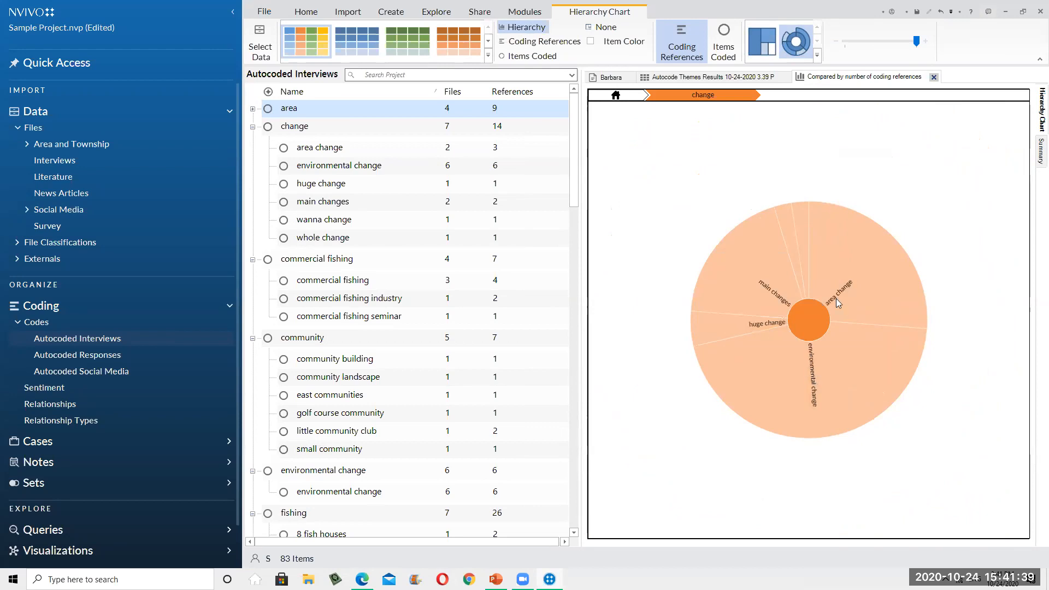
{"action": "mouse_move", "coordinate": [837, 301]}
{"action": "left_click", "coordinate": [615, 97]}
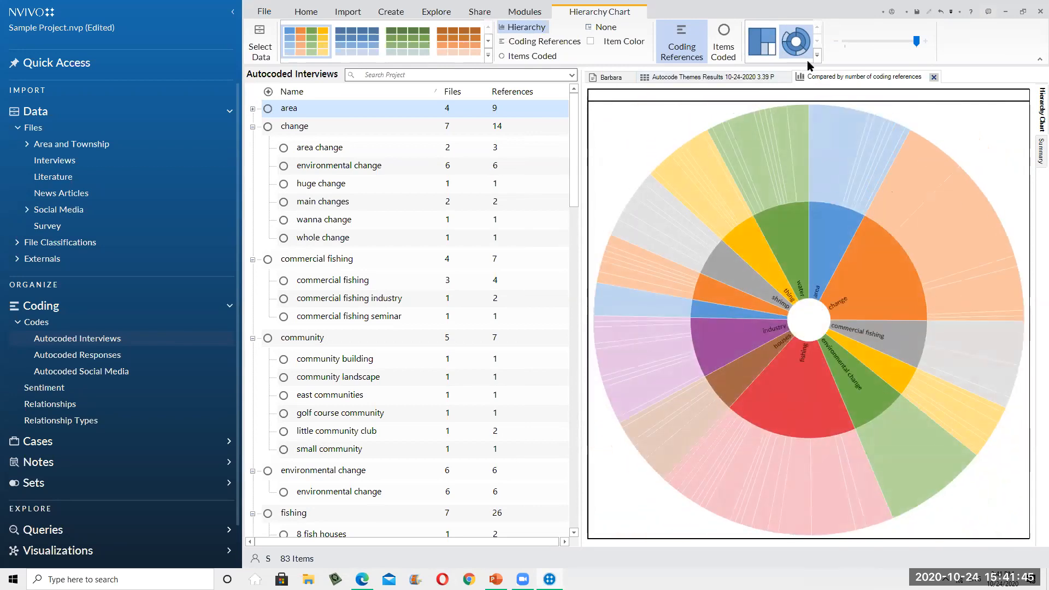
- Keep the Sunburst chart type, color the chart by coding references, and inspect the thing theme before returning to the full chart
{"action": "left_click", "coordinate": [815, 59]}
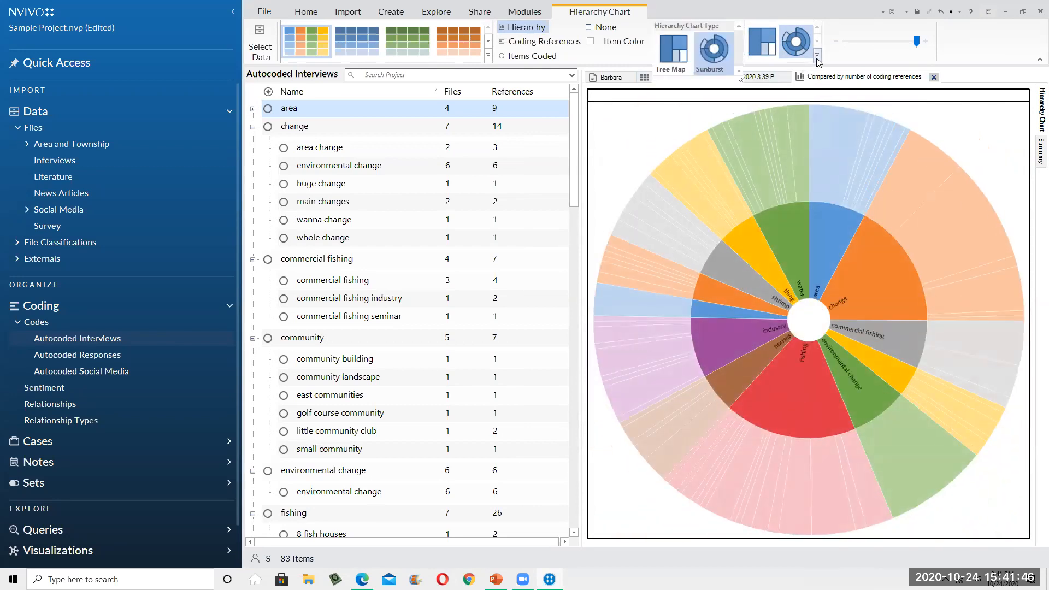
{"action": "left_click", "coordinate": [685, 54]}
{"action": "left_click", "coordinate": [790, 46]}
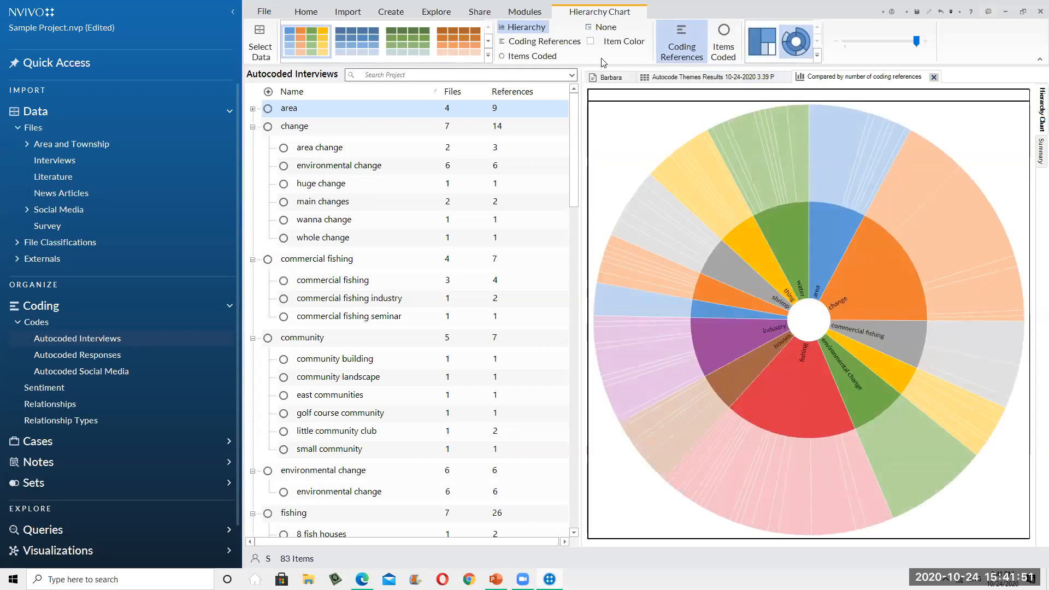
{"action": "left_click", "coordinate": [563, 53]}
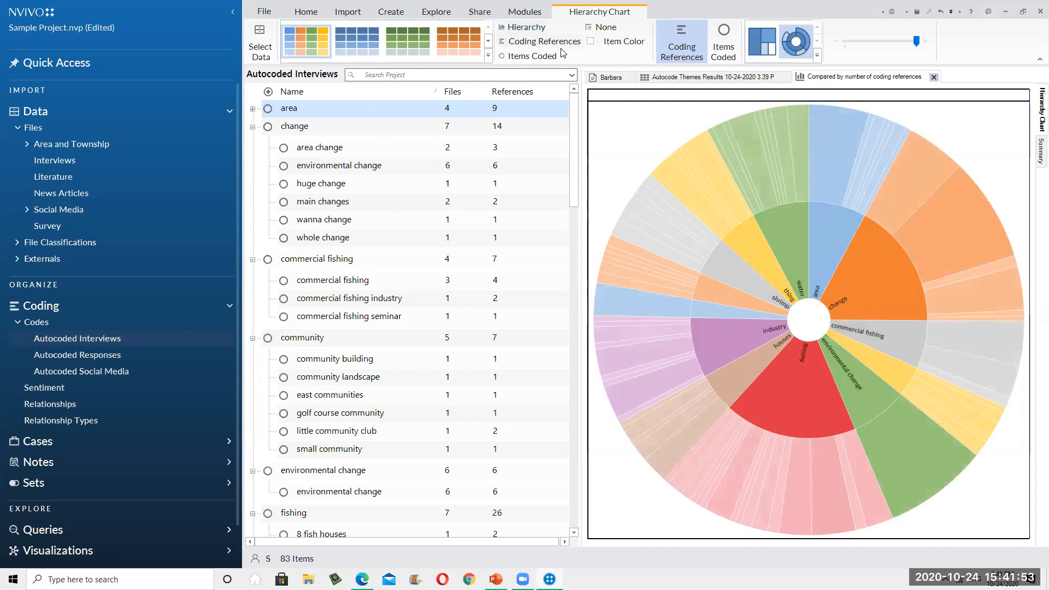
{"action": "left_click", "coordinate": [757, 225]}
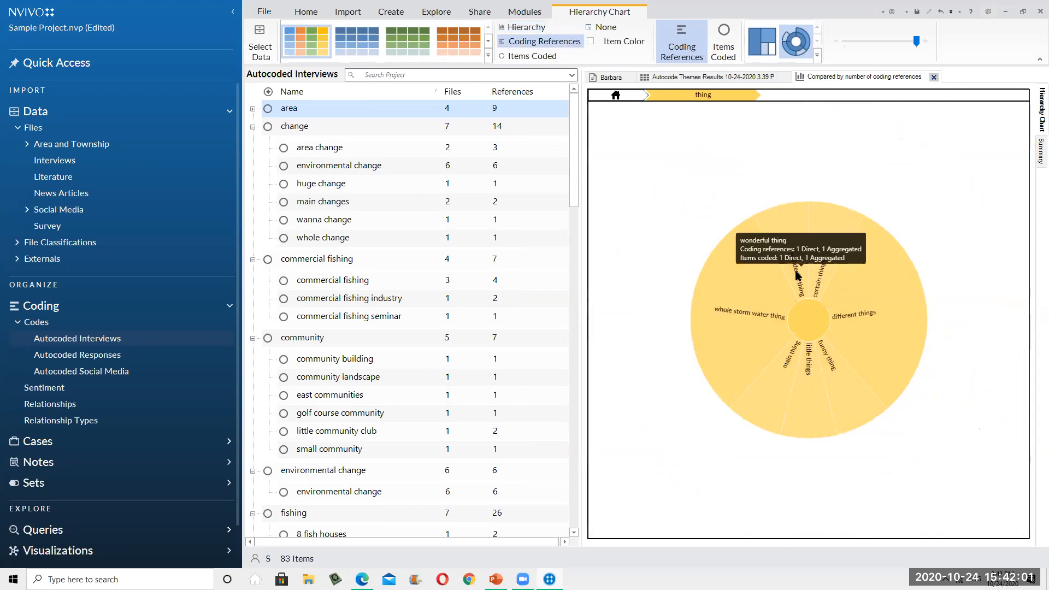
{"action": "left_click", "coordinate": [618, 96]}
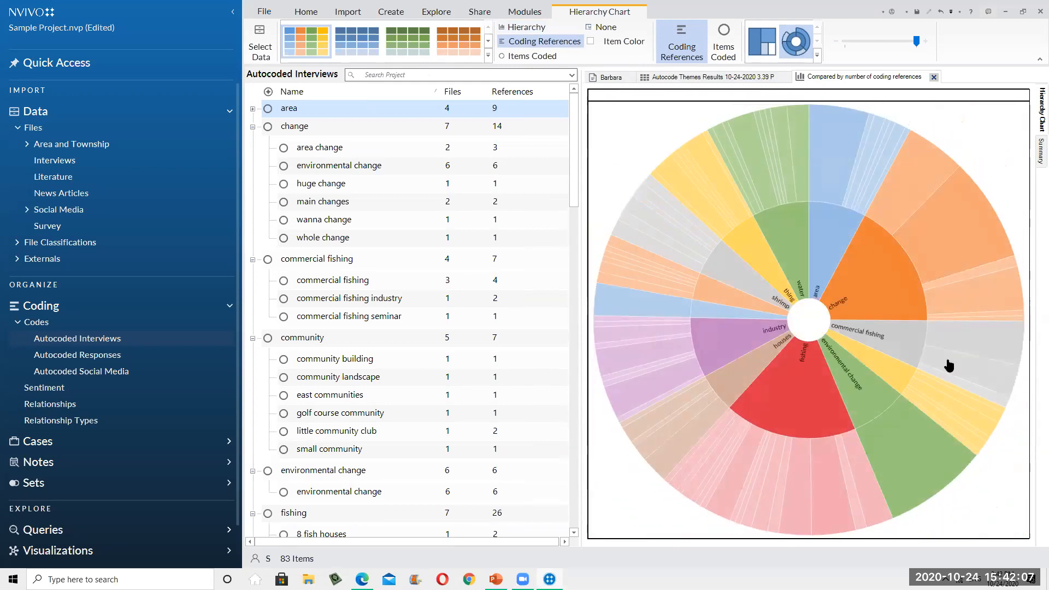
- Apply the green color scheme to the sunburst chart
{"action": "mouse_move", "coordinate": [949, 365]}
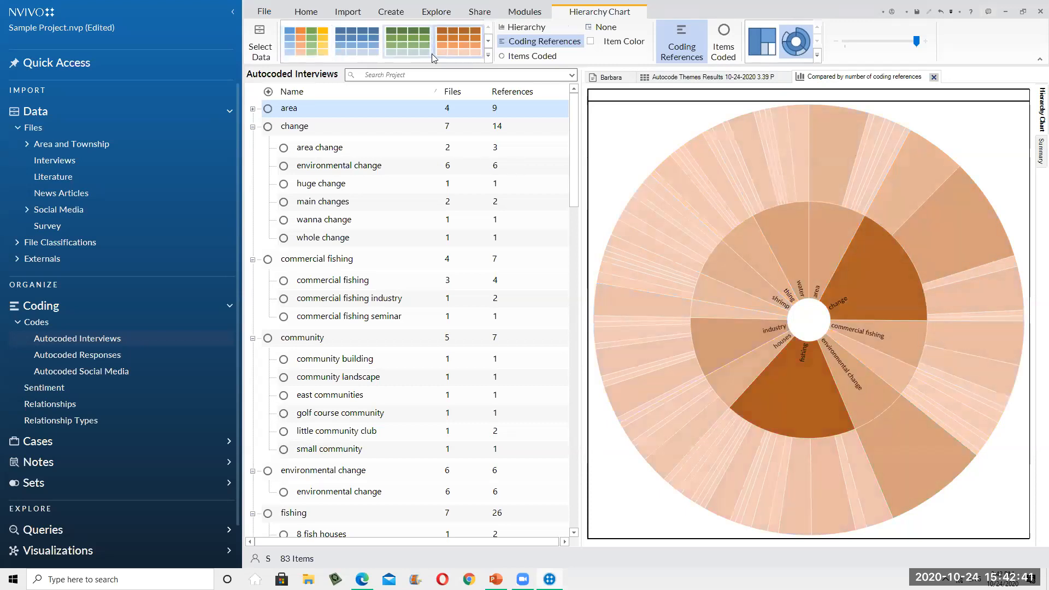
{"action": "left_click", "coordinate": [488, 55]}
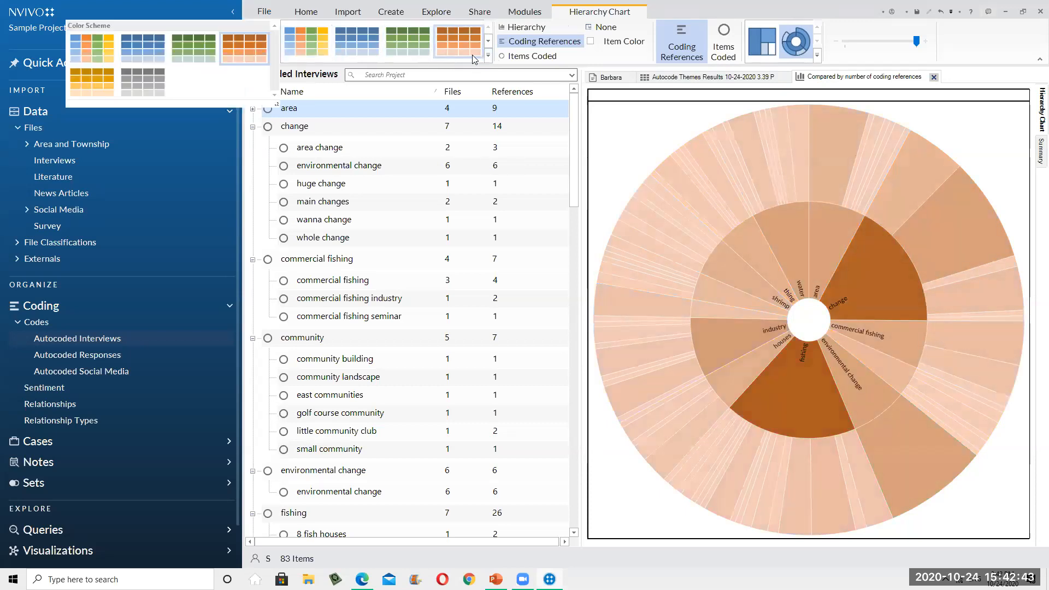
{"action": "left_click", "coordinate": [201, 58]}
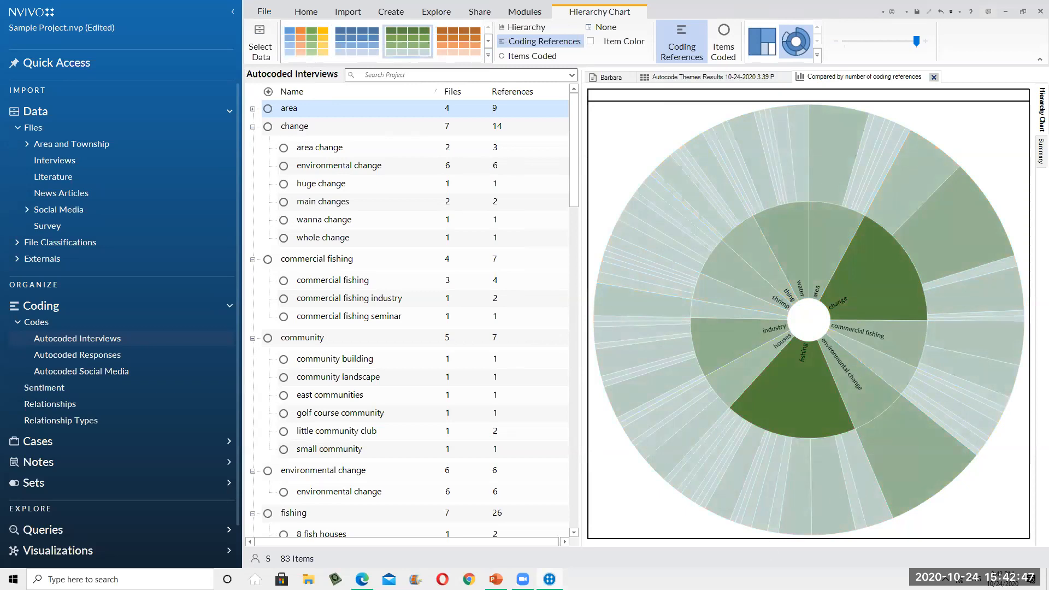
- Open the Sentiment codes and expand Positive and Negative to examine their sub-levels
{"action": "left_click", "coordinate": [550, 580]}
{"action": "left_click", "coordinate": [549, 579]}
{"action": "scroll", "coordinate": [29, 432], "scroll_direction": "down", "scroll_amount": 1}
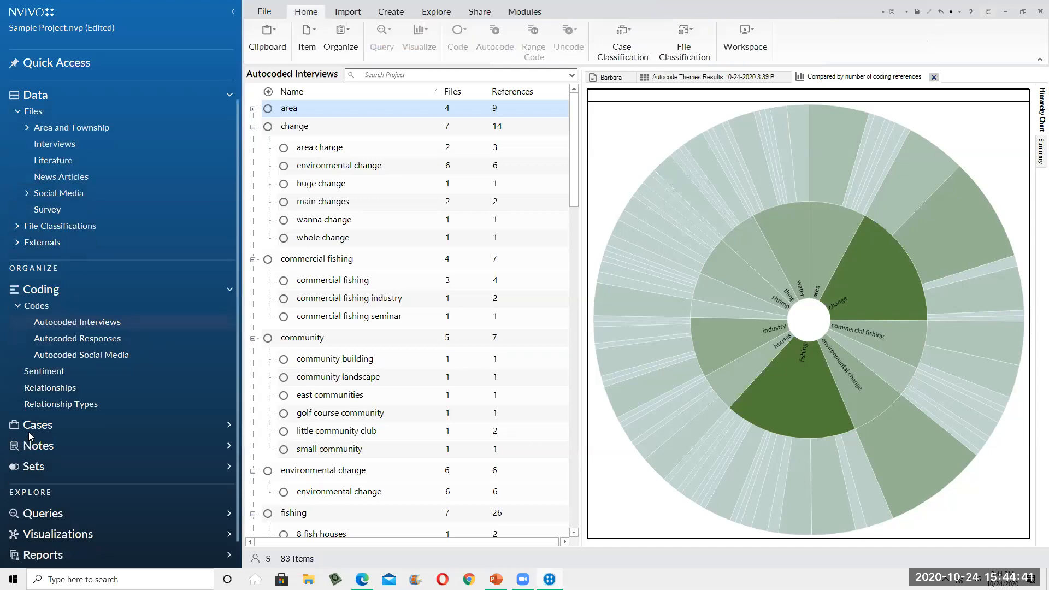
{"action": "left_click", "coordinate": [42, 372]}
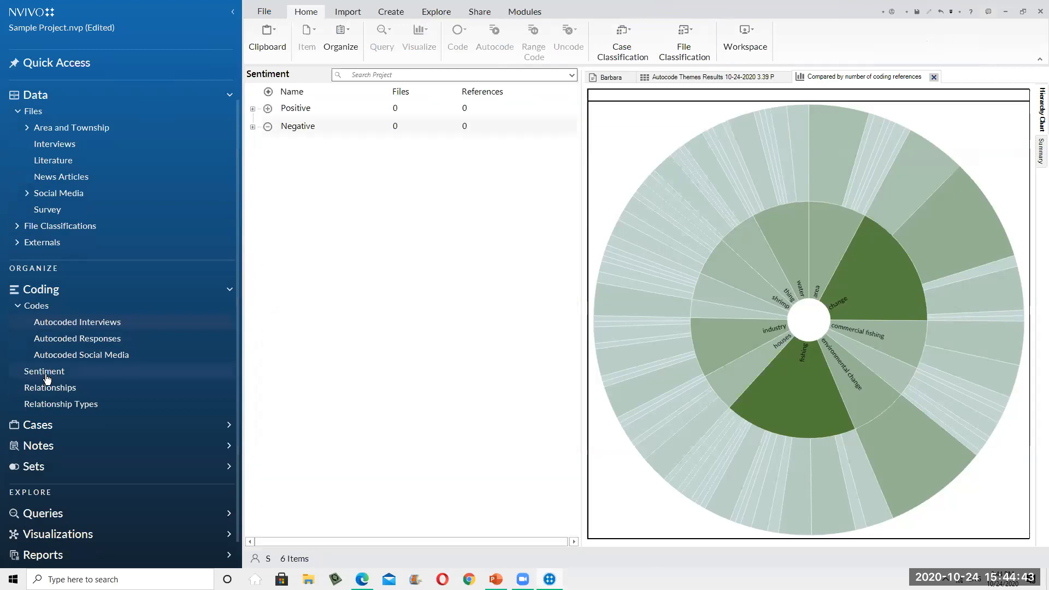
{"action": "left_click", "coordinate": [252, 111]}
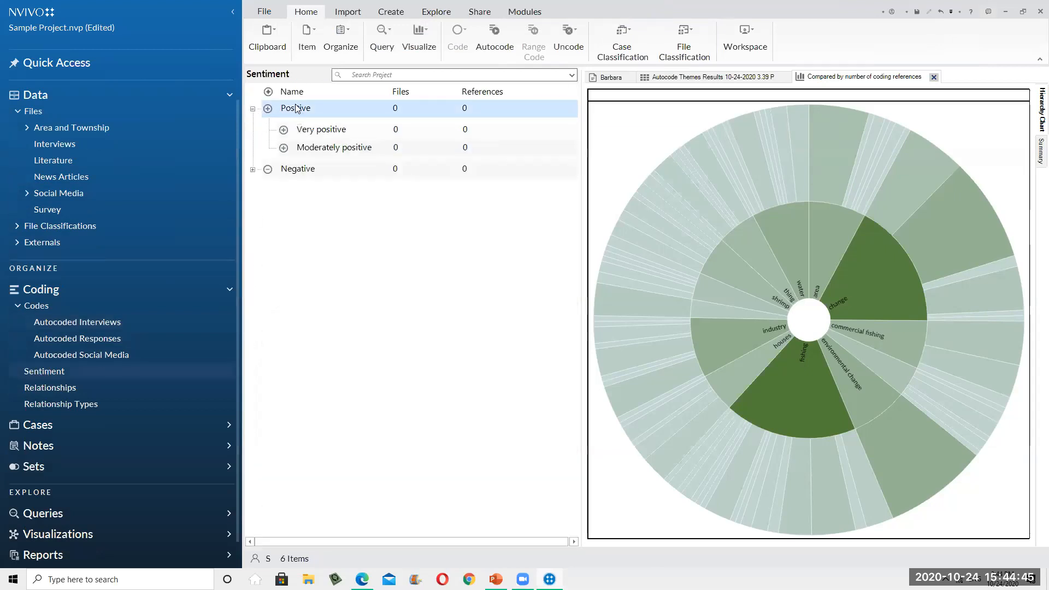
{"action": "left_click", "coordinate": [253, 169]}
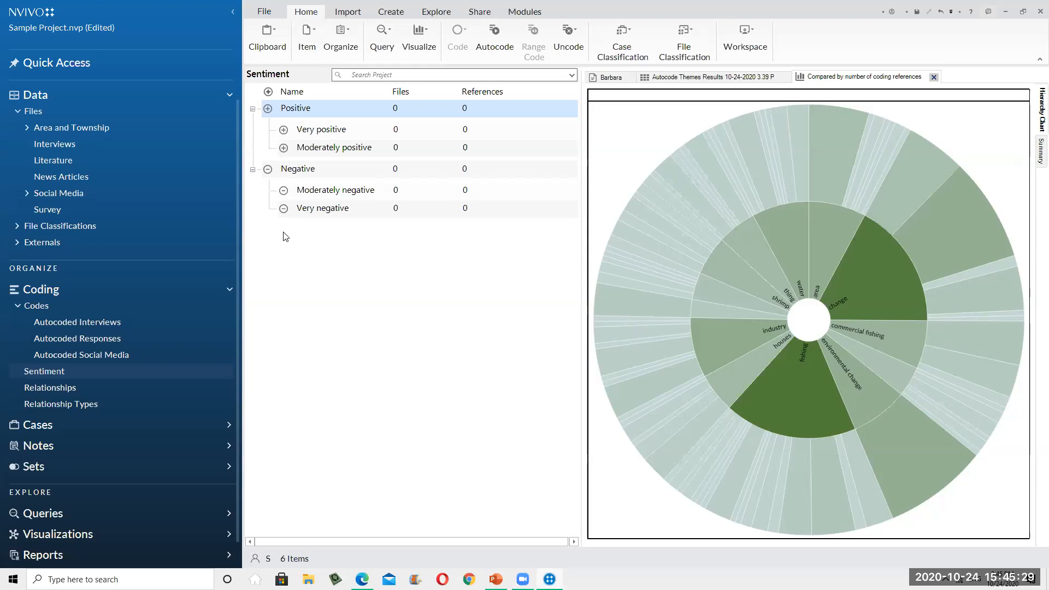
- Switch to PowerPoint, present the slides from Data Exploration and Familiarization through Conclusion, end the show at Classes and Classifications, and return to NVivo
{"action": "left_click", "coordinate": [385, 448]}
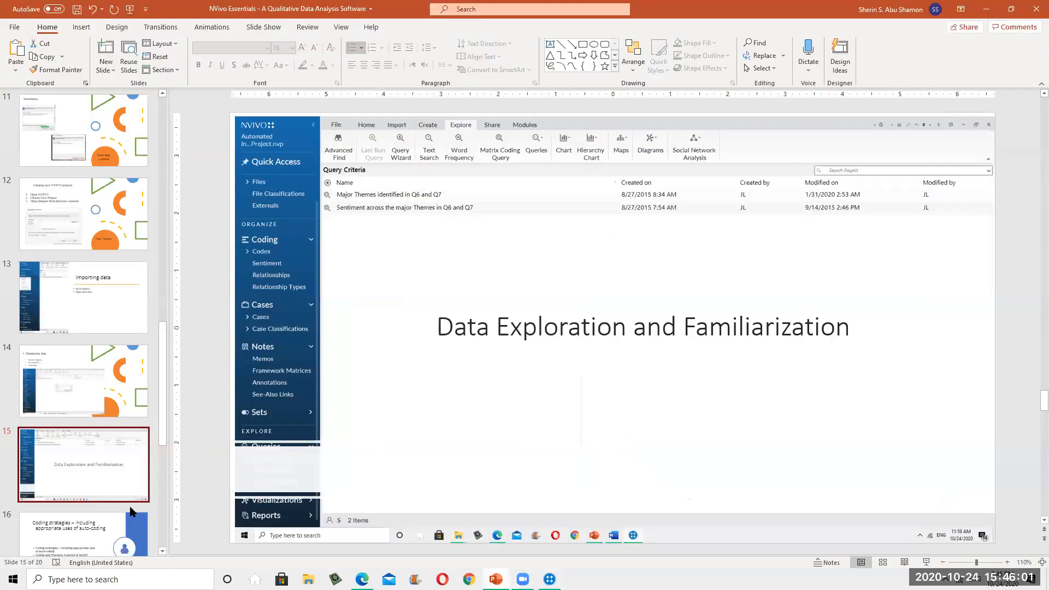
{"action": "left_click", "coordinate": [925, 561]}
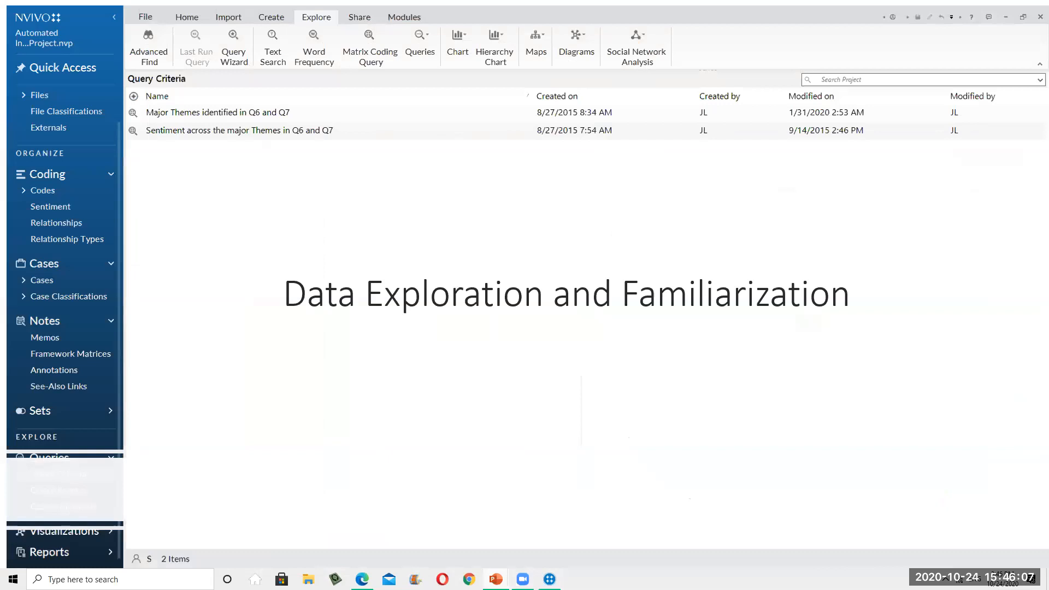
{"action": "key", "text": "Right"}
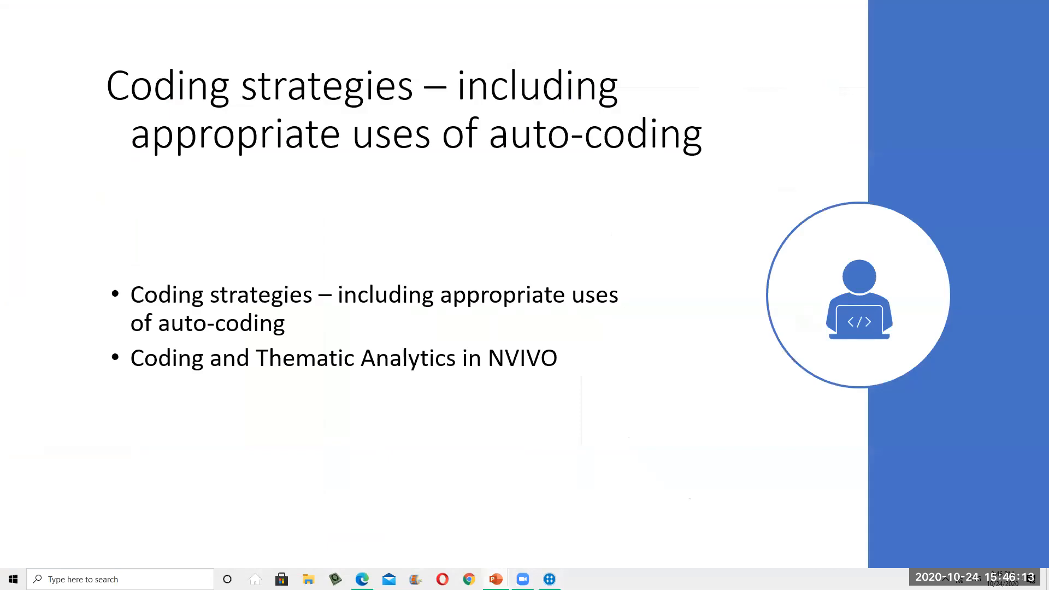
{"action": "key", "text": "Right"}
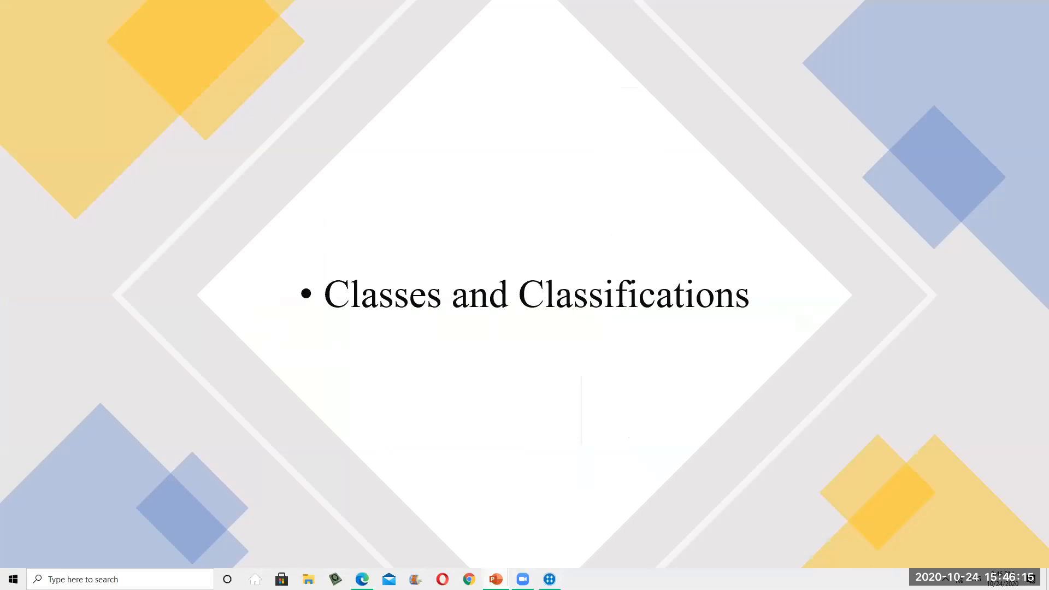
{"action": "key", "text": "Right"}
{"action": "key", "text": "Right"}
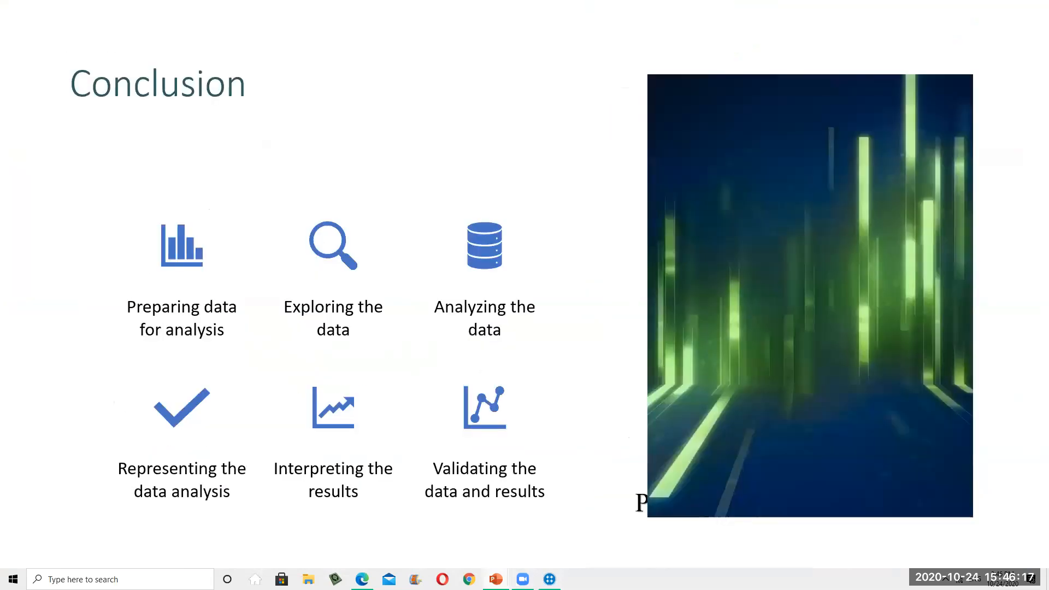
{"action": "key", "text": "Left"}
{"action": "key", "text": "Left"}
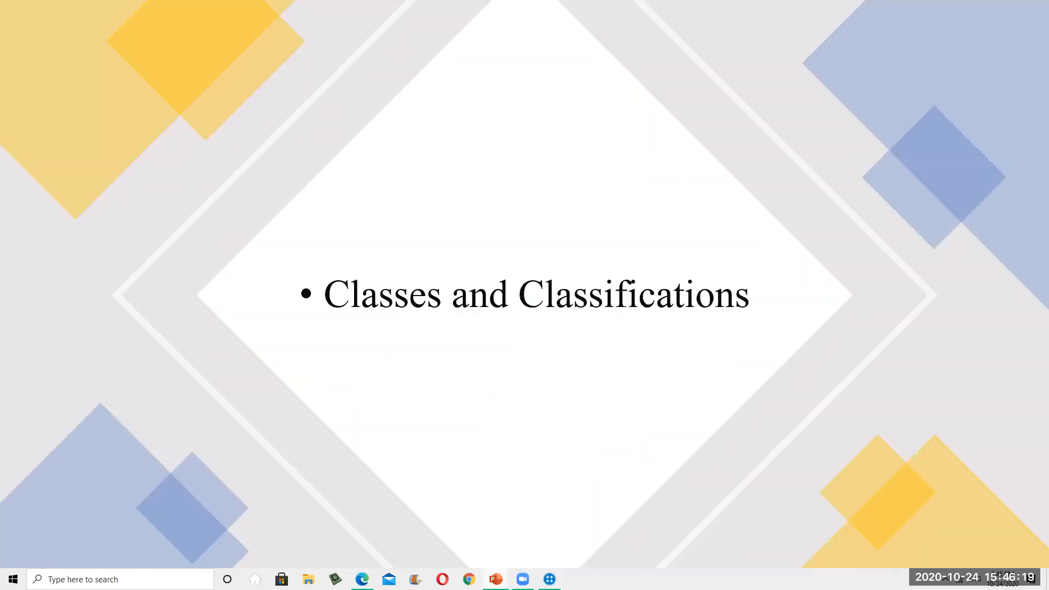
{"action": "key", "text": "Escape"}
{"action": "left_click", "coordinate": [92, 293]}
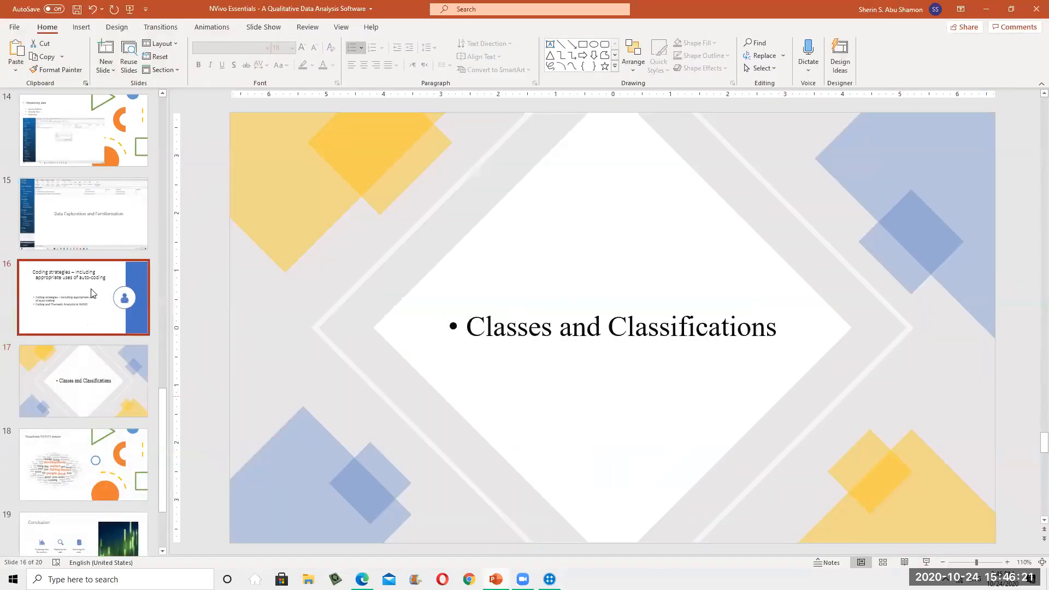
{"action": "left_click", "coordinate": [986, 10]}
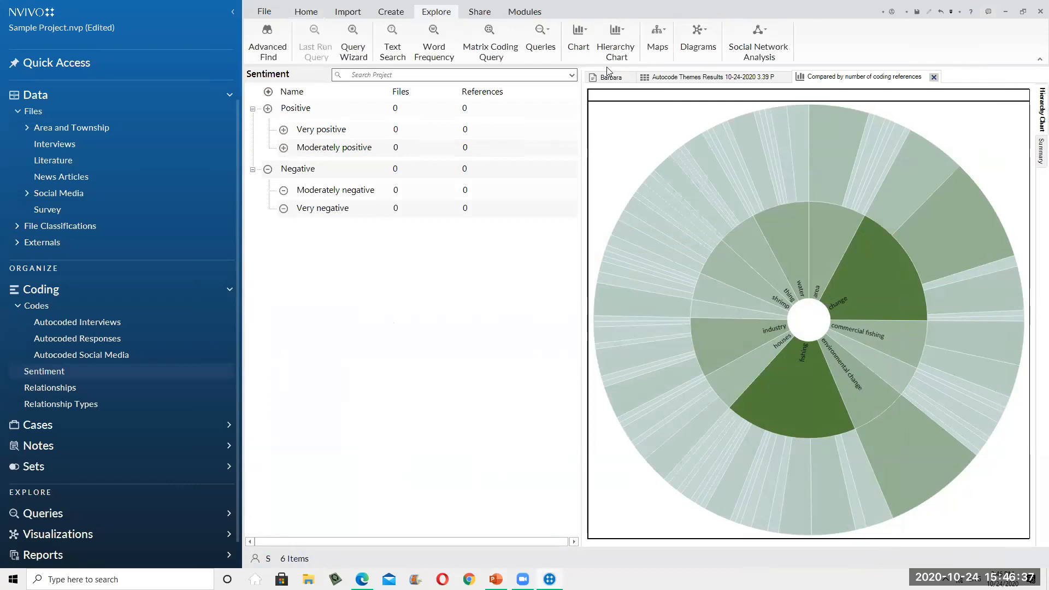
- Create a new crosstab query and view its introduction and criteria
{"action": "left_click", "coordinate": [540, 54]}
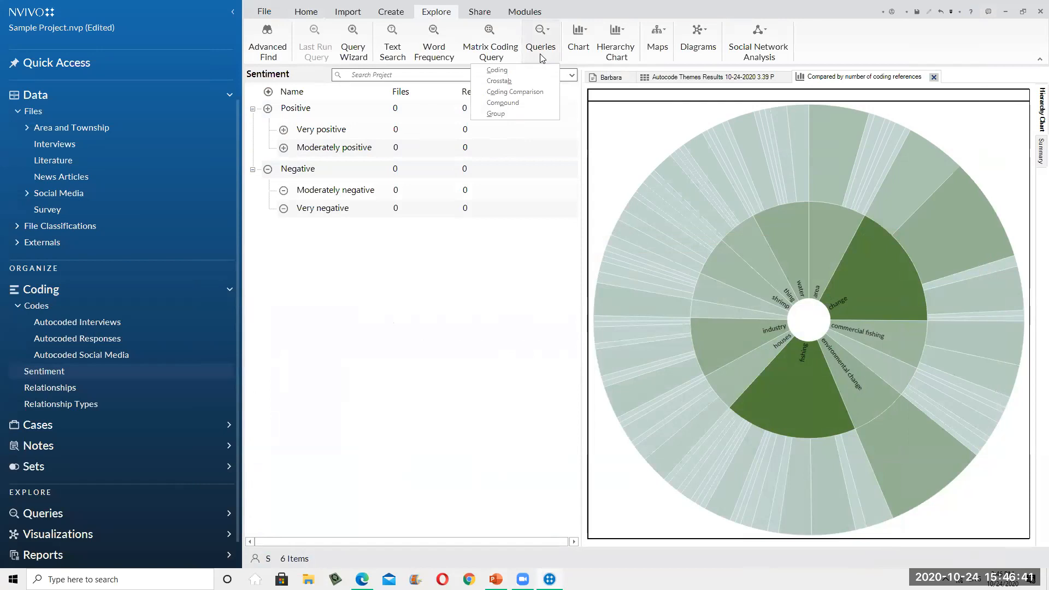
{"action": "left_click", "coordinate": [514, 82]}
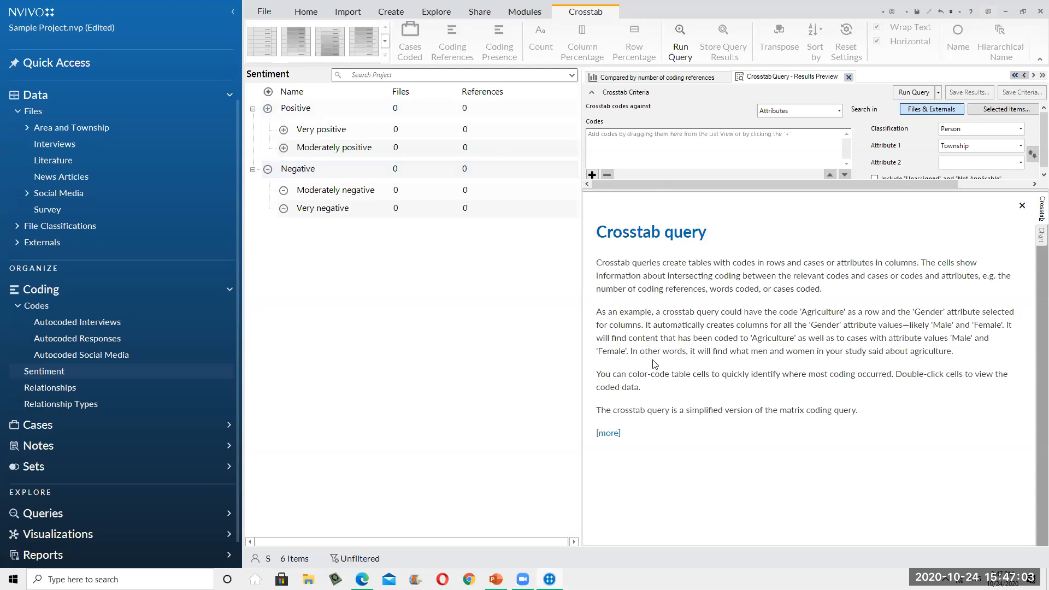
{"action": "left_click", "coordinate": [497, 383]}
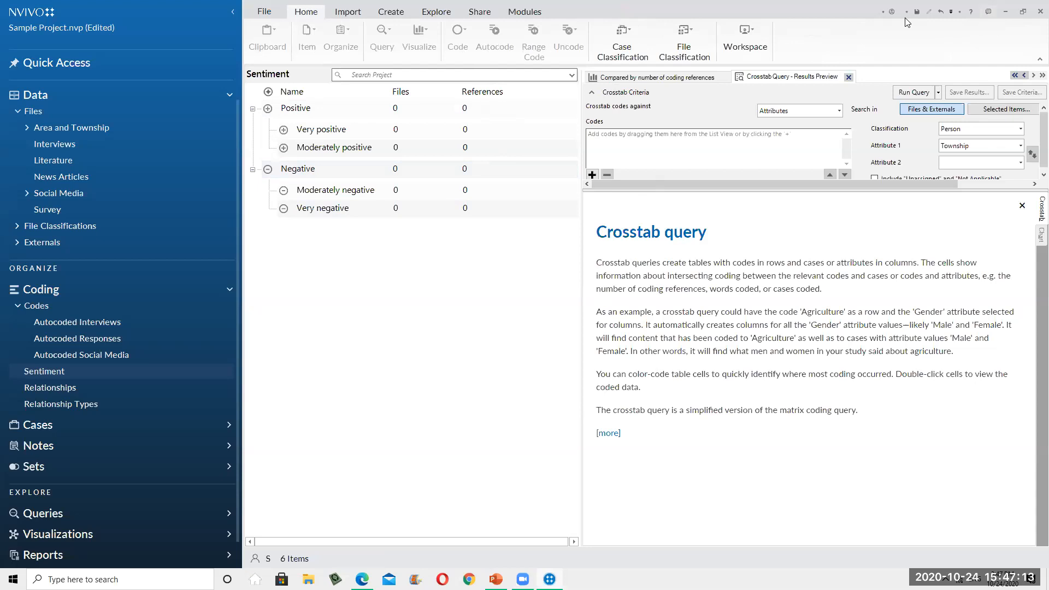
- Create another crosstab query, look through the project codes available for its criteria, and cancel the selection
{"action": "scroll", "coordinate": [908, 22], "scroll_direction": "down", "scroll_amount": 3}
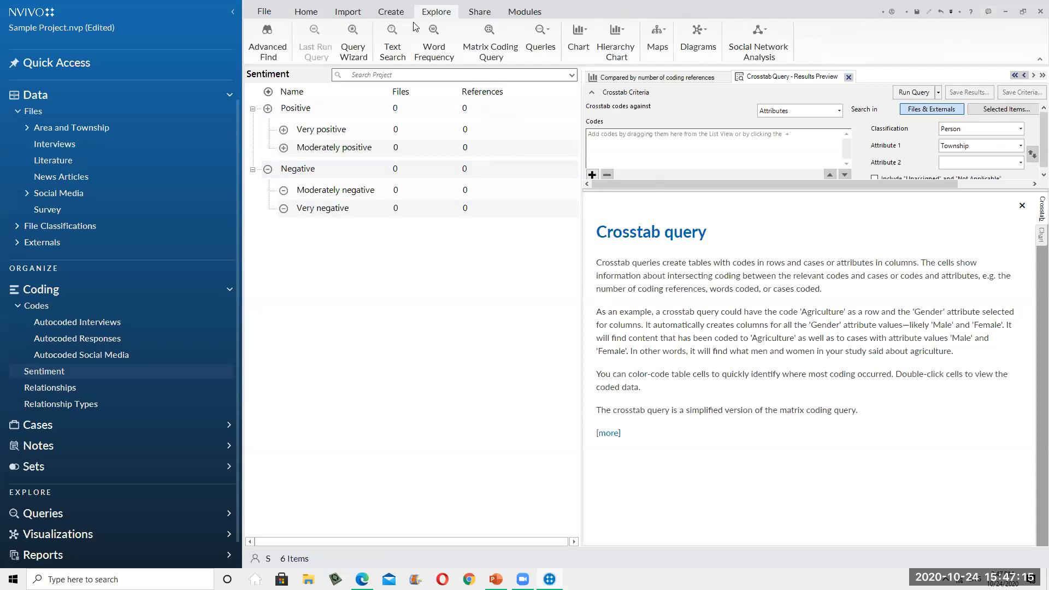
{"action": "left_click", "coordinate": [547, 32]}
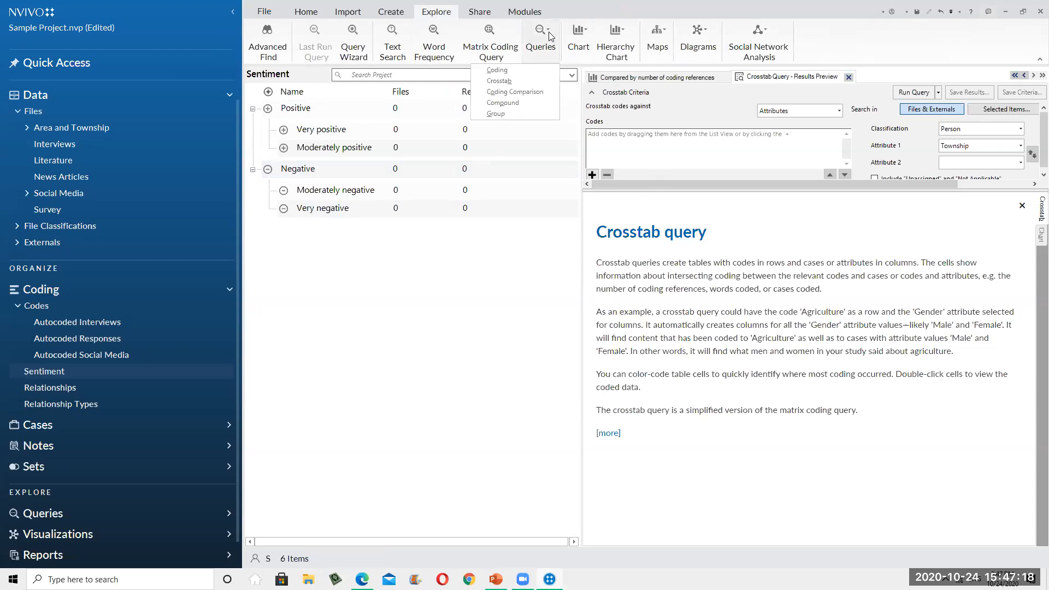
{"action": "left_click", "coordinate": [496, 80]}
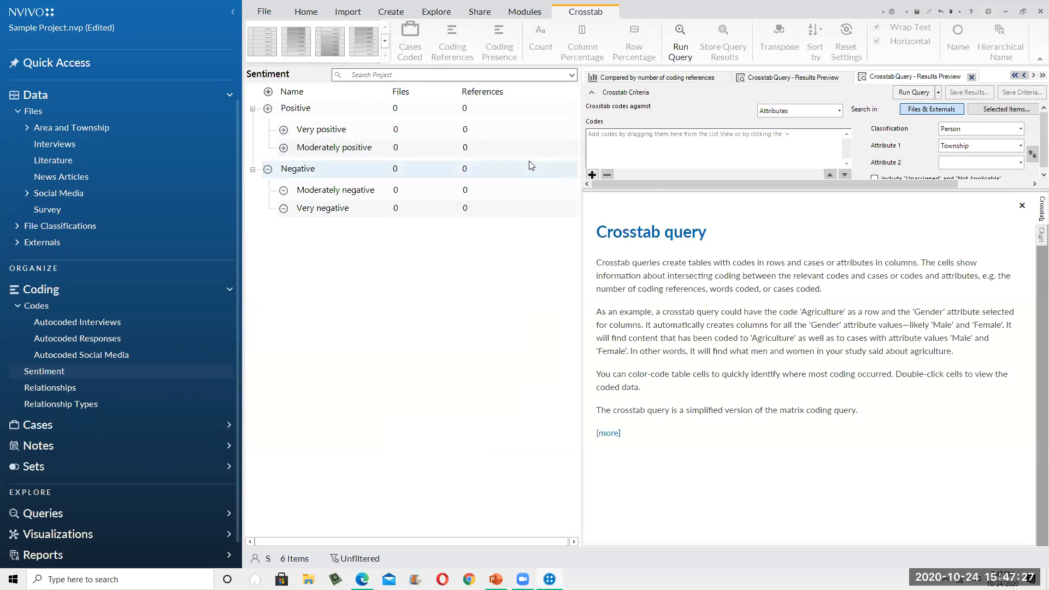
{"action": "left_click", "coordinate": [594, 176]}
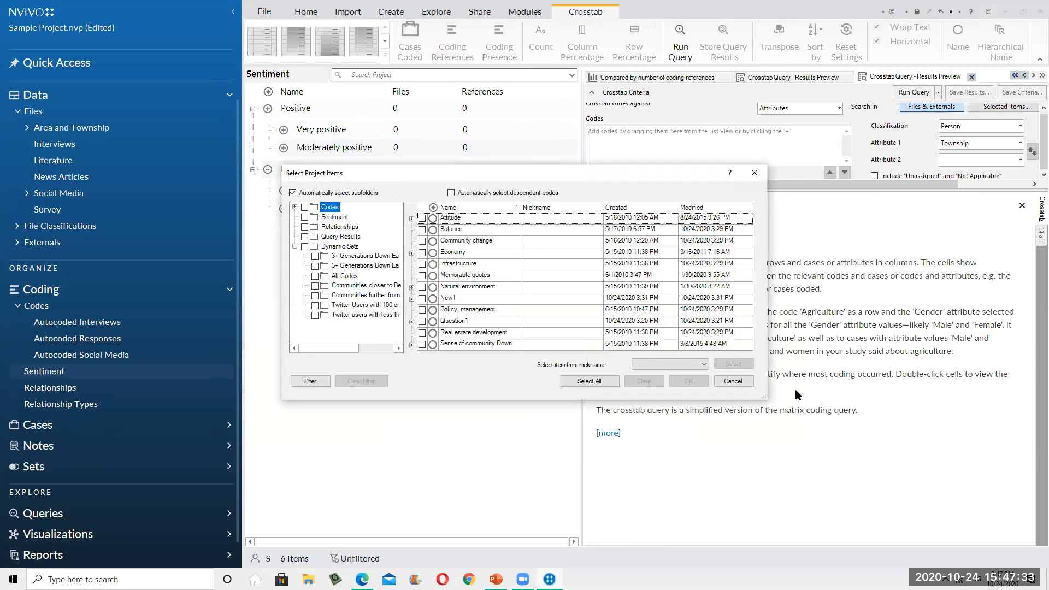
{"action": "left_click", "coordinate": [733, 381]}
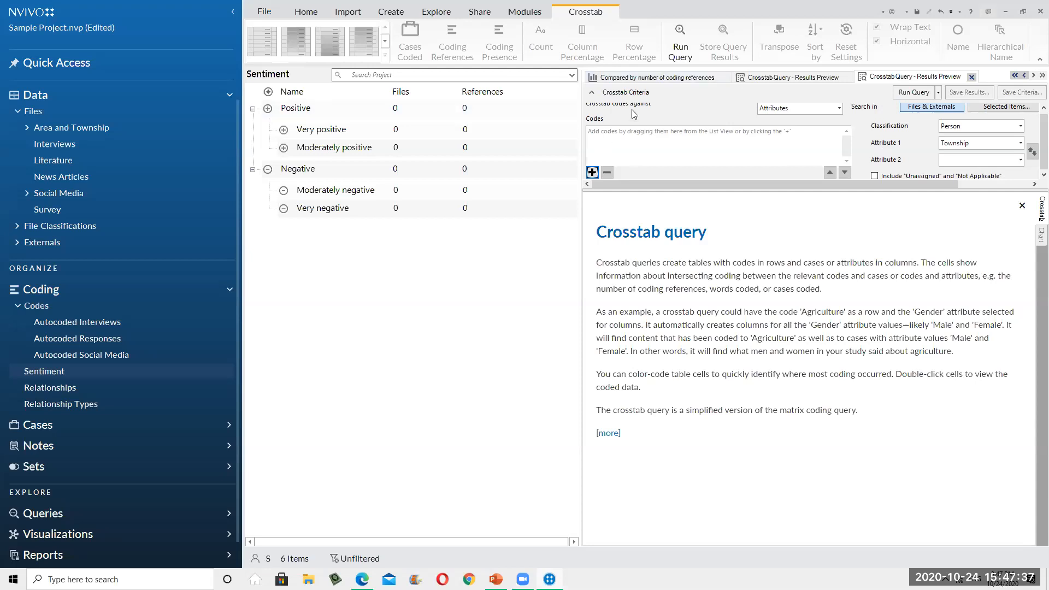
- Add the Economy code and its sub-codes Agriculture, Fishing or aquaculture, Jobs and cost of living, and Tourism to the crosstab criteria
{"action": "left_click", "coordinate": [598, 172]}
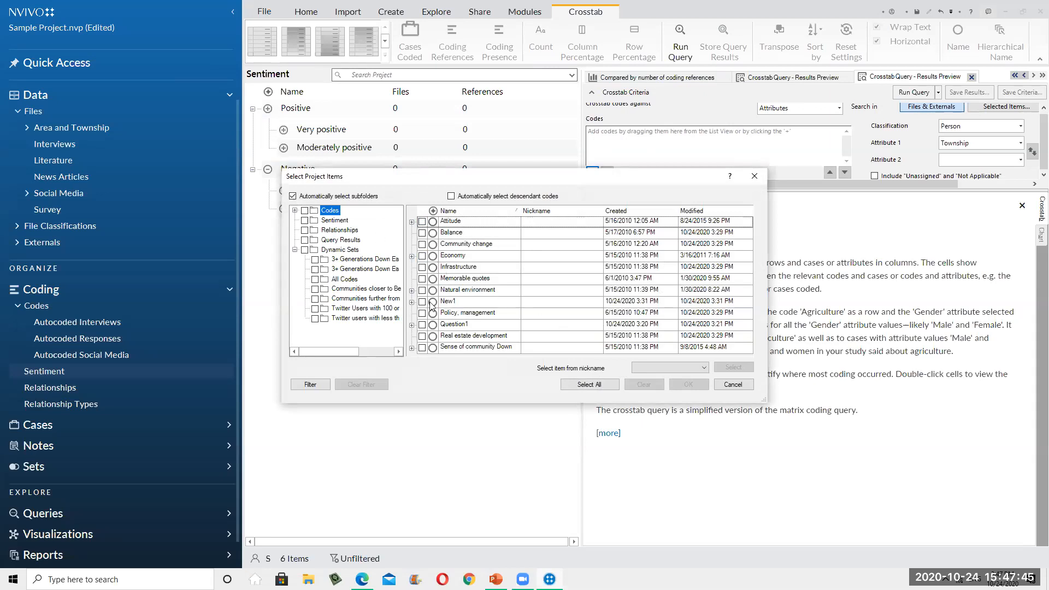
{"action": "left_click", "coordinate": [421, 257]}
{"action": "left_click", "coordinate": [412, 256]}
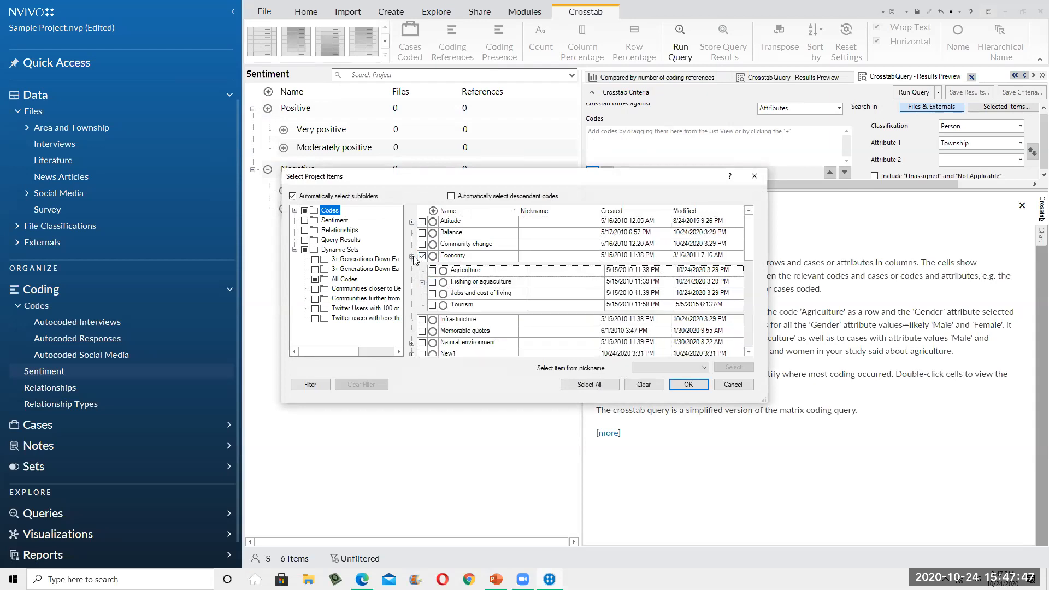
{"action": "left_click", "coordinate": [432, 270]}
{"action": "left_click", "coordinate": [432, 282]}
{"action": "left_click", "coordinate": [432, 293]}
{"action": "left_click", "coordinate": [432, 305]}
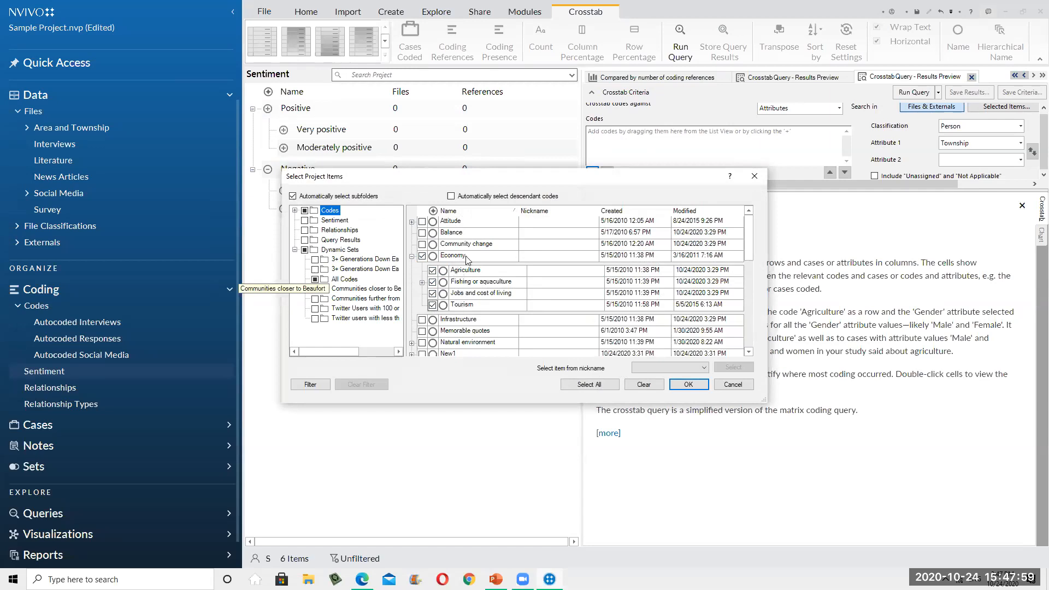
{"action": "left_click", "coordinate": [687, 385]}
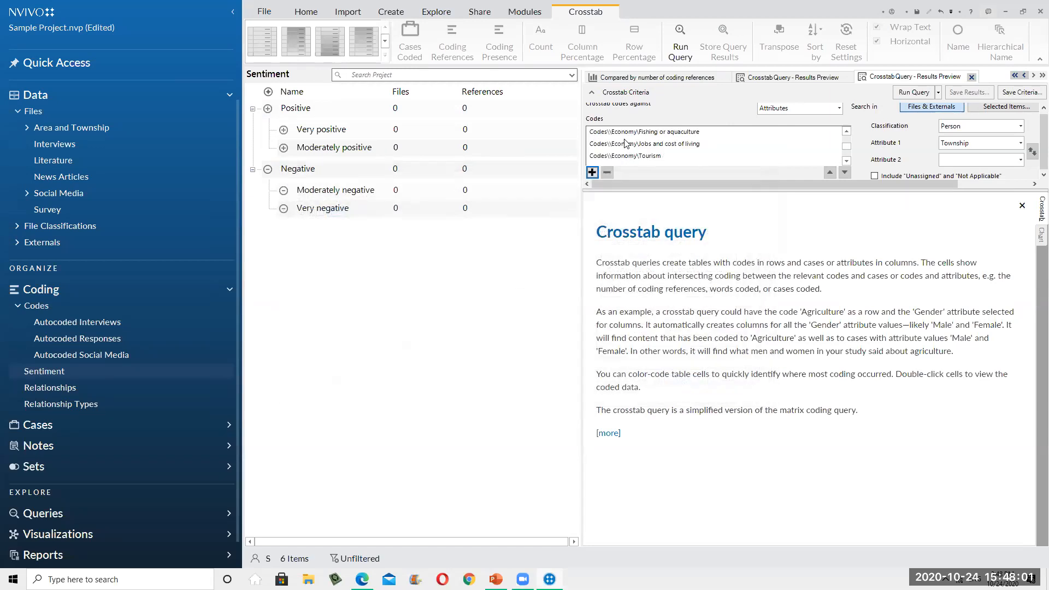
- Keep Person as the crosstab classification and set Attribute 1 to Age Group
{"action": "left_click", "coordinate": [1021, 127]}
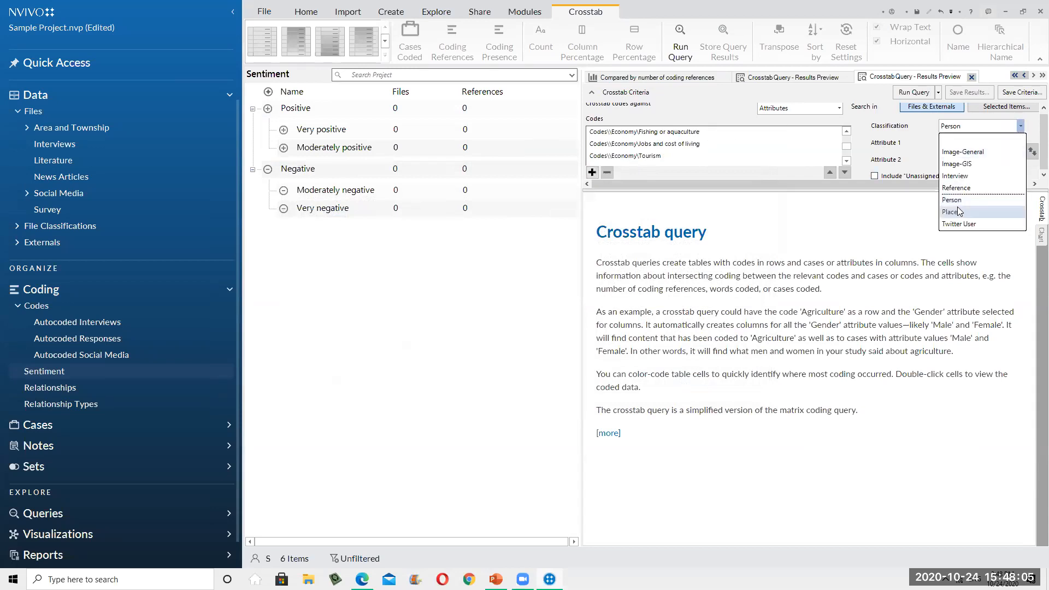
{"action": "left_click", "coordinate": [991, 128]}
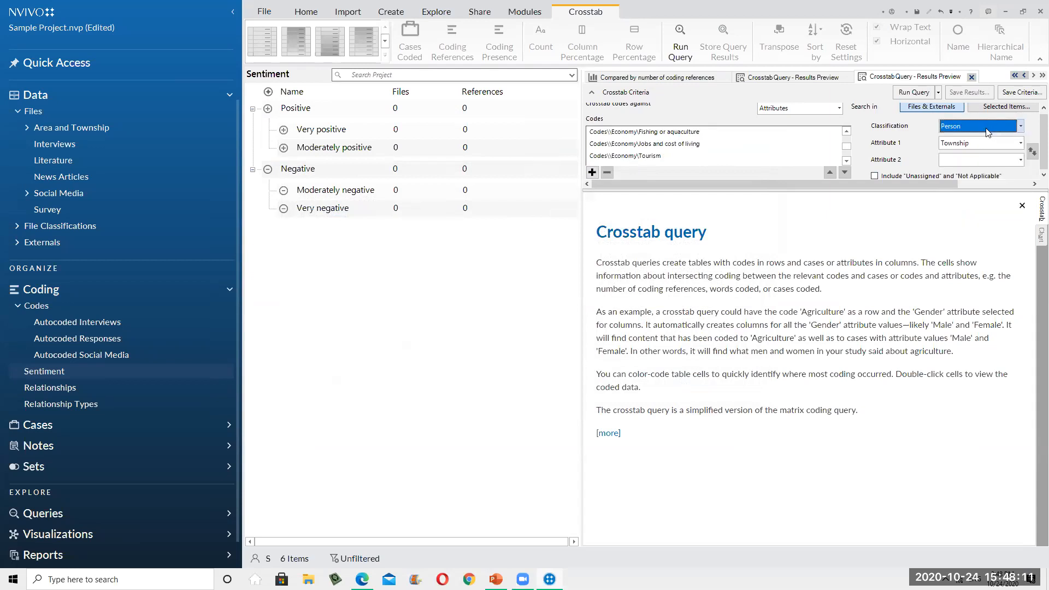
{"action": "left_click", "coordinate": [1020, 143]}
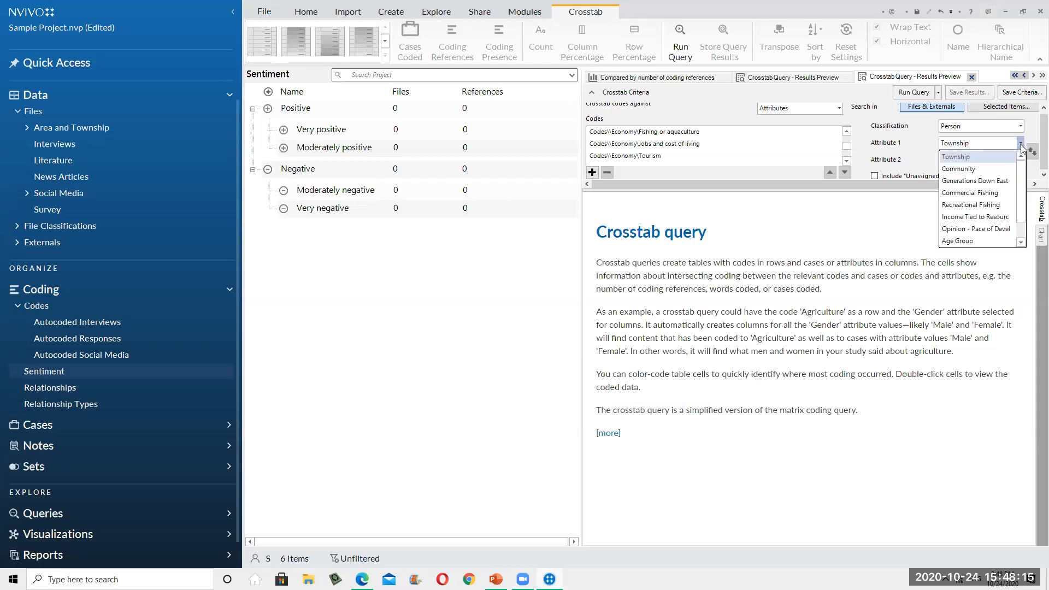
{"action": "scroll", "coordinate": [1016, 229], "scroll_direction": "down", "scroll_amount": 1}
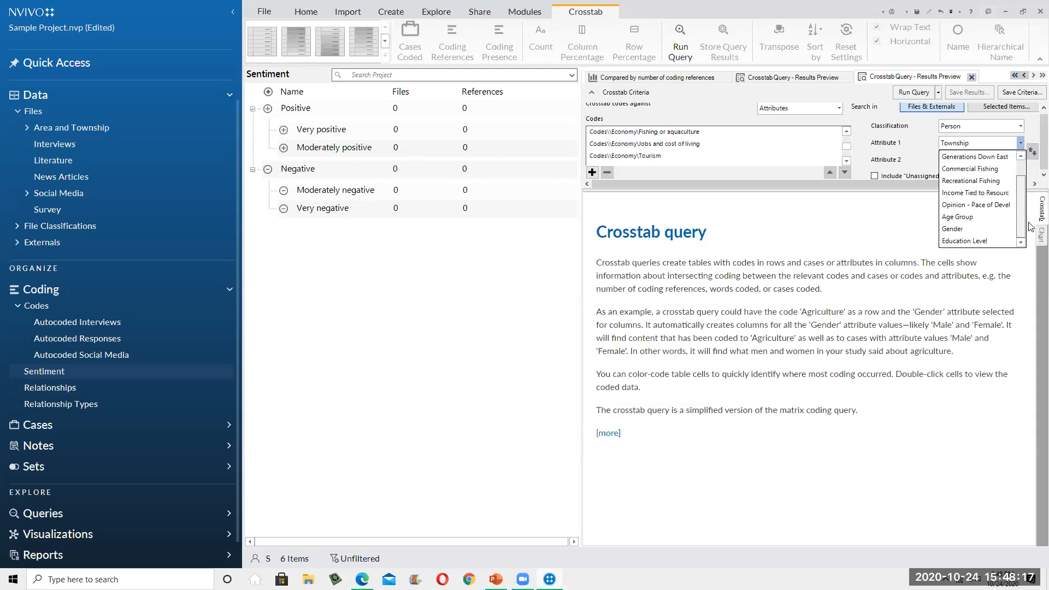
{"action": "left_click", "coordinate": [968, 218]}
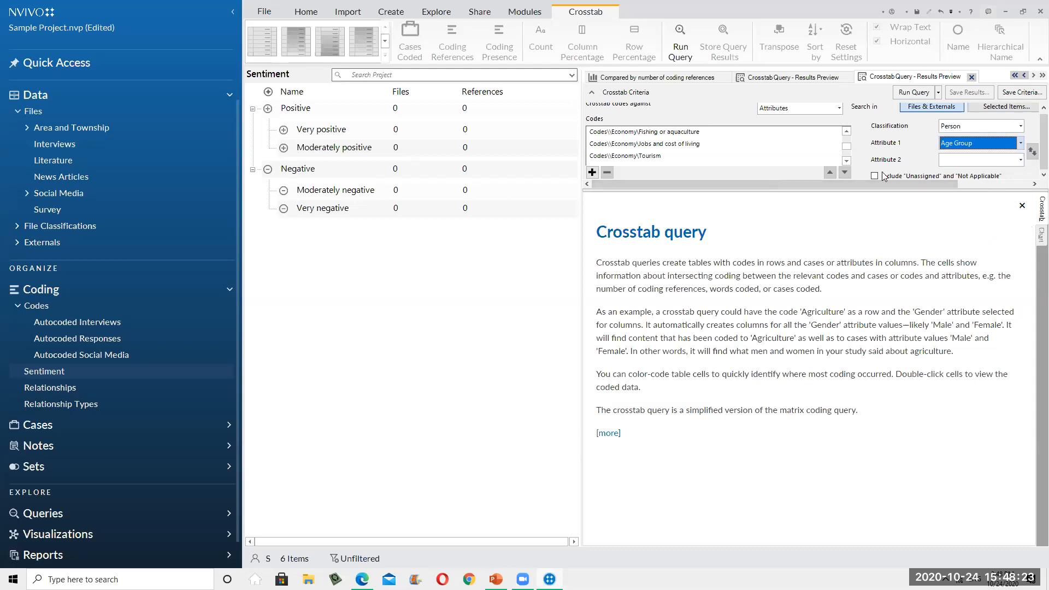
{"action": "scroll", "coordinate": [882, 175], "scroll_direction": "up", "scroll_amount": 1}
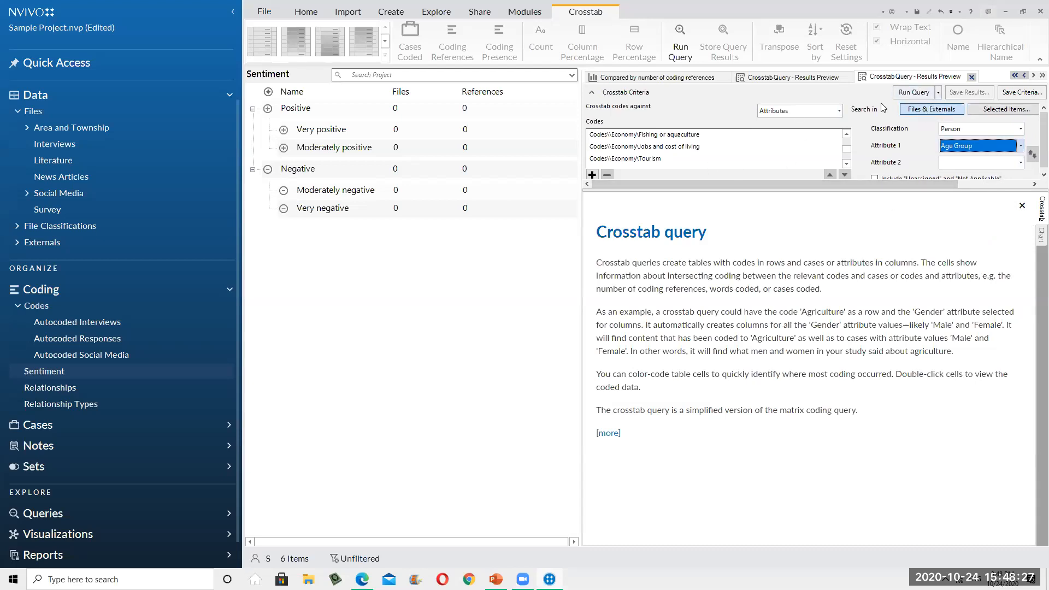
{"action": "left_click", "coordinate": [936, 111]}
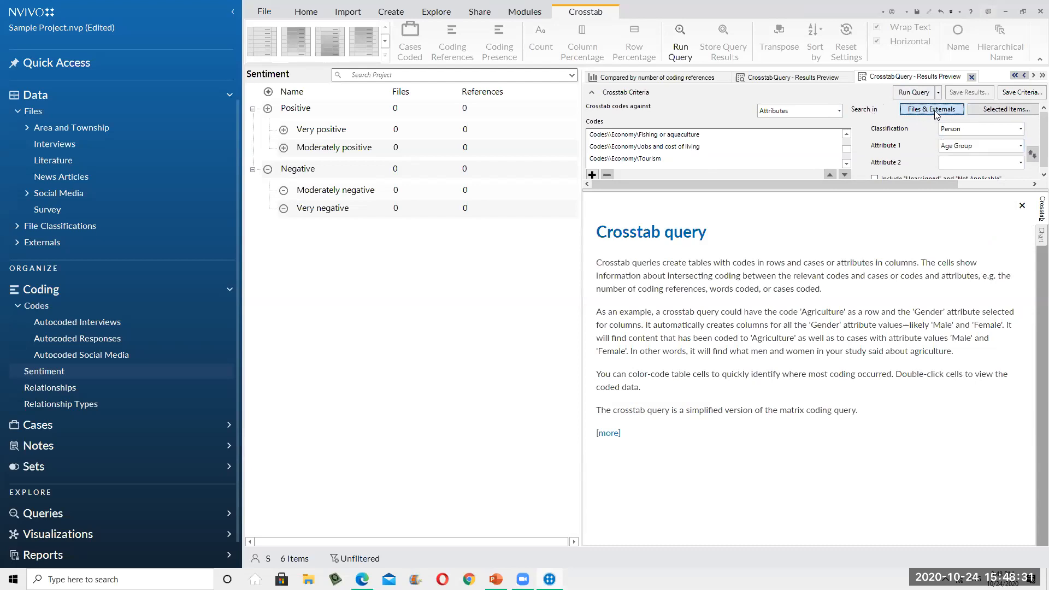
{"action": "left_click", "coordinate": [996, 111]}
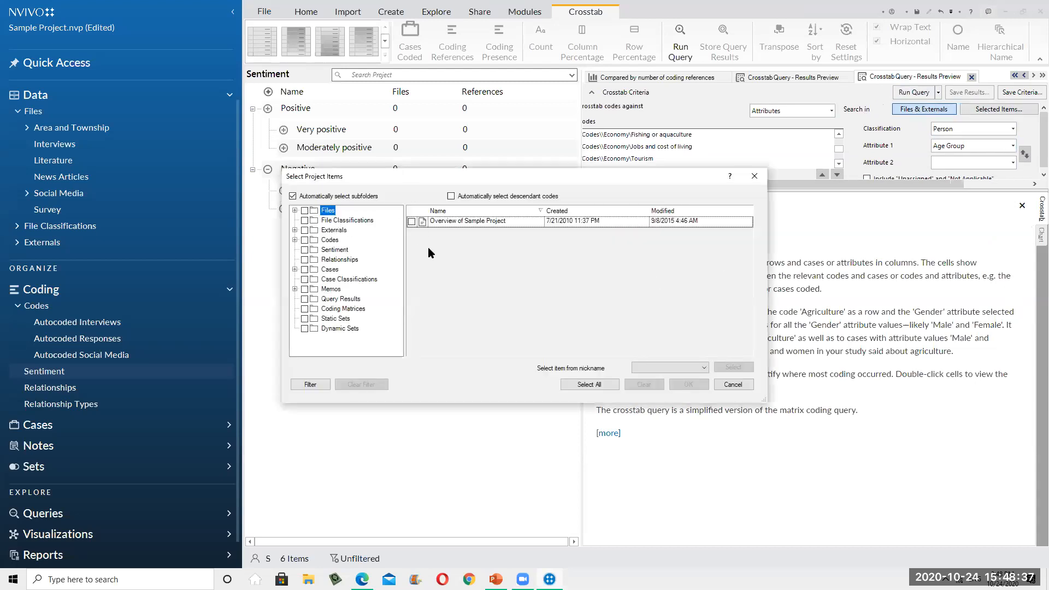
{"action": "left_click", "coordinate": [294, 211]}
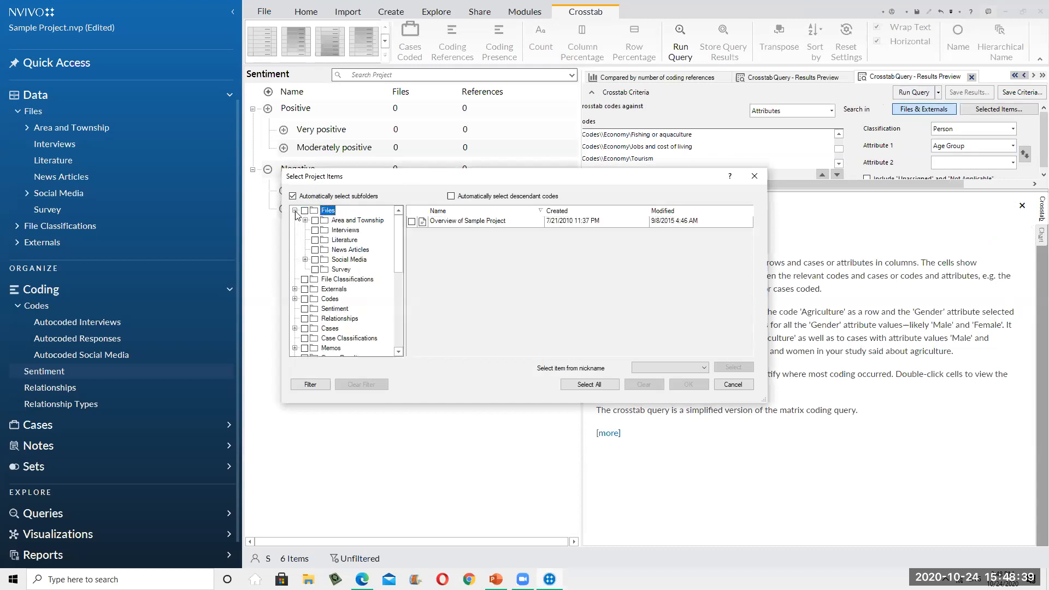
{"action": "left_click", "coordinate": [315, 231]}
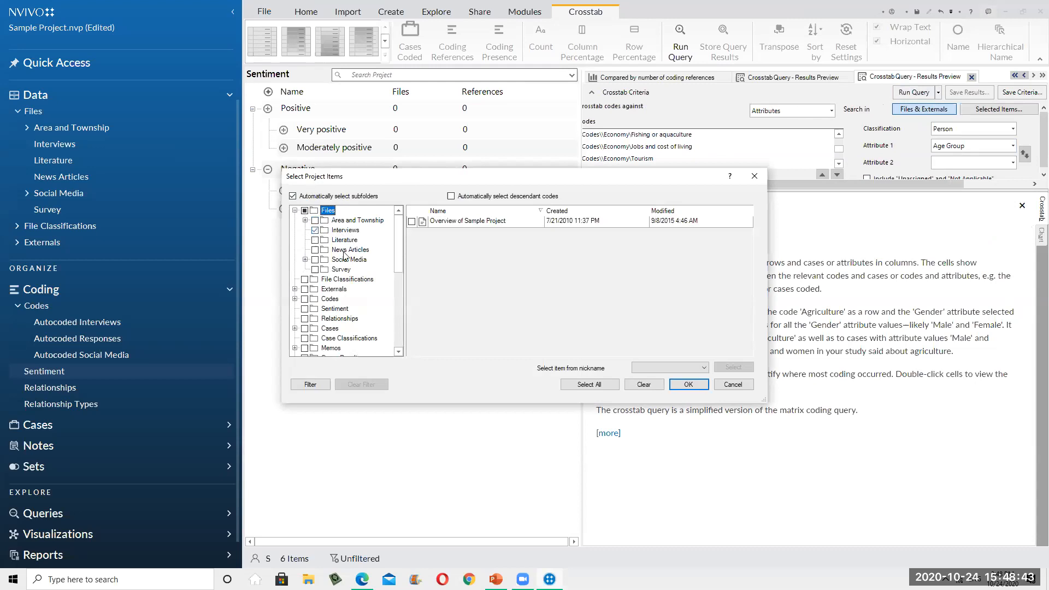
{"action": "left_click", "coordinate": [314, 230]}
{"action": "left_click", "coordinate": [315, 230]}
{"action": "left_click", "coordinate": [733, 385]}
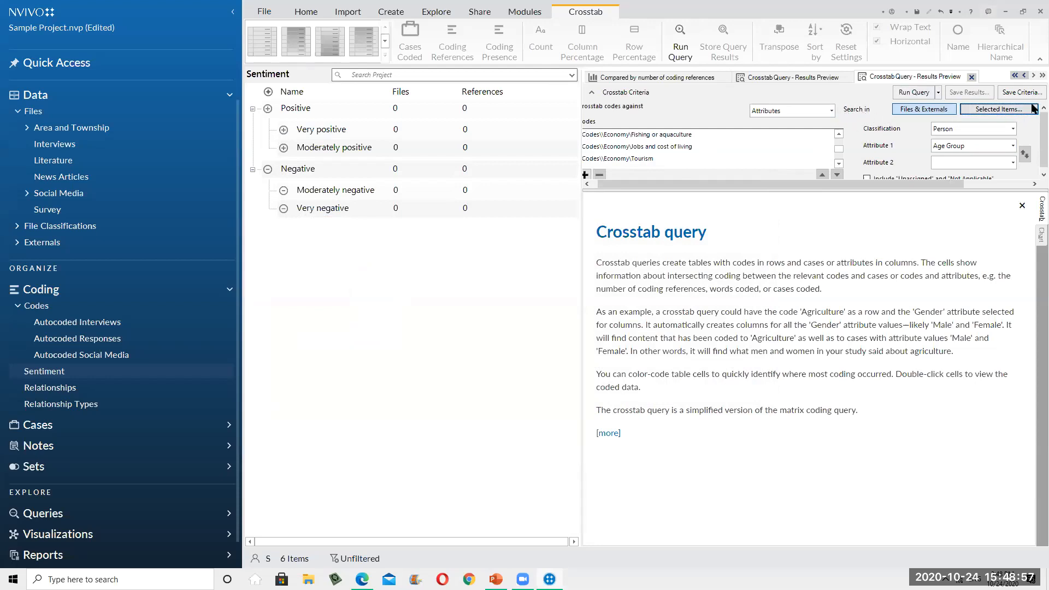
- Run the crosstab query across Files & Externals and examine the age group results as a table and as a chart
{"action": "left_click", "coordinate": [918, 112]}
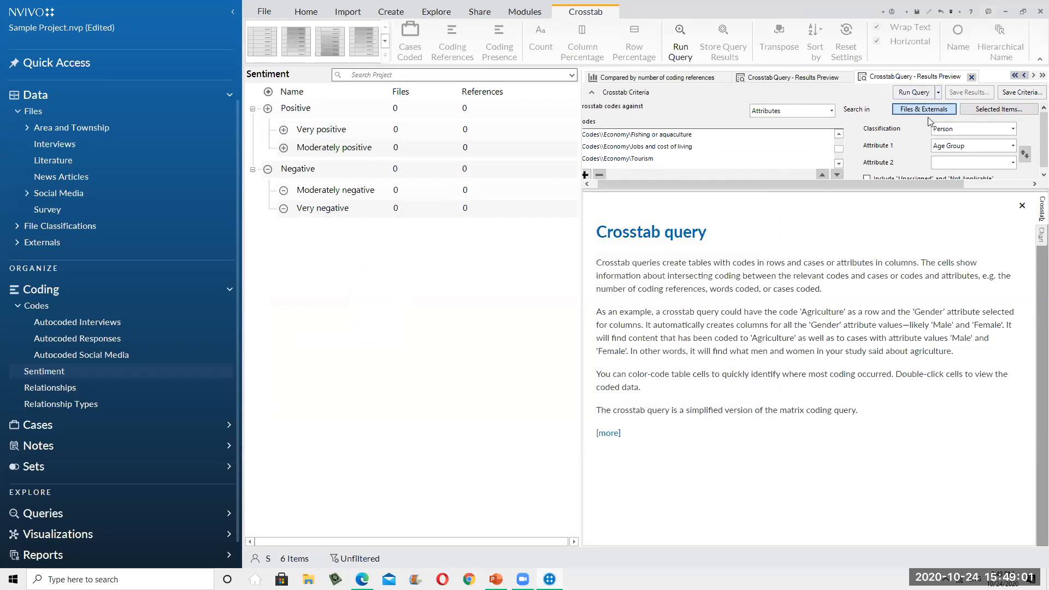
{"action": "left_click", "coordinate": [917, 93]}
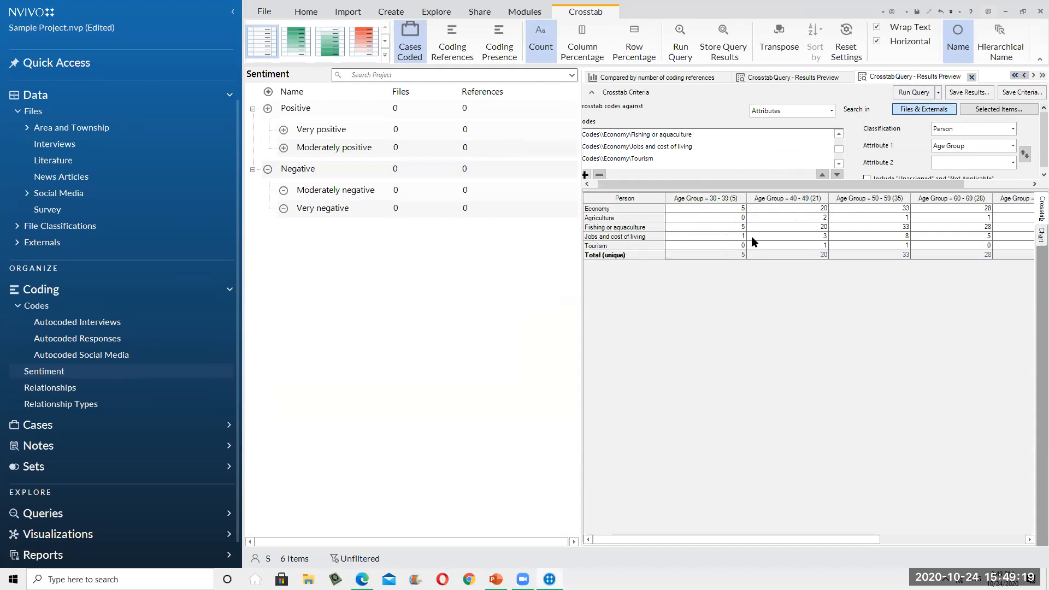
{"action": "left_click_drag", "start_coordinate": [731, 536], "coordinate": [949, 516]}
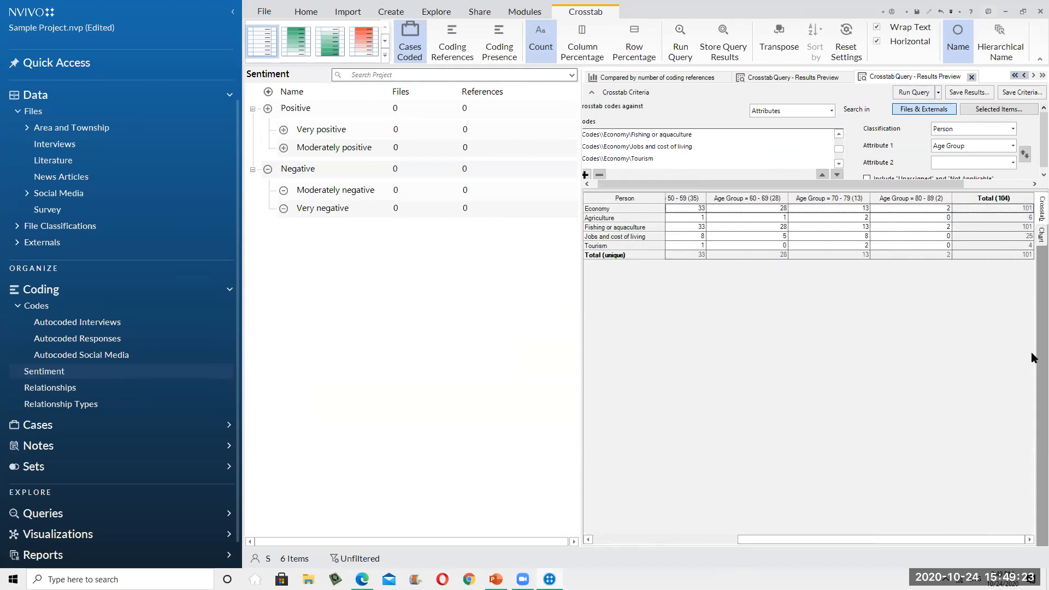
{"action": "mouse_move", "coordinate": [866, 540]}
{"action": "left_mouse_down"}
{"action": "mouse_move", "coordinate": [710, 537]}
{"action": "mouse_move", "coordinate": [858, 538]}
{"action": "left_mouse_up"}
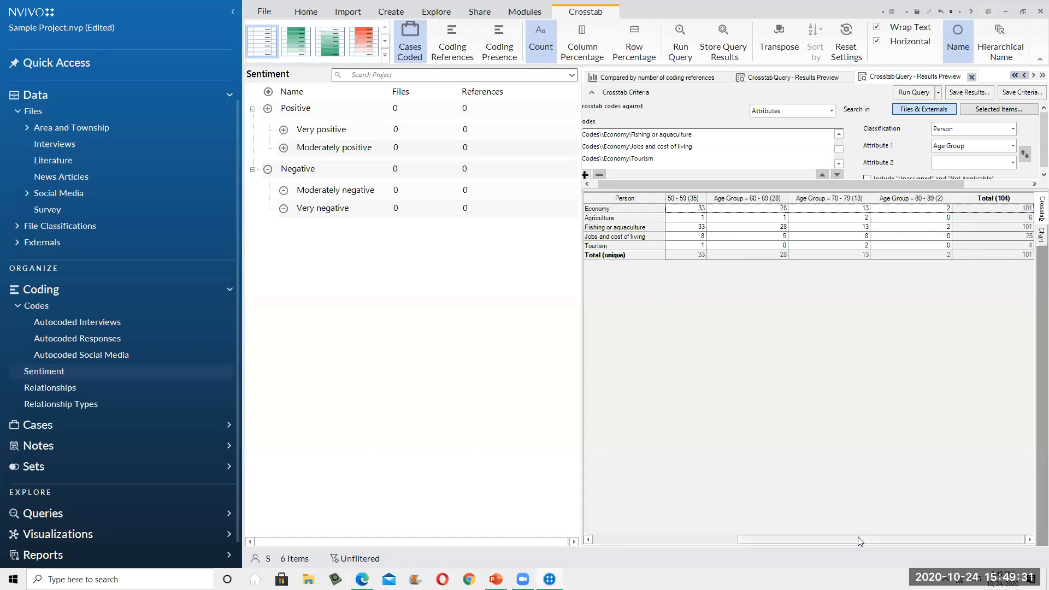
{"action": "left_click_drag", "start_coordinate": [858, 540], "coordinate": [713, 540]}
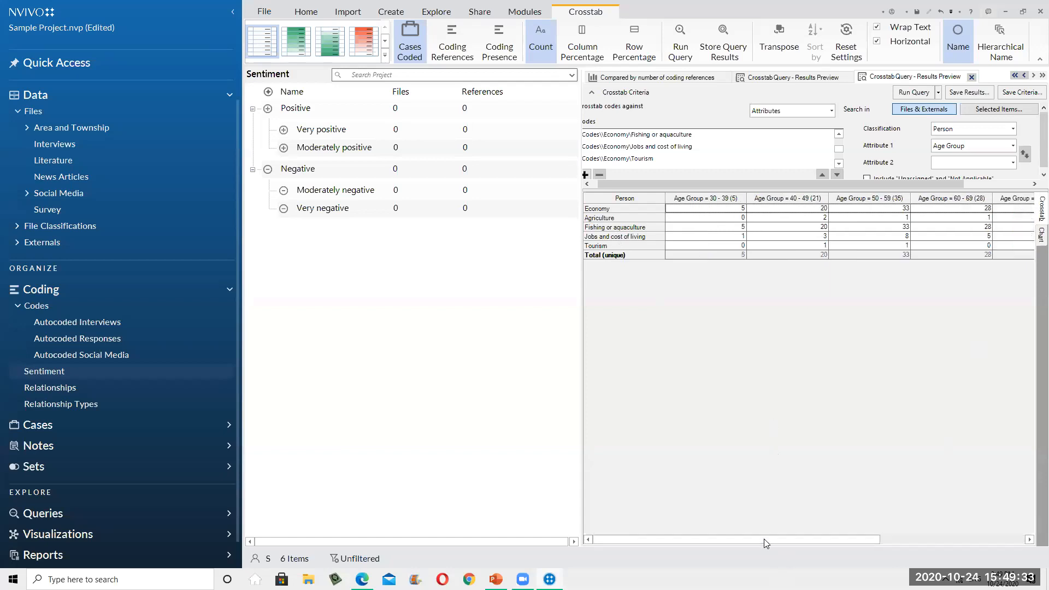
{"action": "left_click_drag", "start_coordinate": [762, 538], "coordinate": [672, 534]}
{"action": "left_click", "coordinate": [1033, 235]}
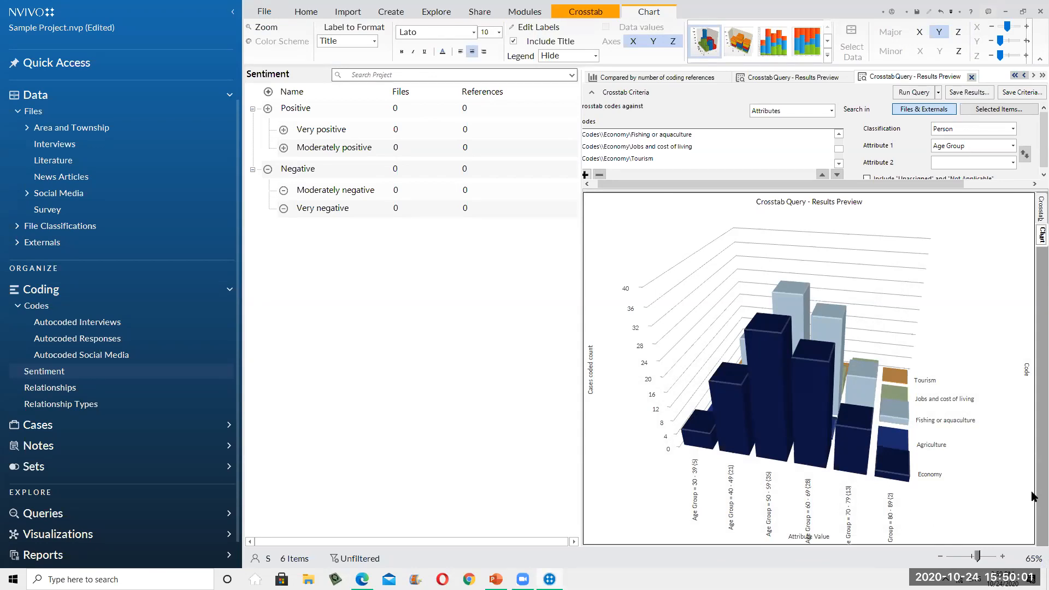
- Save the crosstab query criteria under the name "EconomyVs. Agegroup"
{"action": "left_click", "coordinate": [1018, 104]}
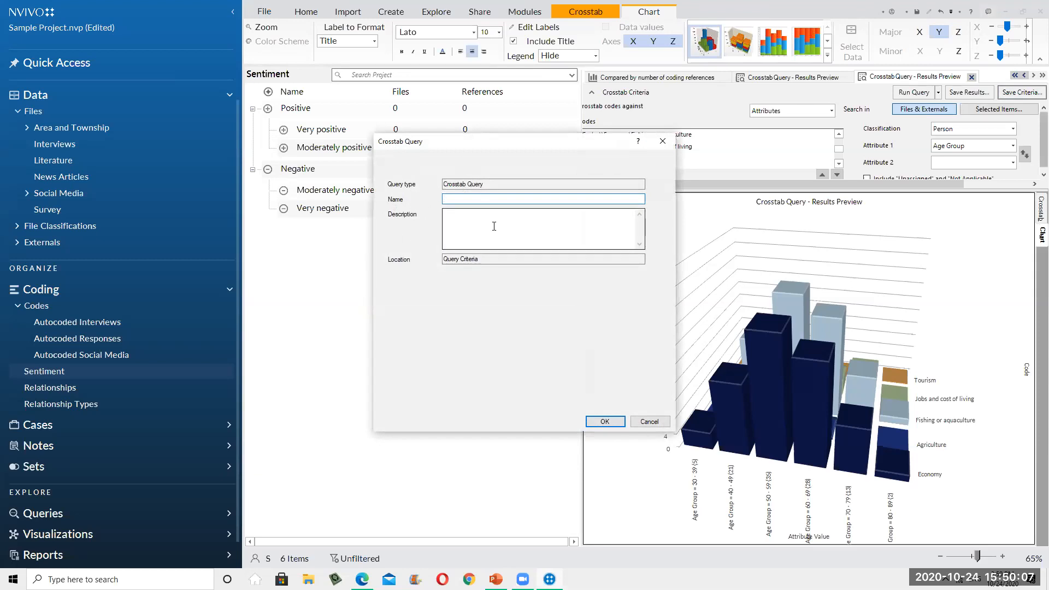
{"action": "type", "text": "EconomyVs."}
{"action": "type", "text": "Agegroup"}
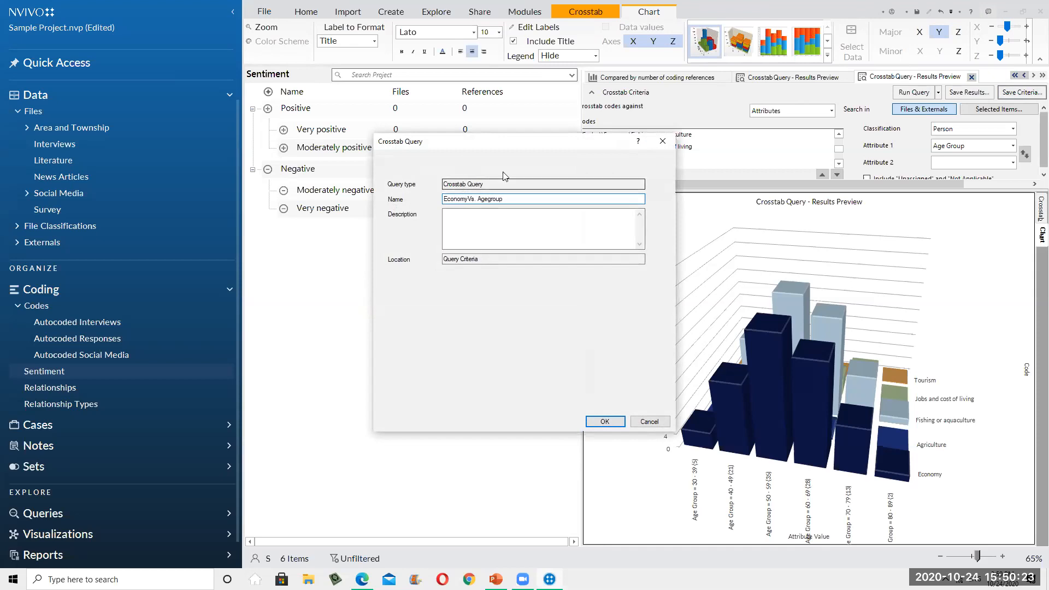
{"action": "left_click", "coordinate": [462, 261]}
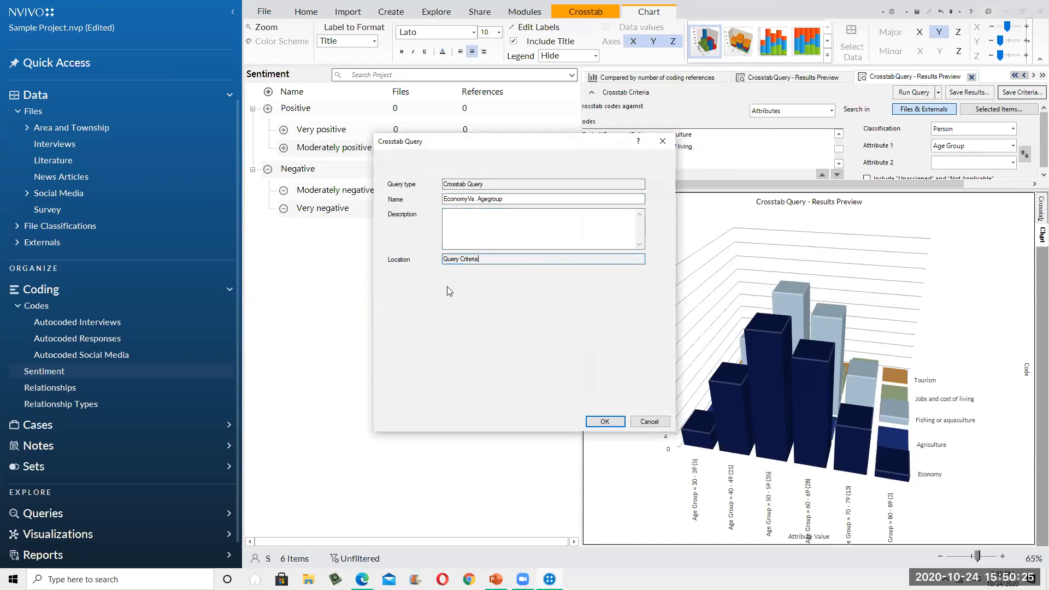
{"action": "left_click", "coordinate": [608, 423]}
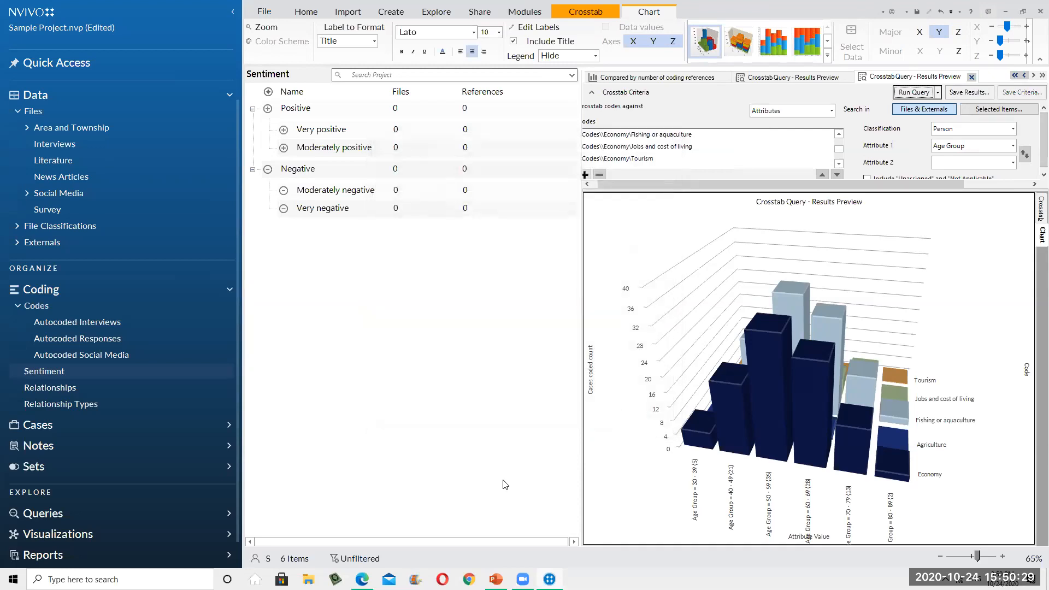
- Open the project's Query Criteria list to check for the saved crosstab query
{"action": "scroll", "coordinate": [134, 488], "scroll_direction": "down", "scroll_amount": 1}
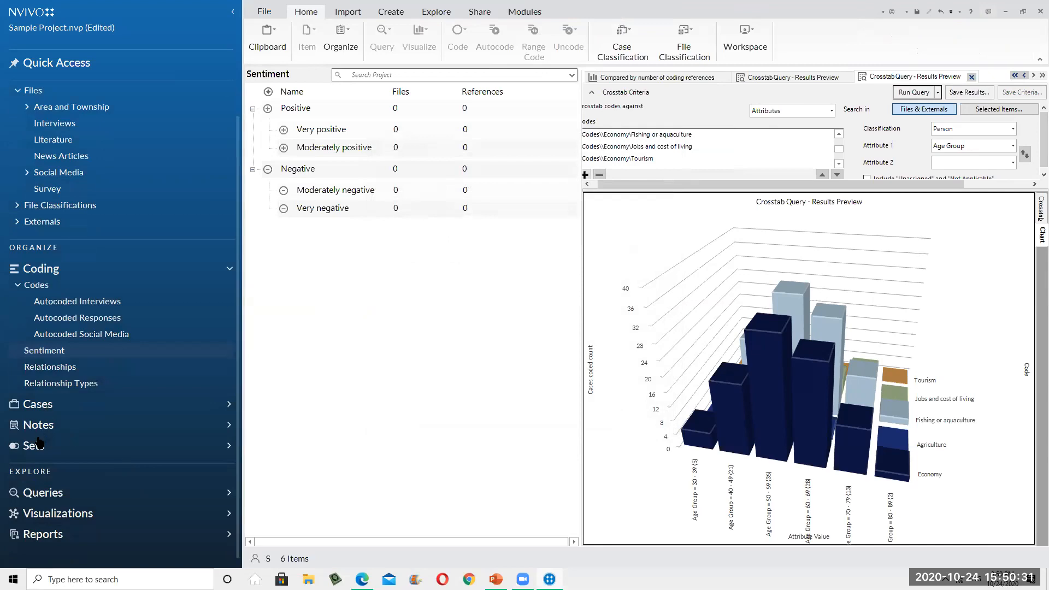
{"action": "left_click", "coordinate": [41, 493]}
{"action": "left_click", "coordinate": [60, 510]}
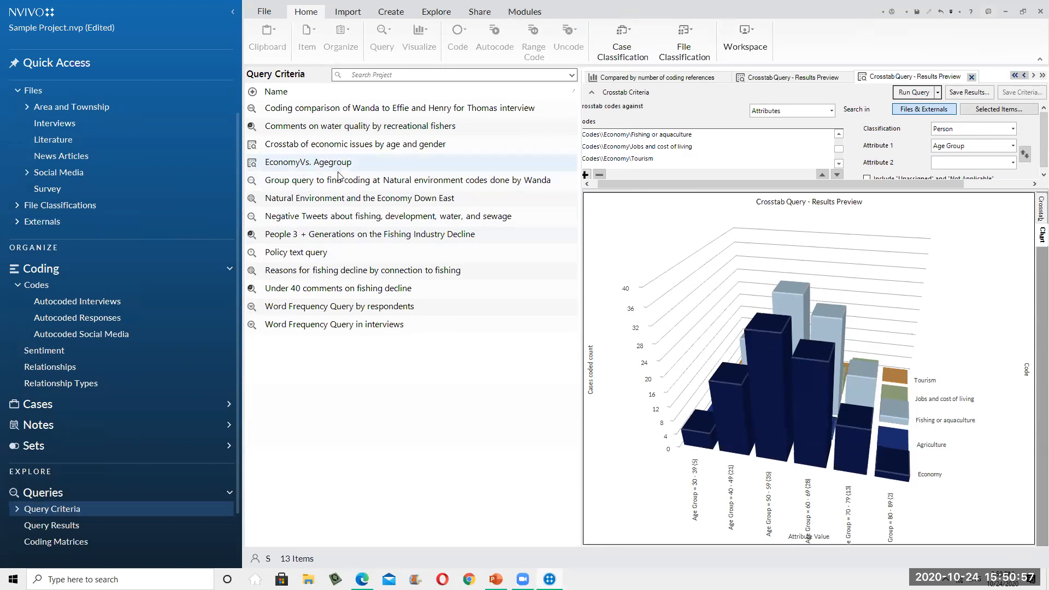
- Store the crosstab results in Query Results as "Crosstab Query economy vs age group 24102020" and open them
{"action": "left_click", "coordinate": [979, 96]}
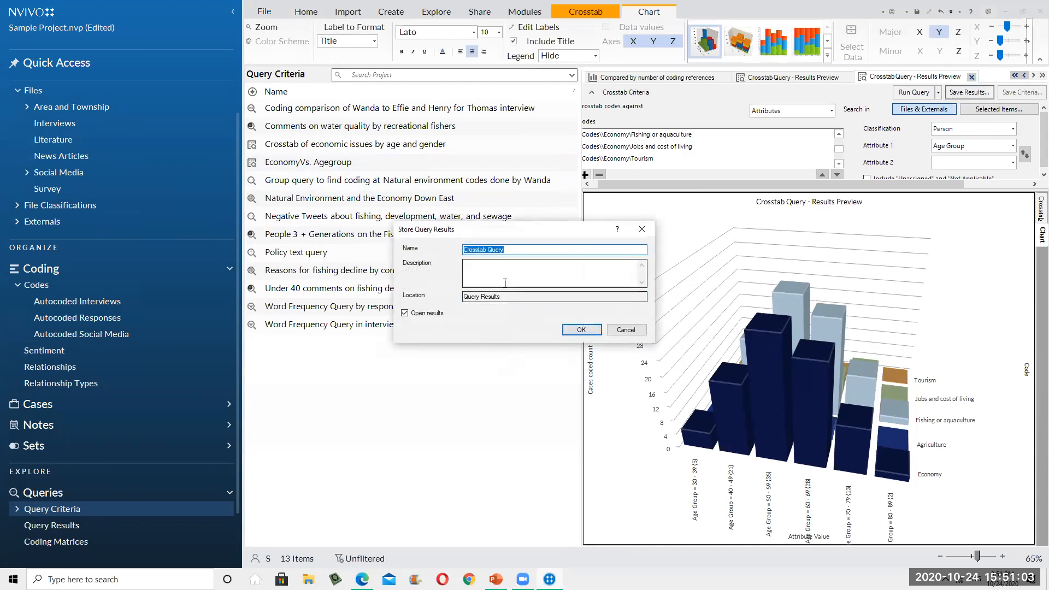
{"action": "left_click", "coordinate": [525, 251]}
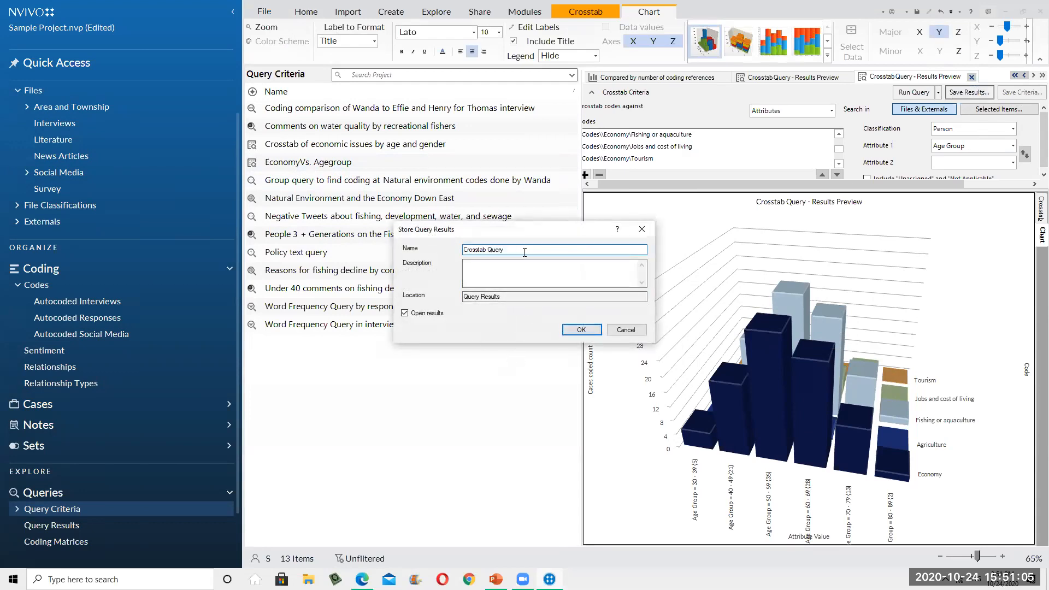
{"action": "type", "text": "economy vs age group"}
{"action": "type", "text": "24102020"}
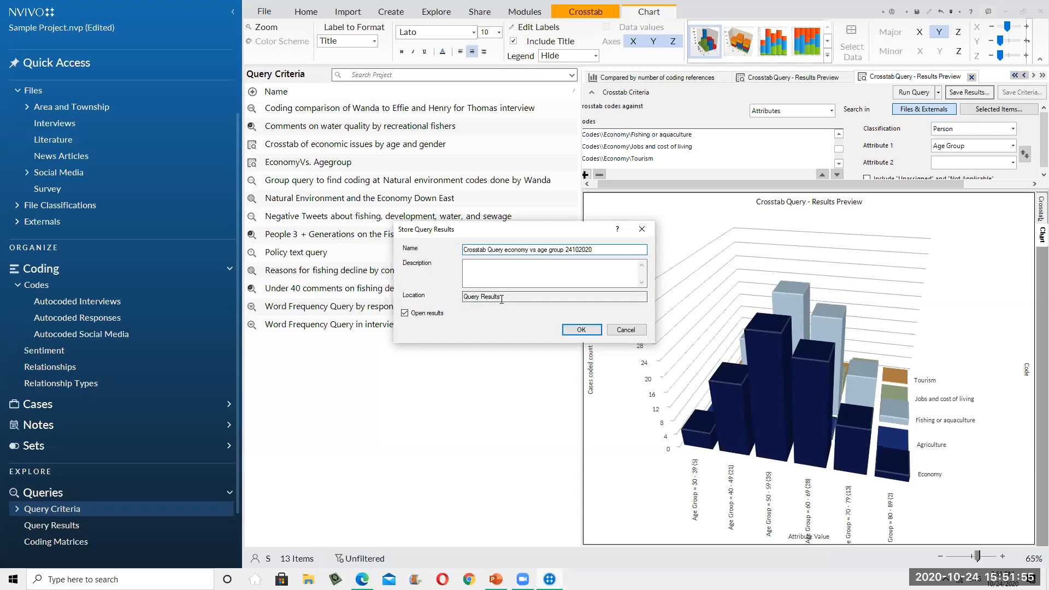
{"action": "left_click", "coordinate": [581, 329]}
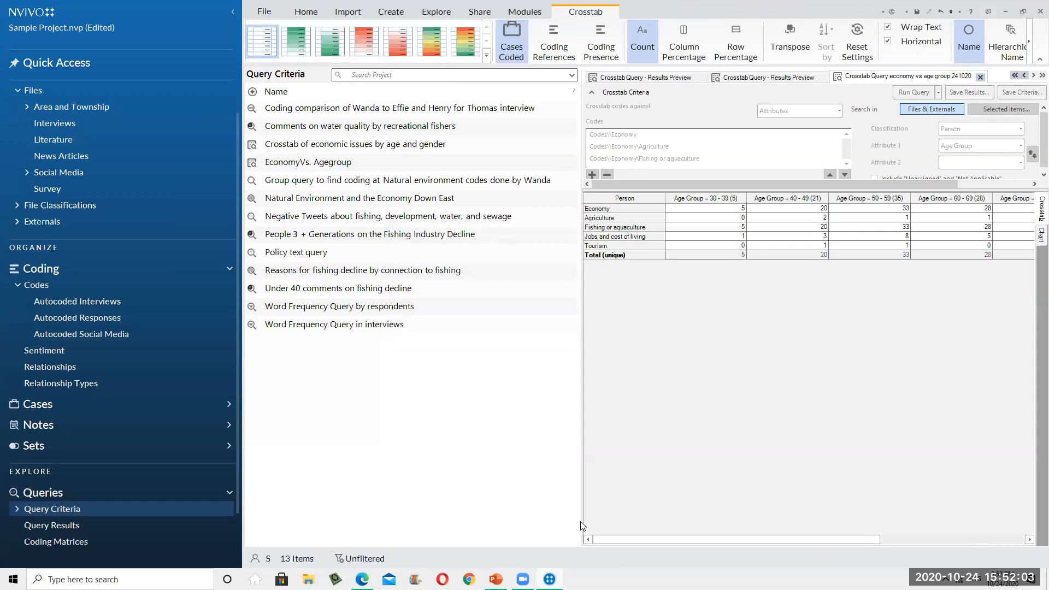
- View the stored crosstab results as a chart and as a table showing cases coded by count
{"action": "left_click", "coordinate": [97, 538]}
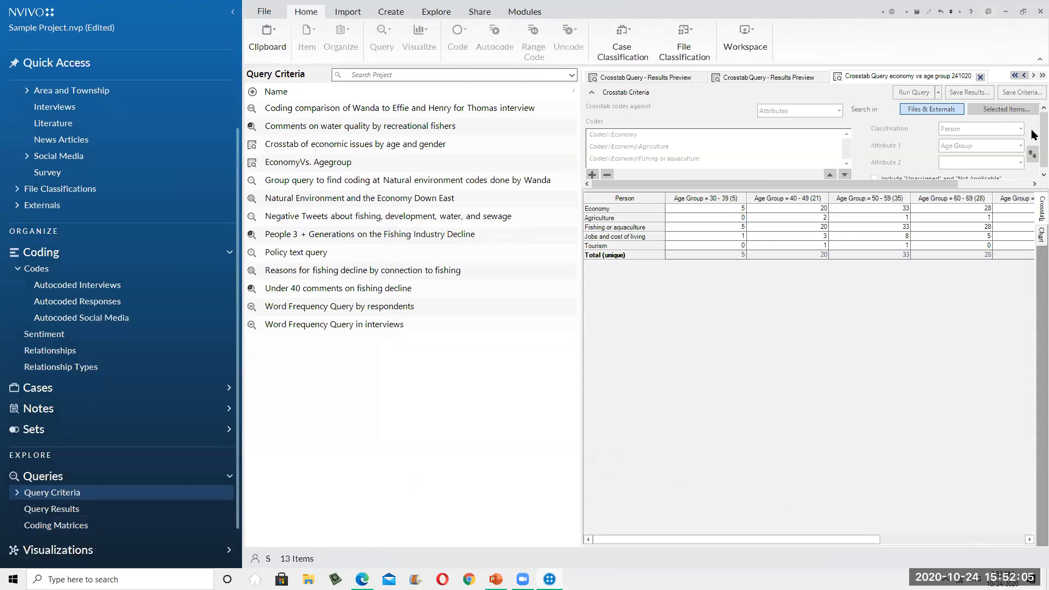
{"action": "left_click", "coordinate": [1040, 236]}
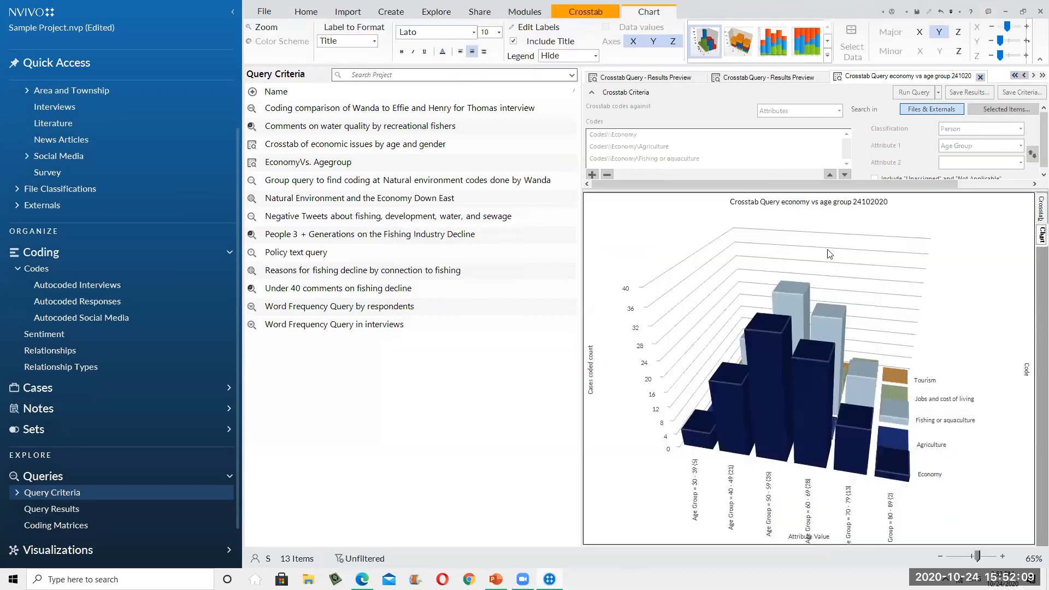
{"action": "left_click", "coordinate": [1039, 210]}
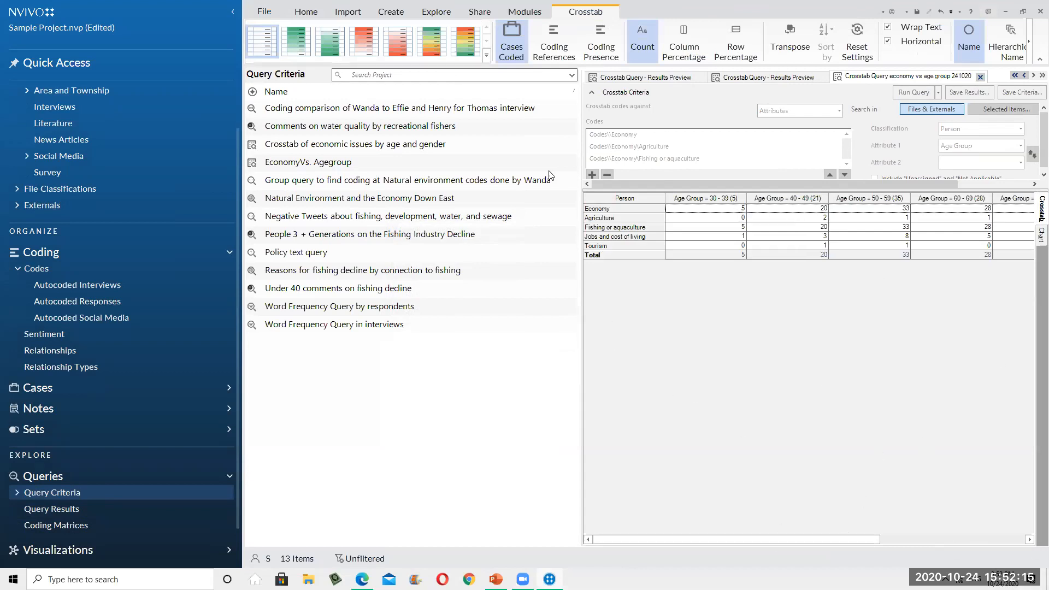
{"action": "left_click", "coordinate": [514, 44]}
{"action": "left_click", "coordinate": [522, 51]}
{"action": "left_click", "coordinate": [641, 43]}
- Run a word frequency query on files and externals for the 1000 most frequent exact matches, and sort the results alphabetically by word
{"action": "left_click", "coordinate": [435, 14]}
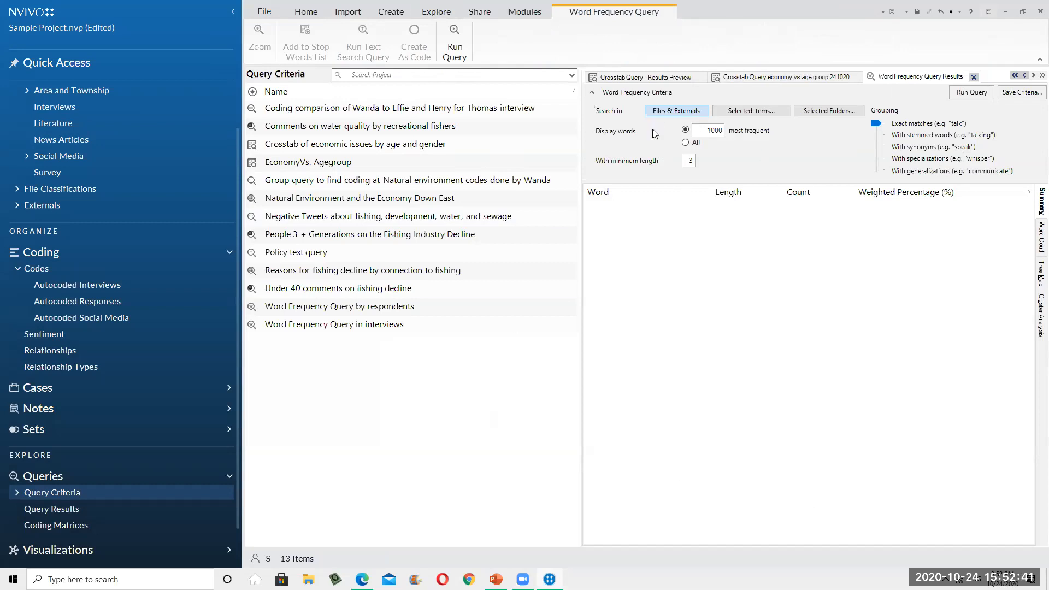
{"action": "left_click", "coordinate": [966, 92]}
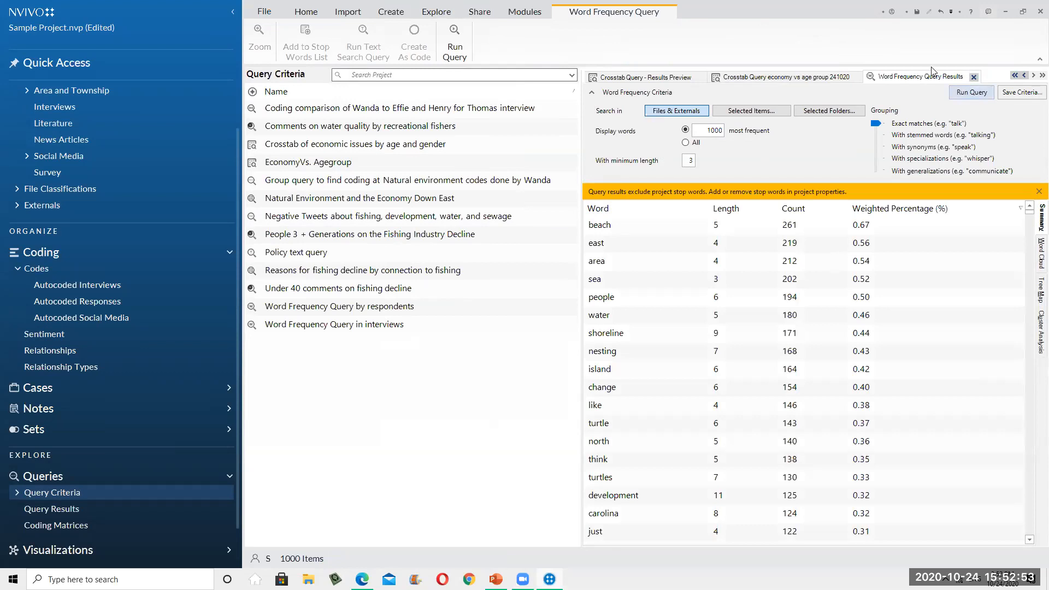
{"action": "left_click", "coordinate": [631, 209]}
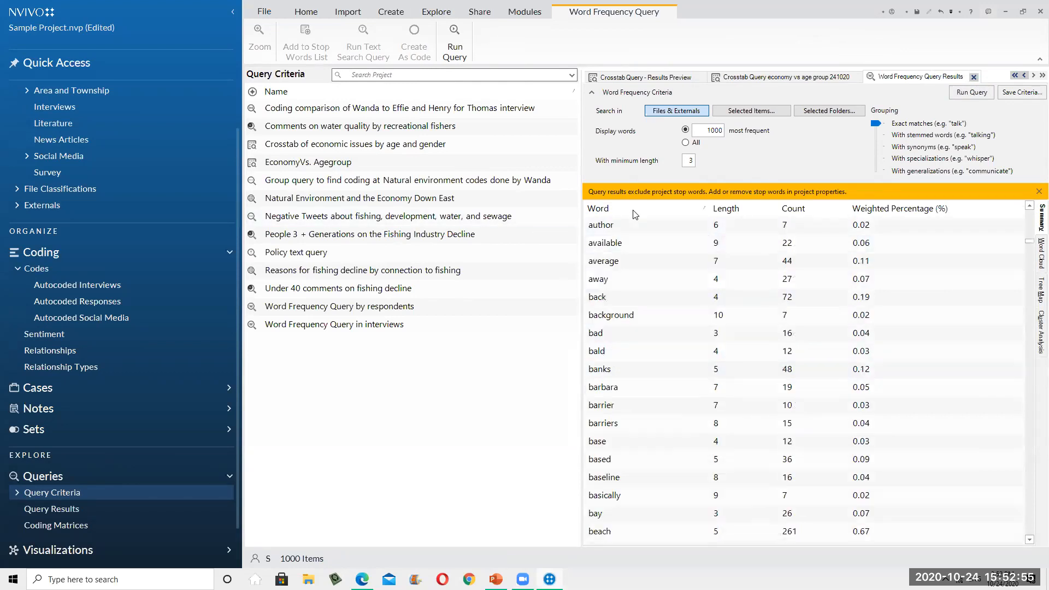
{"action": "scroll", "coordinate": [711, 223], "scroll_direction": "up", "scroll_amount": 15}
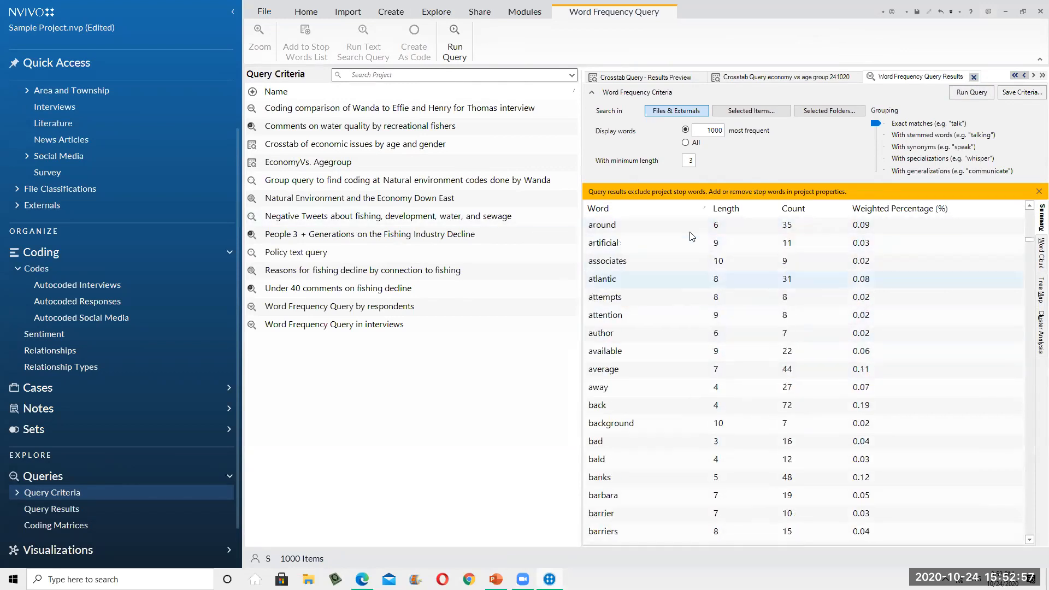
{"action": "scroll", "coordinate": [667, 222], "scroll_direction": "up", "scroll_amount": 5}
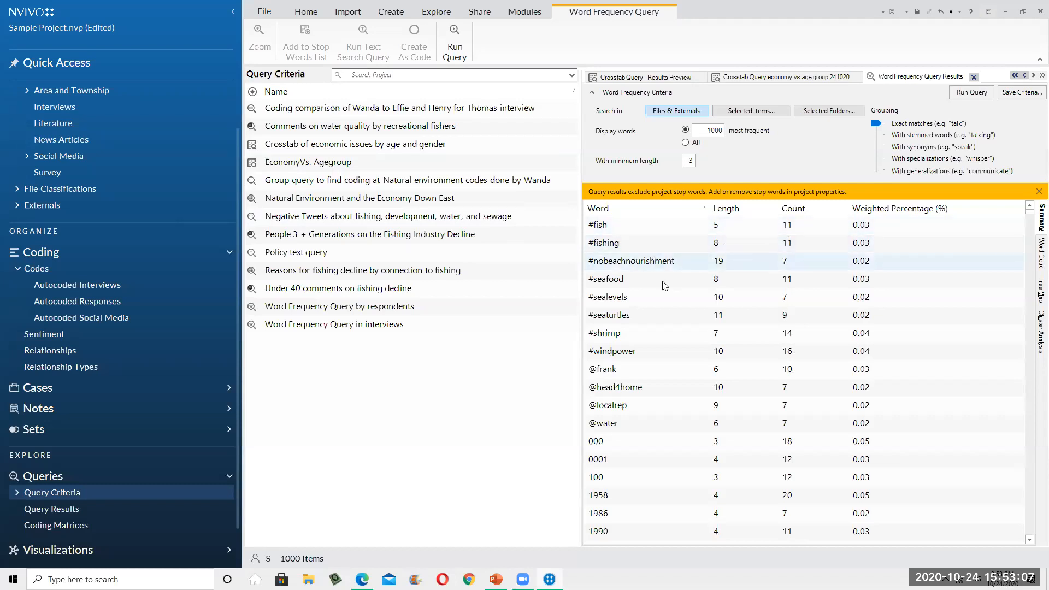
- Set the word grouping to "With generalizations" and rerun the word frequency query
{"action": "left_click", "coordinate": [879, 123]}
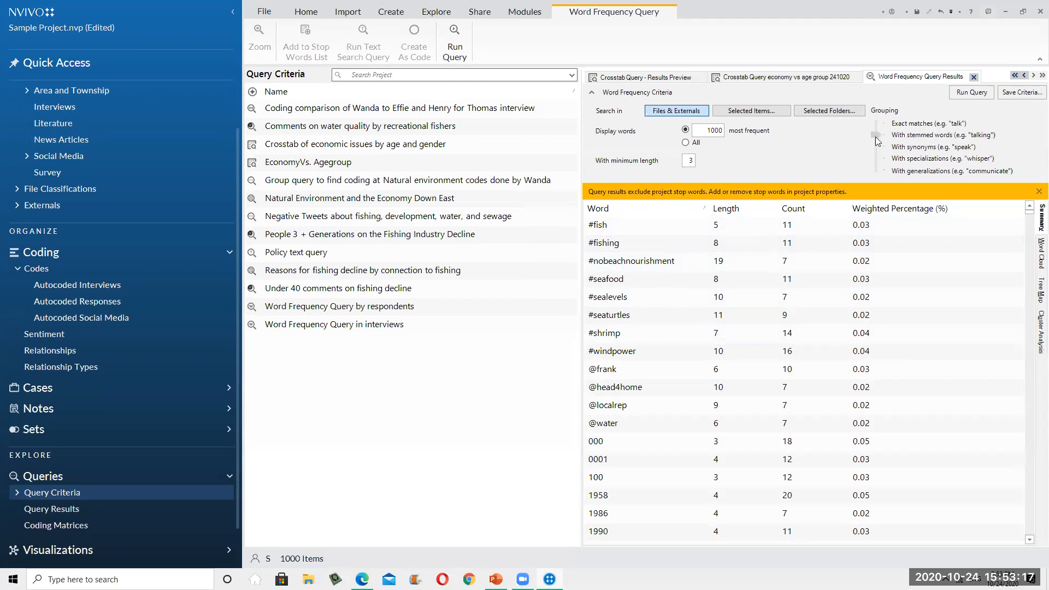
{"action": "left_click_drag", "start_coordinate": [877, 140], "coordinate": [880, 148]}
{"action": "left_click", "coordinate": [976, 132]}
{"action": "left_click_drag", "start_coordinate": [875, 141], "coordinate": [881, 174]}
{"action": "left_click_drag", "start_coordinate": [879, 174], "coordinate": [877, 134]}
{"action": "left_click_drag", "start_coordinate": [875, 133], "coordinate": [879, 160]}
{"action": "left_click_drag", "start_coordinate": [883, 181], "coordinate": [883, 183]}
{"action": "left_click", "coordinate": [977, 93]}
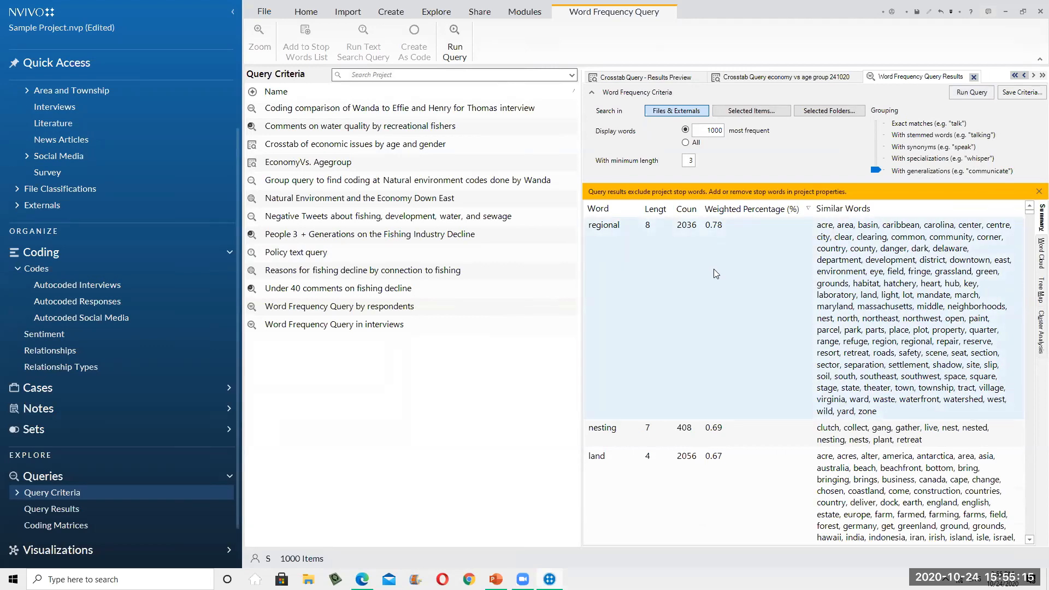
- Examine the summary list of generalized words with their counts, weighted percentages and similar words
{"action": "scroll", "coordinate": [632, 408], "scroll_direction": "down", "scroll_amount": 10}
{"action": "scroll", "coordinate": [634, 397], "scroll_direction": "down", "scroll_amount": 10}
{"action": "scroll", "coordinate": [656, 426], "scroll_direction": "down", "scroll_amount": 10}
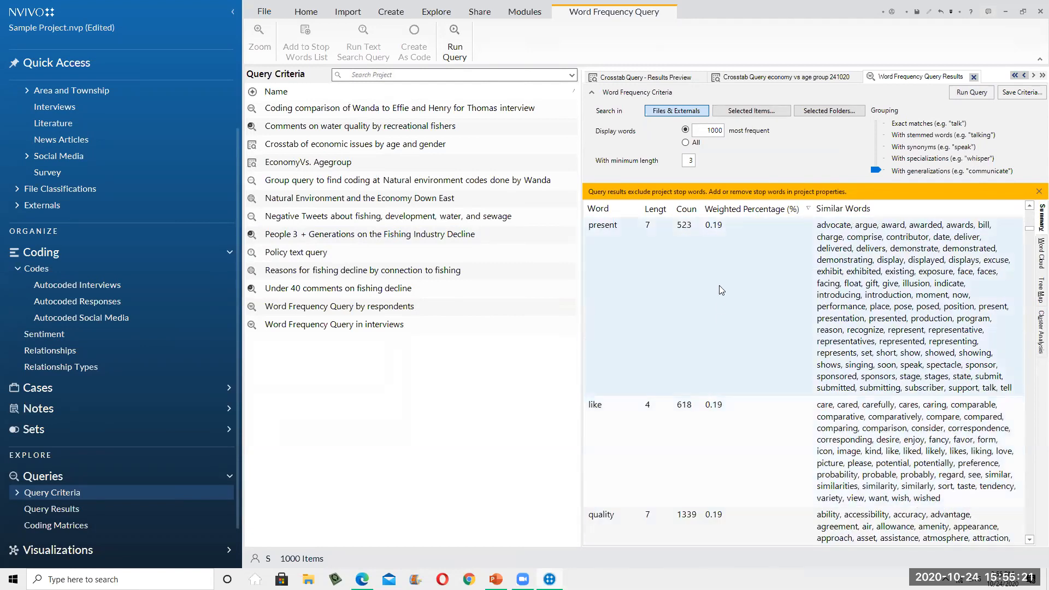
{"action": "scroll", "coordinate": [806, 311], "scroll_direction": "down", "scroll_amount": 3}
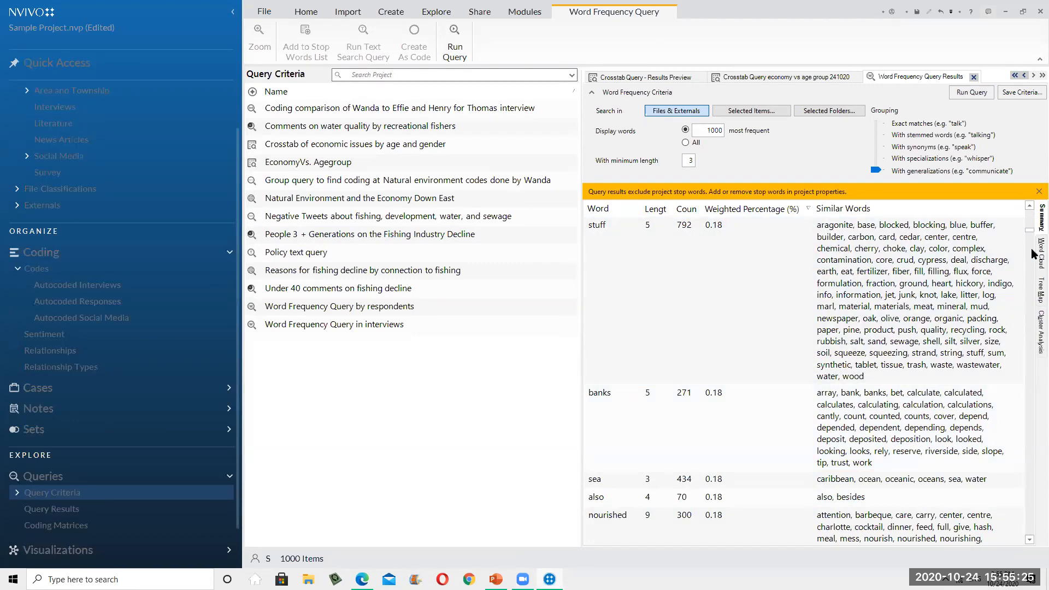
- View the word frequency results as a word cloud and as a tree map, selecting the word "regional" in the map
{"action": "left_click", "coordinate": [1039, 252]}
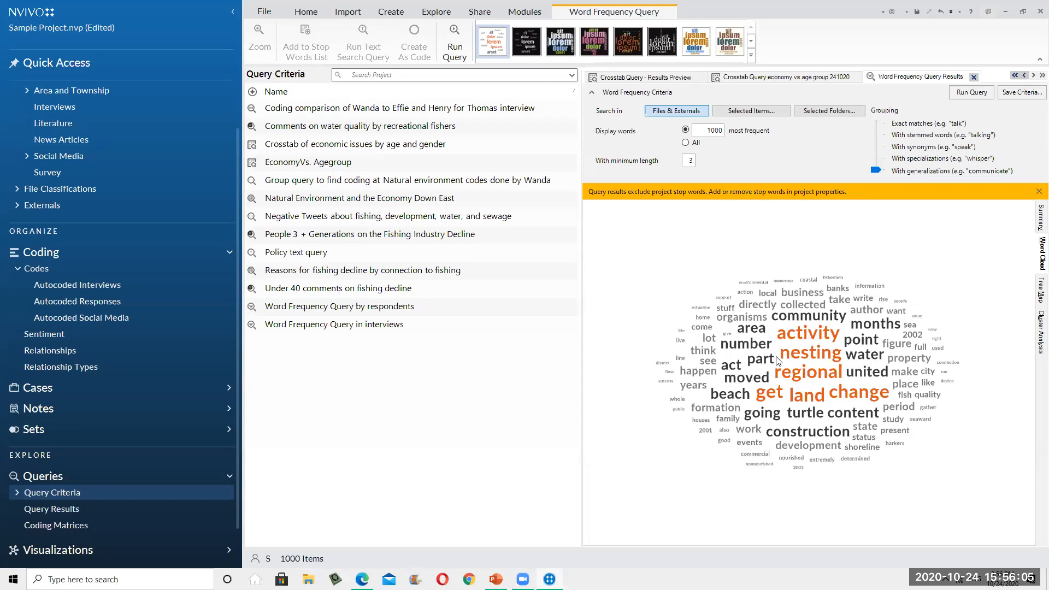
{"action": "left_click", "coordinate": [1035, 295]}
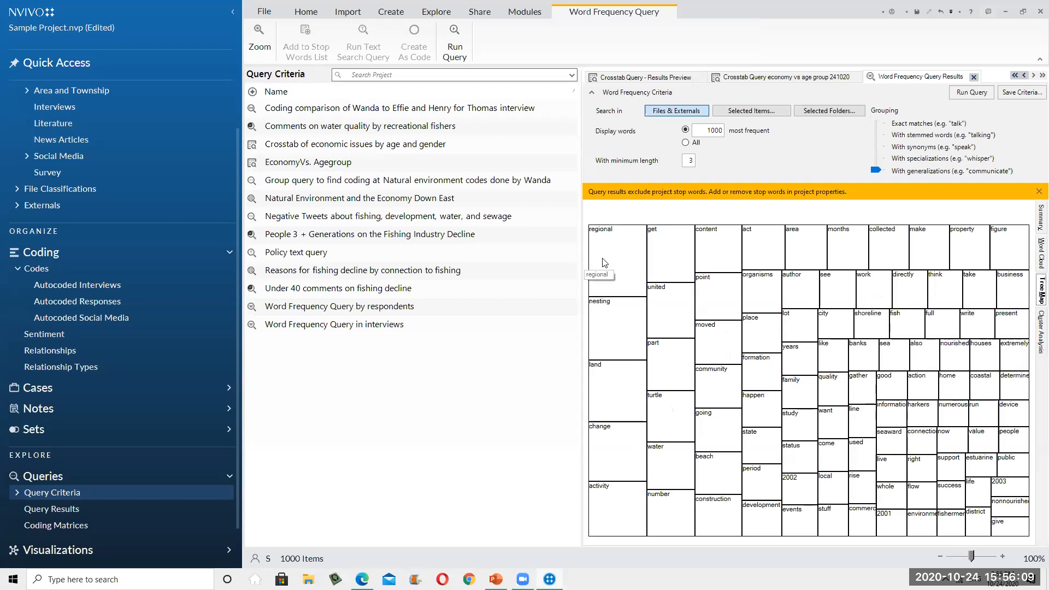
{"action": "left_click", "coordinate": [604, 234]}
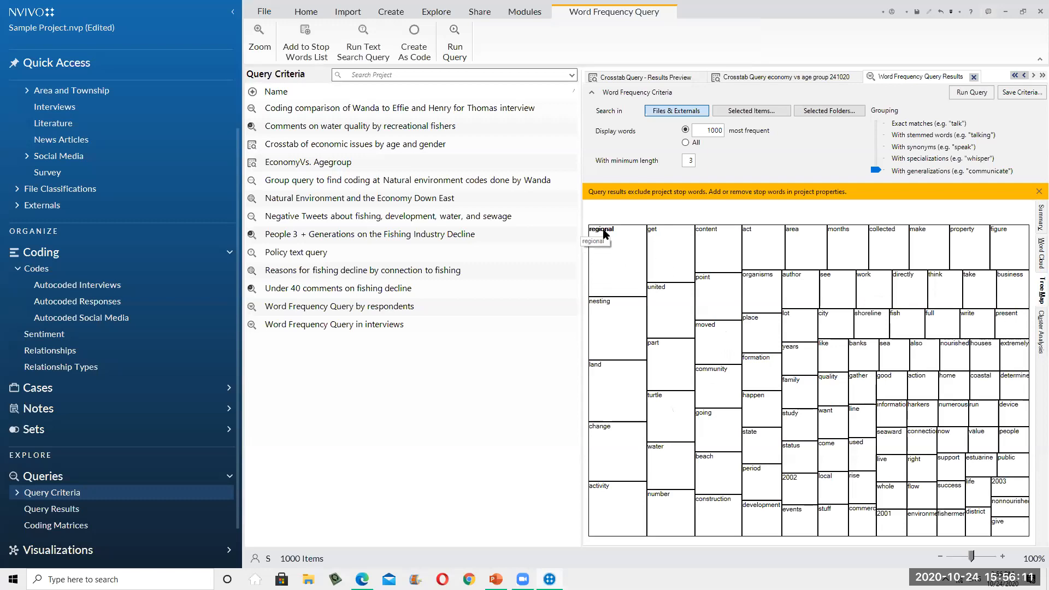
- Display the word frequency results as a cluster analysis dendrogram, enlarge it to 139% and examine its word clusters
{"action": "left_click", "coordinate": [1040, 340]}
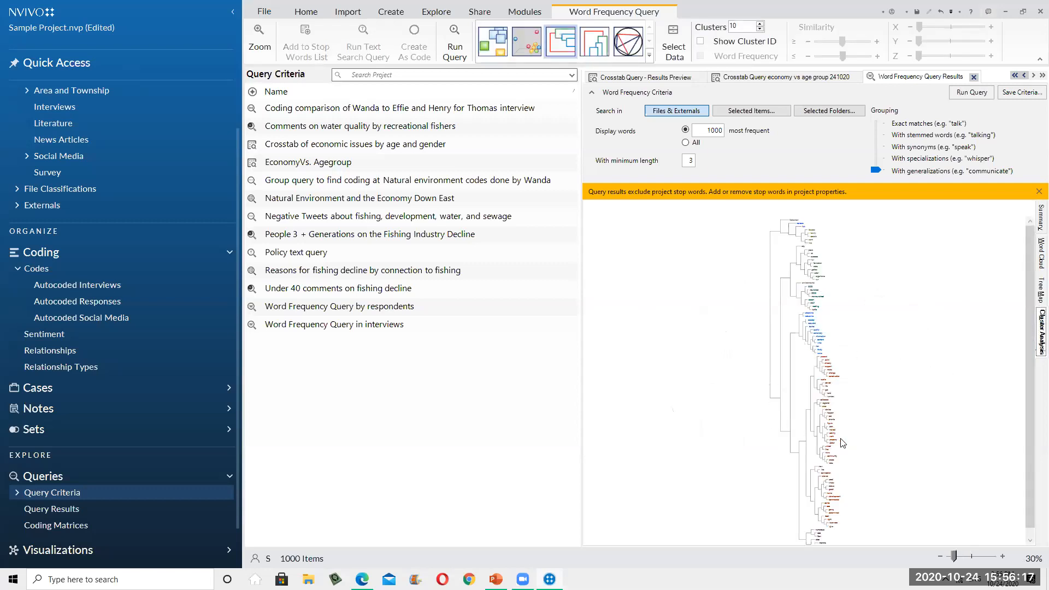
{"action": "left_click", "coordinate": [972, 554]}
{"action": "scroll", "coordinate": [930, 455], "scroll_direction": "up", "scroll_amount": 3}
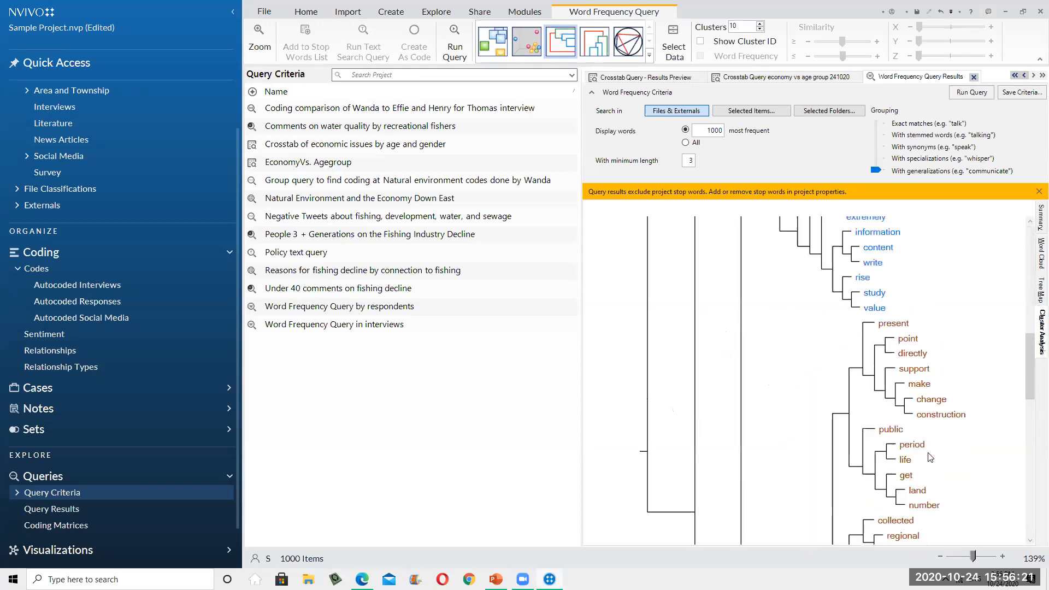
{"action": "scroll", "coordinate": [928, 462], "scroll_direction": "up", "scroll_amount": 2}
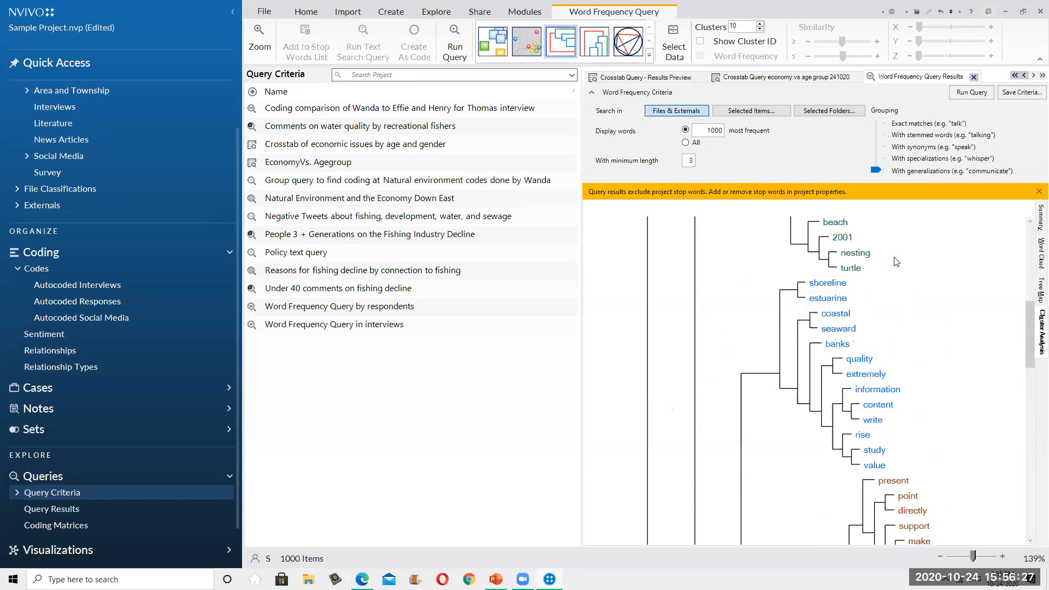
{"action": "scroll", "coordinate": [840, 394], "scroll_direction": "up", "scroll_amount": 6}
{"action": "scroll", "coordinate": [840, 392], "scroll_direction": "up", "scroll_amount": 6}
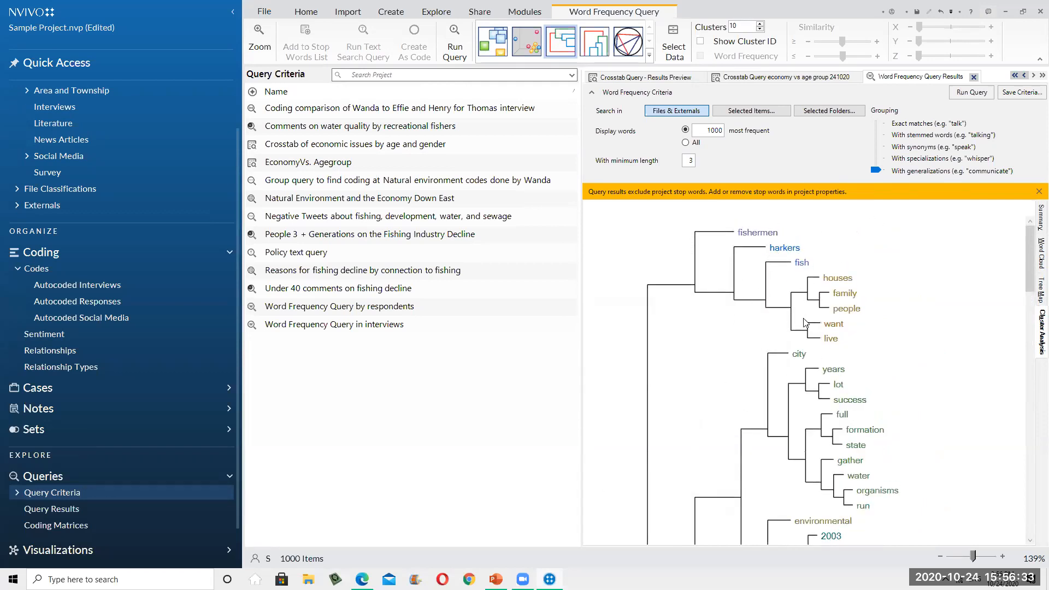
{"action": "scroll", "coordinate": [835, 353], "scroll_direction": "down", "scroll_amount": 10}
{"action": "scroll", "coordinate": [835, 352], "scroll_direction": "down", "scroll_amount": 20}
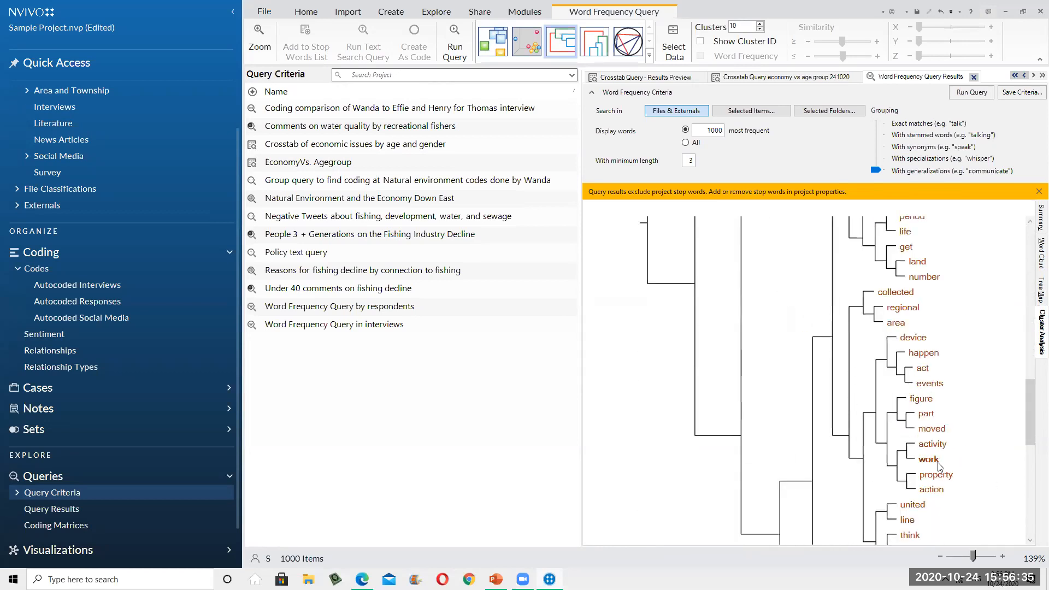
{"action": "scroll", "coordinate": [933, 465], "scroll_direction": "down", "scroll_amount": 6}
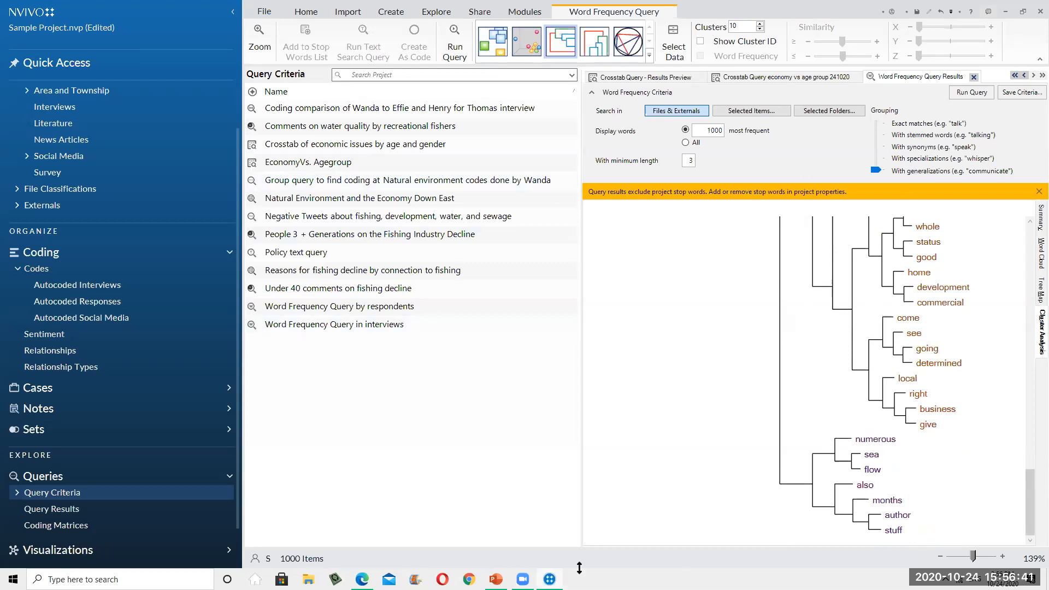
- Return to the summary results and rerun the query with the grouping set to "With stemmed words"
{"action": "left_click", "coordinate": [1034, 261]}
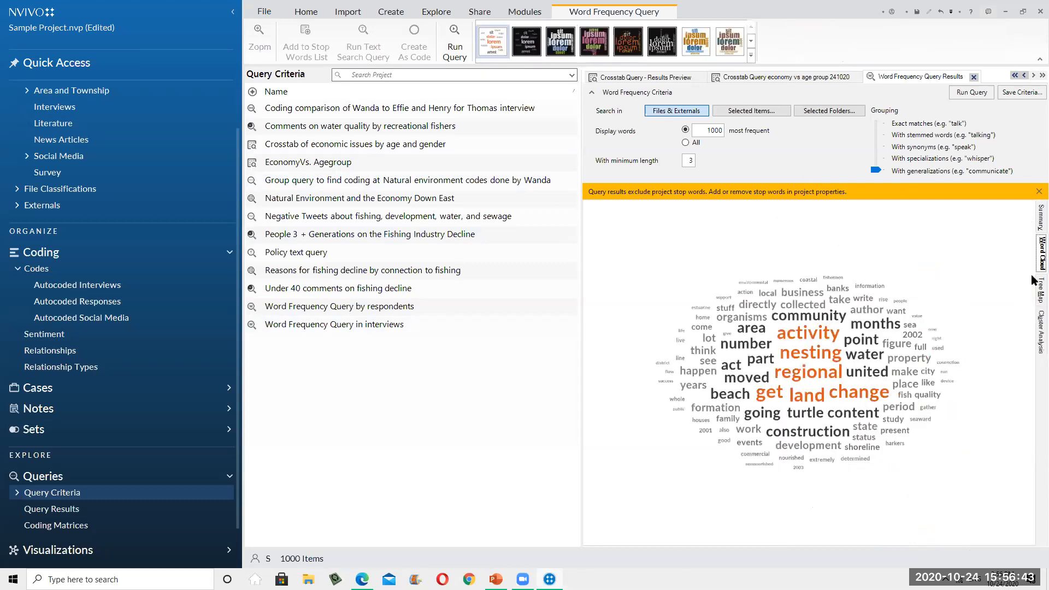
{"action": "left_click", "coordinate": [1033, 219]}
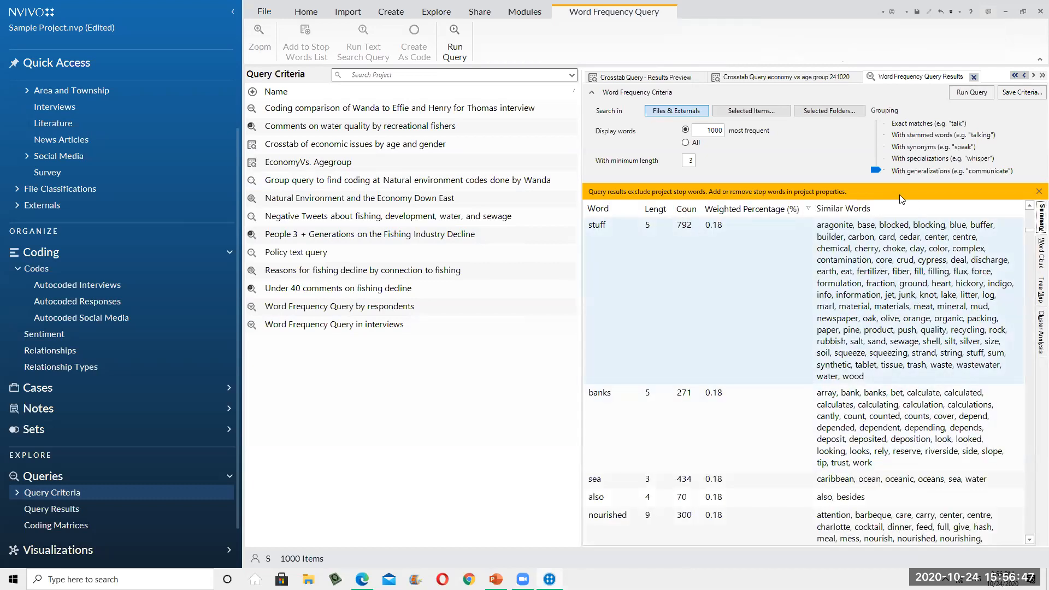
{"action": "left_click_drag", "start_coordinate": [876, 172], "coordinate": [874, 146]}
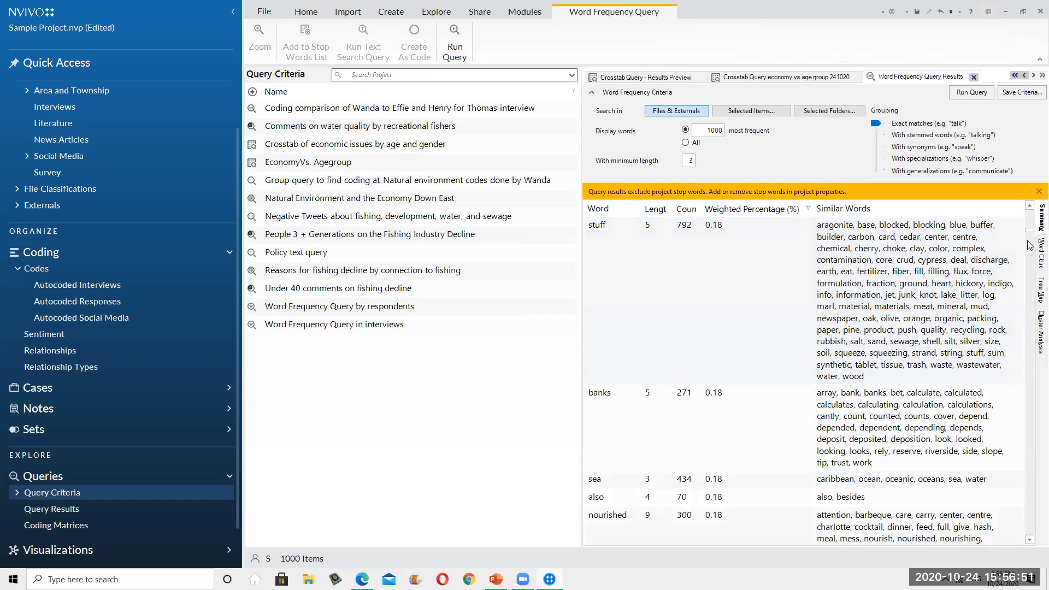
{"action": "left_click_drag", "start_coordinate": [876, 124], "coordinate": [876, 135]}
{"action": "left_click", "coordinate": [983, 98]}
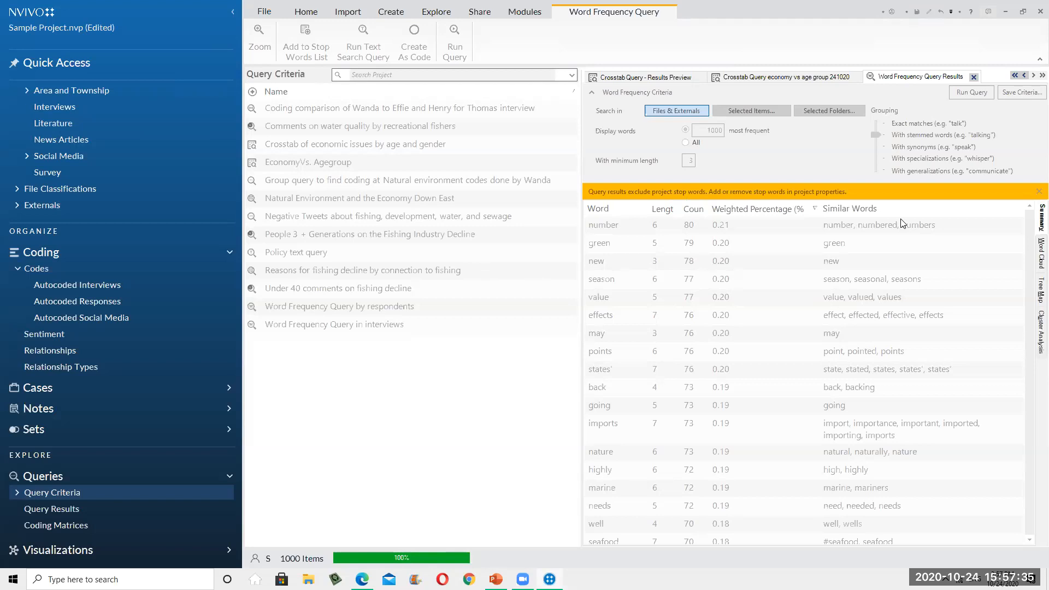
- Find the word "may" in the stemmed results and add it to the stop words list
{"action": "scroll", "coordinate": [604, 342], "scroll_direction": "down", "scroll_amount": 3}
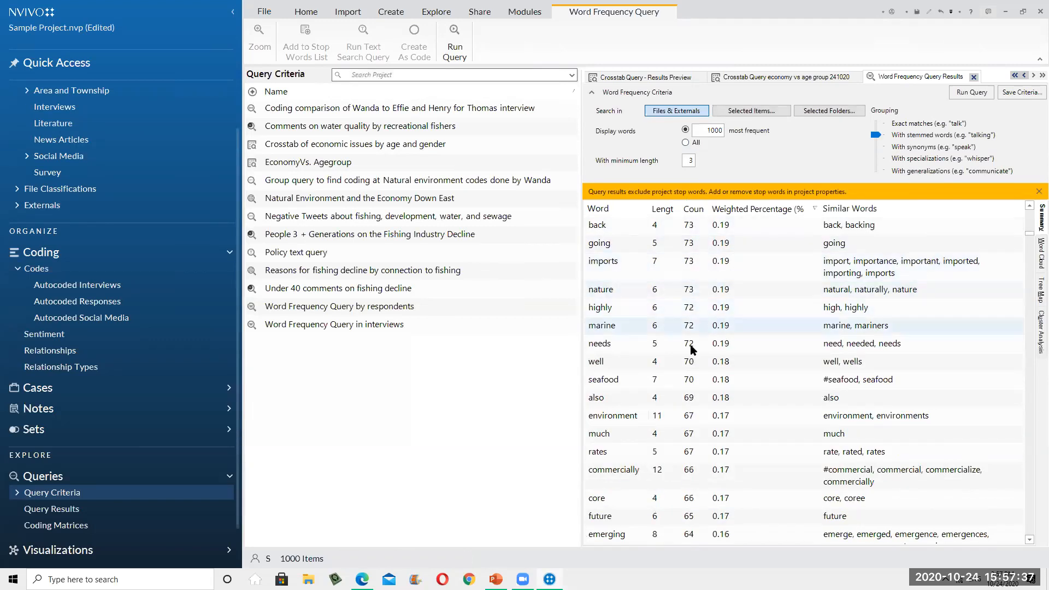
{"action": "scroll", "coordinate": [607, 350], "scroll_direction": "up", "scroll_amount": 2}
{"action": "right_click", "coordinate": [597, 280]}
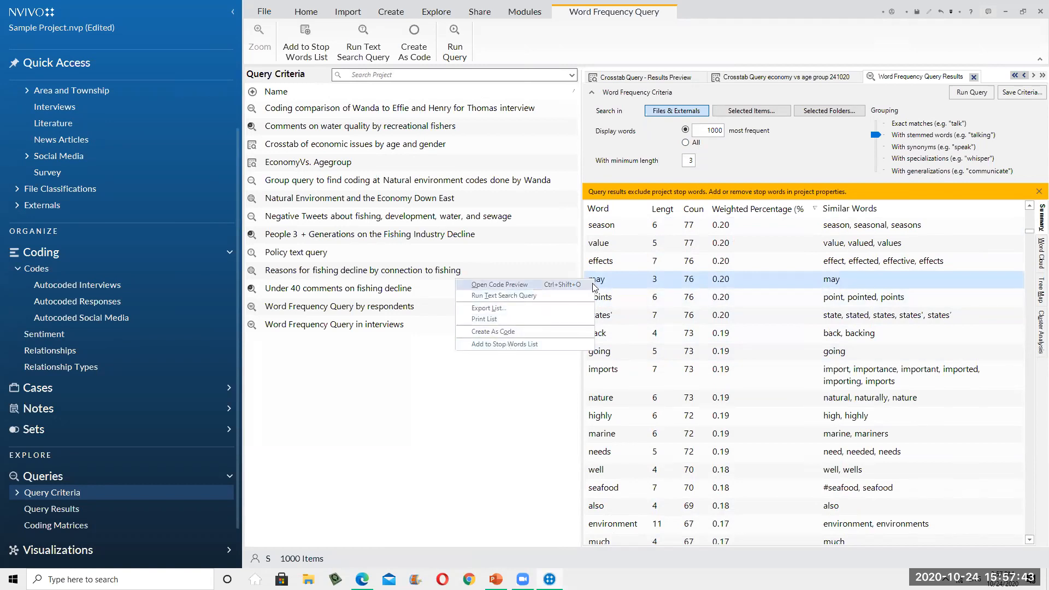
{"action": "left_click", "coordinate": [517, 344]}
{"action": "left_click", "coordinate": [534, 347]}
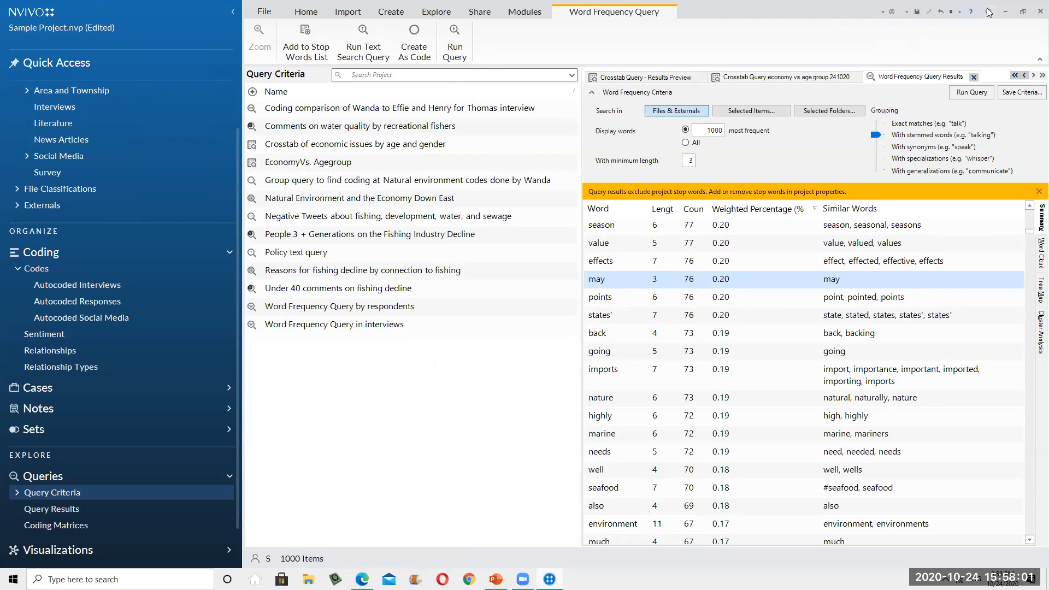
- Switch to the PowerPoint presentation and present it from the coding strategies slide through Visualizing NVIVO project and Conclusion to the Questions slide
{"action": "left_click", "coordinate": [1005, 12]}
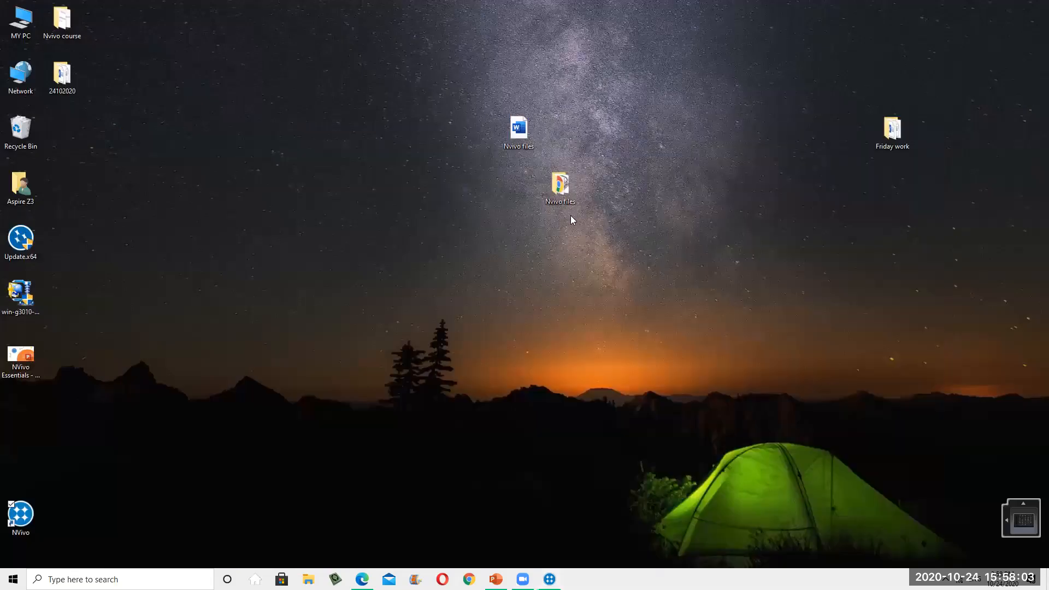
{"action": "key", "text": "alt+Tab"}
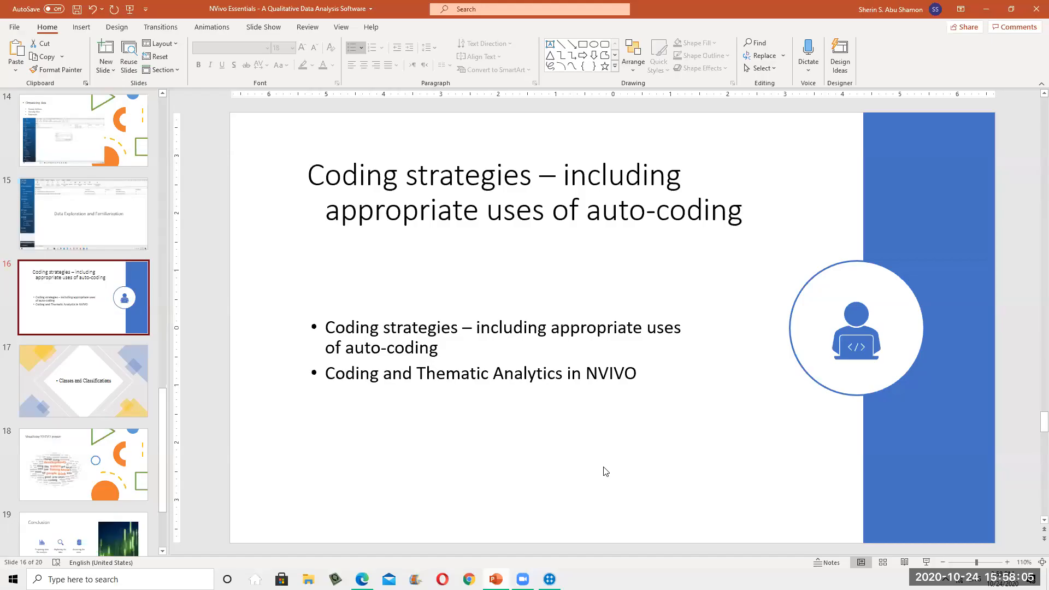
{"action": "left_click", "coordinate": [927, 562]}
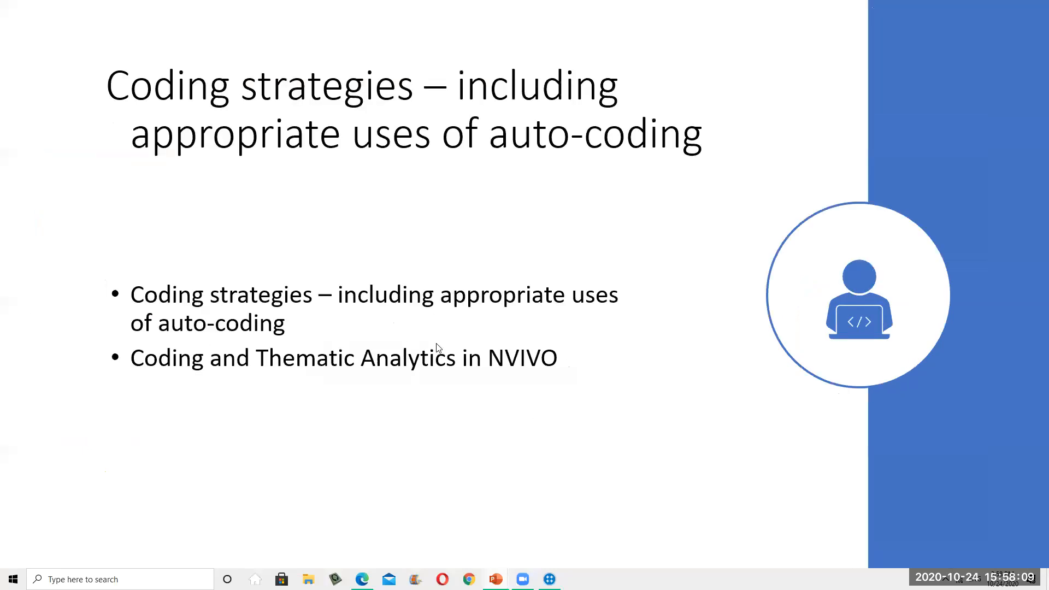
{"action": "key", "text": "Right"}
{"action": "key", "text": "Right"}
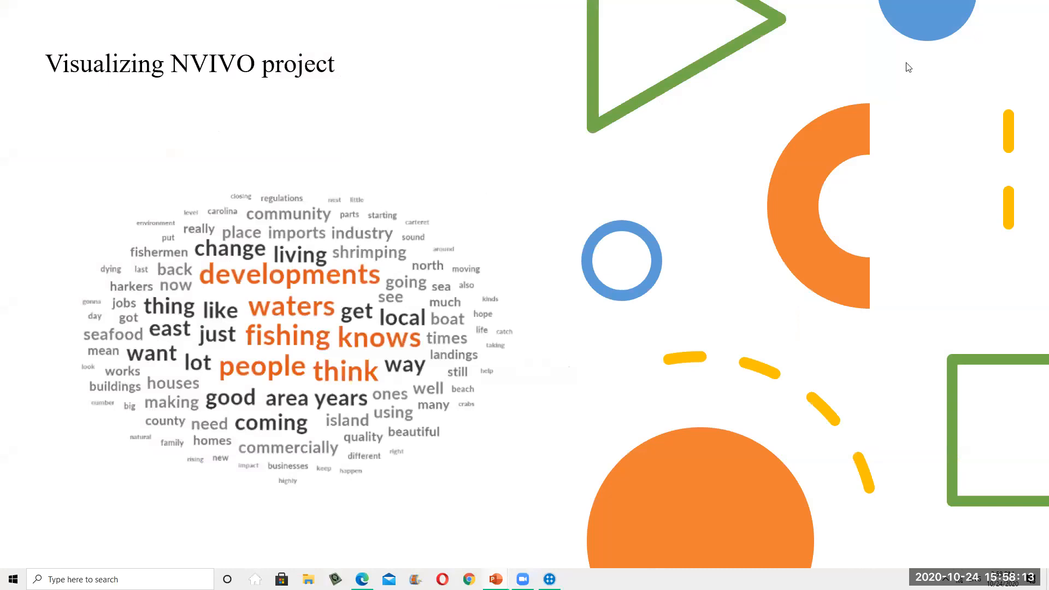
{"action": "left_click", "coordinate": [549, 281]}
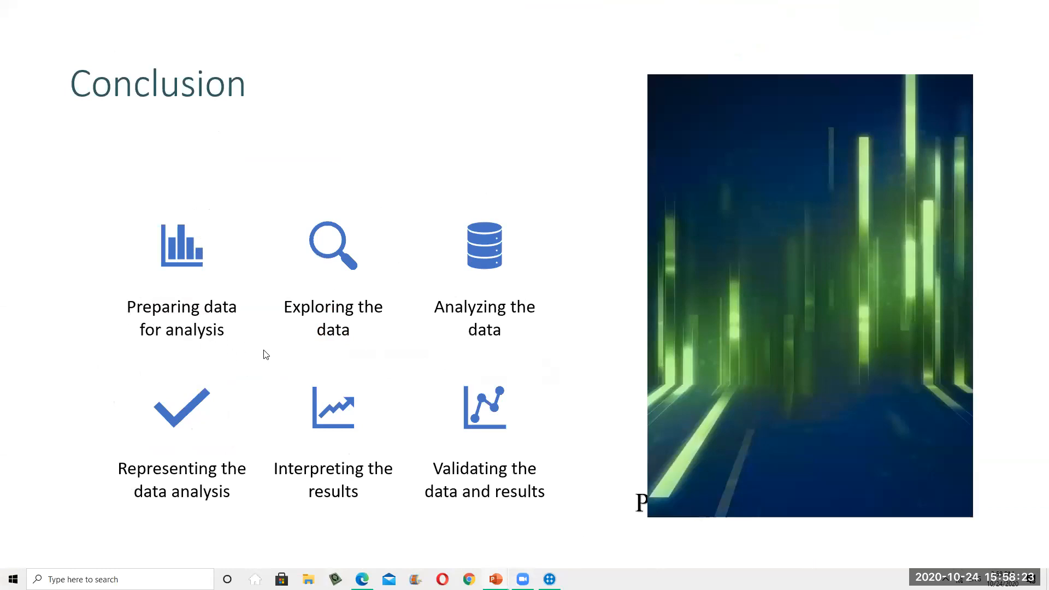
{"action": "left_click", "coordinate": [448, 355]}
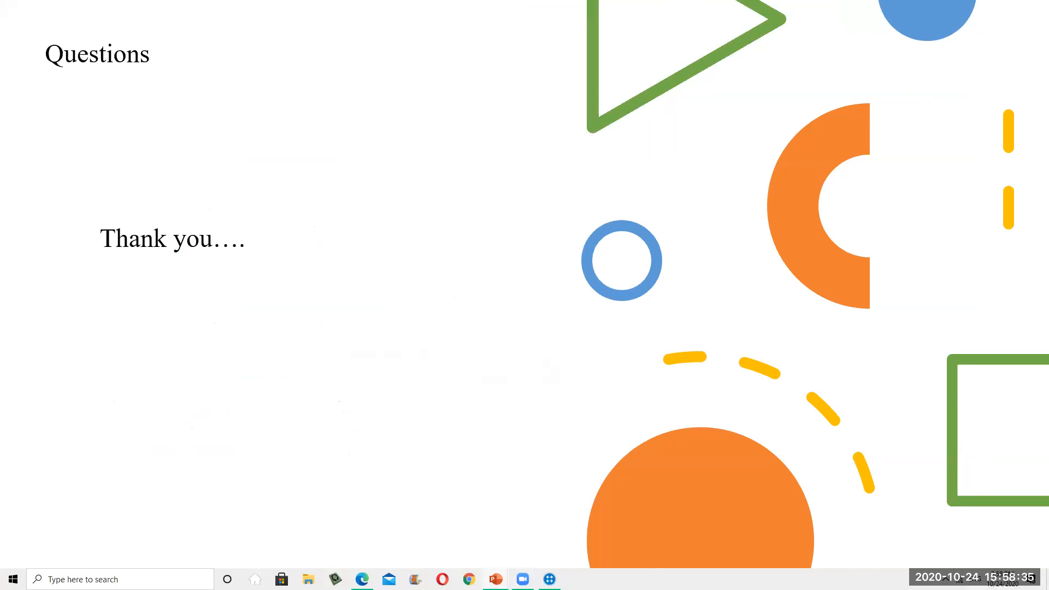
{"action": "left_click", "coordinate": [946, 578]}
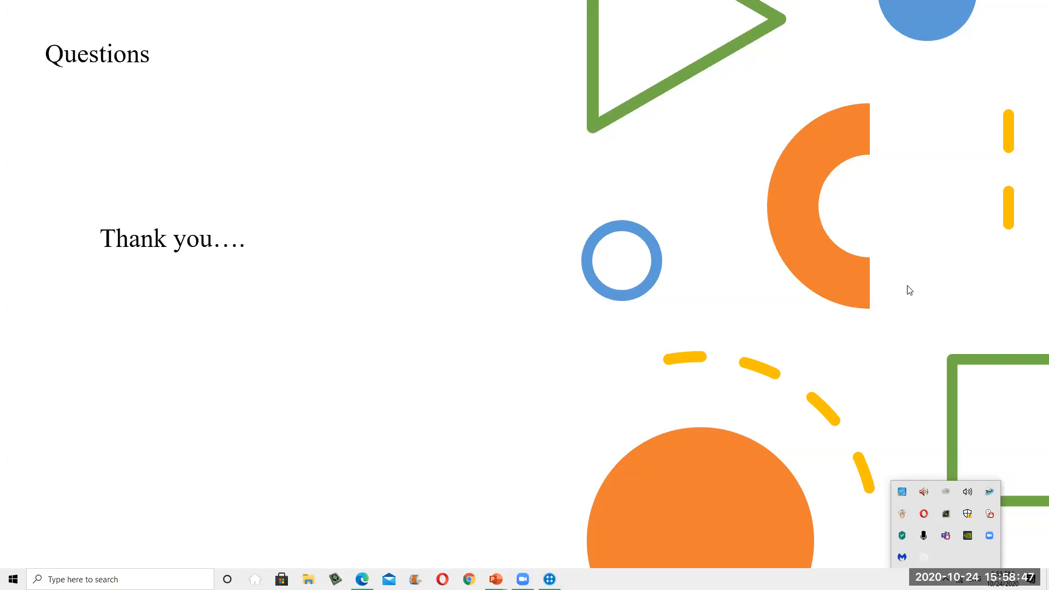
{"action": "left_click", "coordinate": [838, 279]}
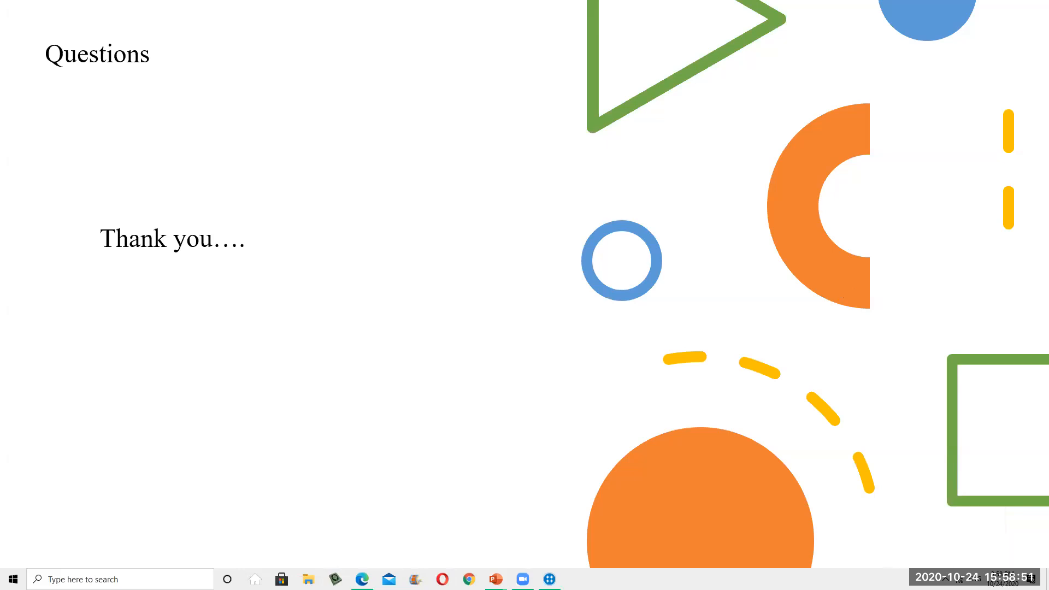